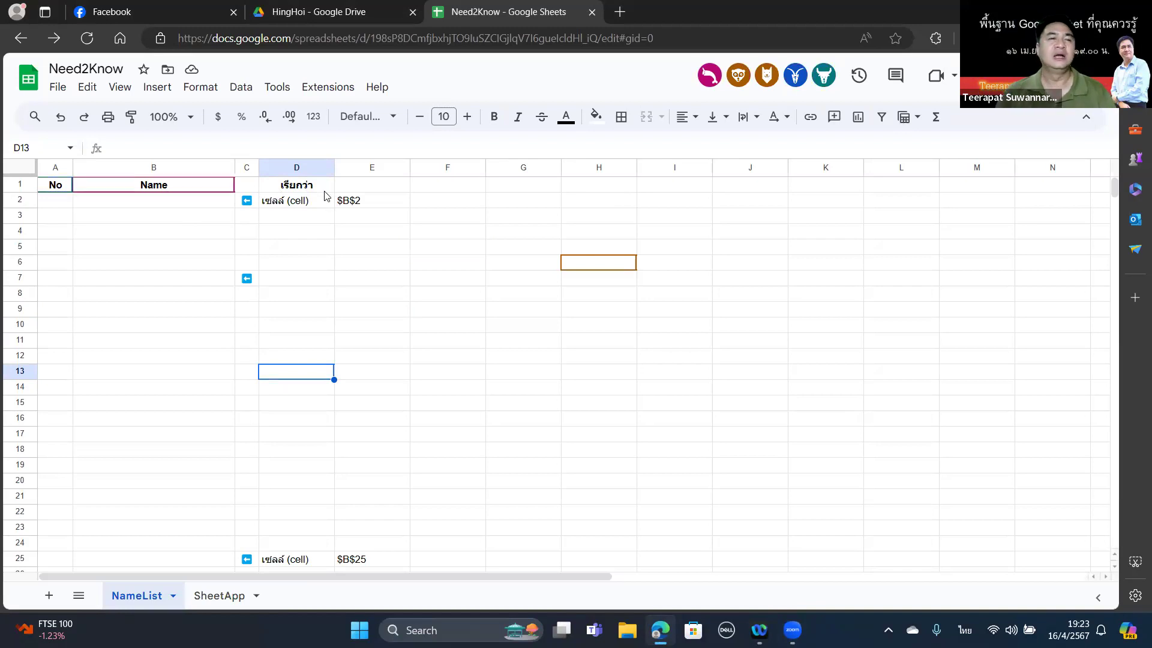
Enter the first participant's name in cell B2 of the Name column.
{"action": "left_click", "coordinate": [158, 207]}
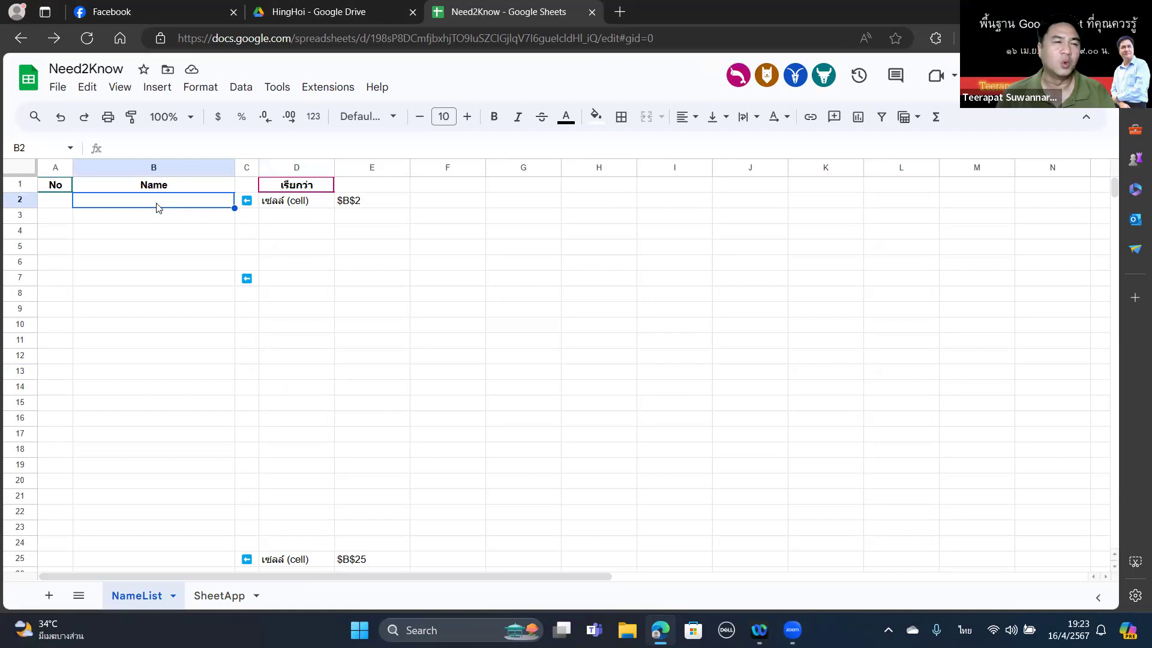
{"action": "key", "text": "alt+shift"}
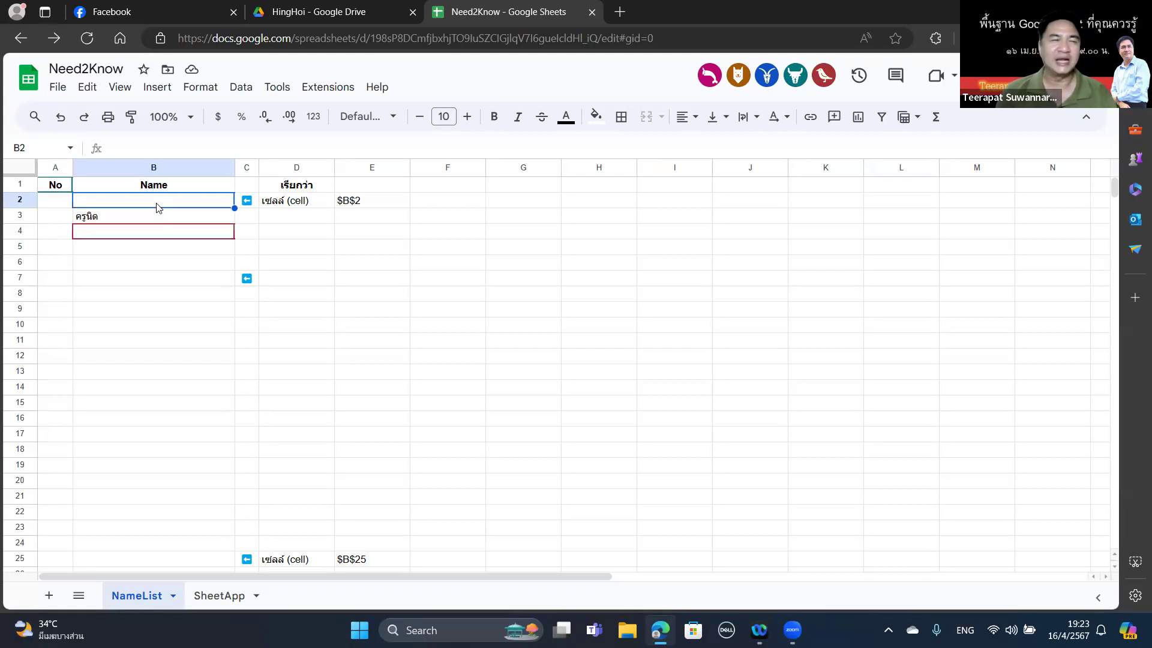
{"action": "type", "text": "c"}
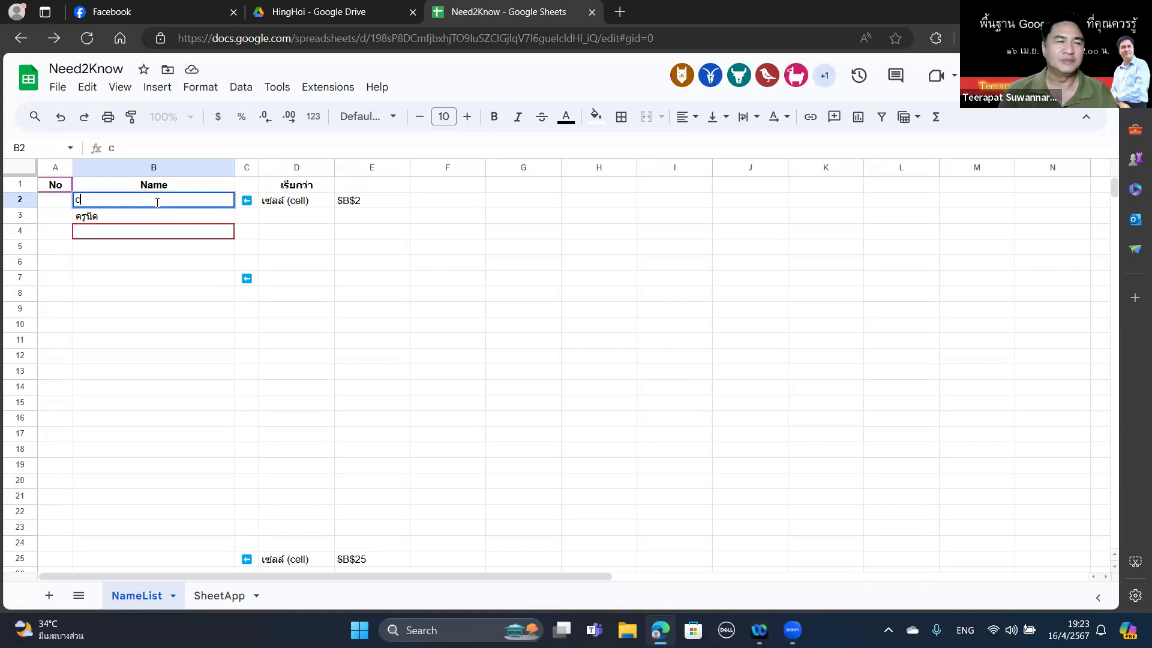
{"action": "key", "text": "BackSpace"}
{"action": "key", "text": "grave"}
{"action": "type", "text": "อาร์ท"}
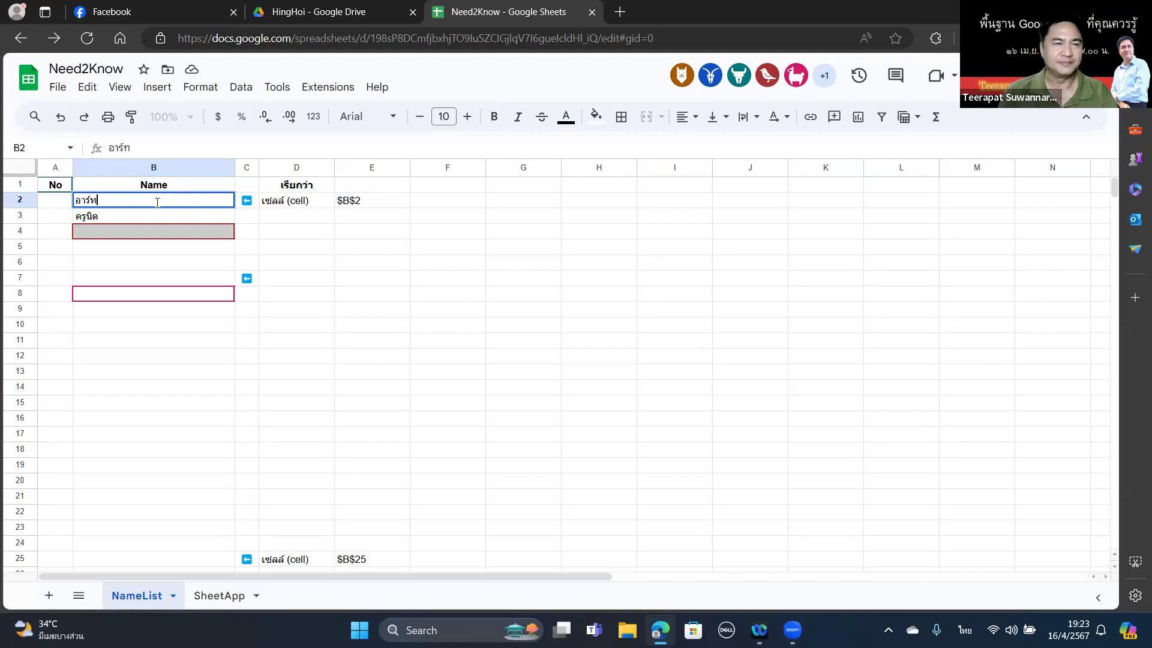
{"action": "key", "text": "Return"}
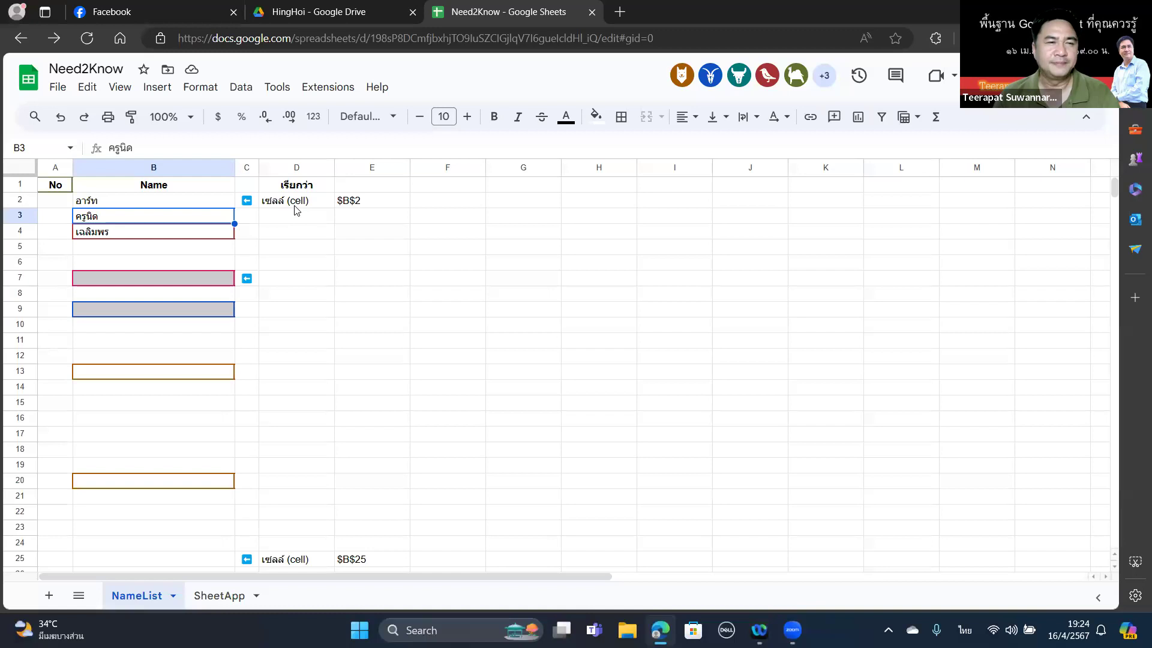
Fill the arrow, cell label and cell reference in C2:E2 down through row 25.
{"action": "left_click", "coordinate": [252, 203]}
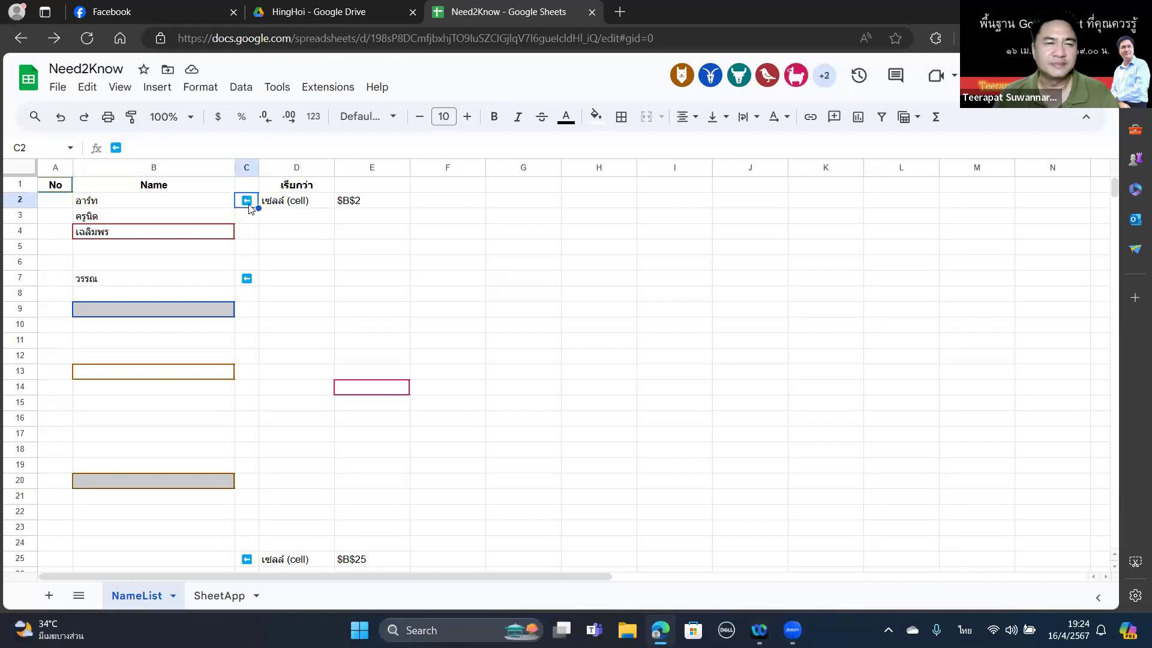
{"action": "left_click", "coordinate": [387, 203], "text": "shift"}
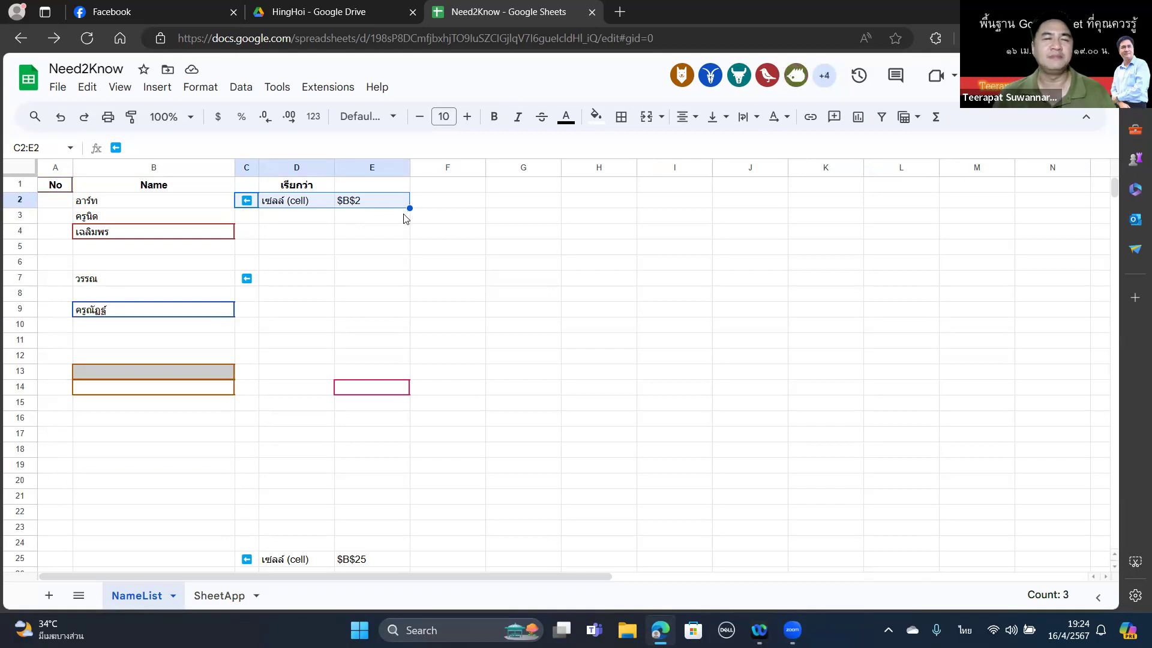
{"action": "left_click_drag", "start_coordinate": [408, 209], "coordinate": [375, 567]}
{"action": "left_click", "coordinate": [620, 378]}
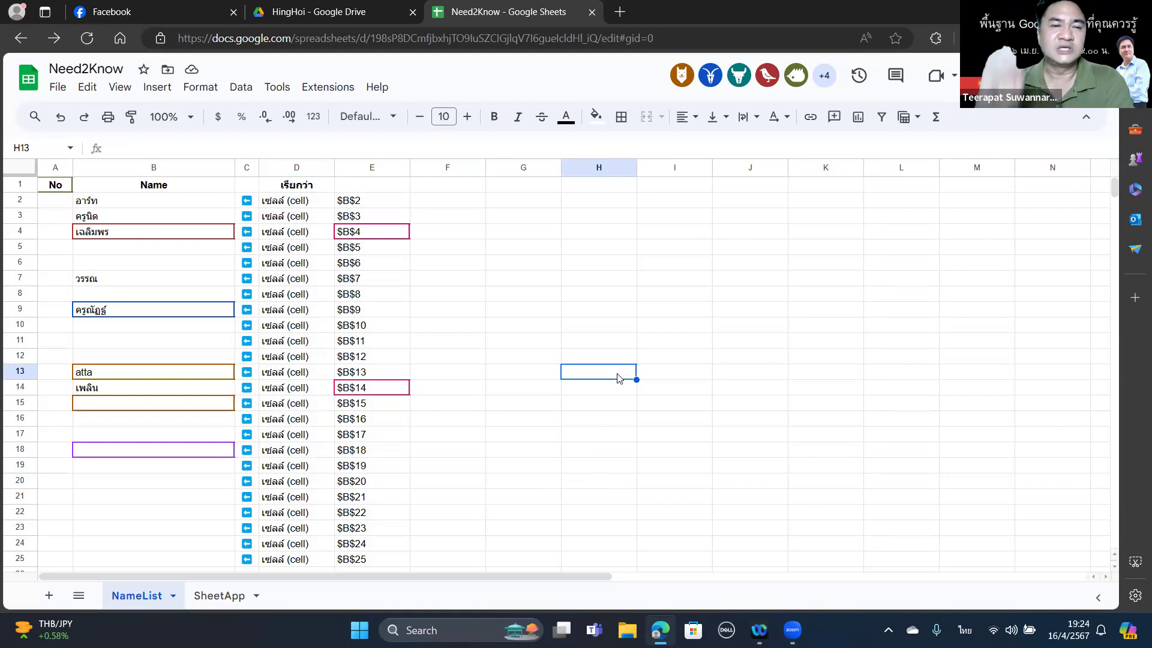
{"action": "key", "text": "Up"}
{"action": "key", "text": "Up"}
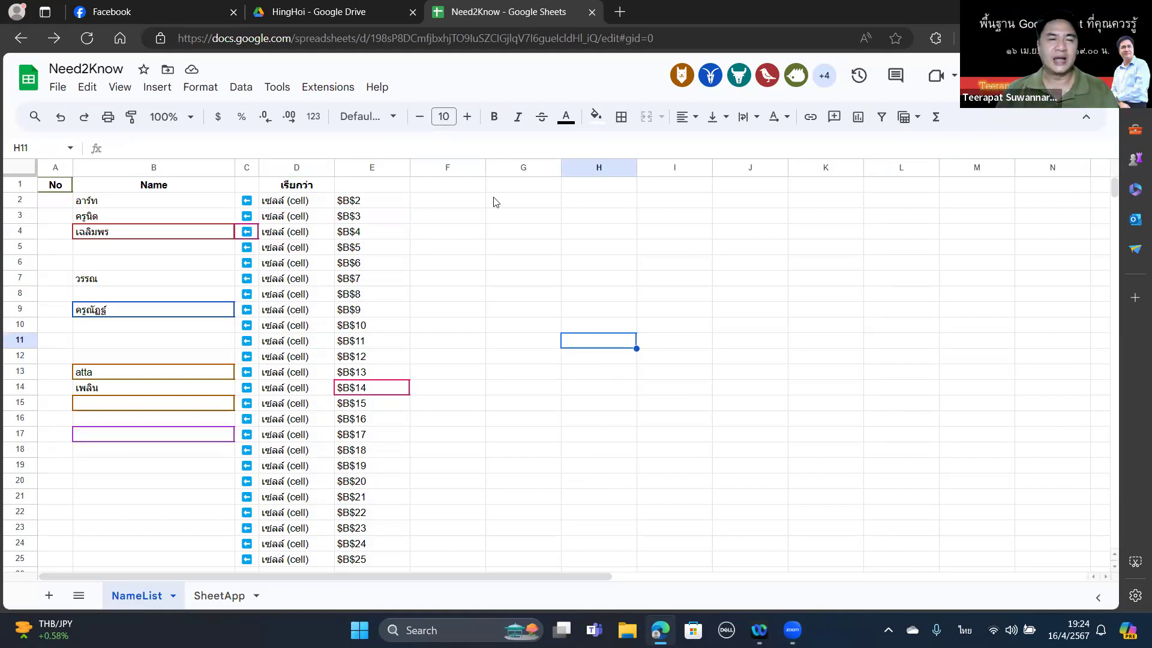
Add the bold header "เรียกแบบลดรูป" in cell F1.
{"action": "left_click", "coordinate": [441, 191]}
{"action": "type", "text": "เรียกแบ"}
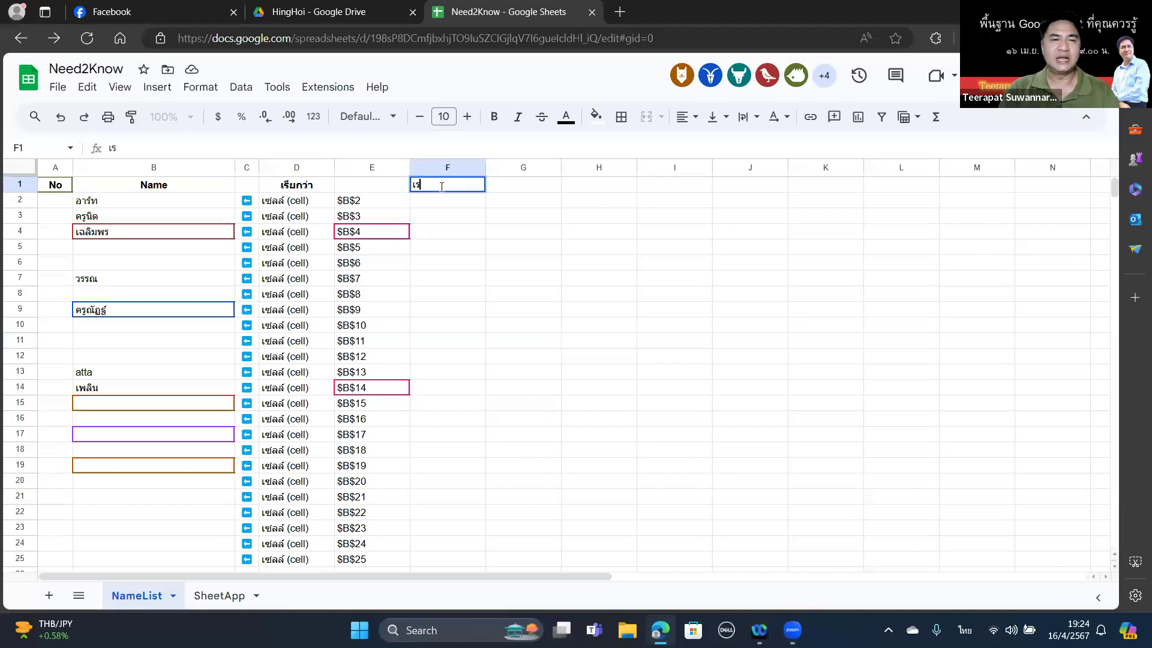
{"action": "type", "text": "บลดรูป"}
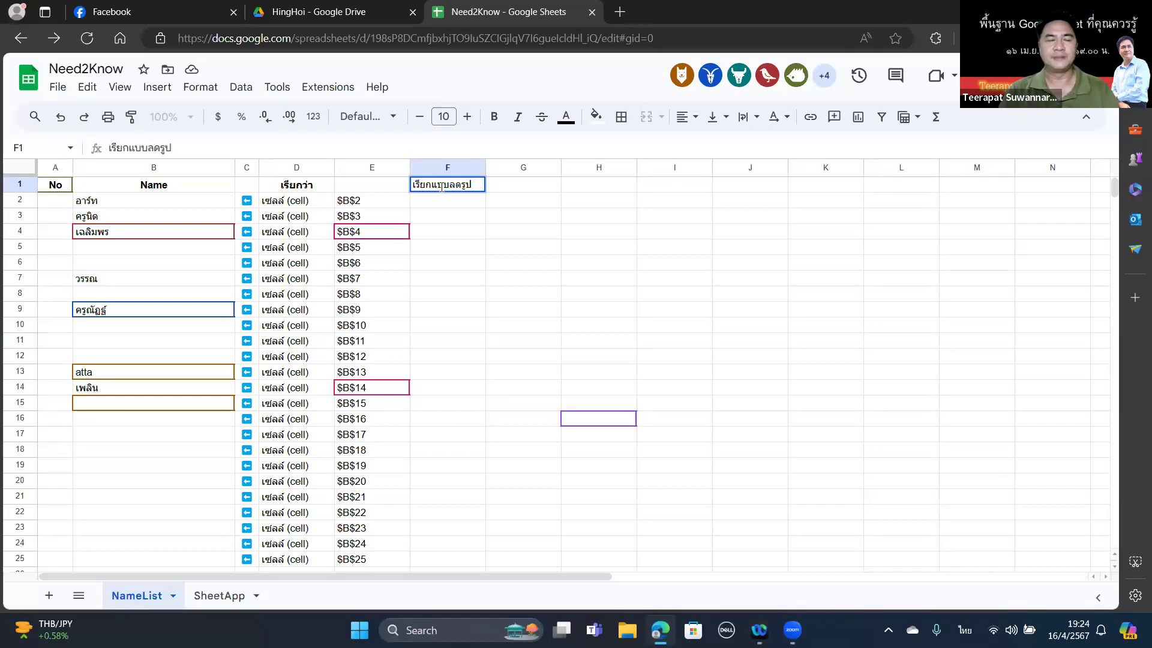
{"action": "key", "text": "Return"}
{"action": "left_click", "coordinate": [442, 190]}
{"action": "key", "text": "ctrl+b"}
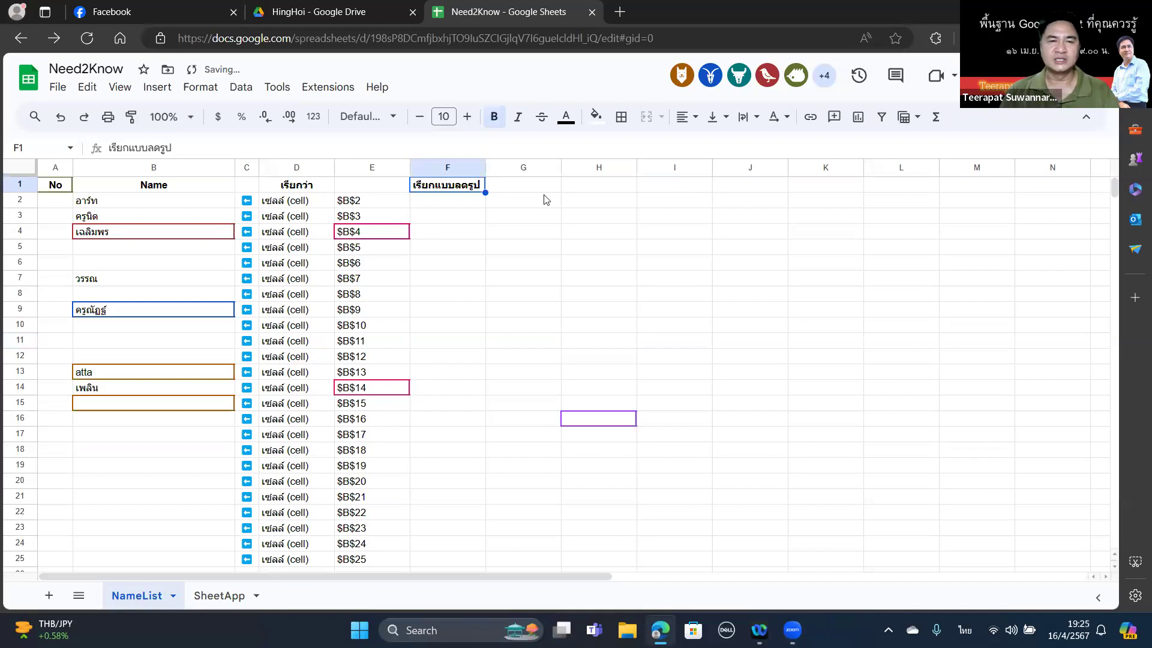
Enter =SUBSTITUTE(E2,"$","") in F2 and accept the suggested autofill down to F25.
{"action": "left_click", "coordinate": [454, 204]}
{"action": "type", "text": "ช"}
{"action": "key", "text": "grave"}
{"action": "type", "text": "="}
{"action": "key", "text": "BackSpace"}
{"action": "key", "text": "BackSpace"}
{"action": "type", "text": "=subs"}
{"action": "key", "text": "Tab"}
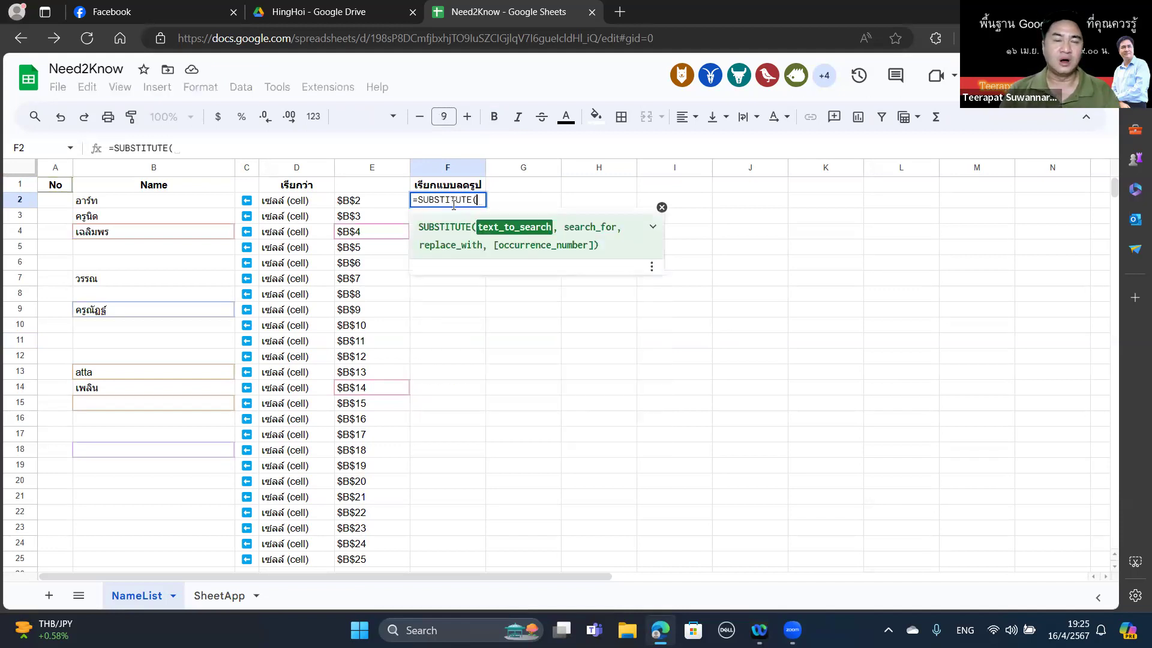
{"action": "left_click", "coordinate": [358, 208]}
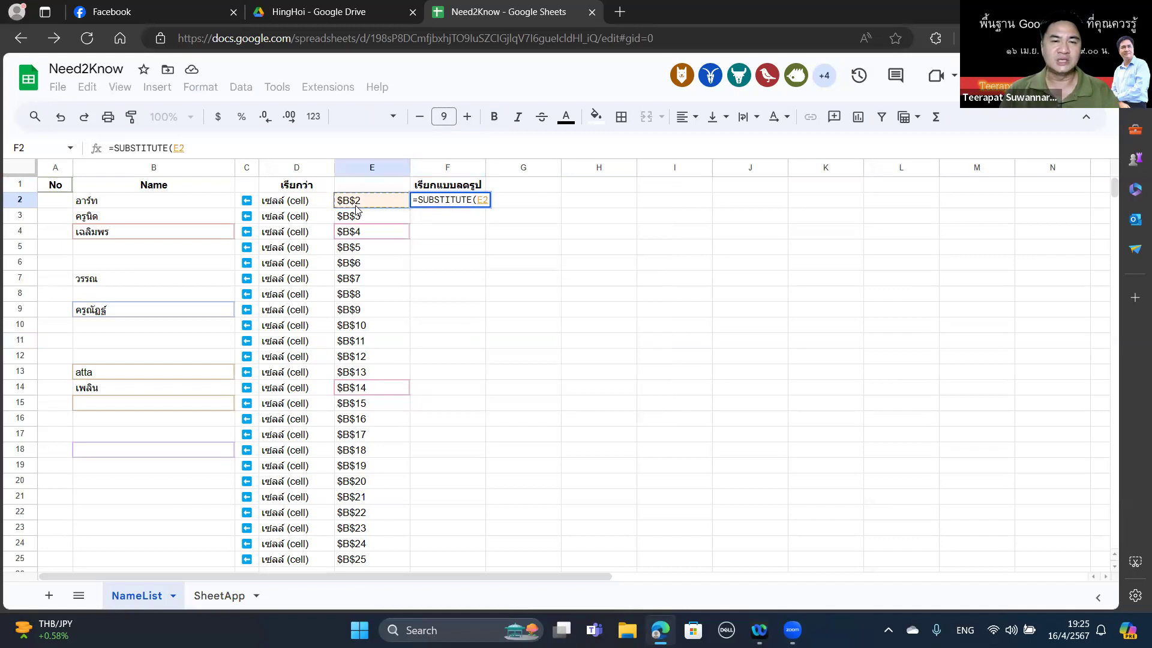
{"action": "type", "text": ",\""}
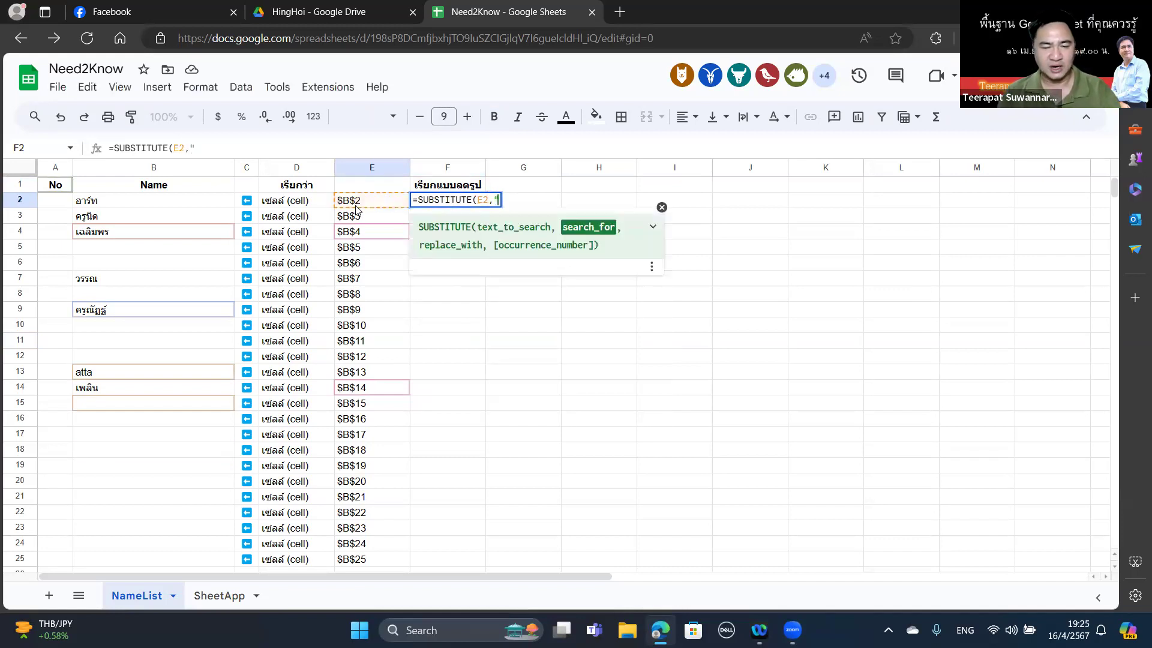
{"action": "type", "text": "$\",\"\""}
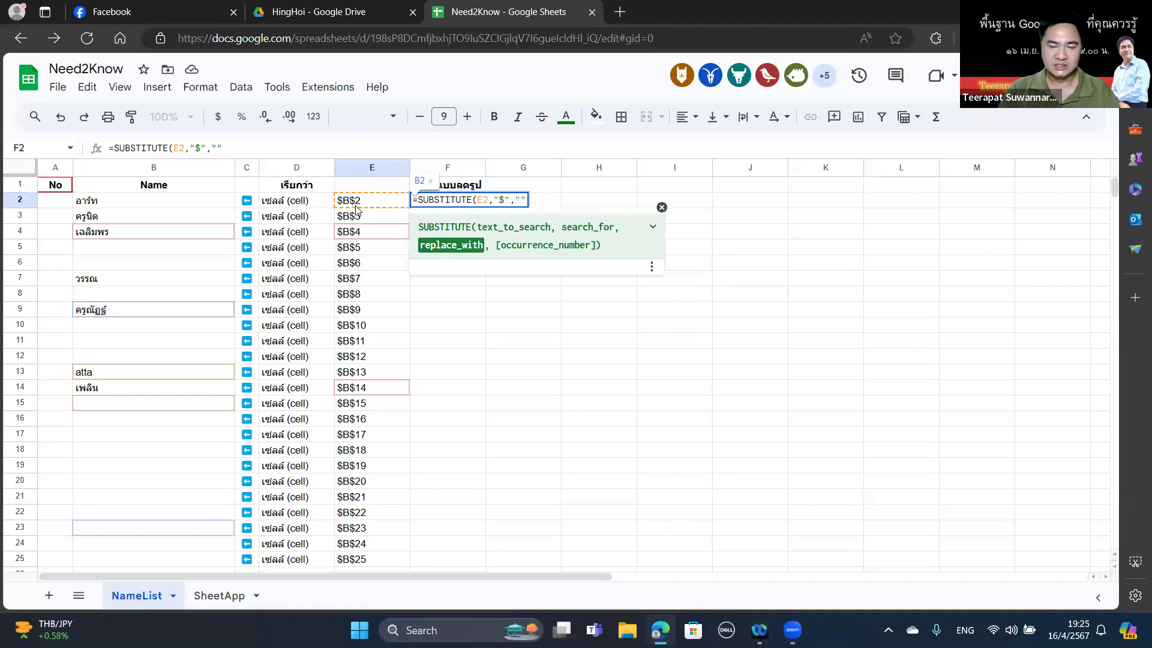
{"action": "type", "text": ")"}
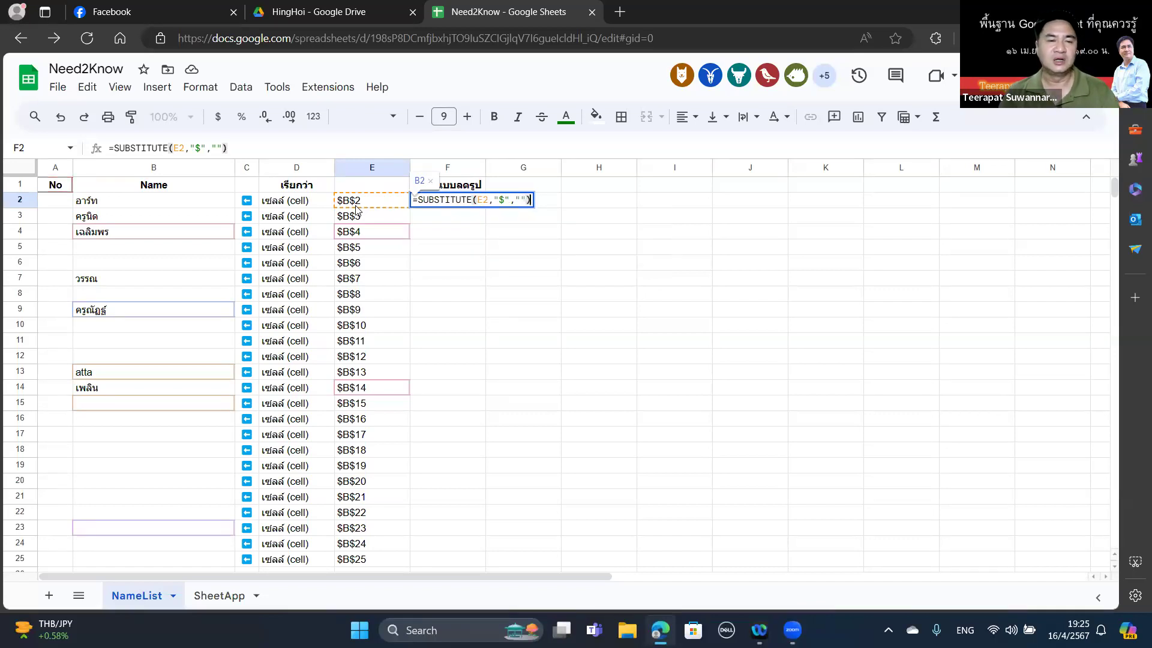
{"action": "key", "text": "Return"}
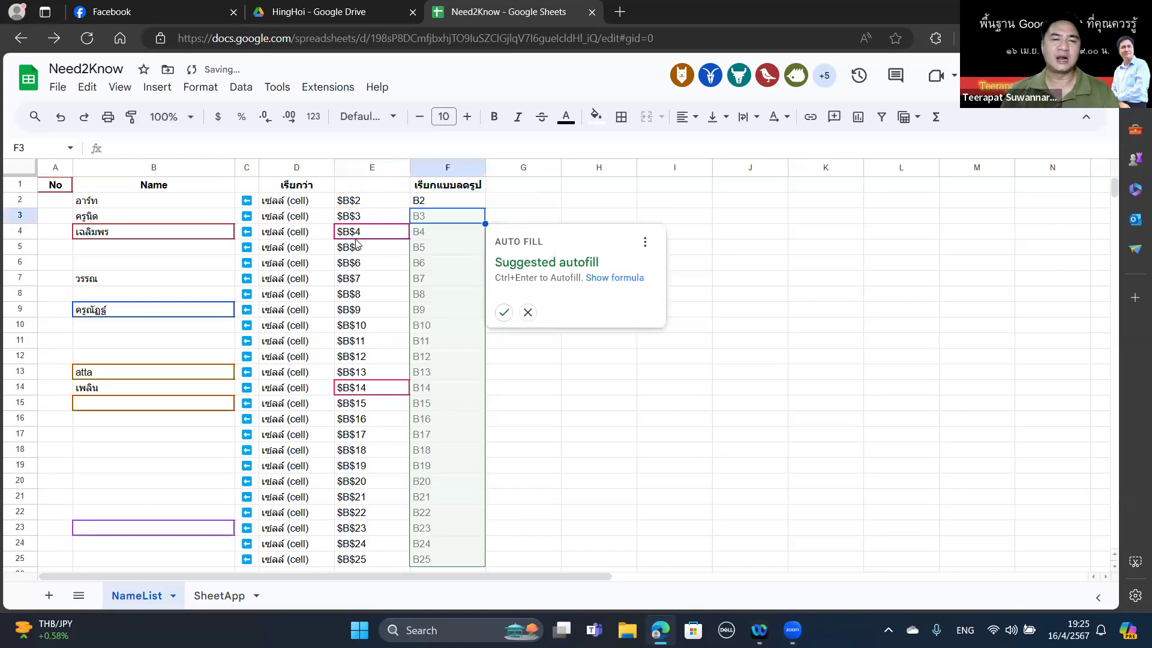
{"action": "left_click", "coordinate": [503, 313]}
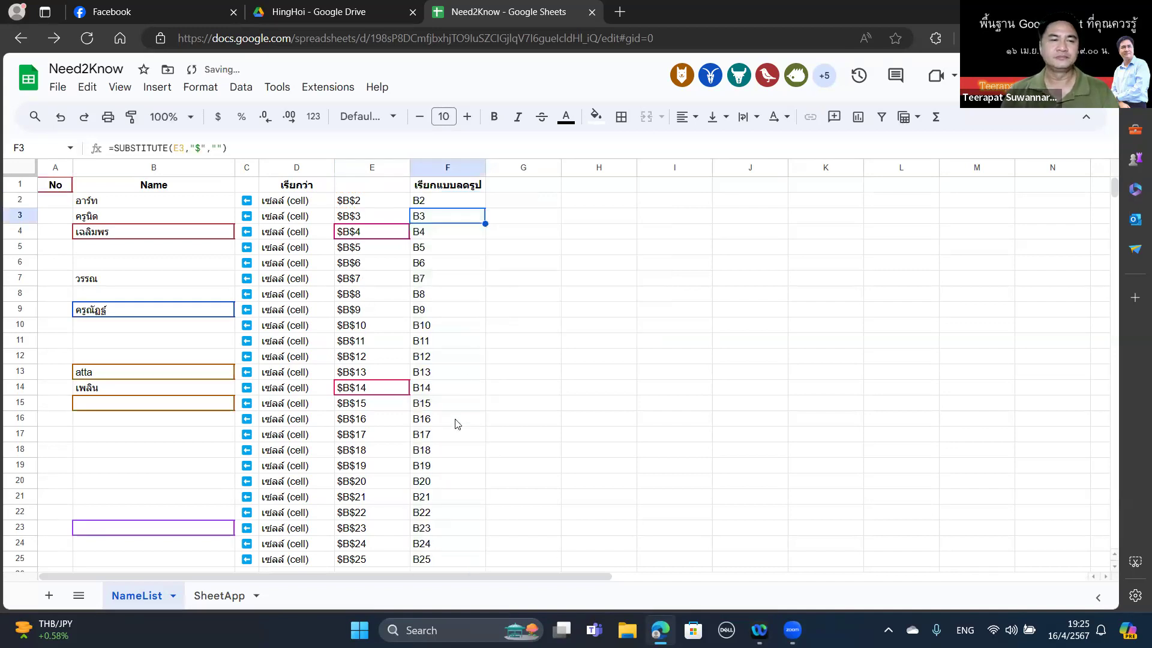
{"action": "left_click", "coordinate": [570, 423]}
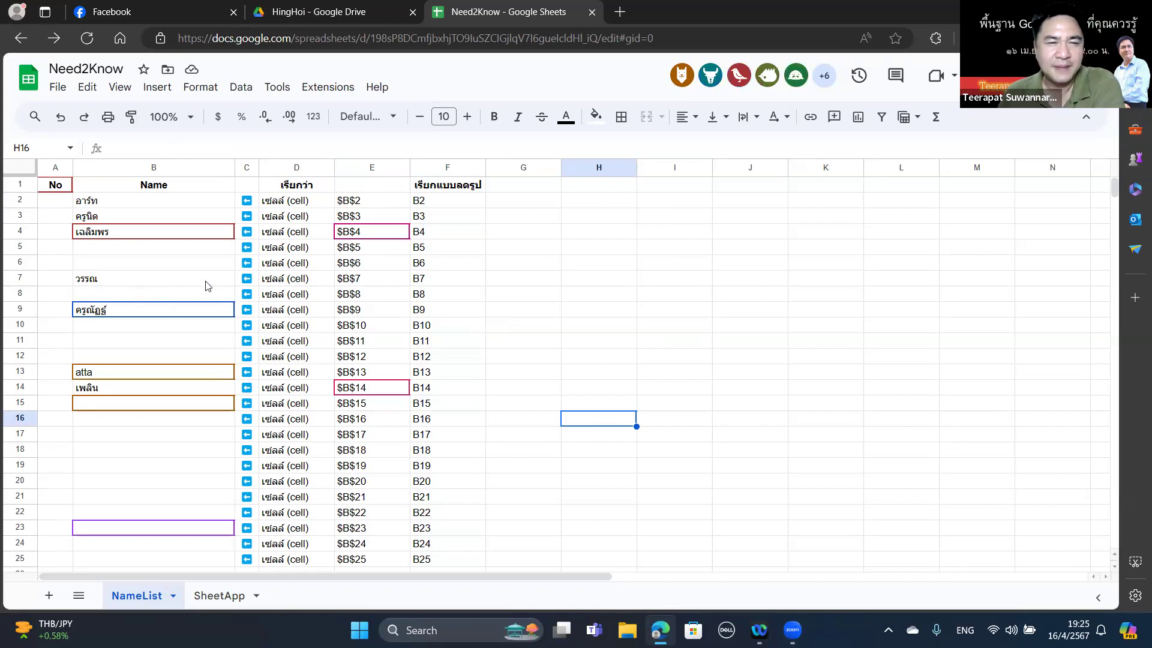
Delete rows 5 and 6, which have no name entered.
{"action": "left_click", "coordinate": [7, 248]}
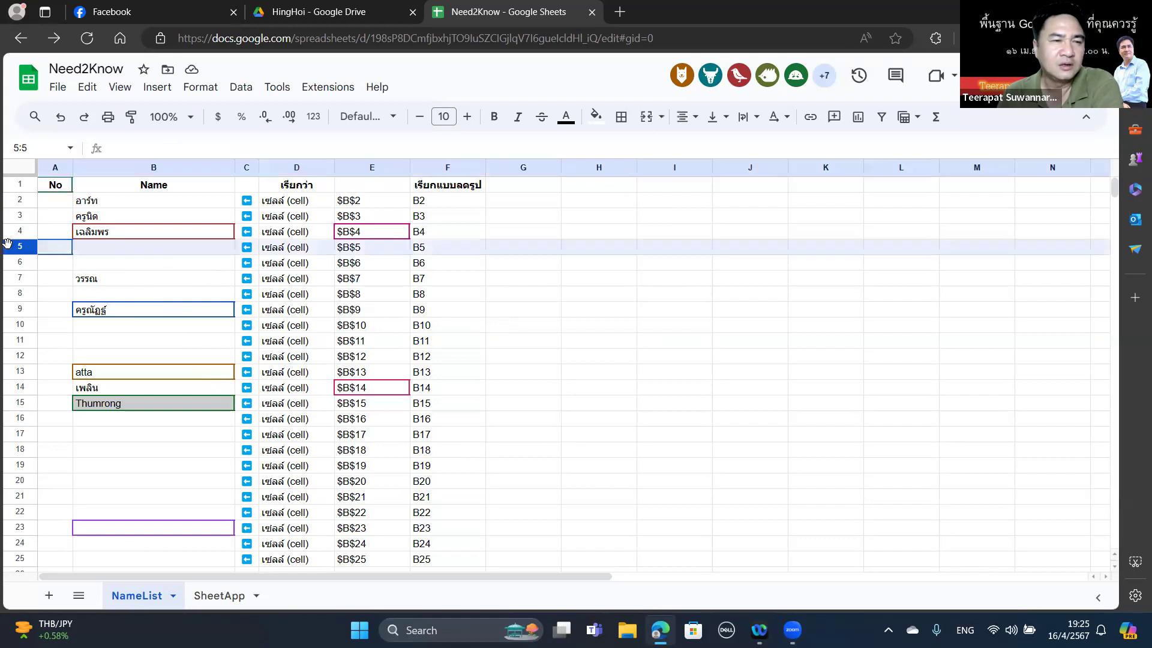
{"action": "left_click", "coordinate": [7, 265], "text": "shift"}
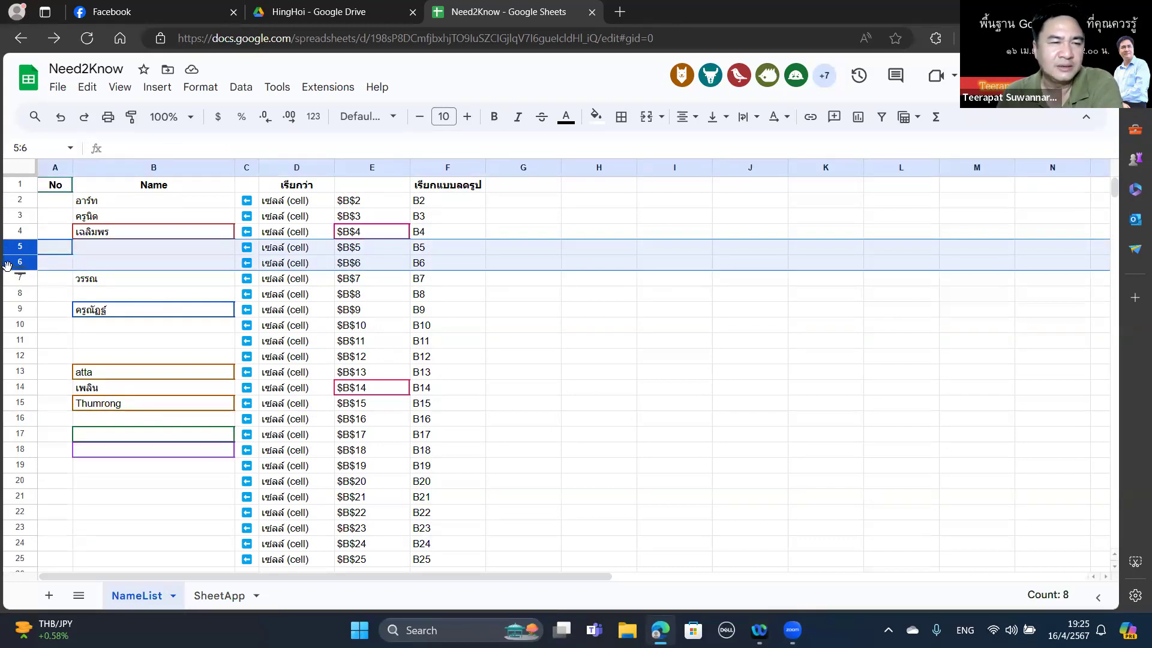
{"action": "right_click", "coordinate": [8, 266]}
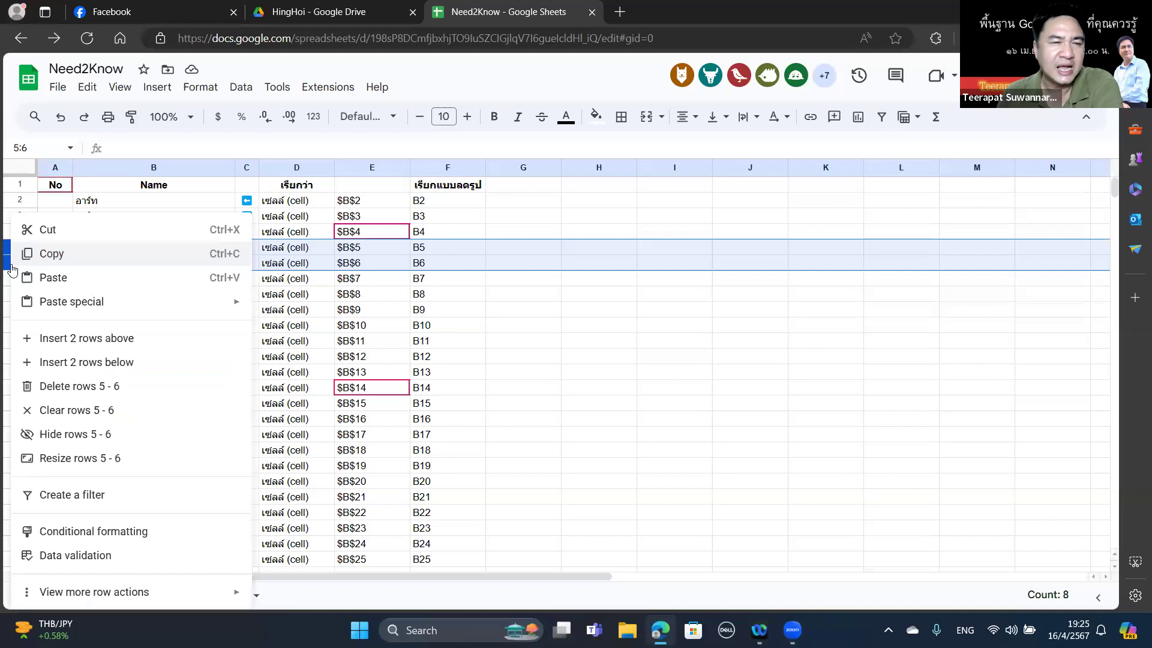
{"action": "left_click", "coordinate": [82, 386]}
Delete the nameless row 6, followed by the nameless rows 7 to 9.
{"action": "left_click", "coordinate": [9, 269]}
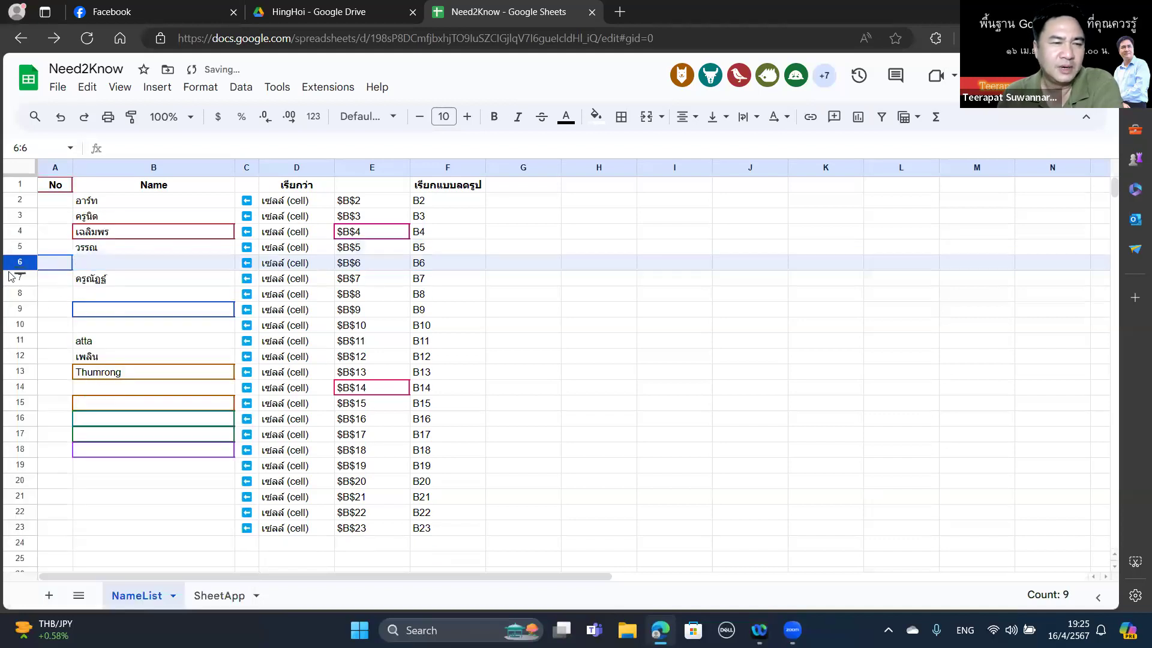
{"action": "right_click", "coordinate": [9, 264]}
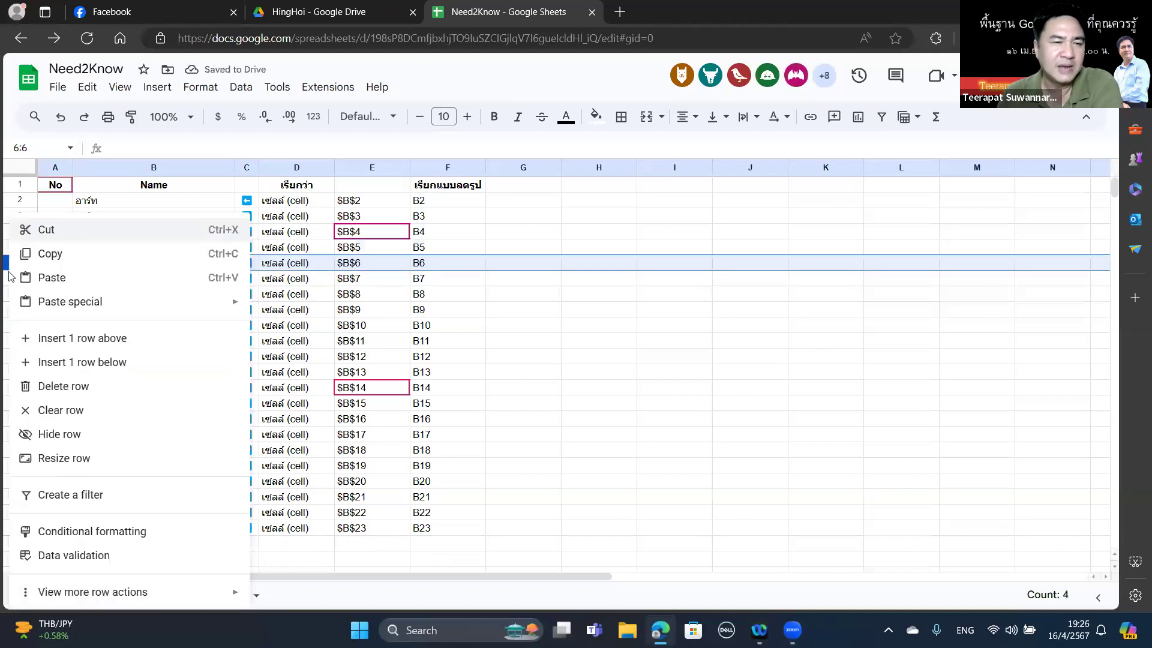
{"action": "left_click", "coordinate": [47, 387]}
{"action": "left_click_drag", "start_coordinate": [32, 279], "coordinate": [29, 310]}
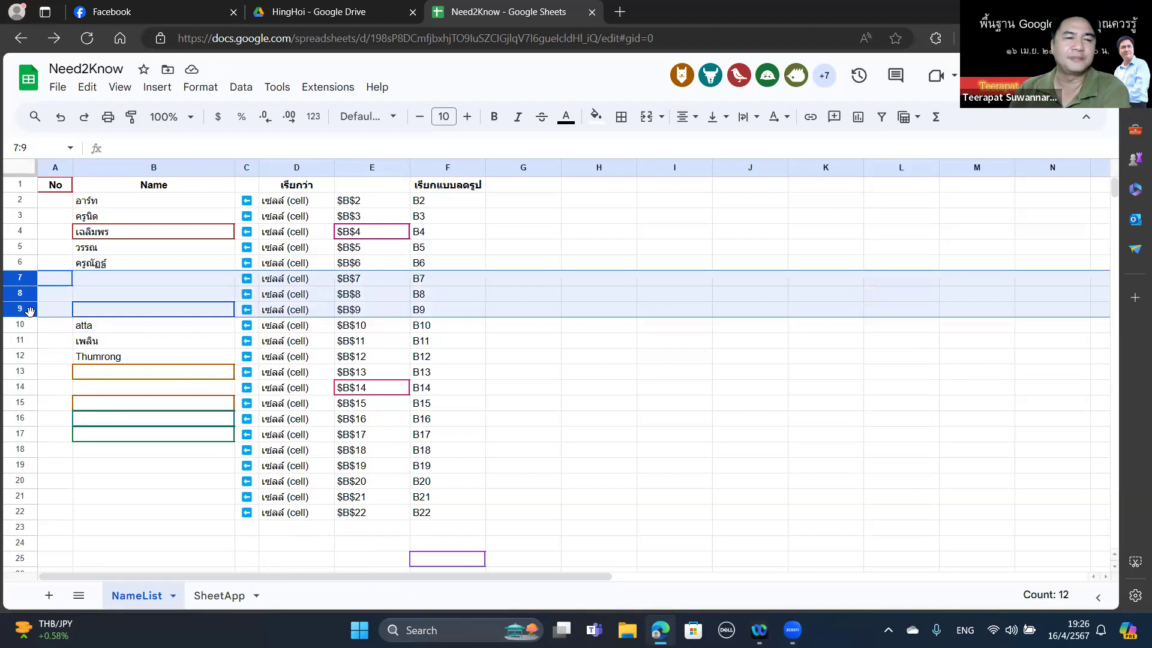
{"action": "right_click", "coordinate": [29, 310]}
{"action": "left_click", "coordinate": [89, 385]}
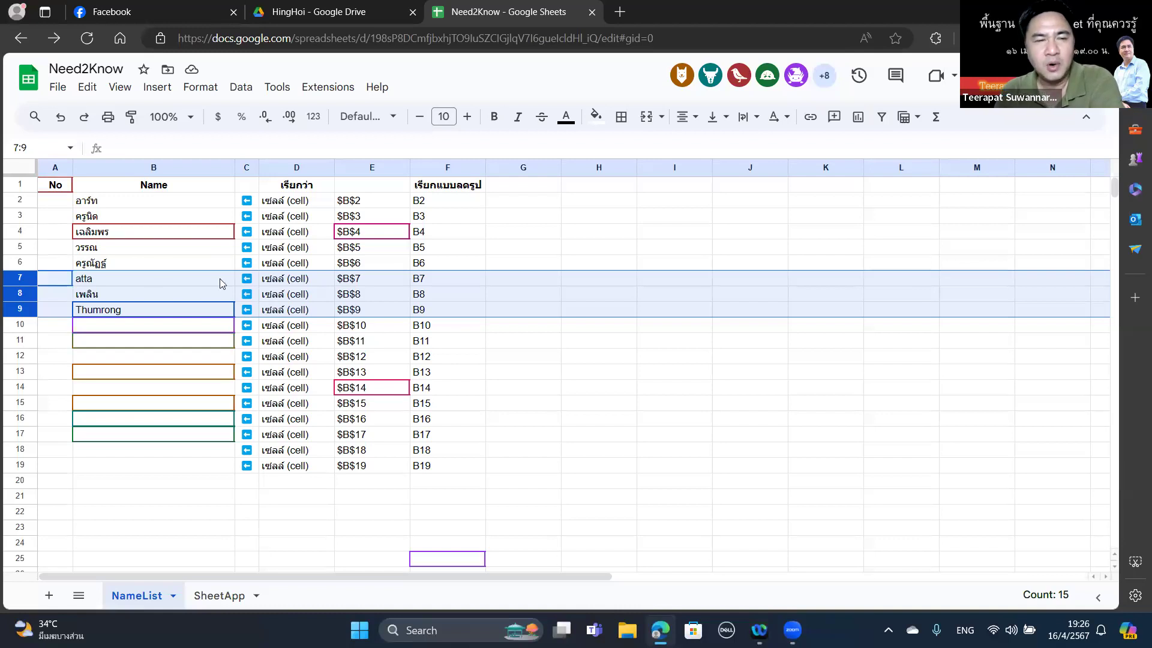
Enter the sequence numbers 1, 2 and 3 in A2:A4 of the No column.
{"action": "left_click", "coordinate": [53, 203]}
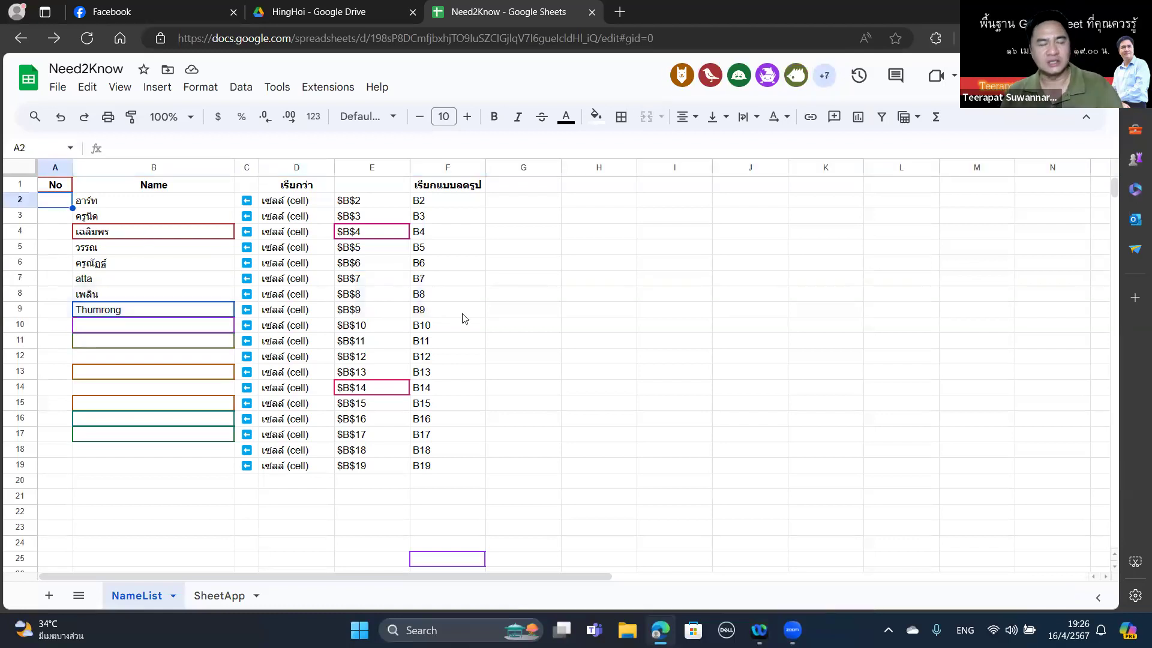
{"action": "type", "text": "1"}
{"action": "key", "text": "Return"}
{"action": "type", "text": "2"}
{"action": "key", "text": "Return"}
{"action": "type", "text": "3"}
{"action": "key", "text": "Return"}
Clear the manually entered numbers from A2:A4 and return to cell A2.
{"action": "key", "text": "Up"}
{"action": "key", "text": "Up"}
{"action": "key", "text": "shift+Down"}
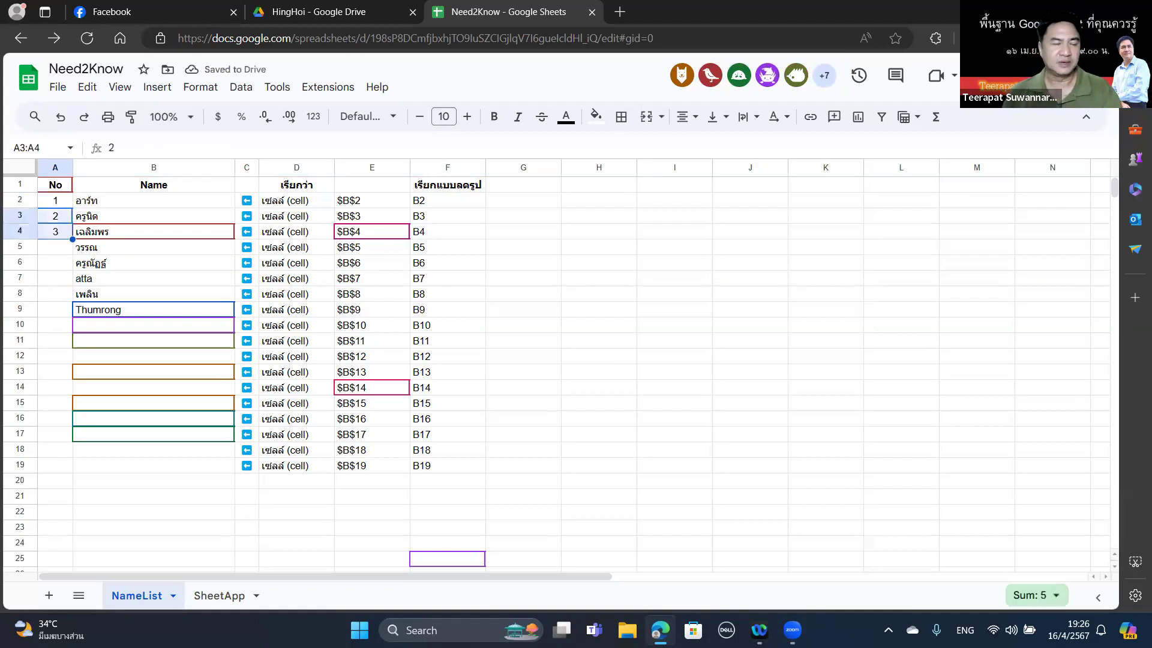
{"action": "key", "text": "Up"}
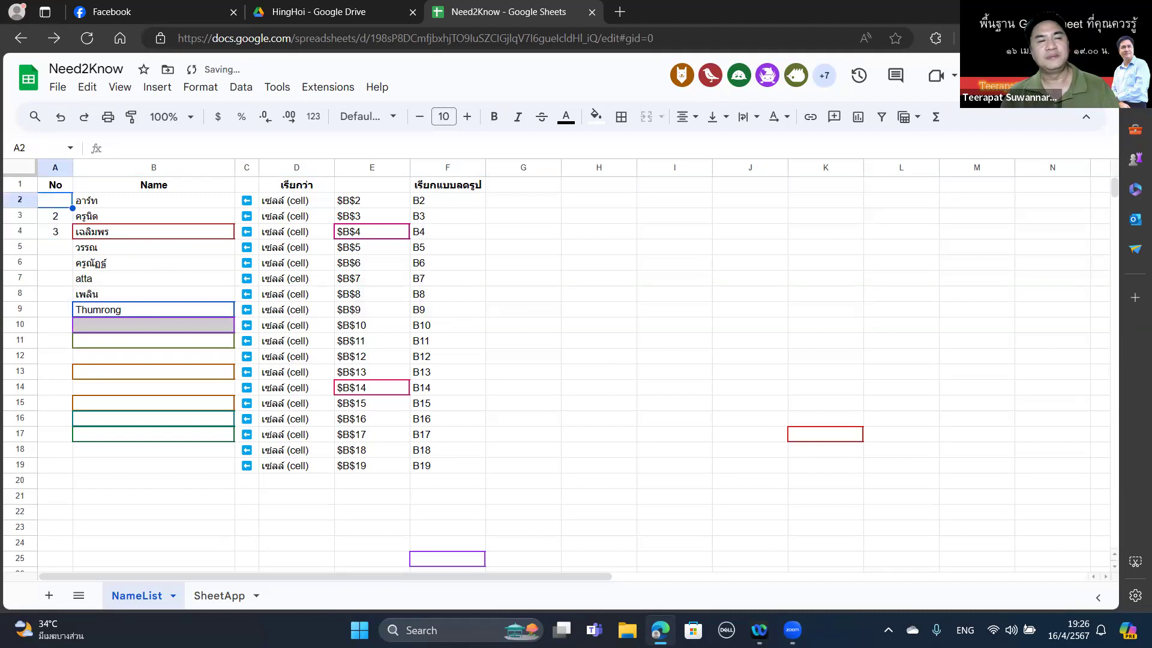
{"action": "key", "text": "Delete"}
{"action": "key", "text": "Down"}
{"action": "key", "text": "Delete"}
{"action": "key", "text": "Down"}
{"action": "key", "text": "Delete"}
{"action": "key", "text": "Up"}
{"action": "key", "text": "Up"}
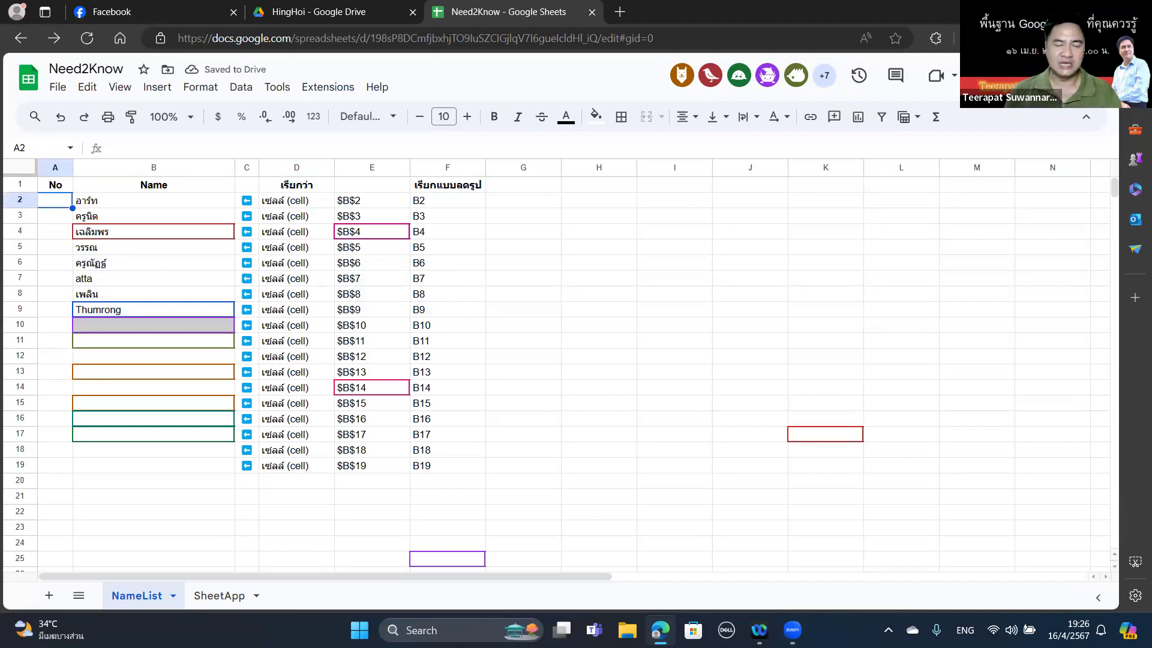
Enter the formula =counta(b2:b) in A2 to count the filled cells of the Name column.
{"action": "type", "text": "="}
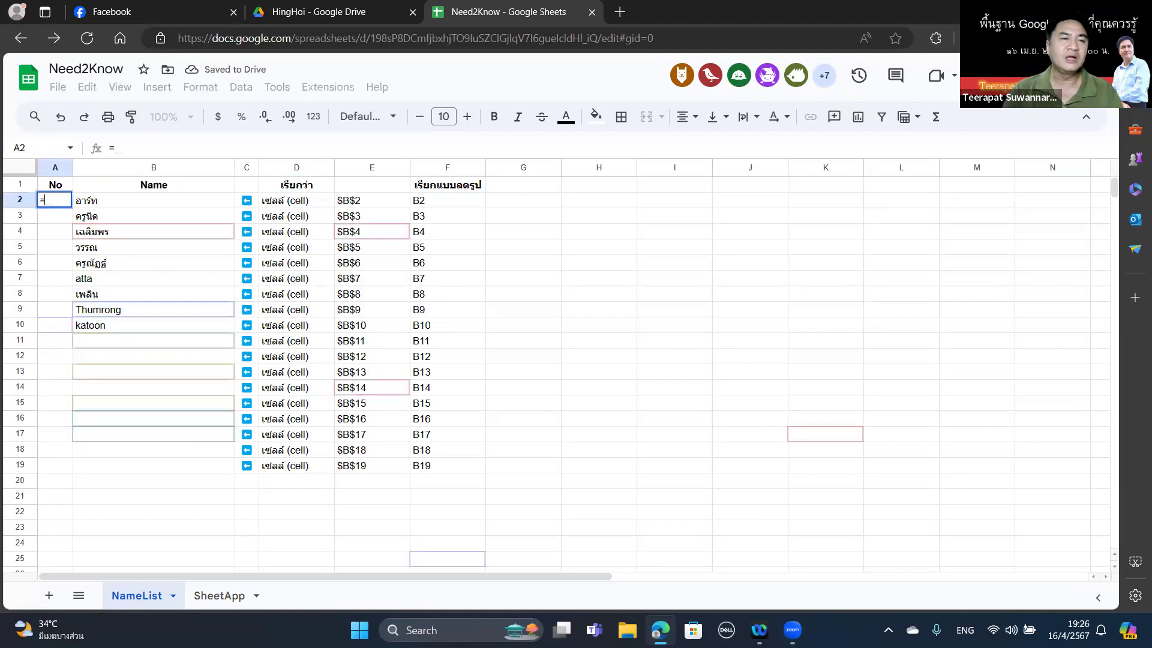
{"action": "type", "text": "sw"}
{"action": "key", "text": "BackSpace"}
{"action": "key", "text": "BackSpace"}
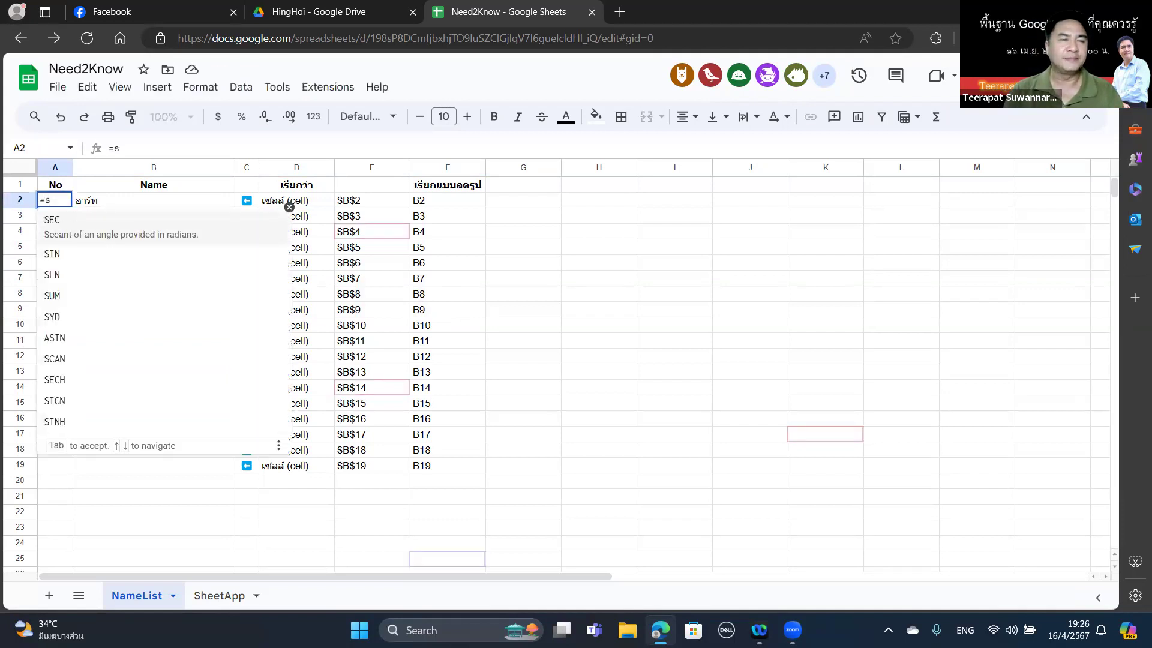
{"action": "type", "text": "count"}
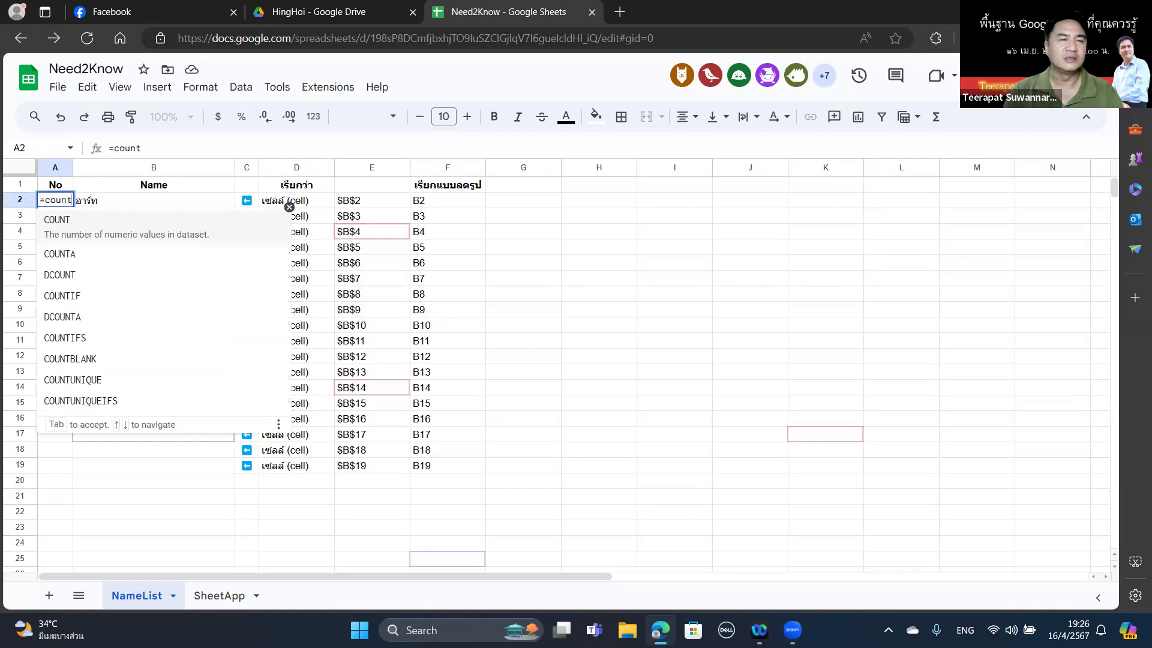
{"action": "type", "text": "a("}
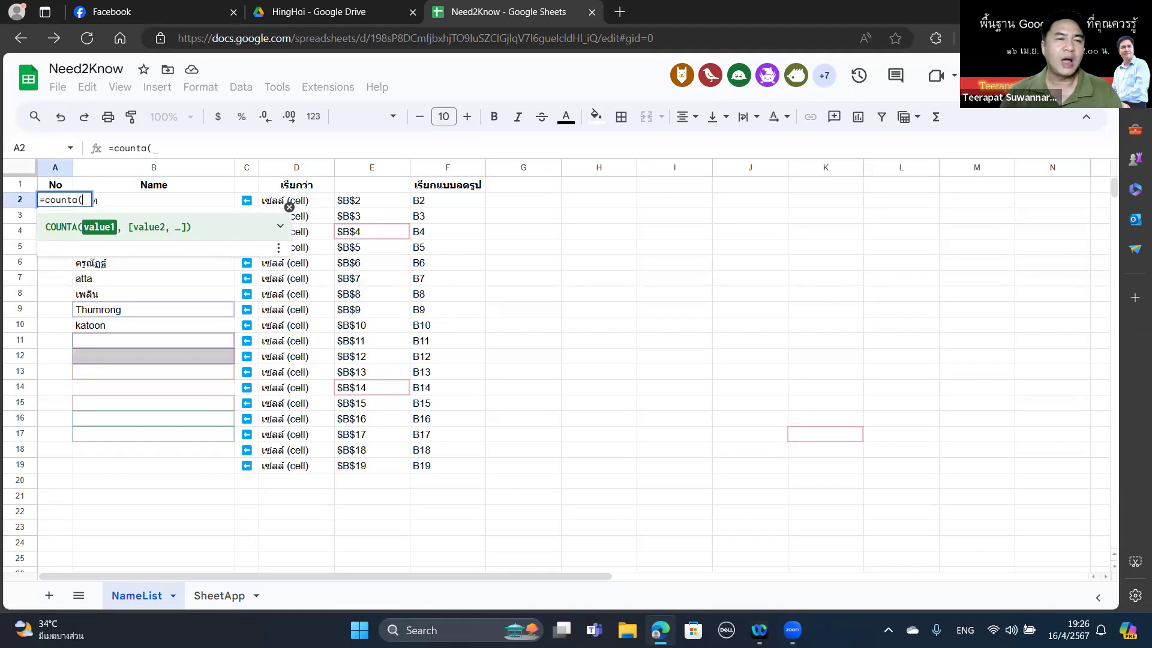
{"action": "type", "text": "b2:b"}
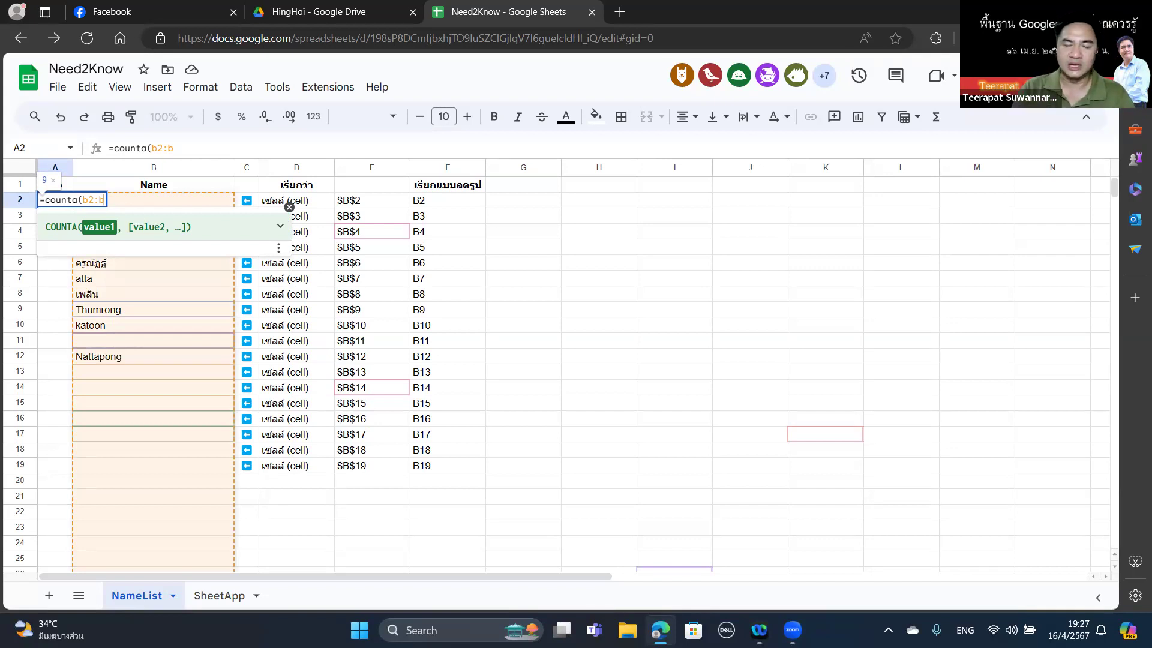
{"action": "type", "text": ")"}
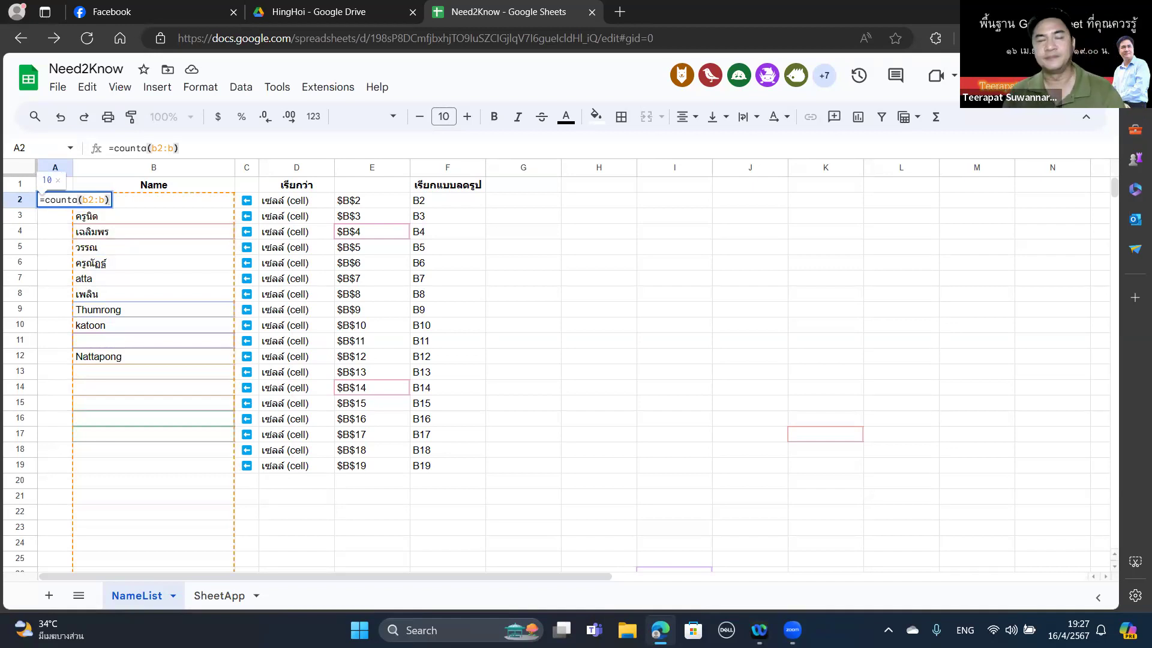
{"action": "key", "text": "Return"}
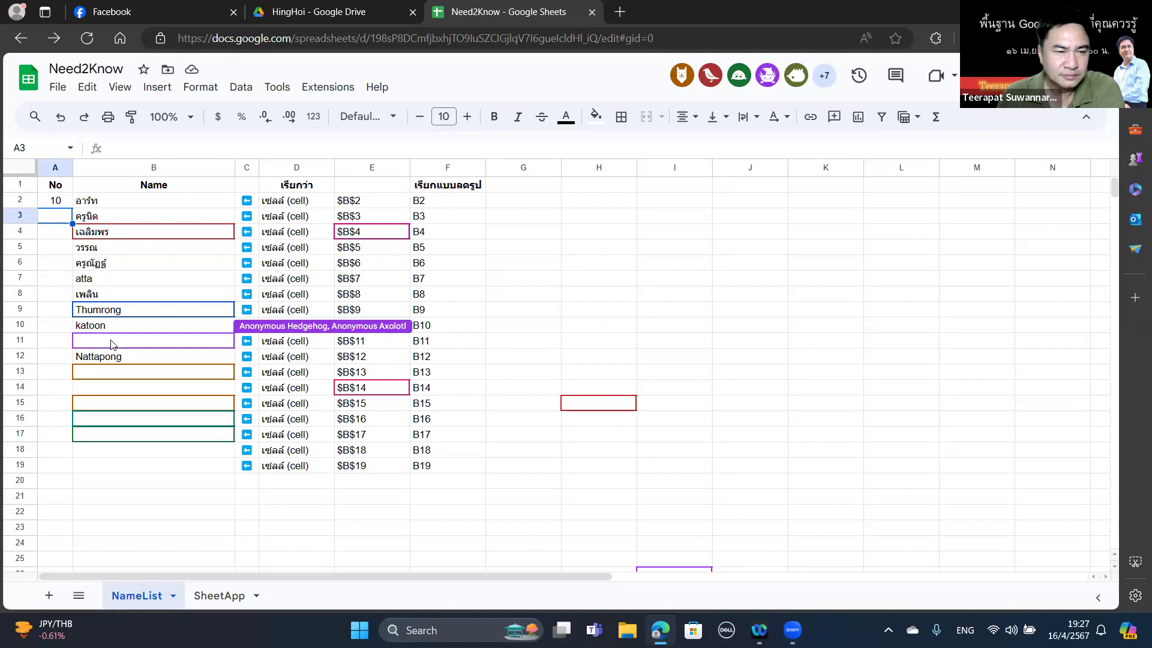
Delete the nameless row 11, followed by the nameless rows 12 to 18.
{"action": "left_click", "coordinate": [22, 340]}
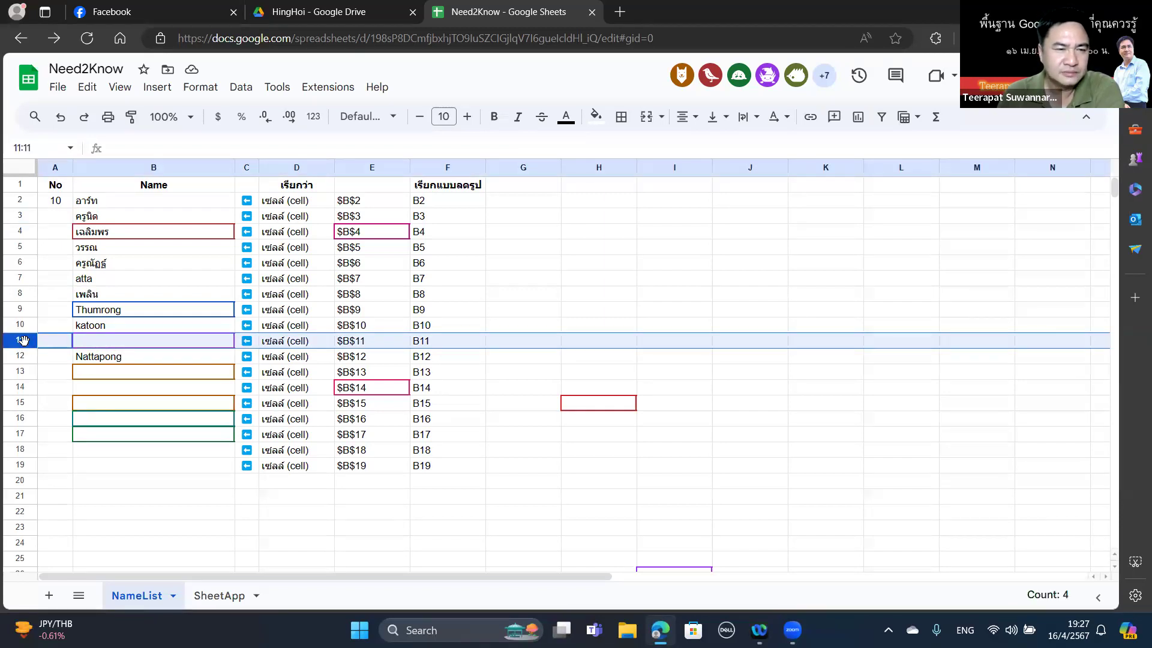
{"action": "right_click", "coordinate": [23, 340]}
{"action": "left_click", "coordinate": [77, 394]}
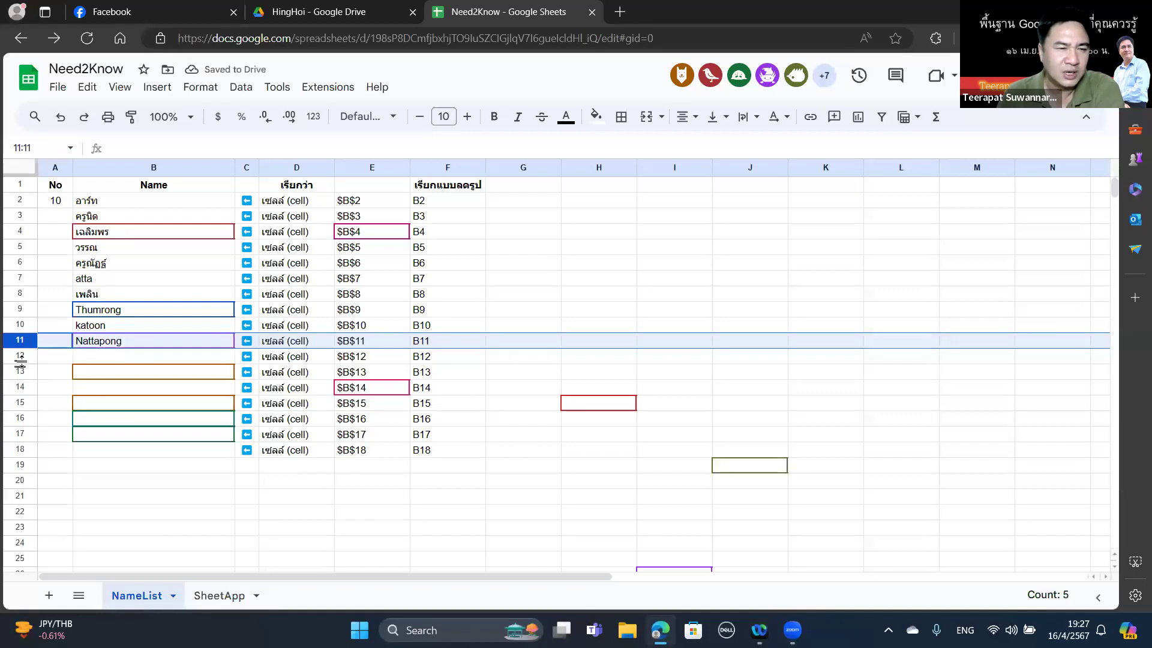
{"action": "left_click_drag", "start_coordinate": [20, 358], "coordinate": [24, 451]}
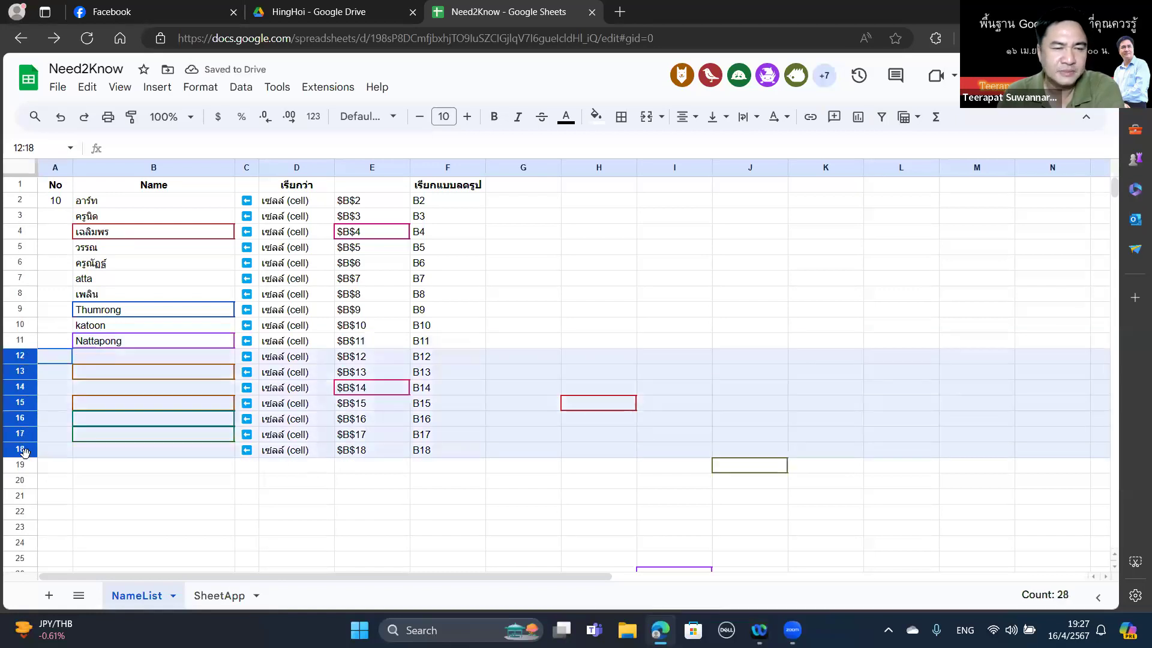
{"action": "right_click", "coordinate": [24, 451]}
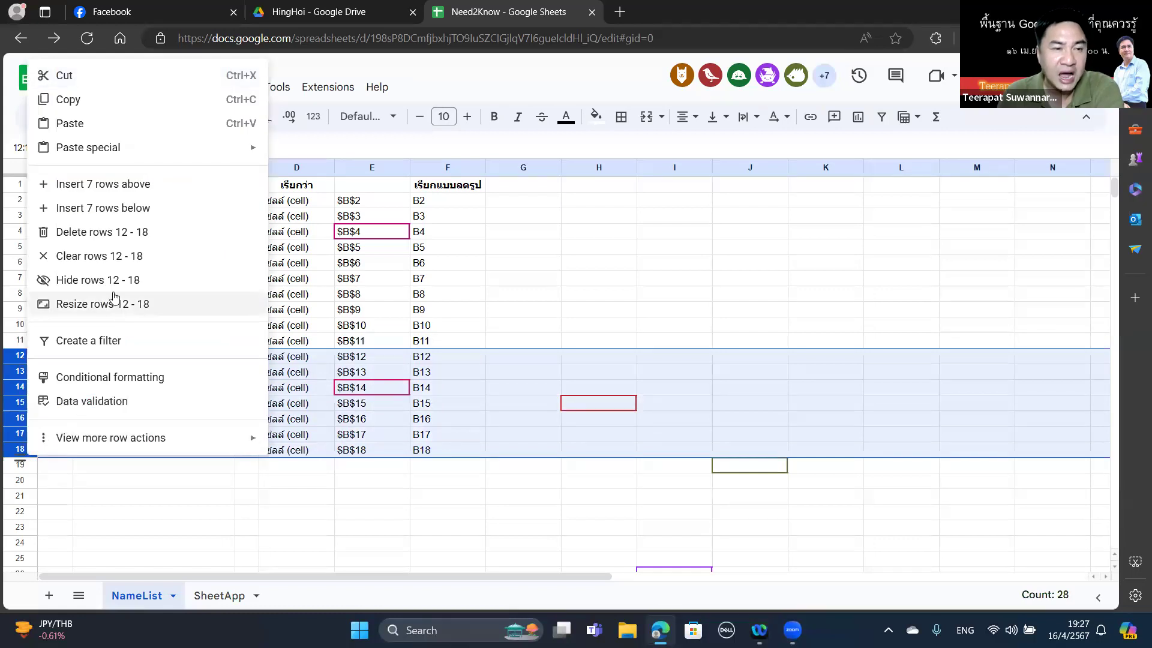
{"action": "left_click", "coordinate": [144, 233]}
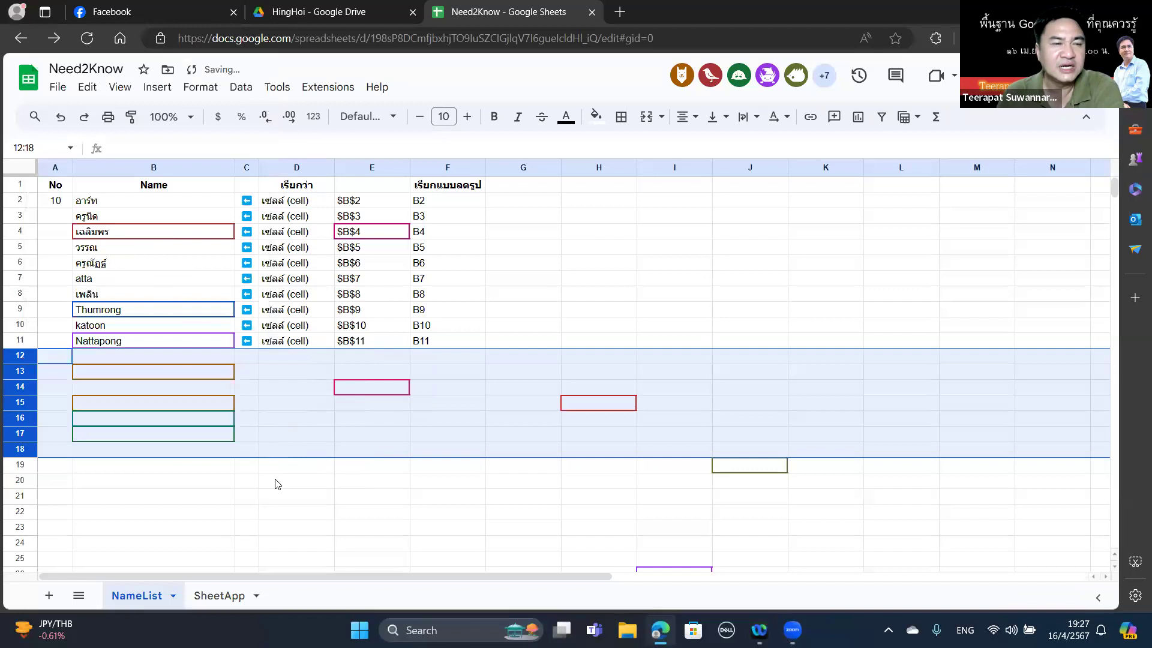
Wrap the count formula in A2 in SEQUENCE so it reads =sequence(counta(B2:B)).
{"action": "left_click", "coordinate": [58, 204]}
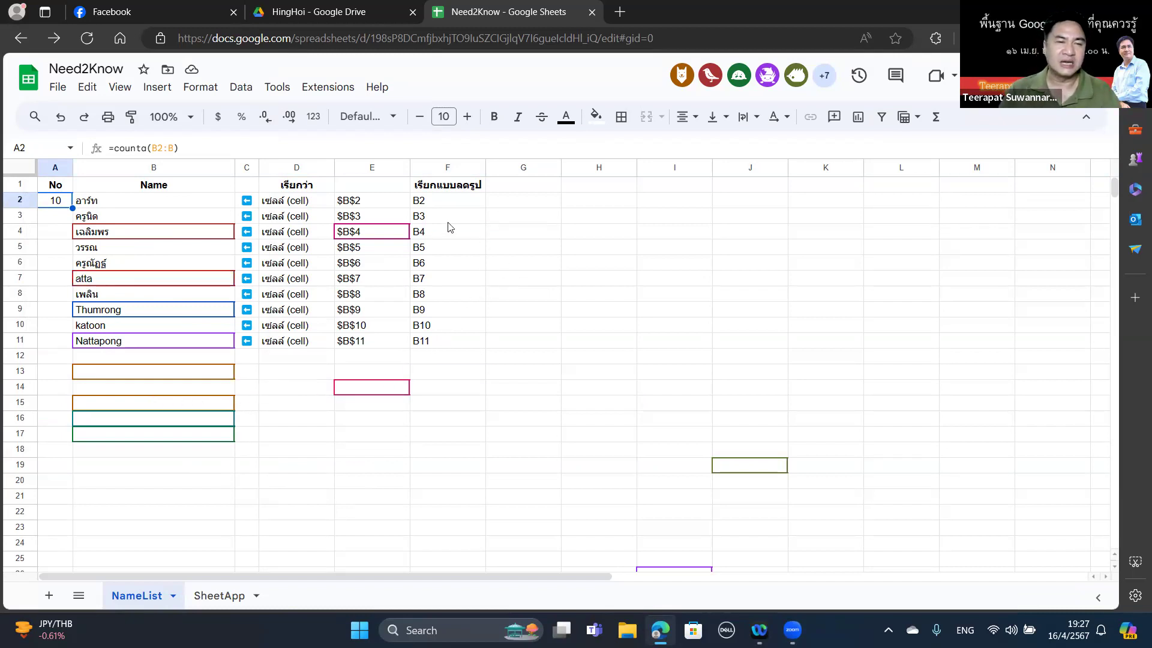
{"action": "left_click_drag", "start_coordinate": [126, 206], "coordinate": [131, 350]}
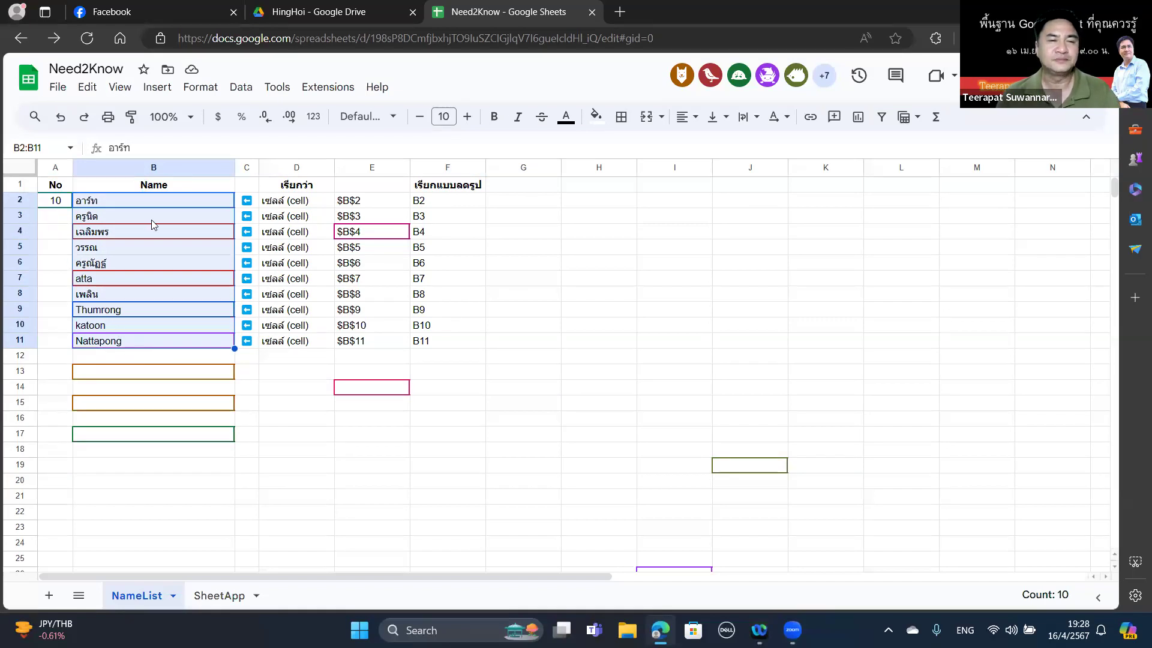
{"action": "left_click", "coordinate": [55, 204]}
{"action": "left_click", "coordinate": [113, 148]}
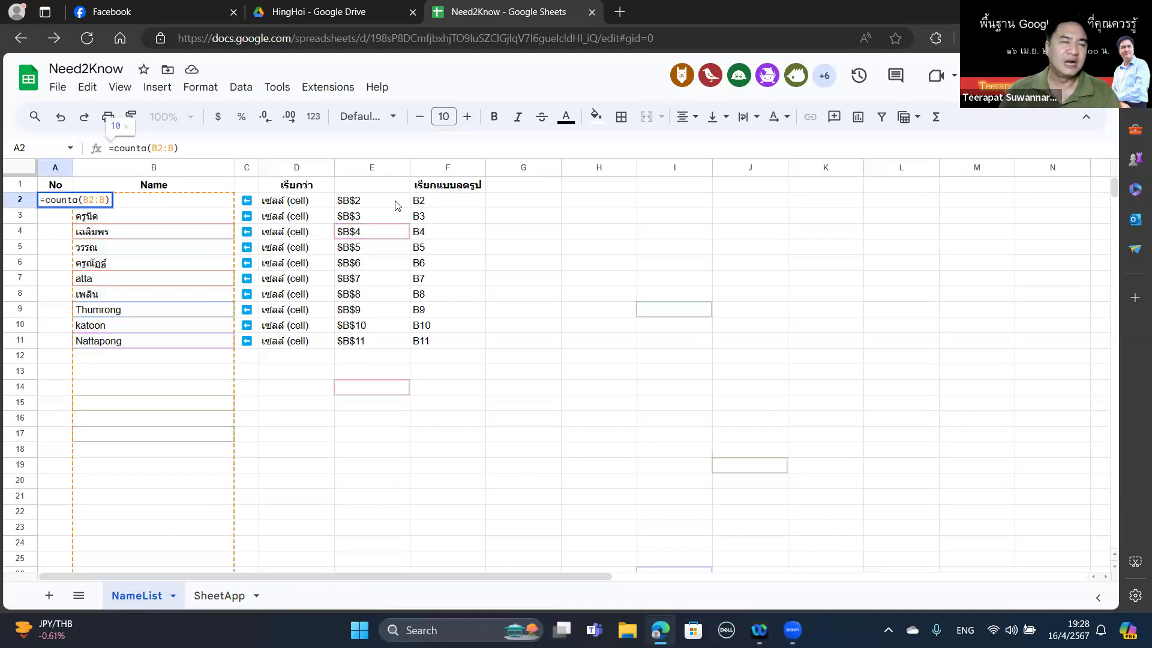
{"action": "type", "text": "sequen"}
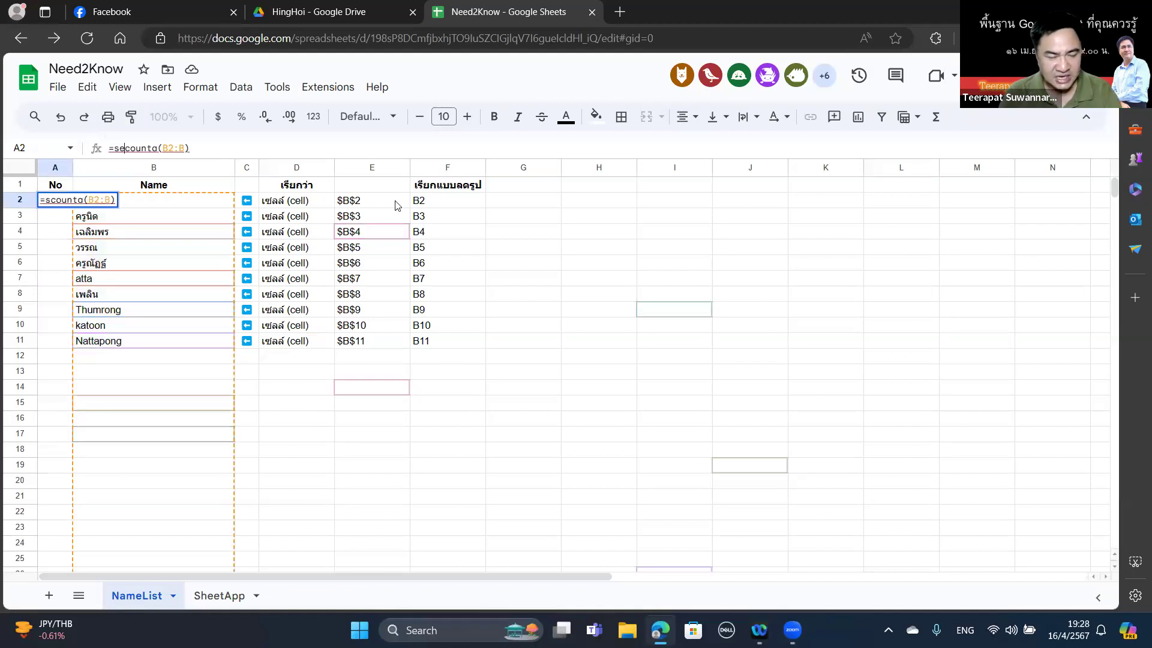
{"action": "type", "text": "ce"}
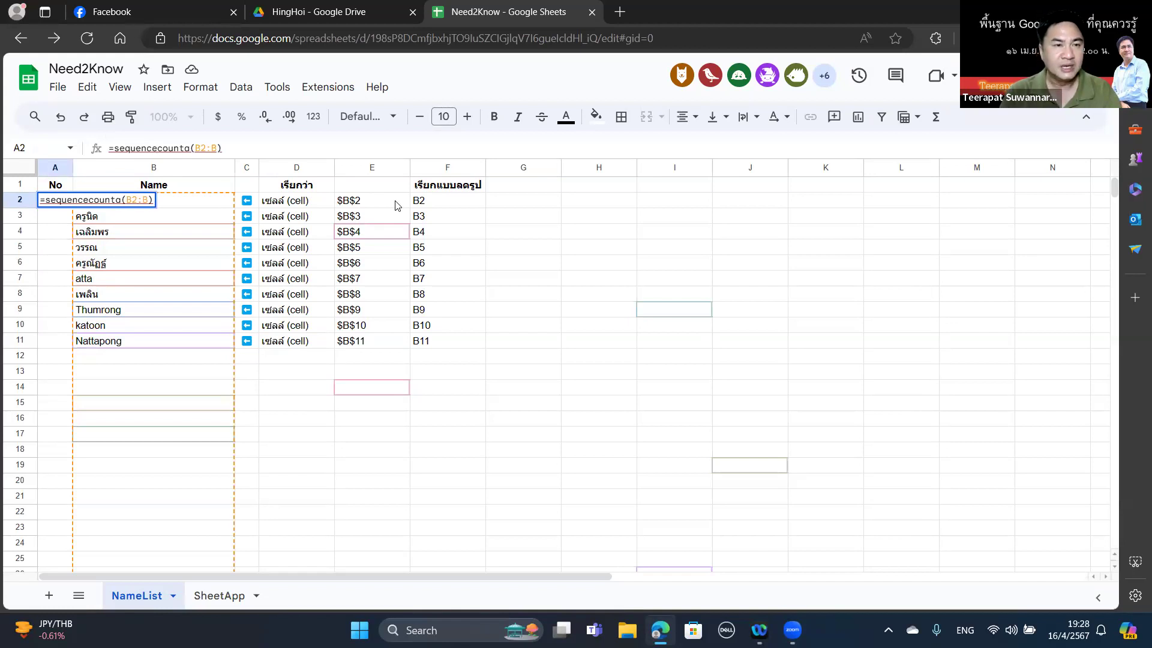
{"action": "type", "text": "("}
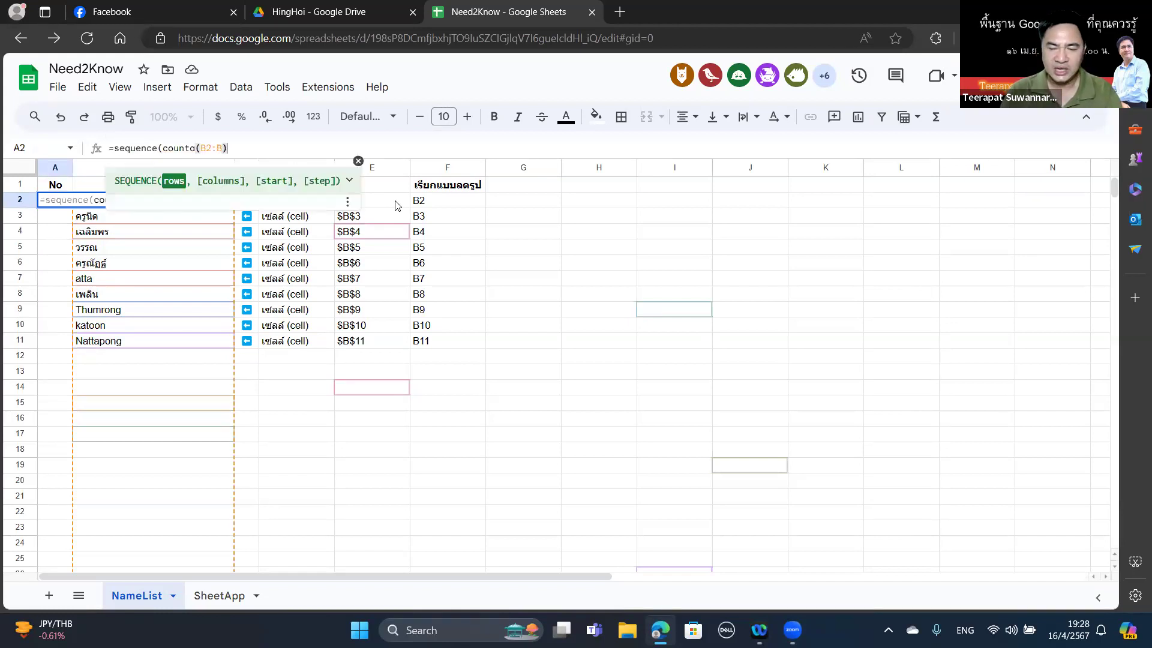
{"action": "type", "text": ")"}
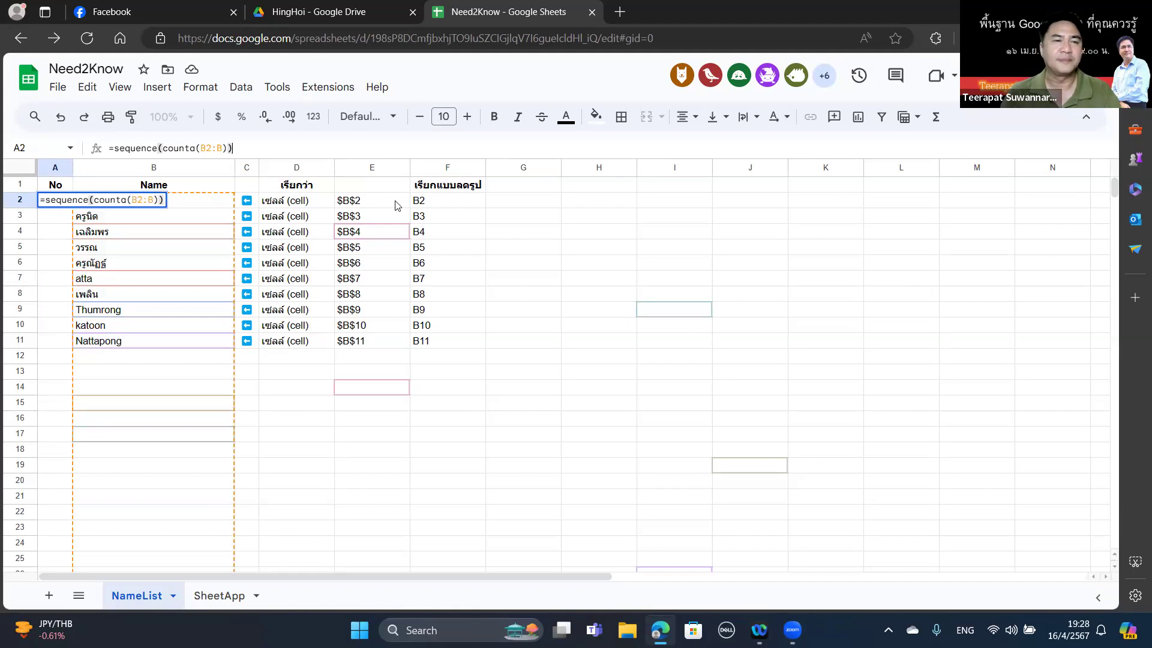
{"action": "key", "text": "Return"}
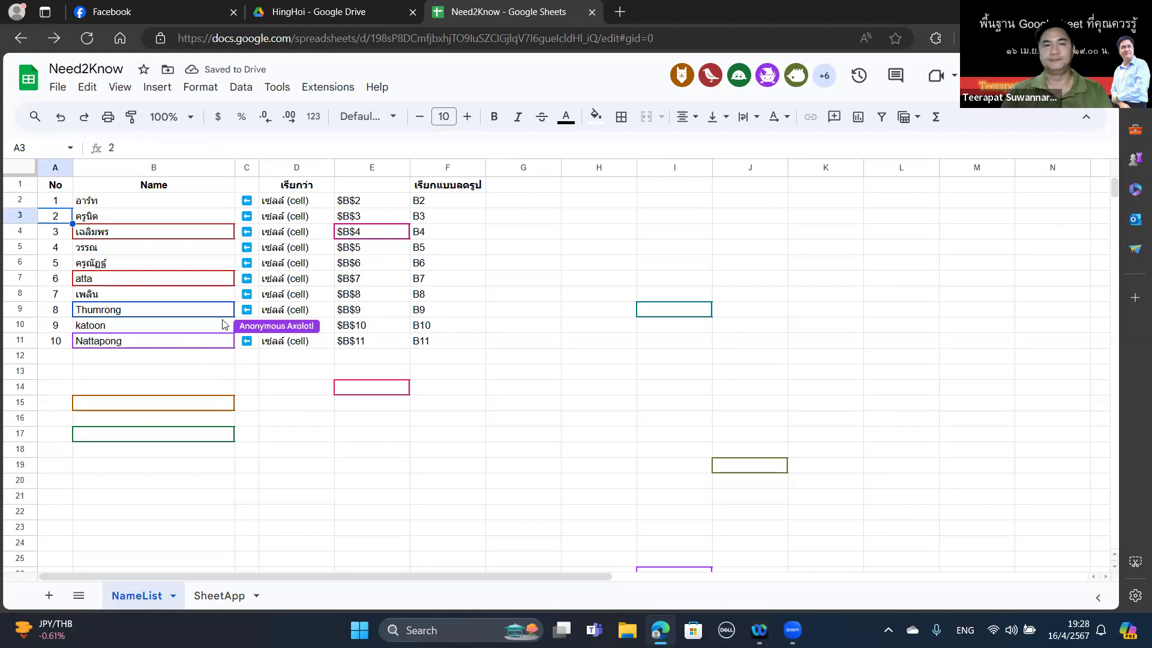
Display the numbering formula as text in H2 by entering =FORMULATEXT(A2).
{"action": "left_click", "coordinate": [578, 204]}
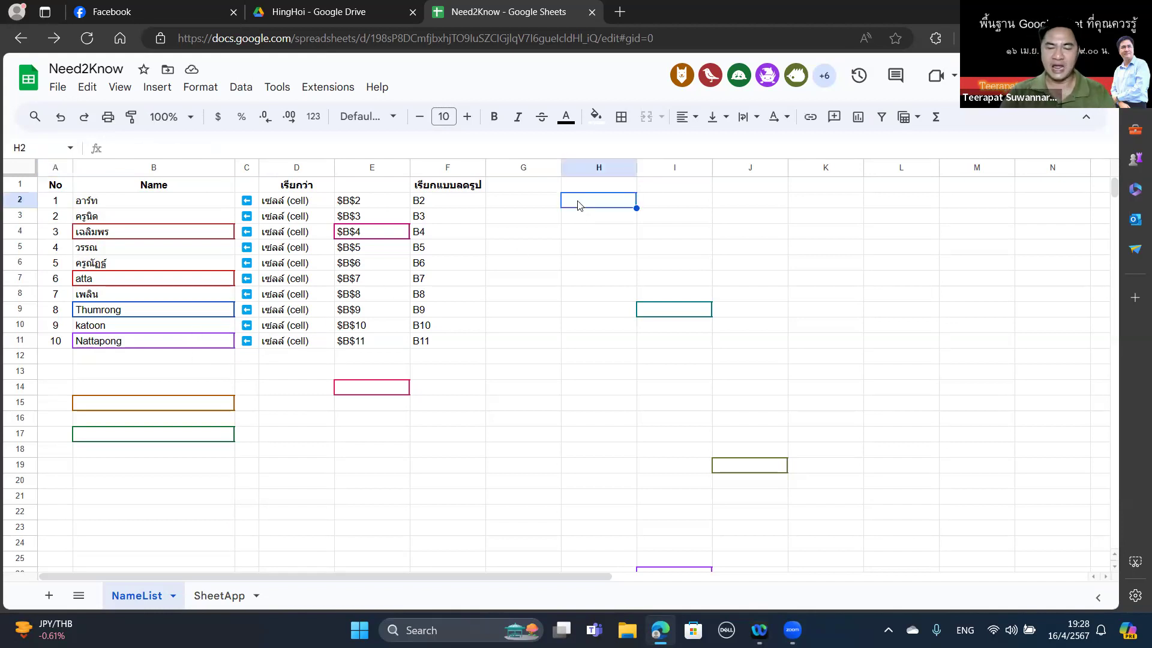
{"action": "type", "text": "=f"}
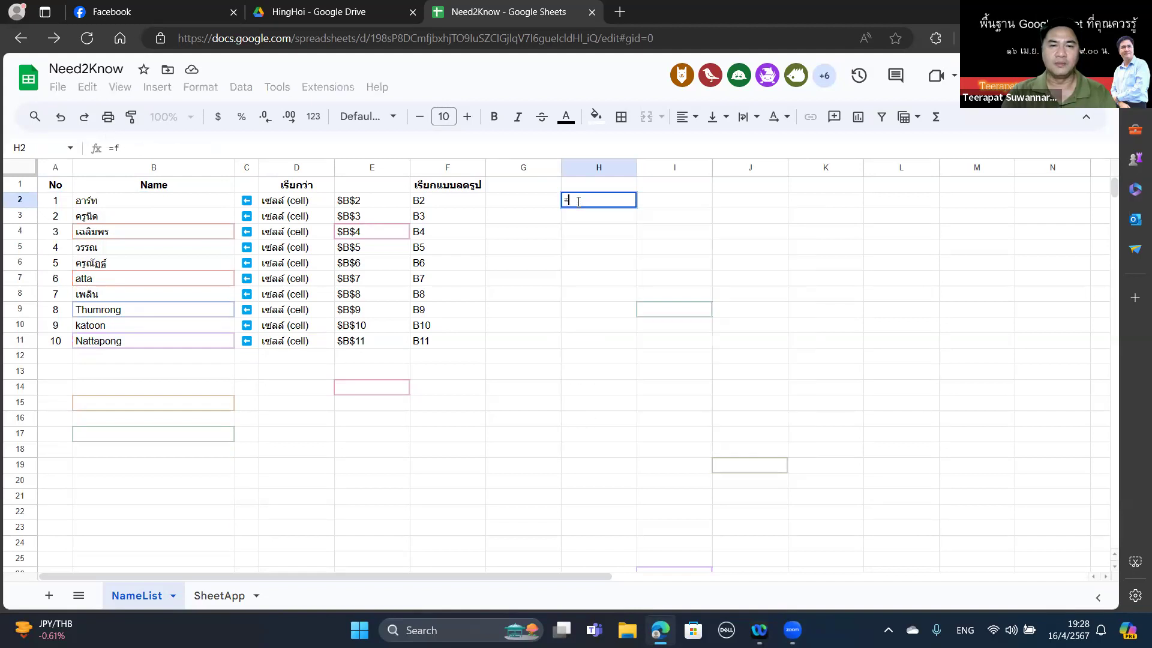
{"action": "type", "text": "ormu"}
{"action": "key", "text": "Tab"}
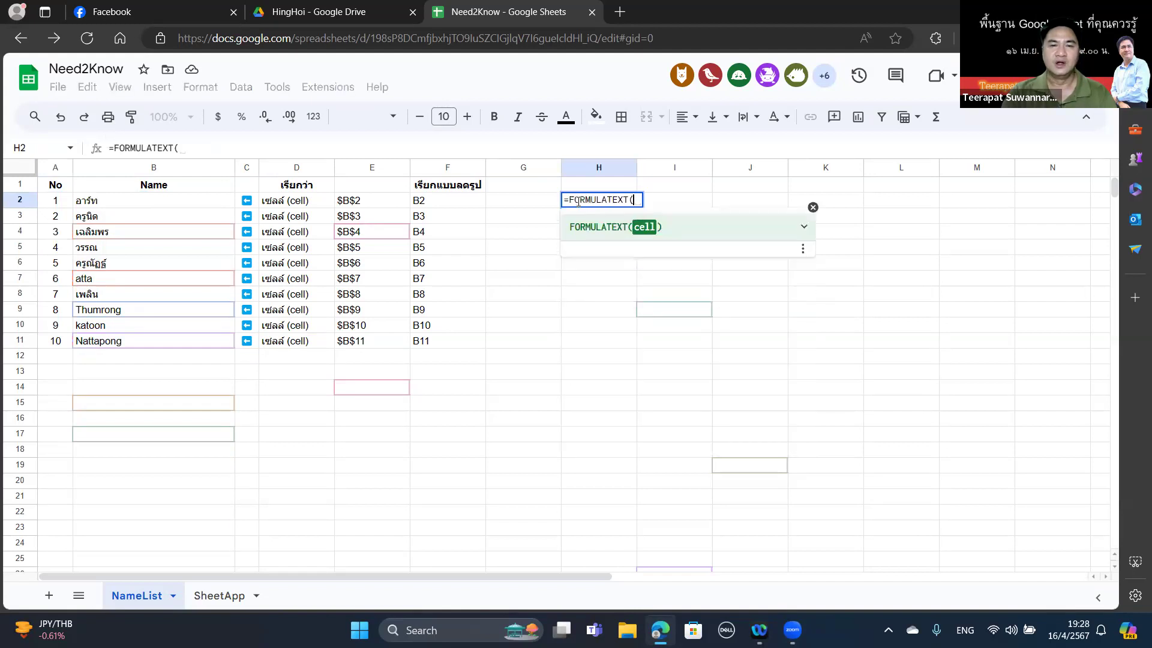
{"action": "left_click", "coordinate": [59, 204]}
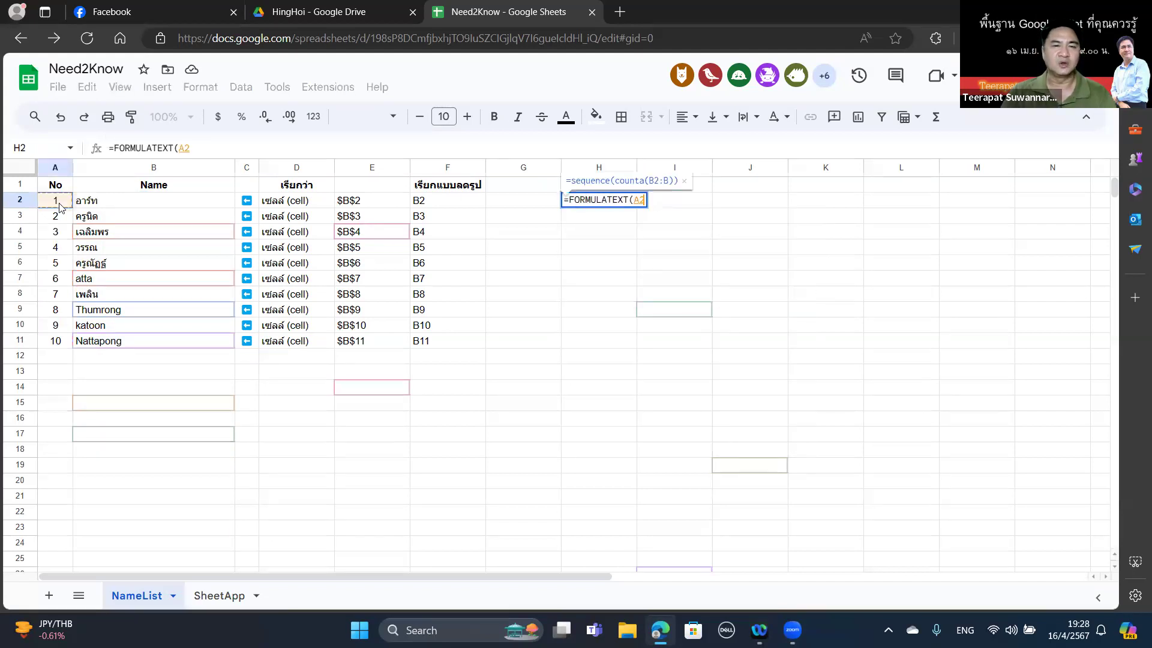
{"action": "type", "text": ")"}
{"action": "key", "text": "Return"}
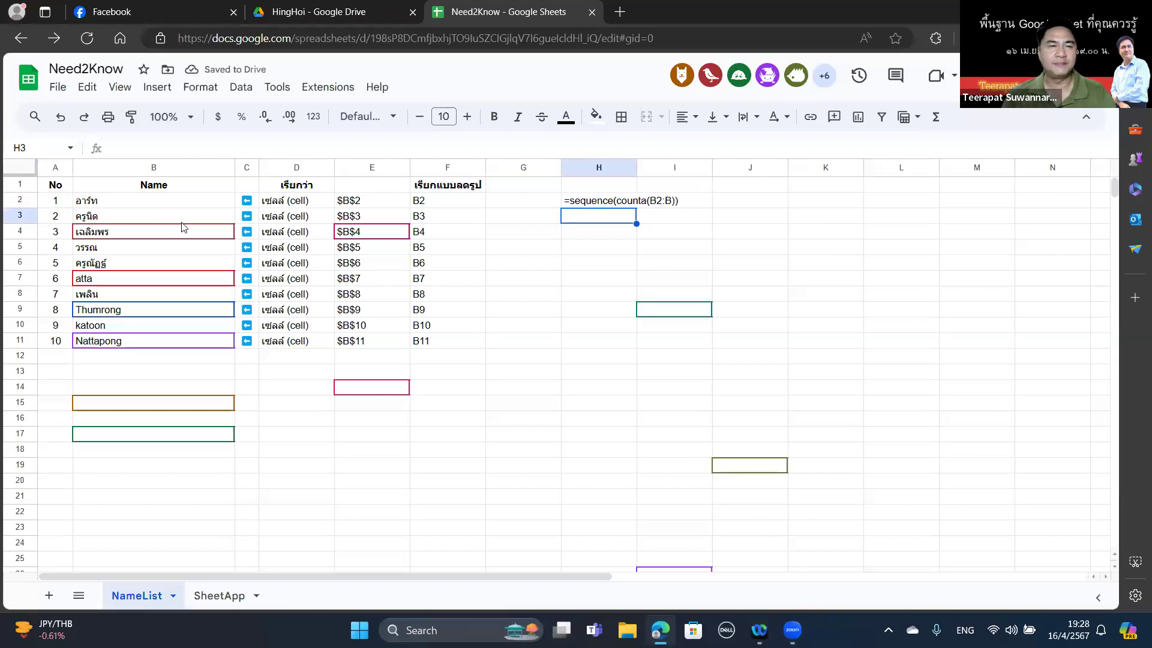
Widen column H and display the formula of E2 as text in H3 using FORMULATEXT.
{"action": "left_click", "coordinate": [551, 204]}
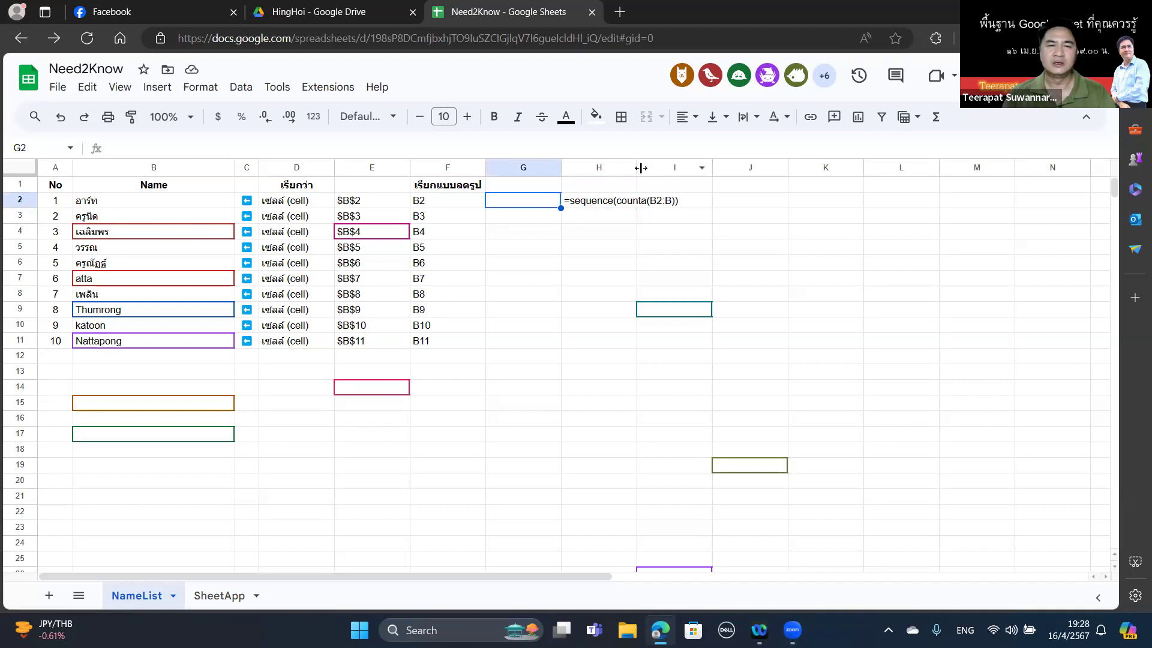
{"action": "left_click_drag", "start_coordinate": [637, 168], "coordinate": [767, 201]}
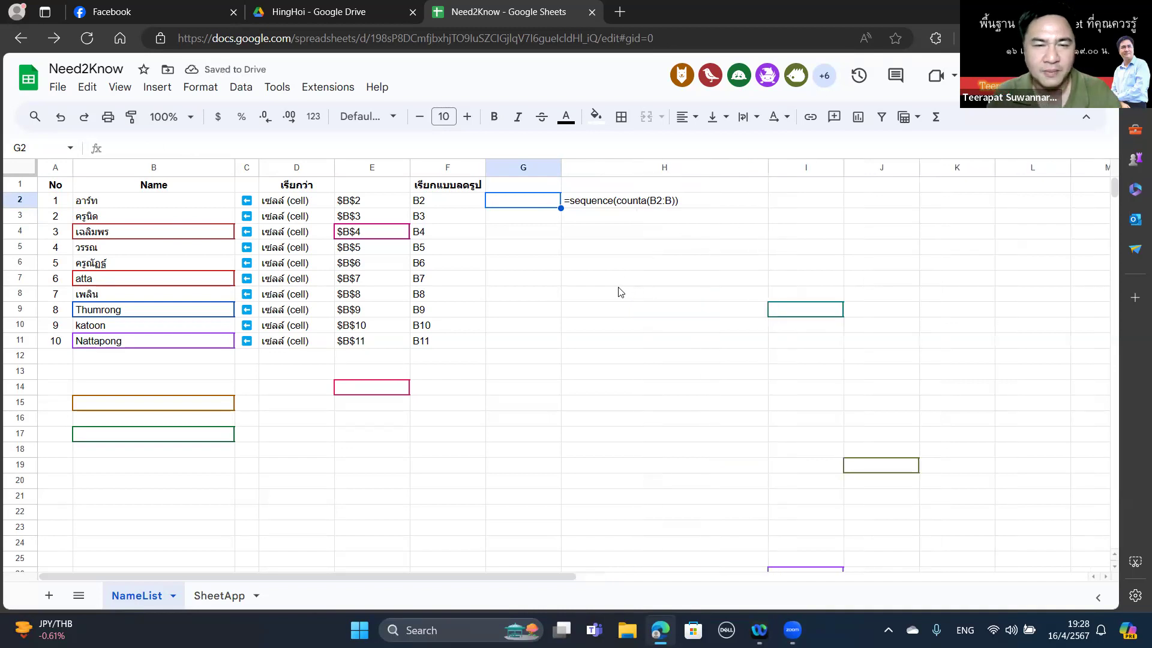
{"action": "left_click", "coordinate": [572, 219]}
{"action": "type", "text": "=FORMULATEXT("}
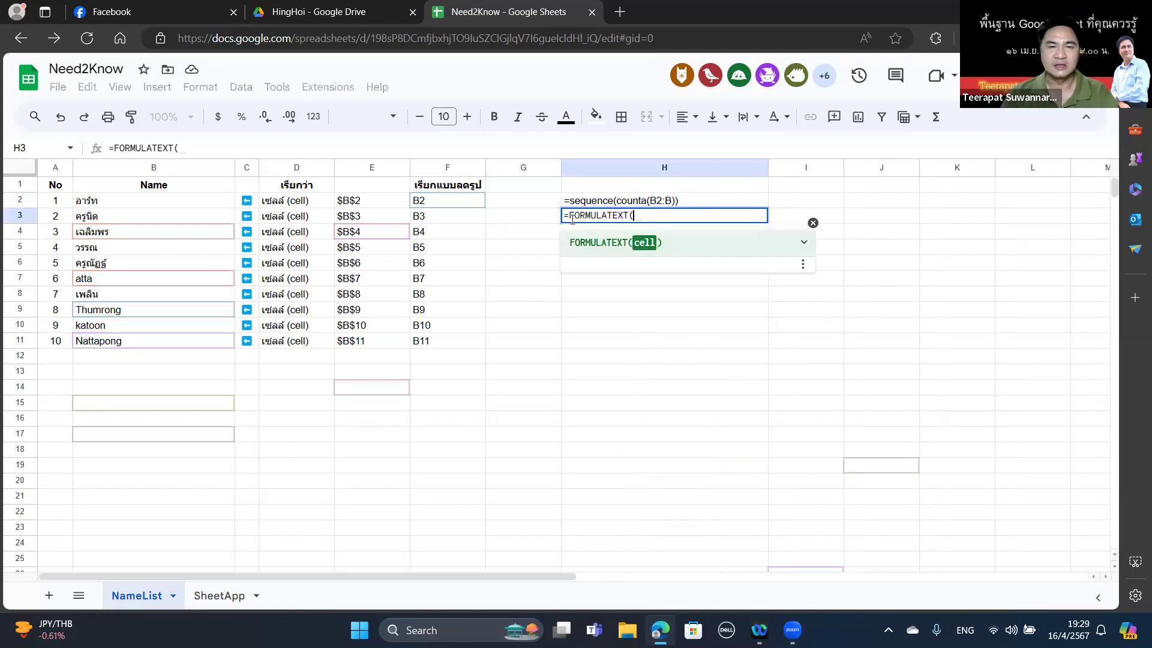
{"action": "left_click", "coordinate": [355, 206]}
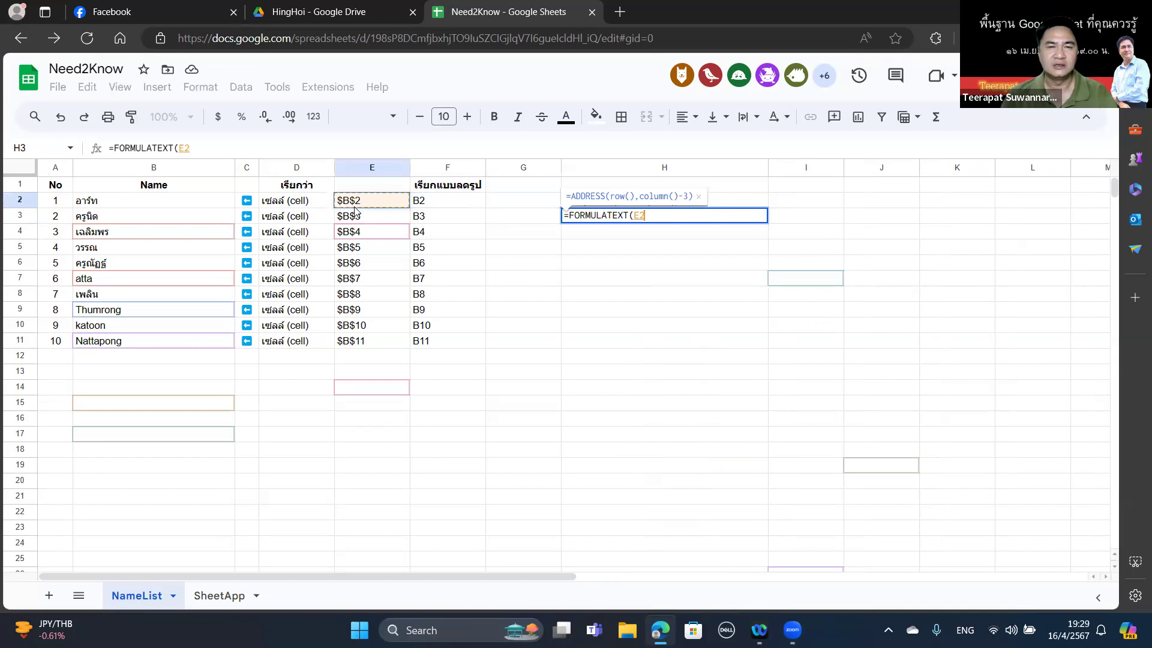
{"action": "key", "text": "Return"}
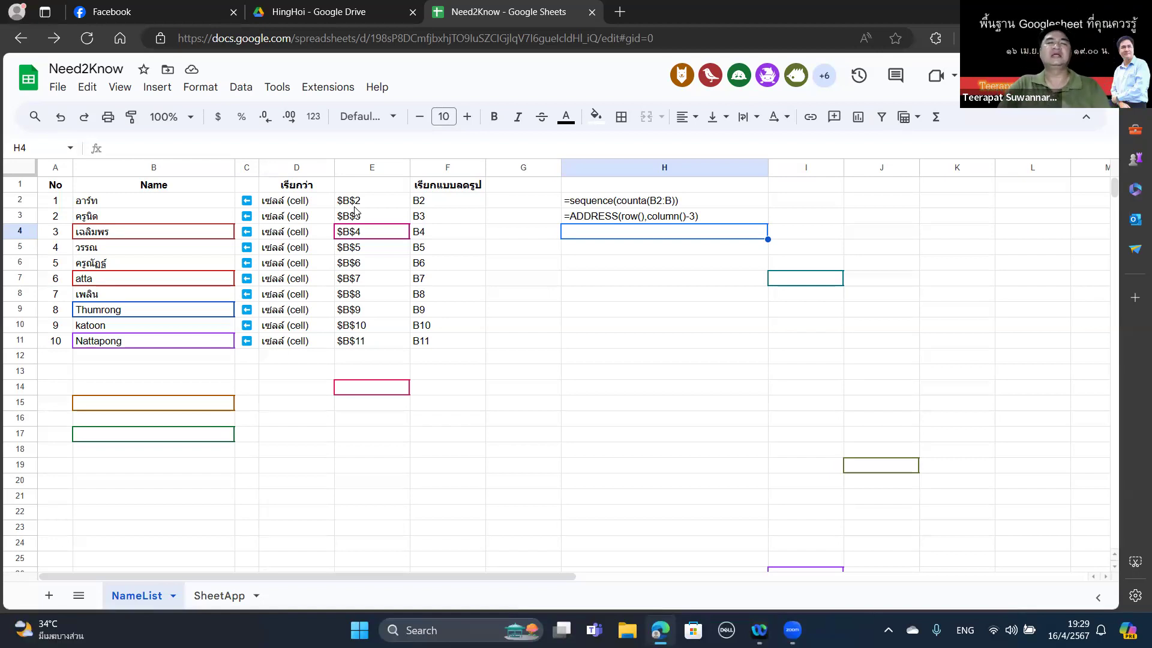
Display the formula of F2 as text in H4 by entering =FORMULATEXT(F2).
{"action": "type", "text": "=form"}
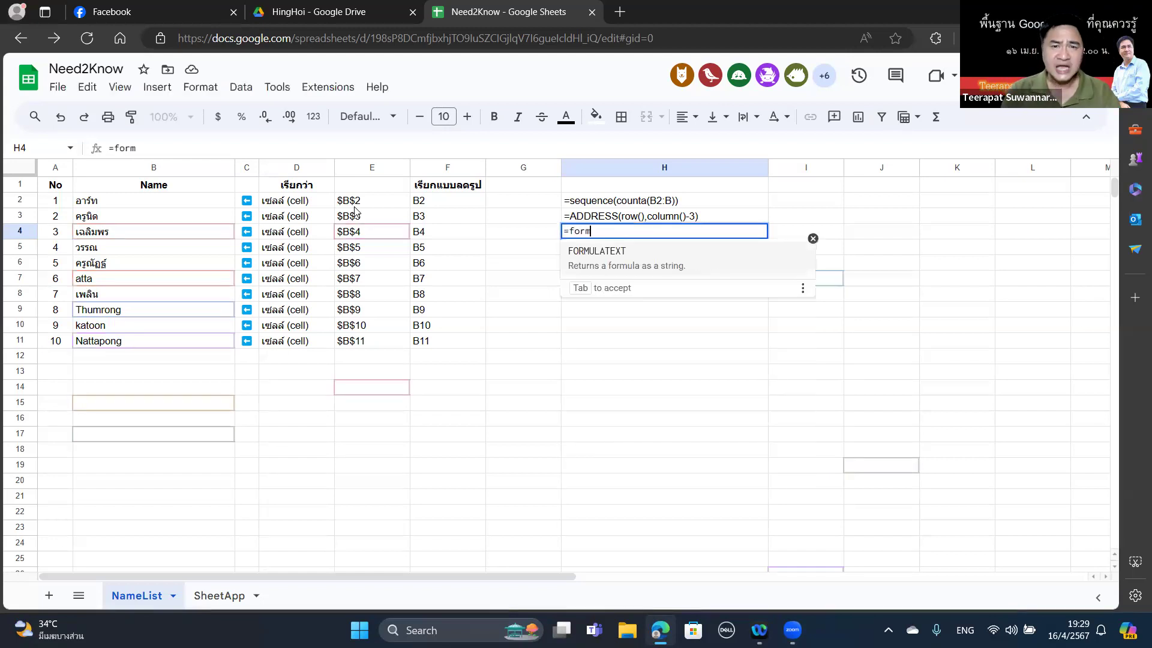
{"action": "key", "text": "Tab"}
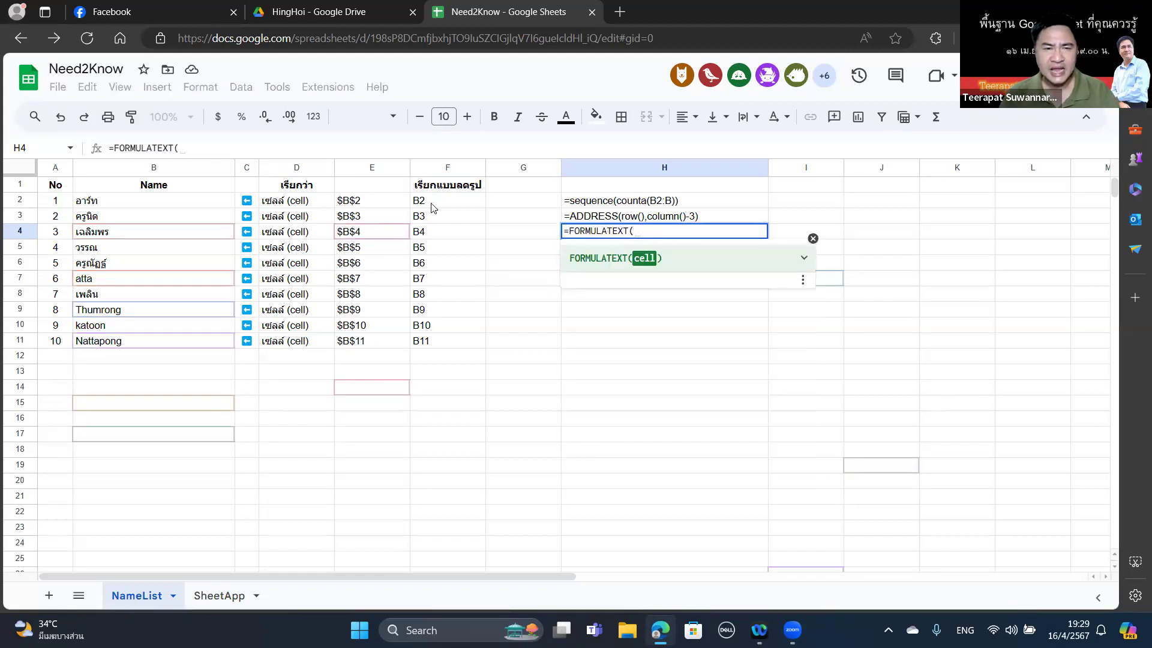
{"action": "left_click", "coordinate": [432, 206]}
{"action": "type", "text": ")"}
{"action": "key", "text": "Return"}
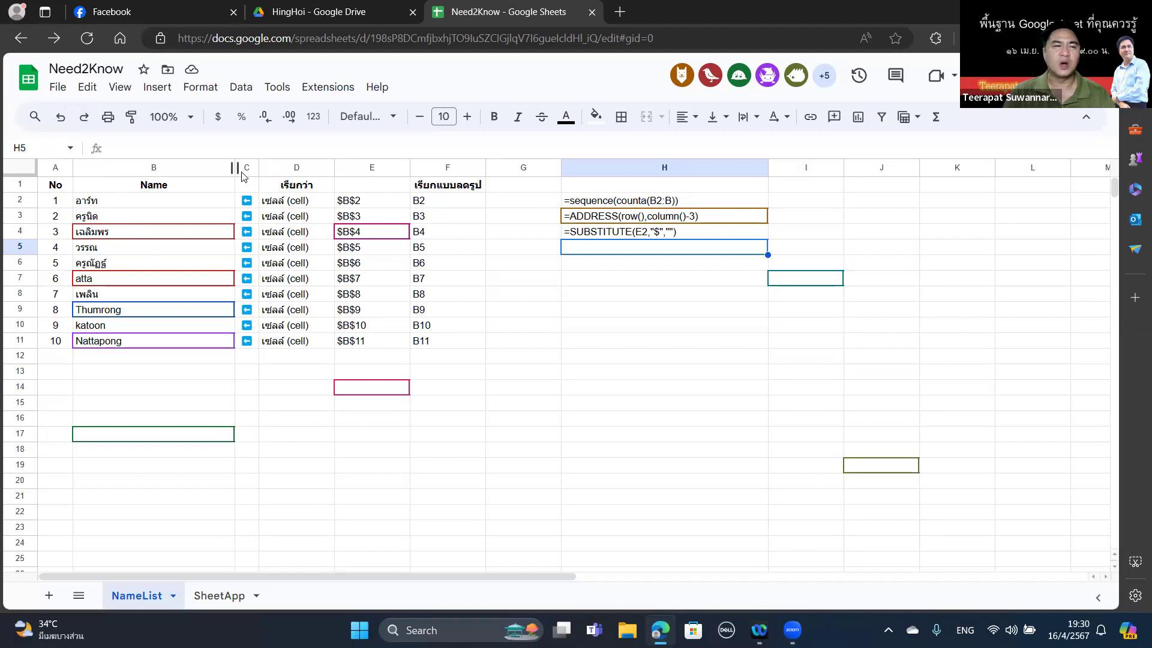
Fill the name range B2:B11 with a light orange background.
{"action": "left_click_drag", "start_coordinate": [172, 200], "coordinate": [171, 342]}
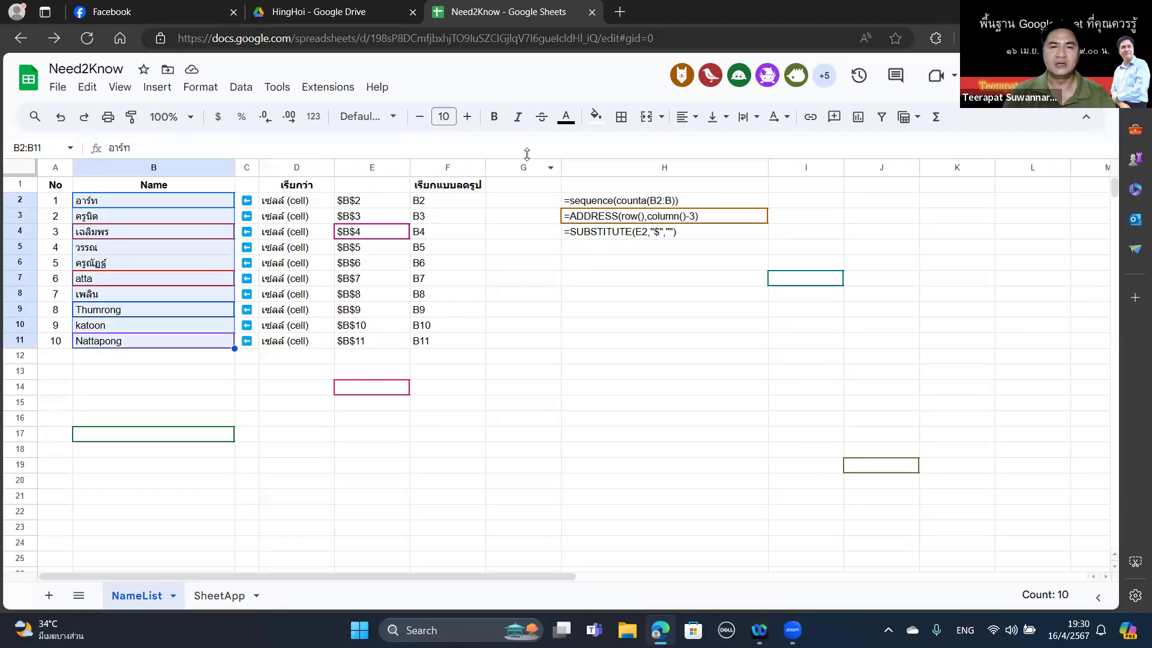
{"action": "left_click", "coordinate": [596, 117]}
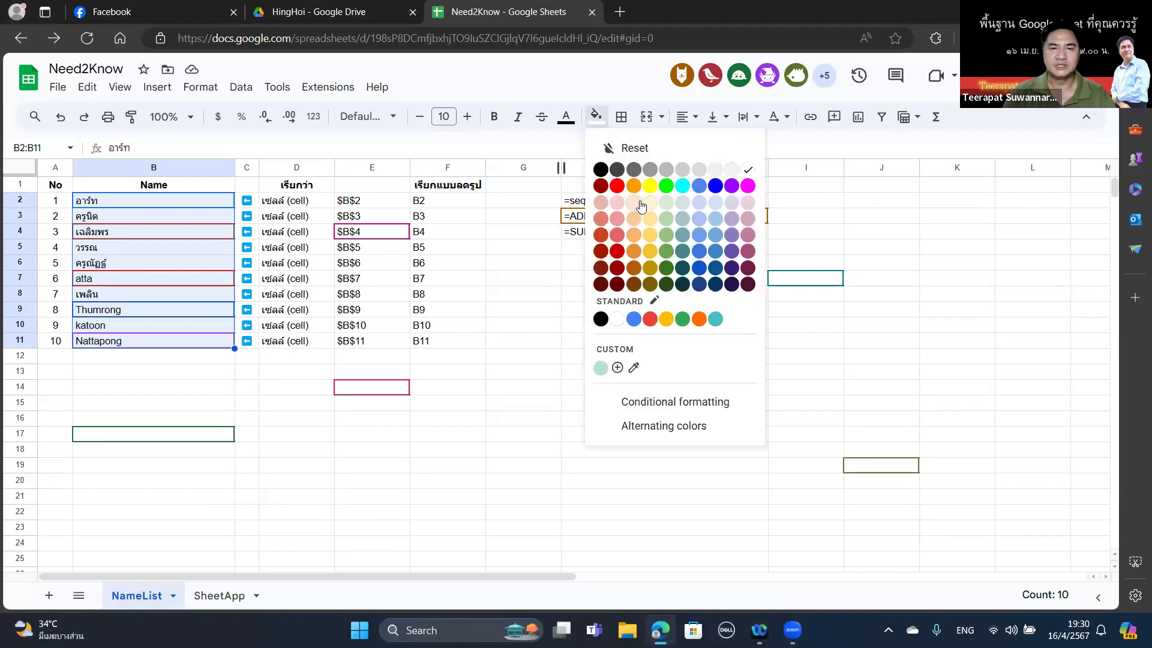
{"action": "left_click", "coordinate": [641, 205]}
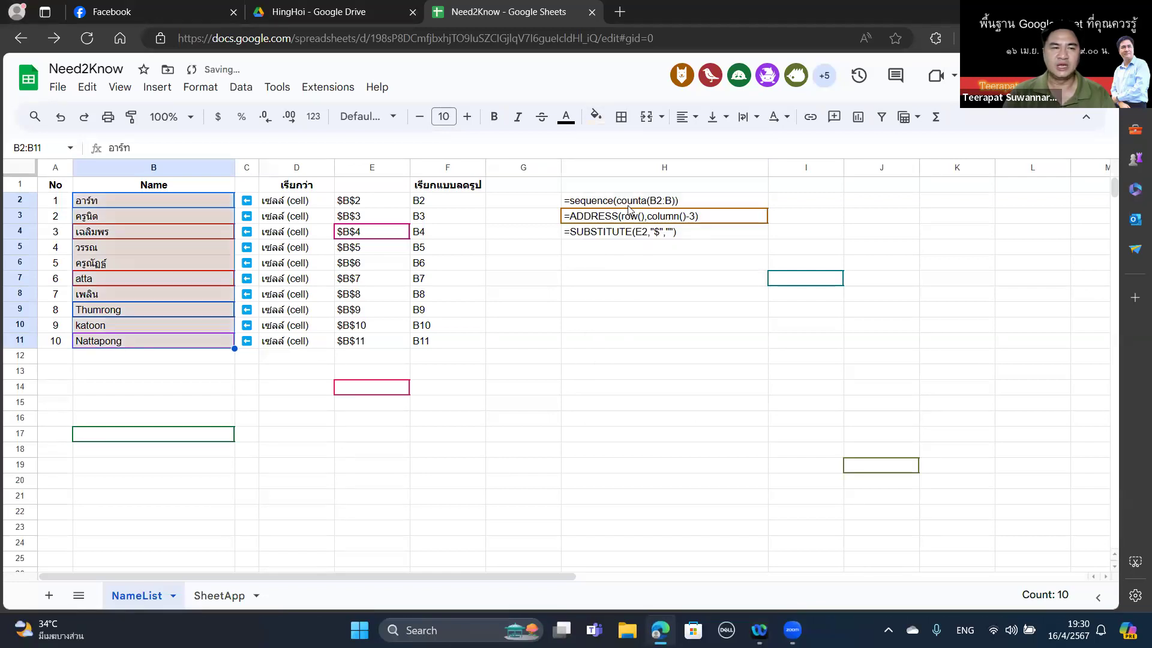
{"action": "left_click", "coordinate": [316, 423]}
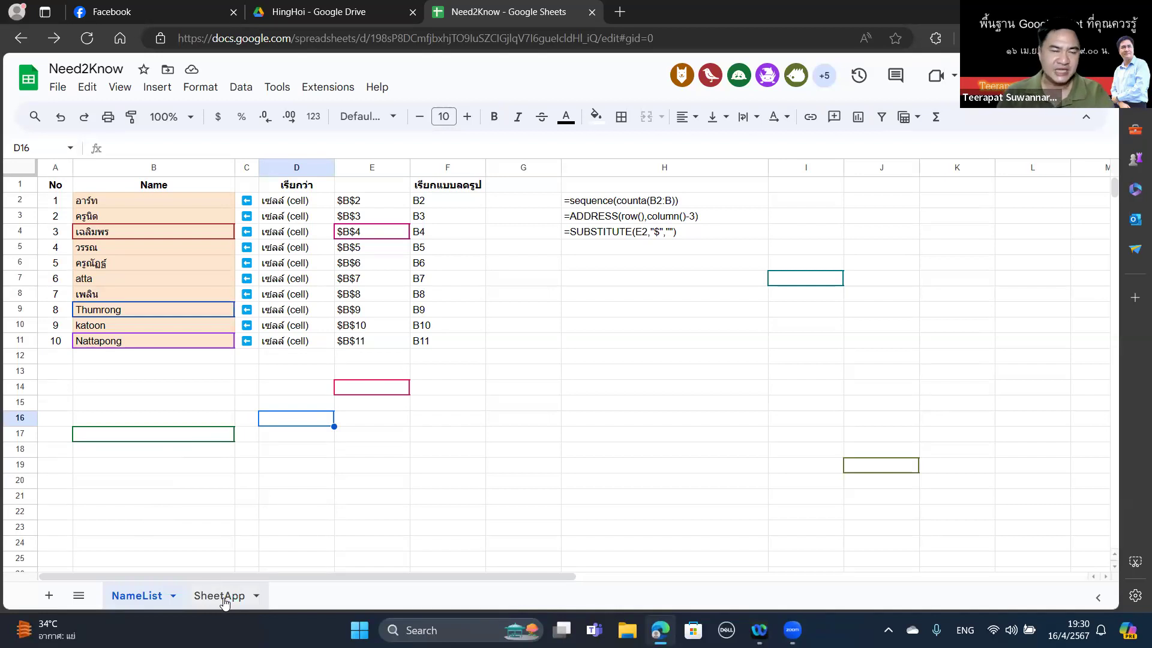
Insert 26 columns after column Z in the SheetApp sheet.
{"action": "left_click", "coordinate": [219, 596]}
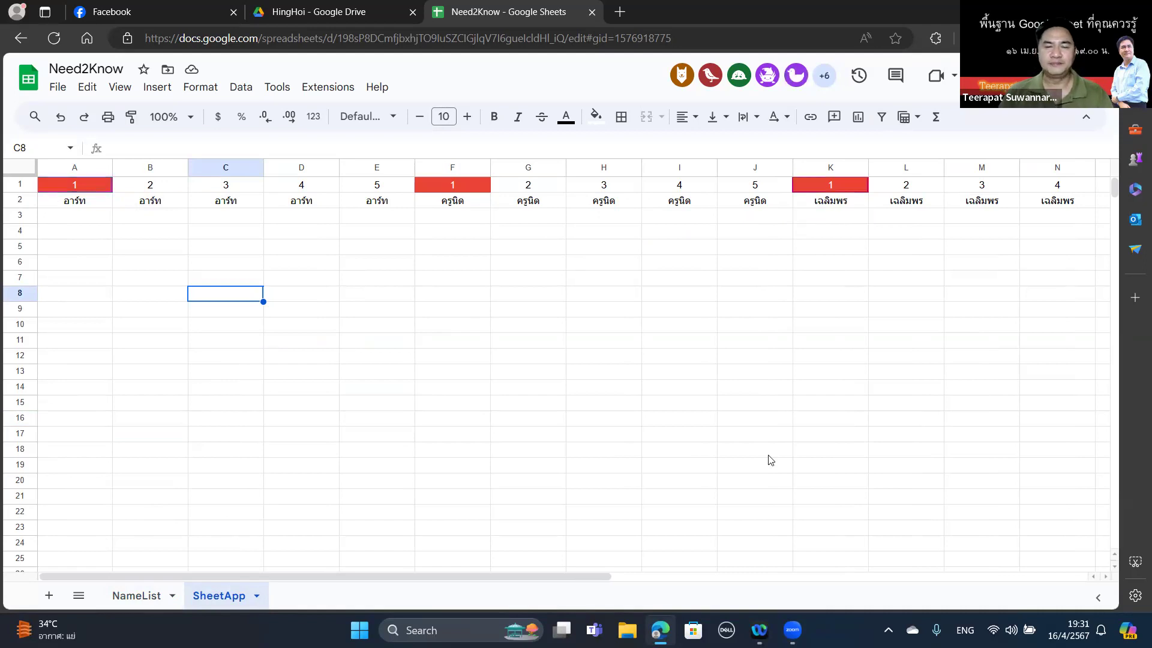
{"action": "left_click_drag", "start_coordinate": [574, 579], "coordinate": [693, 594]}
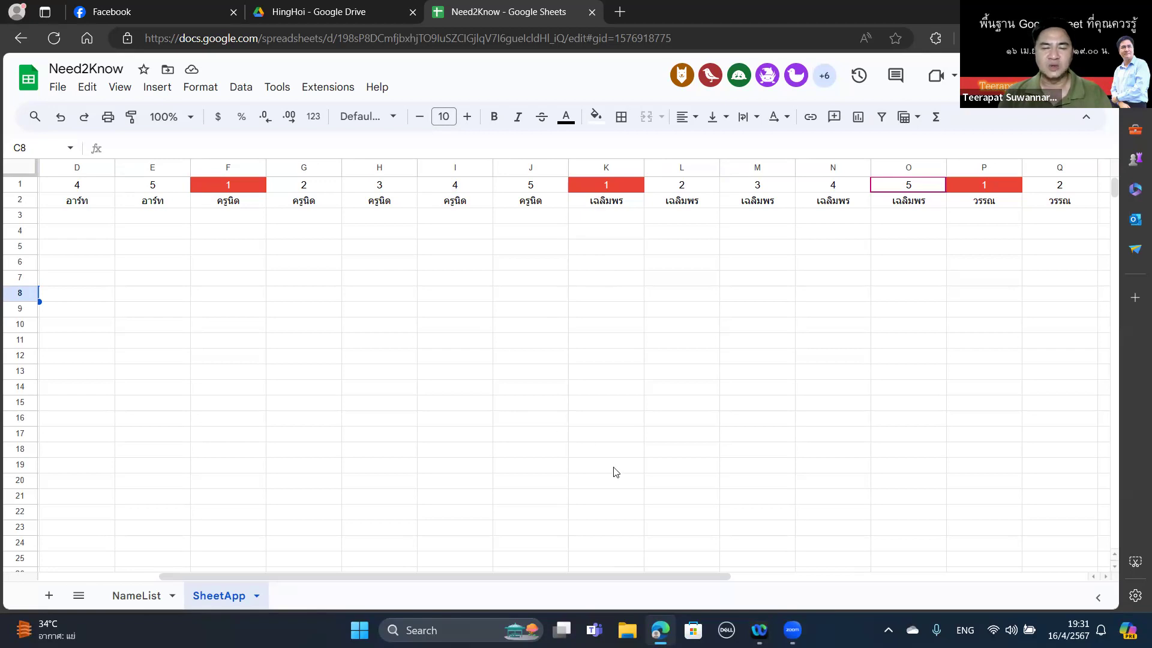
{"action": "left_click_drag", "start_coordinate": [639, 576], "coordinate": [391, 572]}
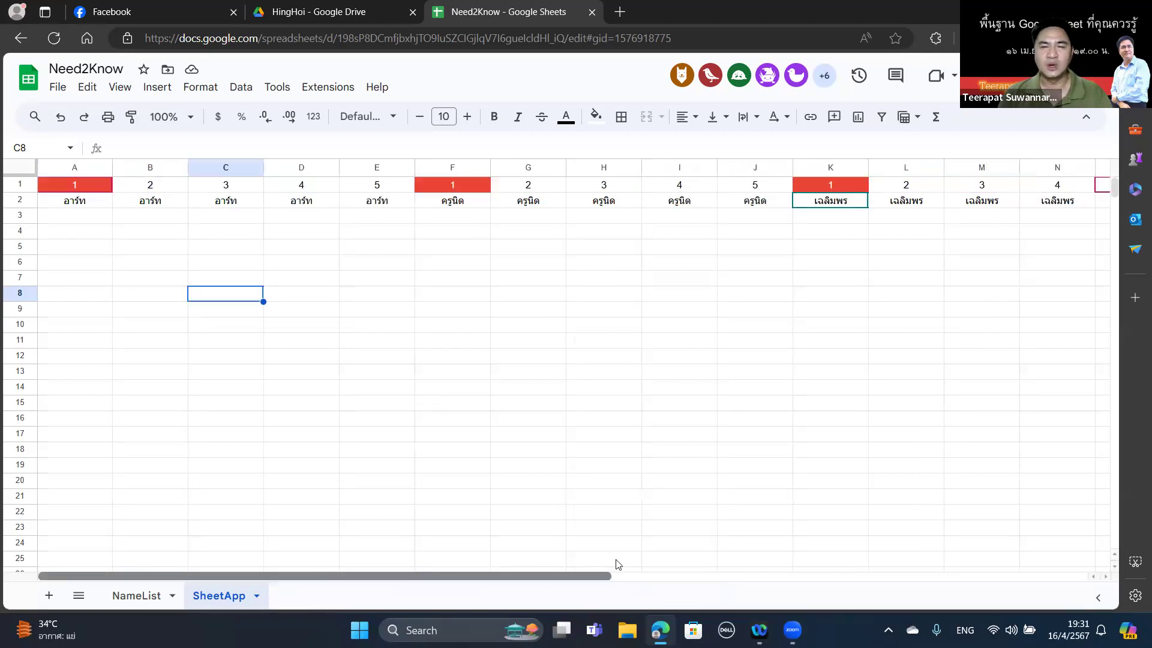
{"action": "scroll", "coordinate": [616, 559], "scroll_direction": "right", "scroll_amount": 10}
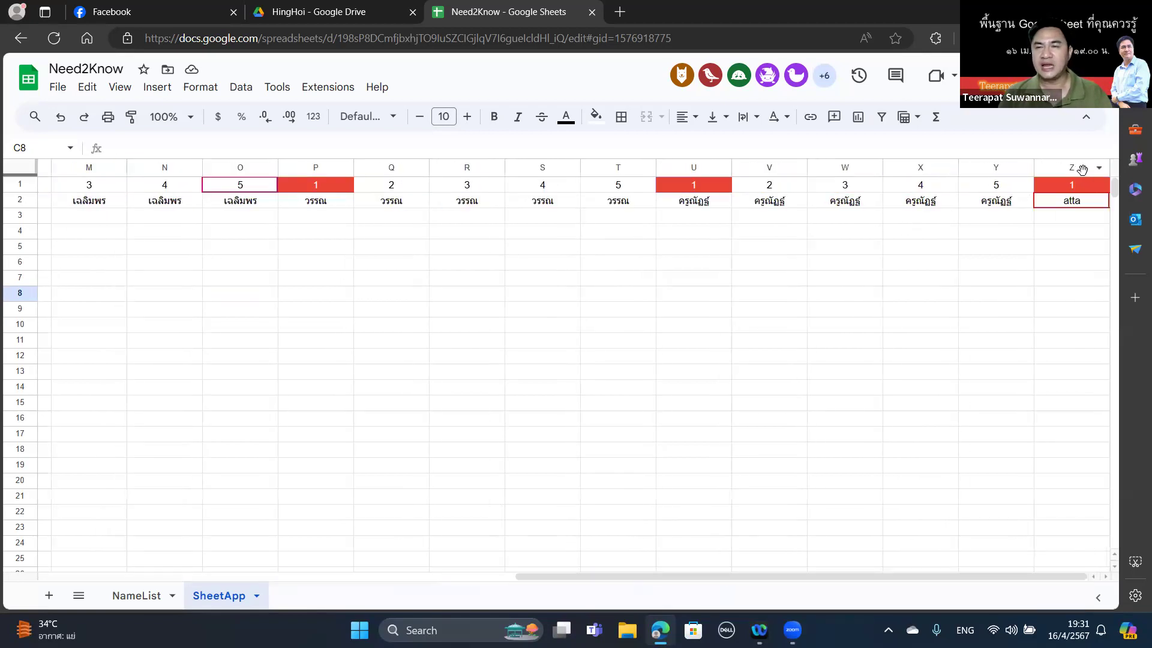
{"action": "left_click", "coordinate": [1054, 165]}
{"action": "left_click_drag", "start_coordinate": [1054, 165], "coordinate": [116, 154]}
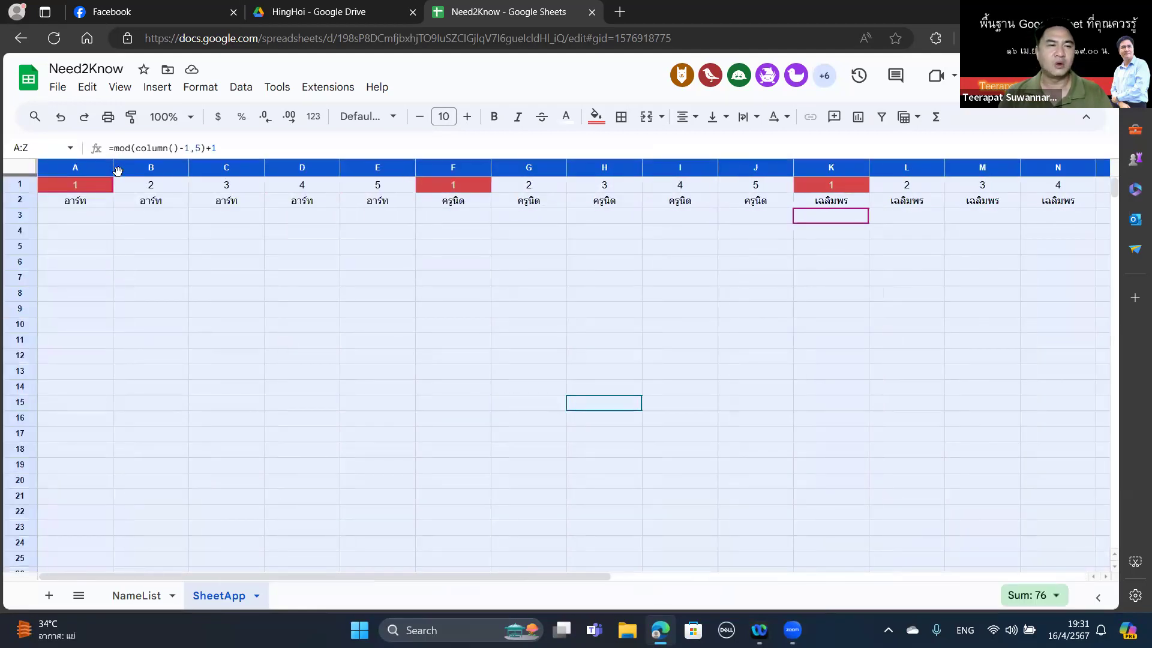
{"action": "right_click", "coordinate": [118, 171]}
{"action": "left_click", "coordinate": [207, 264]}
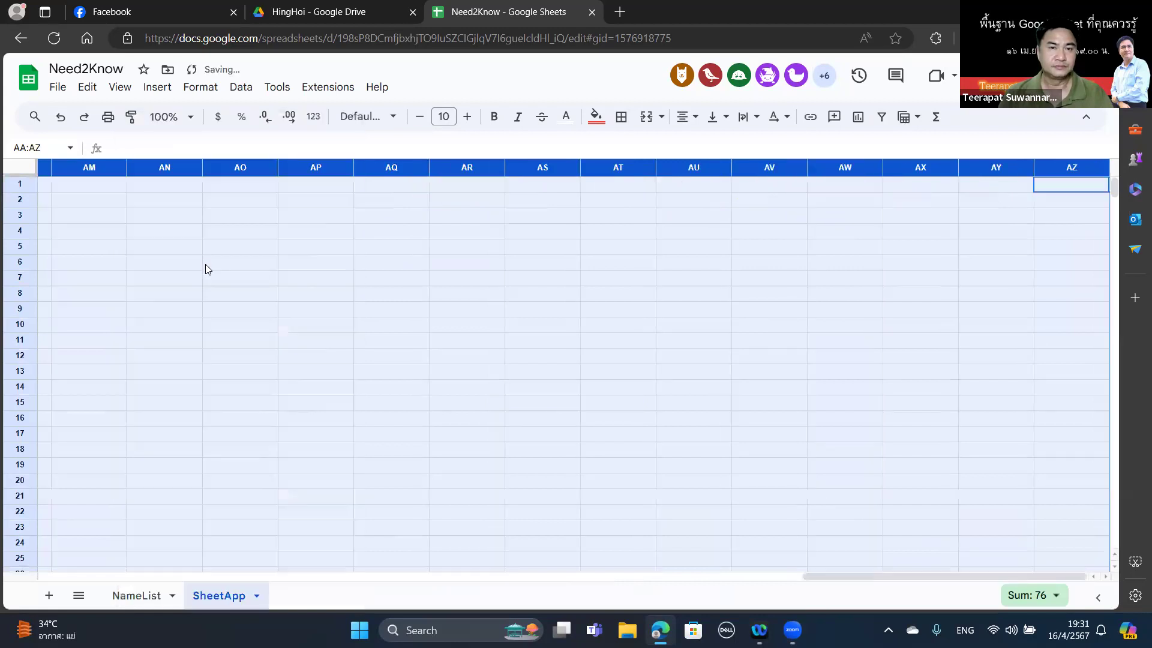
{"action": "left_click", "coordinate": [344, 340]}
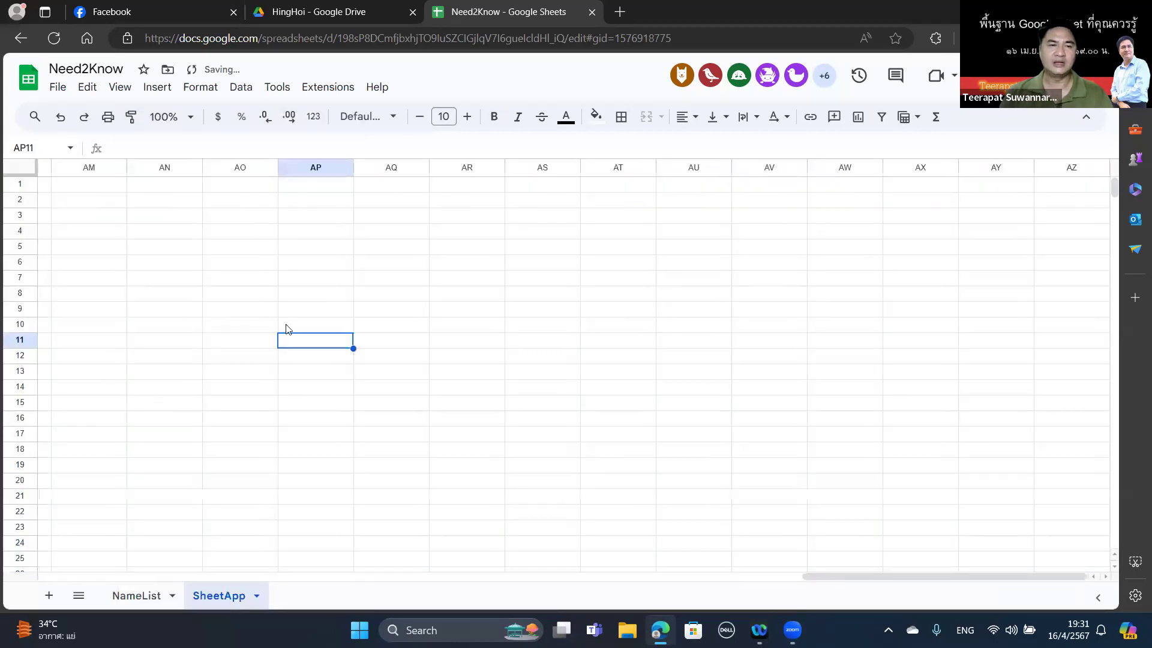
Extend the number and name formulas in Z1:Z2 across to column AZ and compare them with the NameList sheet.
{"action": "left_click_drag", "start_coordinate": [818, 577], "coordinate": [450, 567]}
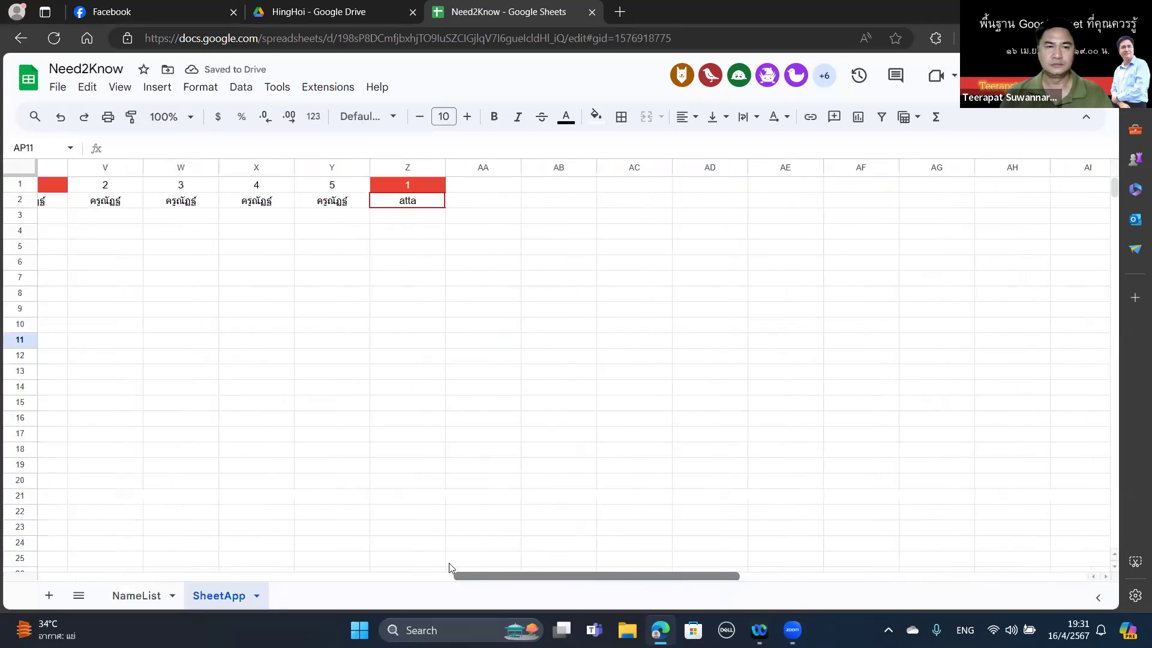
{"action": "left_click_drag", "start_coordinate": [489, 186], "coordinate": [1116, 204]}
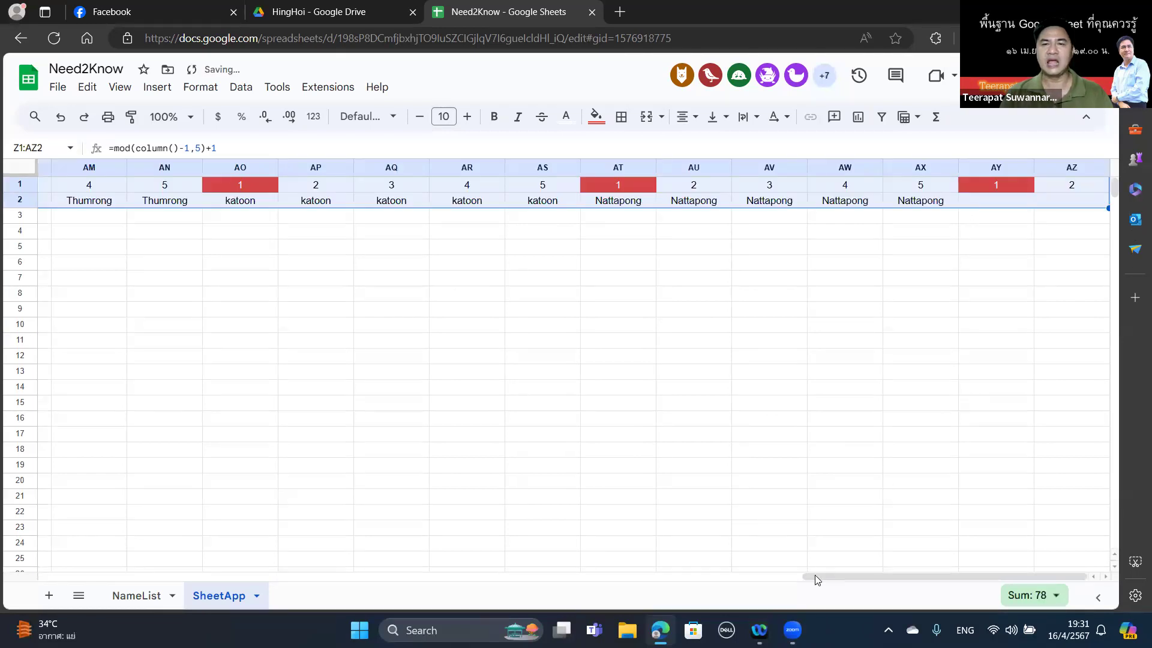
{"action": "left_click", "coordinate": [142, 586]}
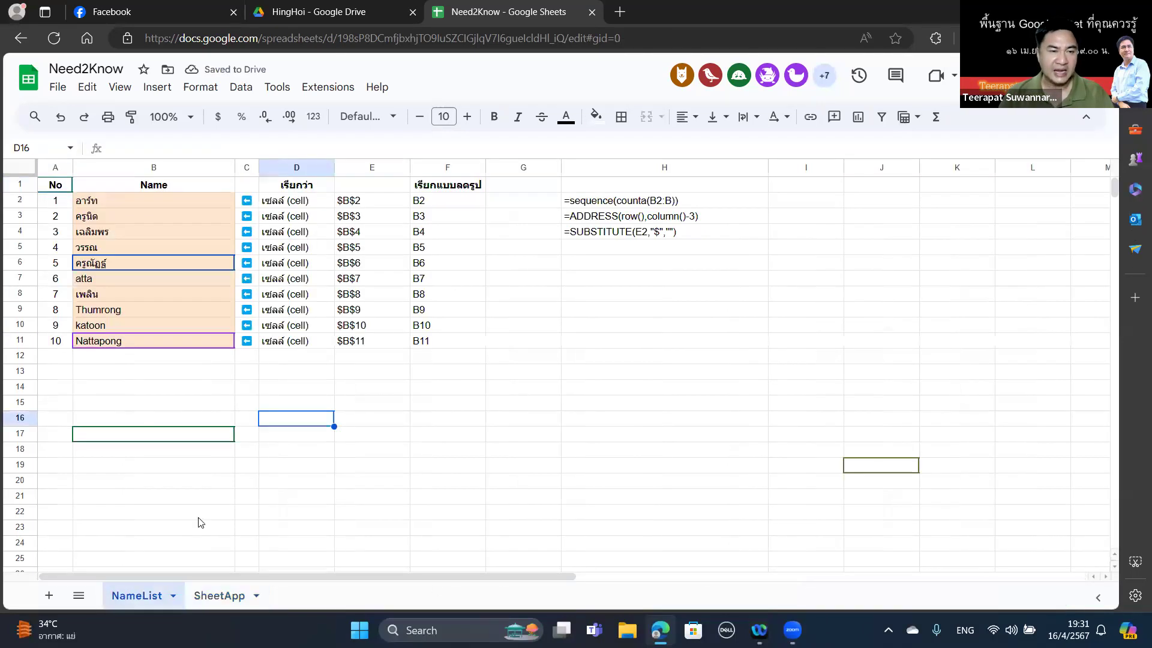
{"action": "left_click", "coordinate": [218, 596]}
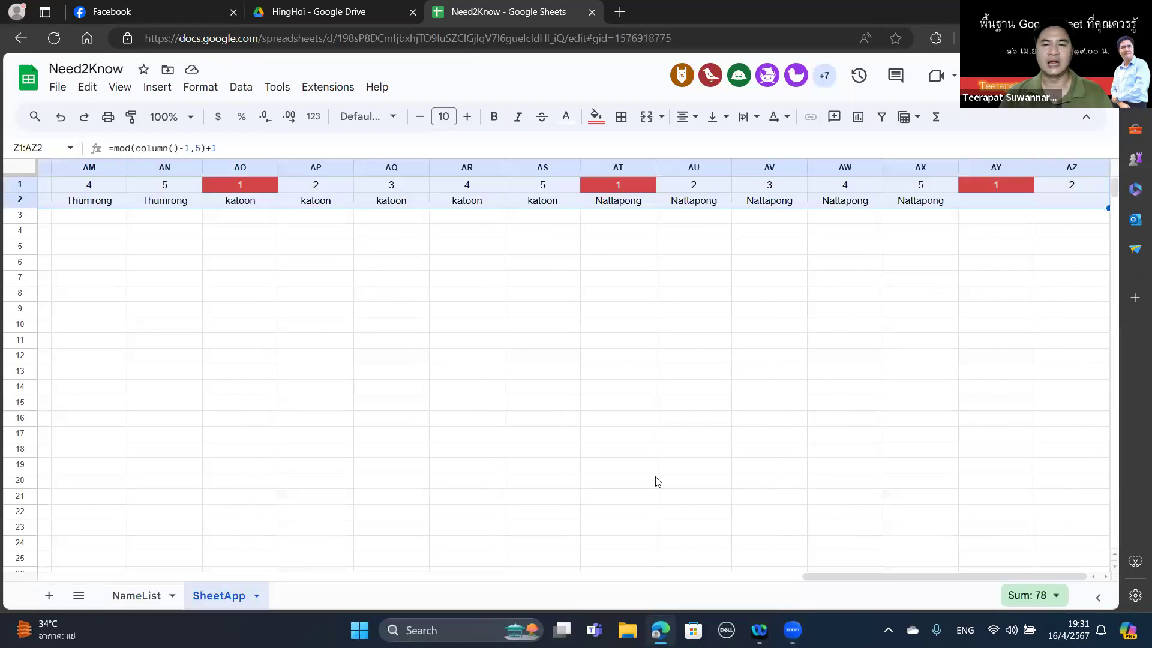
Clear the contents of the surplus columns AY and AZ.
{"action": "left_click_drag", "start_coordinate": [1012, 174], "coordinate": [1072, 169]}
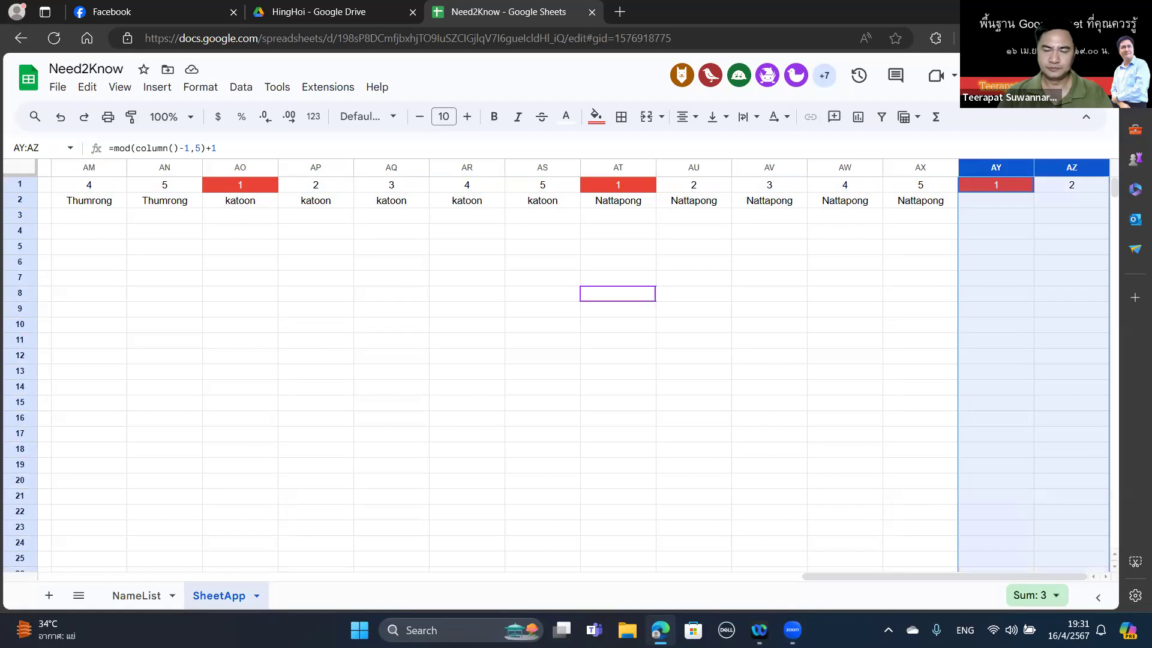
{"action": "key", "text": "Delete"}
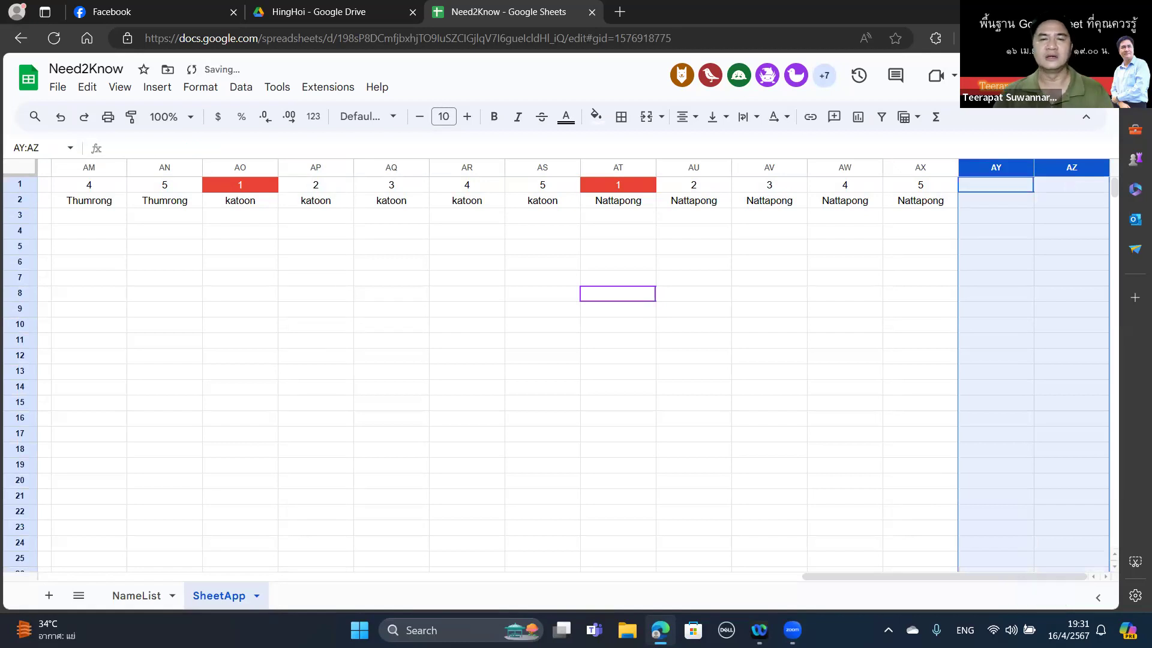
{"action": "left_click", "coordinate": [630, 220]}
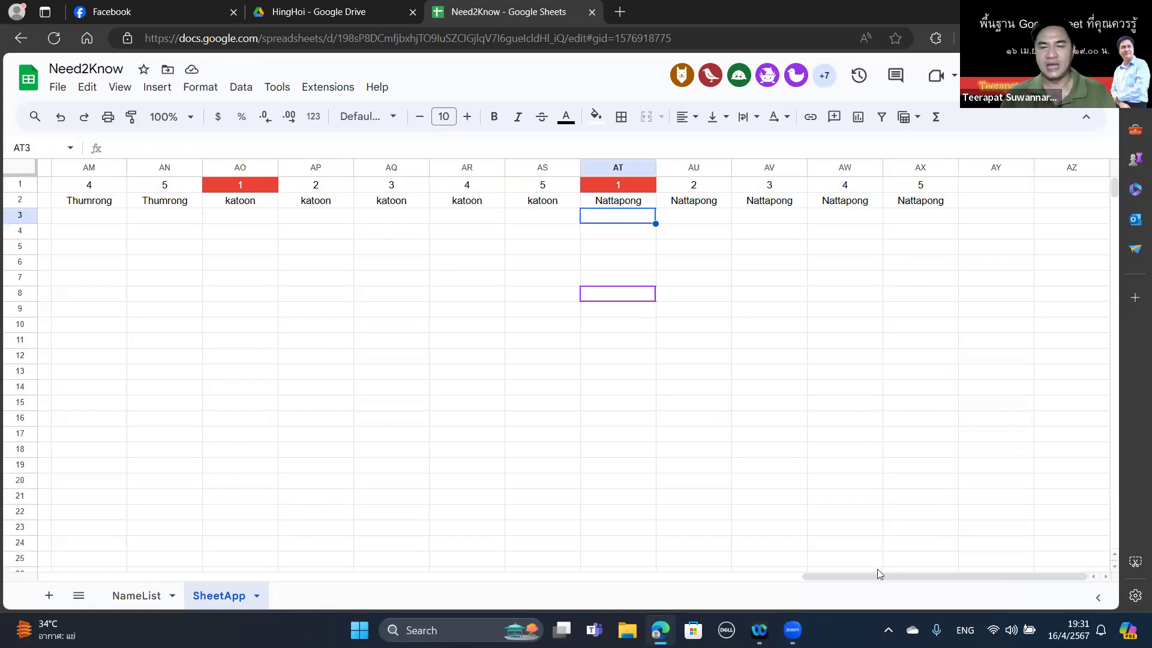
Enter the header No. in A3 below the first name.
{"action": "left_click_drag", "start_coordinate": [810, 575], "coordinate": [45, 576]}
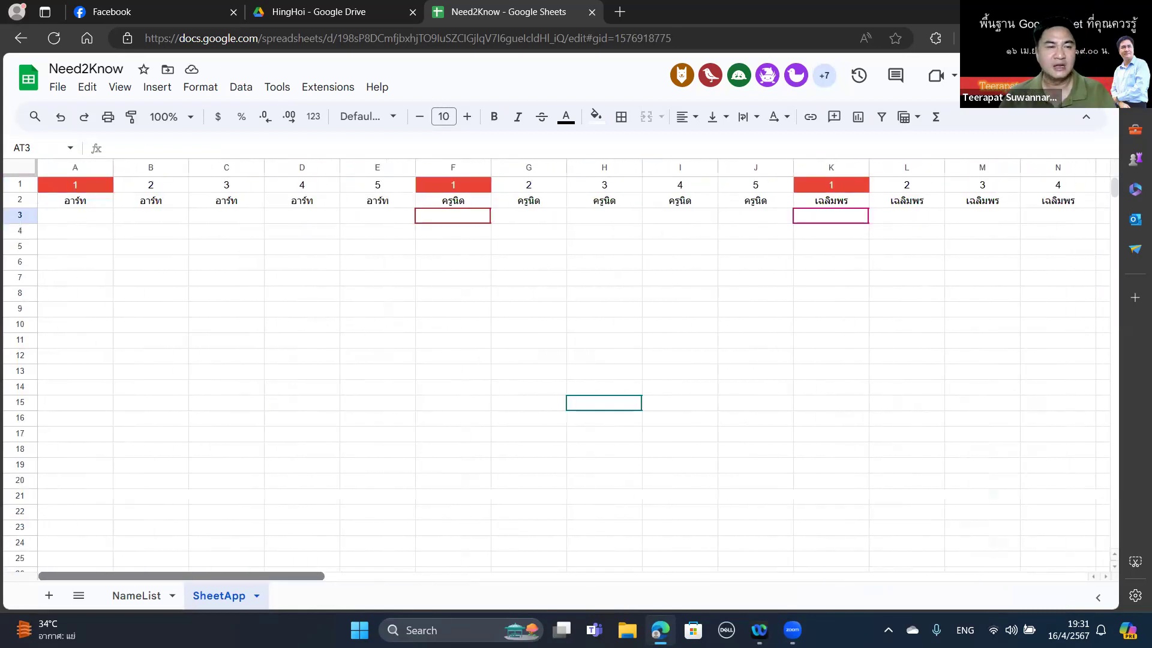
{"action": "left_click", "coordinate": [80, 205]}
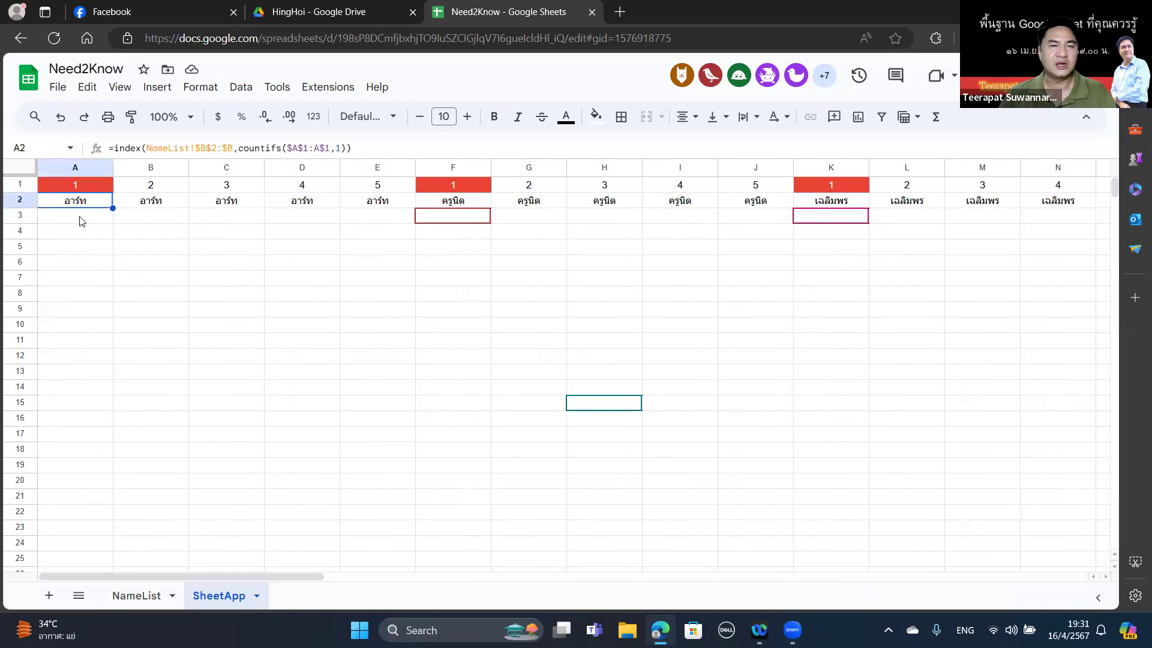
{"action": "left_click", "coordinate": [80, 218]}
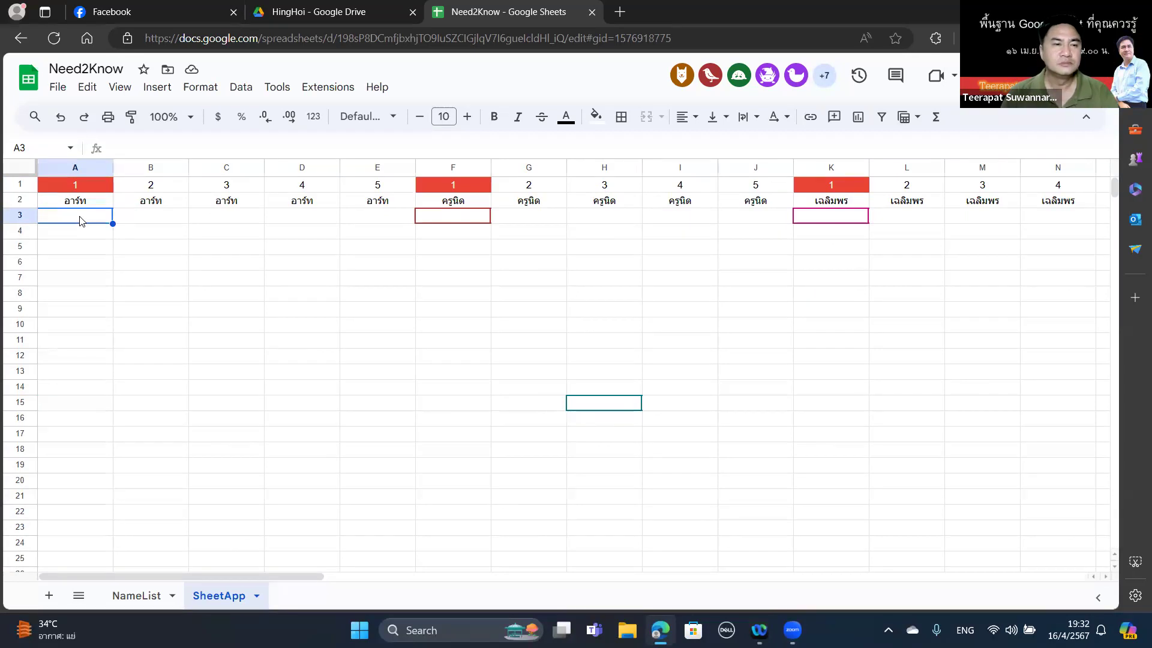
{"action": "type", "text": "No."}
{"action": "key", "text": "Tab"}
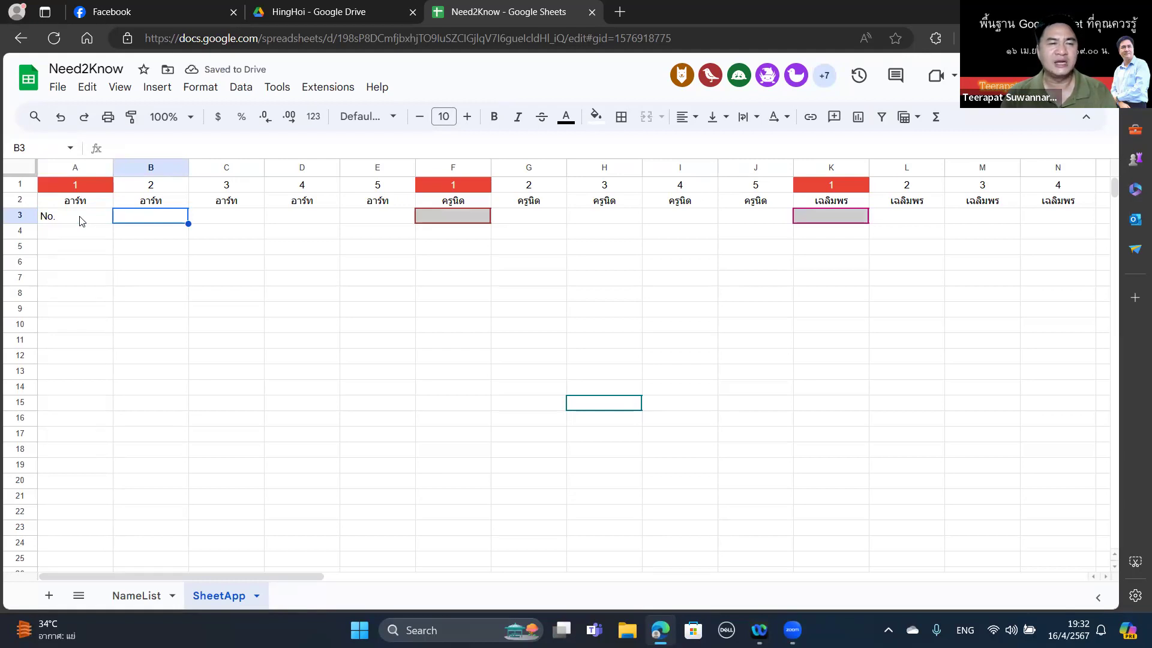
{"action": "type", "text": "Deta"}
{"action": "key", "text": "BackSpace"}
{"action": "key", "text": "BackSpace"}
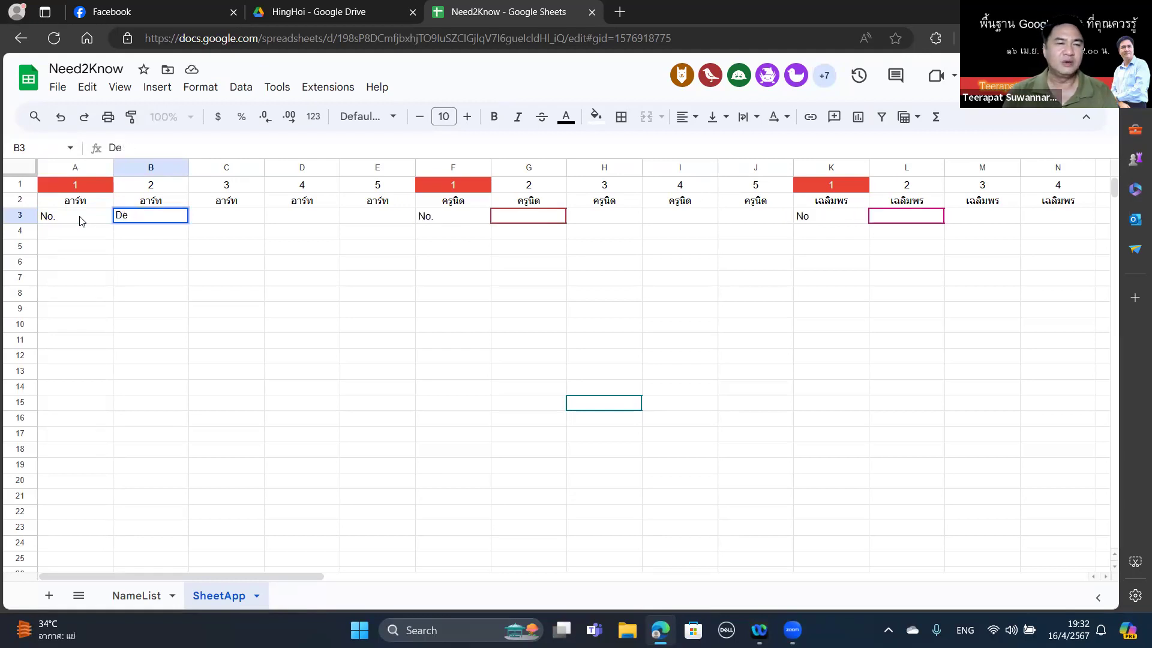
{"action": "type", "text": "vice"}
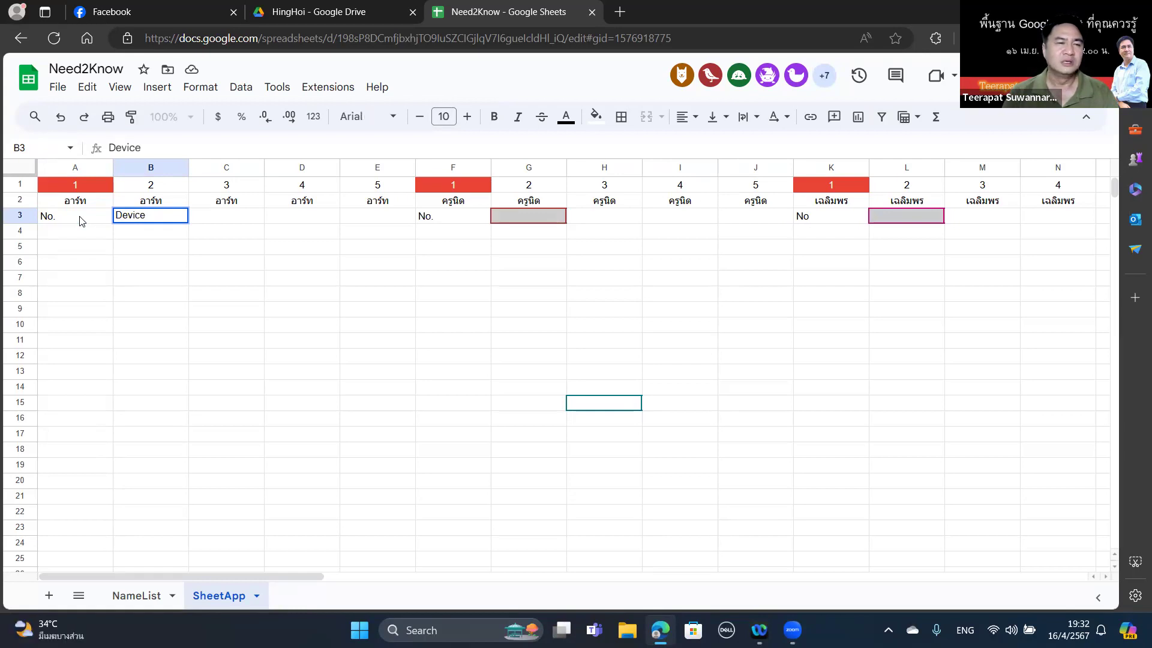
{"action": "key", "text": "BackSpace"}
{"action": "key", "text": "BackSpace"}
{"action": "key", "text": "BackSpace"}
{"action": "key", "text": "BackSpace"}
{"action": "key", "text": "BackSpace"}
{"action": "key", "text": "BackSpace"}
Enter the Thai header อุปกรณ์ in B3.
{"action": "key", "text": "alt+shift"}
{"action": "type", "text": "แ"}
{"action": "key", "text": "BackSpace"}
{"action": "type", "text": "อุป"}
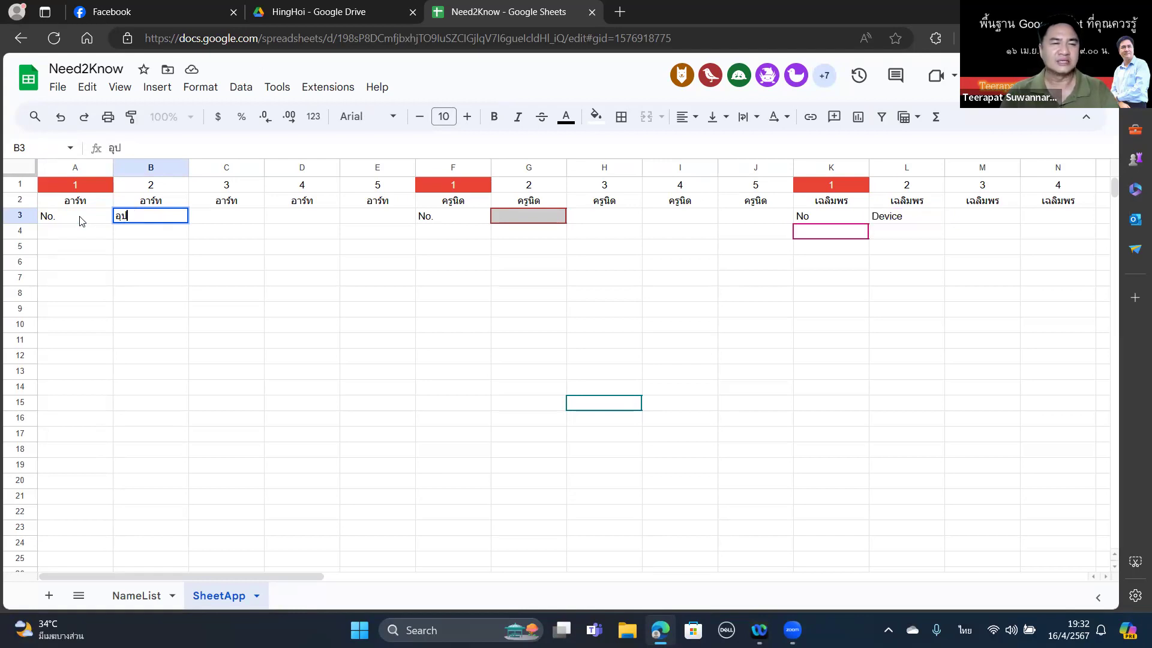
{"action": "type", "text": "กรณ์"}
{"action": "key", "text": "Return"}
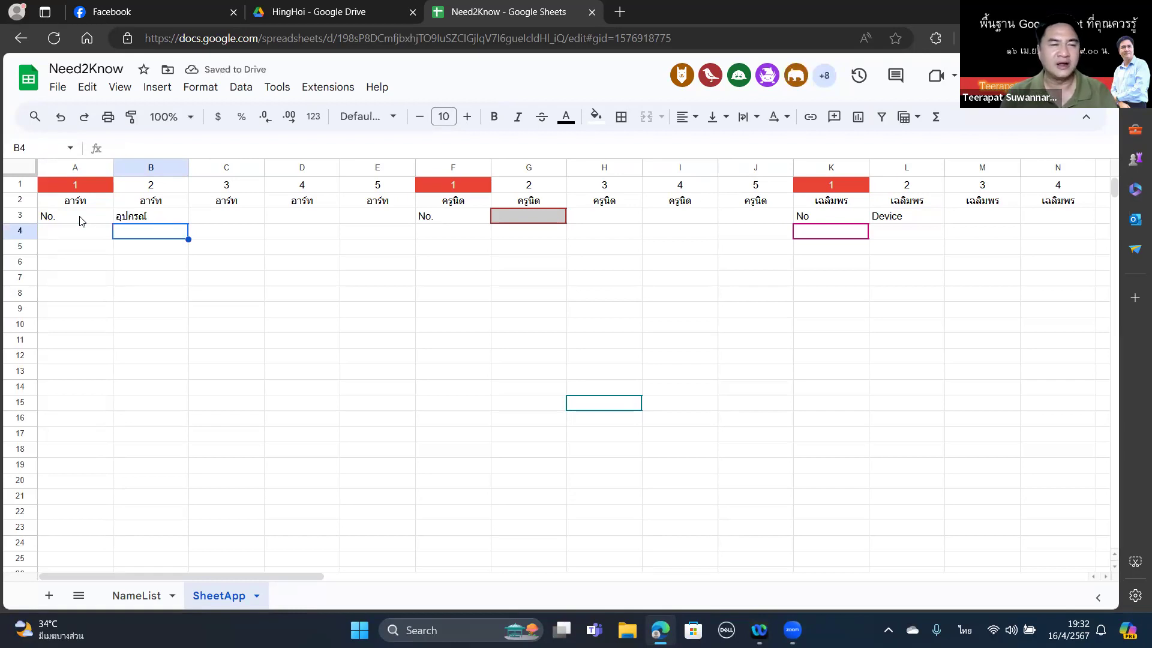
Make the whole header row 3 bold.
{"action": "key", "text": "Up"}
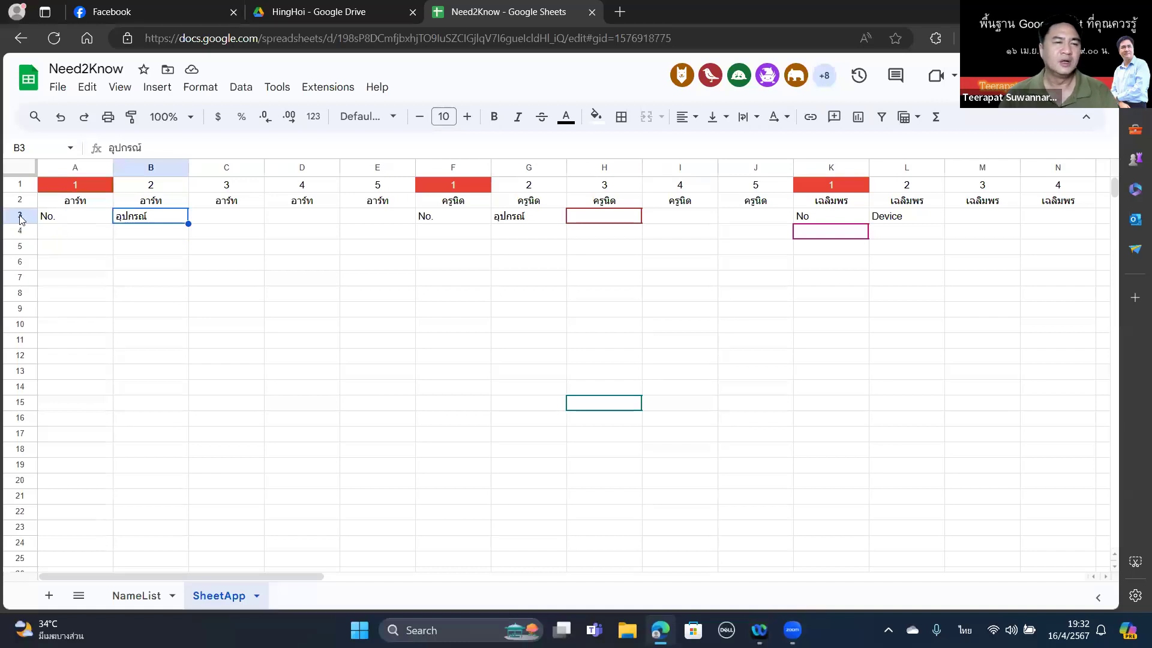
{"action": "left_click", "coordinate": [21, 219]}
{"action": "key", "text": "ctrl+b"}
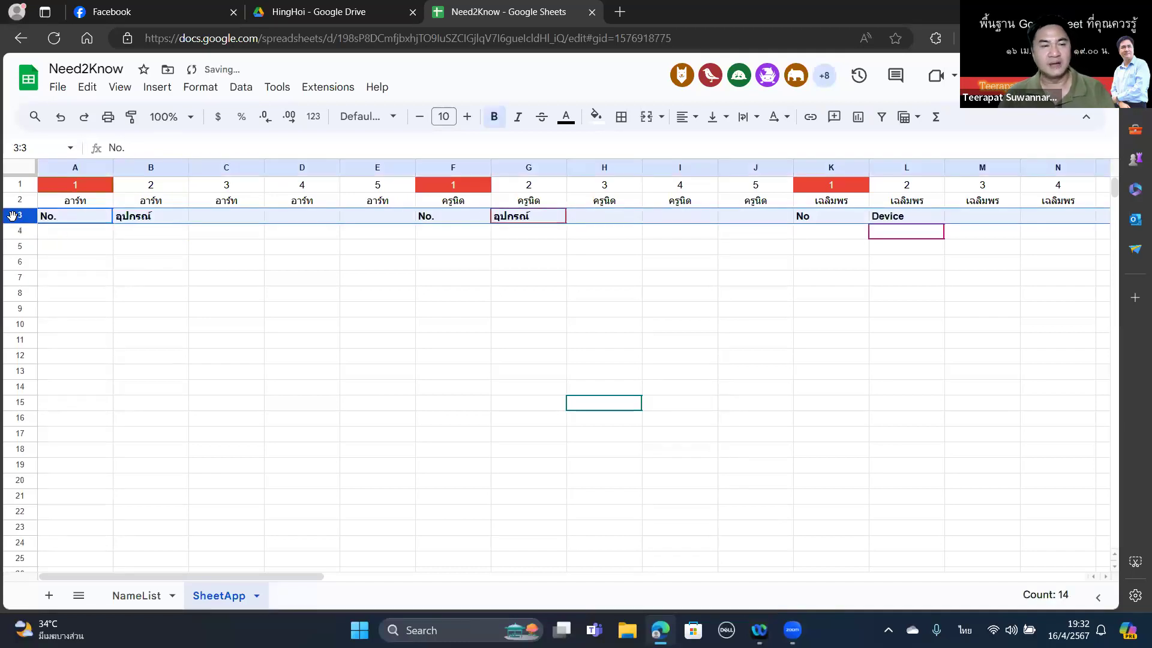
List the devices มือถือ, โน้ตบุ๊ก and ไอแพด in cells B4 to B6.
{"action": "left_click", "coordinate": [134, 236]}
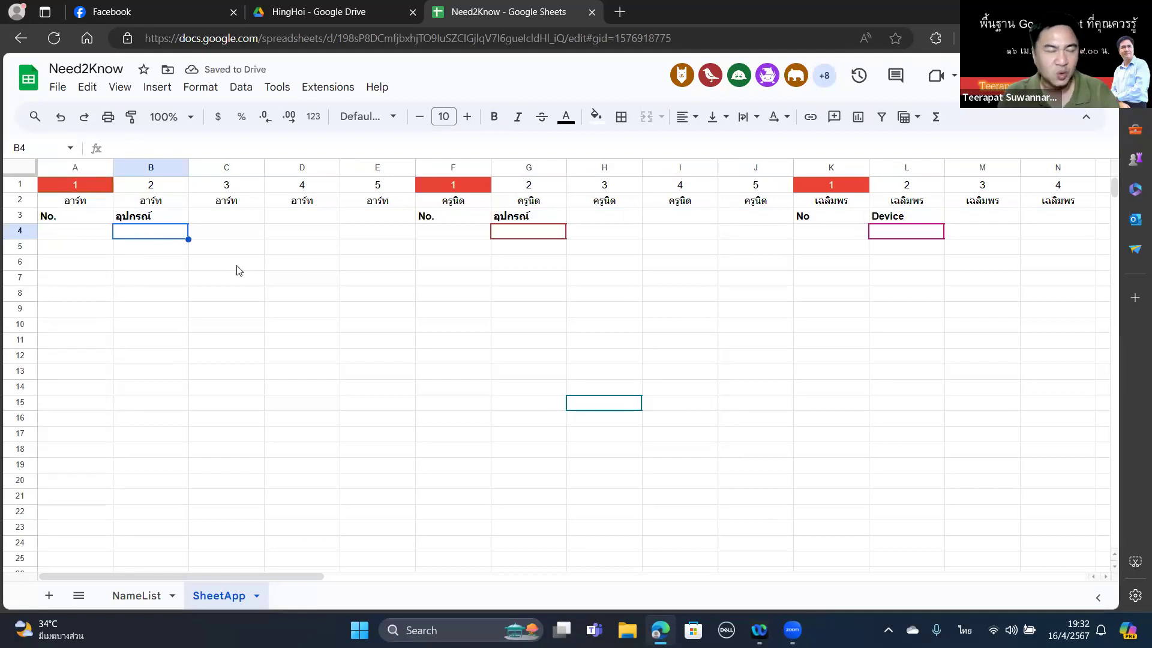
{"action": "type", "text": "มือถ"}
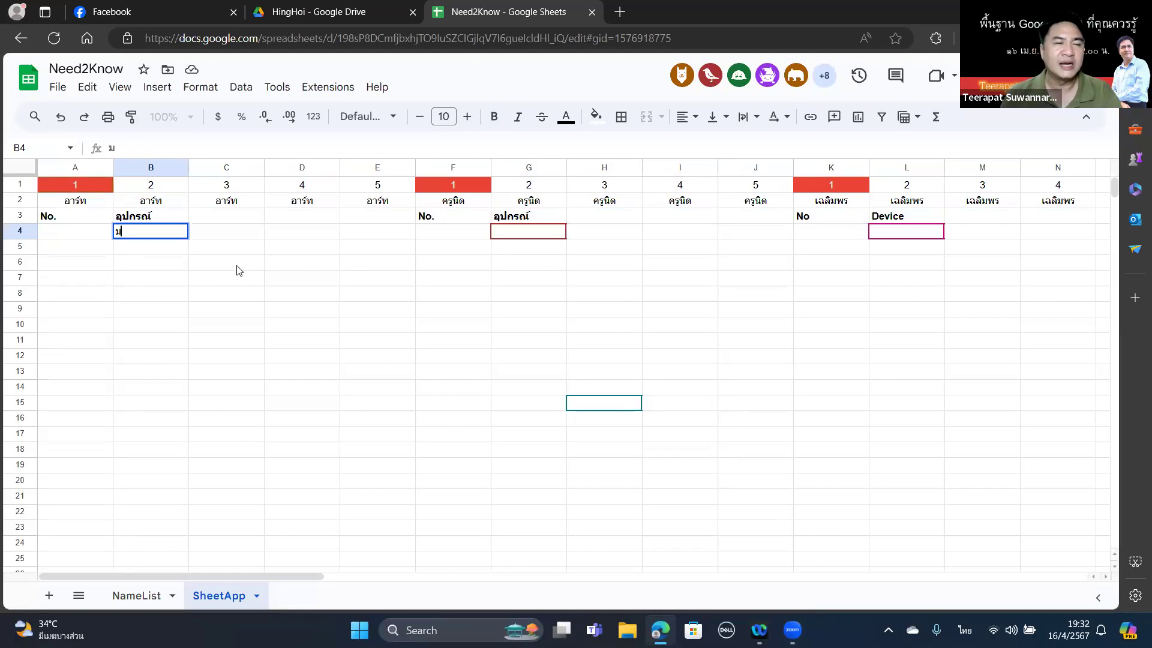
{"action": "type", "text": "ือ"}
{"action": "key", "text": "Return"}
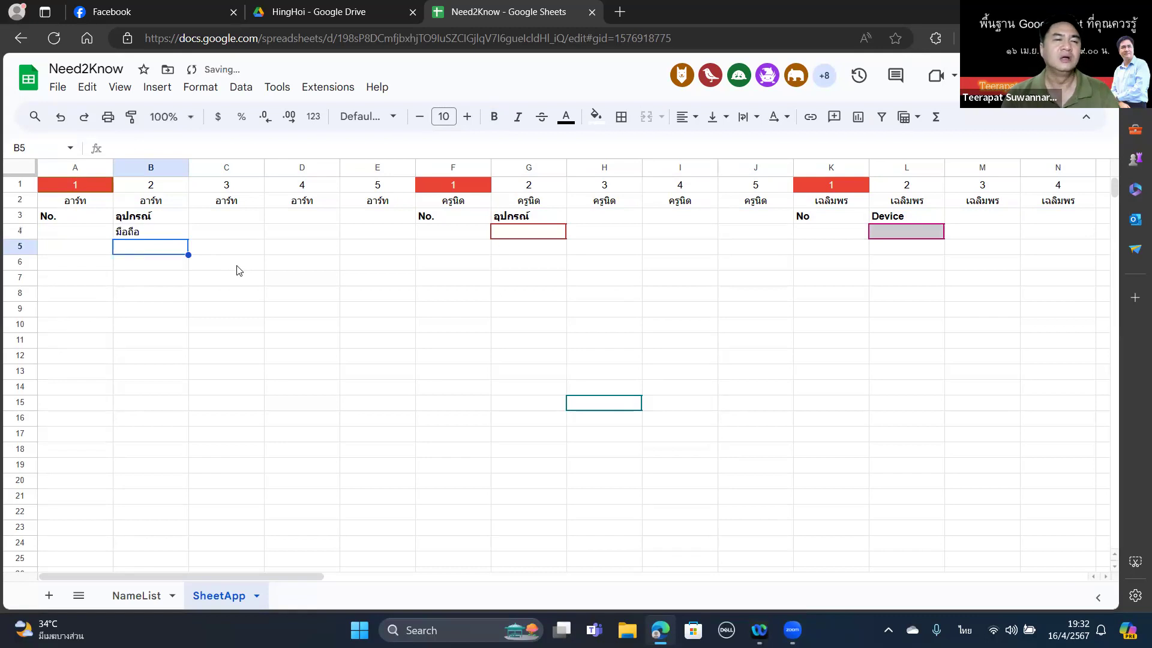
{"action": "type", "text": "โน้"}
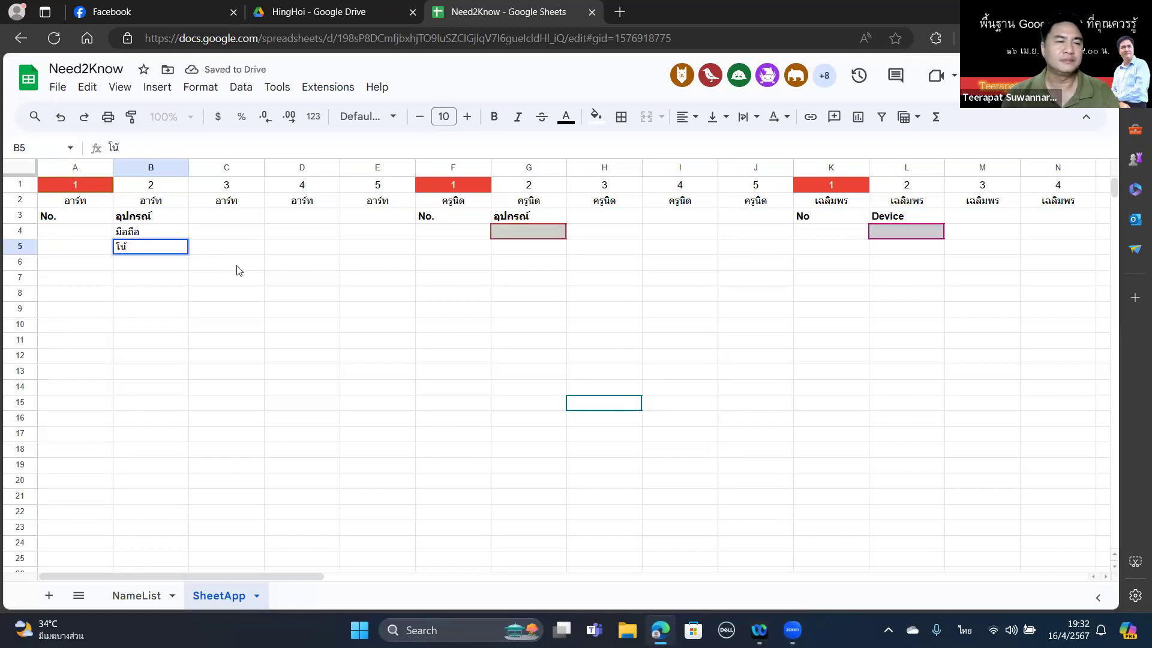
{"action": "type", "text": "ตบุ๊"}
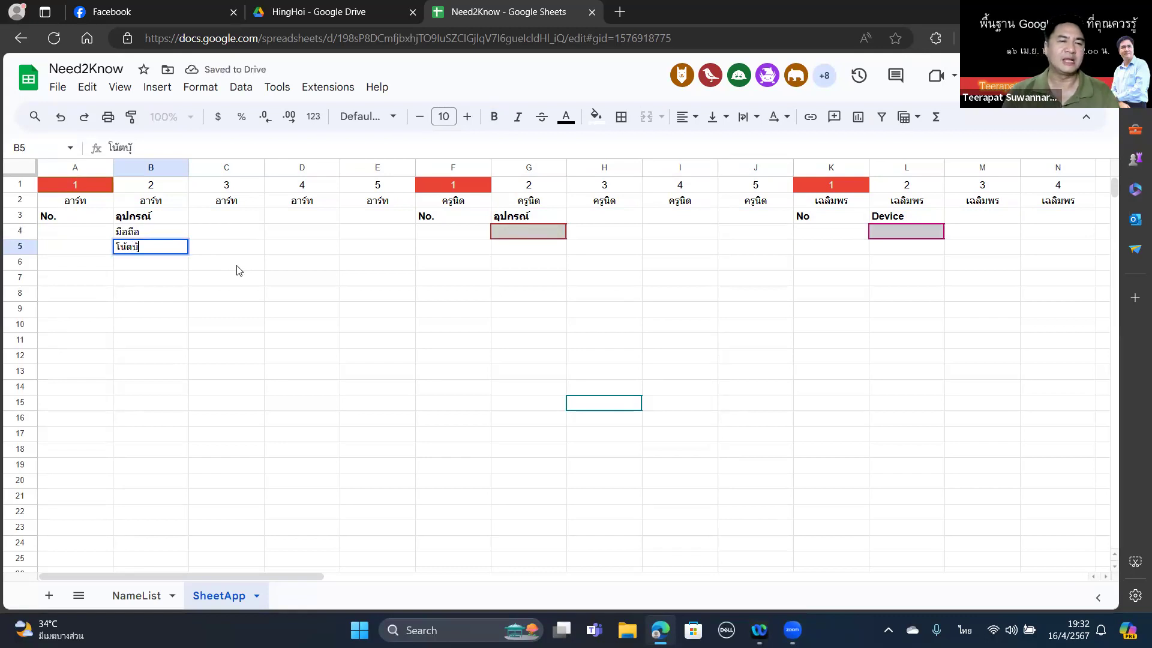
{"action": "type", "text": "ก"}
{"action": "key", "text": "Return"}
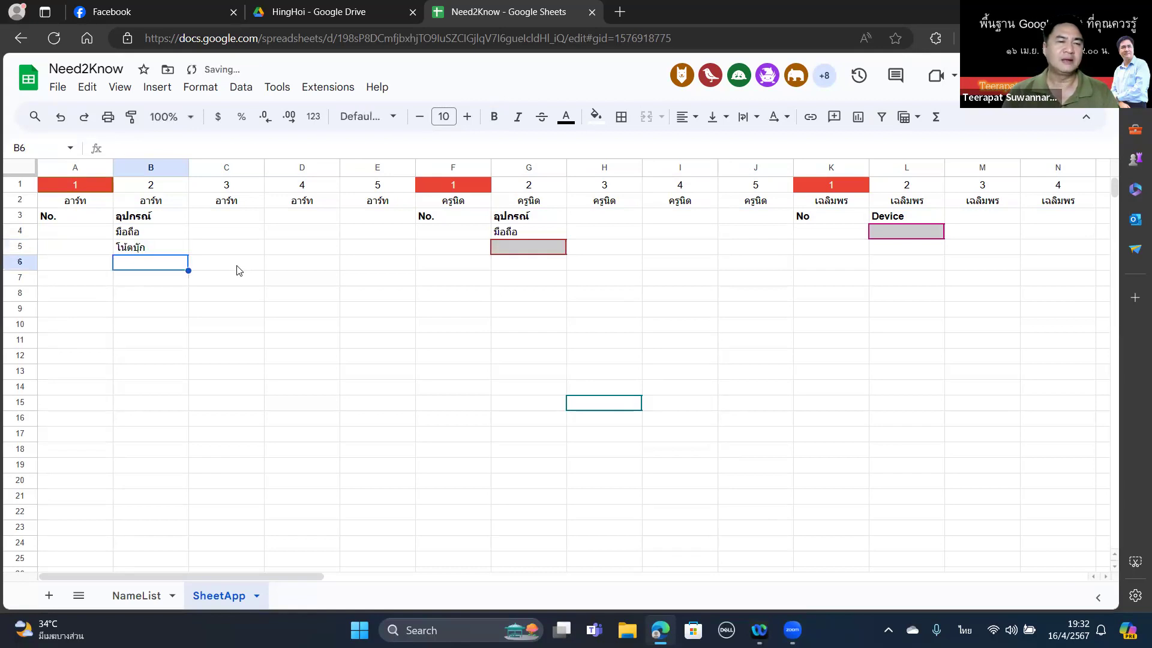
{"action": "type", "text": "ไอแพด"}
{"action": "key", "text": "Return"}
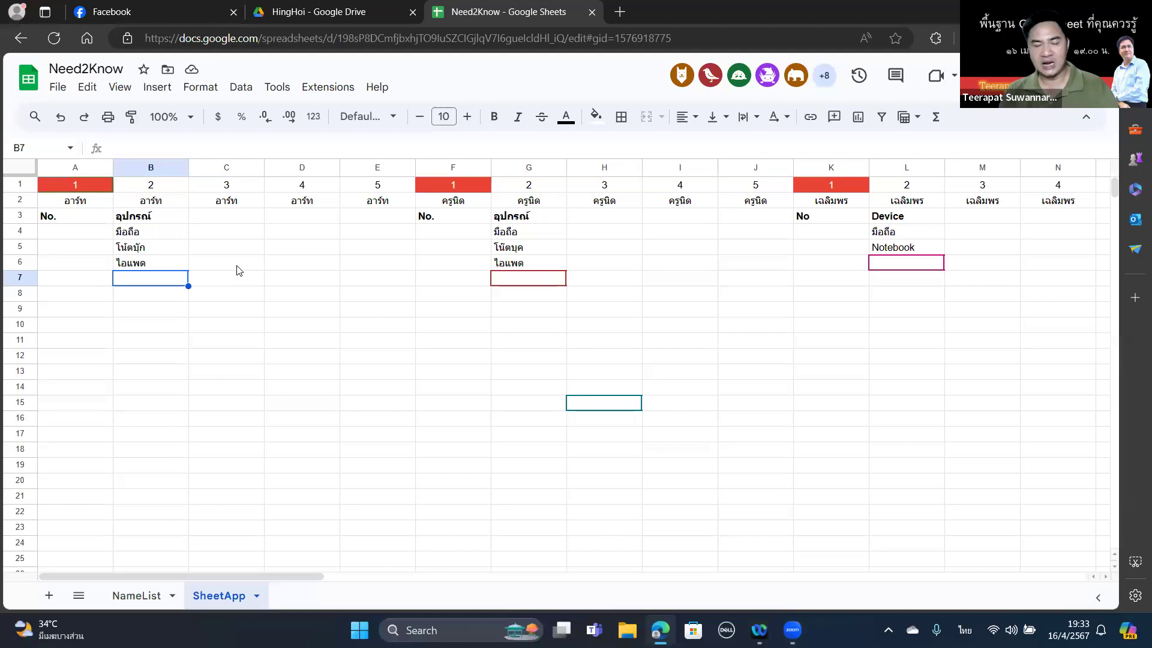
Add the device สมาร์ทวอช in B7 at the end of the device list.
{"action": "type", "text": "ส"}
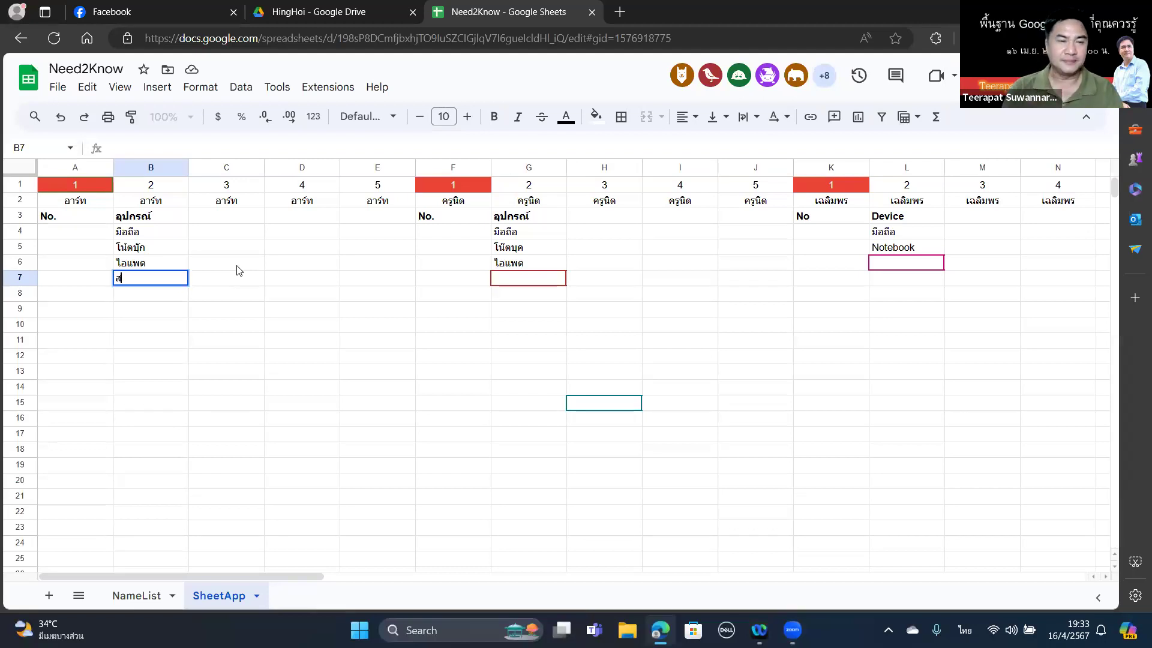
{"action": "type", "text": "มาร์ทวอ"}
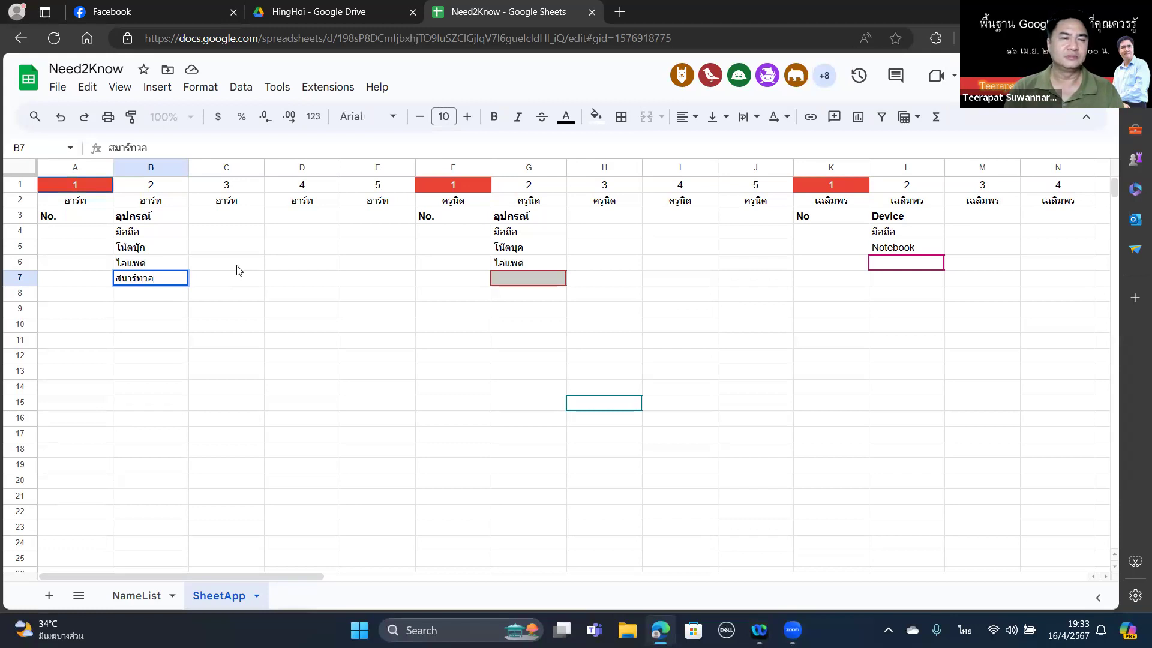
{"action": "type", "text": "ช"}
{"action": "key", "text": "Return"}
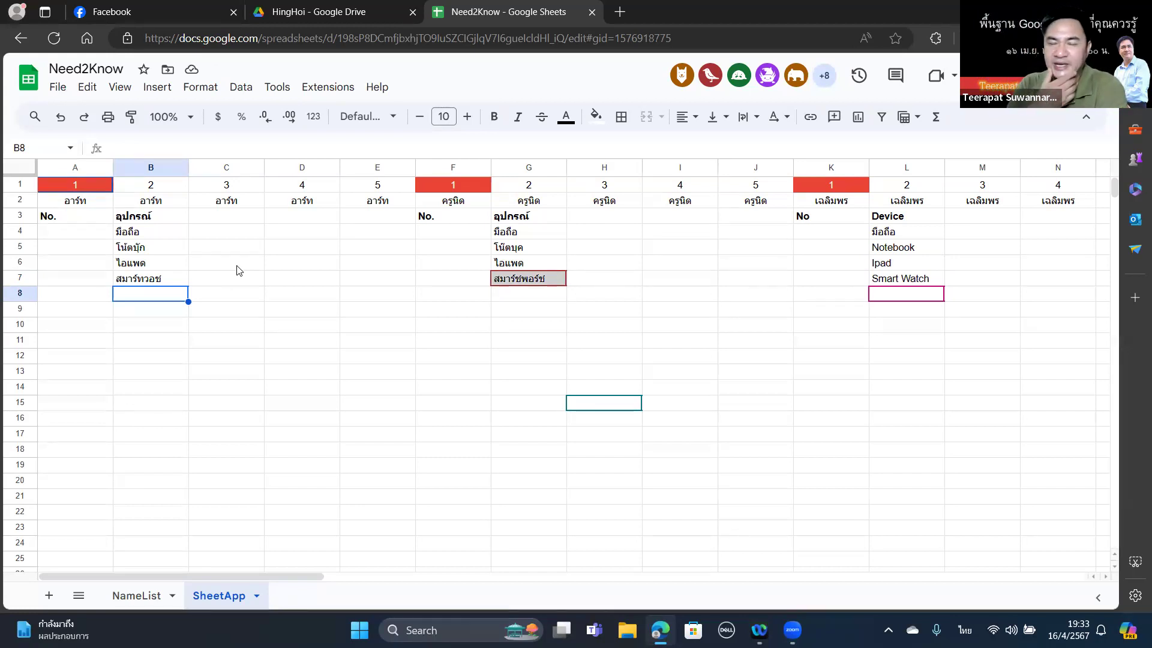
Enter the range part b4:b) as plain text in A4 under the No. header.
{"action": "left_click", "coordinate": [60, 233]}
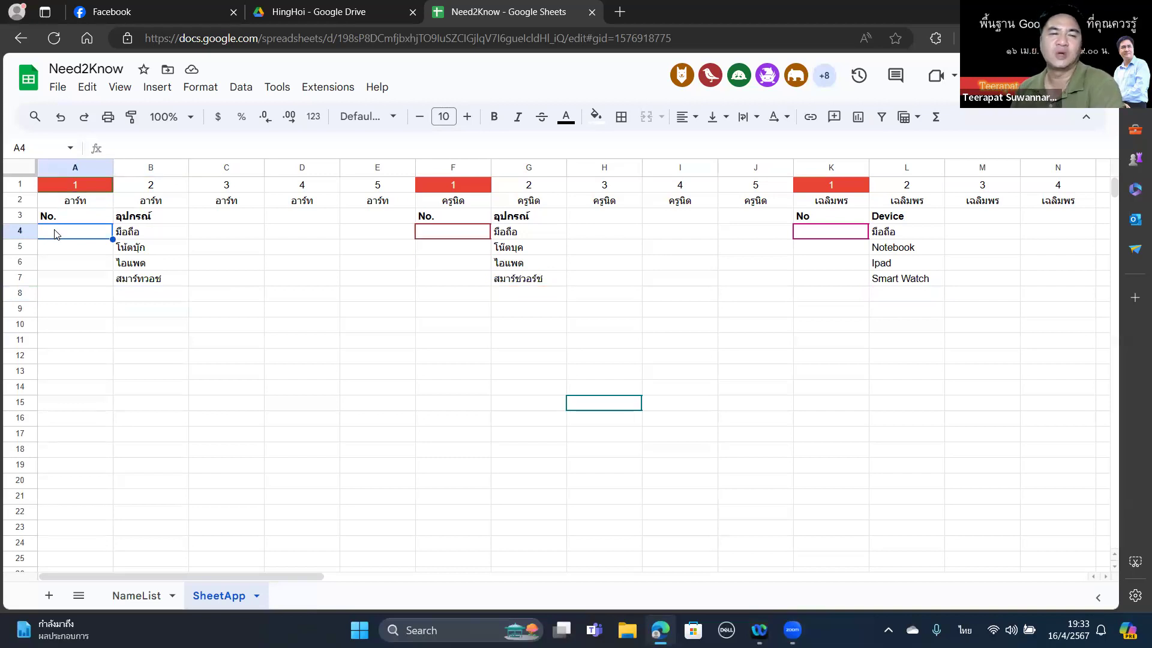
{"action": "type", "text": "ข"}
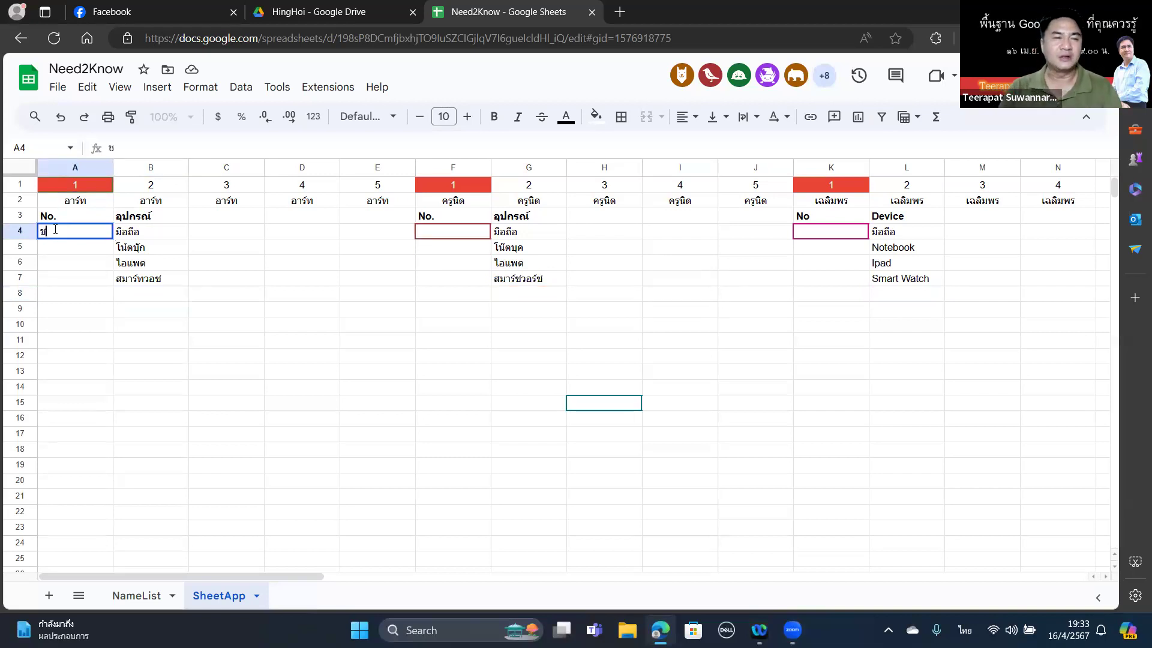
{"action": "key", "text": "BackSpace"}
{"action": "key", "text": "grave"}
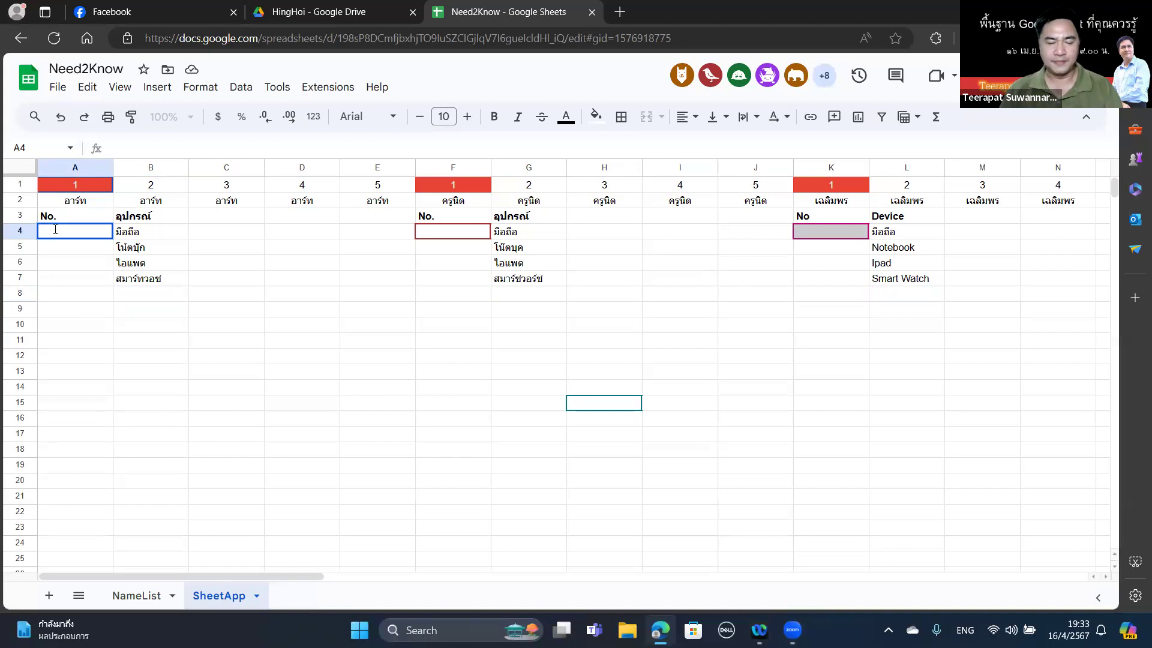
{"action": "type", "text": "b"}
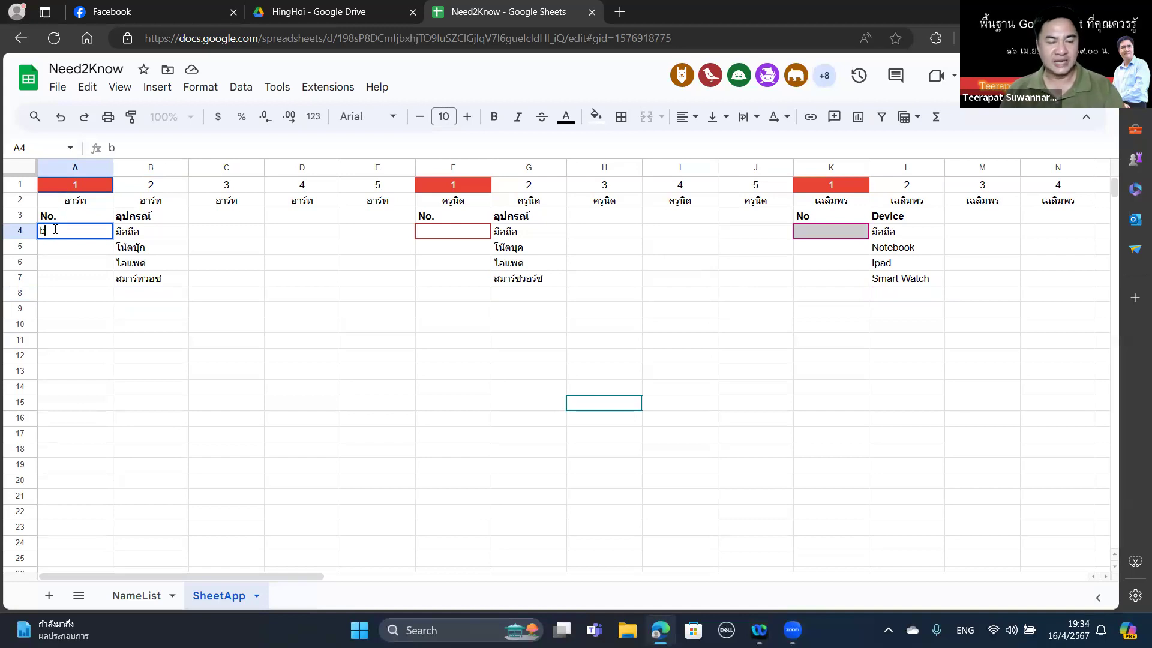
{"action": "type", "text": "4:b"}
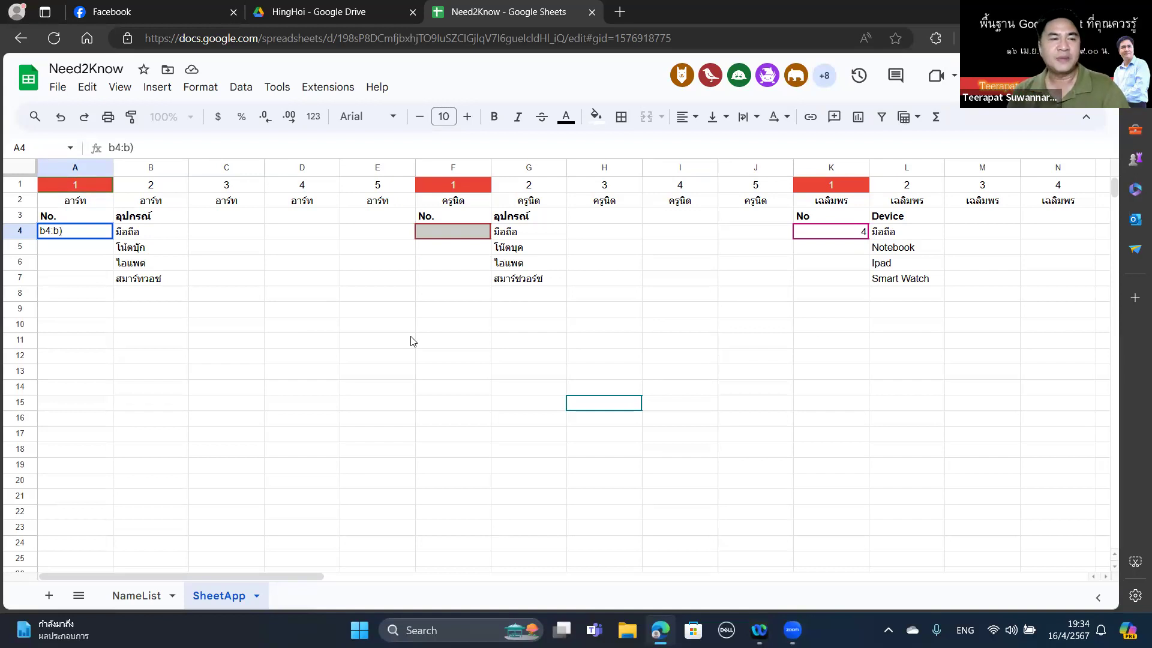
{"action": "key", "text": "ctrl+Return"}
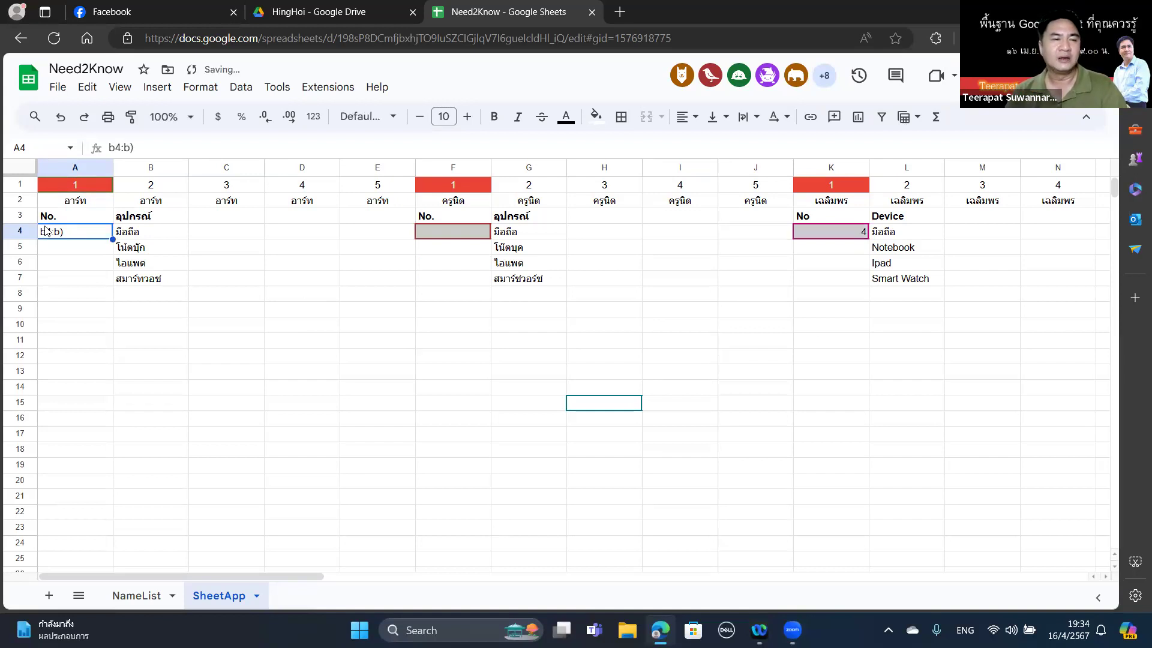
Put the function name and opening bracket before the range in A4 so it reads counta(b4:b).
{"action": "double_click", "coordinate": [40, 236]}
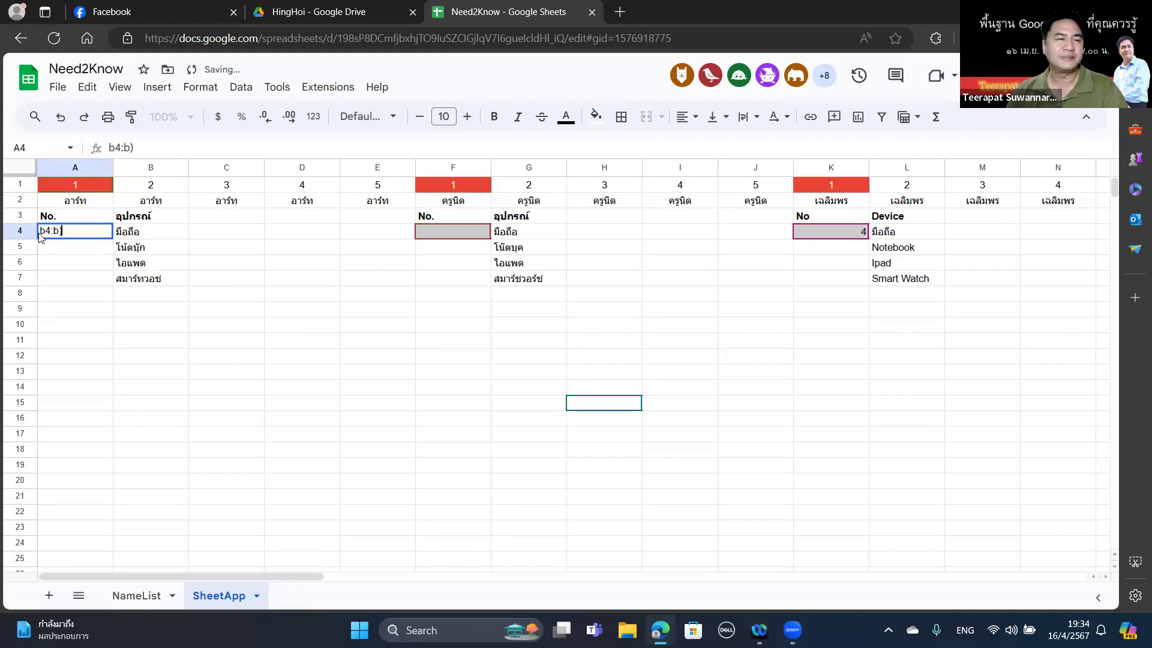
{"action": "left_click", "coordinate": [43, 231]}
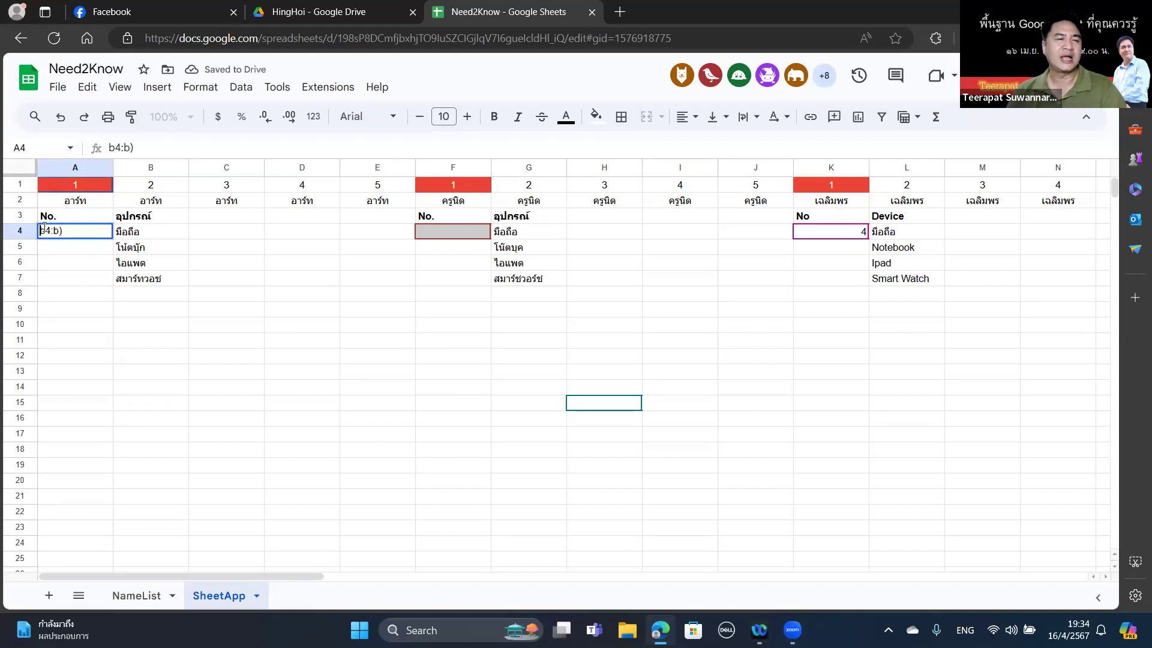
{"action": "type", "text": "("}
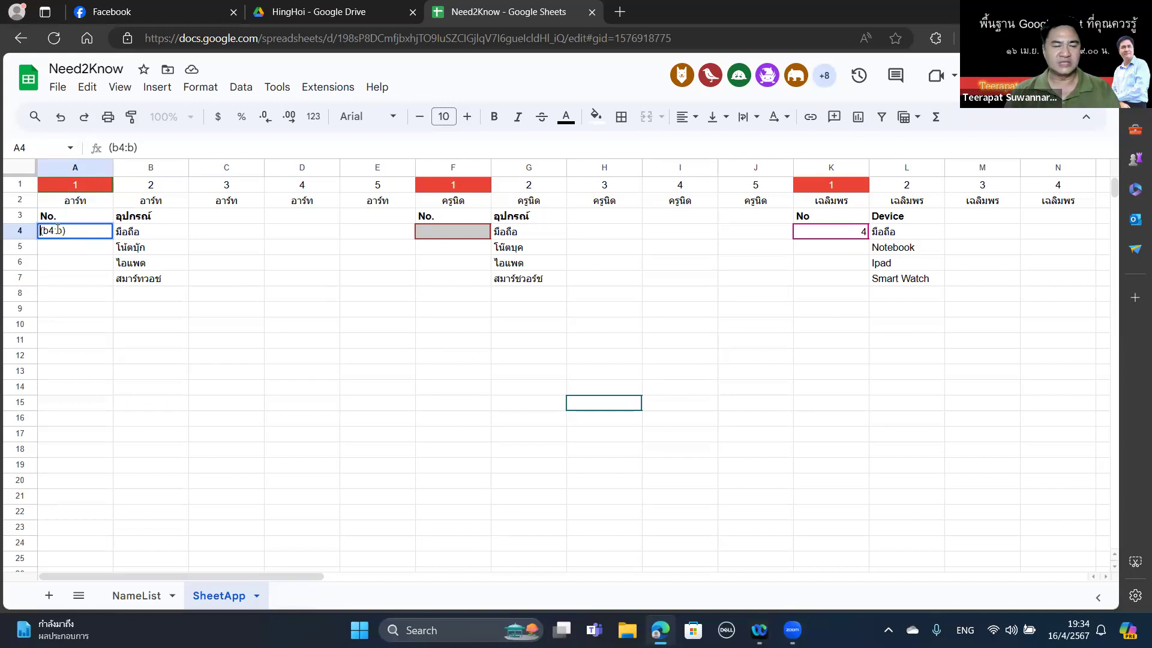
{"action": "type", "text": "counta"}
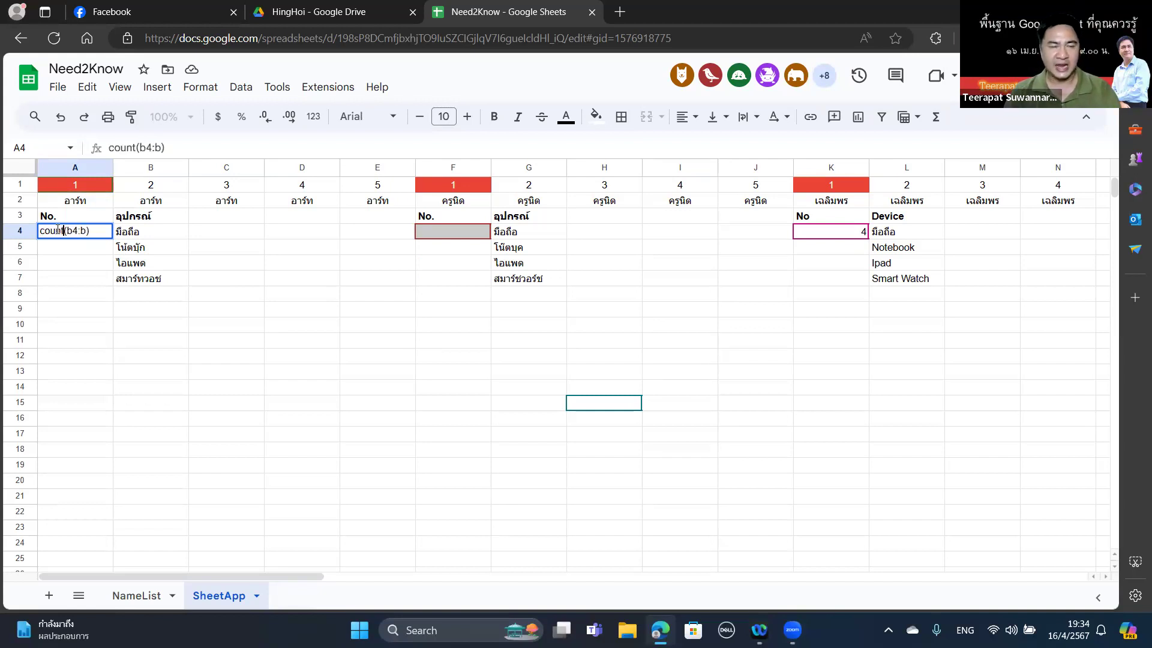
{"action": "key", "text": "Return"}
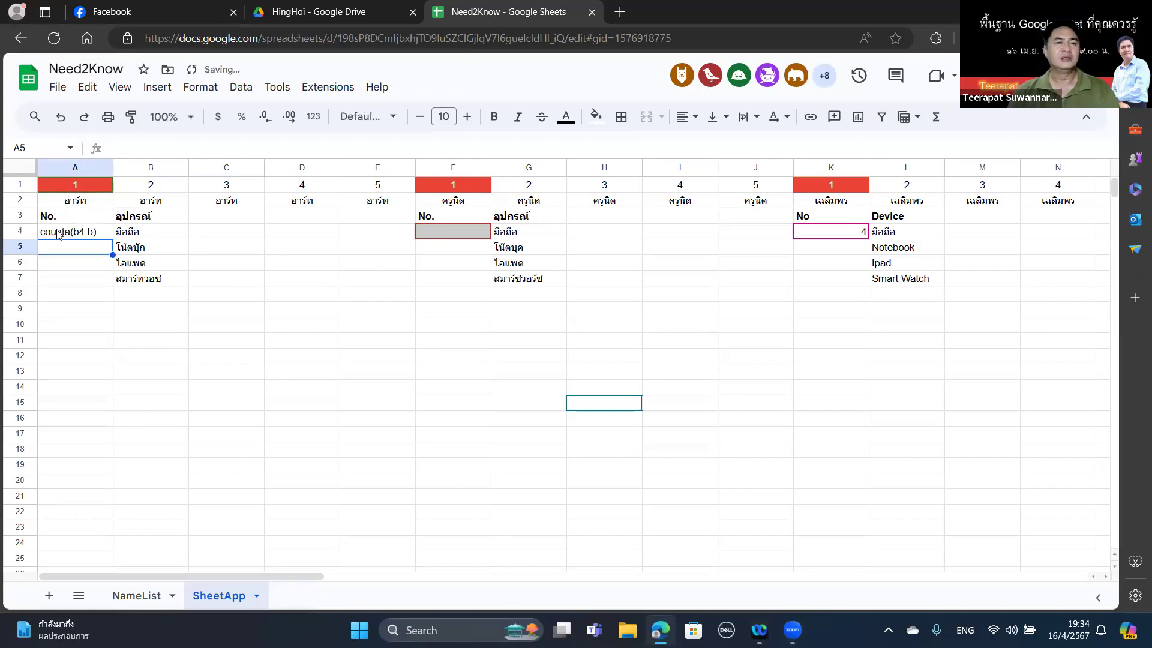
Turn the A4 text into the working formula =counta(b4:b).
{"action": "left_click", "coordinate": [58, 234]}
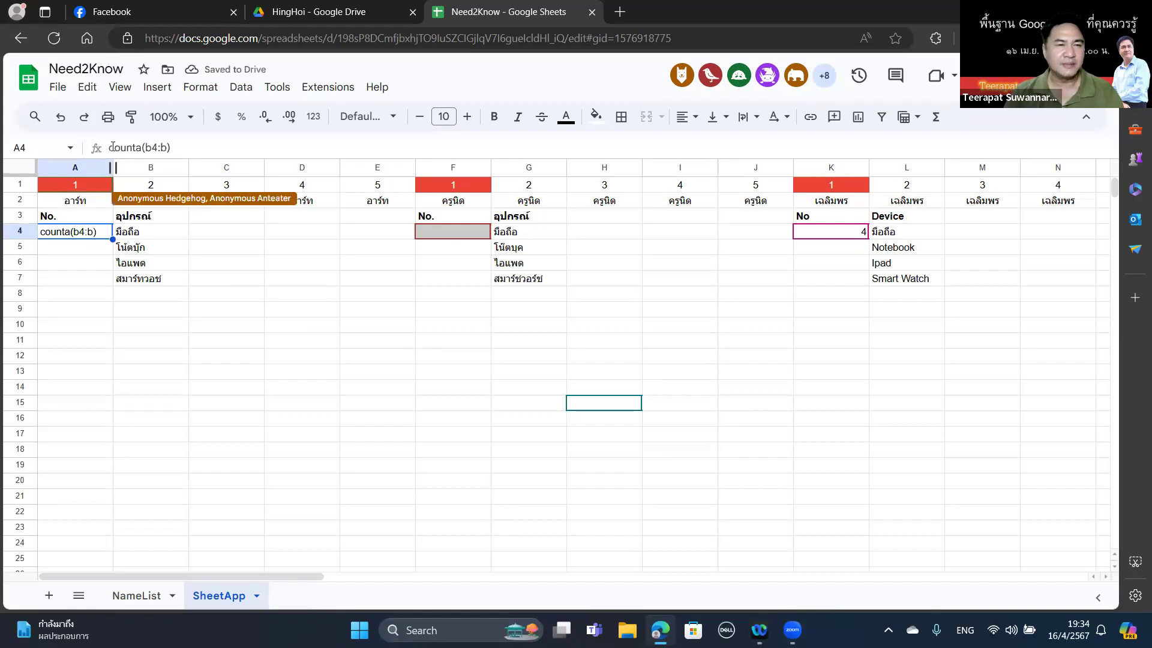
{"action": "left_click", "coordinate": [111, 147]}
{"action": "type", "text": "="}
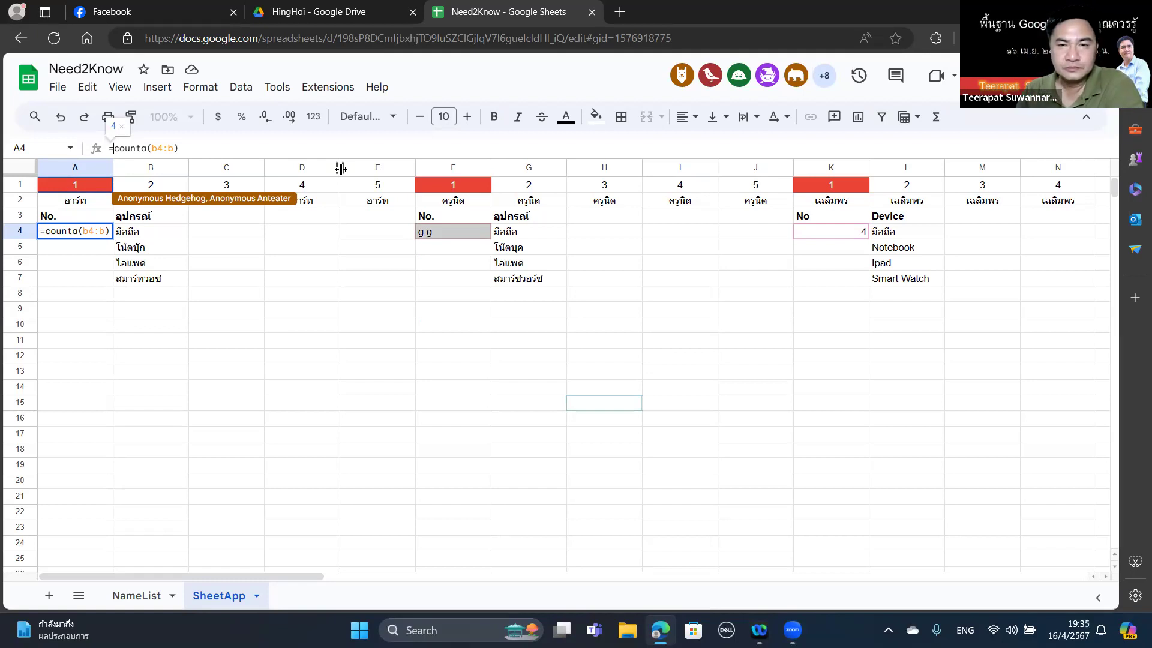
{"action": "key", "text": "Return"}
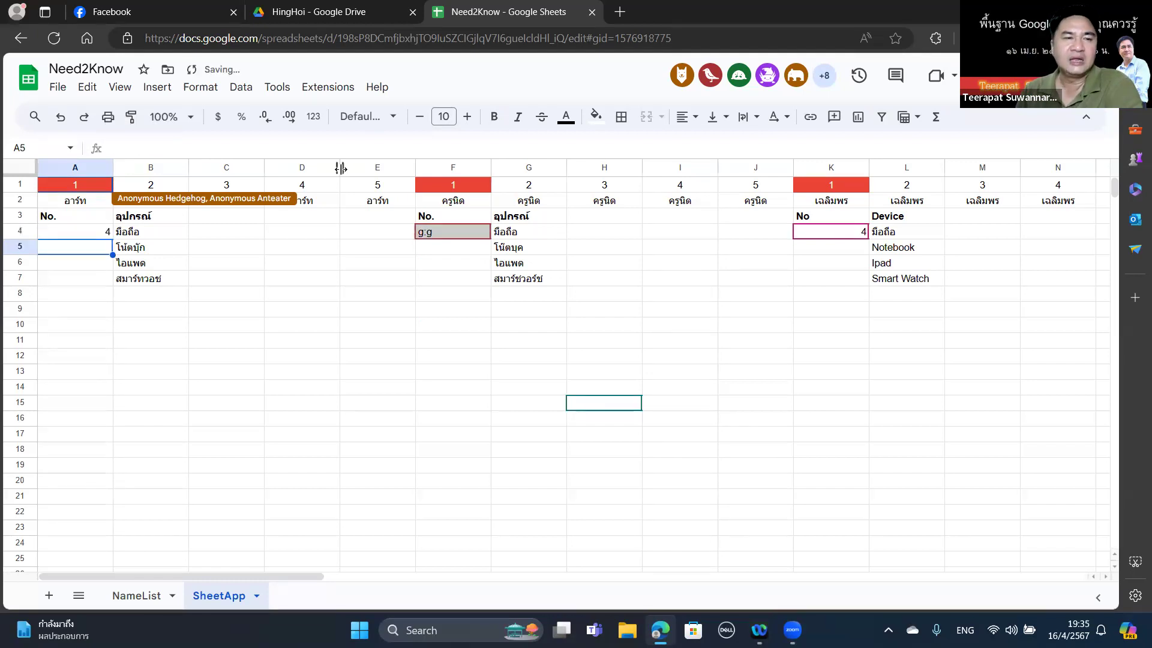
{"action": "key", "text": "Down"}
{"action": "key", "text": "Down"}
{"action": "key", "text": "Down"}
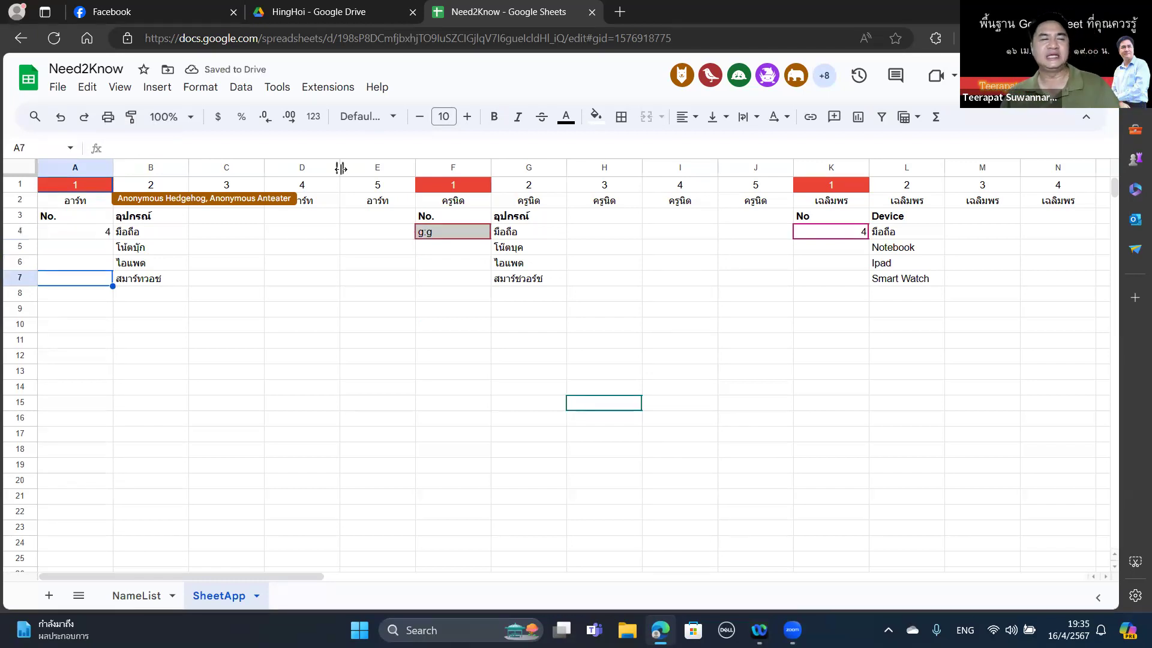
{"action": "key", "text": "Right"}
{"action": "key", "text": "grave"}
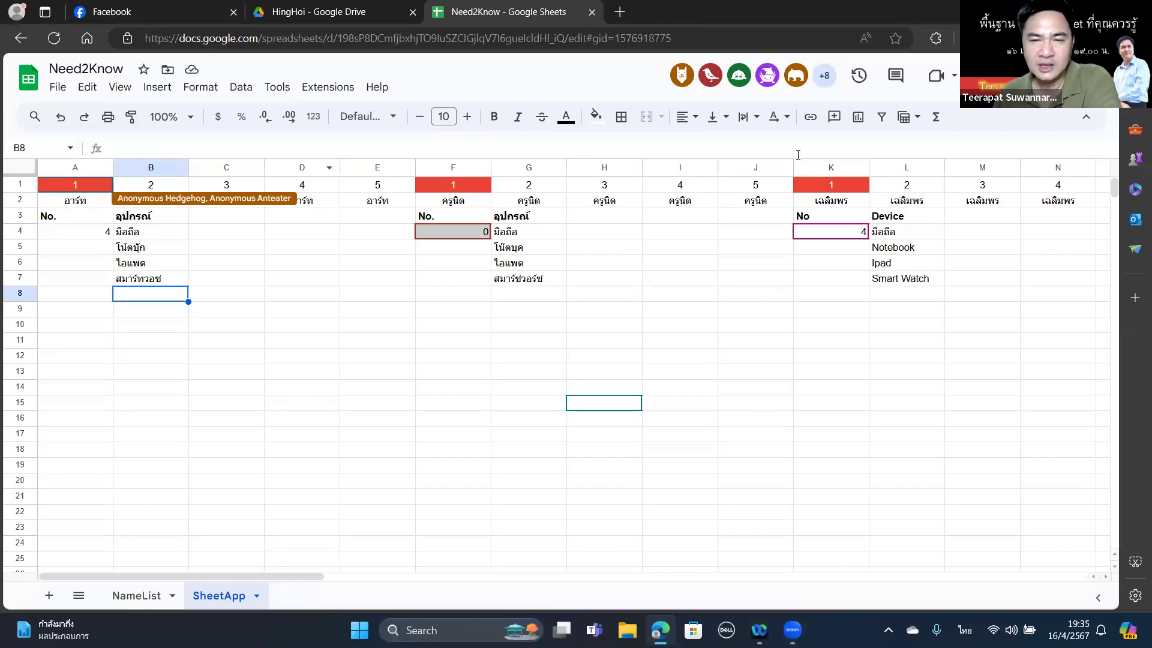
Check the counting and numbering formulas in row 4 of the No. columns in the other participants' blocks.
{"action": "left_click", "coordinate": [846, 236]}
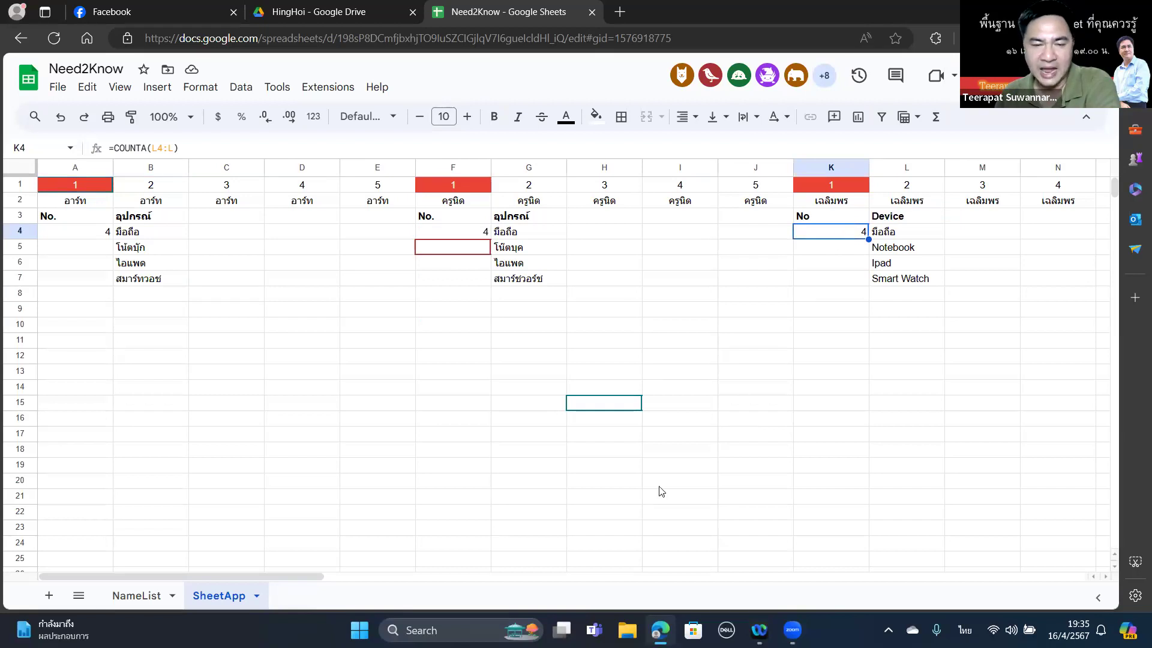
{"action": "left_click_drag", "start_coordinate": [301, 575], "coordinate": [524, 567]}
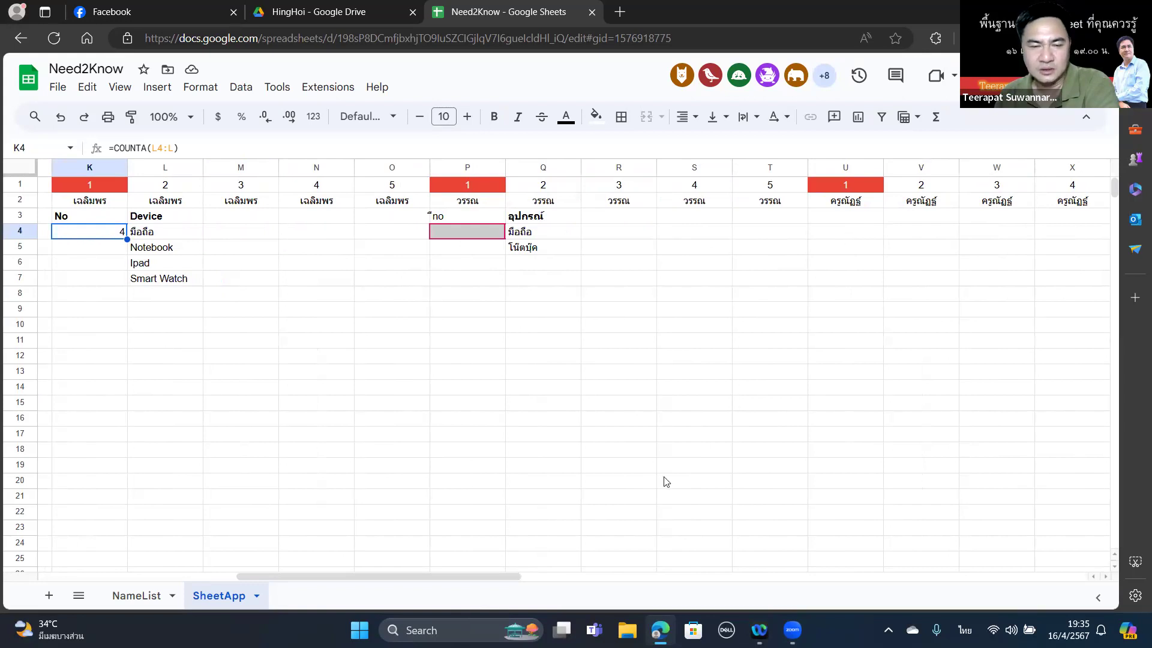
{"action": "left_click_drag", "start_coordinate": [504, 577], "coordinate": [645, 608]}
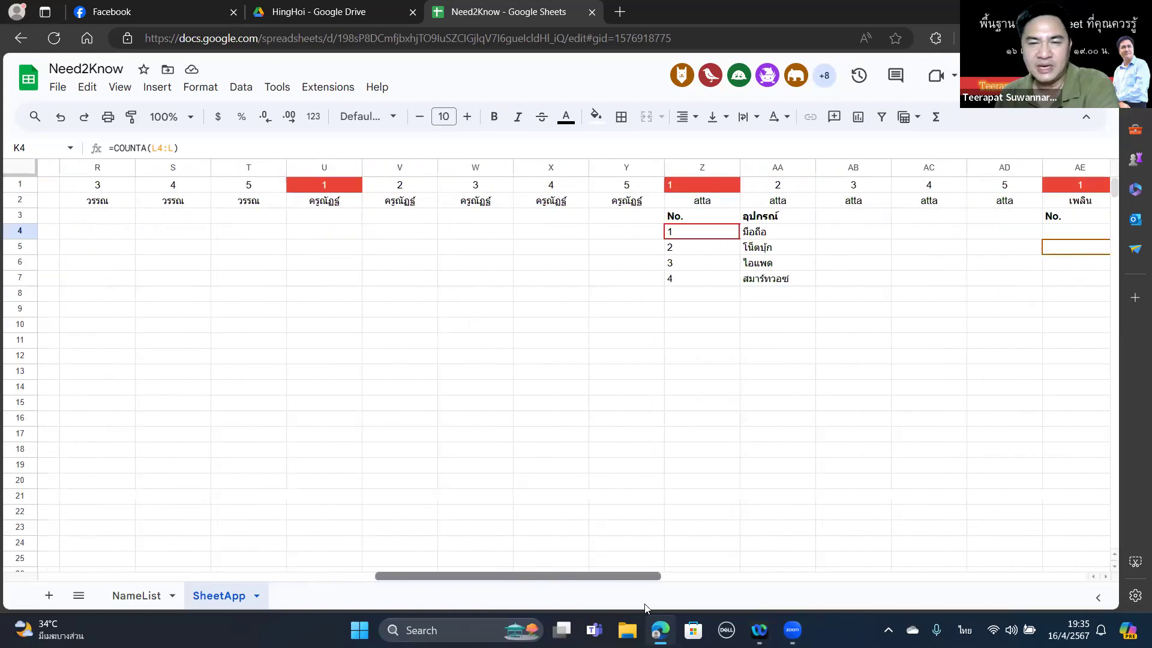
{"action": "left_click", "coordinate": [680, 234]}
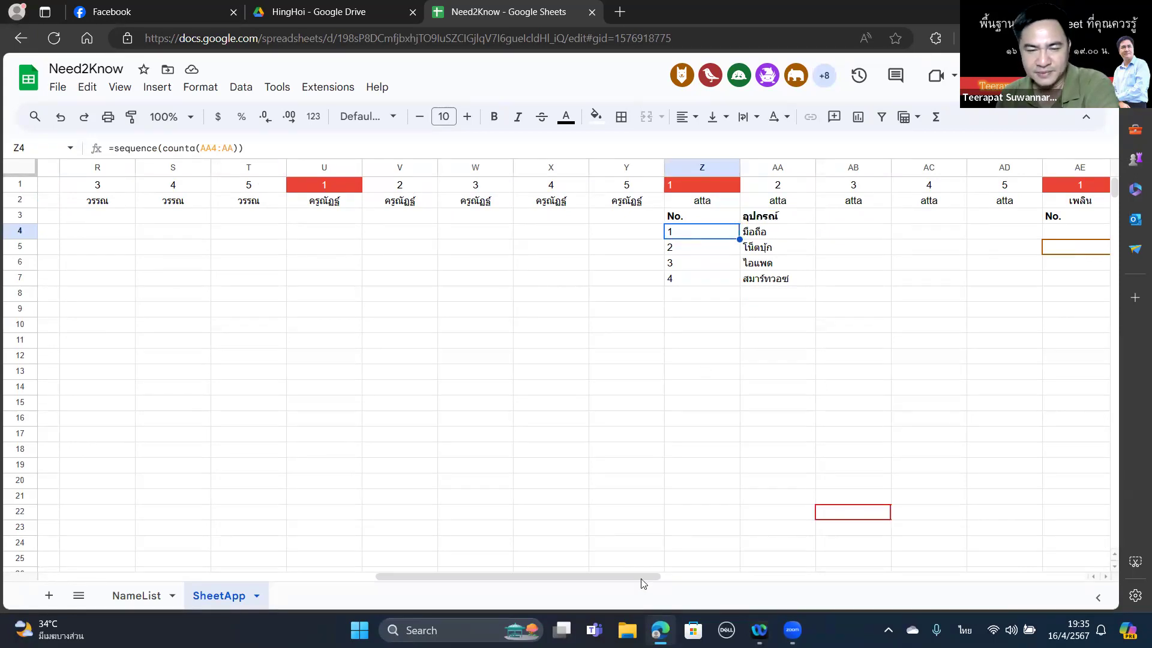
{"action": "left_click_drag", "start_coordinate": [674, 581], "coordinate": [808, 603]}
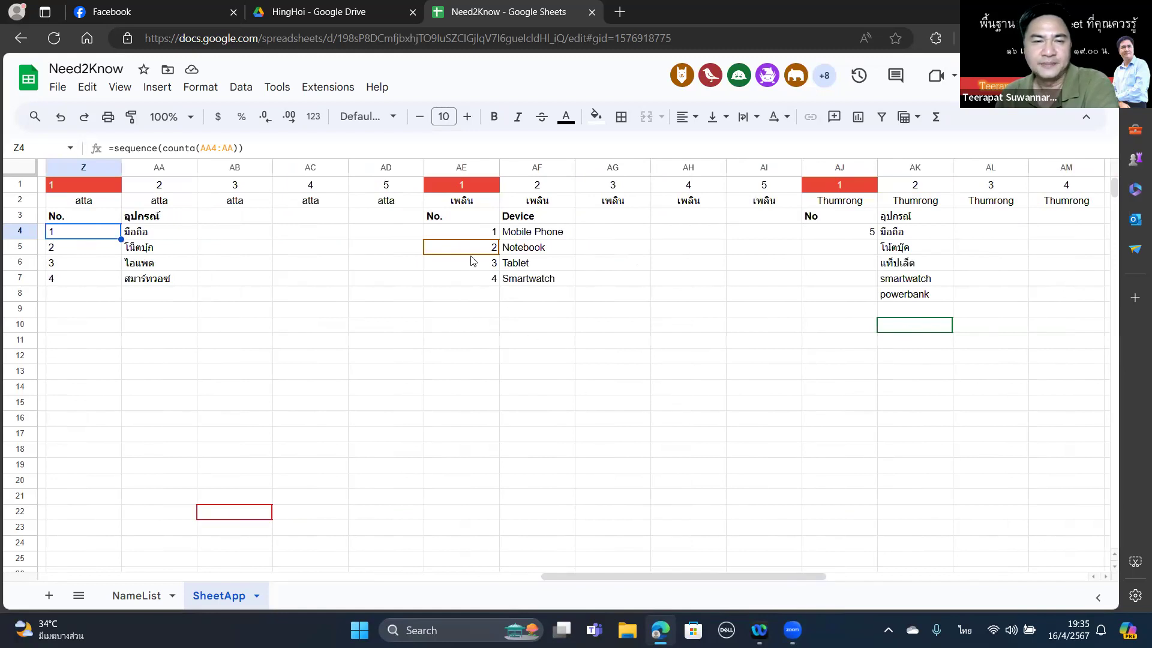
{"action": "left_click", "coordinate": [468, 234]}
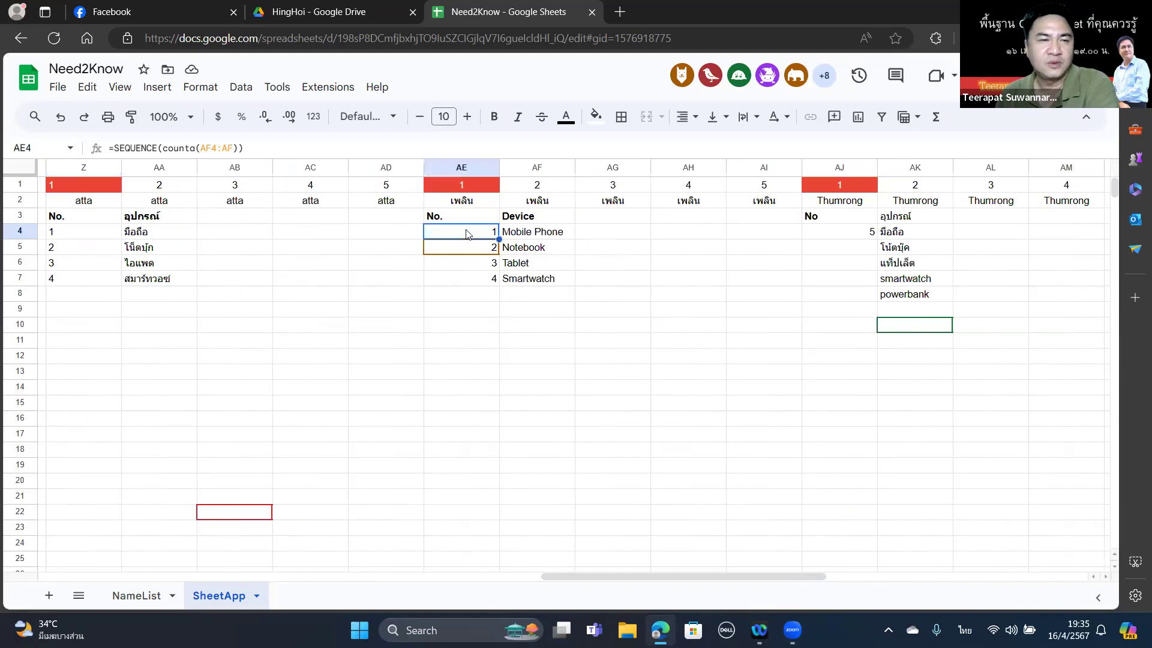
{"action": "left_click", "coordinate": [851, 236]}
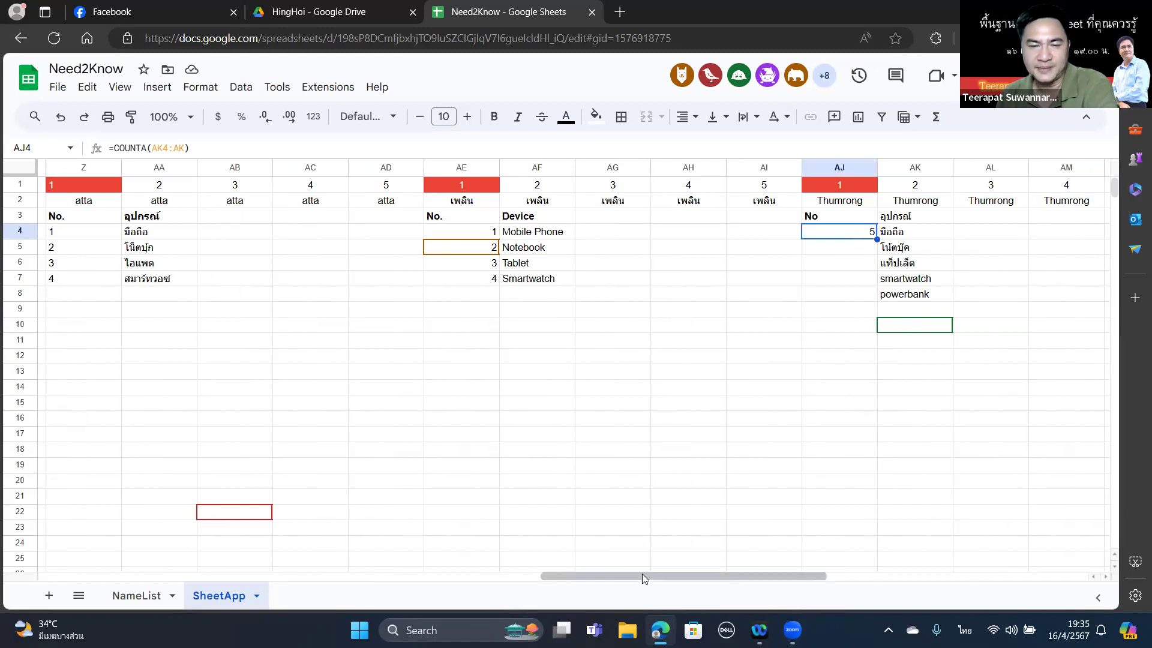
{"action": "left_click_drag", "start_coordinate": [642, 576], "coordinate": [923, 596]}
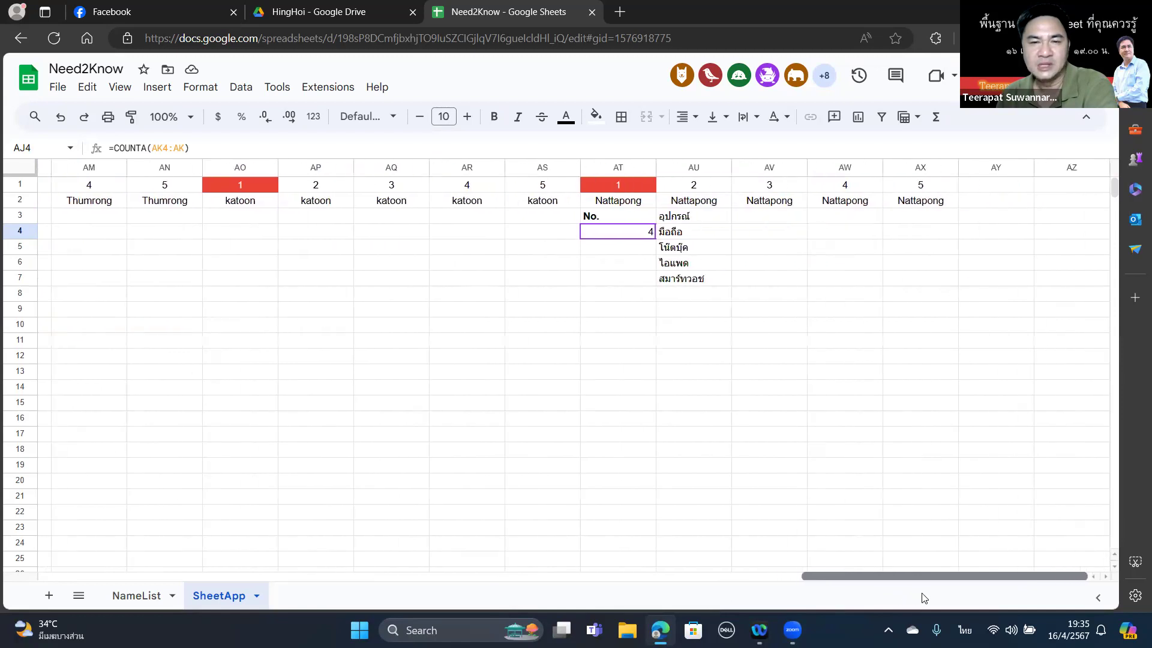
{"action": "left_click", "coordinate": [625, 234]}
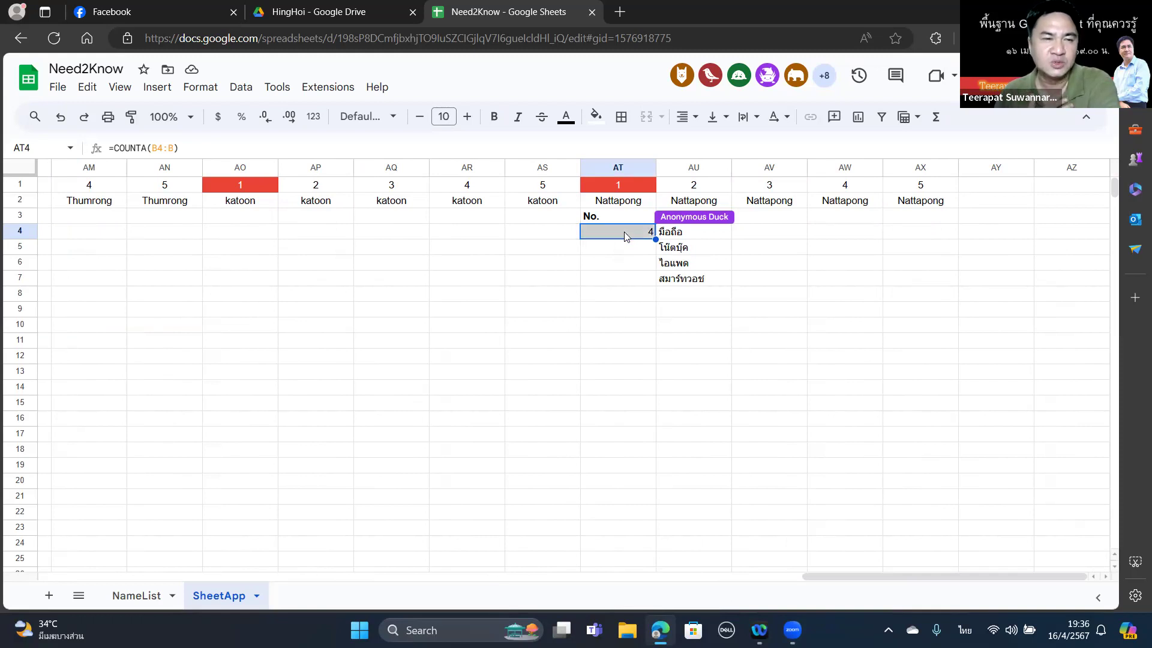
{"action": "left_click", "coordinate": [602, 328]}
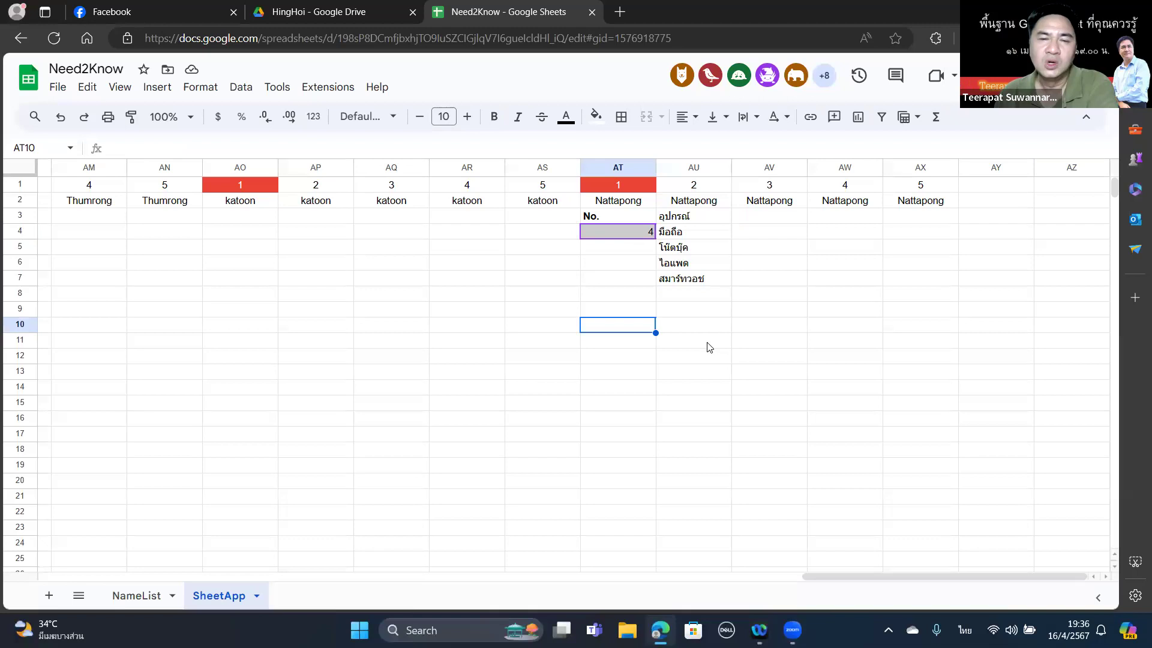
Enclose the counting function in A4 in an extra pair of parentheses so it reads =(counta(B4:B)).
{"action": "left_click_drag", "start_coordinate": [838, 576], "coordinate": [32, 525]}
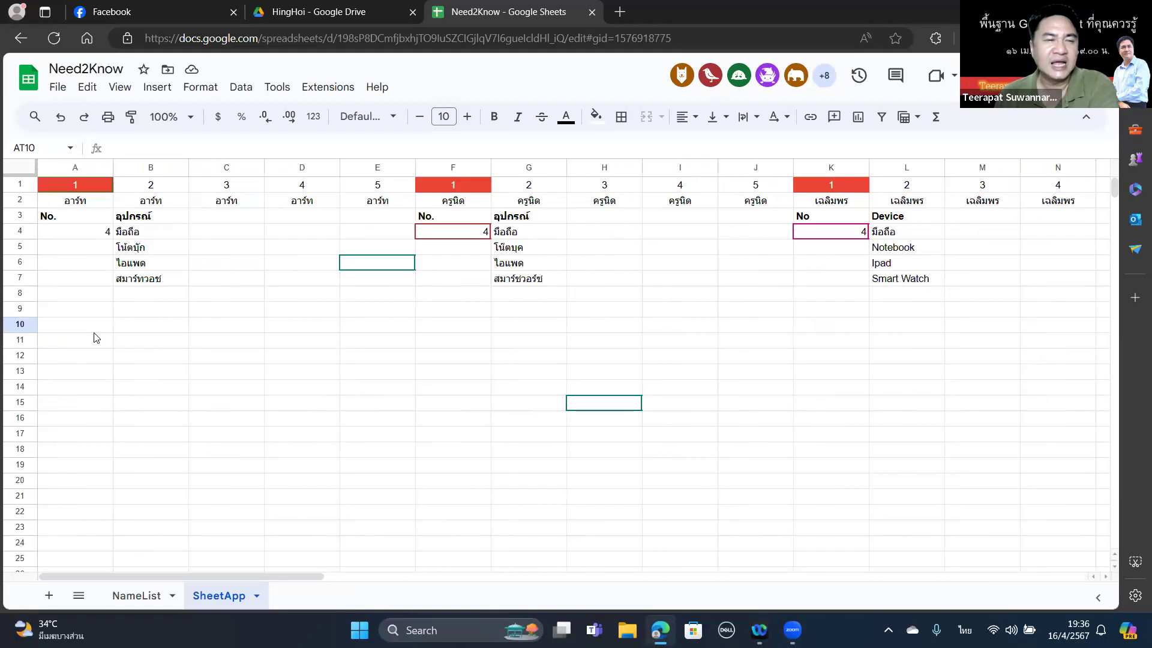
{"action": "left_click", "coordinate": [105, 233]}
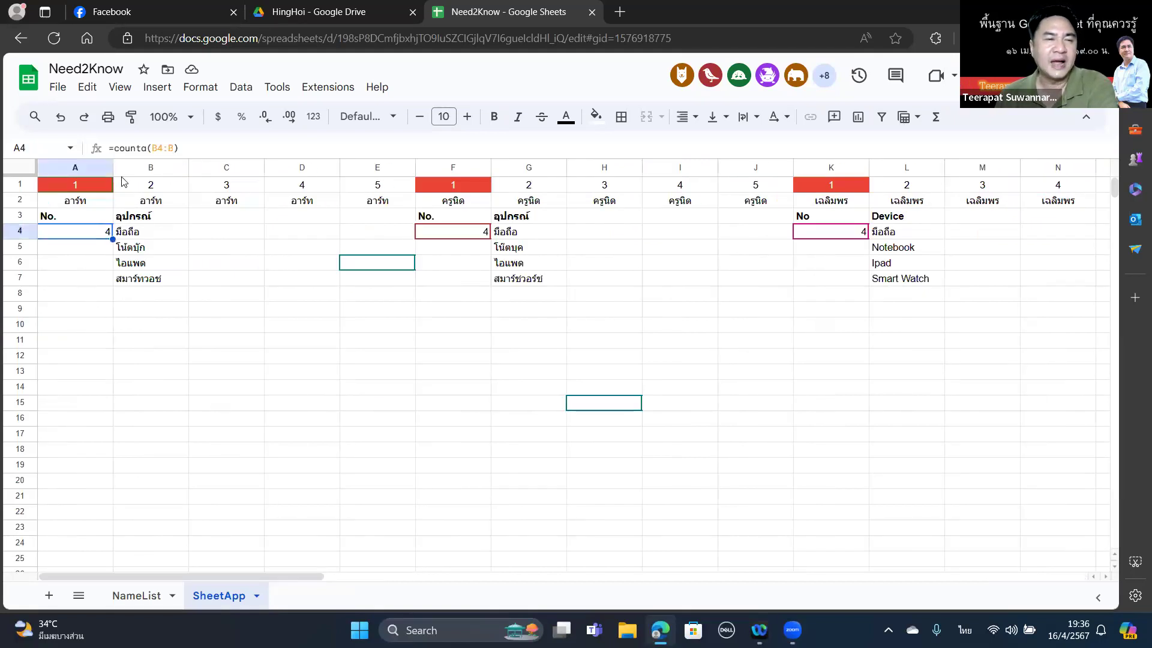
{"action": "left_click", "coordinate": [113, 148]}
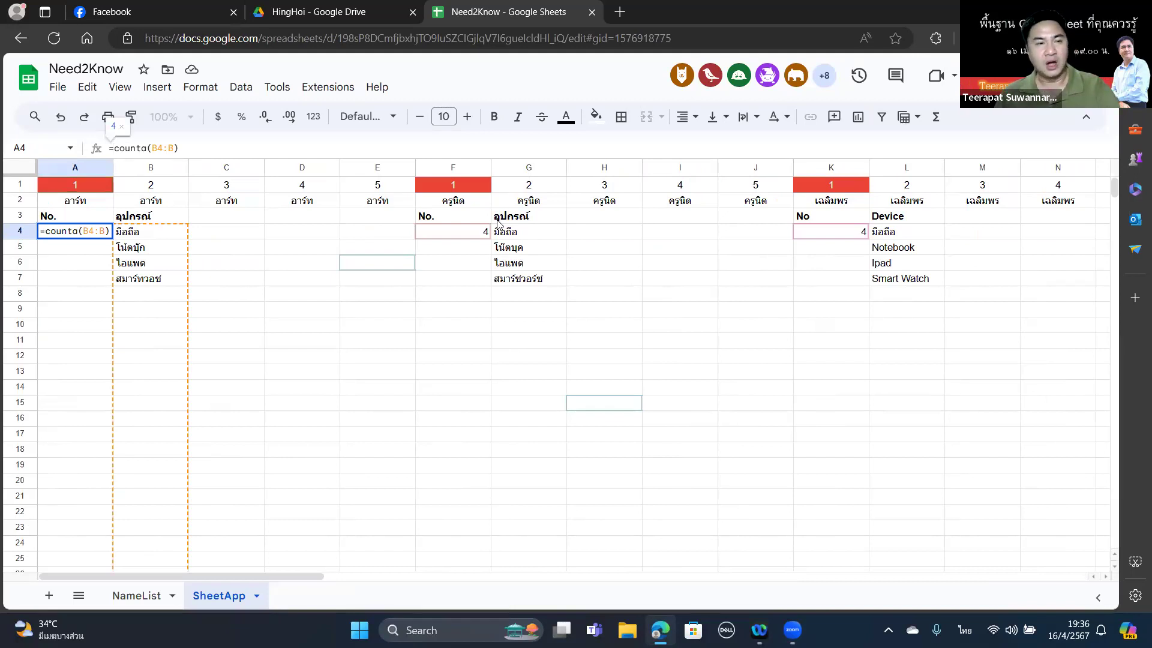
{"action": "type", "text": "ด"}
{"action": "key", "text": "BackSpace"}
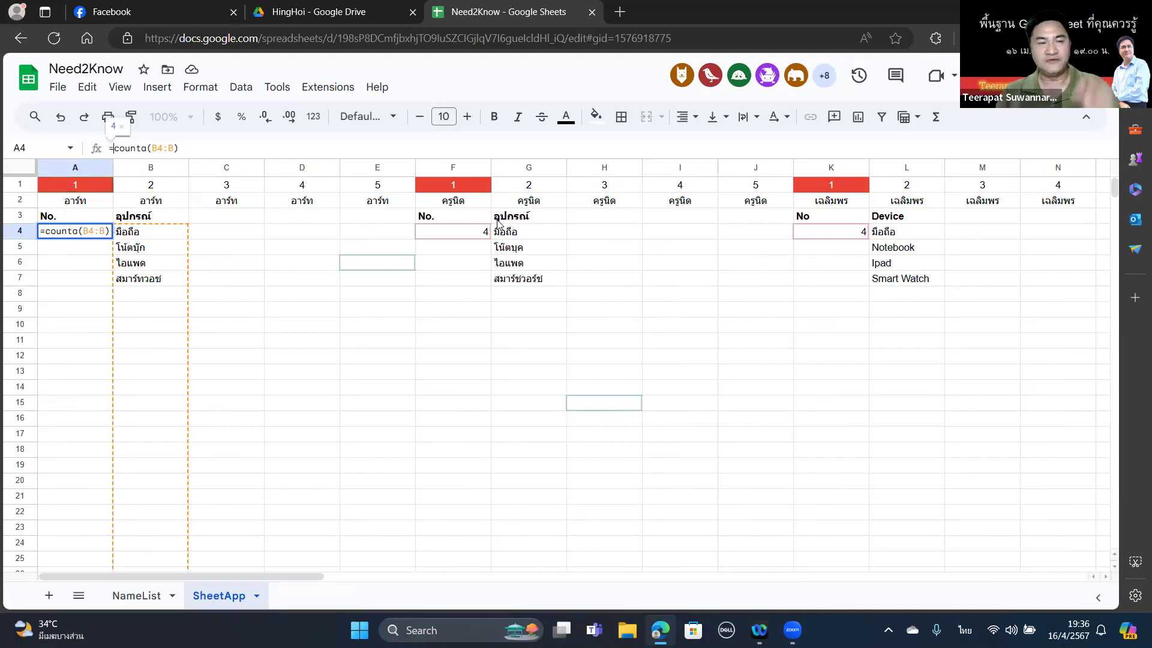
{"action": "key", "text": "grave"}
{"action": "type", "text": "("}
{"action": "key", "text": "End"}
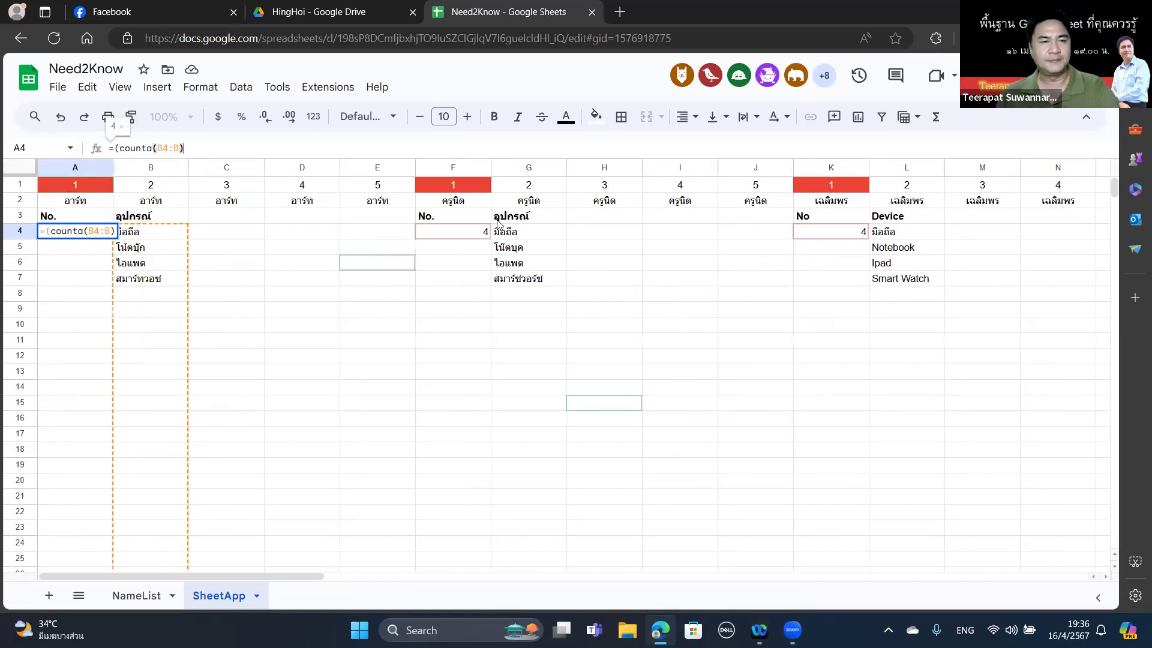
{"action": "type", "text": ")"}
Add the SEQUENCE function before the outer parenthesis so A4 becomes =SEQUENCE(counta(B4:B)).
{"action": "key", "text": "Home"}
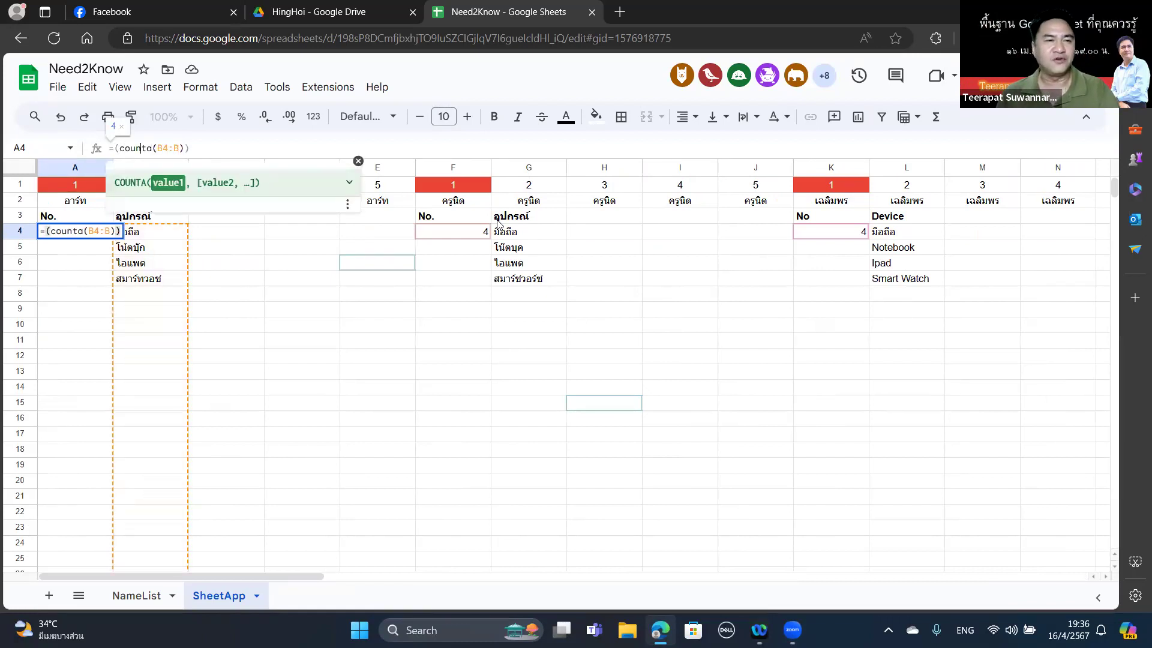
{"action": "key", "text": "Right"}
{"action": "key", "text": "Right"}
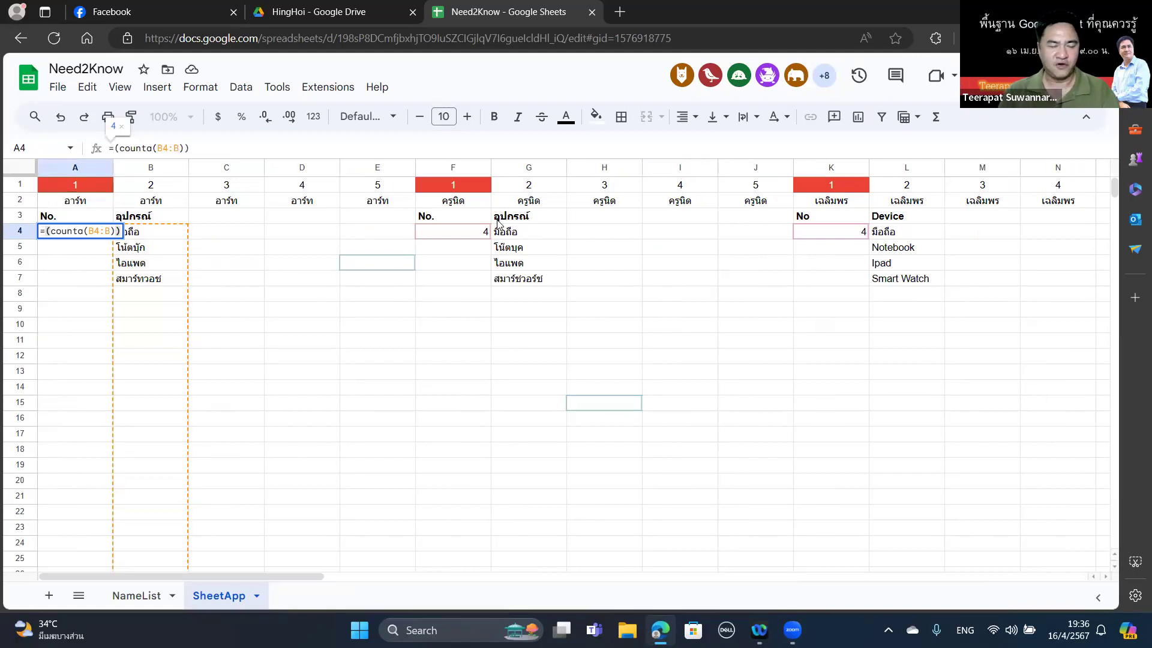
{"action": "type", "text": "seq"}
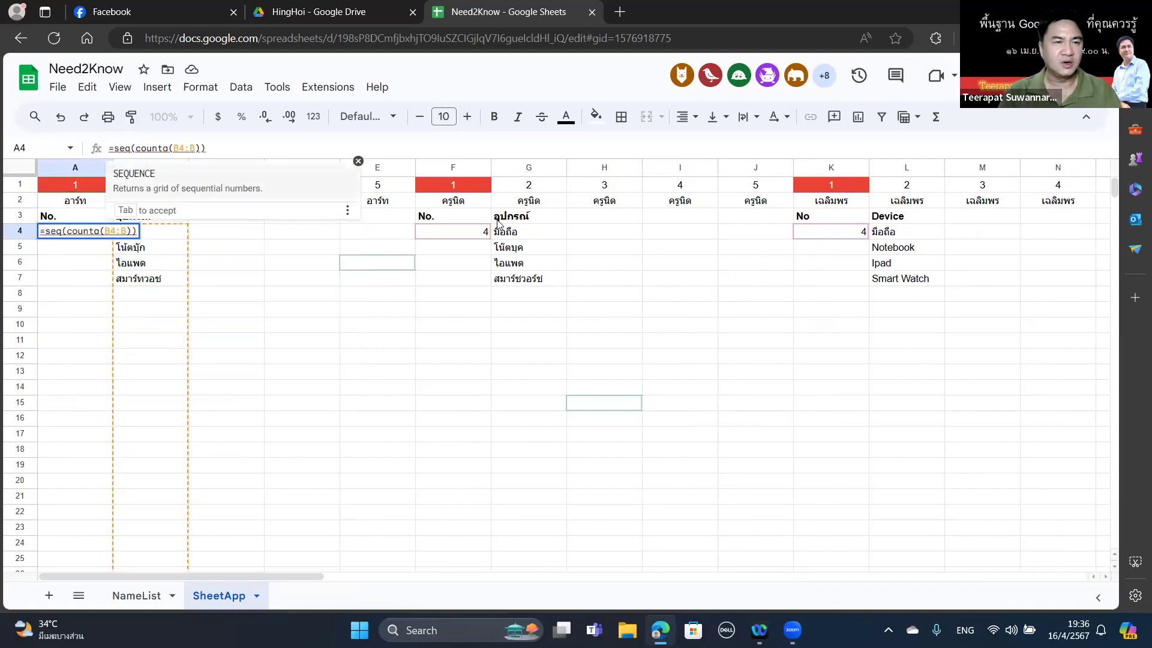
{"action": "key", "text": "Tab"}
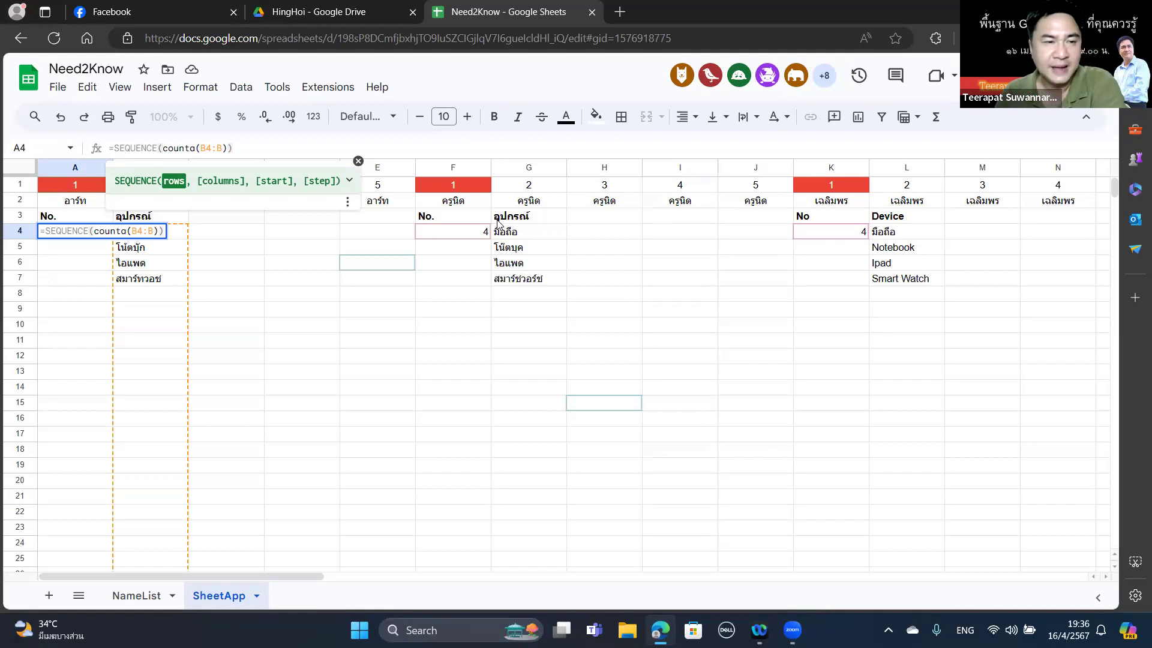
{"action": "key", "text": "Return"}
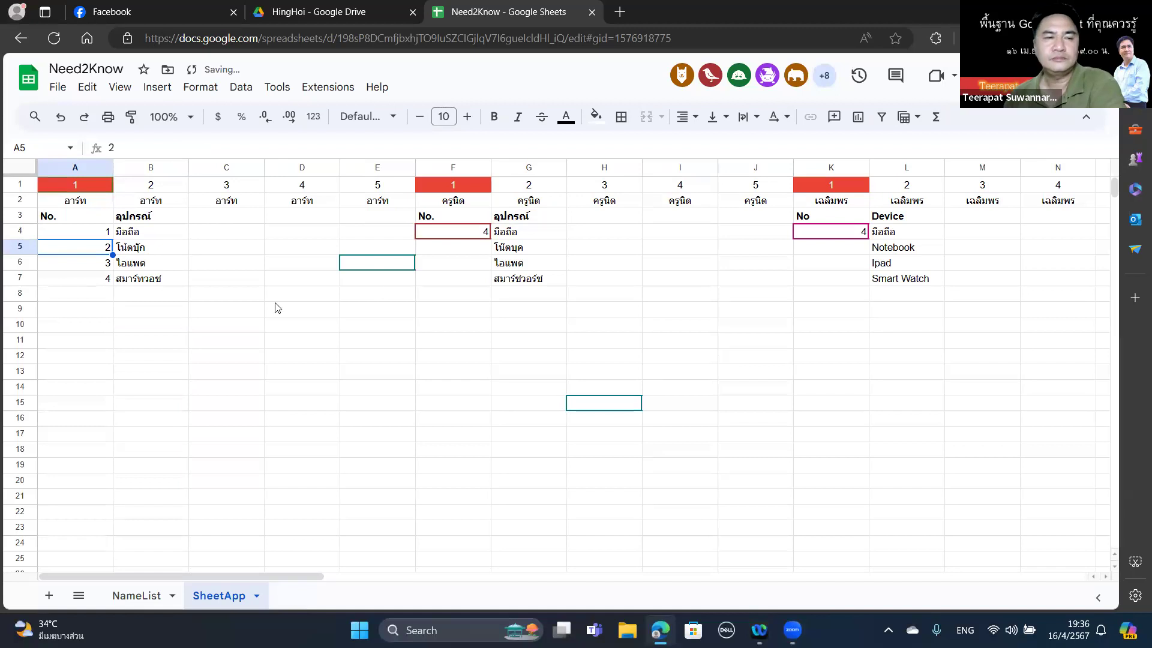
Center the contents of column A horizontally and narrow the column to fit the numbers.
{"action": "left_click", "coordinate": [70, 167]}
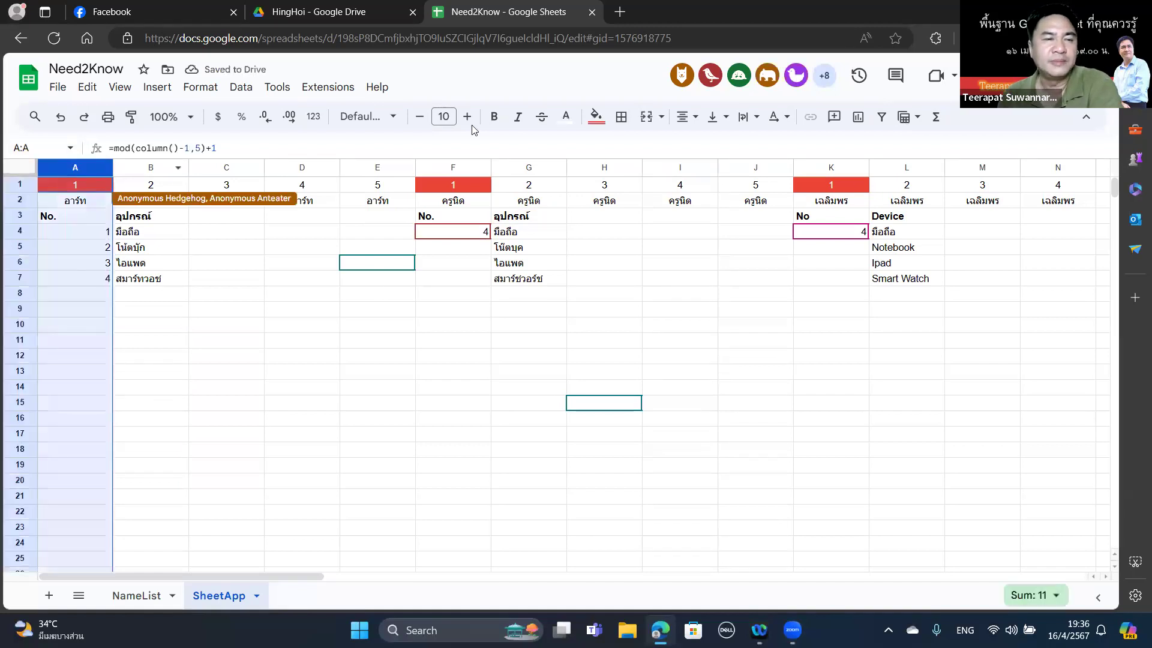
{"action": "left_click", "coordinate": [684, 117]}
{"action": "left_click", "coordinate": [707, 148]}
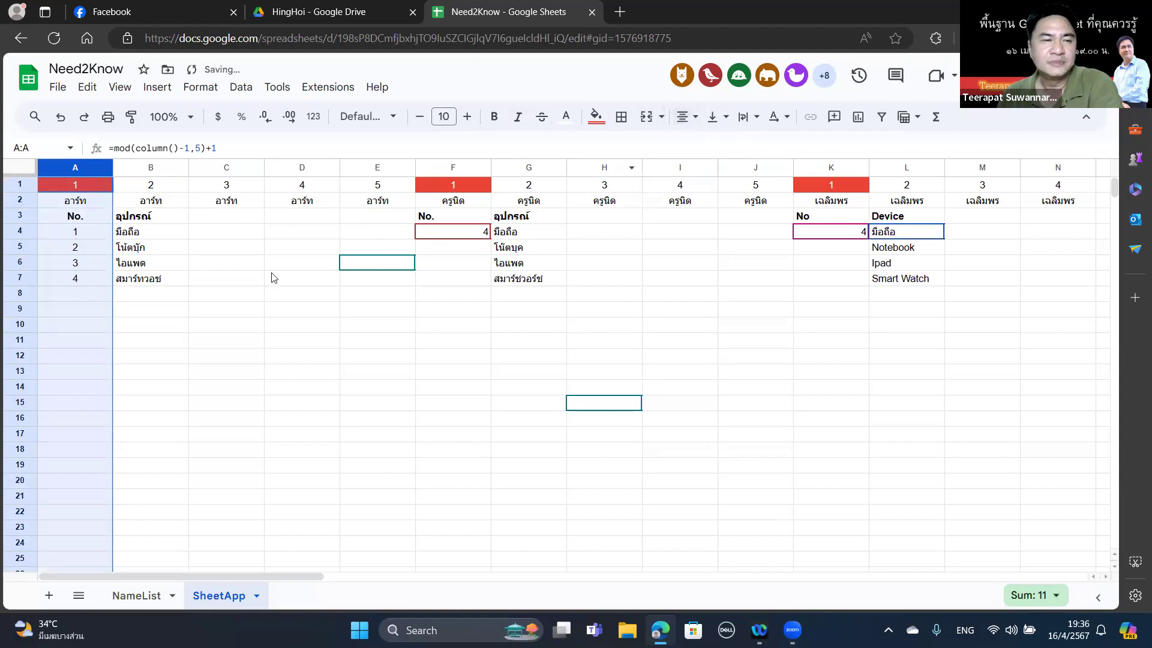
{"action": "left_click_drag", "start_coordinate": [114, 168], "coordinate": [84, 169]}
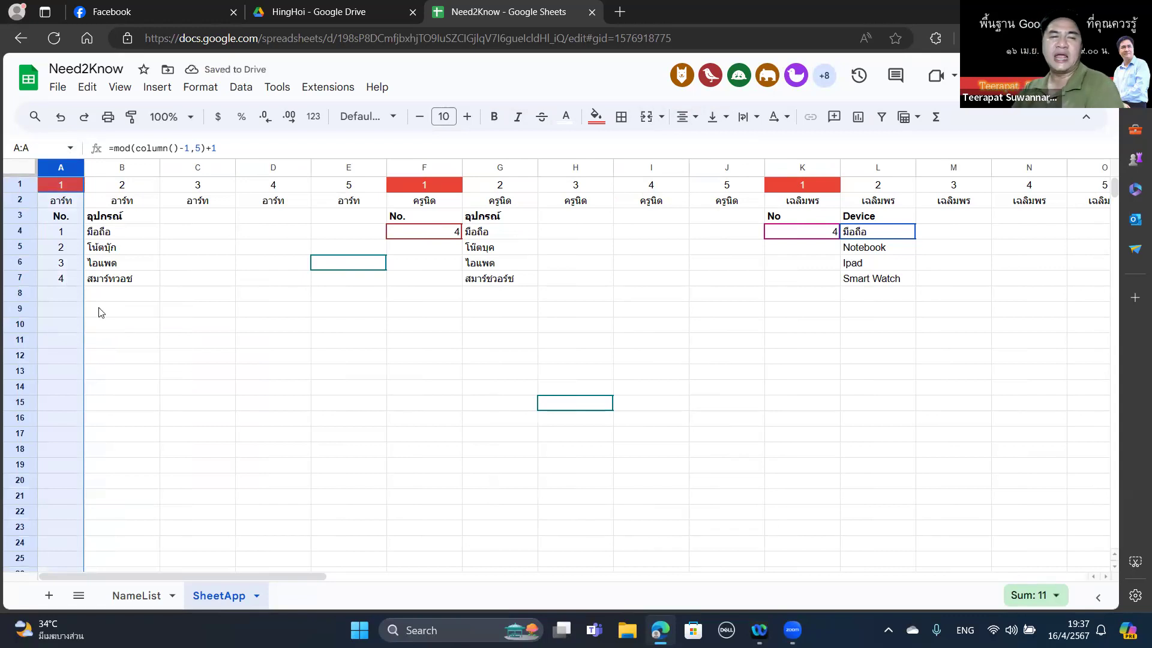
Compare the contents of A4 with the generated number cells below it in the No. column.
{"action": "left_click", "coordinate": [62, 234]}
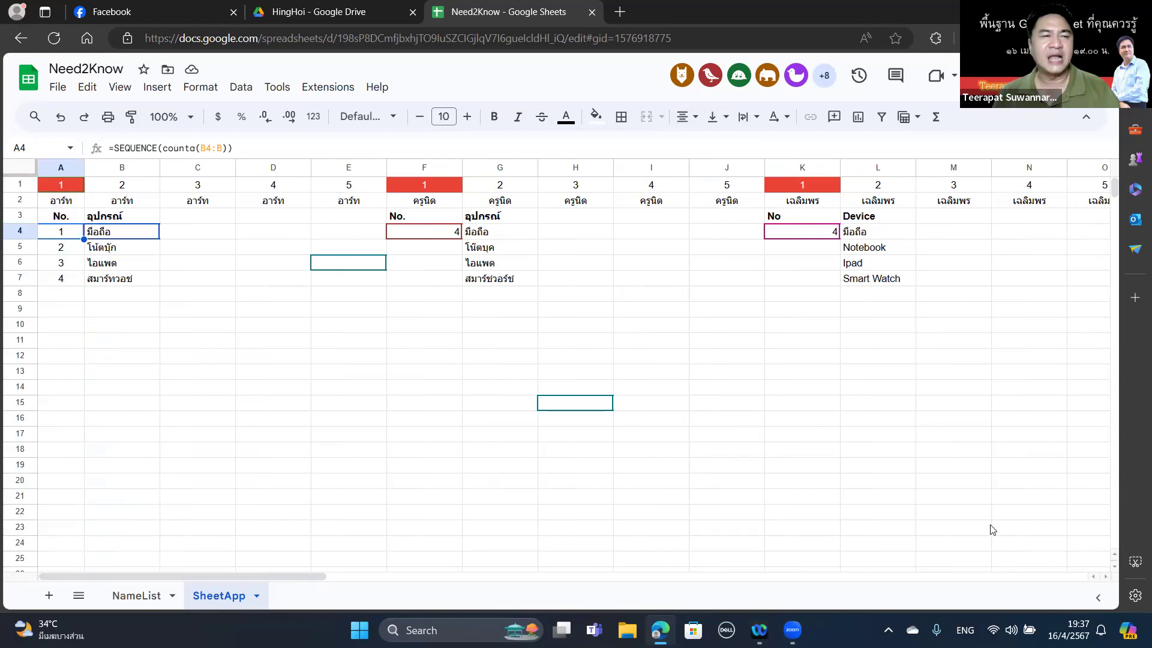
{"action": "key", "text": "Down"}
{"action": "key", "text": "Down"}
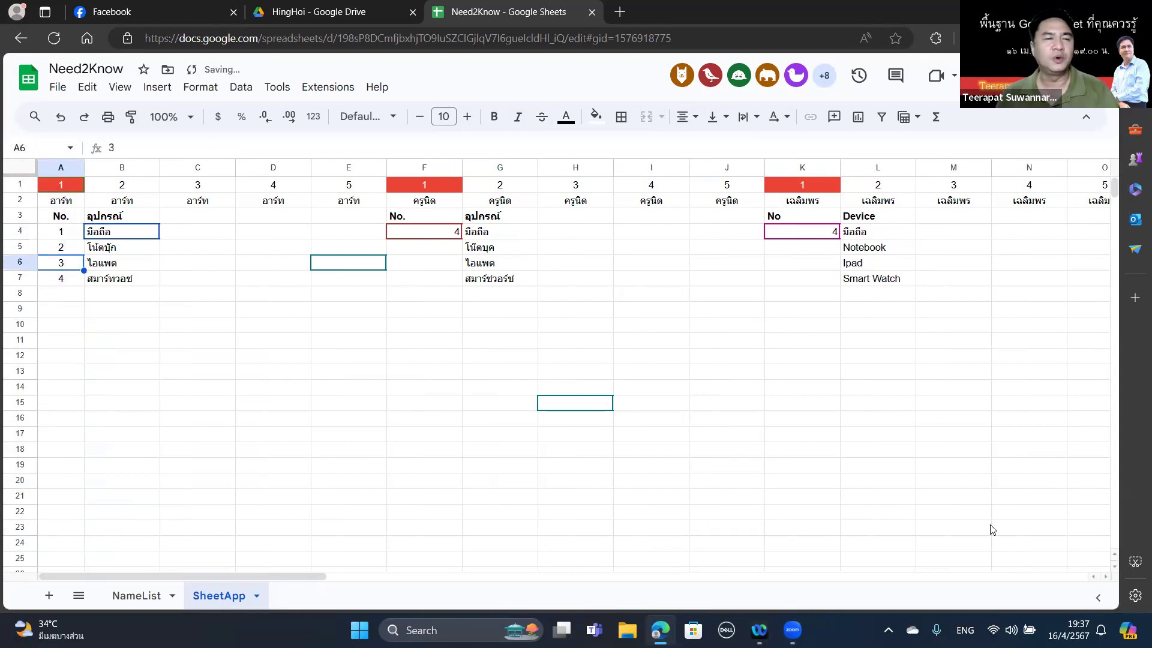
{"action": "key", "text": "Down"}
{"action": "key", "text": "Down"}
{"action": "key", "text": "Up"}
{"action": "key", "text": "Up"}
{"action": "key", "text": "Up"}
{"action": "key", "text": "Down"}
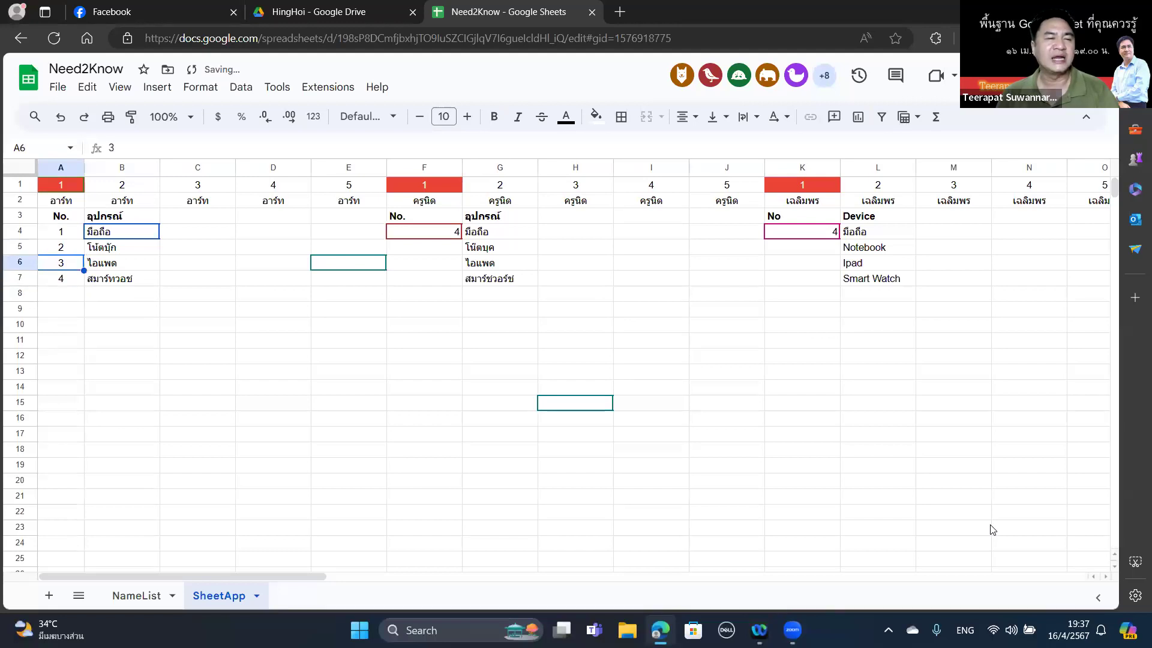
{"action": "key", "text": "Down"}
{"action": "key", "text": "Up"}
{"action": "key", "text": "Up"}
{"action": "key", "text": "Up"}
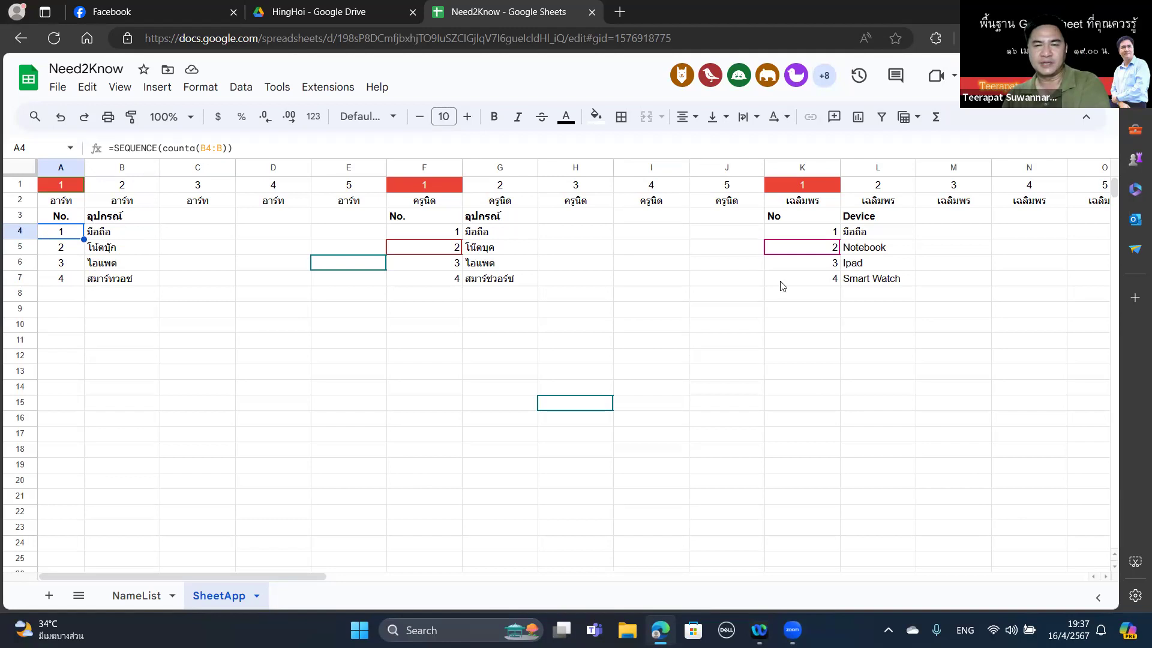
Check the numbering entries in K4, F4 and U4 of the other participants' blocks.
{"action": "left_click", "coordinate": [810, 235]}
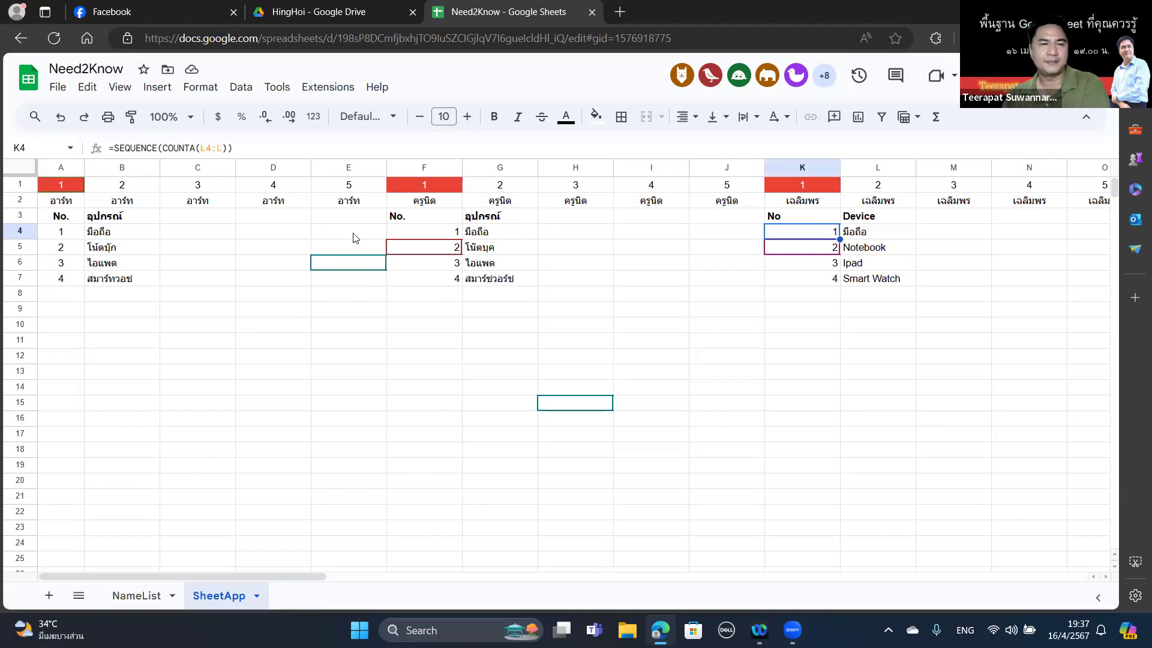
{"action": "left_click", "coordinate": [438, 236]}
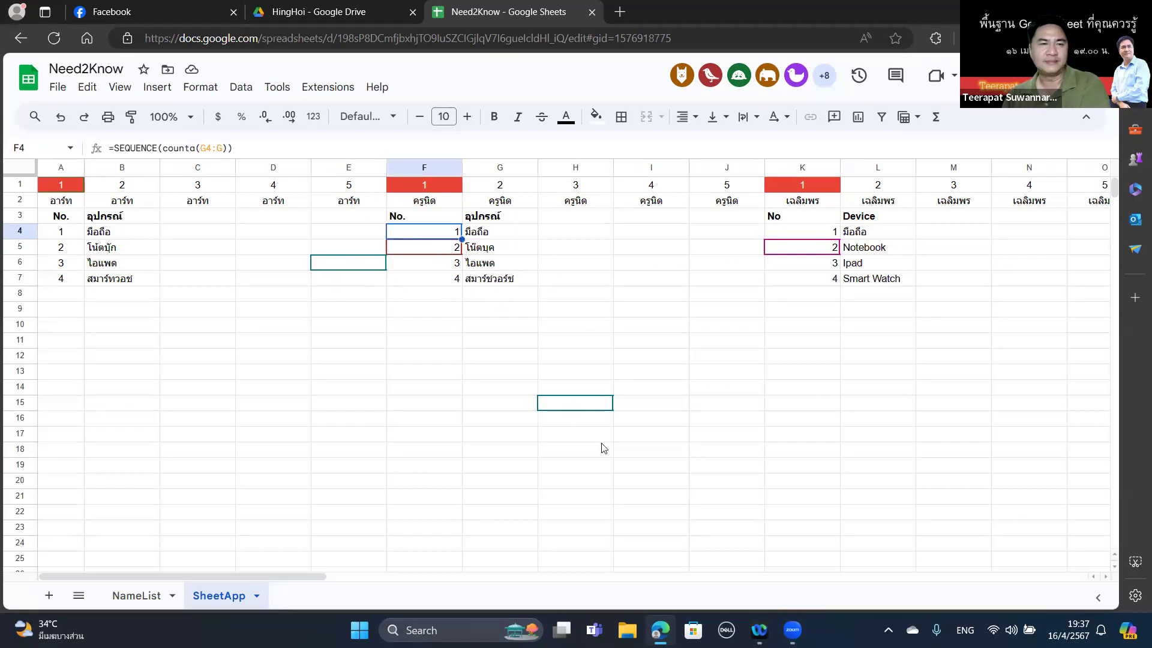
{"action": "left_click_drag", "start_coordinate": [313, 571], "coordinate": [581, 585]}
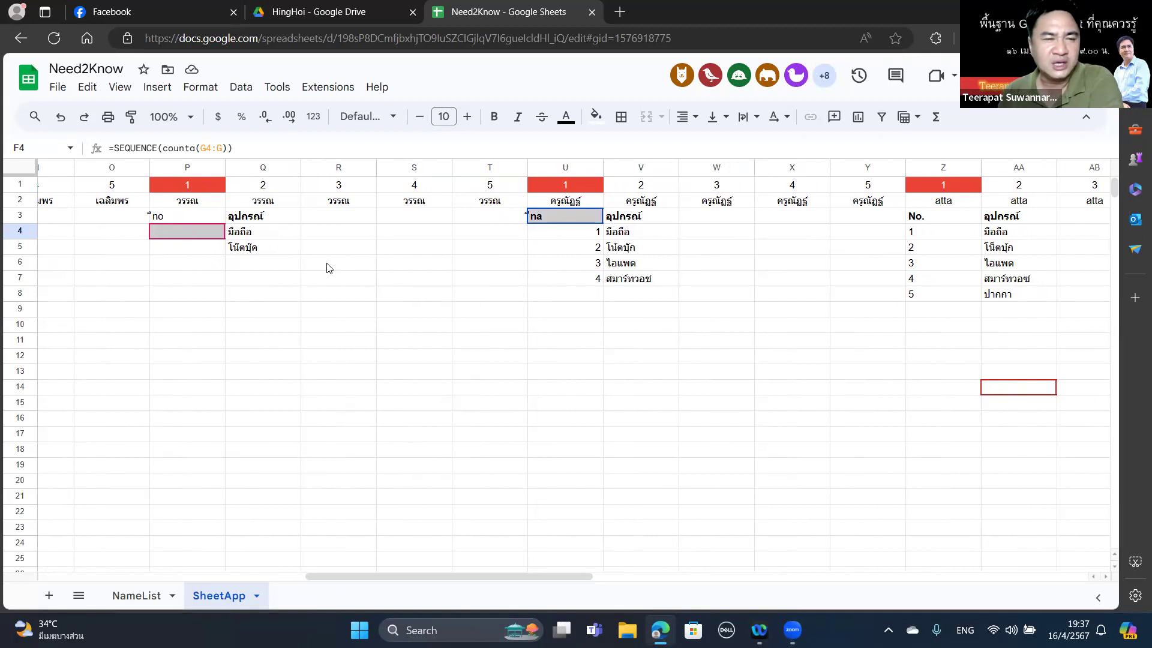
{"action": "left_click", "coordinate": [571, 234]}
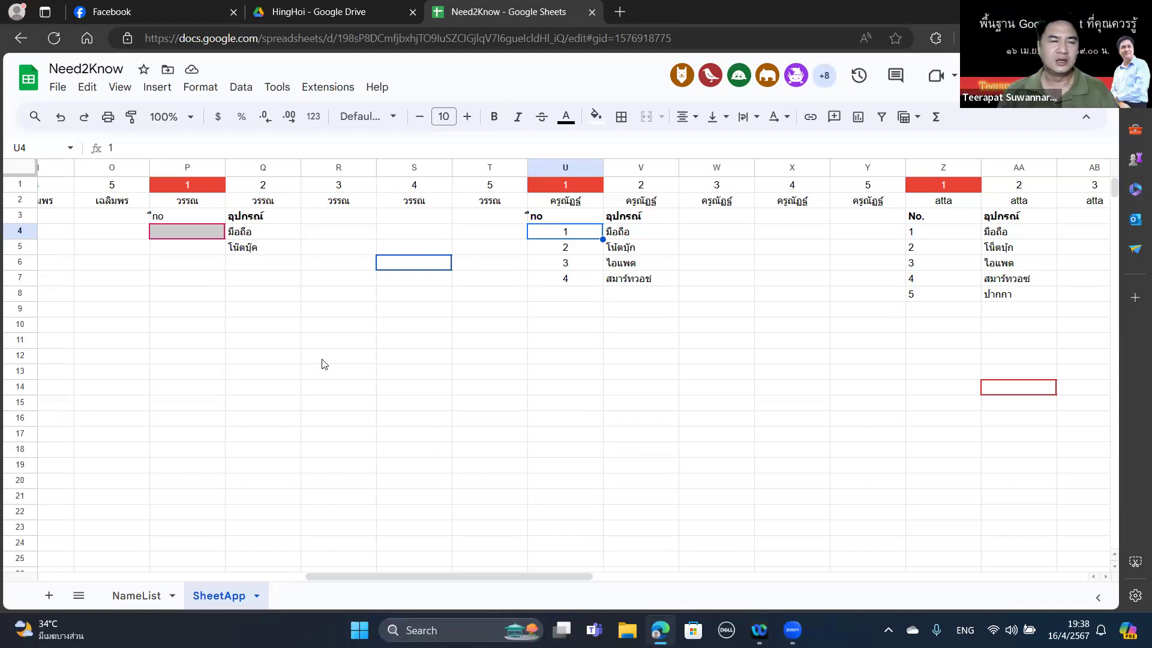
Enter the range Q4:Q as plain text in R4, beside the two-item device list.
{"action": "left_click", "coordinate": [355, 238]}
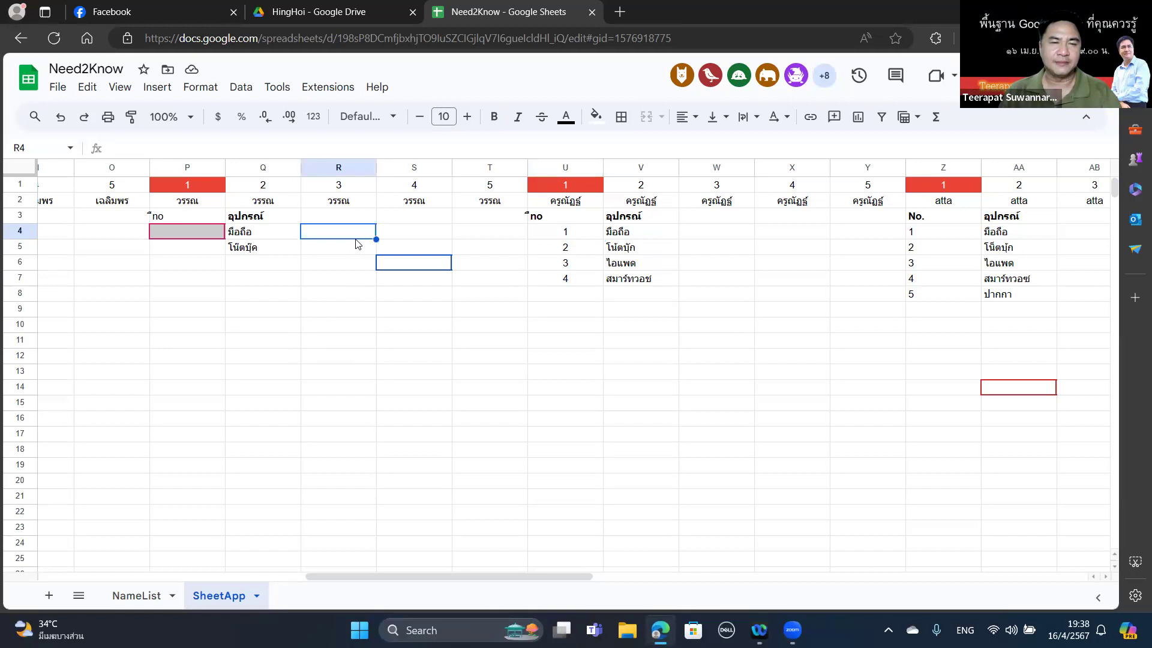
{"action": "type", "text": "Q4:"}
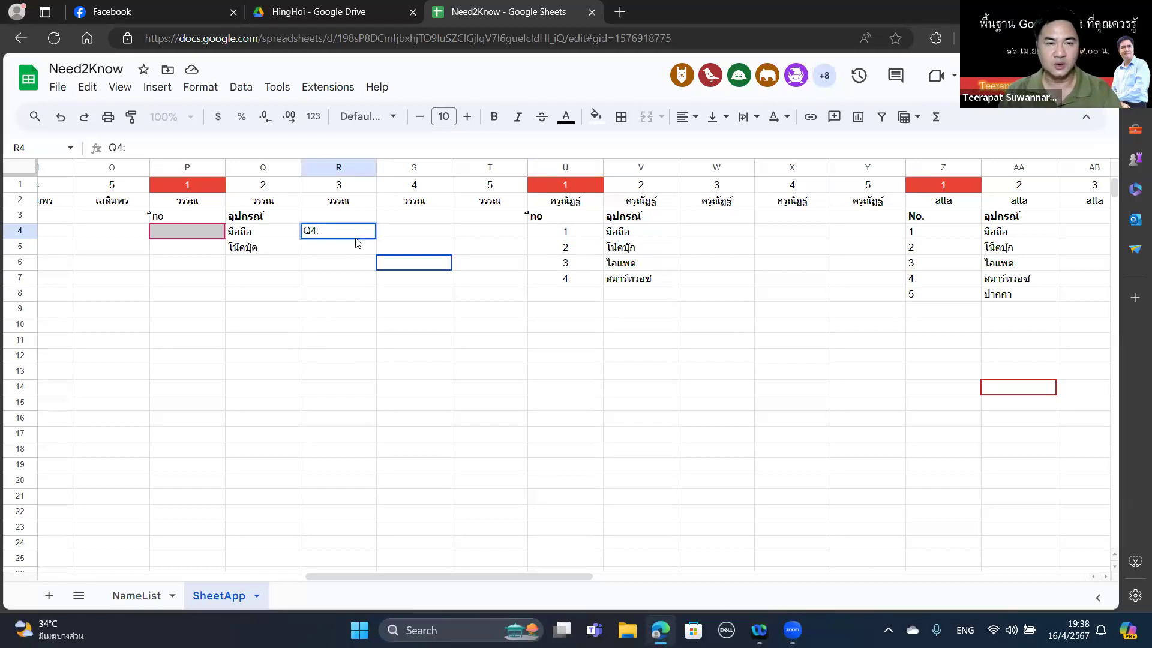
{"action": "type", "text": "Q"}
{"action": "key", "text": "Return"}
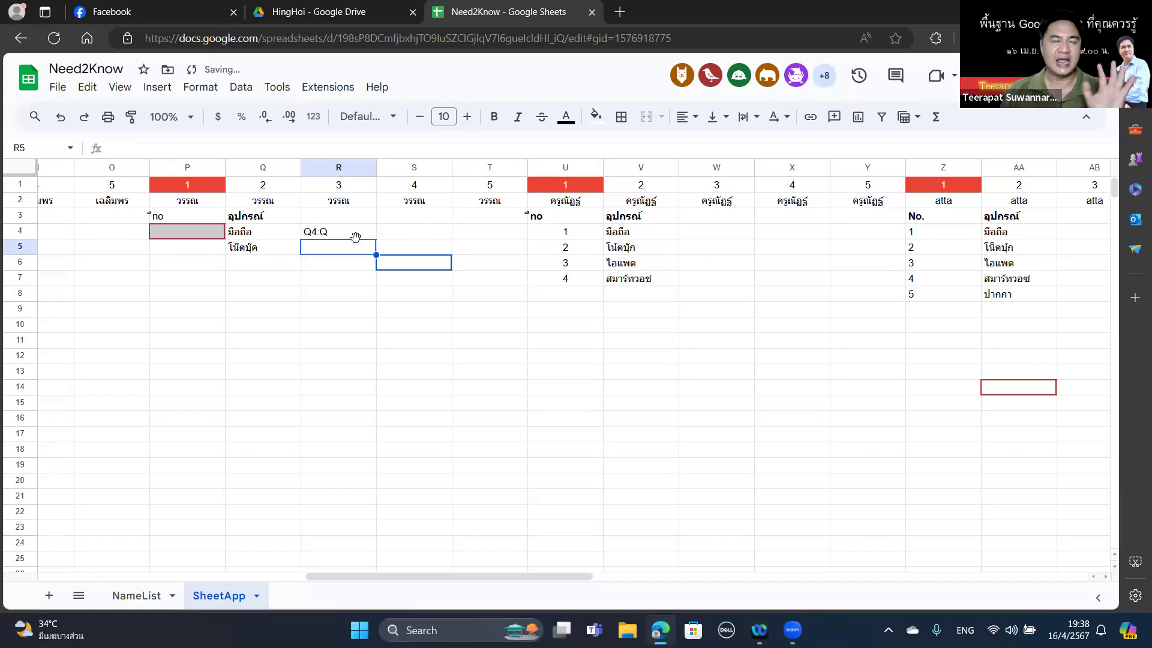
Add the parentheses and function name around the range in R4 so the text reads counta(Q4:Q).
{"action": "double_click", "coordinate": [355, 231]}
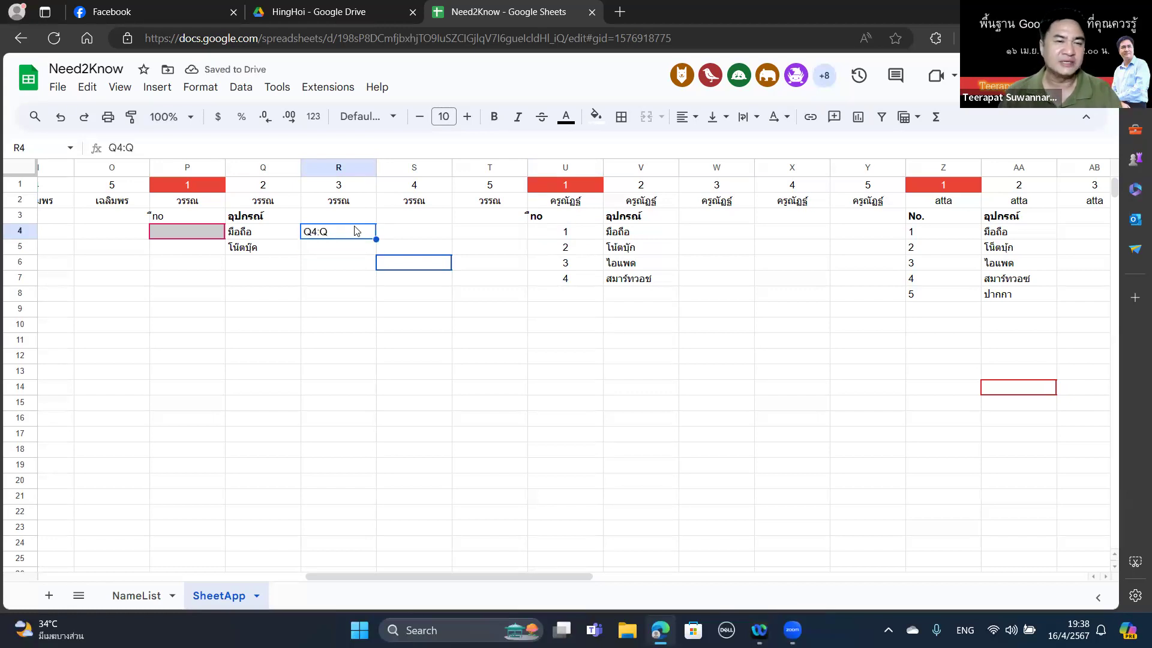
{"action": "type", "text": ")"}
{"action": "left_click", "coordinate": [303, 231]}
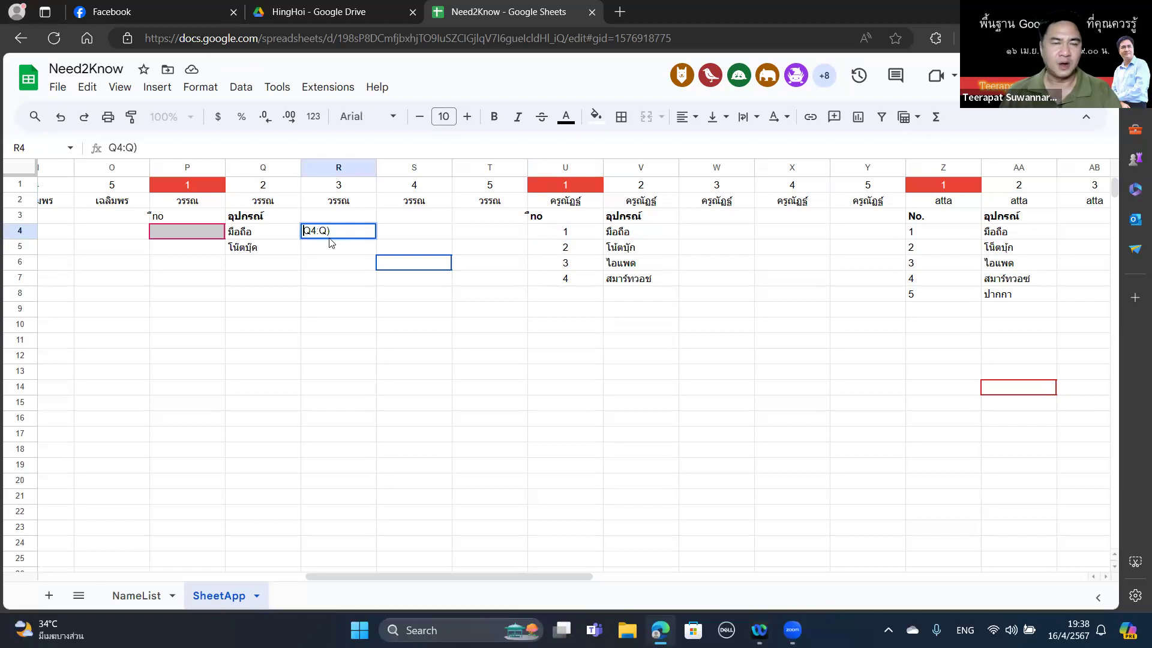
{"action": "type", "text": "("}
{"action": "type", "text": "counta"}
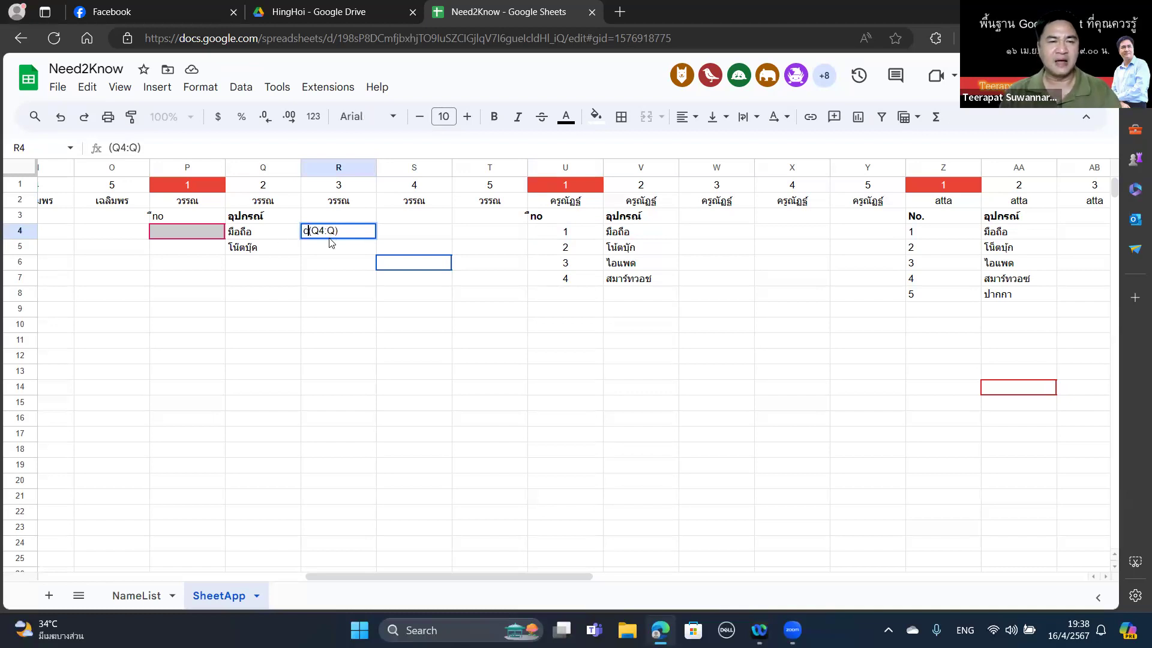
{"action": "key", "text": "Return"}
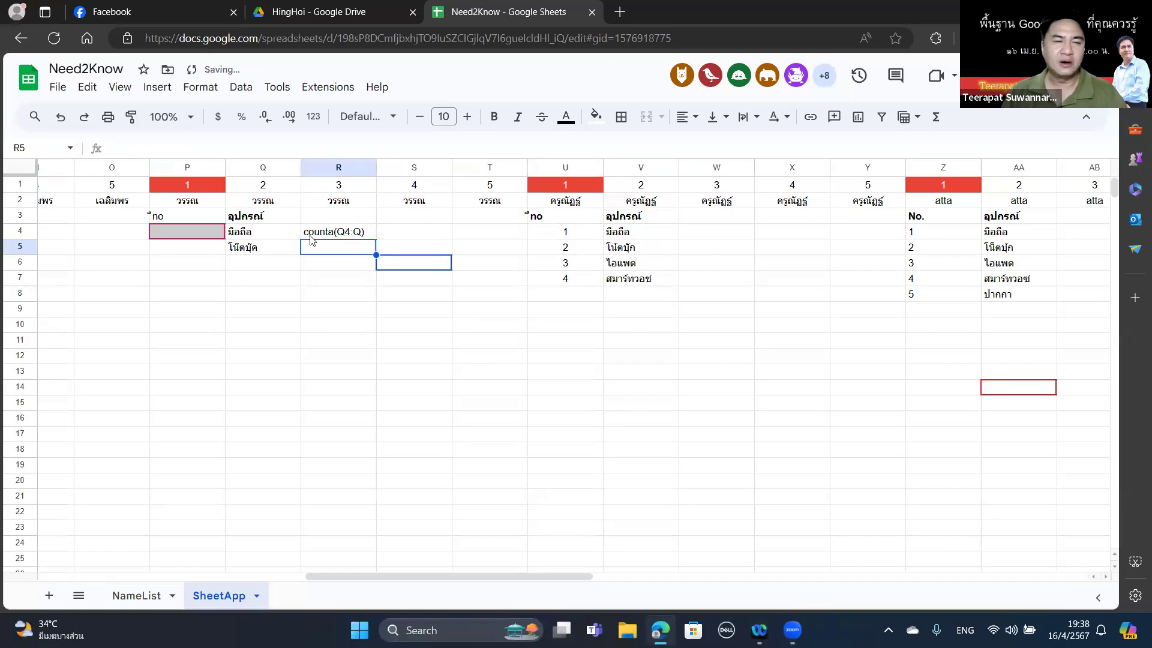
Turn the R4 text into the working formula =counta(Q4:Q) and dismiss the suggested autofill.
{"action": "left_click", "coordinate": [306, 238]}
{"action": "double_click", "coordinate": [305, 233]}
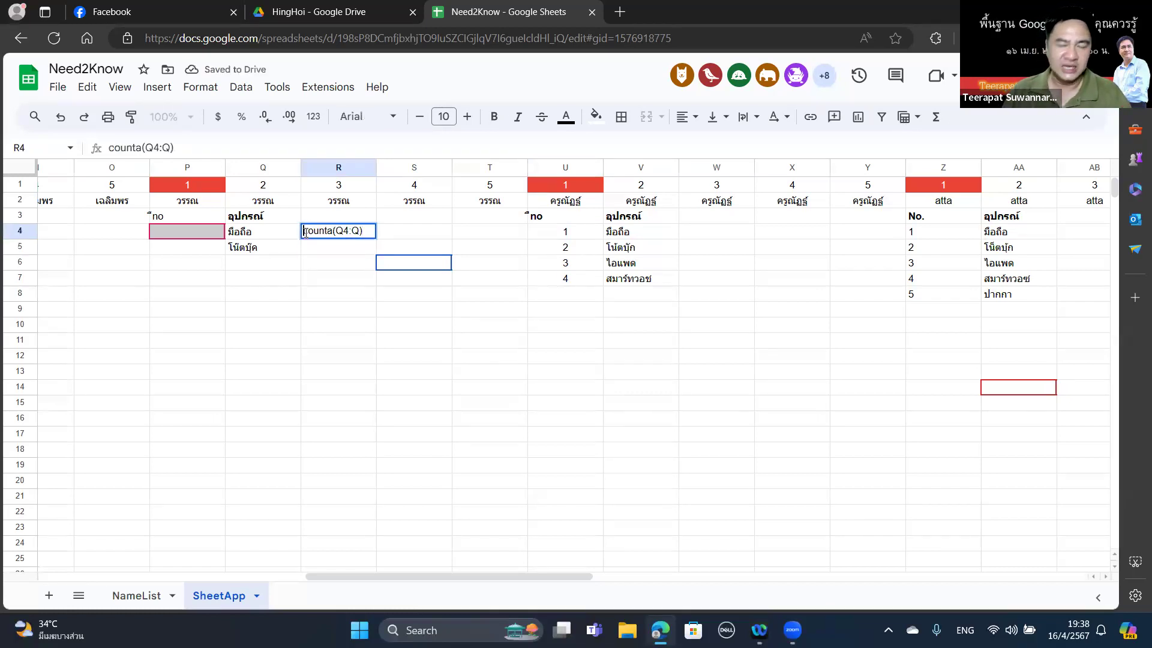
{"action": "type", "text": "="}
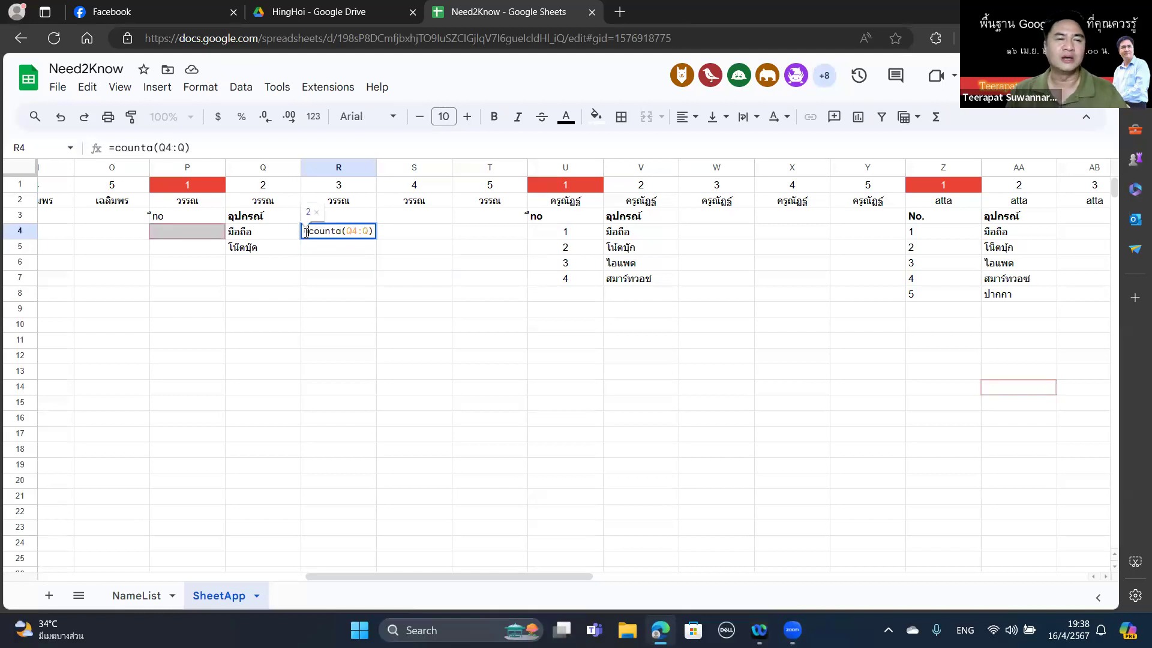
{"action": "key", "text": "Return"}
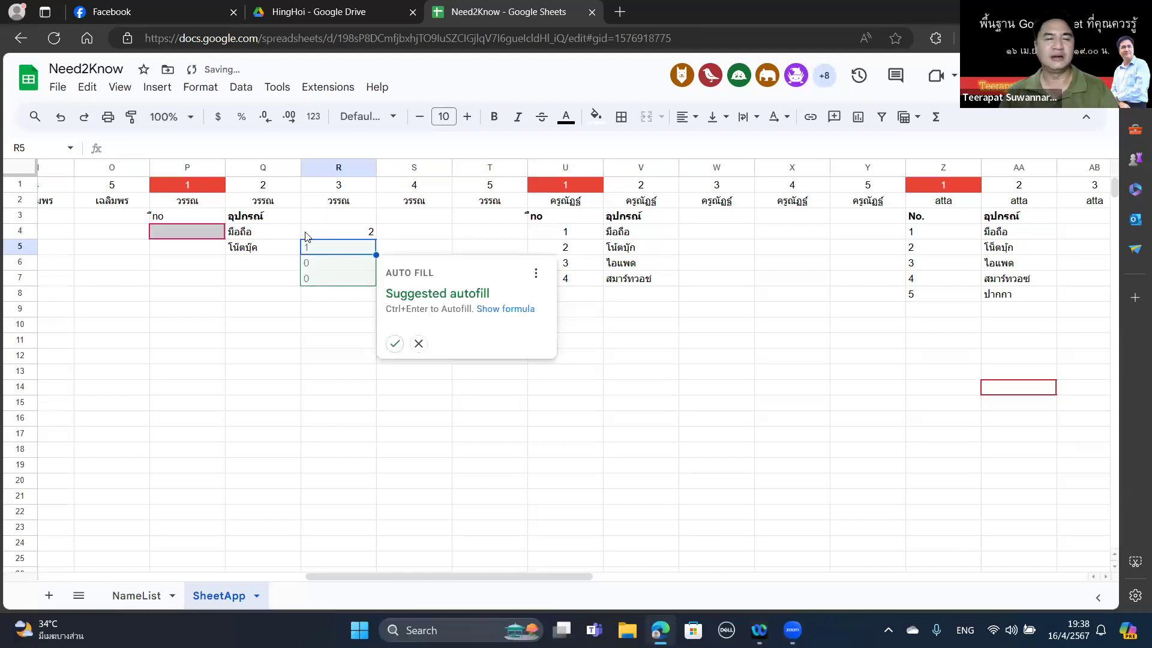
{"action": "left_click", "coordinate": [418, 344]}
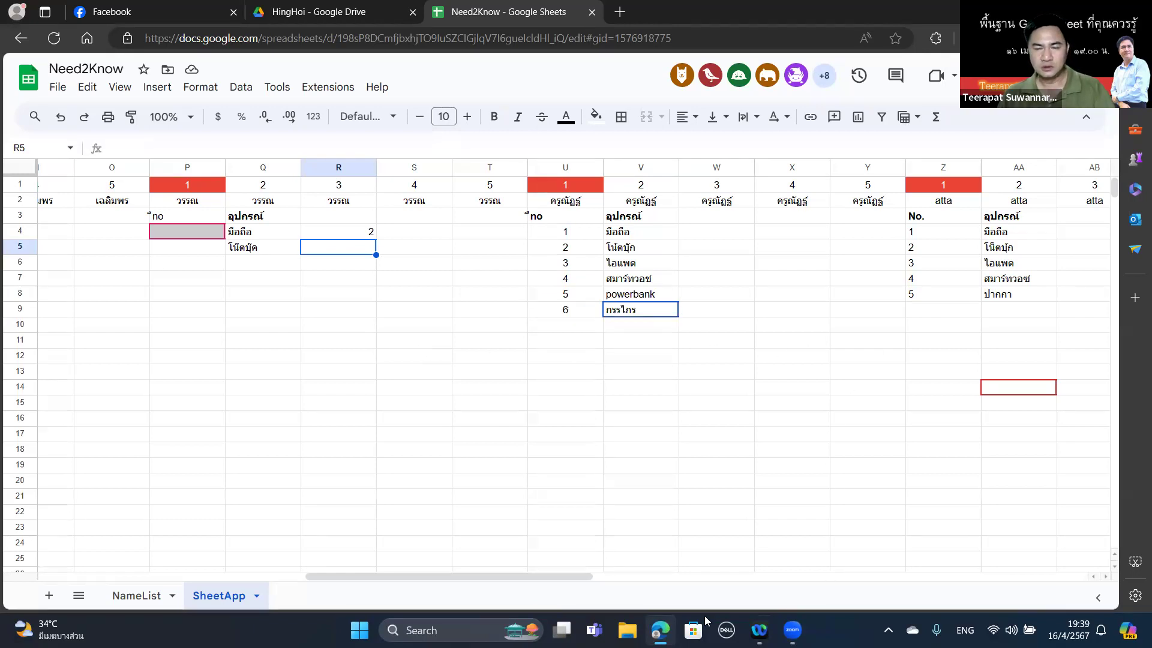
Check the formula in AT4 of the last participant's block and look over the neighbouring numbered lists.
{"action": "left_click_drag", "start_coordinate": [567, 578], "coordinate": [1096, 597]}
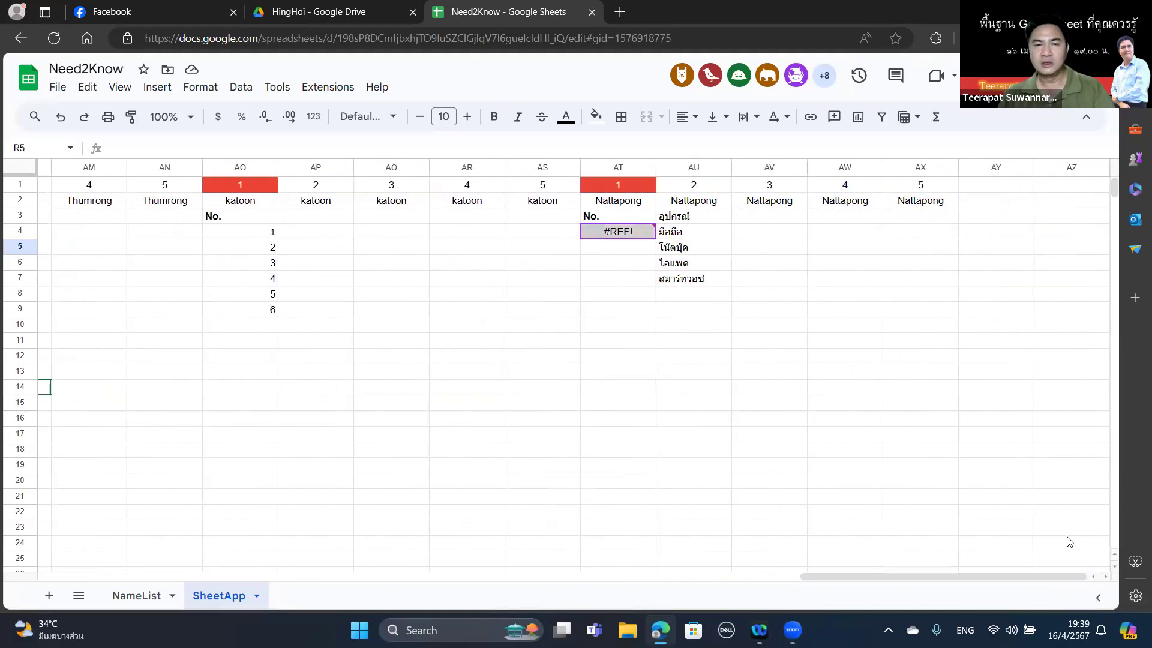
{"action": "left_click", "coordinate": [629, 231]}
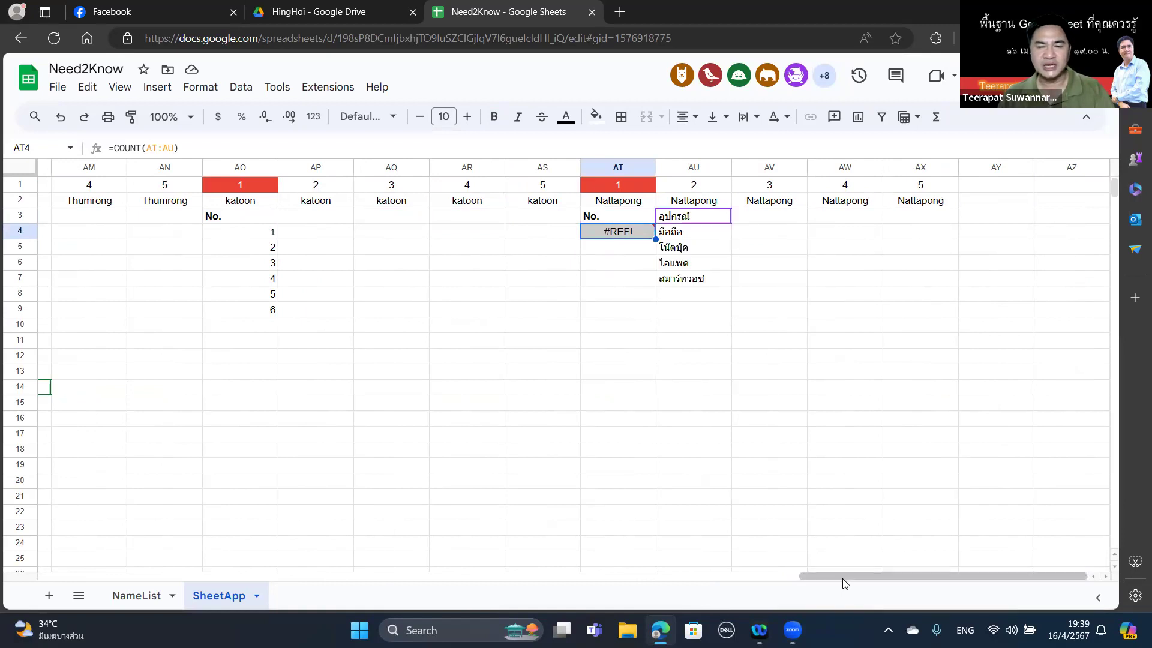
{"action": "scroll", "coordinate": [625, 557], "scroll_direction": "left", "scroll_amount": 8}
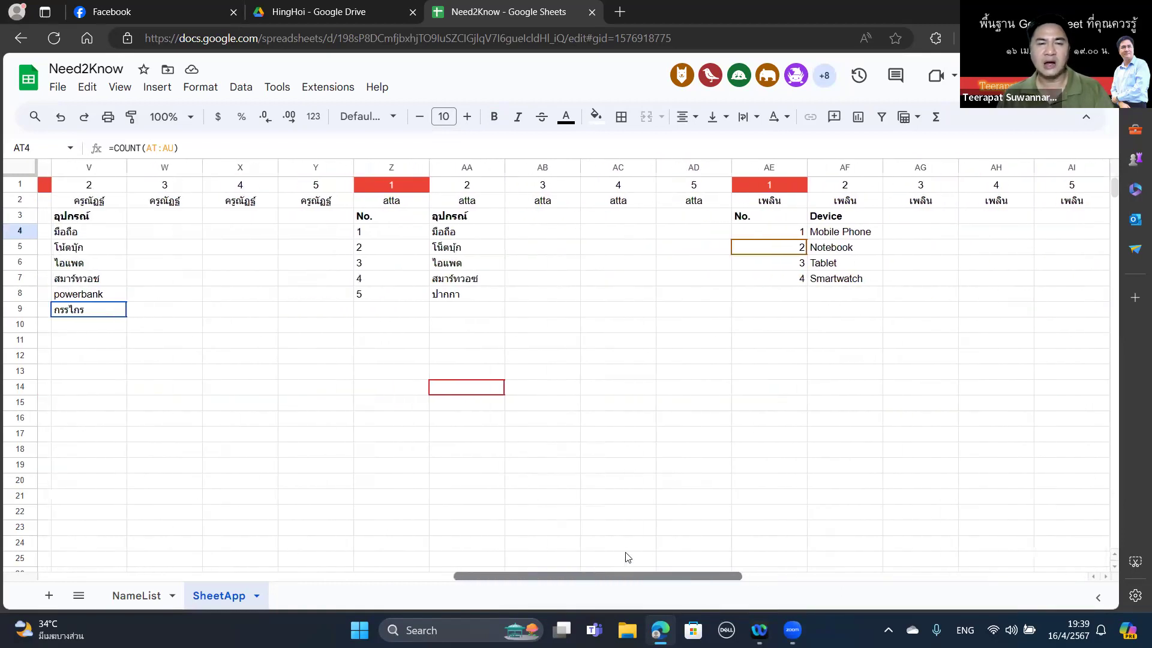
Look over the participants' numbered lists and examine the formulas in P4 and R4 beside the two-item device list.
{"action": "scroll", "coordinate": [625, 556], "scroll_direction": "left", "scroll_amount": 2}
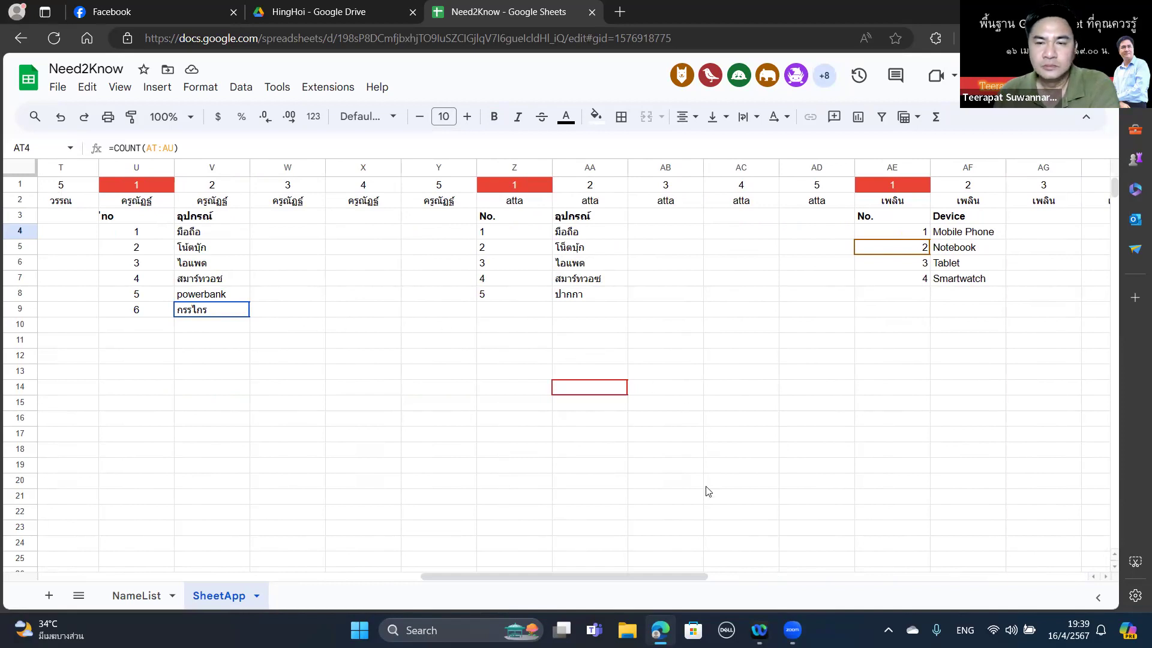
{"action": "scroll", "coordinate": [631, 581], "scroll_direction": "right", "scroll_amount": 1}
{"action": "scroll", "coordinate": [631, 580], "scroll_direction": "right", "scroll_amount": 10}
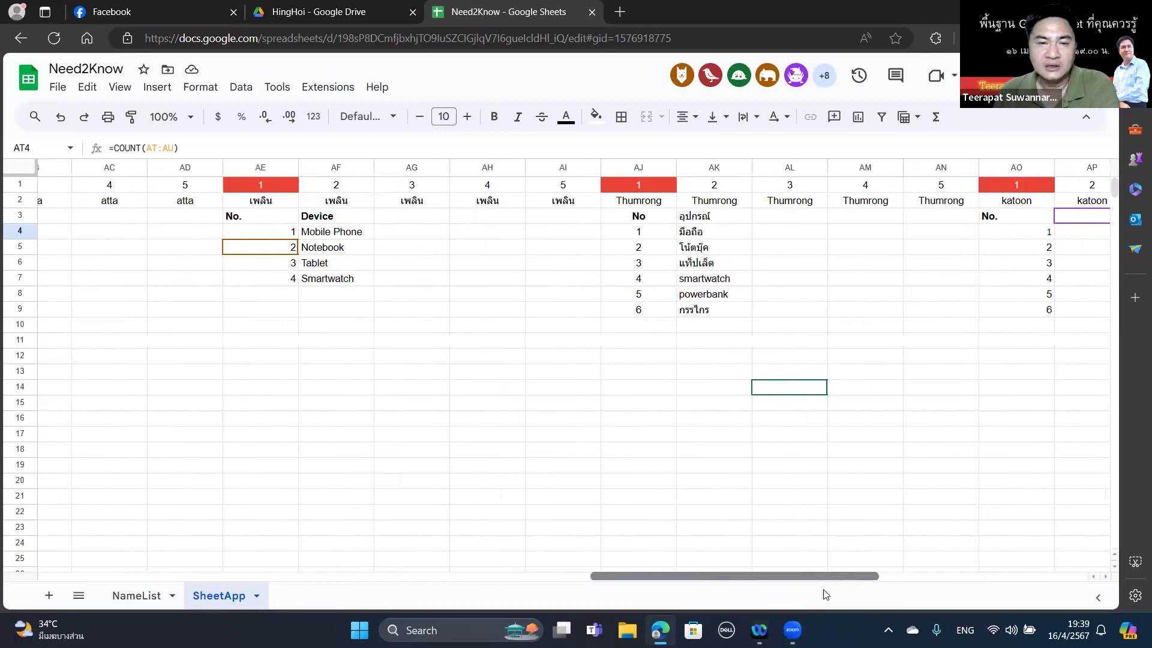
{"action": "left_click_drag", "start_coordinate": [851, 591], "coordinate": [477, 557]}
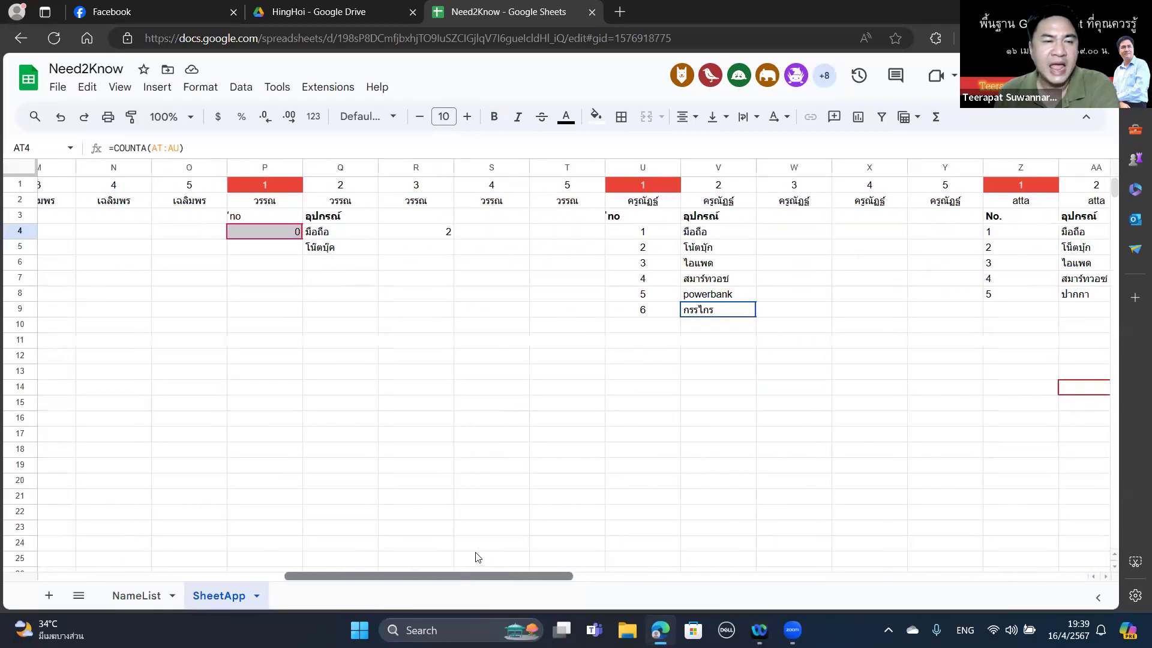
{"action": "left_click", "coordinate": [264, 231]}
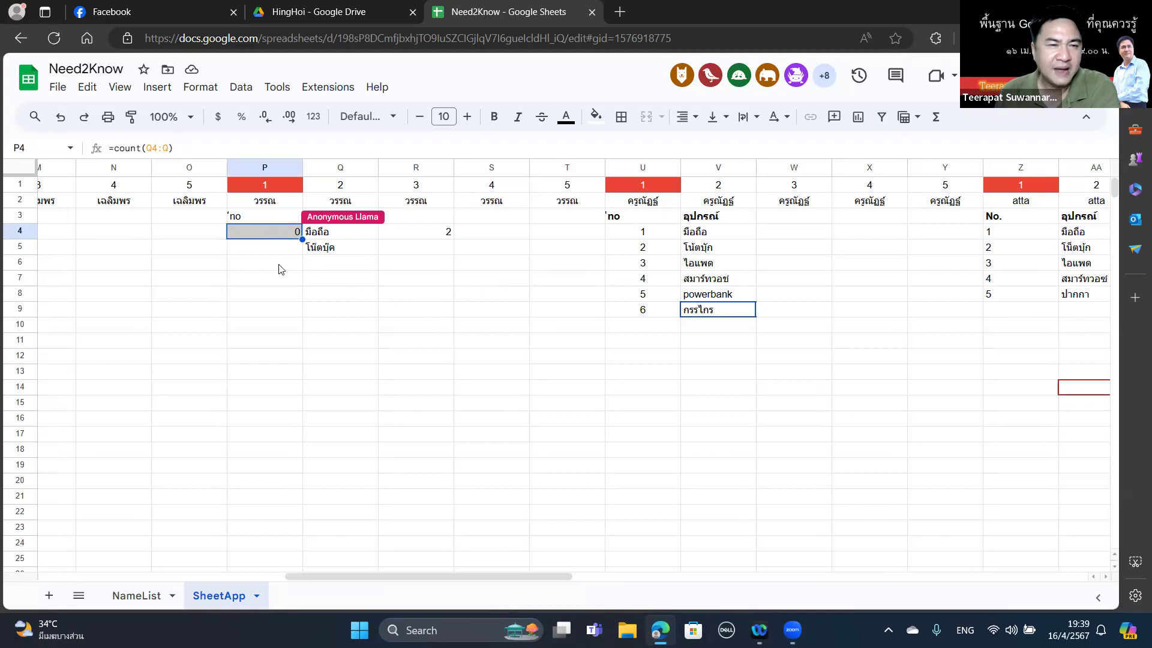
{"action": "left_click", "coordinate": [412, 352]}
{"action": "left_click", "coordinate": [440, 233]}
{"action": "double_click", "coordinate": [439, 232]}
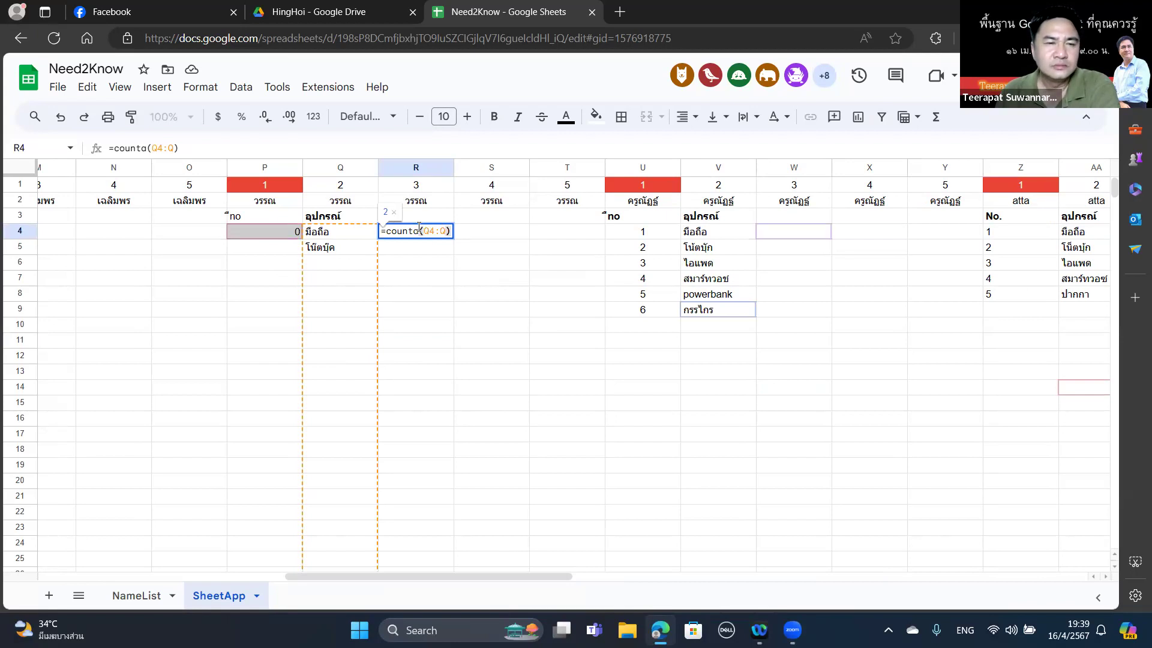
{"action": "left_click", "coordinate": [436, 345]}
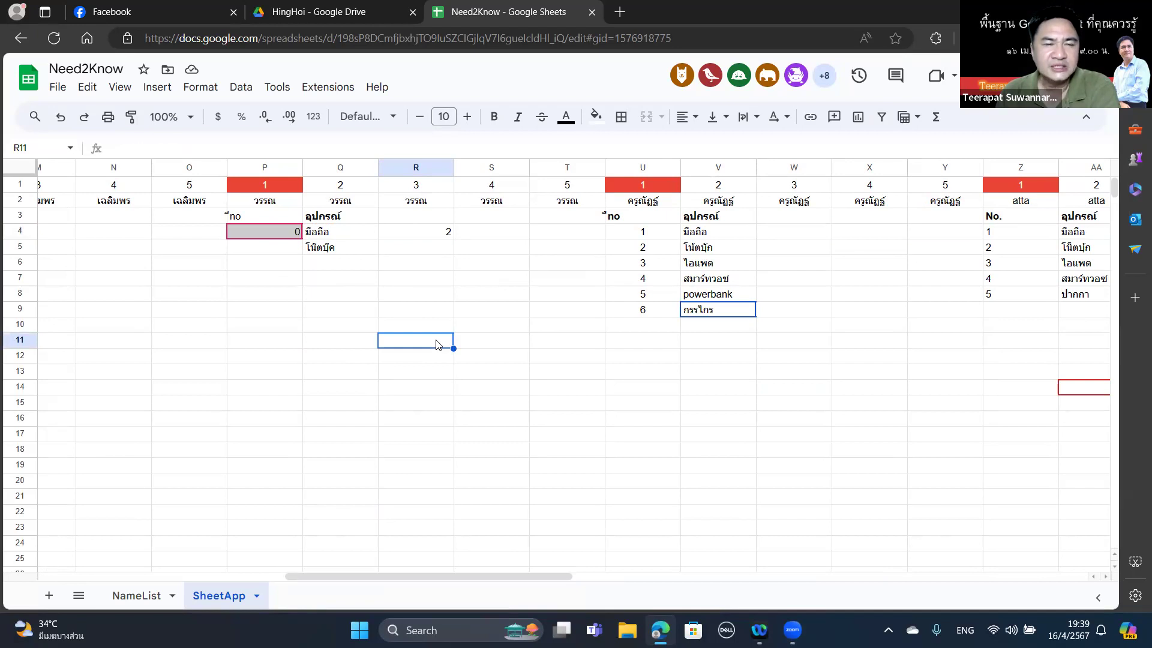
Enclose the counta function in R4 in an outer pair of parentheses so it reads =(counta(Q4:Q)).
{"action": "left_click", "coordinate": [420, 234]}
{"action": "double_click", "coordinate": [414, 234]}
{"action": "left_click_drag", "start_coordinate": [385, 234], "coordinate": [391, 234]}
{"action": "key", "text": "Left"}
{"action": "type", "text": "("}
{"action": "key", "text": "End"}
{"action": "type", "text": ")"}
{"action": "key", "text": "Left"}
{"action": "key", "text": "Left"}
{"action": "key", "text": "Left"}
{"action": "key", "text": "Left"}
{"action": "key", "text": "Left"}
{"action": "key", "text": "Left"}
{"action": "key", "text": "Left"}
{"action": "key", "text": "Left"}
{"action": "key", "text": "Left"}
{"action": "key", "text": "Left"}
{"action": "key", "text": "Left"}
{"action": "key", "text": "Left"}
{"action": "key", "text": "Left"}
{"action": "key", "text": "Left"}
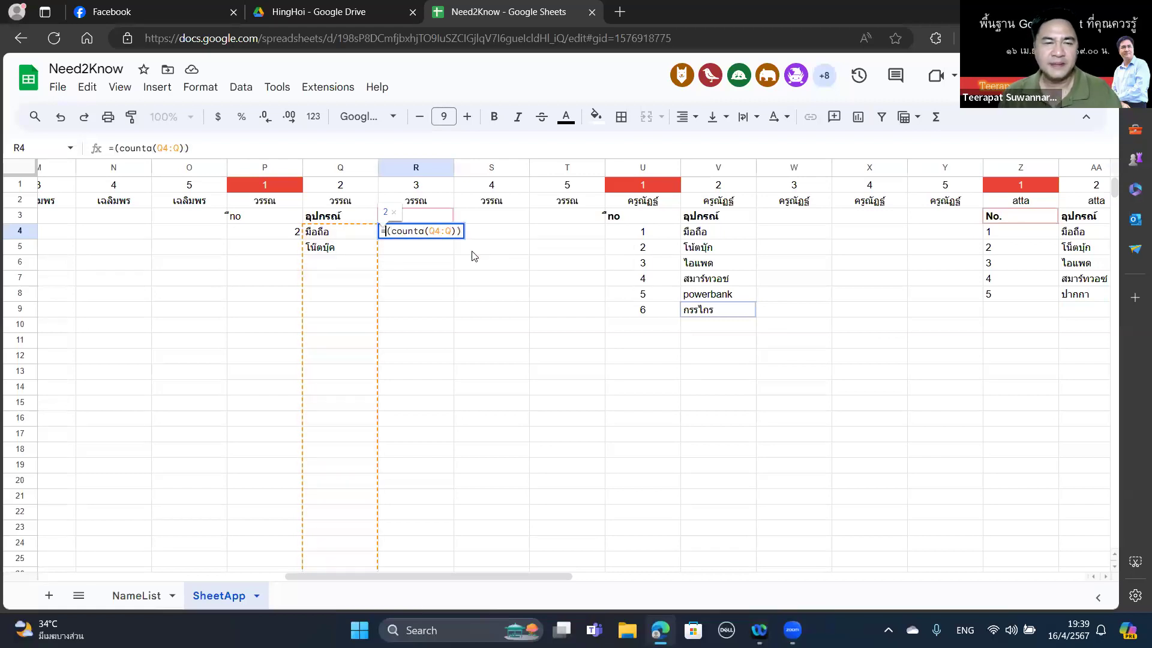
Add the SEQUENCE function before the outer parentheses in R4 to make =SEQUENCE(counta(Q4:Q)).
{"action": "type", "text": "s"}
{"action": "key", "text": "Tab"}
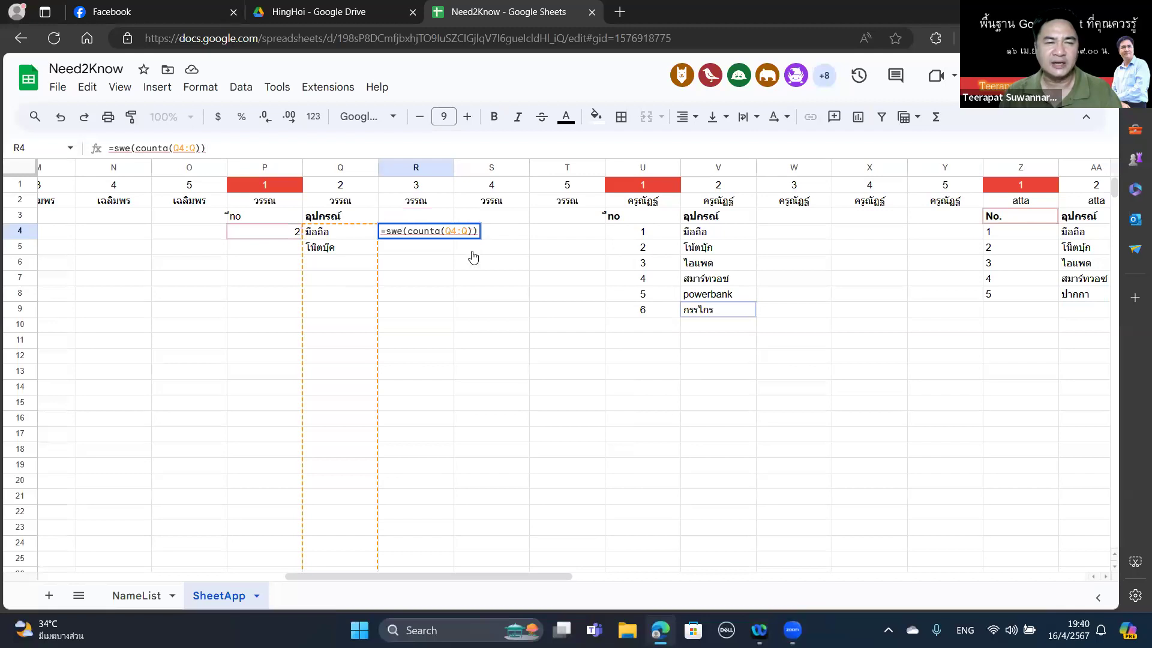
{"action": "key", "text": "BackSpace"}
{"action": "key", "text": "BackSpace"}
{"action": "type", "text": "eq"}
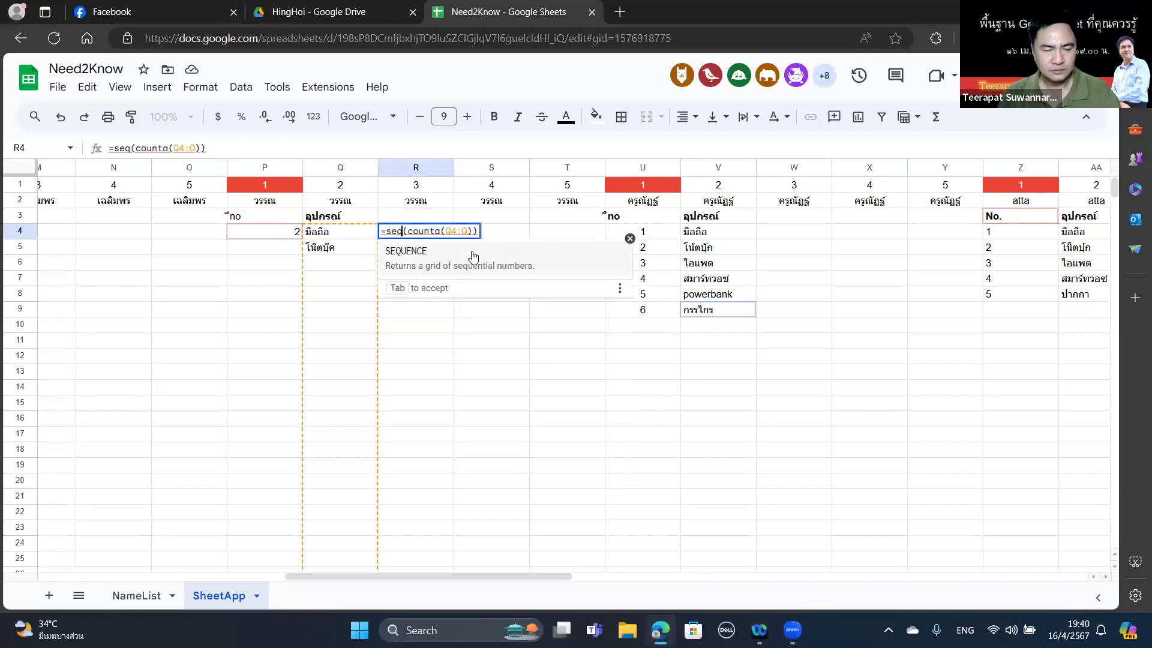
{"action": "key", "text": "Tab"}
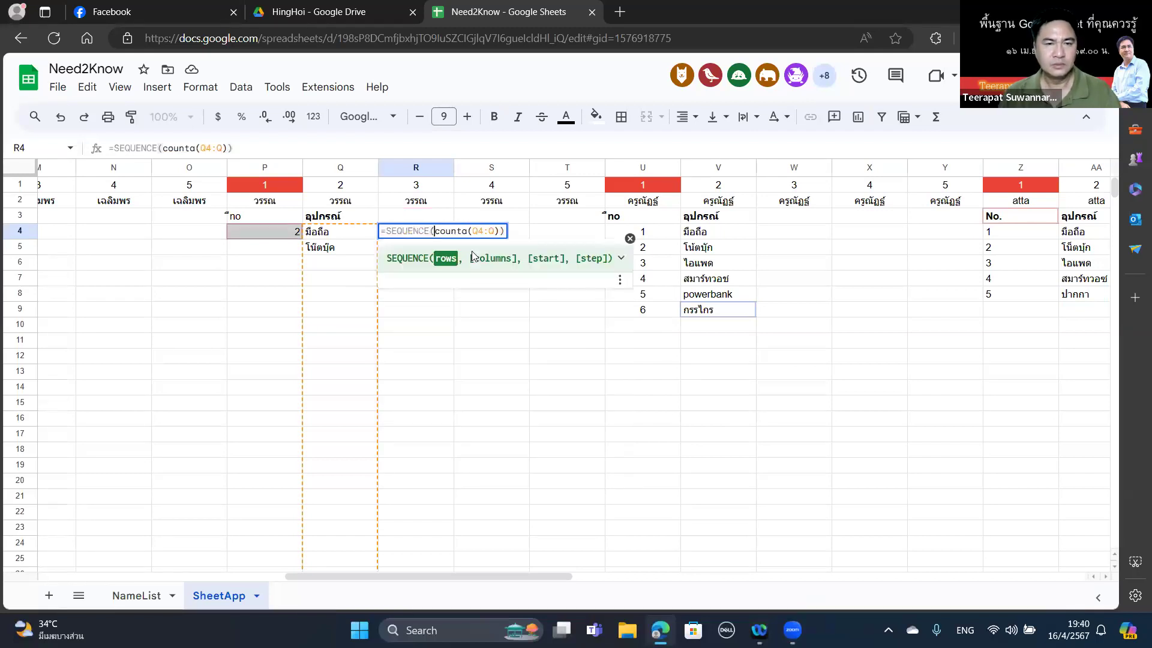
{"action": "key", "text": "Return"}
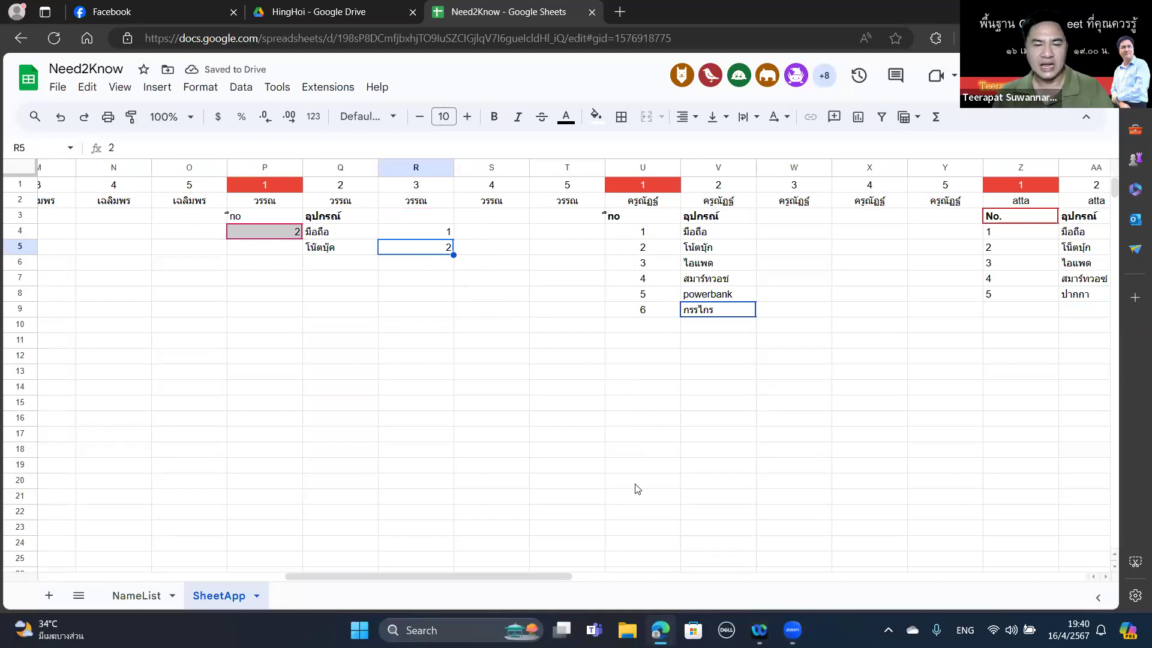
Examine the numbering formulas in AO4 and AT4 and look over the other participants' device lists.
{"action": "left_click_drag", "start_coordinate": [564, 577], "coordinate": [966, 574]}
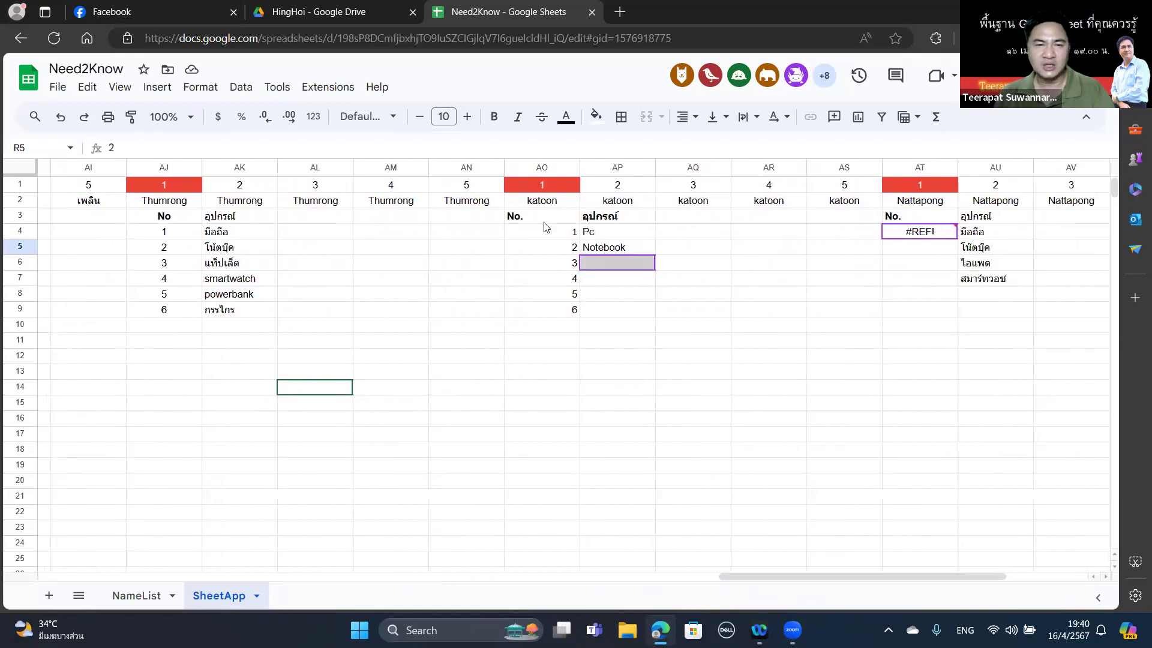
{"action": "left_click", "coordinate": [546, 232]}
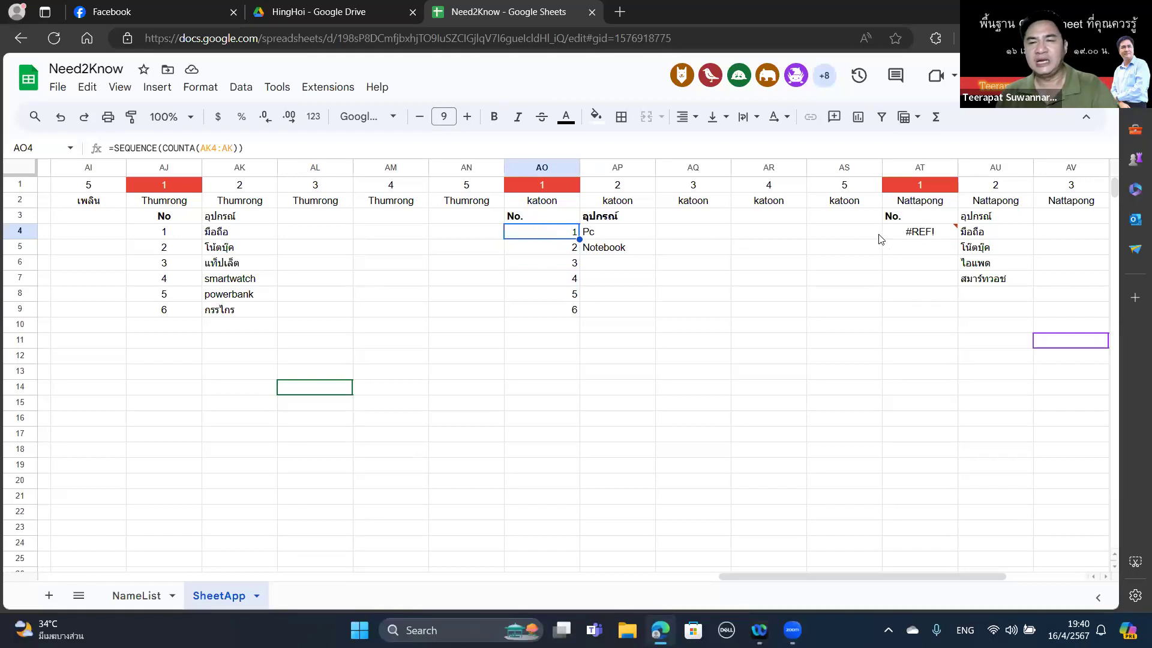
{"action": "left_click", "coordinate": [925, 234]}
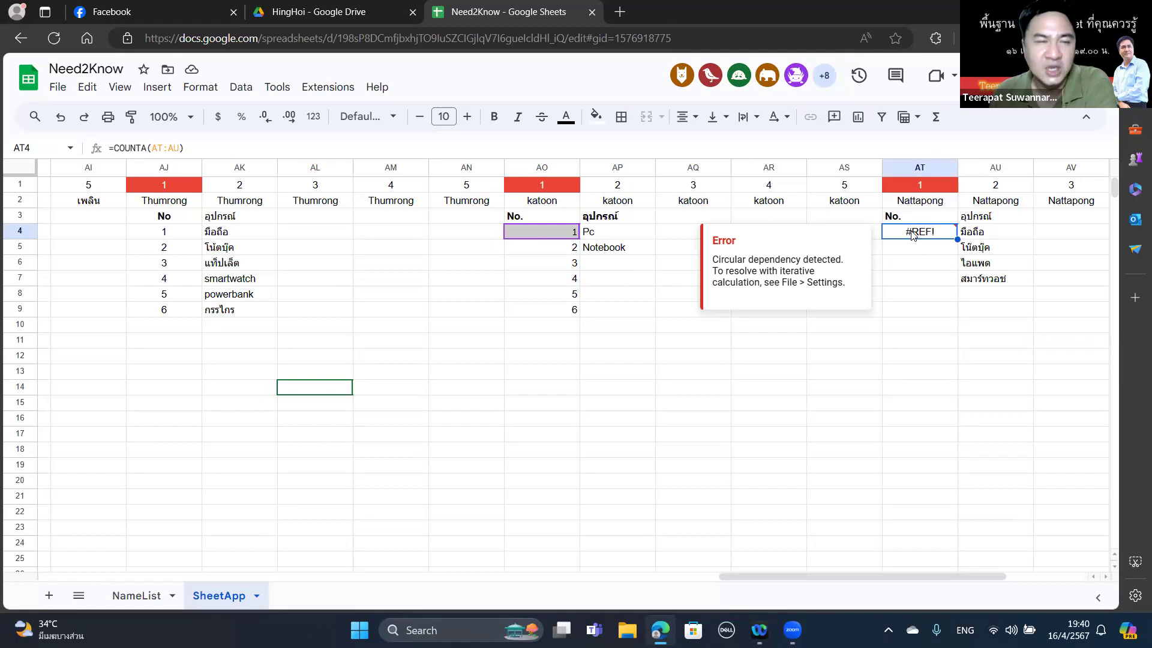
{"action": "left_click", "coordinate": [918, 312]}
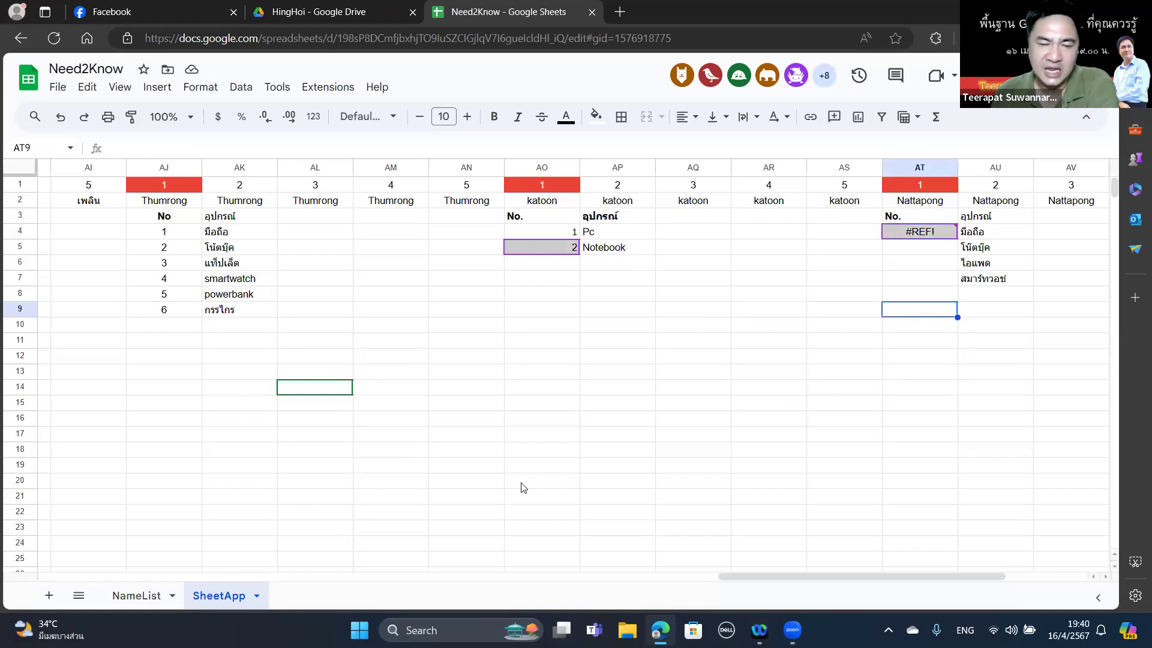
{"action": "left_click_drag", "start_coordinate": [739, 574], "coordinate": [580, 565]}
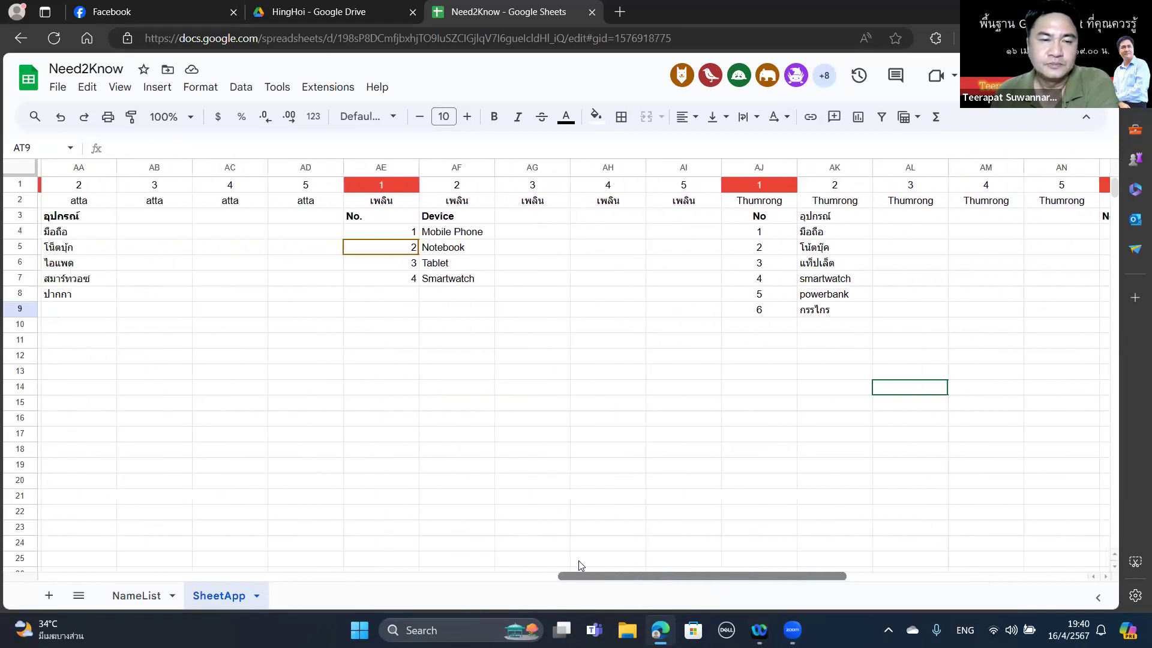
{"action": "scroll", "coordinate": [525, 557], "scroll_direction": "left", "scroll_amount": 9}
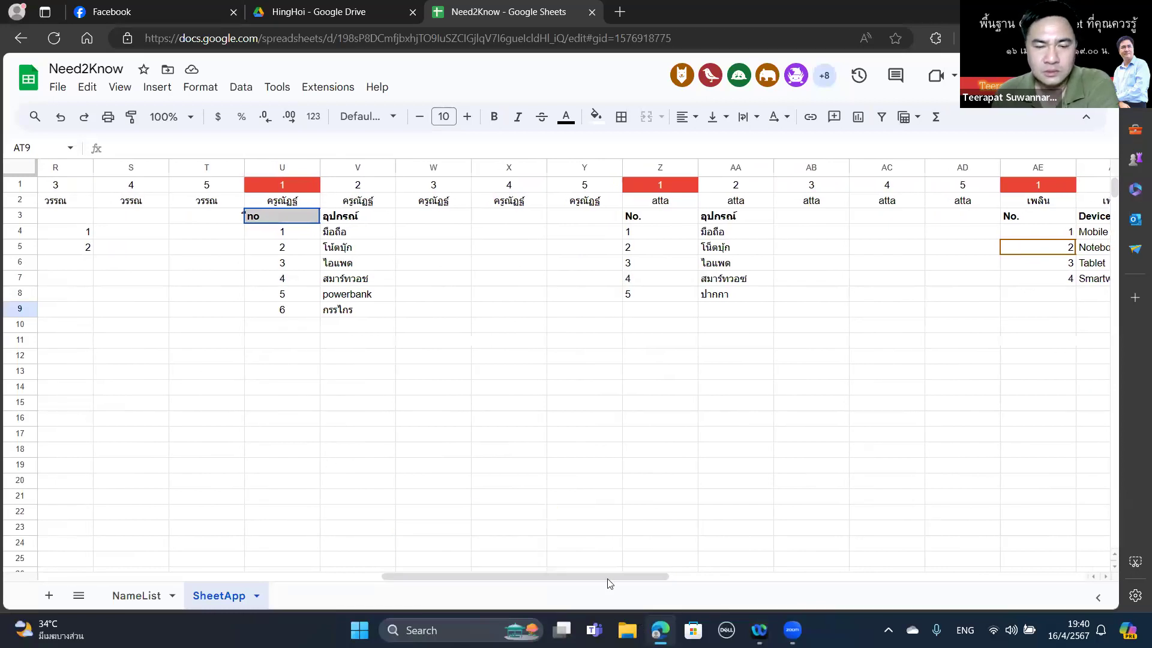
{"action": "left_click_drag", "start_coordinate": [573, 570], "coordinate": [482, 557]}
{"action": "scroll", "coordinate": [482, 557], "scroll_direction": "left", "scroll_amount": 2}
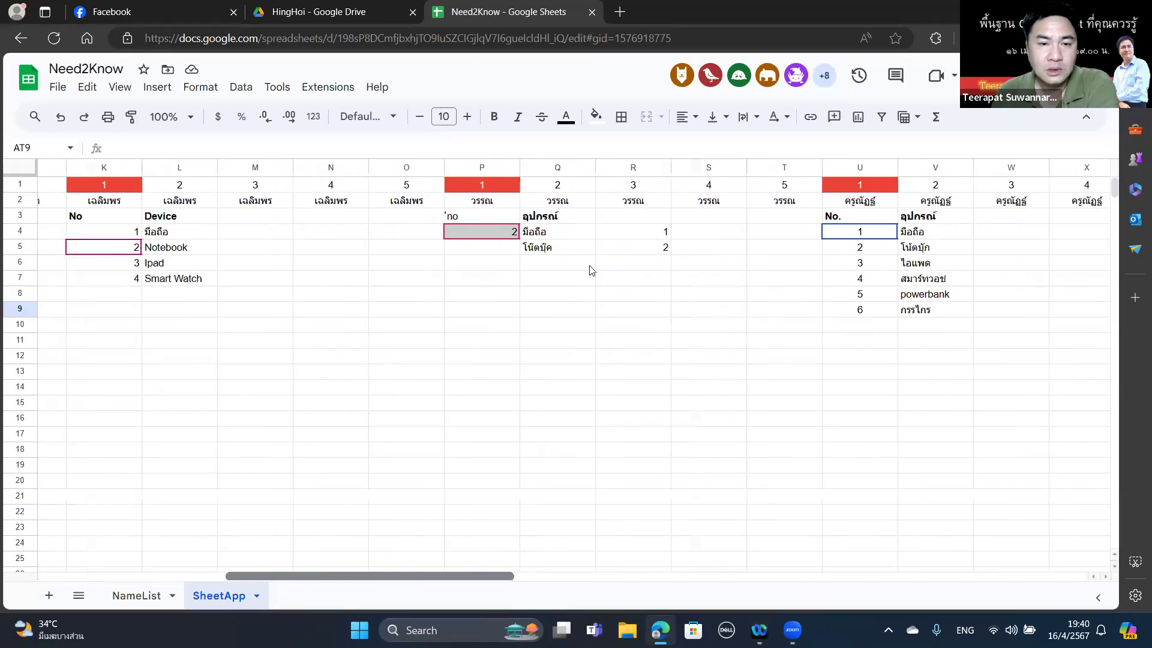
Convert the R4 formula to visible plain text reading =SEQUENCE(counta(Q4:Q)).
{"action": "double_click", "coordinate": [655, 234]}
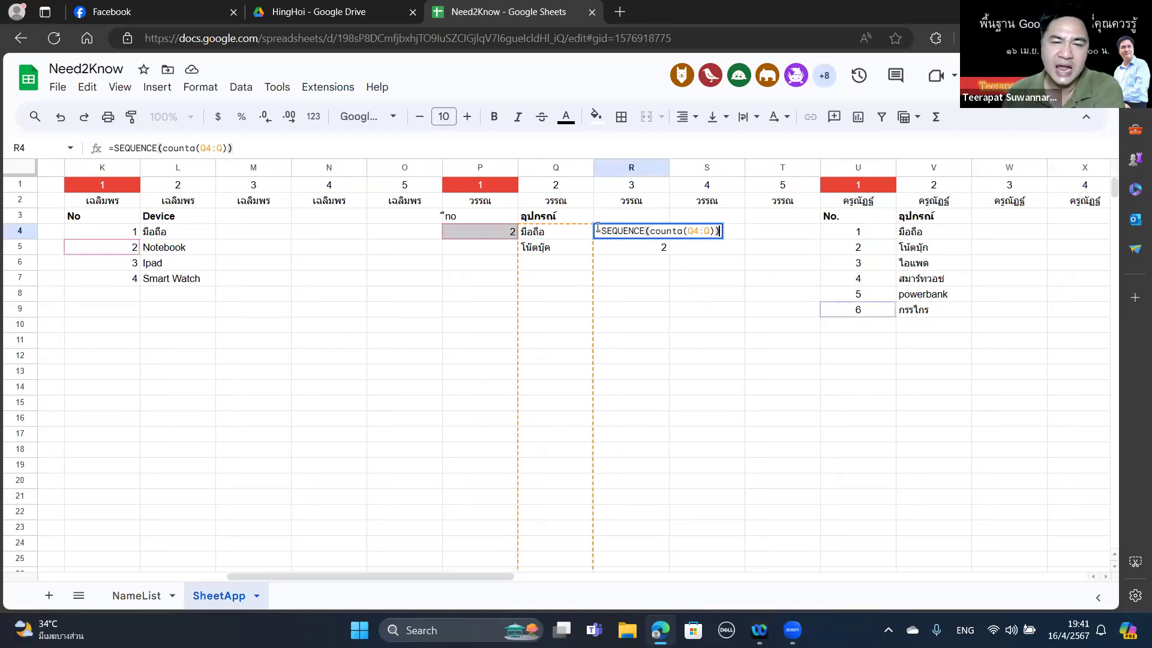
{"action": "left_click", "coordinate": [597, 231]}
{"action": "type", "text": "'"}
{"action": "key", "text": "Return"}
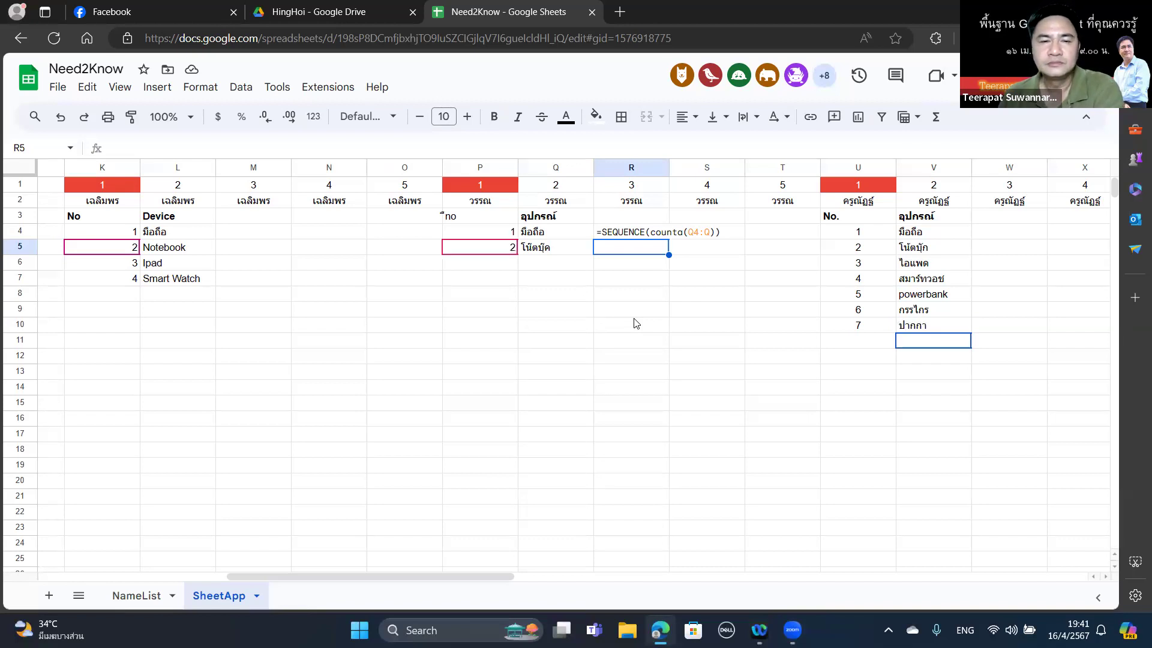
Check the numbering formula in P4 and the erroring formula in AT4 of the last participant's block.
{"action": "left_click", "coordinate": [494, 234]}
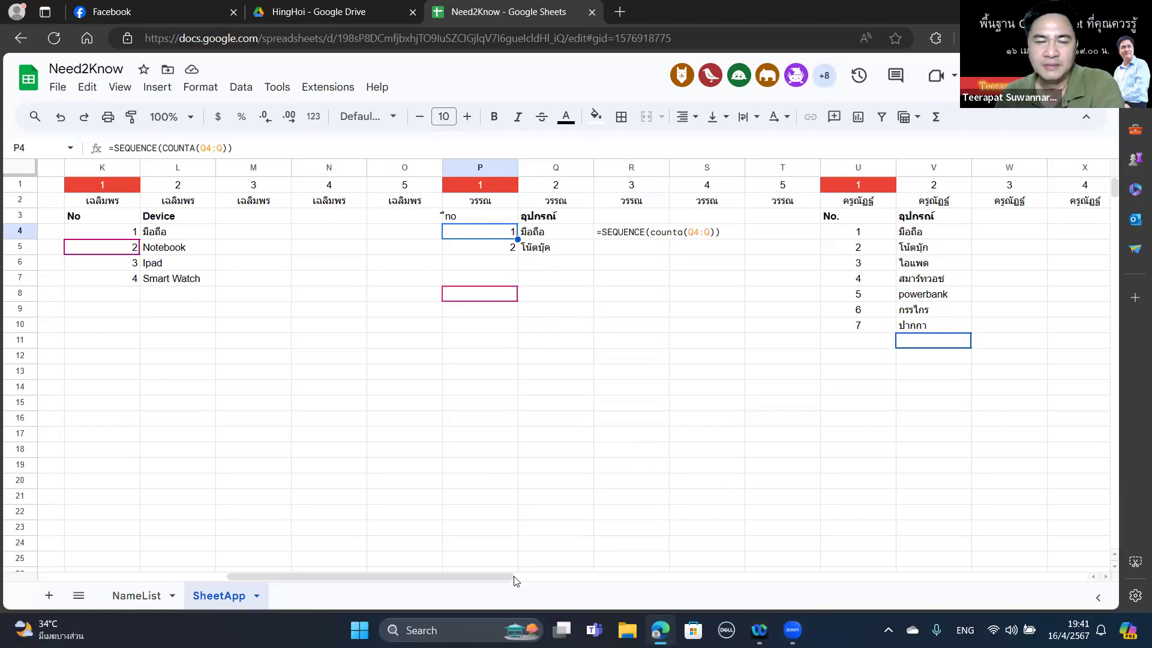
{"action": "left_click_drag", "start_coordinate": [507, 579], "coordinate": [623, 582]}
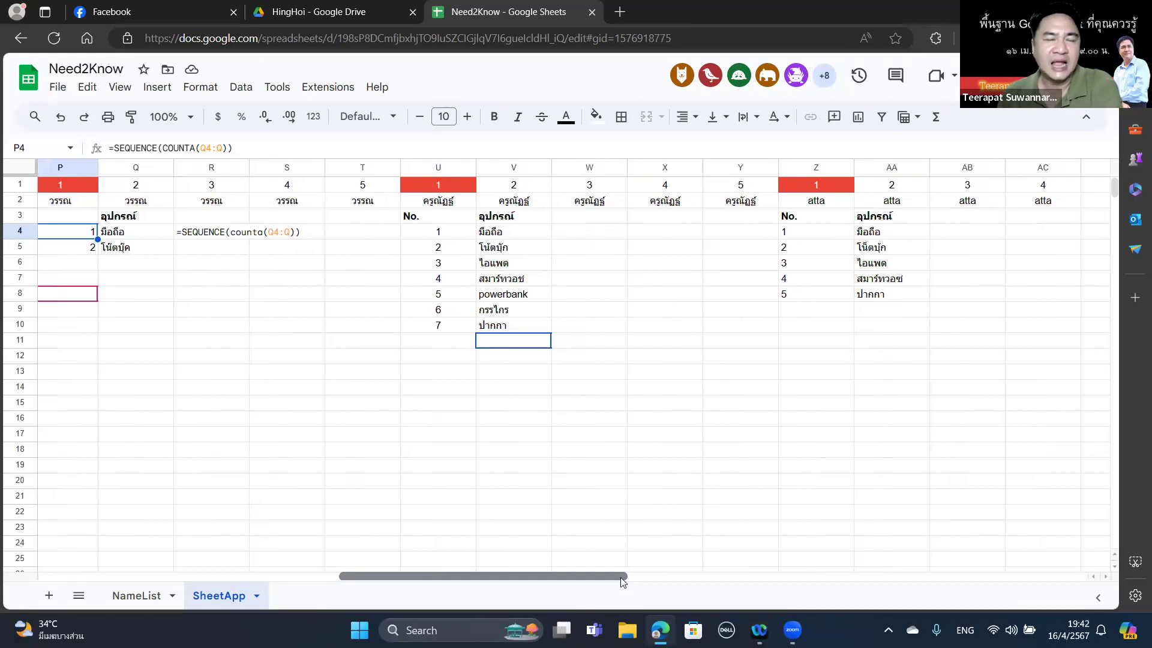
{"action": "left_click_drag", "start_coordinate": [621, 581], "coordinate": [1134, 559]}
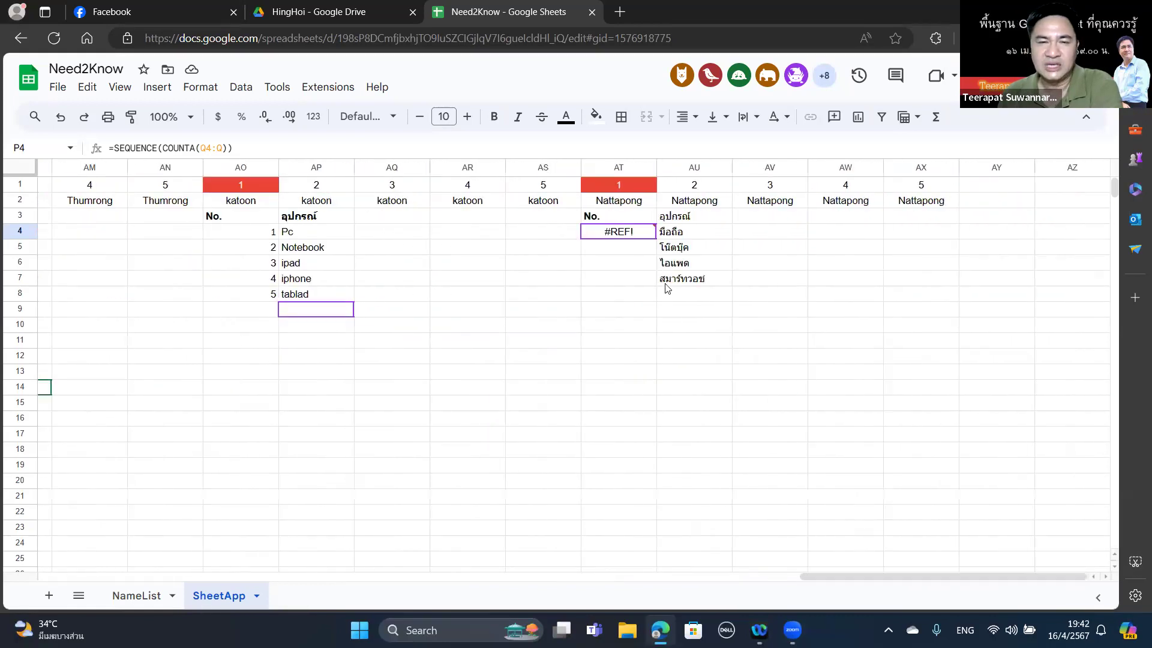
{"action": "left_click", "coordinate": [628, 234]}
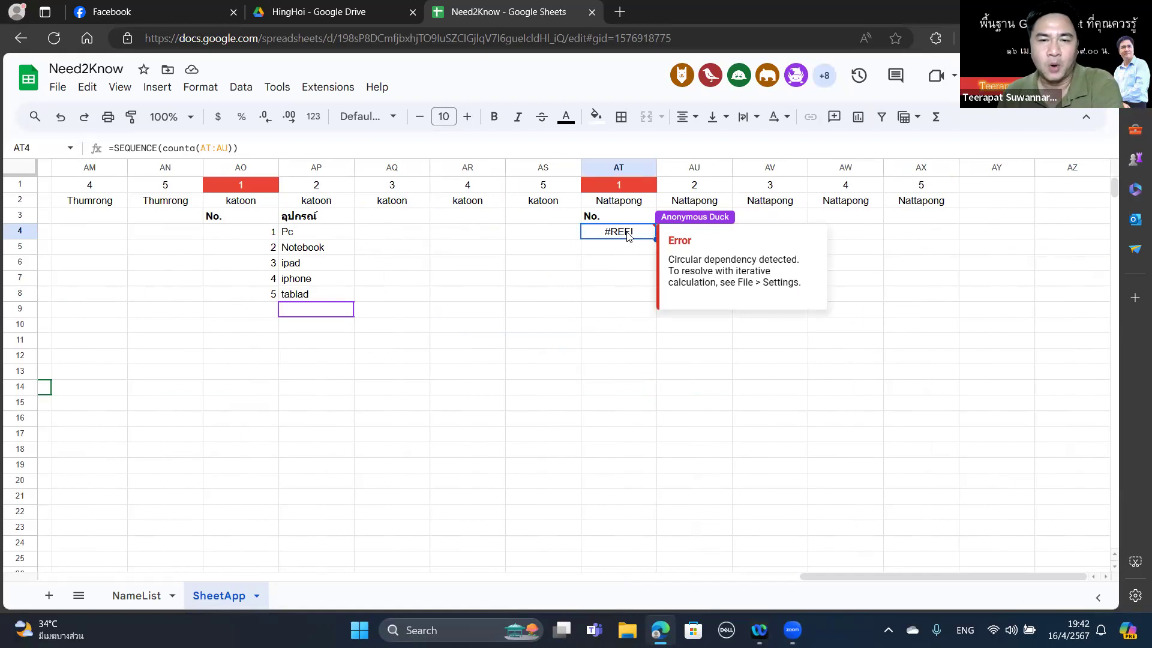
{"action": "left_click", "coordinate": [628, 236]}
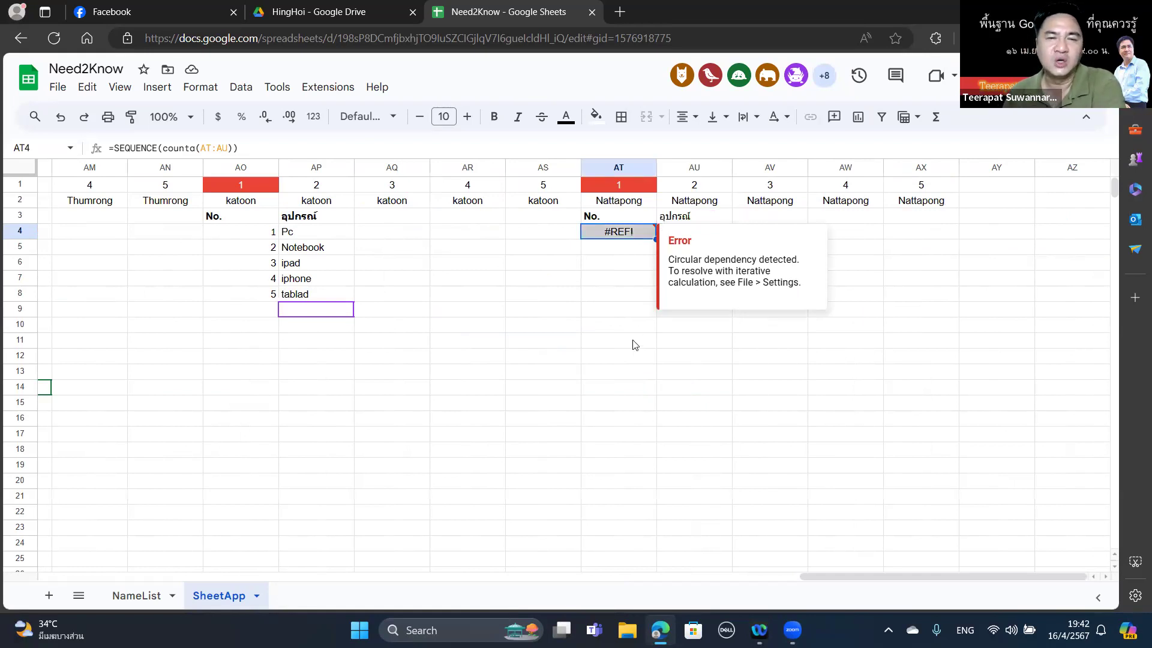
{"action": "left_click", "coordinate": [623, 357]}
{"action": "left_click", "coordinate": [615, 239]}
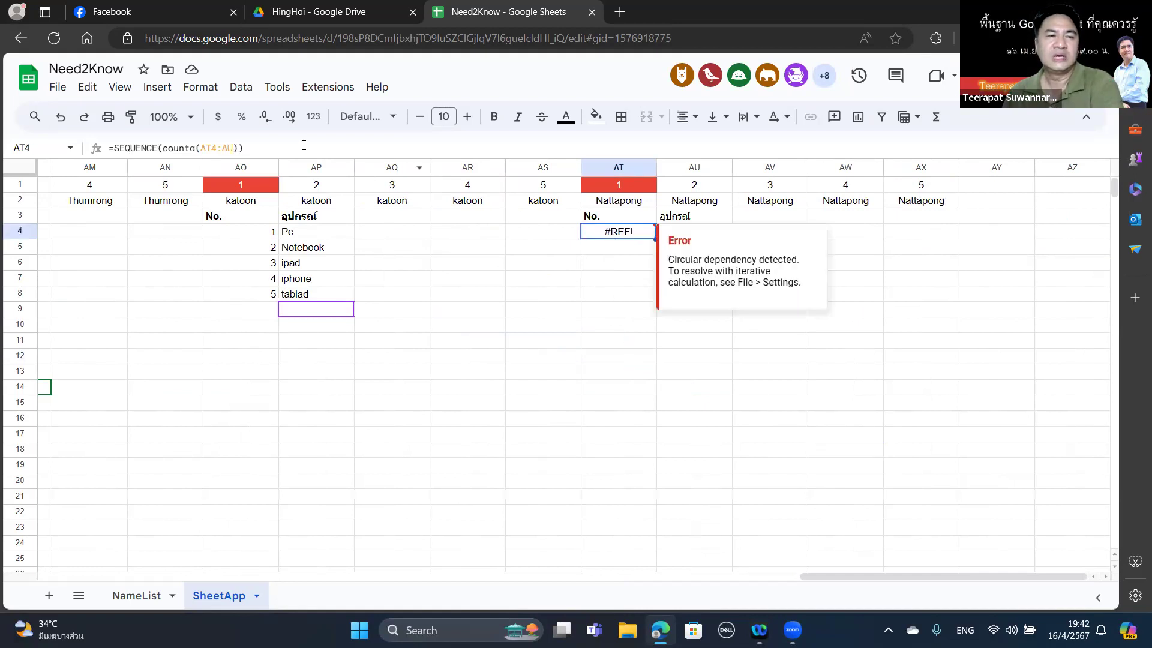
Copy the AT4 formula into AV4 as plain text and correct its range to read =SEQUENCE(counta(AU4:AU)).
{"action": "double_click", "coordinate": [615, 239]}
{"action": "key", "text": "ctrl+c"}
{"action": "key", "text": "Tab"}
{"action": "key", "text": "Tab"}
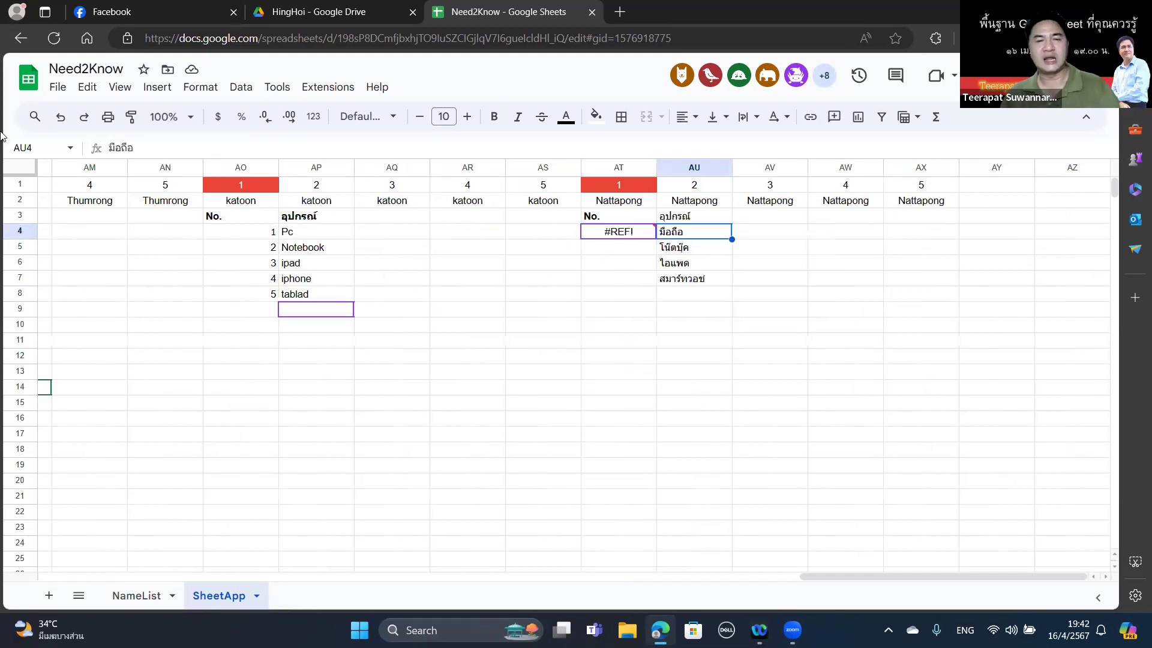
{"action": "double_click", "coordinate": [761, 231]}
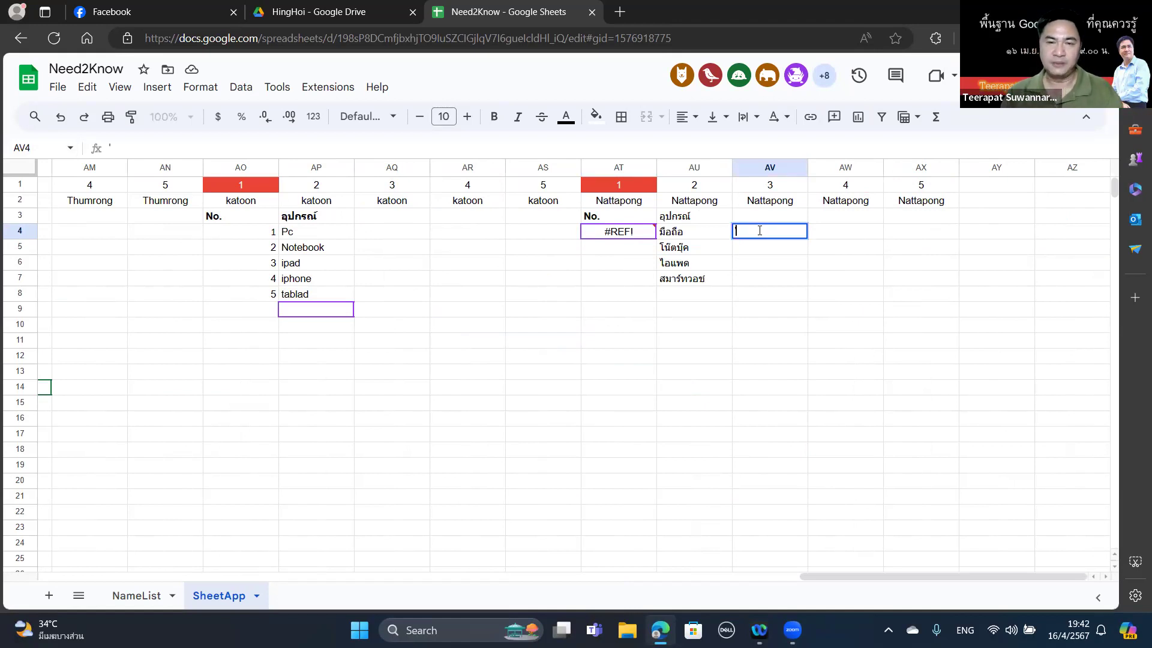
{"action": "type", "text": "'"}
{"action": "key", "text": "ctrl+v"}
{"action": "left_click_drag", "start_coordinate": [838, 231], "coordinate": [845, 231]}
{"action": "type", "text": "U"}
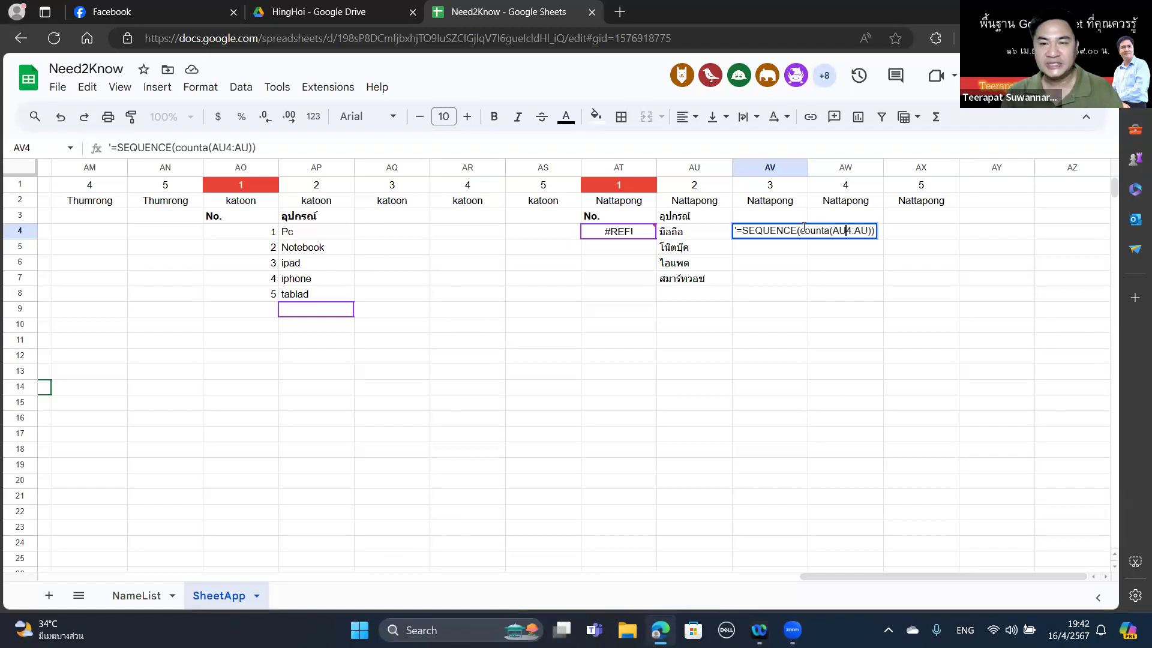
{"action": "key", "text": "Return"}
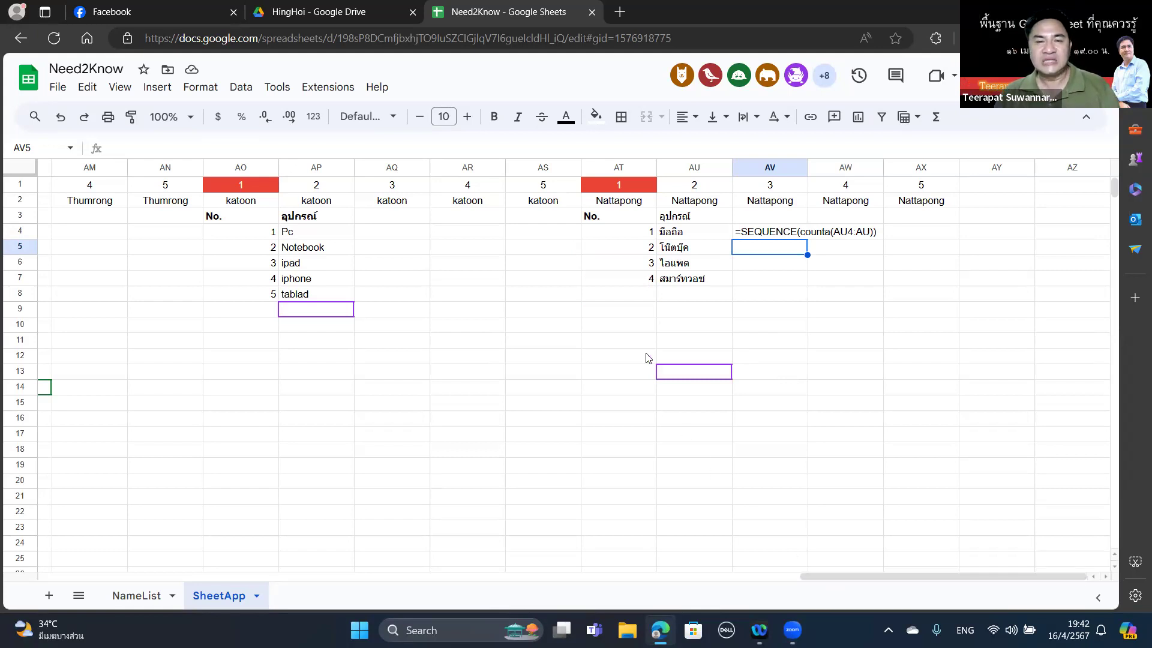
Inspect the contents of the generated number cells AT5, AT6 and AT7.
{"action": "left_click", "coordinate": [619, 253]}
{"action": "left_click", "coordinate": [618, 264]}
{"action": "left_click", "coordinate": [619, 283]}
{"action": "left_click", "coordinate": [626, 251]}
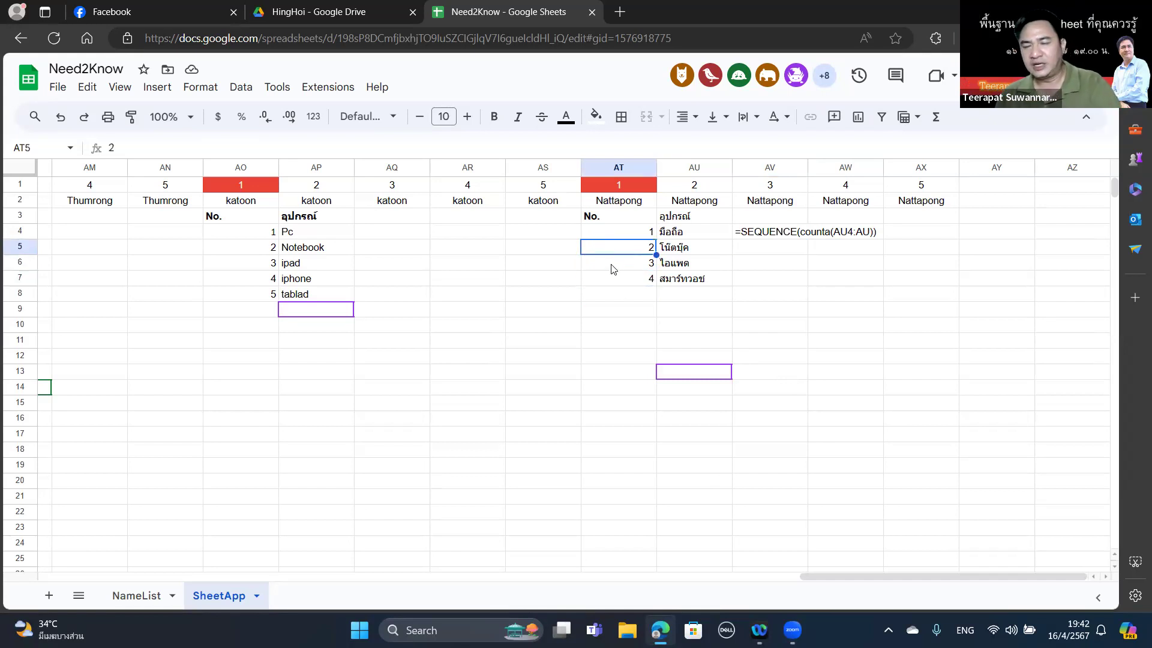
{"action": "left_click", "coordinate": [620, 266]}
{"action": "left_click", "coordinate": [628, 286]}
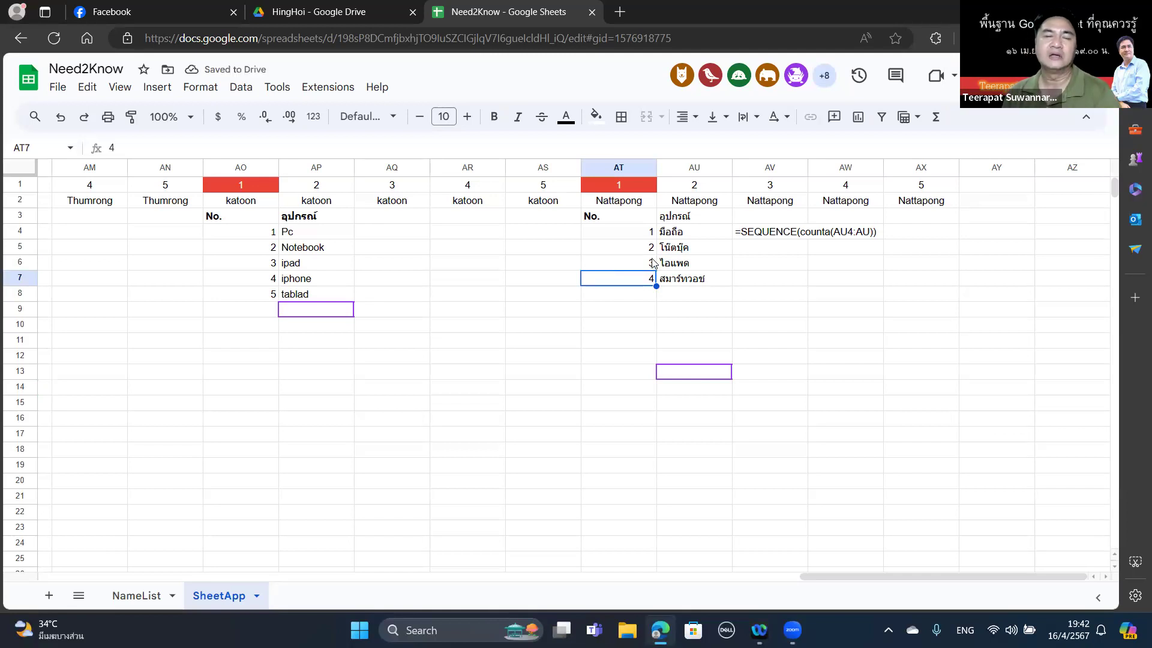
Add the header ราคา in cell C3 of the first participant's block.
{"action": "left_click_drag", "start_coordinate": [850, 573], "coordinate": [789, 574]}
{"action": "left_click_drag", "start_coordinate": [379, 568], "coordinate": [6, 573]}
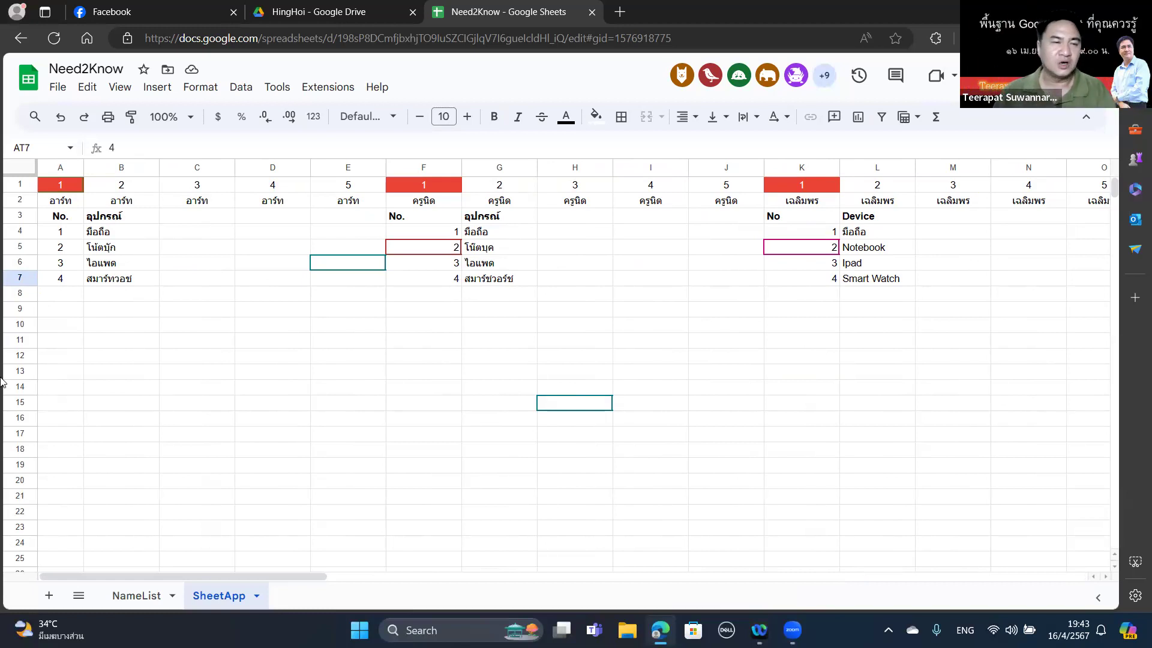
{"action": "left_click", "coordinate": [216, 221]}
{"action": "key", "text": "alt+shift"}
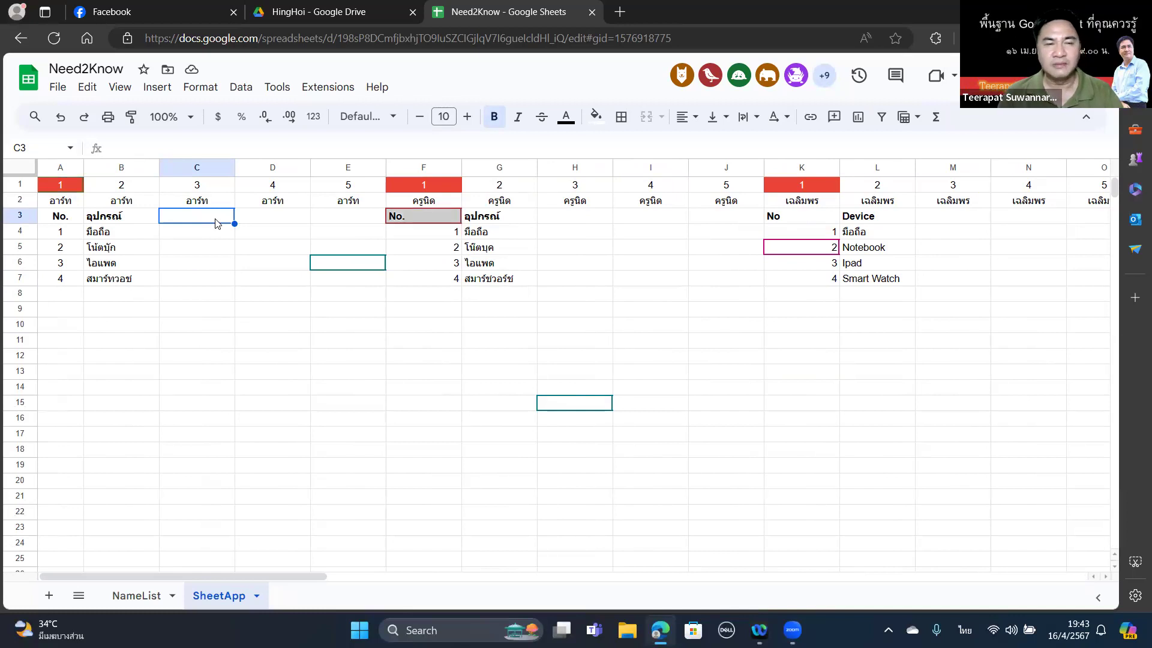
{"action": "type", "text": "ราคา"}
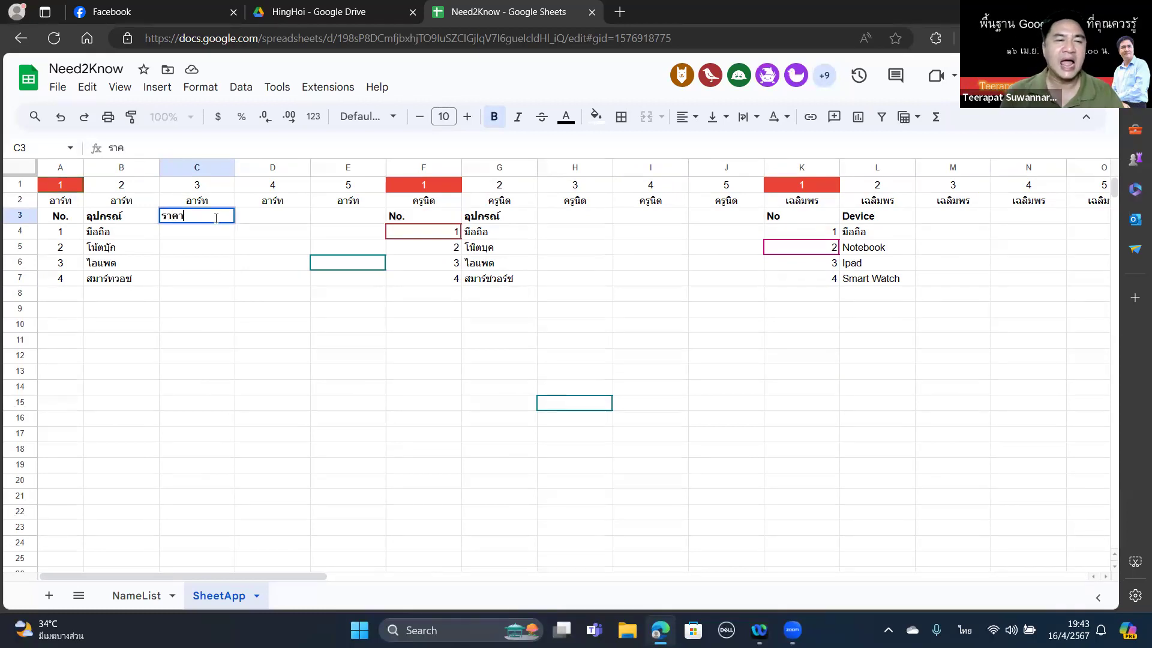
{"action": "key", "text": "Return"}
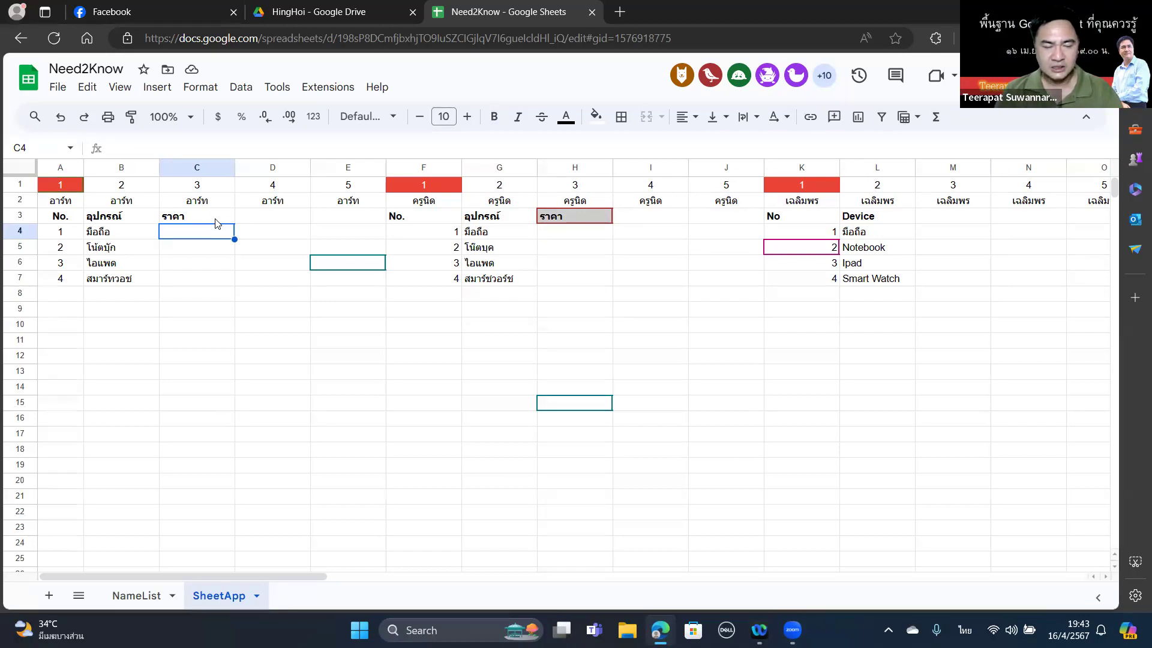
Enter the prices 12000 in C4 and 25000 in C5 for the first two devices.
{"action": "type", "text": "ๅ/จจจ"}
{"action": "key", "text": "BackSpace"}
{"action": "key", "text": "BackSpace"}
{"action": "key", "text": "BackSpace"}
{"action": "key", "text": "BackSpace"}
{"action": "key", "text": "BackSpace"}
{"action": "key", "text": "grave"}
{"action": "type", "text": "12000"}
{"action": "key", "text": "Return"}
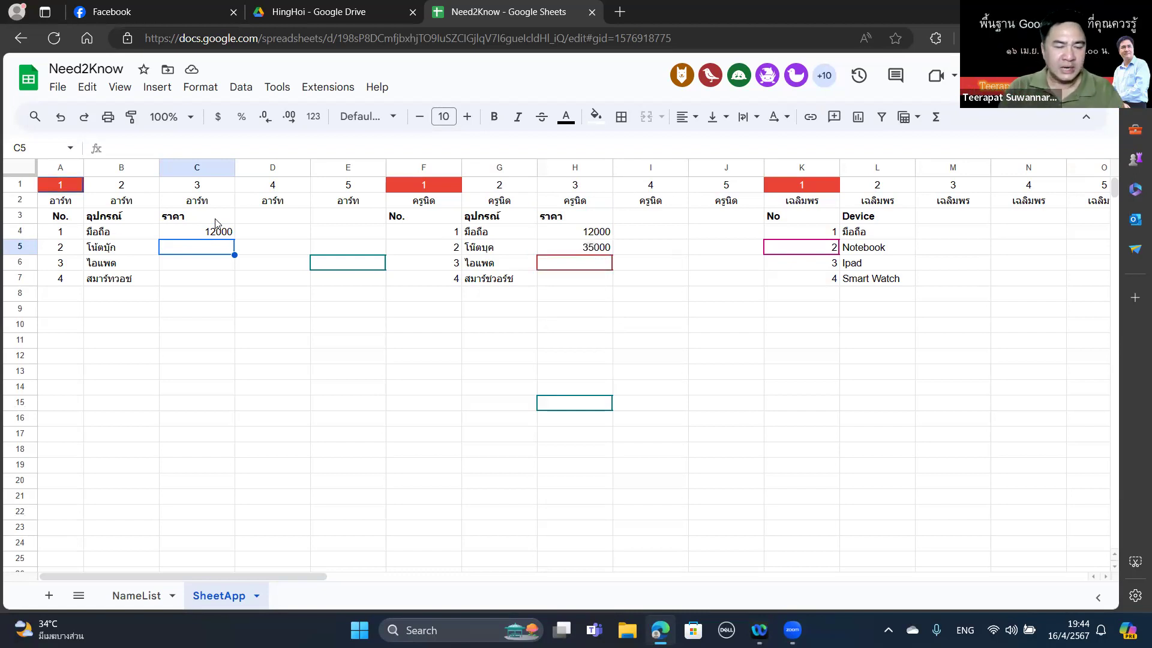
{"action": "type", "text": "25000"}
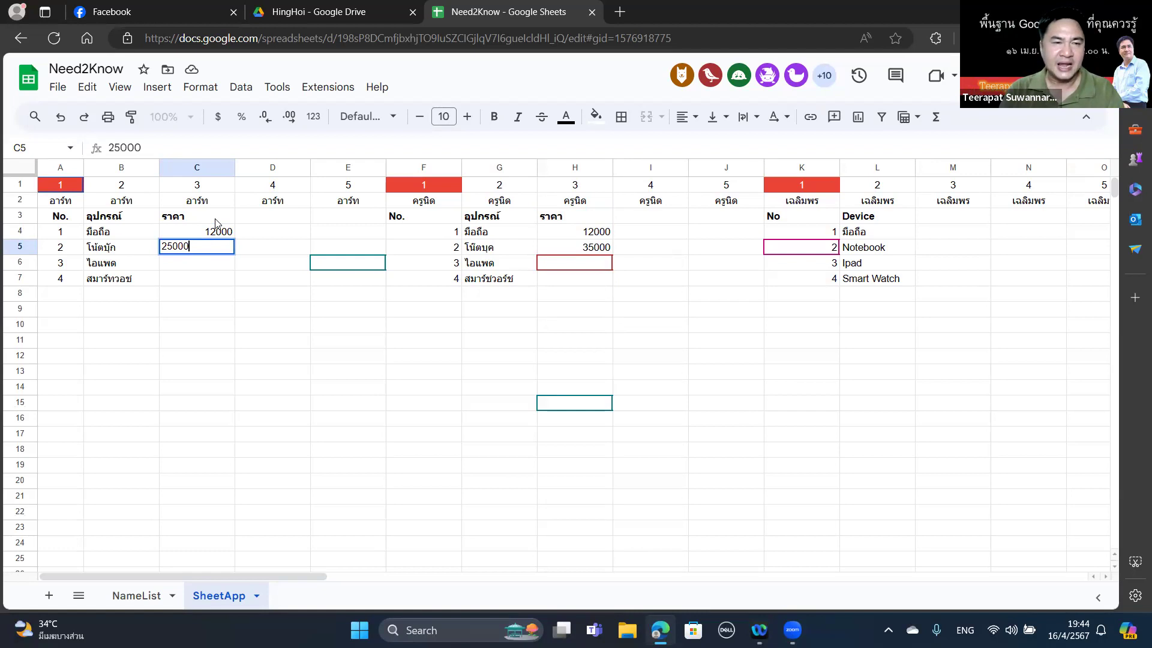
{"action": "key", "text": "Return"}
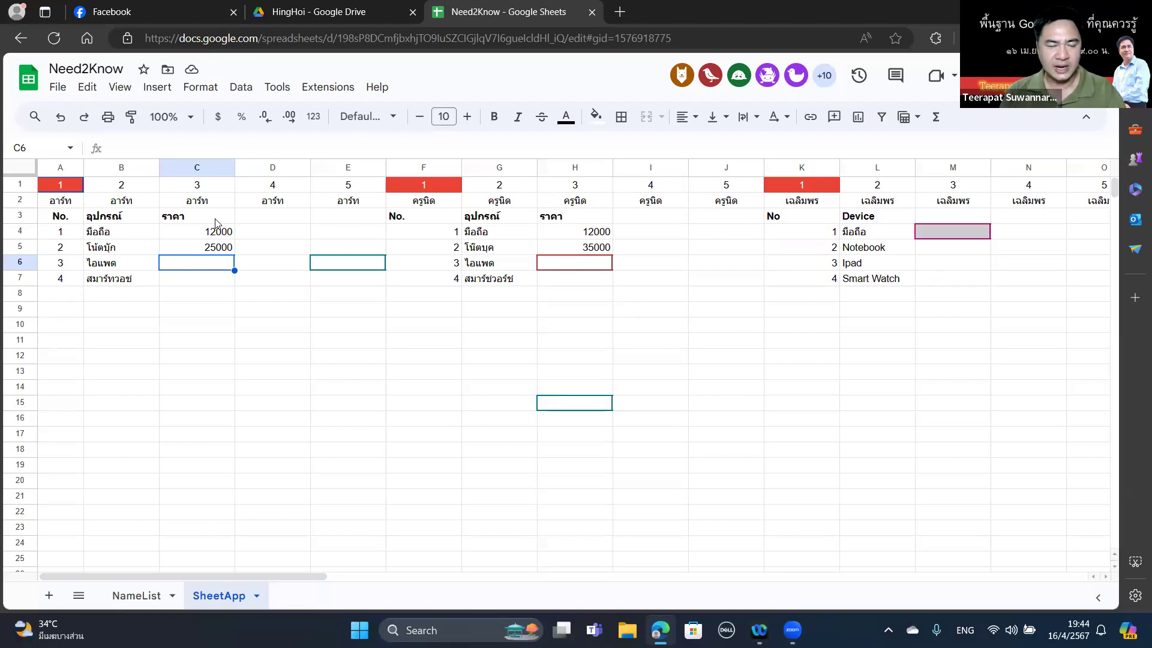
Enter the prices 24500 in C6 and 8500 in C7 for the last two devices.
{"action": "type", "text": "245000"}
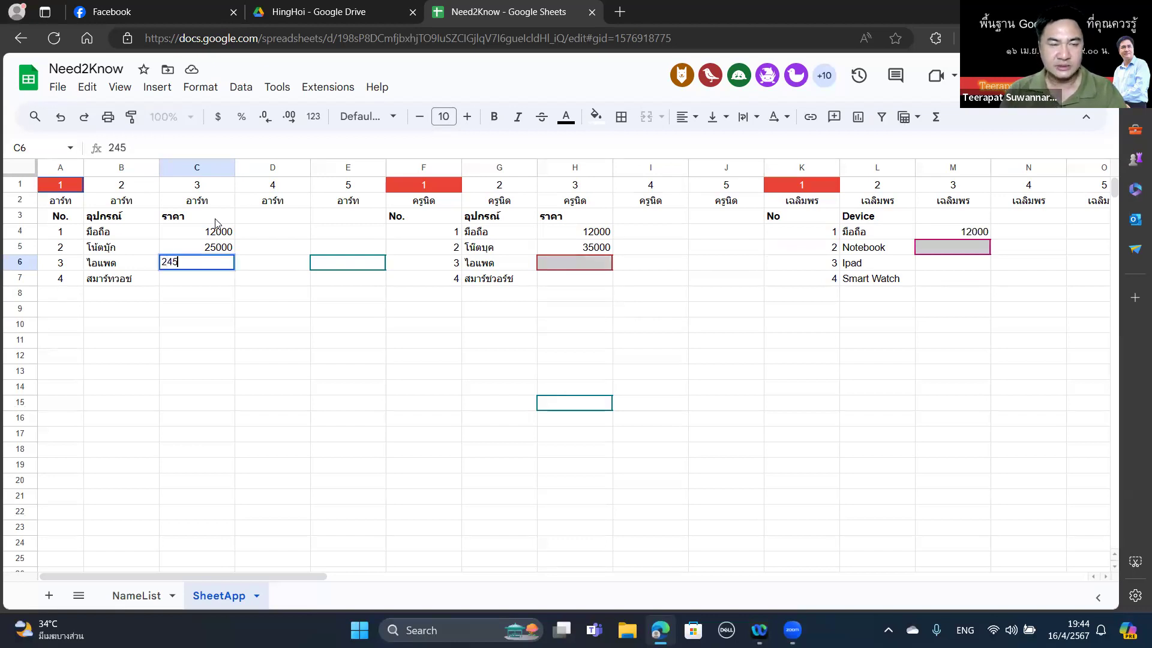
{"action": "key", "text": "BackSpace"}
{"action": "key", "text": "BackSpace"}
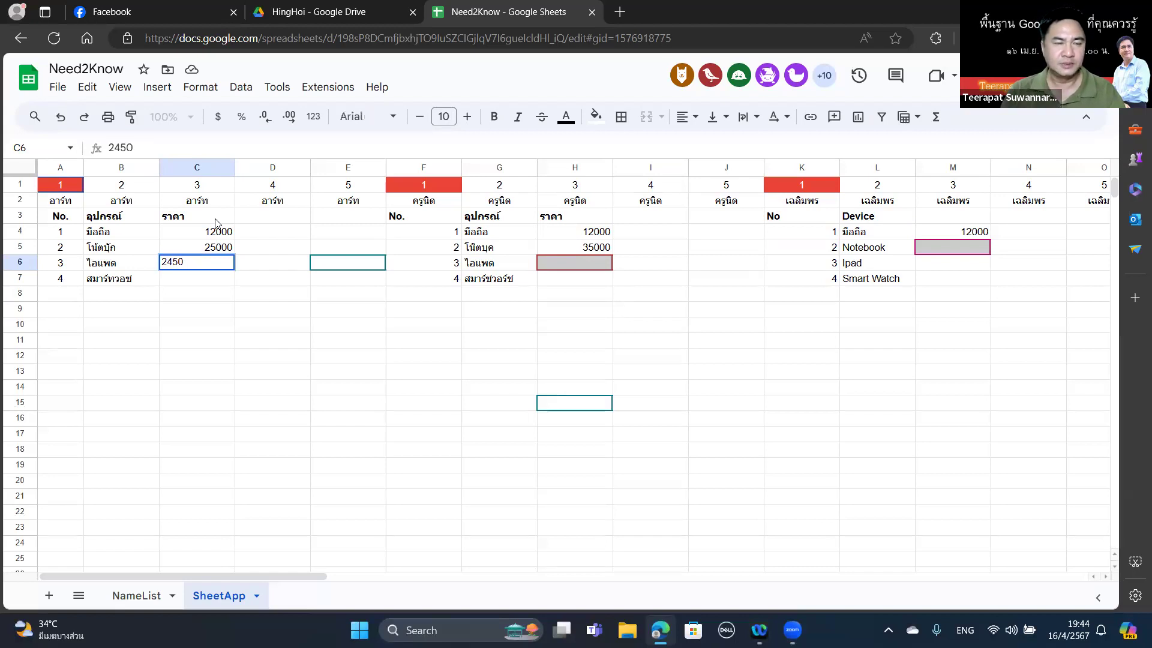
{"action": "type", "text": "0'"}
{"action": "key", "text": "Return"}
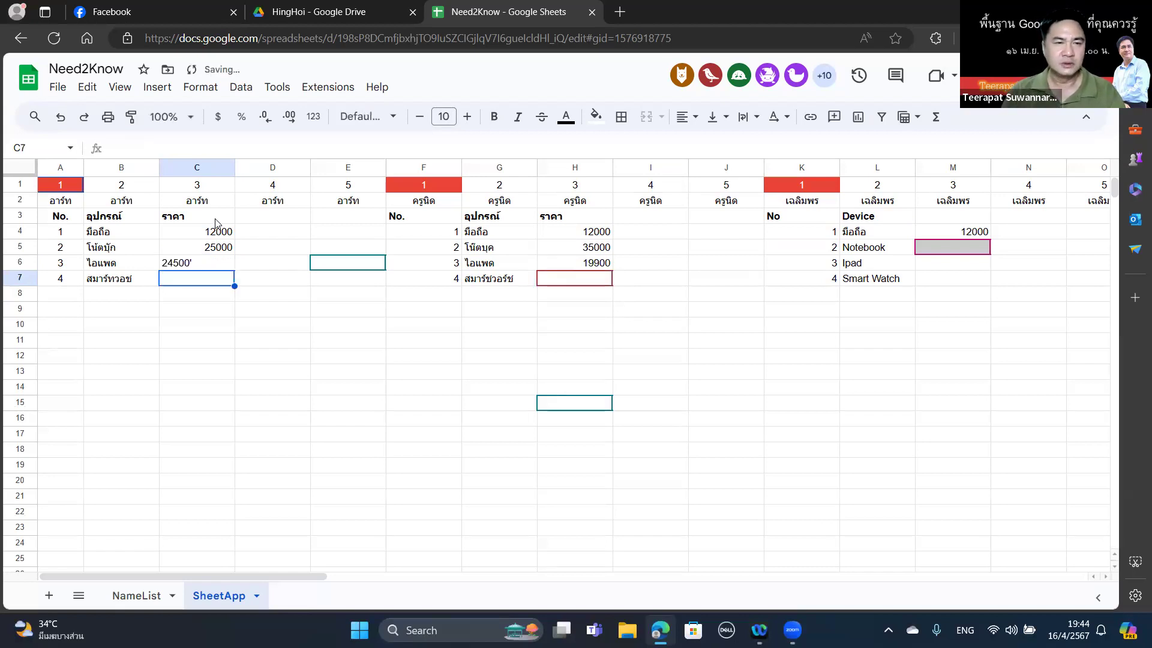
{"action": "key", "text": "Up"}
{"action": "type", "text": "24500"}
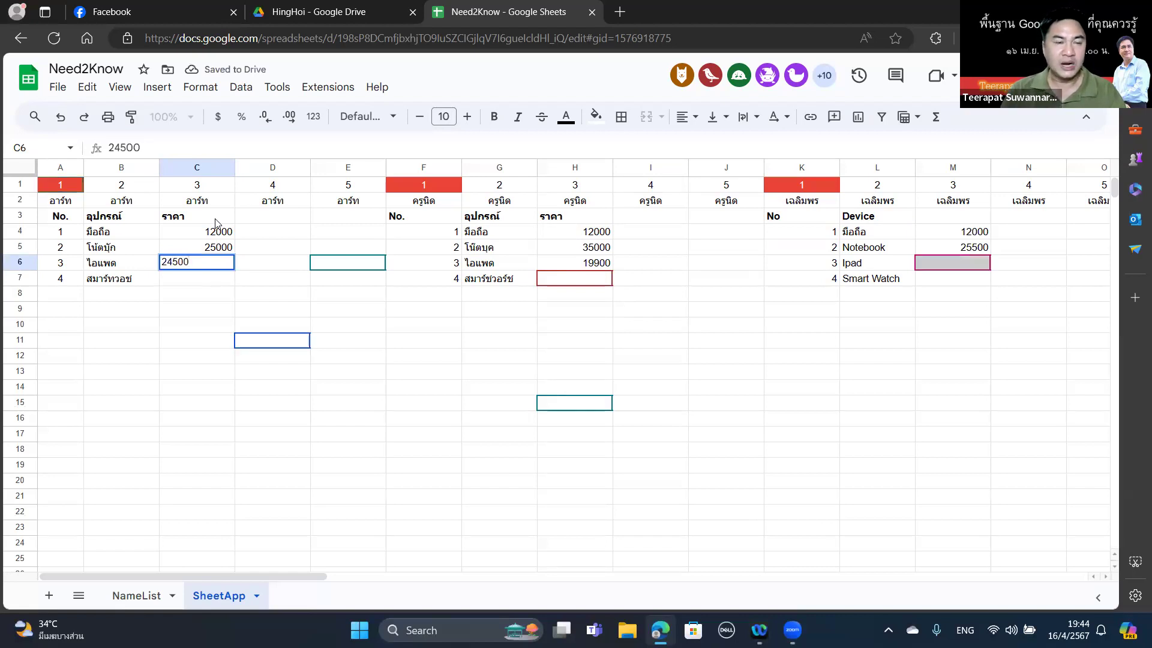
{"action": "key", "text": "Return"}
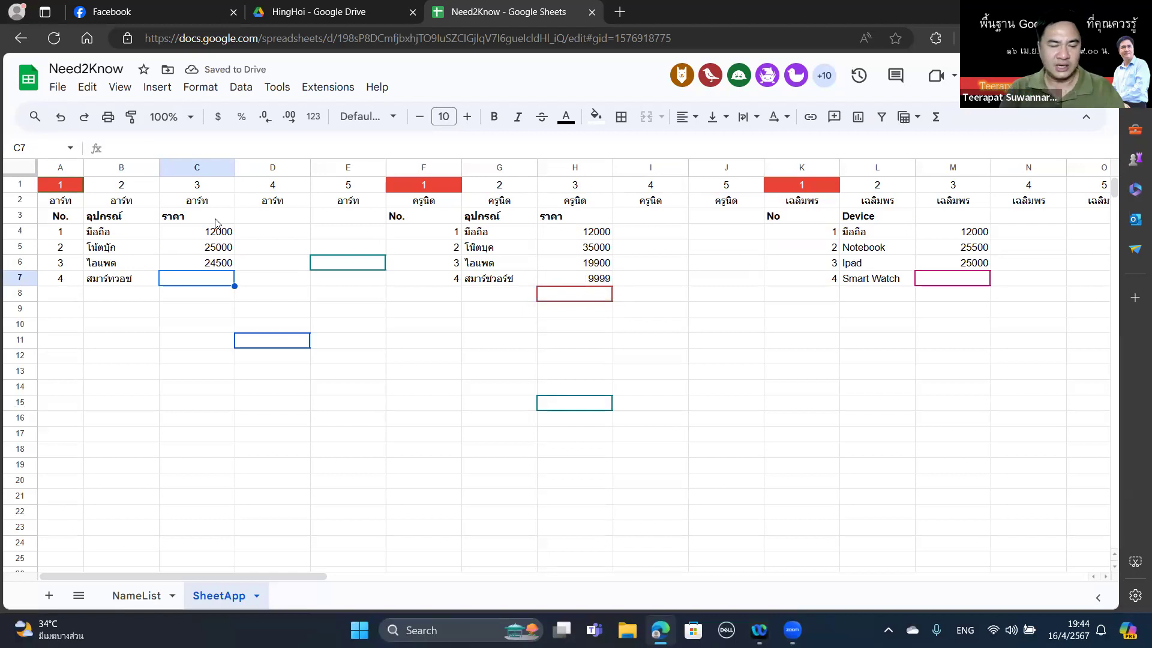
{"action": "type", "text": "8500"}
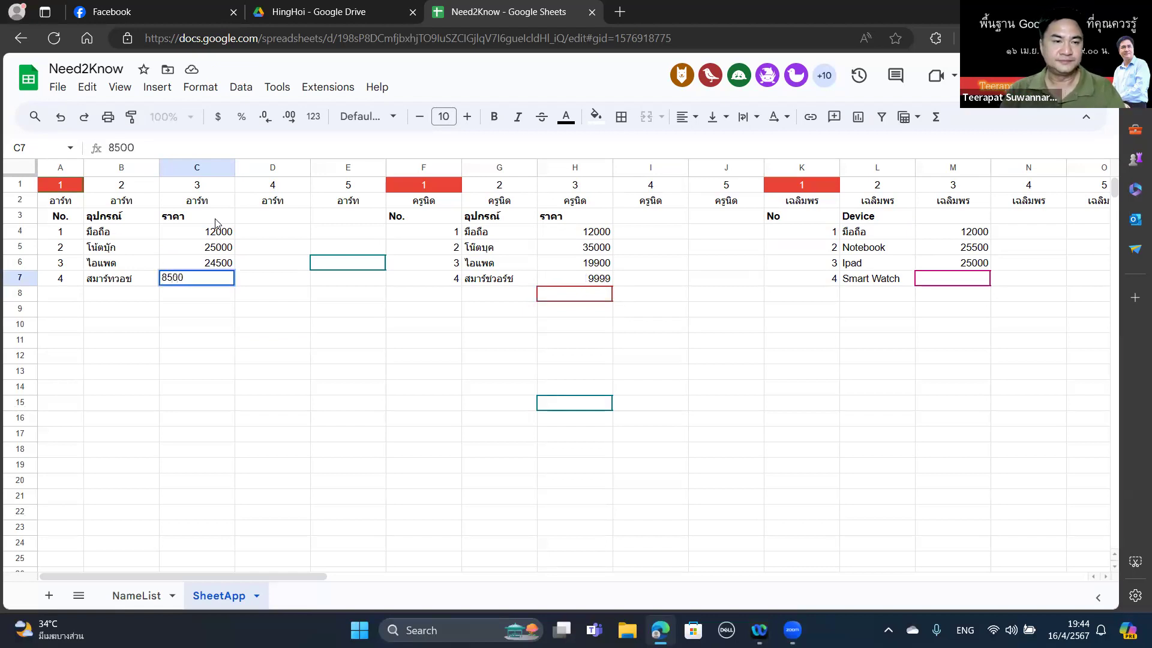
{"action": "key", "text": "Return"}
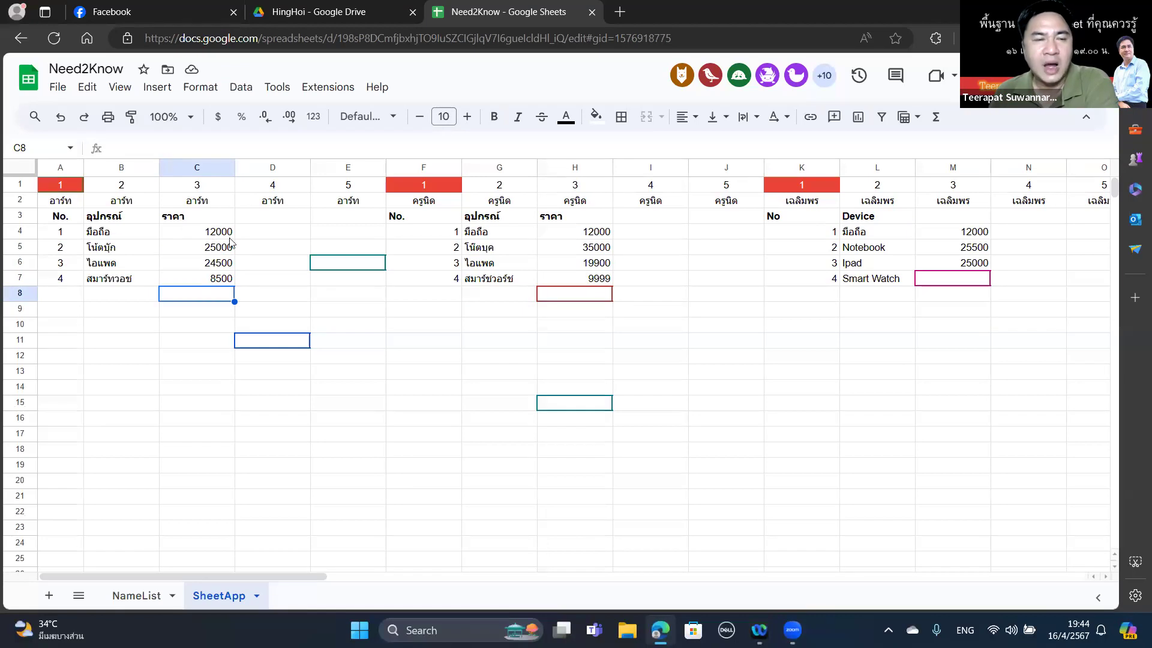
Add the header สภาพ in cell D3 beside the price column.
{"action": "left_click", "coordinate": [279, 223]}
{"action": "key", "text": "grave"}
{"action": "type", "text": "สภาพ"}
{"action": "key", "text": "Return"}
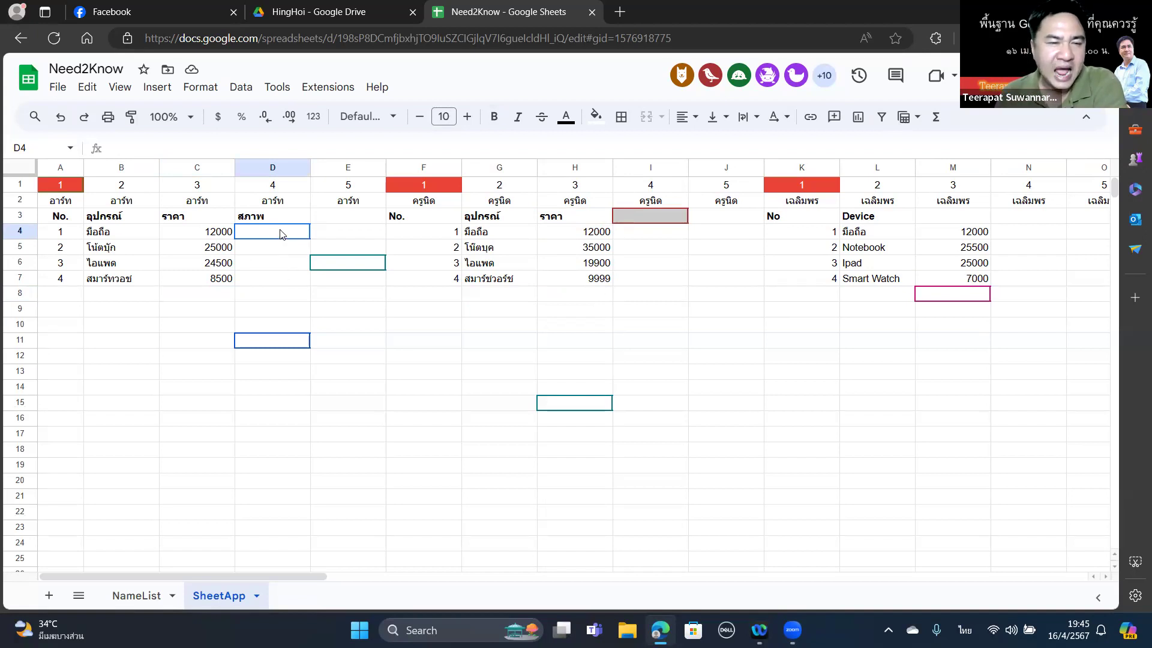
Insert checkboxes in D4:D7 and tick the ones in D4, D5 and D6.
{"action": "left_click_drag", "start_coordinate": [281, 234], "coordinate": [268, 283]}
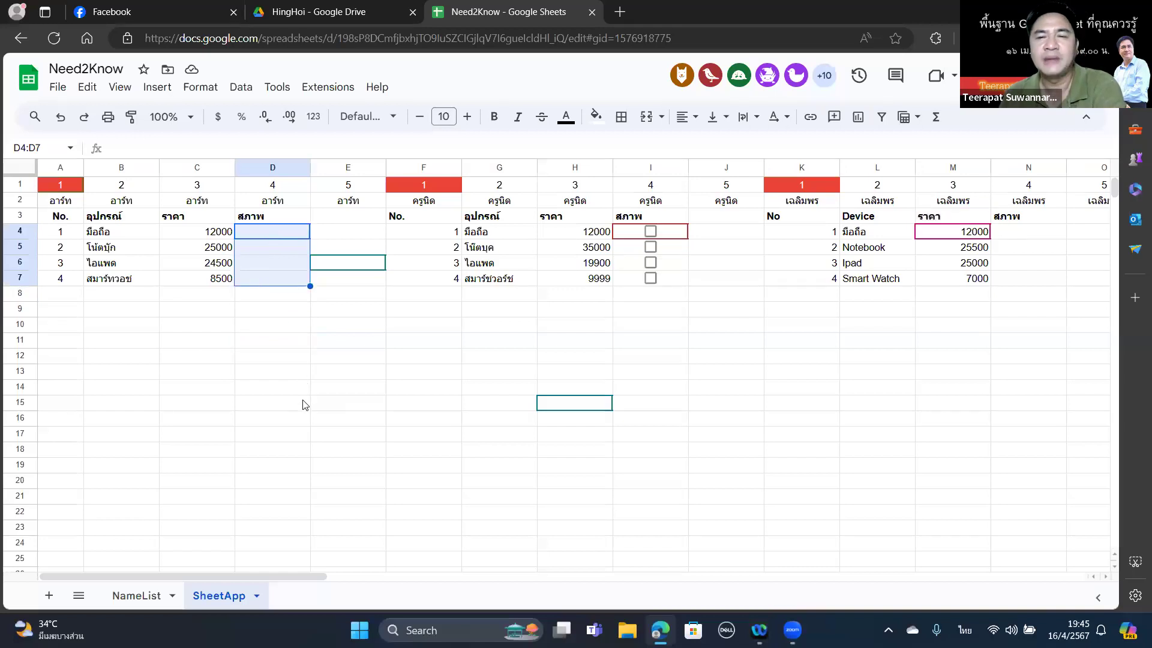
{"action": "left_click", "coordinate": [157, 88]}
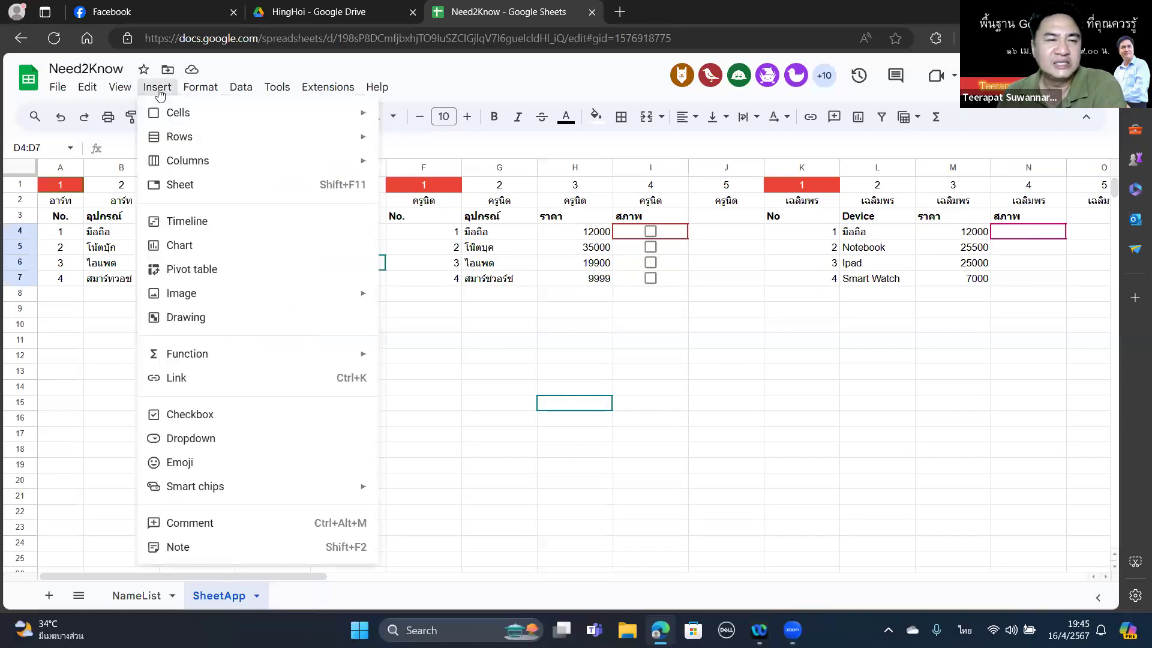
{"action": "left_click", "coordinate": [203, 423]}
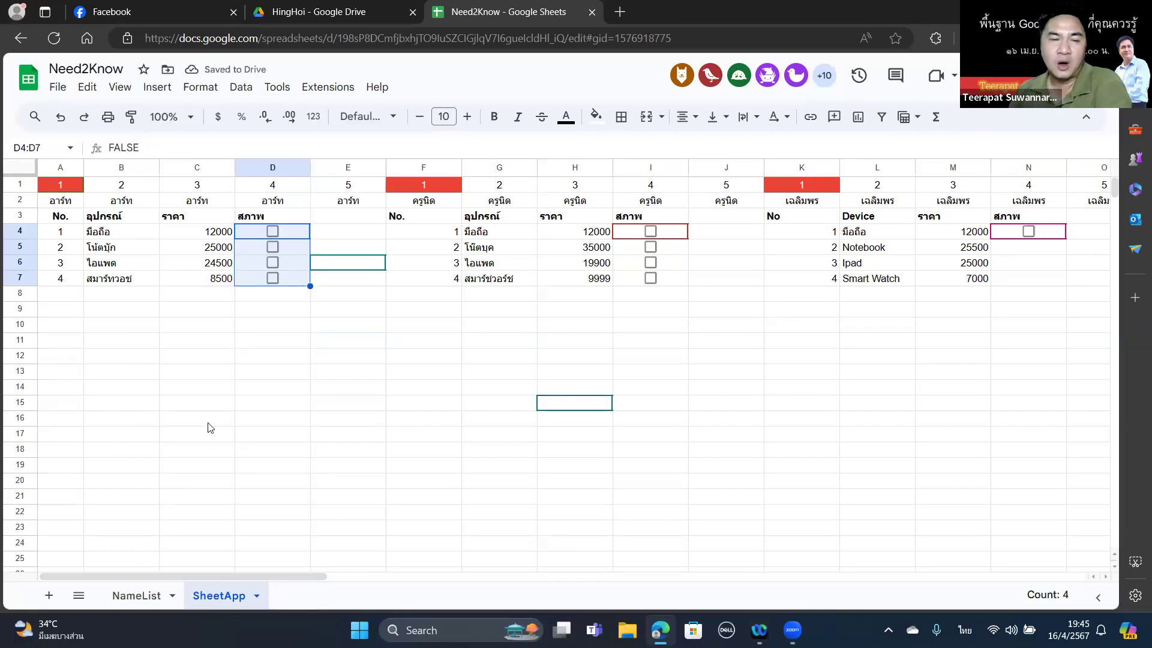
{"action": "left_click", "coordinate": [272, 231]}
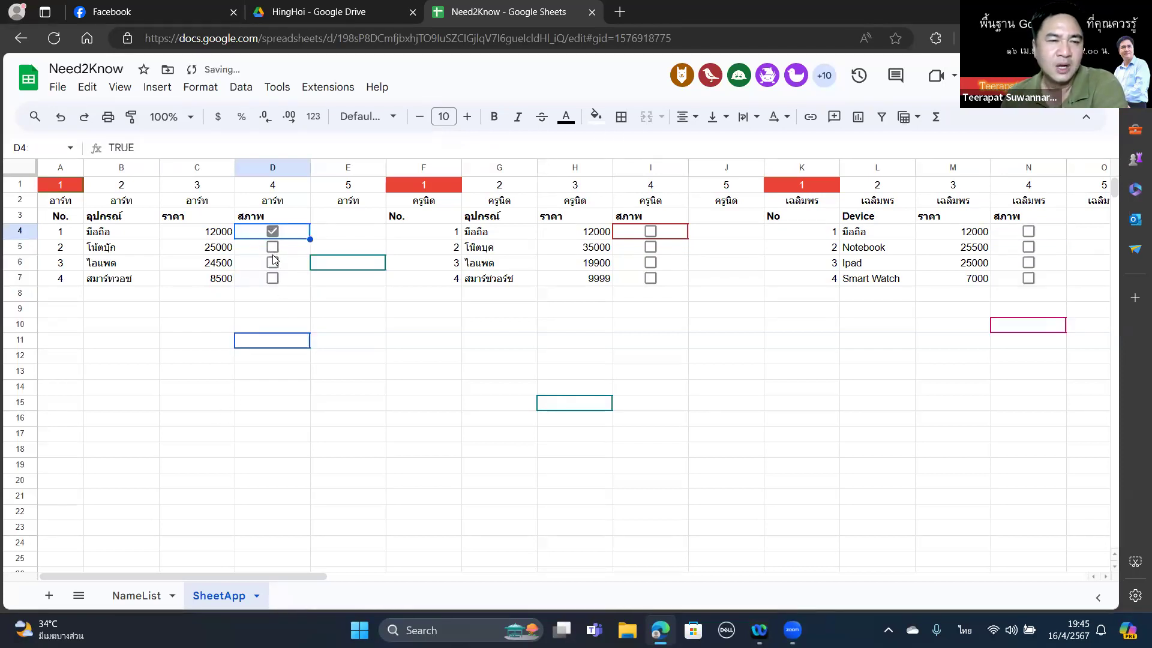
{"action": "left_click", "coordinate": [273, 251]}
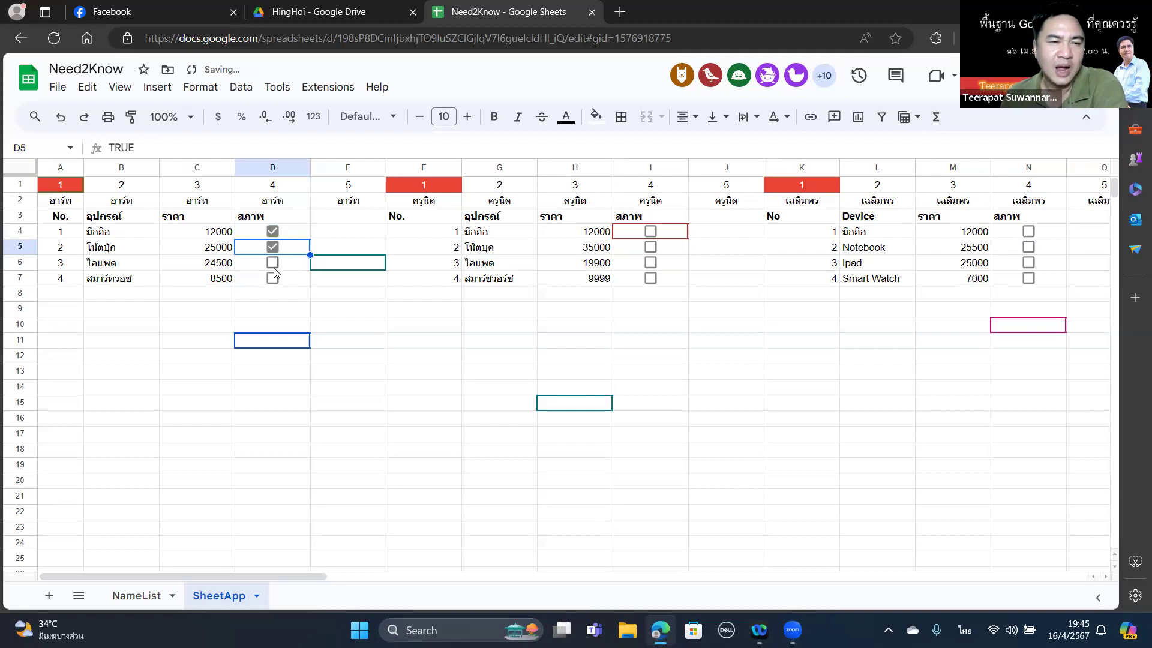
{"action": "left_click", "coordinate": [273, 268]}
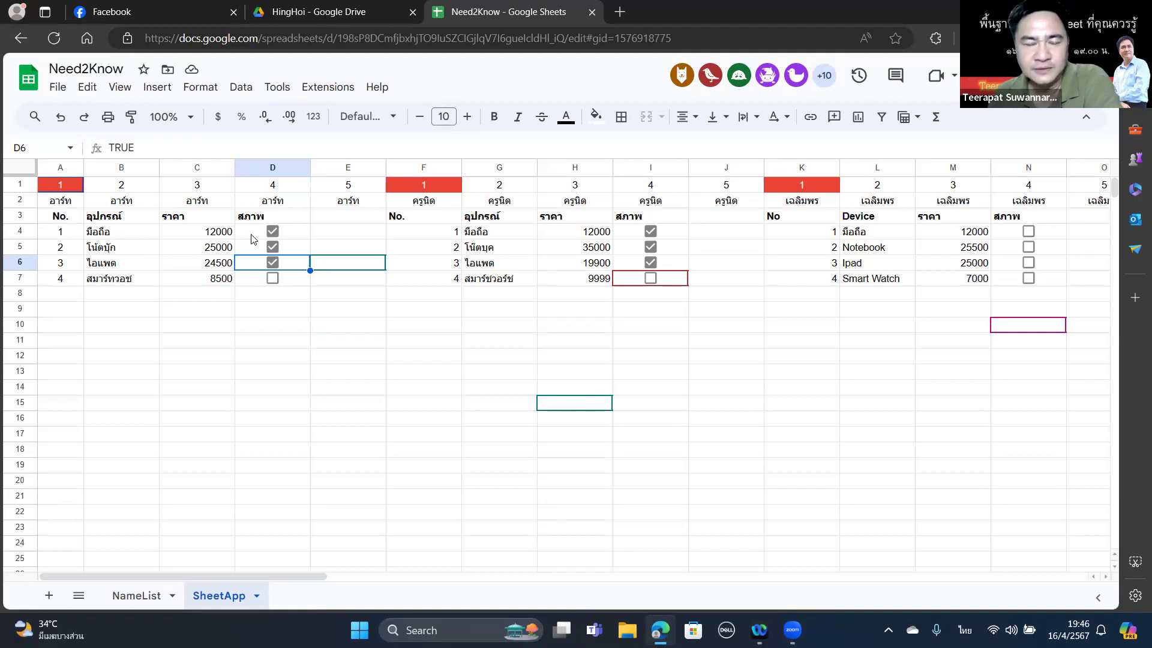
Add the header ความนิยม in cell E3 beside the checkbox column.
{"action": "left_click", "coordinate": [342, 220]}
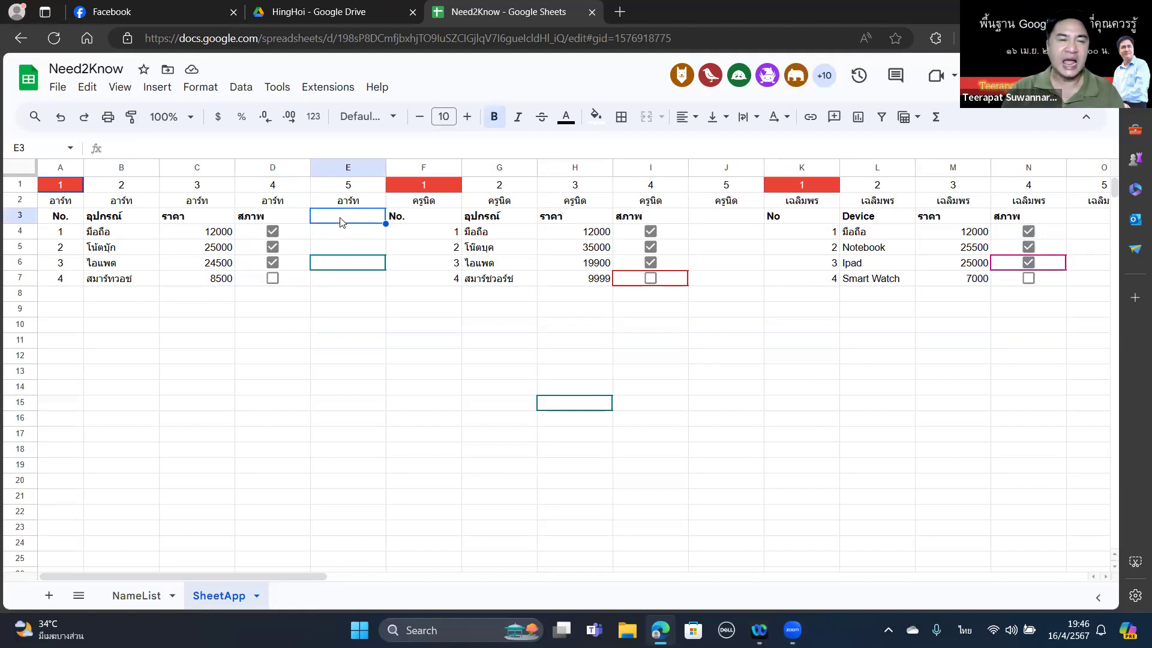
{"action": "type", "text": "ความนิย"}
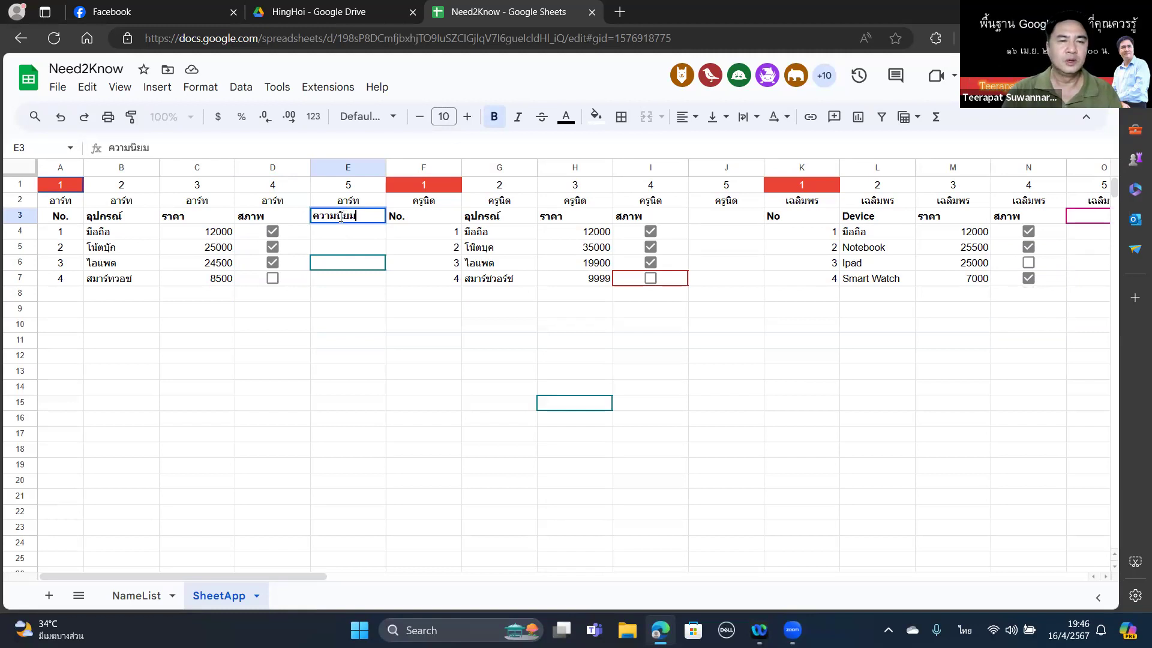
{"action": "type", "text": "ม"}
{"action": "key", "text": "Return"}
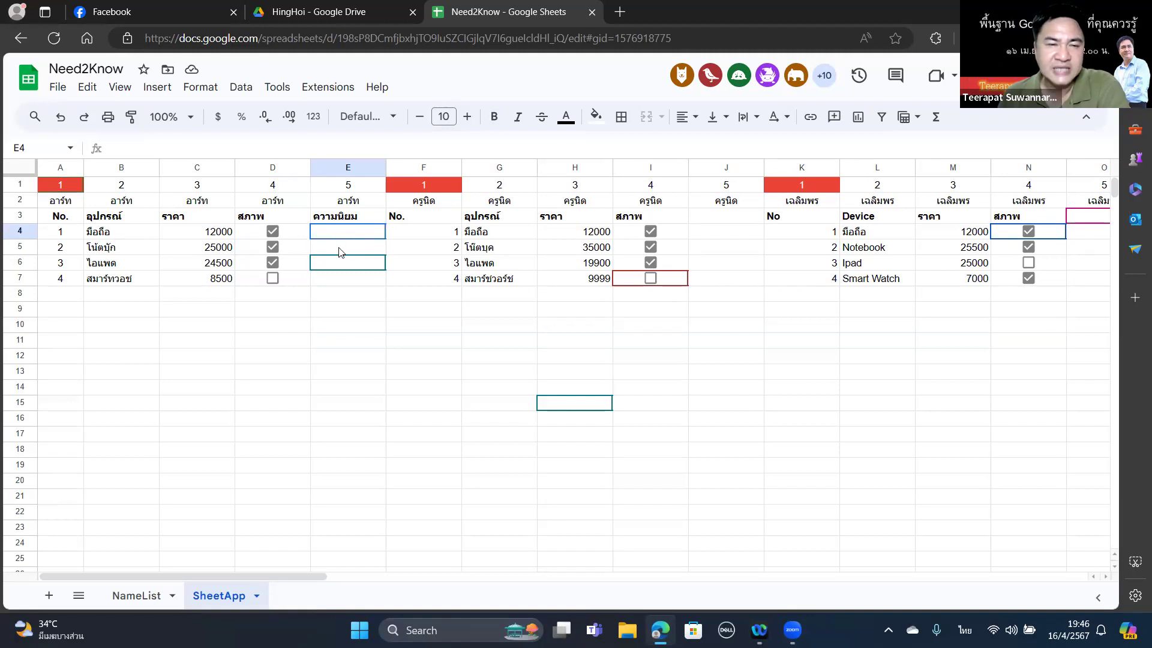
Insert rating smart chips in cells E4:E7.
{"action": "left_click_drag", "start_coordinate": [344, 239], "coordinate": [330, 284]}
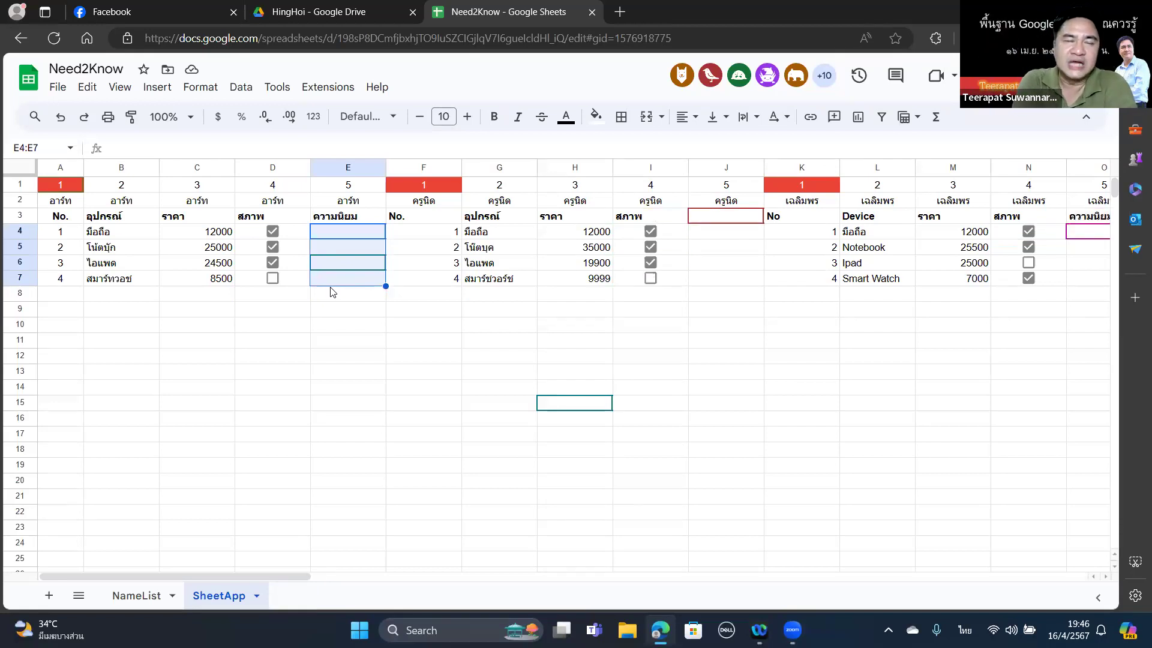
{"action": "left_click", "coordinate": [162, 99]}
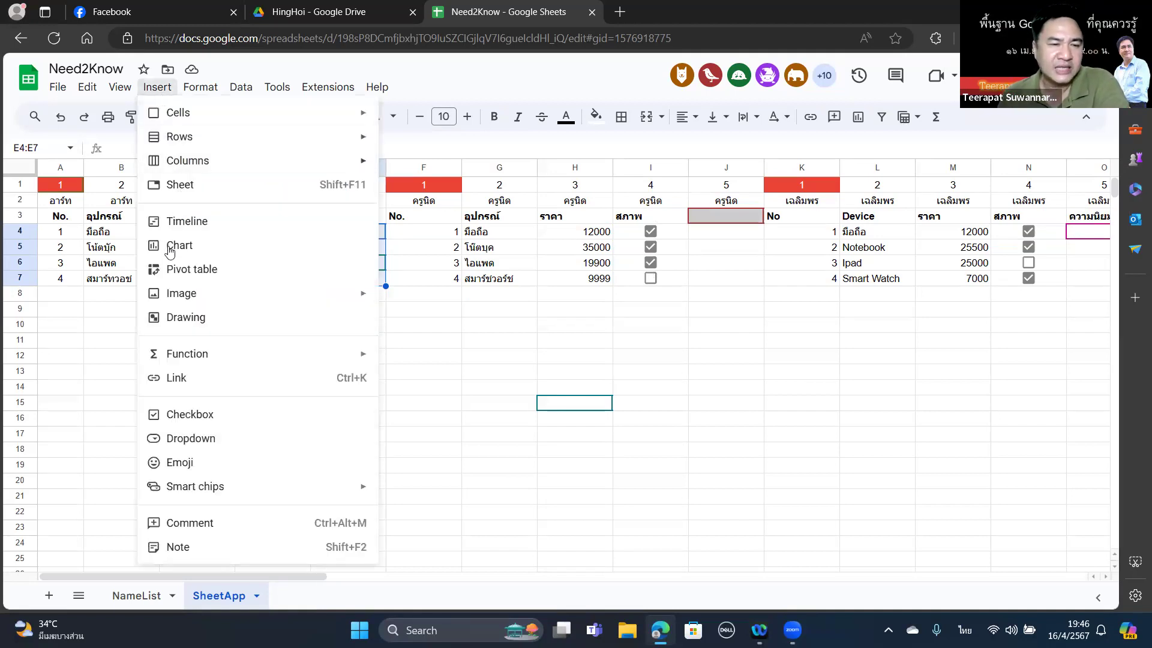
{"action": "mouse_move", "coordinate": [181, 493]}
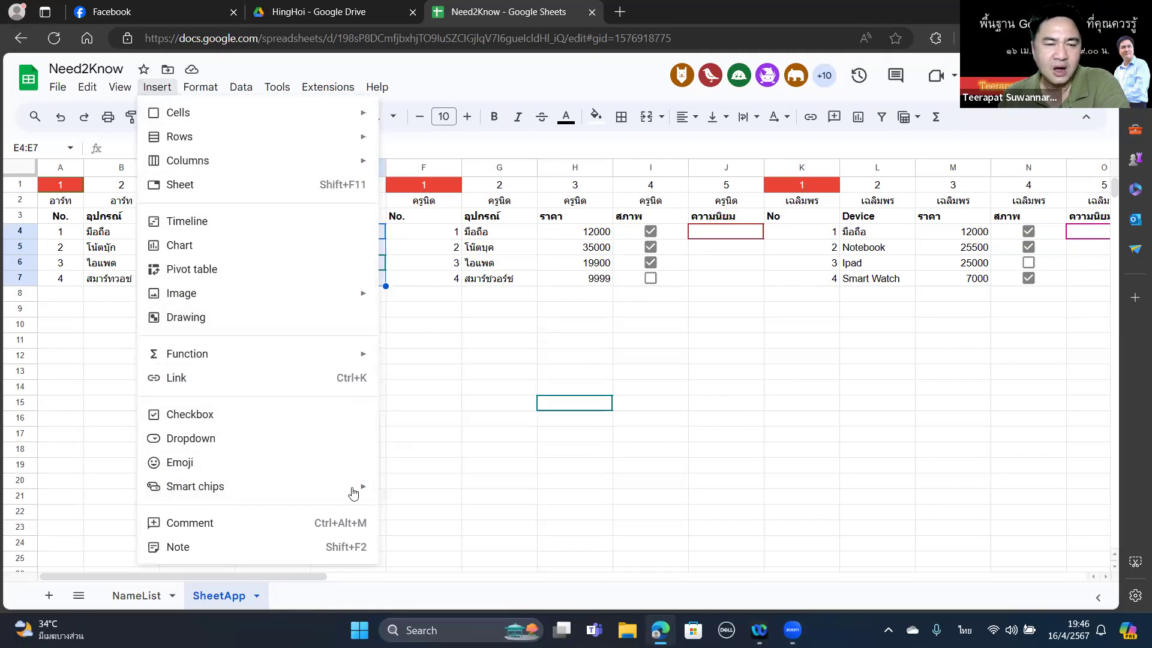
{"action": "mouse_move", "coordinate": [353, 493]}
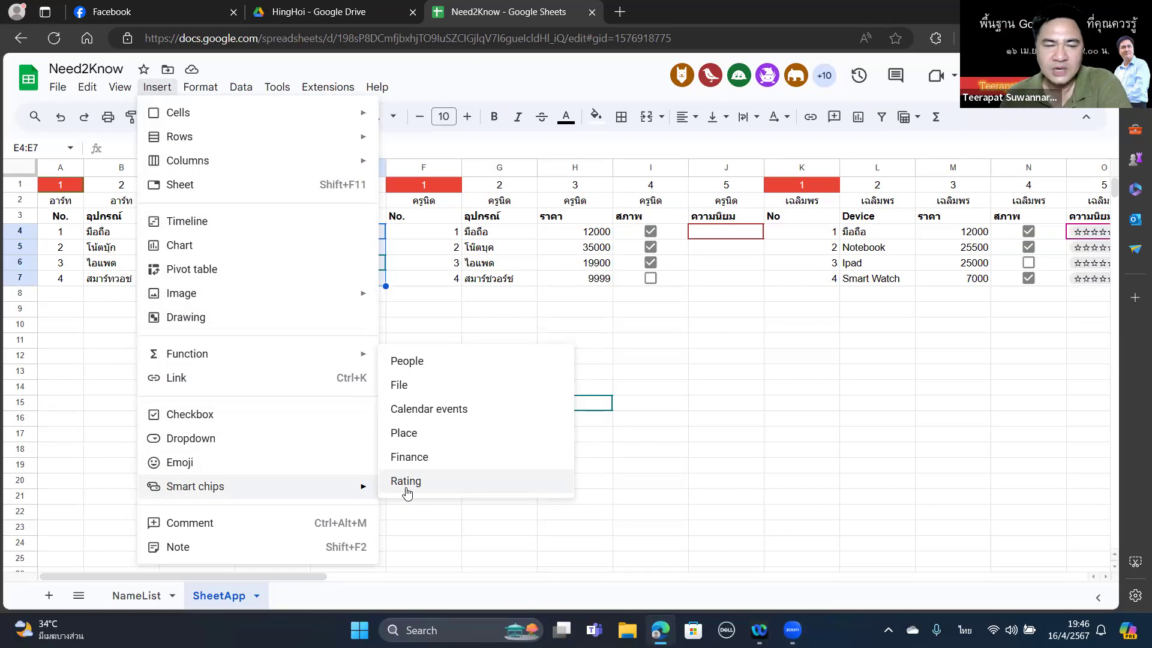
{"action": "left_click", "coordinate": [407, 481]}
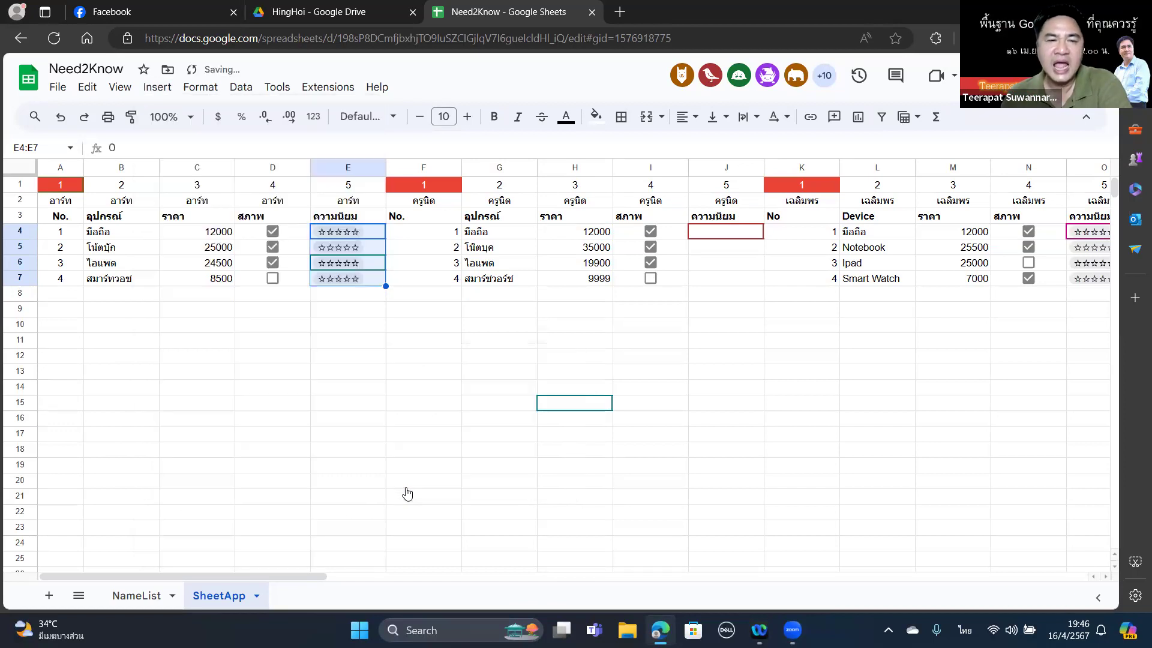
Set the star ratings to 4 in E4, 5 in E5, 2 in E6 and 1 in E7.
{"action": "left_click", "coordinate": [357, 233]}
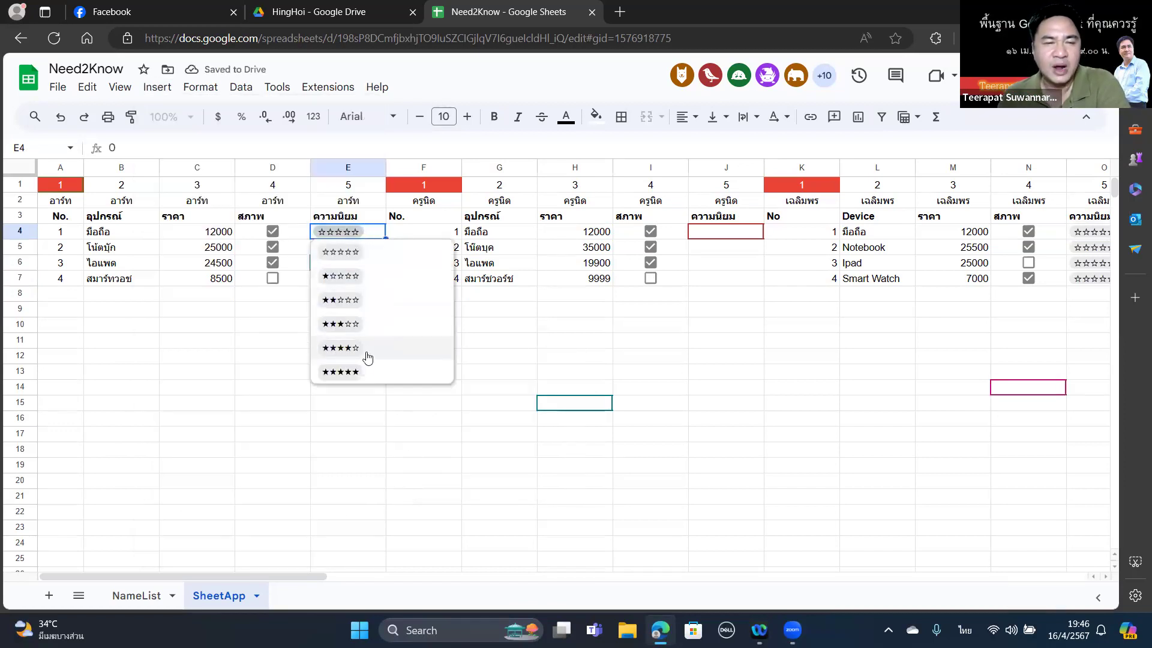
{"action": "left_click", "coordinate": [366, 349]}
{"action": "left_click", "coordinate": [360, 251]}
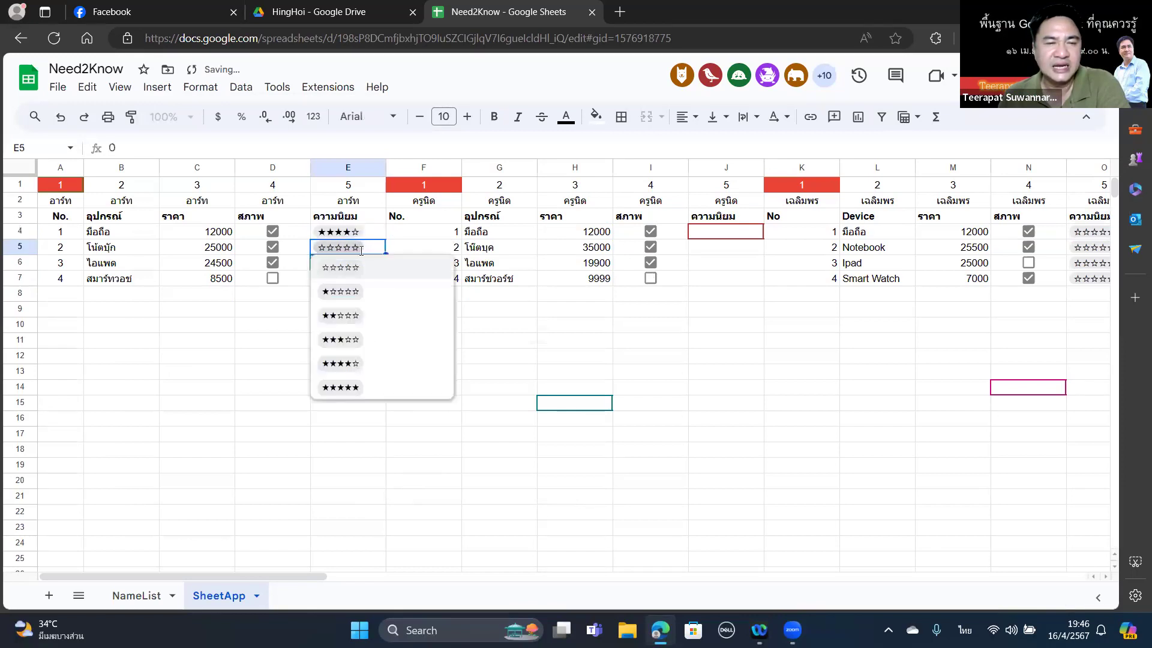
{"action": "left_click", "coordinate": [367, 391]}
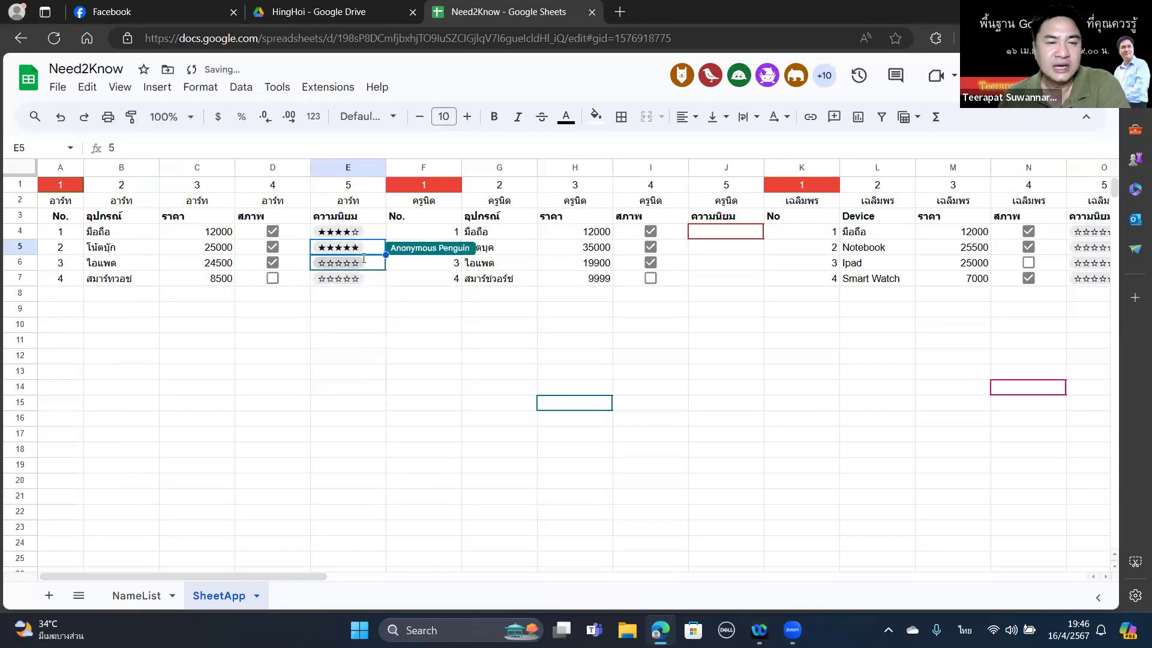
{"action": "left_click", "coordinate": [364, 258]}
{"action": "left_click", "coordinate": [360, 332]}
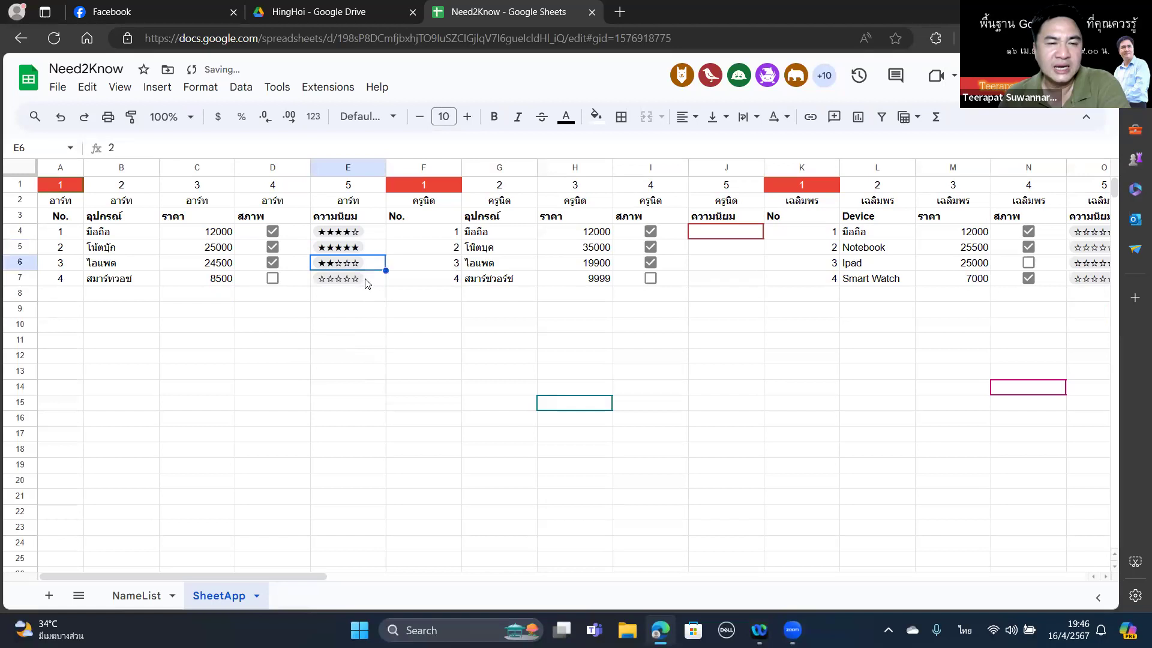
{"action": "left_click", "coordinate": [368, 283]}
{"action": "left_click", "coordinate": [366, 280]}
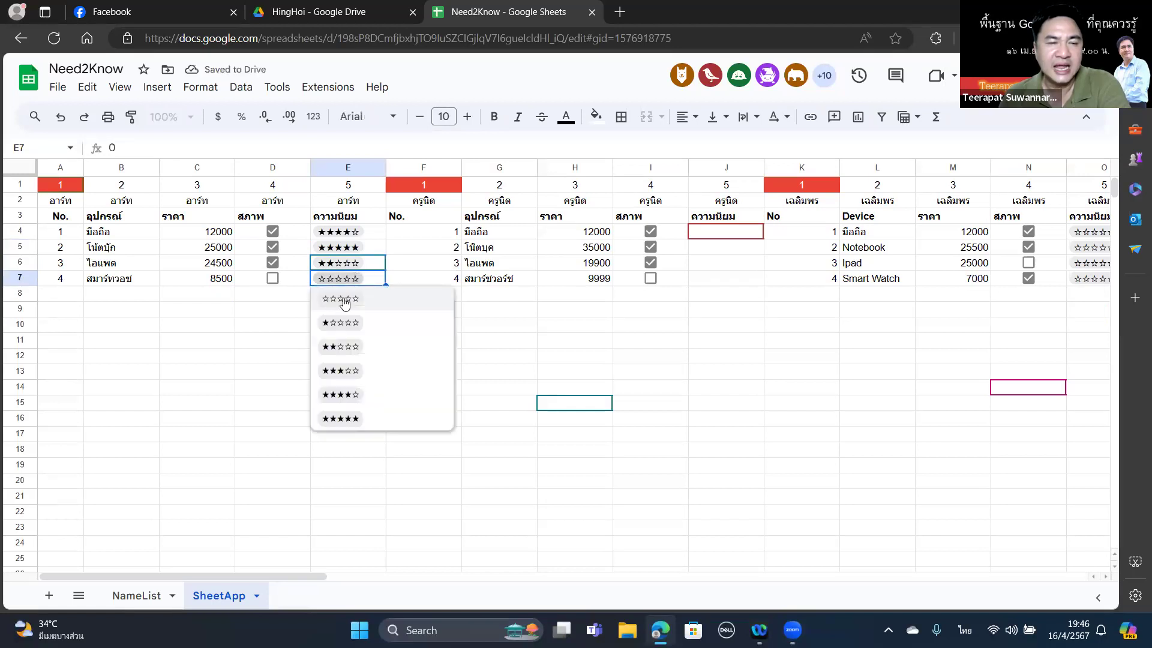
{"action": "left_click", "coordinate": [339, 323]}
{"action": "left_click", "coordinate": [514, 405]}
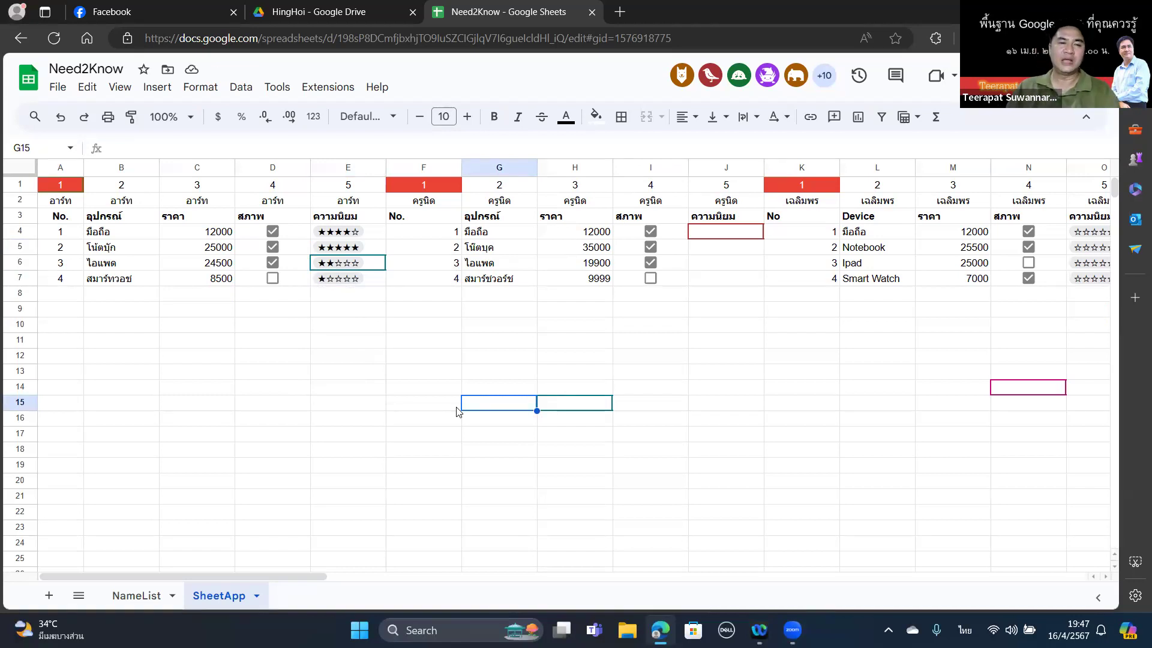
Duplicate the SheetApp sheet within the workbook.
{"action": "right_click", "coordinate": [217, 595]}
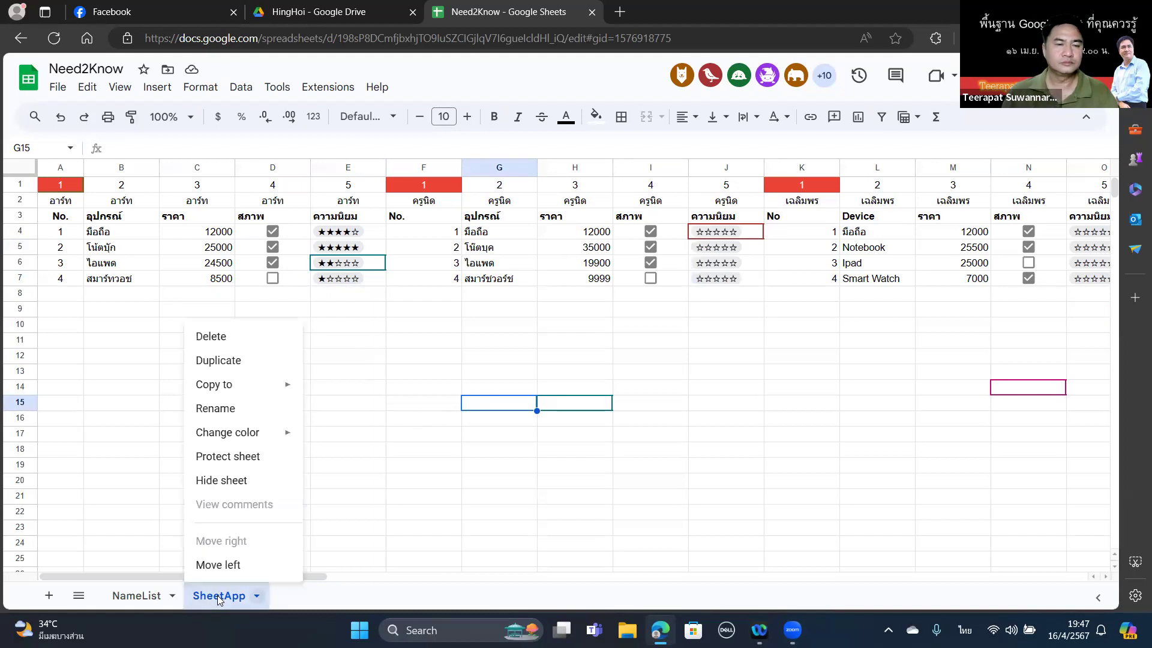
{"action": "left_click", "coordinate": [243, 360]}
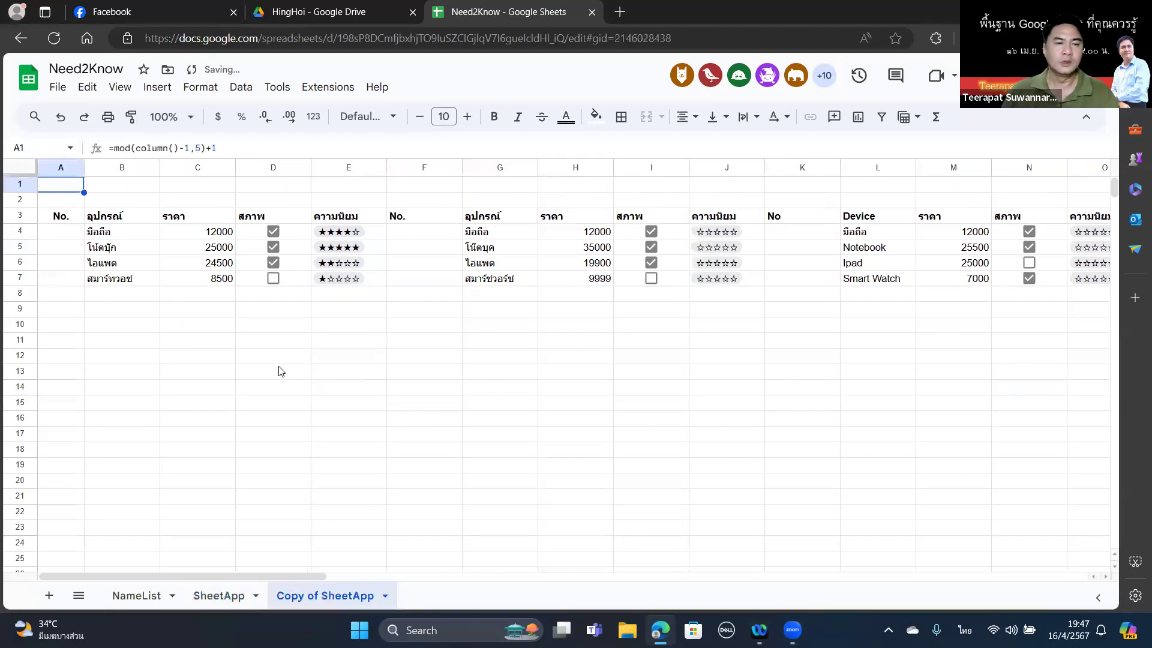
{"action": "double_click", "coordinate": [319, 599]}
{"action": "left_click", "coordinate": [320, 597]}
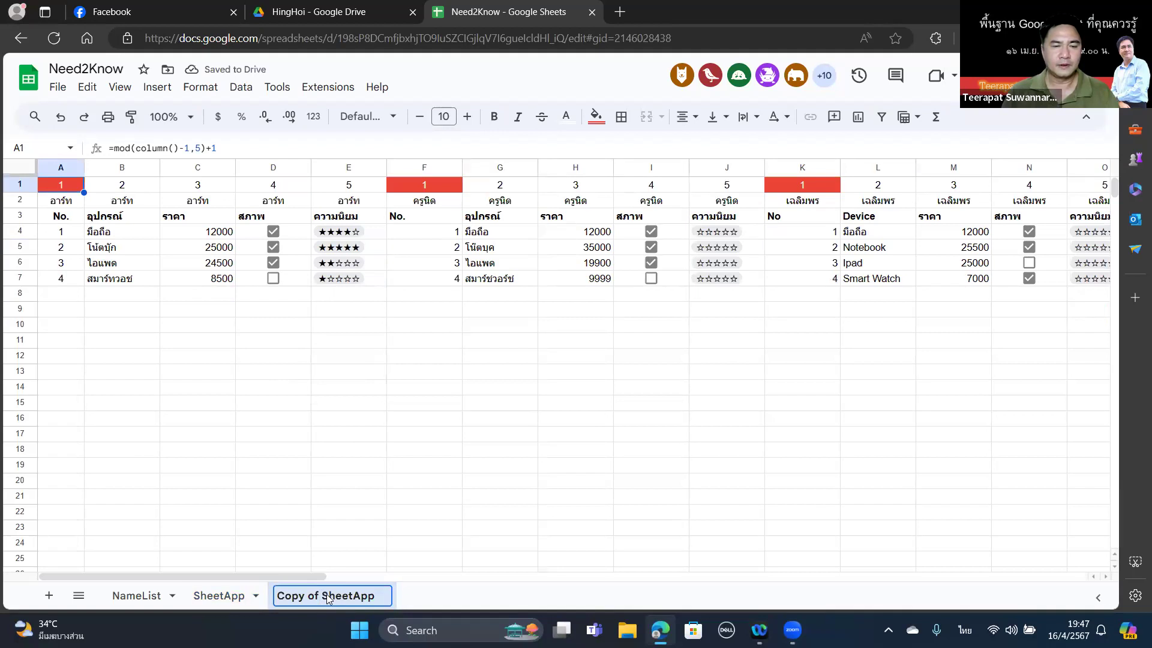
{"action": "left_click_drag", "start_coordinate": [323, 598], "coordinate": [174, 607]}
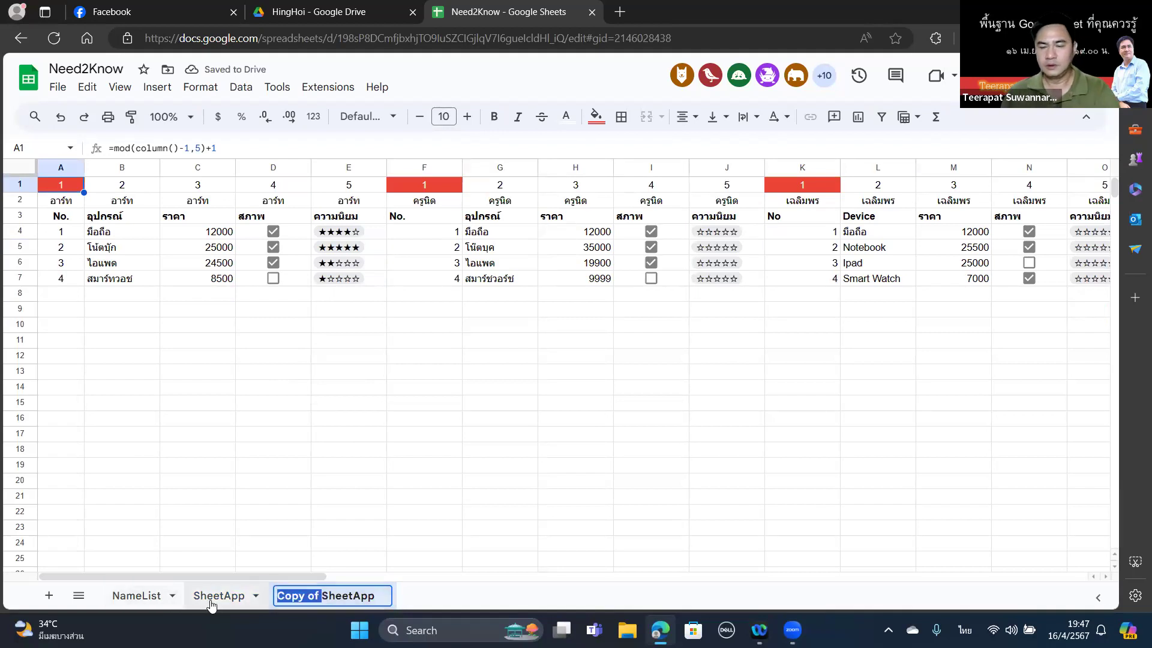
{"action": "key", "text": "BackSpace"}
{"action": "key", "text": "Return"}
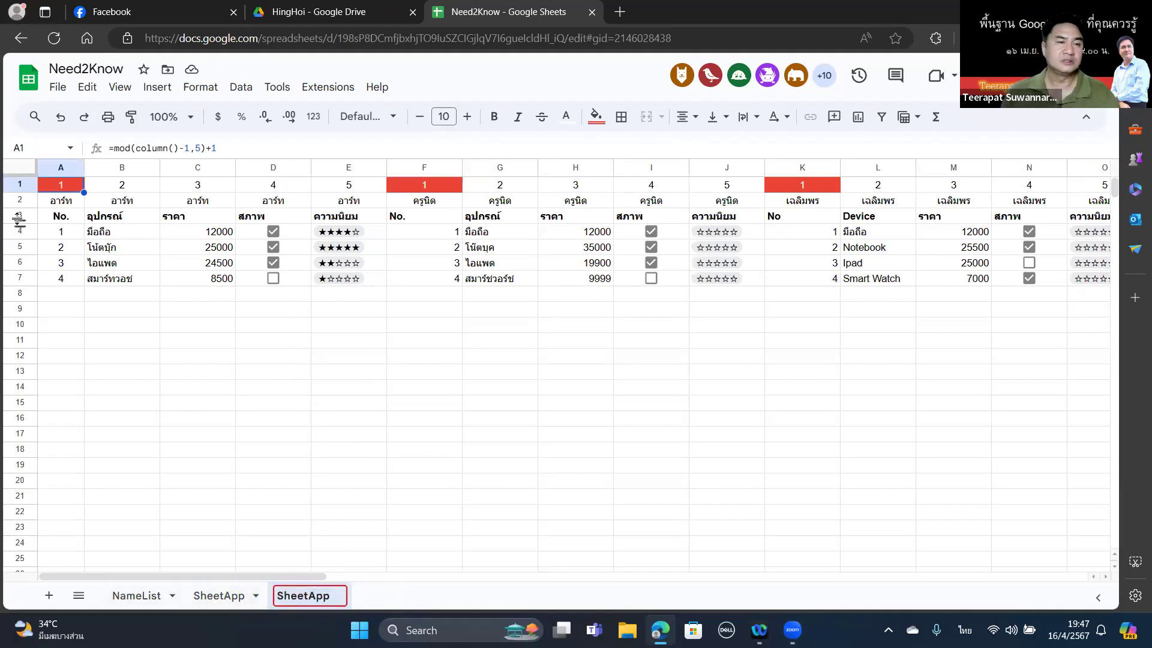
{"action": "left_click_drag", "start_coordinate": [19, 217], "coordinate": [724, 370]}
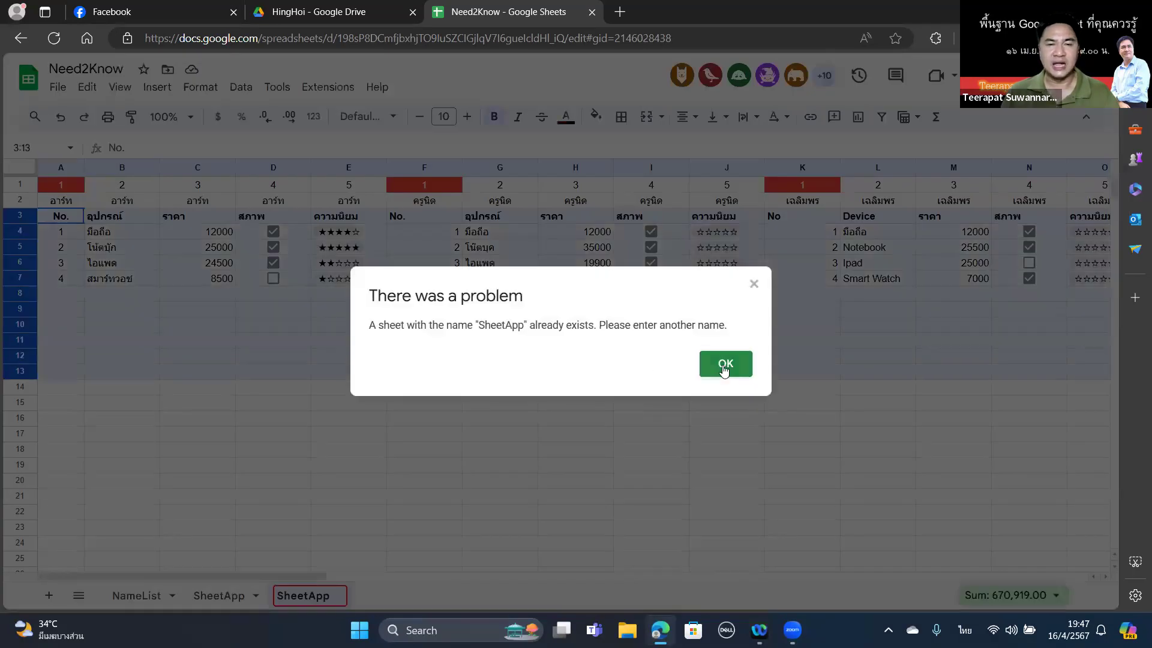
{"action": "left_click", "coordinate": [724, 370]}
{"action": "key", "text": "BackSpace"}
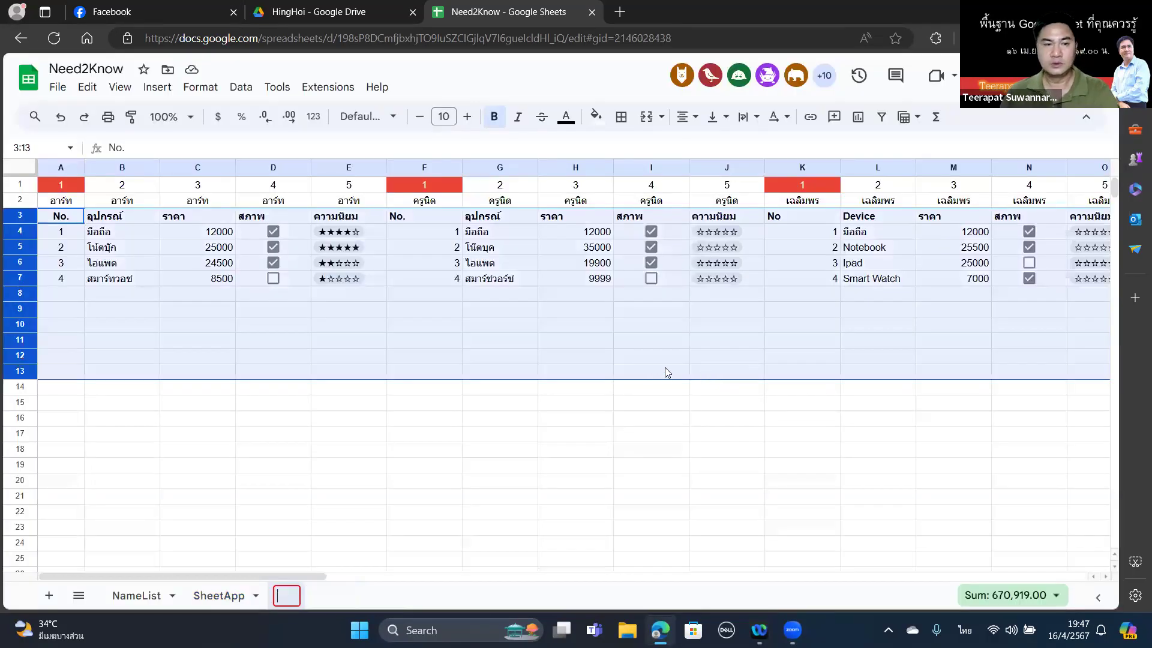
{"action": "key", "text": "Escape"}
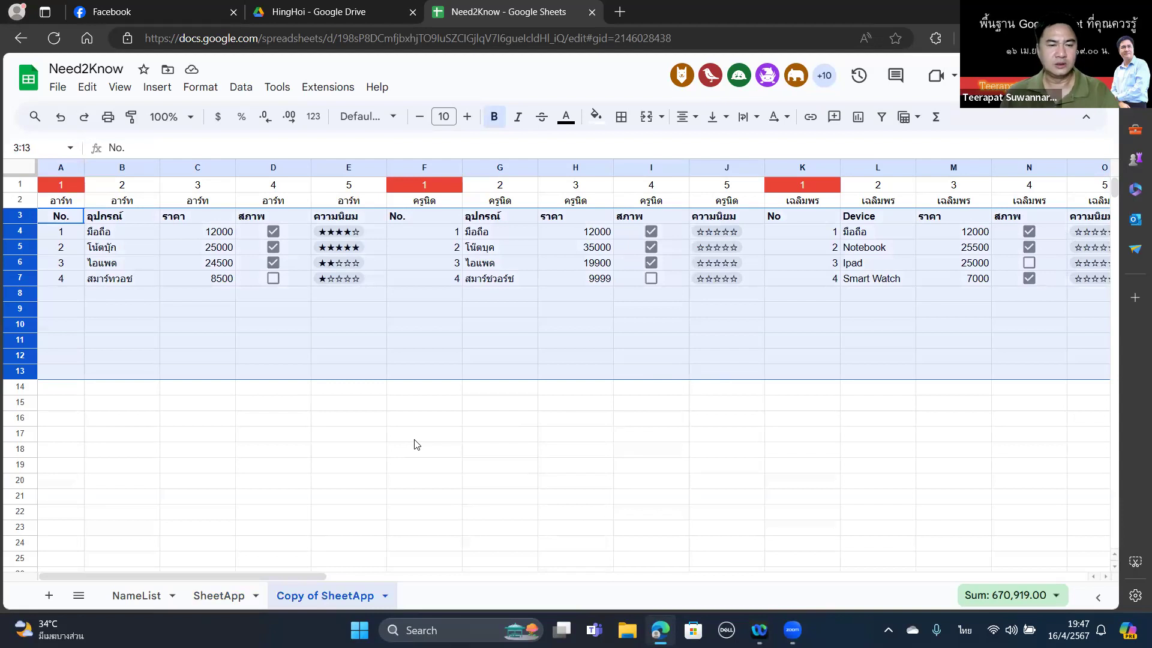
Rename the duplicated sheet as SheetApp-02.
{"action": "double_click", "coordinate": [318, 601]}
{"action": "left_click", "coordinate": [323, 597]}
{"action": "key", "text": "shift+Home"}
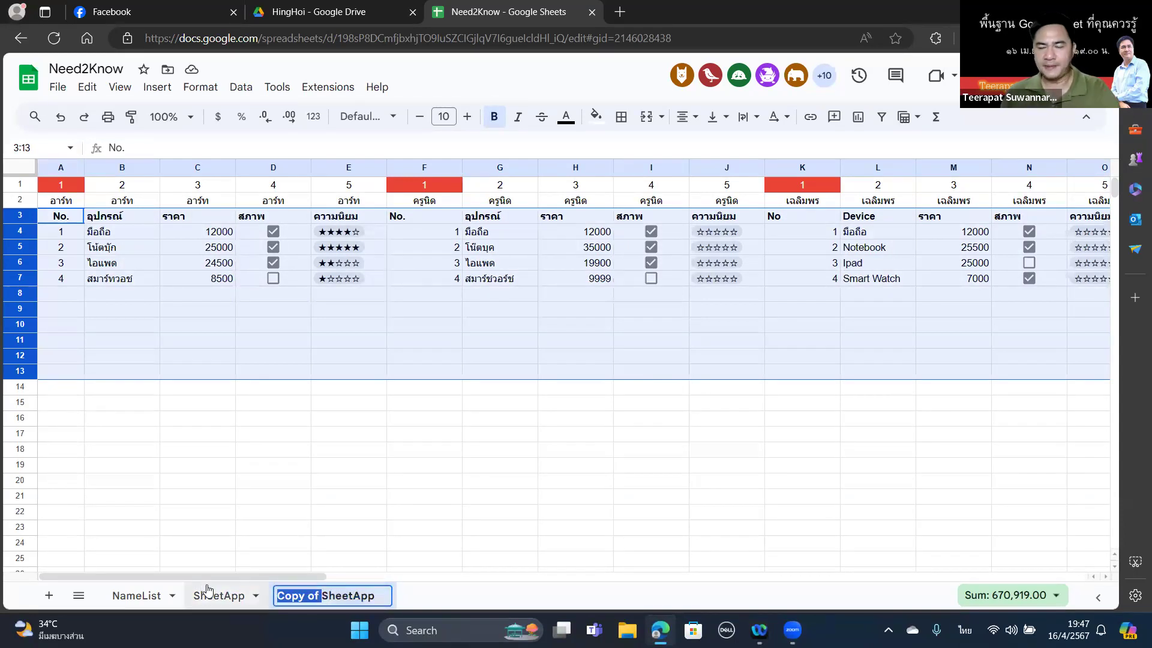
{"action": "key", "text": "BackSpace"}
{"action": "key", "text": "End"}
{"action": "type", "text": "/"}
{"action": "key", "text": "BackSpace"}
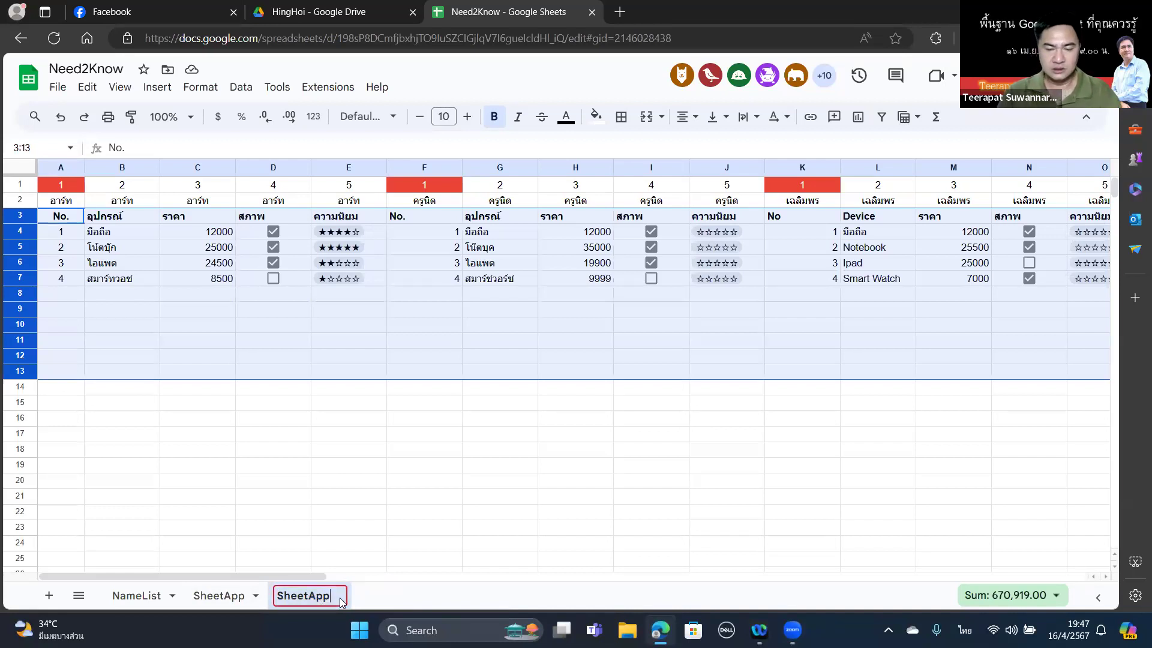
{"action": "type", "text": "/"}
{"action": "key", "text": "BackSpace"}
{"action": "key", "text": "grave"}
{"action": "type", "text": "-02"}
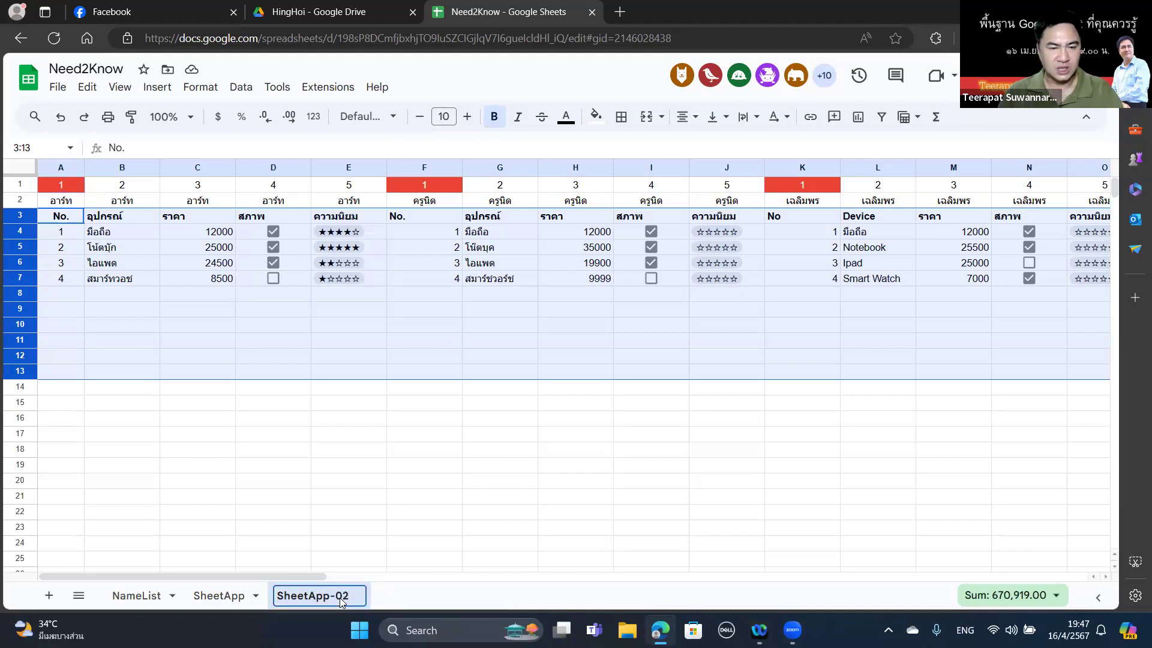
{"action": "key", "text": "Return"}
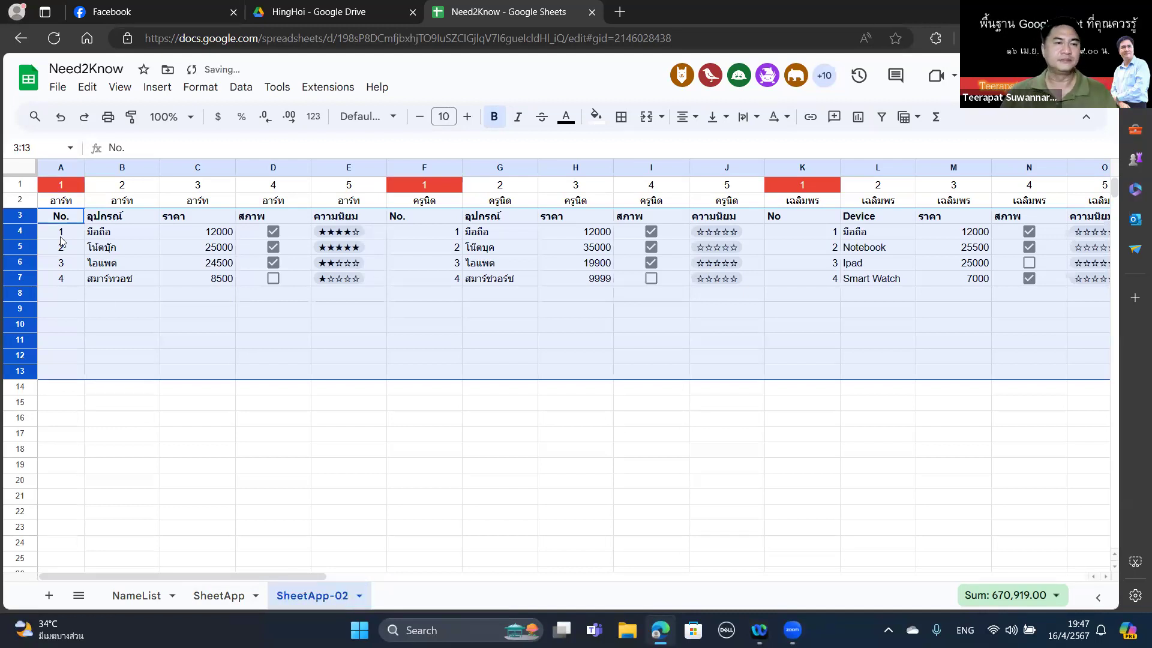
Clear the contents of rows 3 to 13 on the SheetApp-02 sheet.
{"action": "left_click_drag", "start_coordinate": [7, 220], "coordinate": [7, 218]}
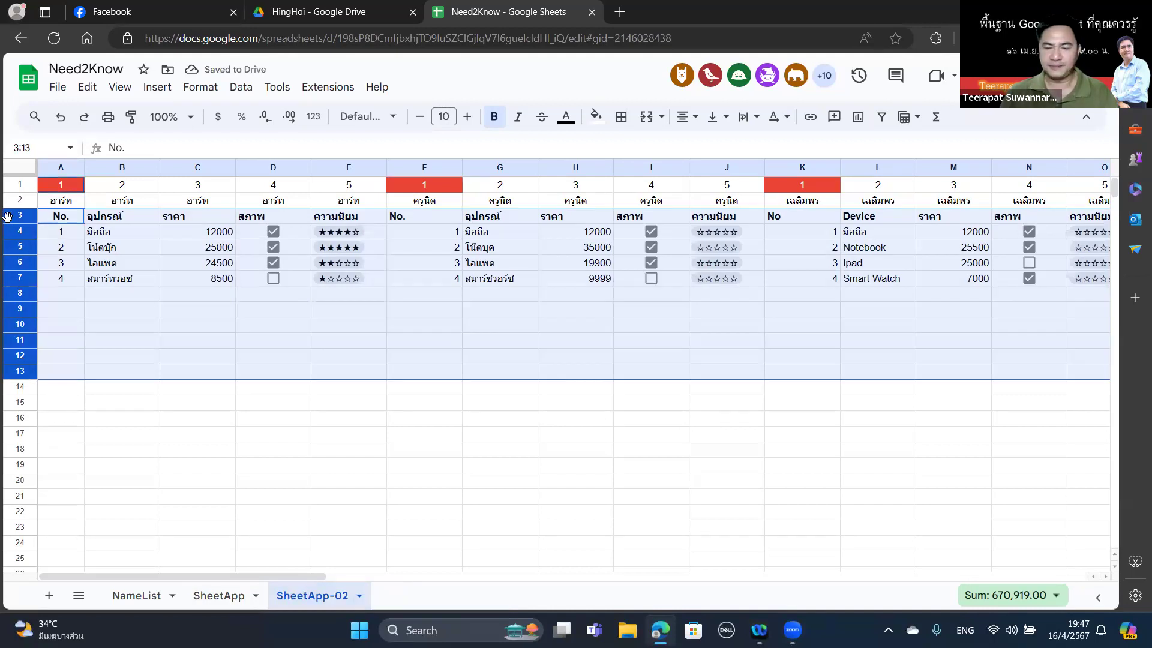
{"action": "key", "text": "Delete"}
{"action": "left_click", "coordinate": [238, 295]}
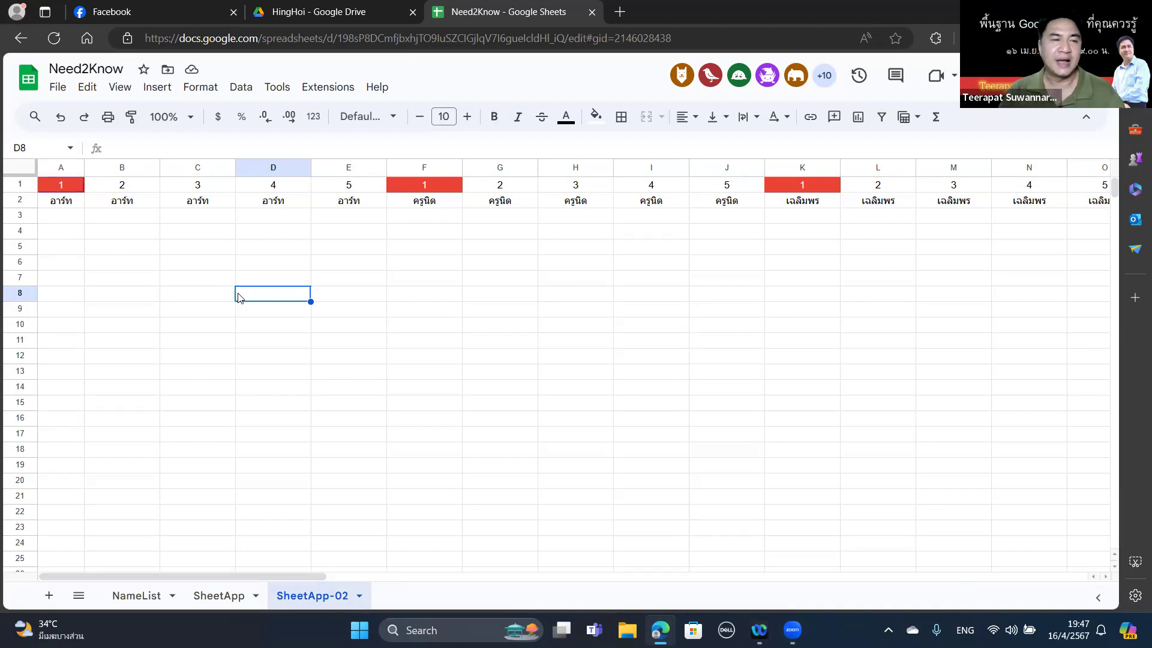
Enter =SEQUENCE(5,1,150,100) in cell A3 to generate five rows starting at 150 with a step of 100.
{"action": "left_click", "coordinate": [77, 216]}
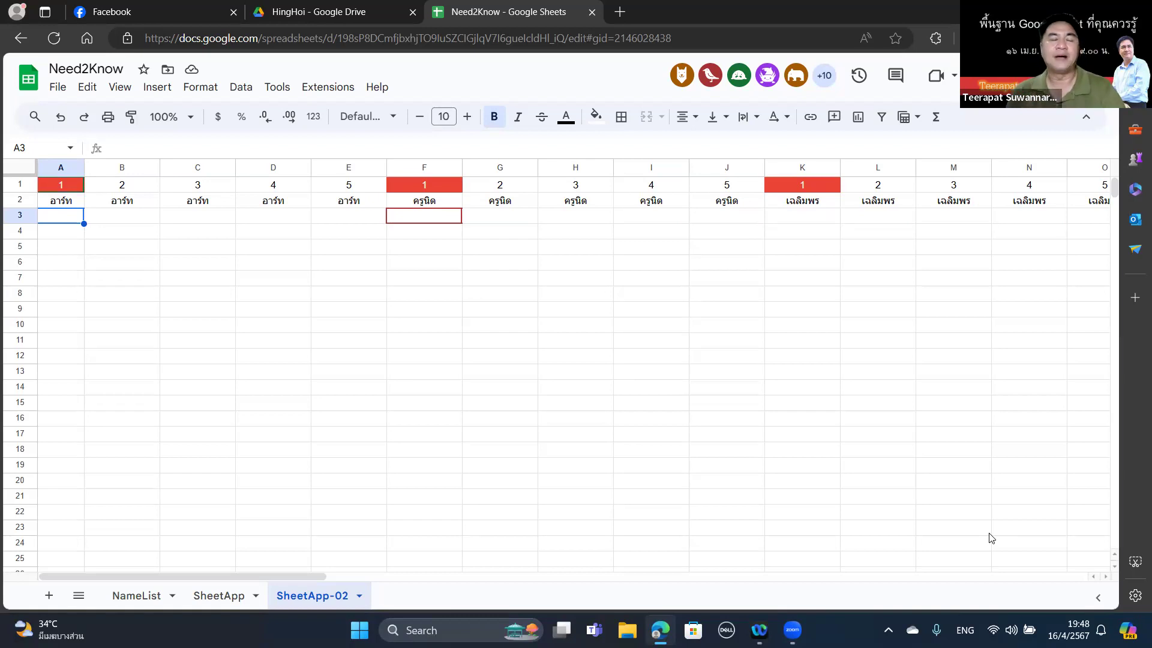
{"action": "type", "text": "="}
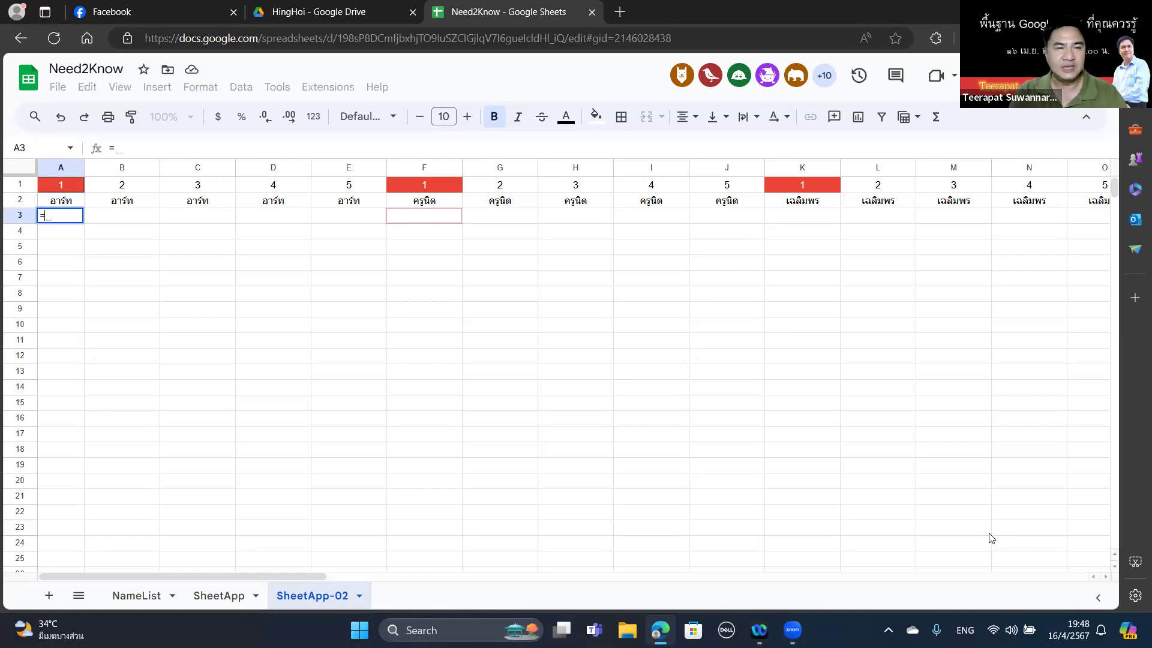
{"action": "type", "text": "ss"}
{"action": "key", "text": "BackSpace"}
{"action": "type", "text": "e"}
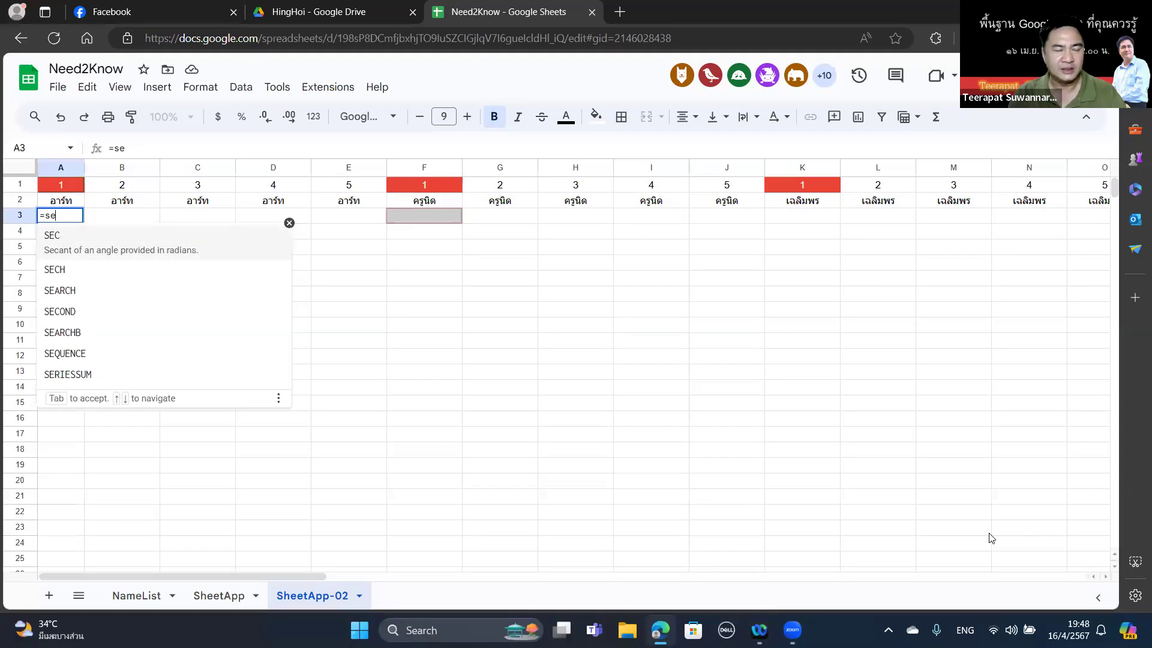
{"action": "key", "text": "Down"}
{"action": "key", "text": "Down"}
{"action": "key", "text": "Down"}
{"action": "key", "text": "Down"}
{"action": "key", "text": "Down"}
{"action": "key", "text": "Tab"}
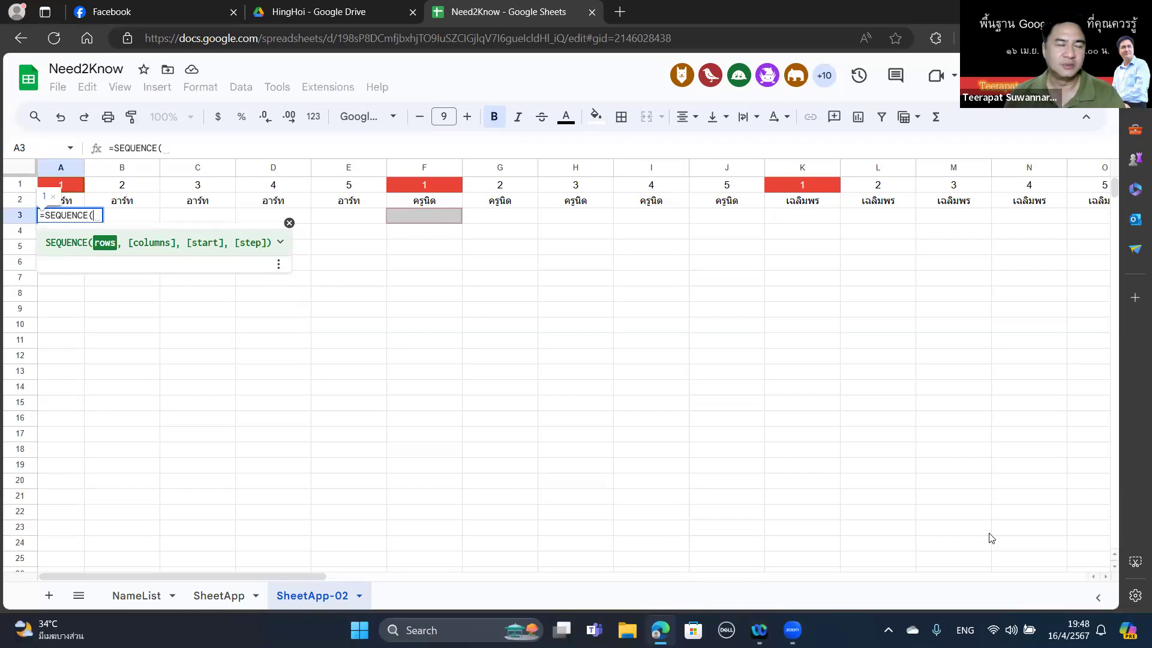
{"action": "type", "text": "5"}
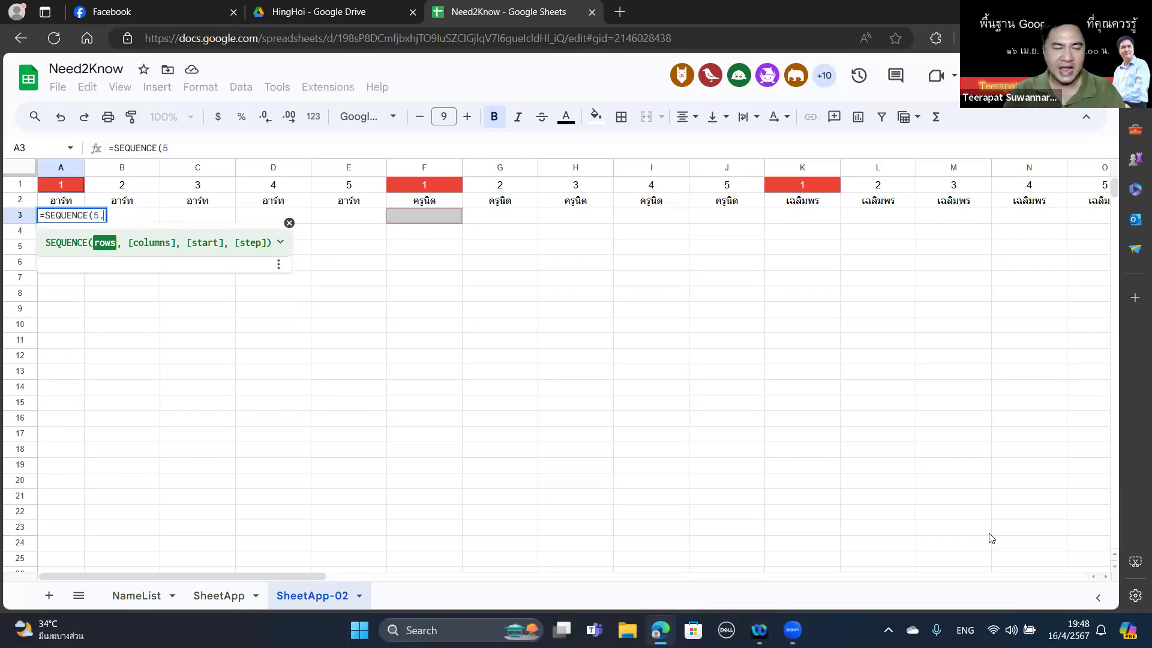
{"action": "type", "text": ","}
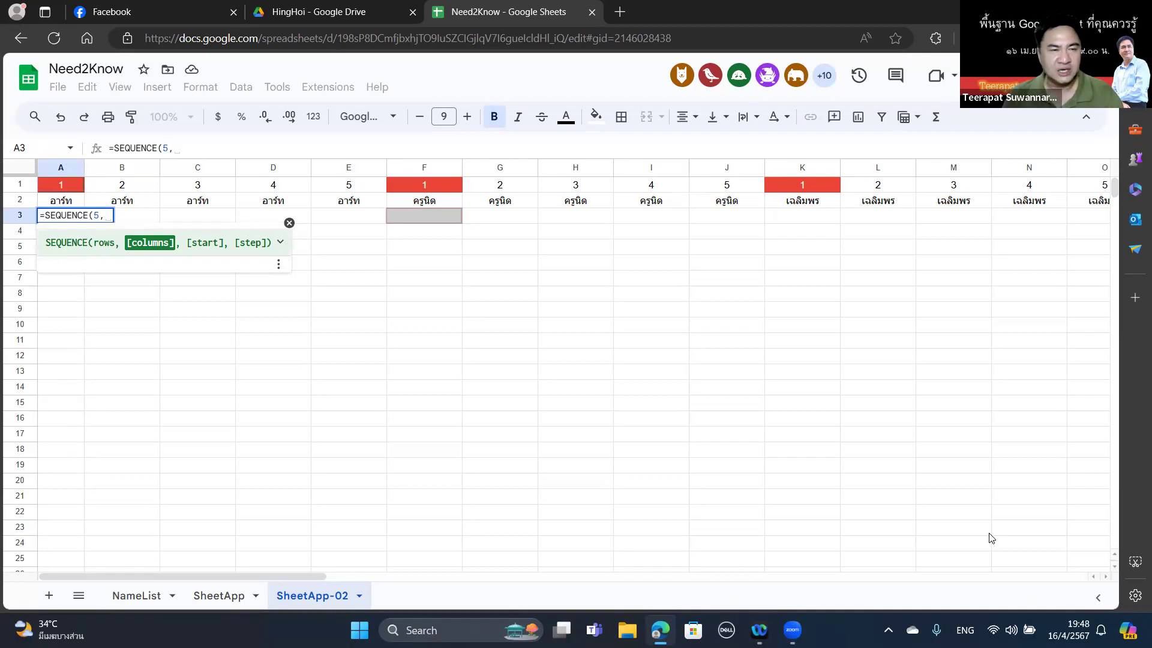
{"action": "type", "text": "1"}
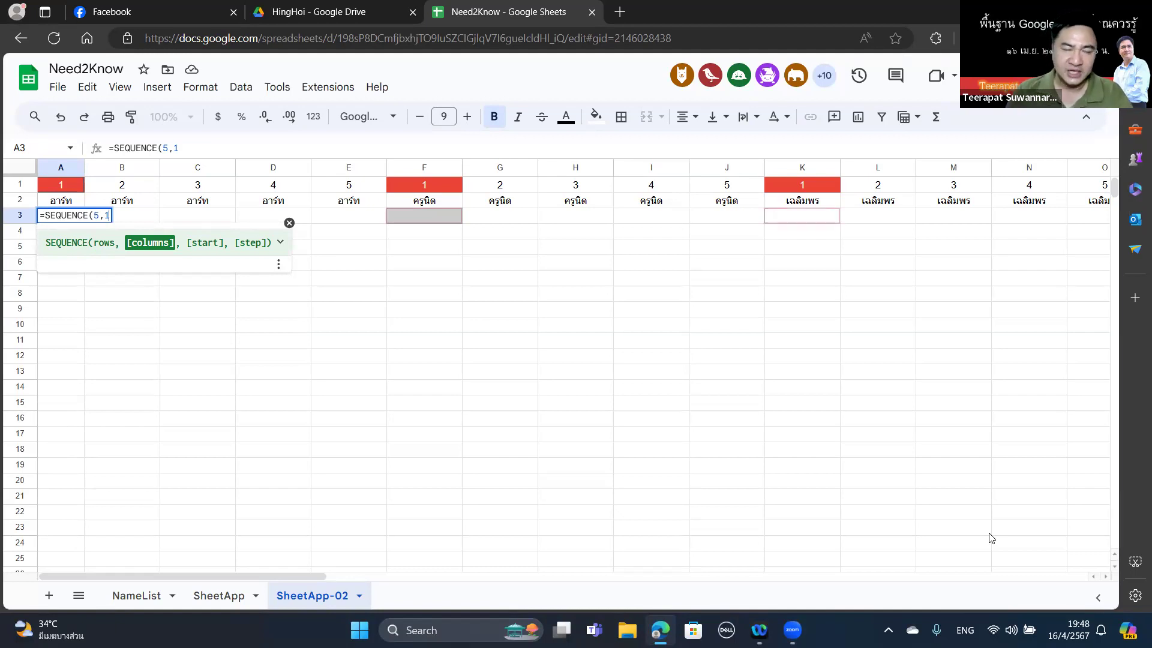
{"action": "type", "text": ","}
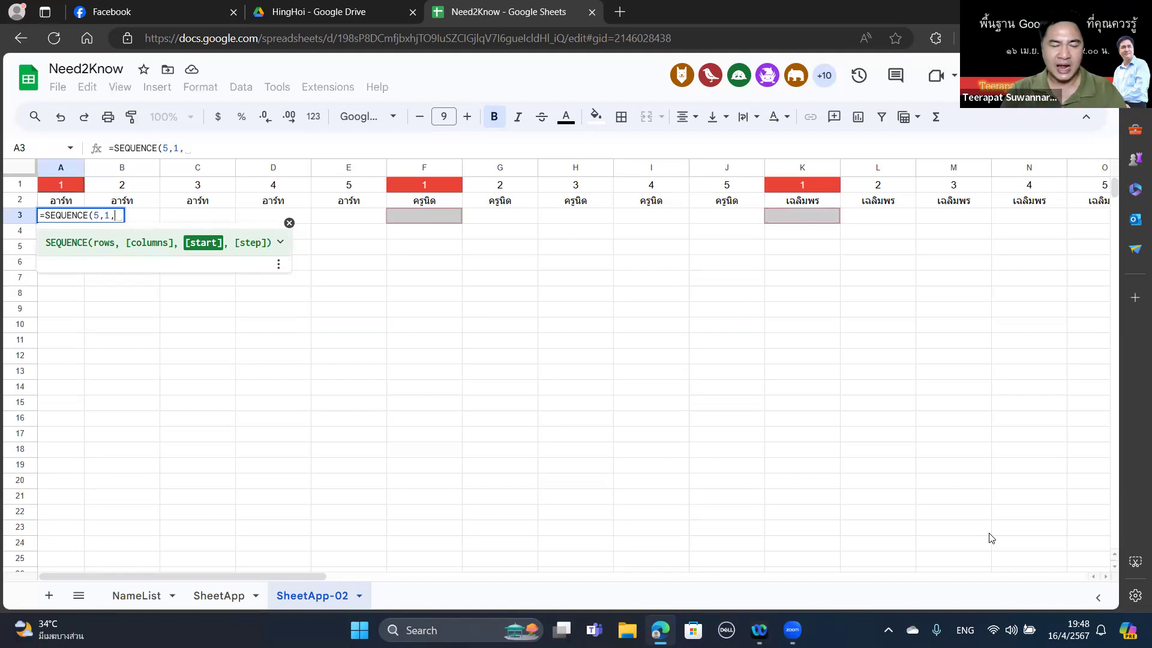
{"action": "type", "text": "150"}
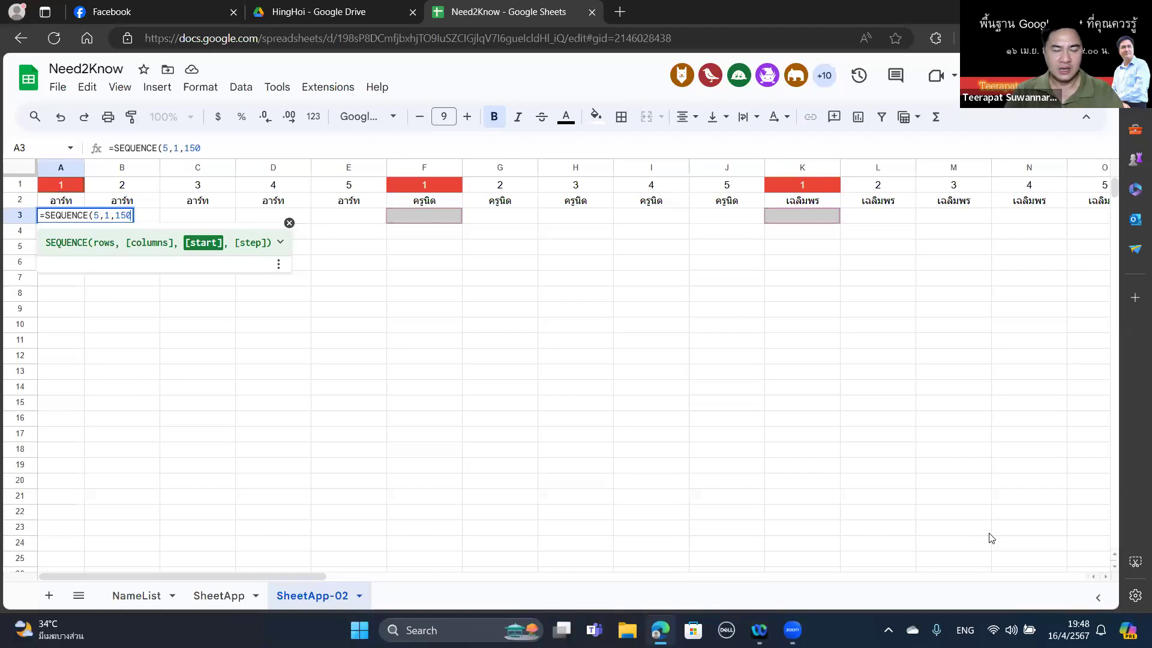
{"action": "type", "text": ","}
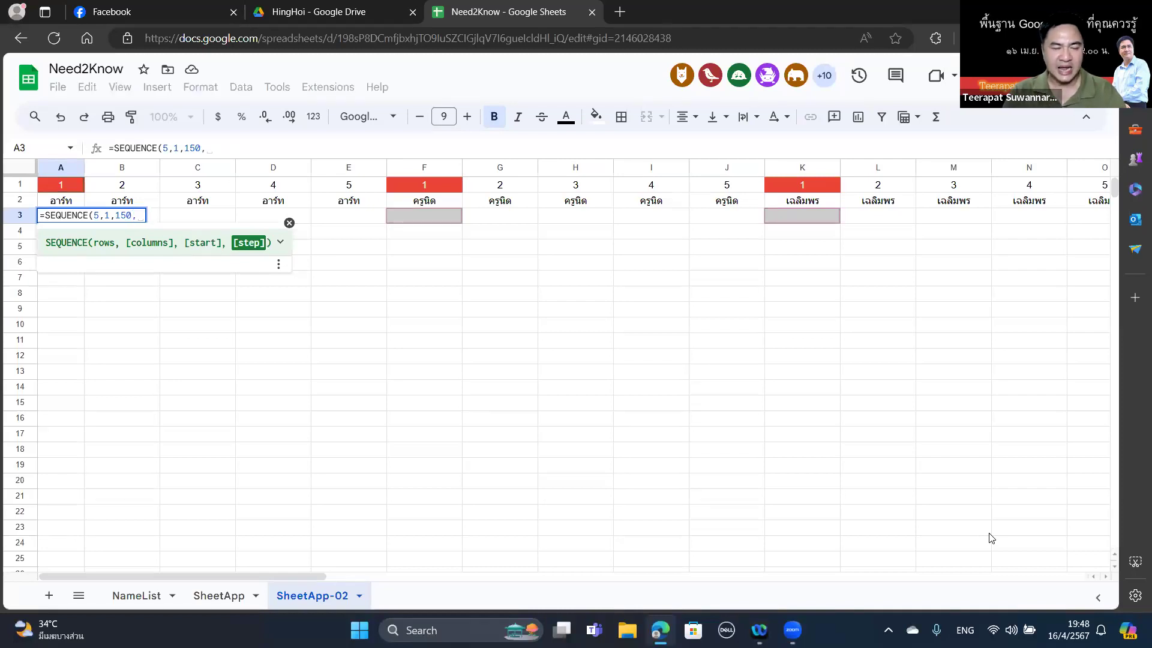
{"action": "type", "text": "100"}
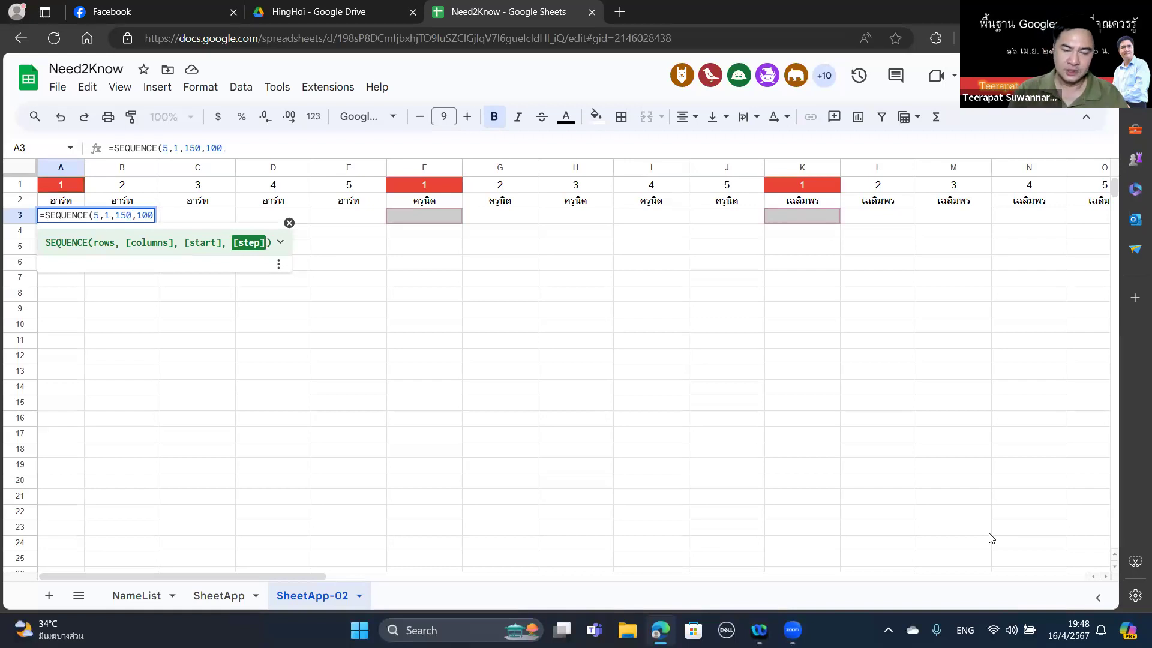
{"action": "type", "text": ")"}
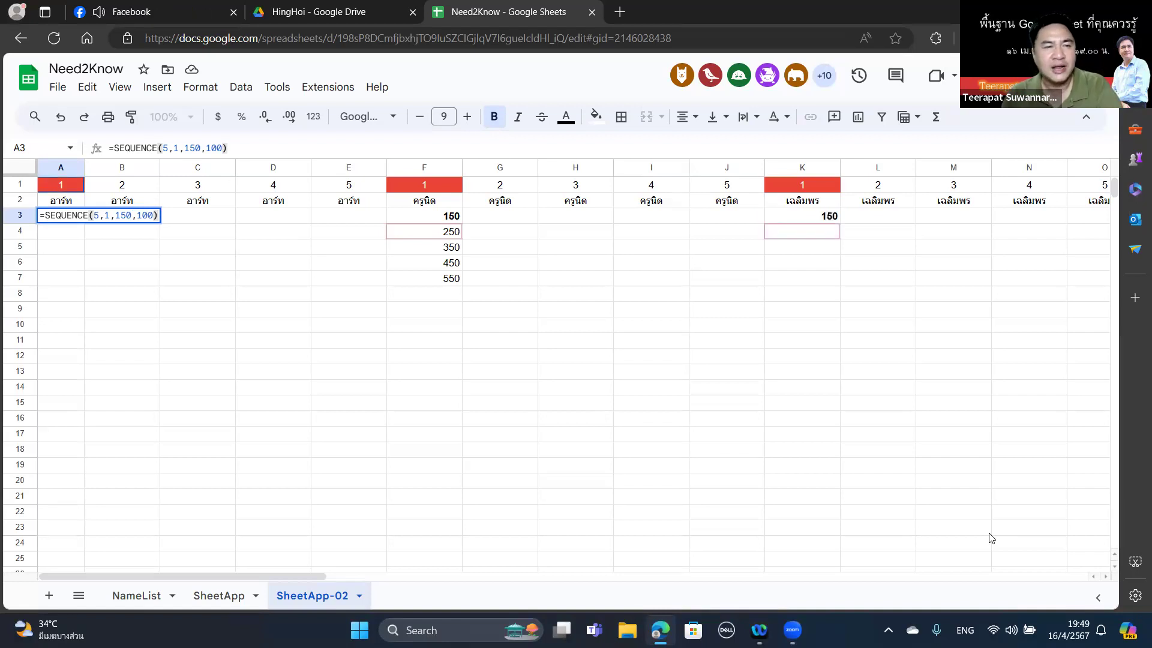
{"action": "key", "text": "Return"}
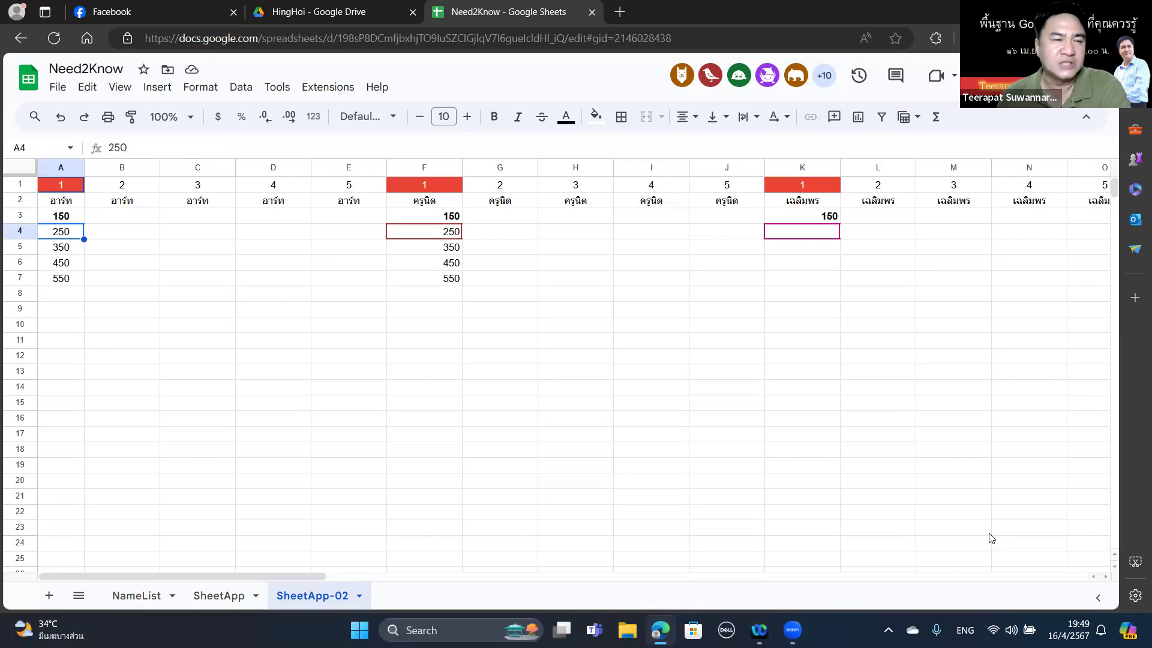
Examine the generated cells down to A7 and the SEQUENCE formula in A3.
{"action": "key", "text": "Down"}
{"action": "key", "text": "Down"}
{"action": "key", "text": "Down"}
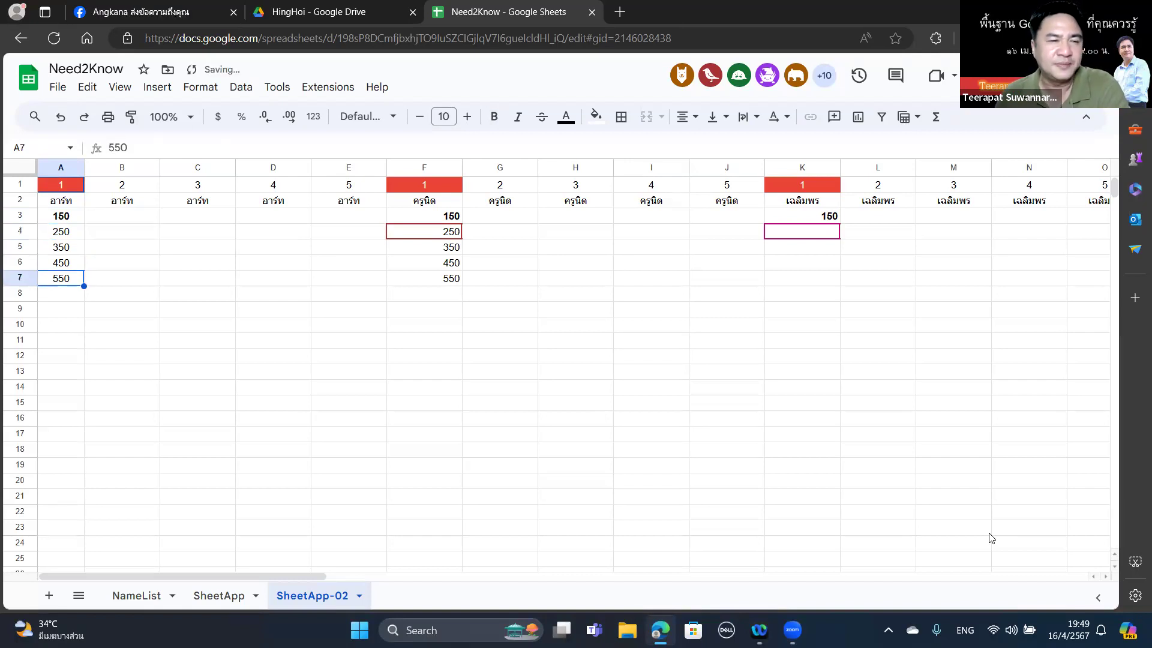
{"action": "key", "text": "Up"}
{"action": "key", "text": "Up"}
{"action": "key", "text": "Up"}
{"action": "key", "text": "Up"}
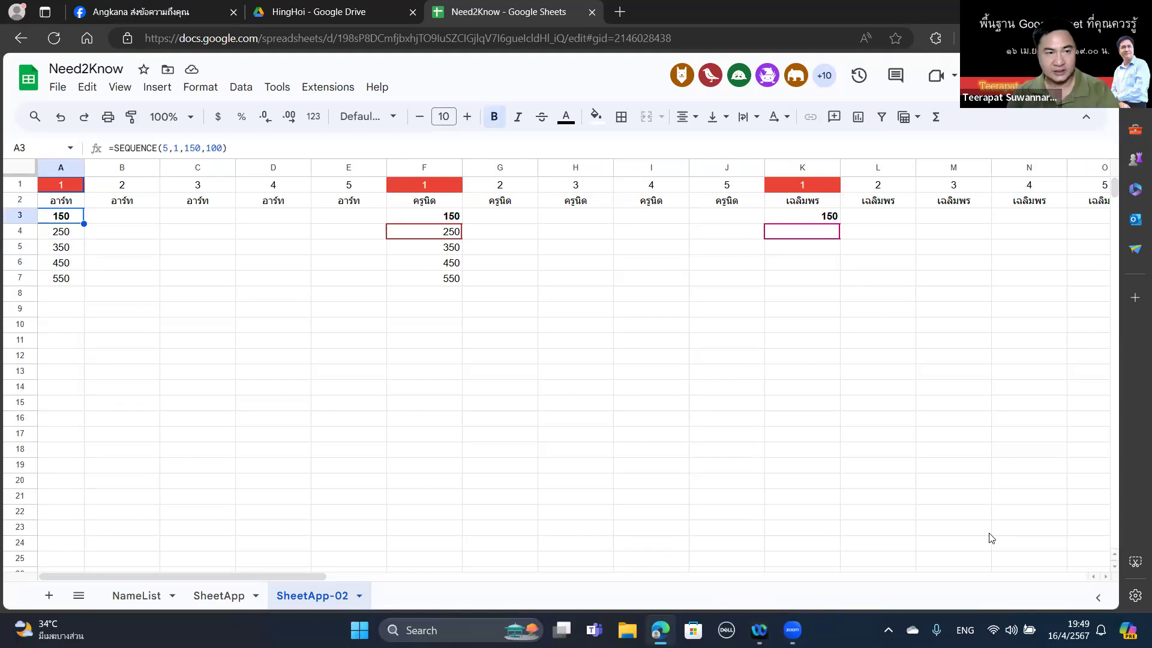
Enter the array formula ={150;250;350} in cell B3 to fill three values down the column.
{"action": "key", "text": "Right"}
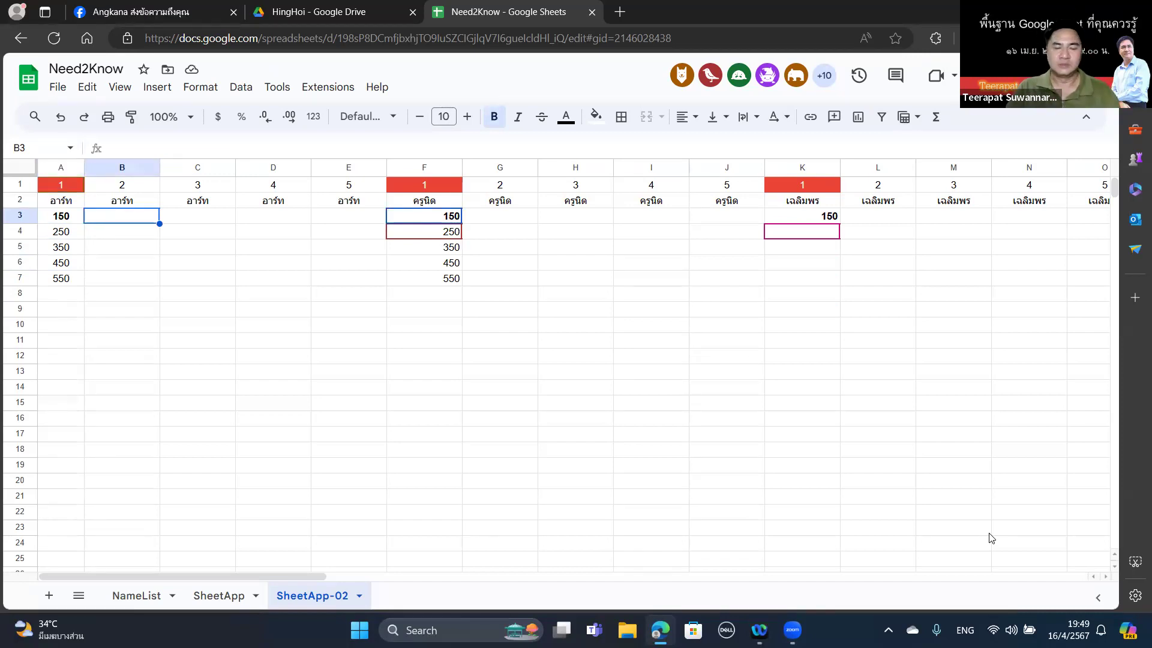
{"action": "type", "text": "="}
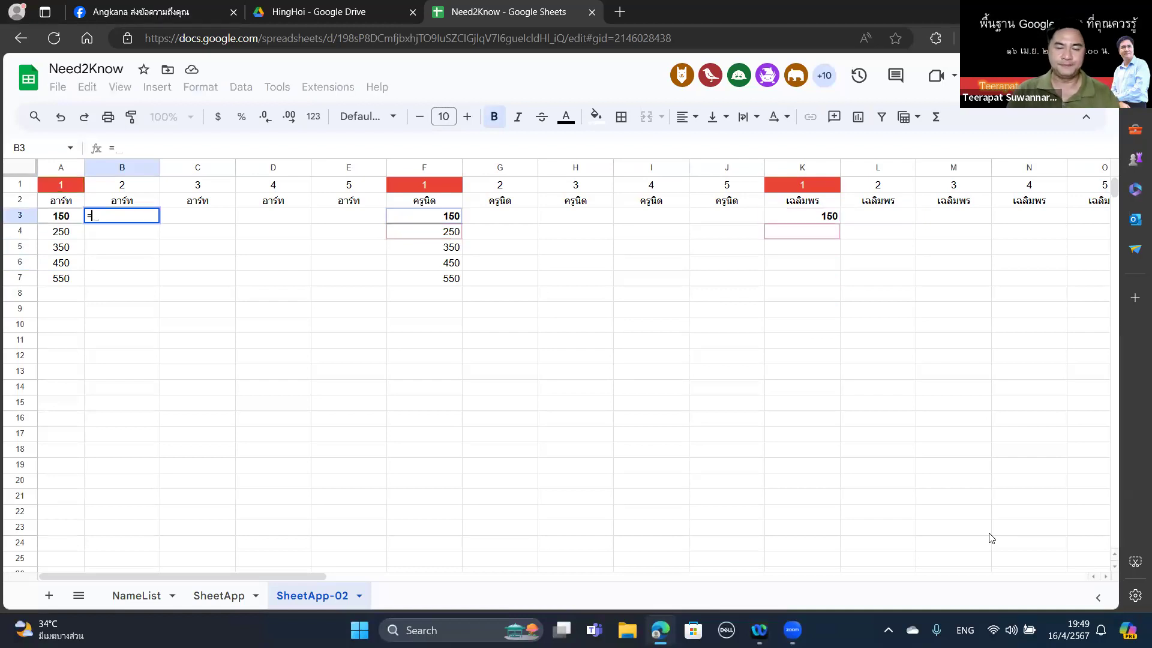
{"action": "type", "text": "{"}
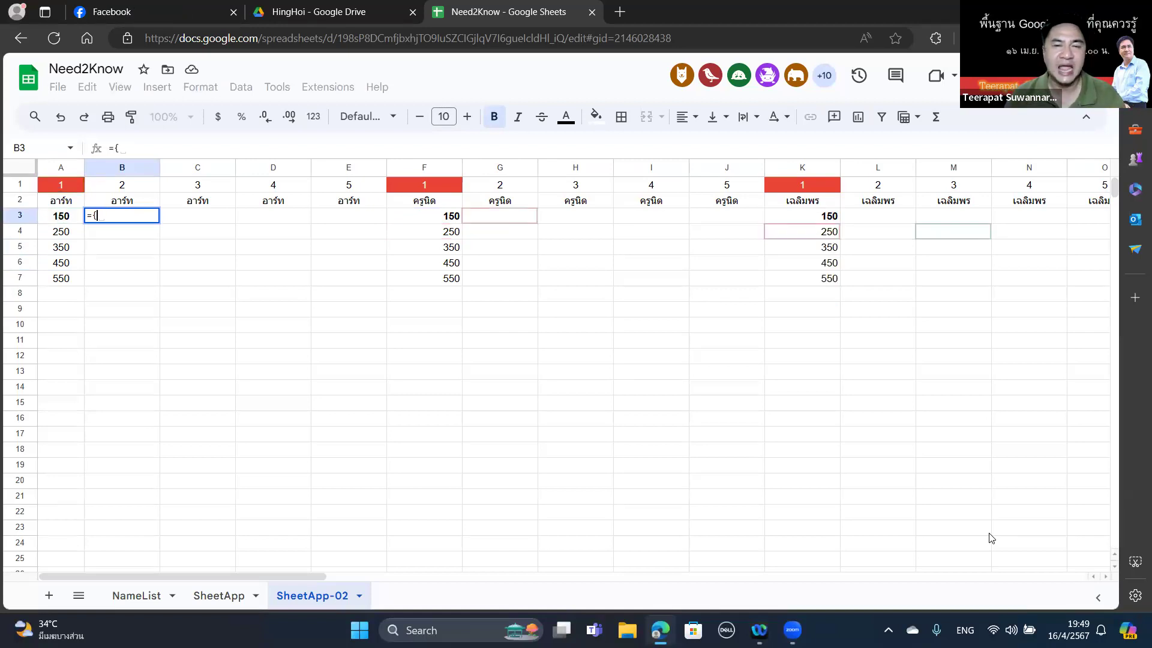
{"action": "type", "text": "1"}
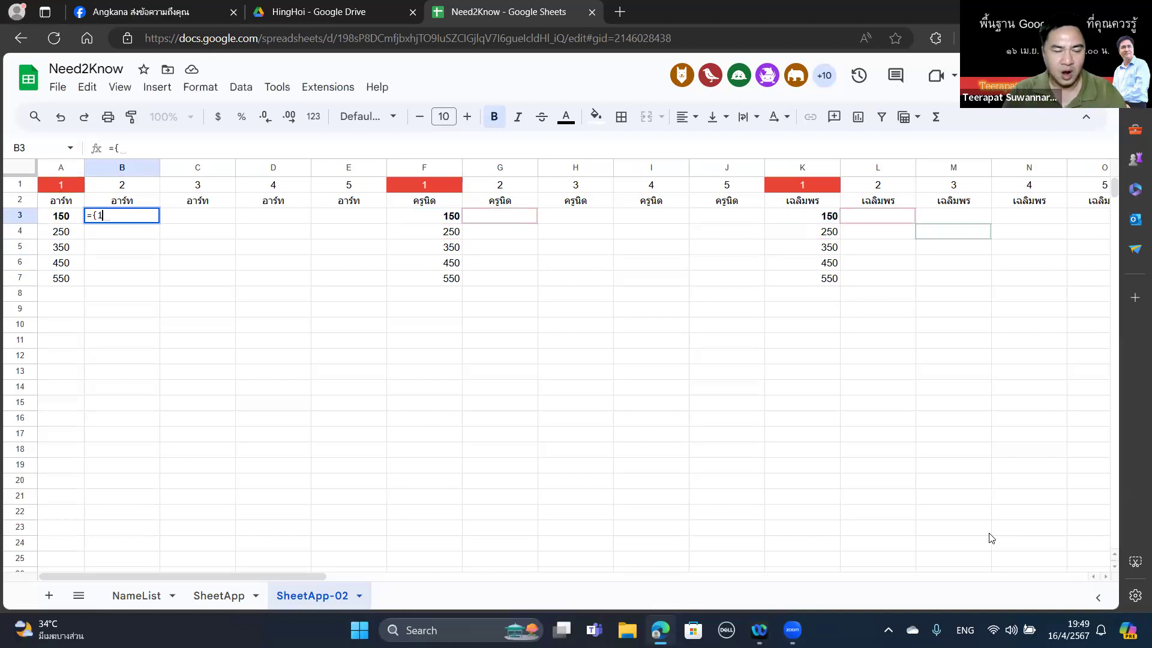
{"action": "type", "text": "50"}
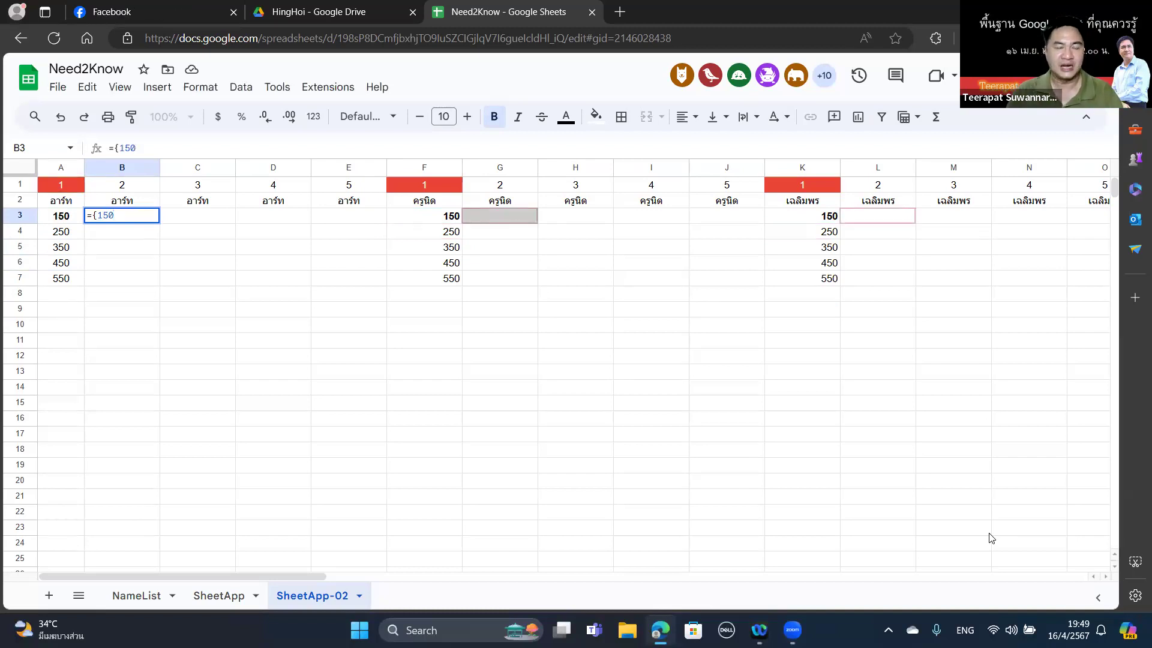
{"action": "type", "text": ";250"}
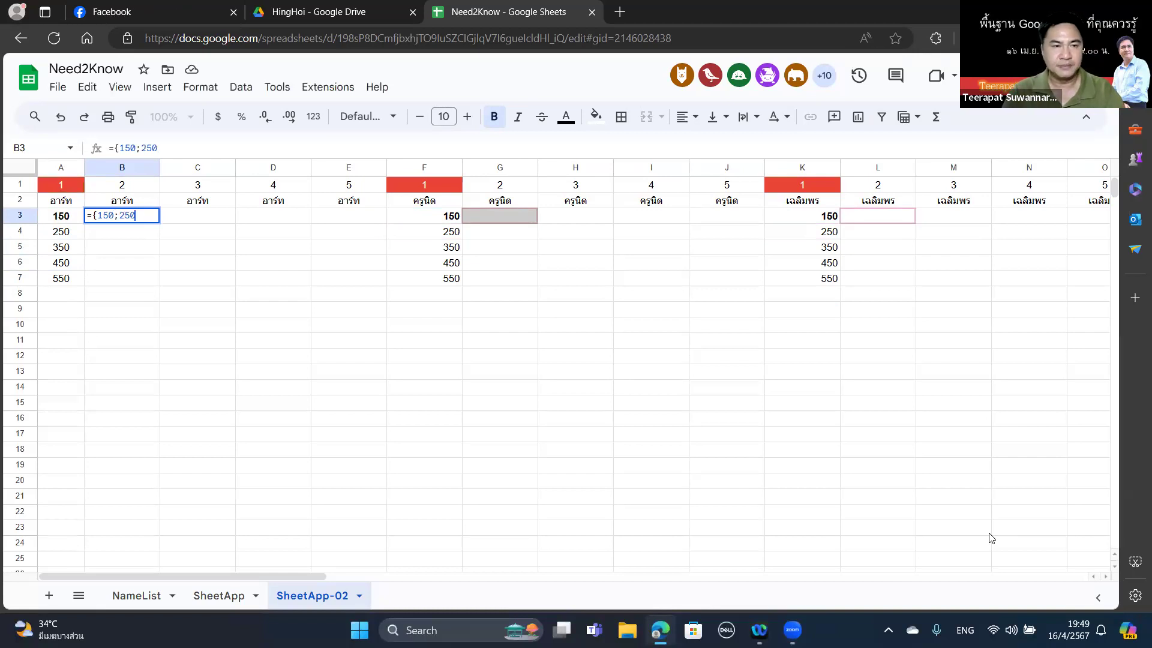
{"action": "type", "text": ";"}
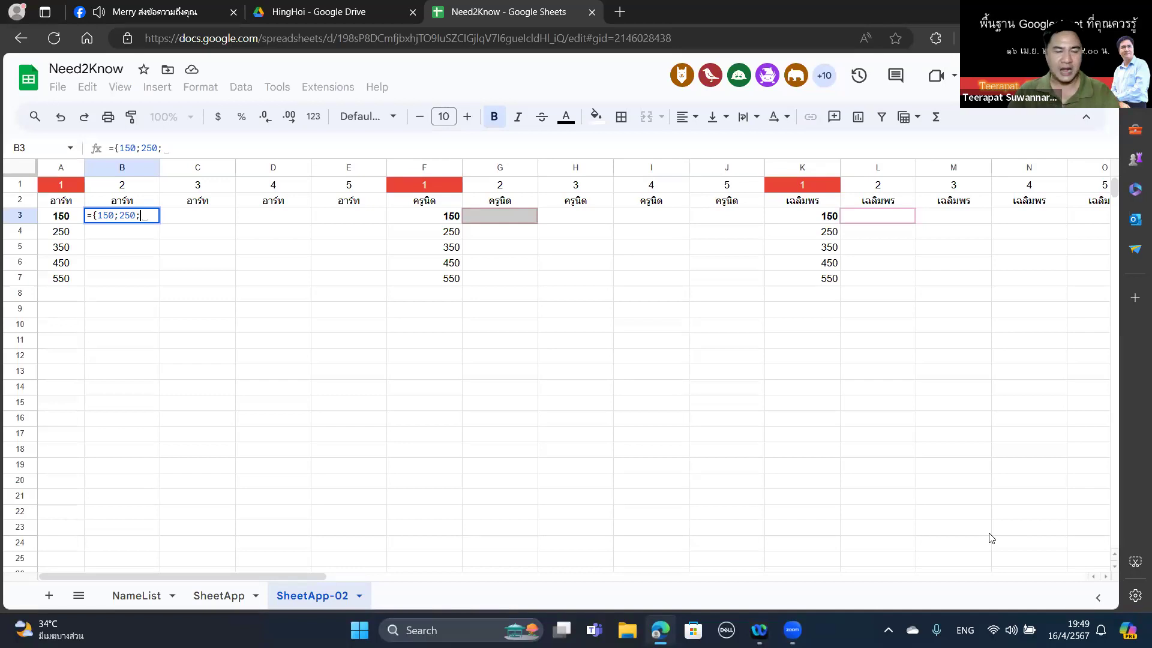
{"action": "type", "text": "350"}
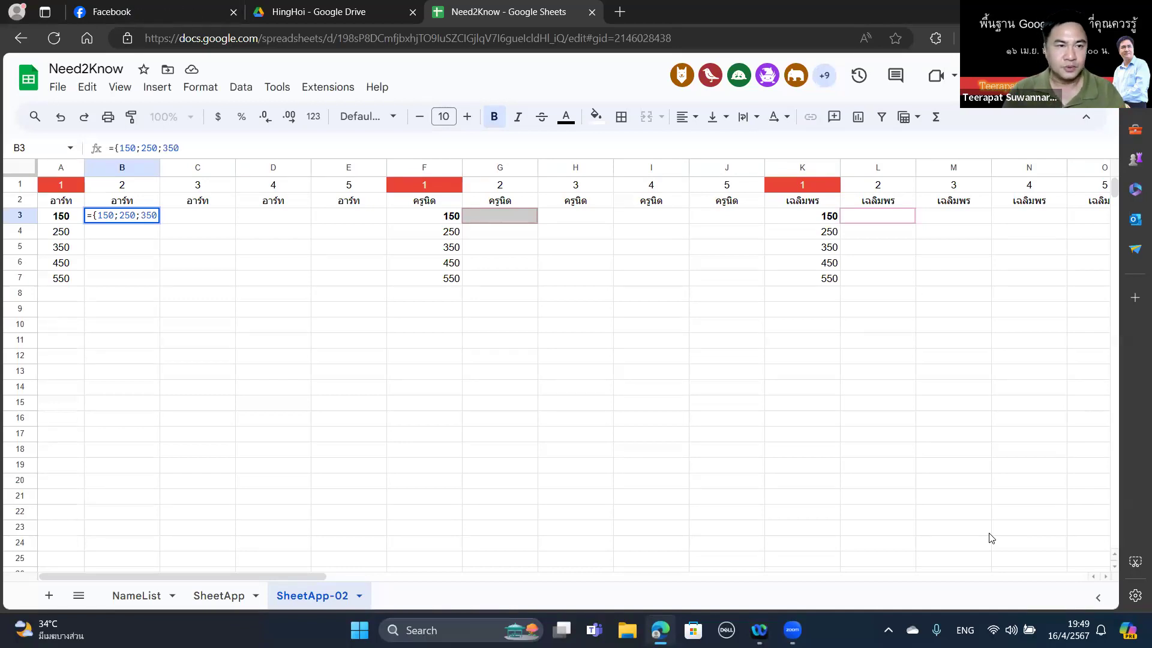
{"action": "type", "text": "}"}
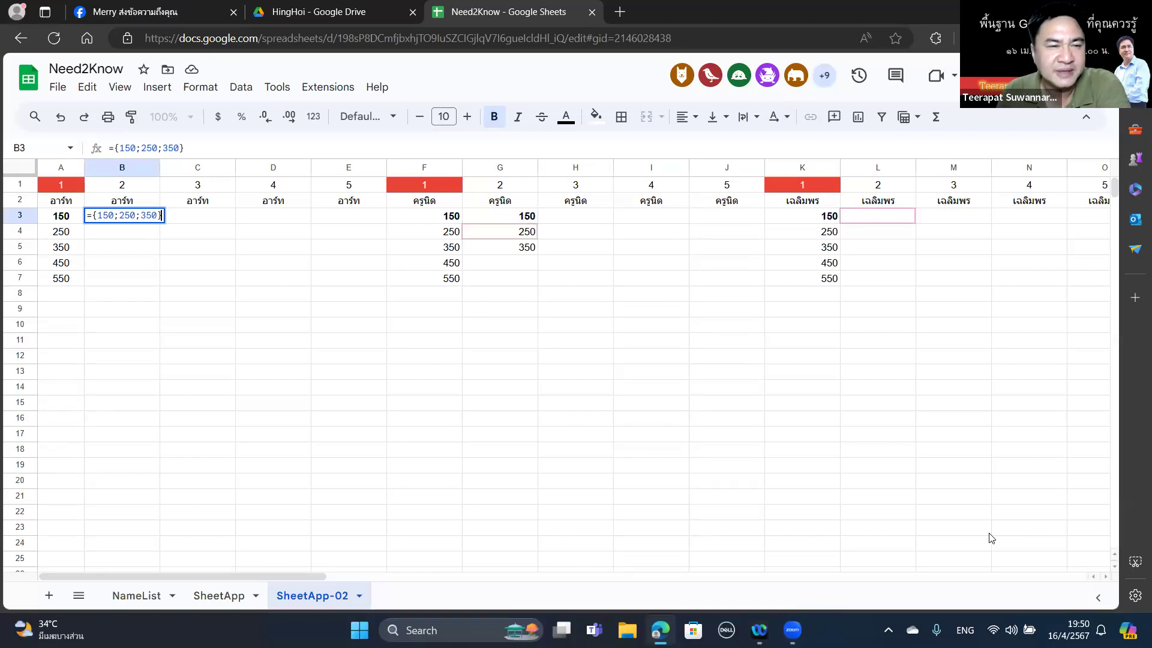
{"action": "key", "text": "Return"}
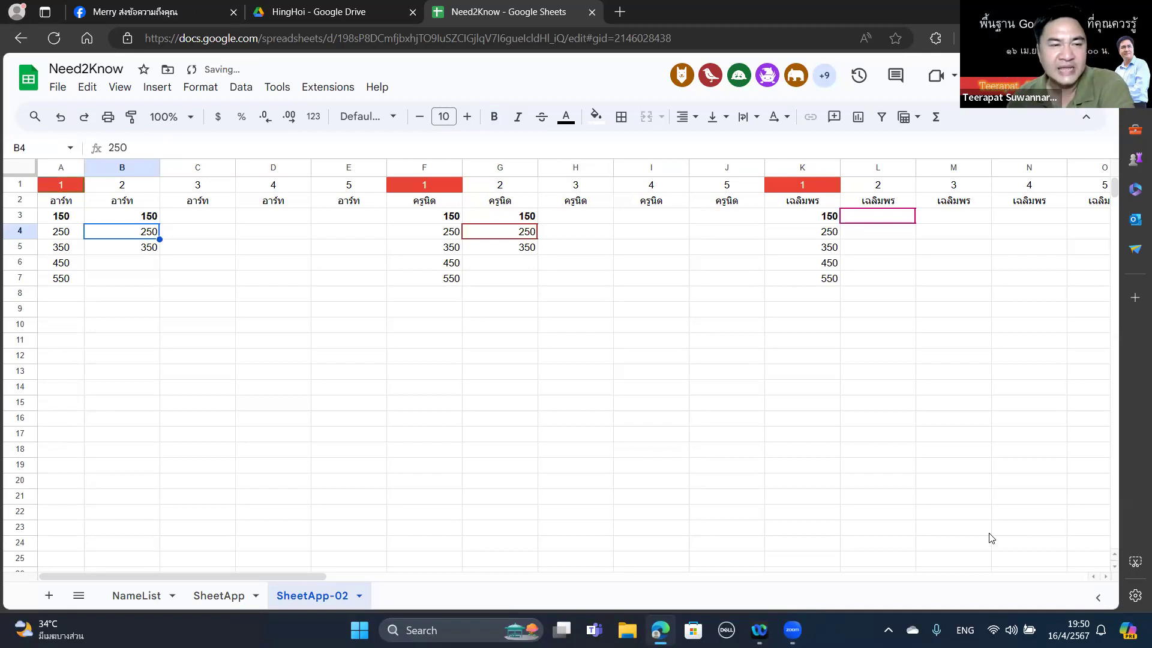
Enter the array formula ={3,4,5} in cell C3 to fill three values across the row.
{"action": "key", "text": "Down"}
{"action": "key", "text": "Up"}
{"action": "key", "text": "Up"}
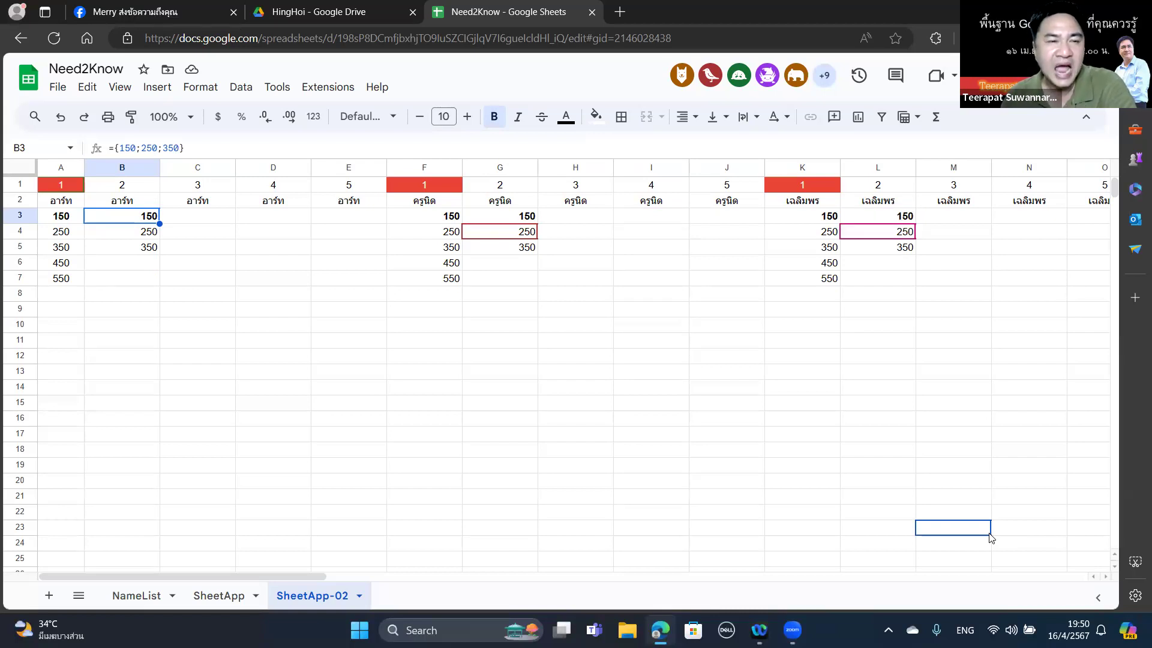
{"action": "key", "text": "Right"}
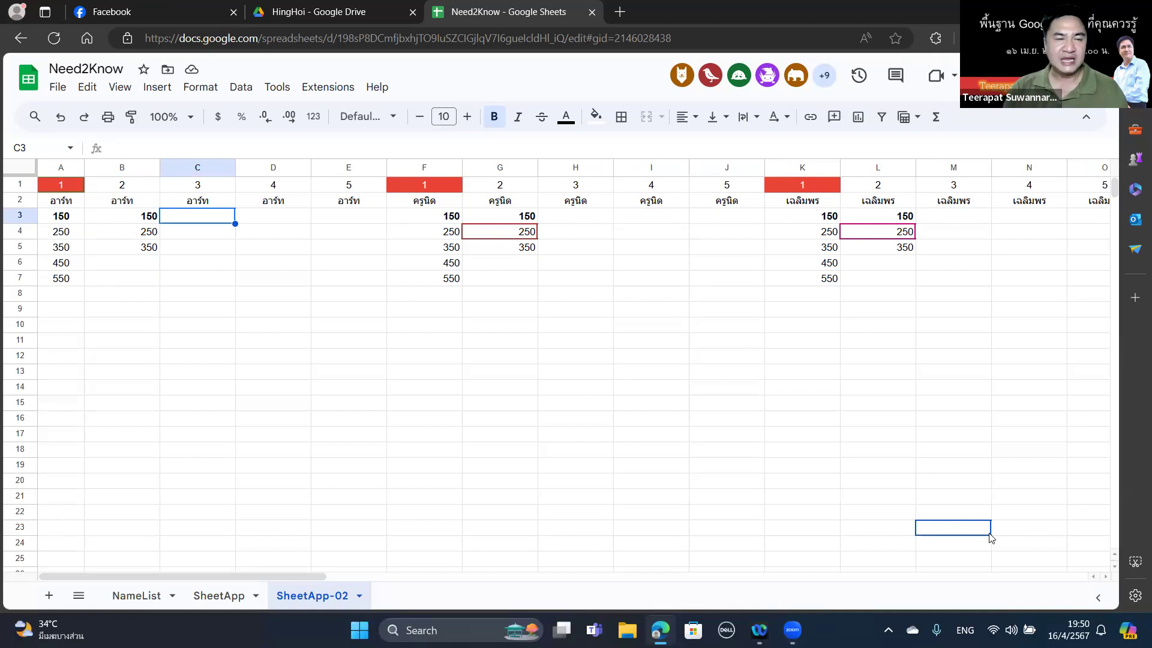
{"action": "type", "text": "={"}
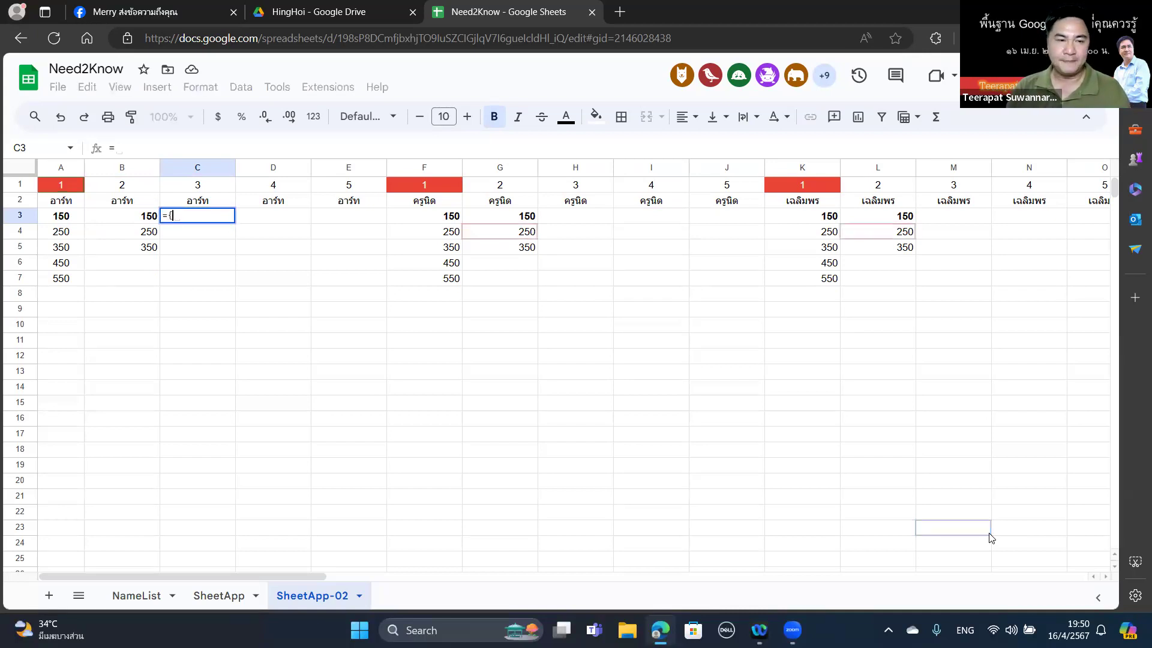
{"action": "type", "text": "3"}
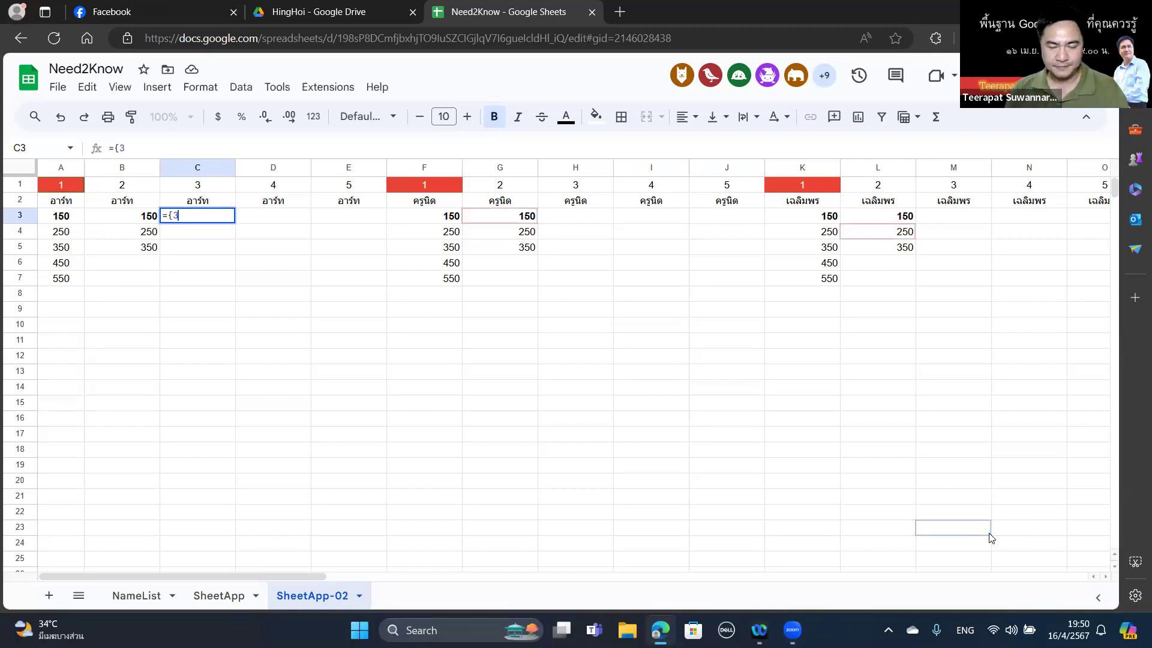
{"action": "type", "text": ",4,5"}
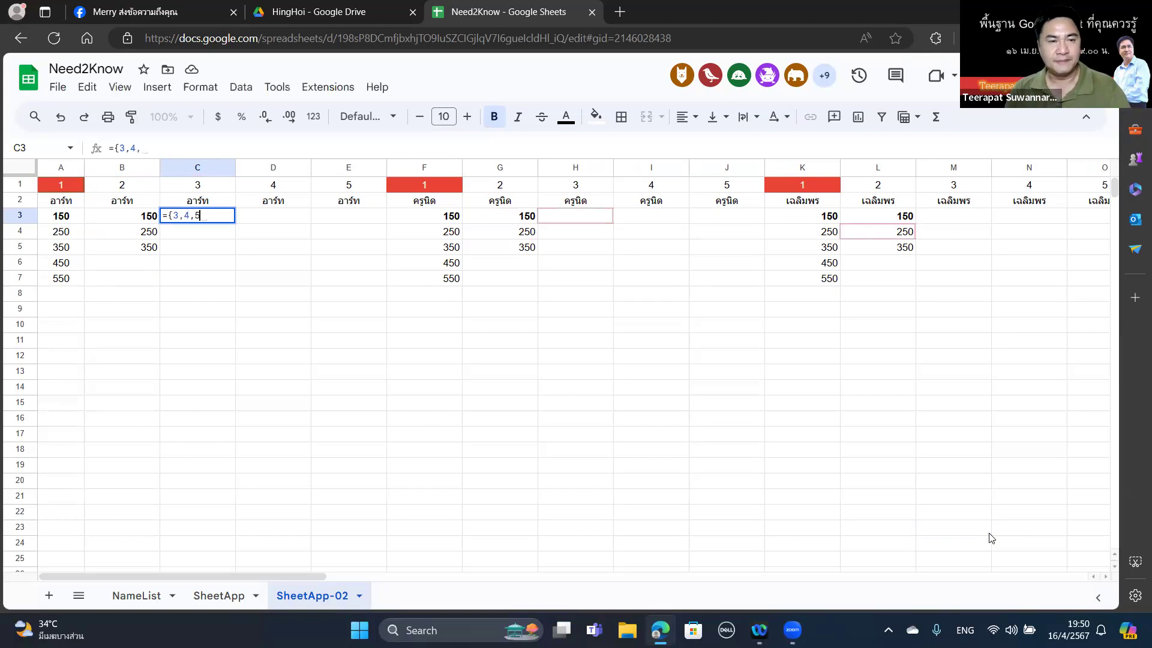
{"action": "type", "text": "}"}
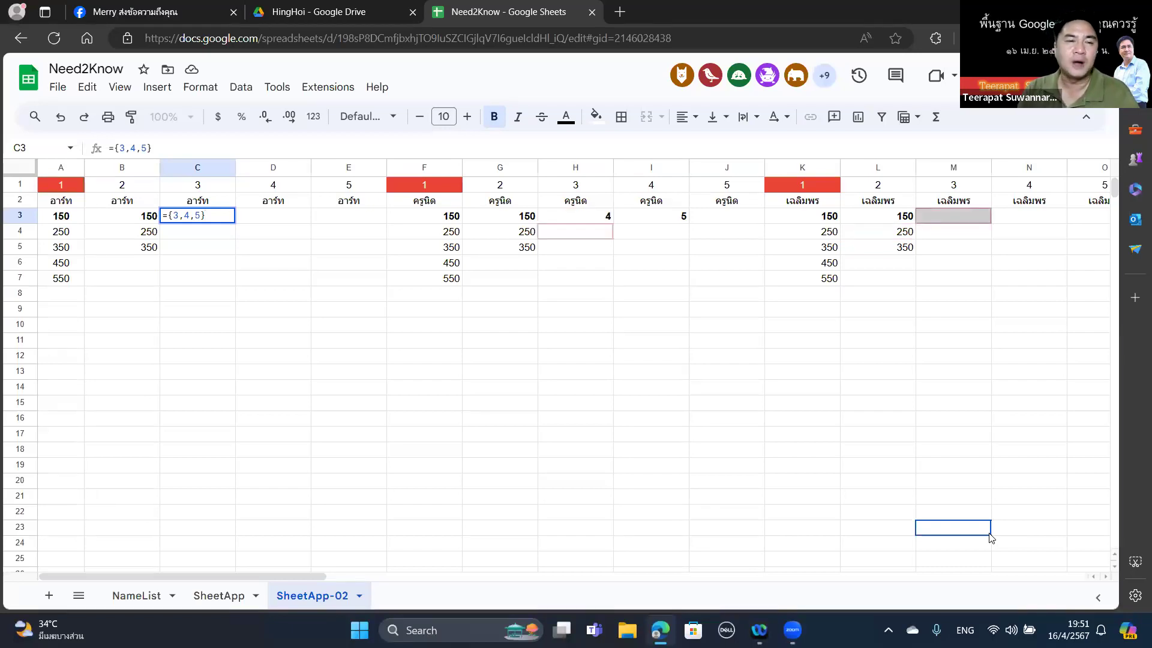
{"action": "key", "text": "Return"}
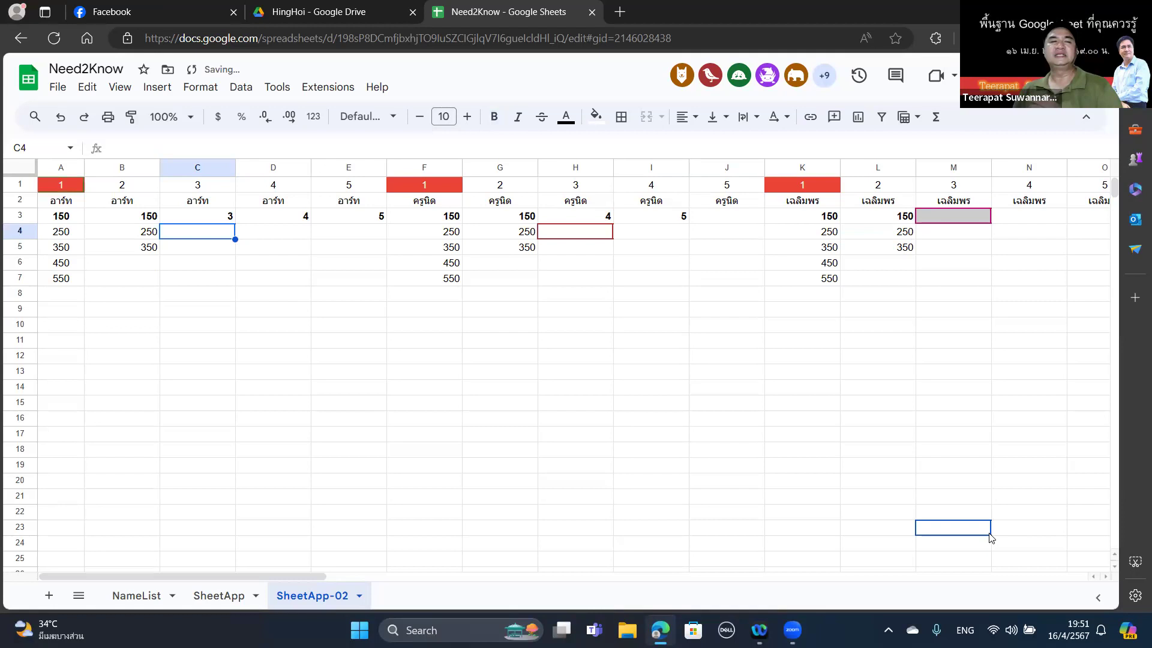
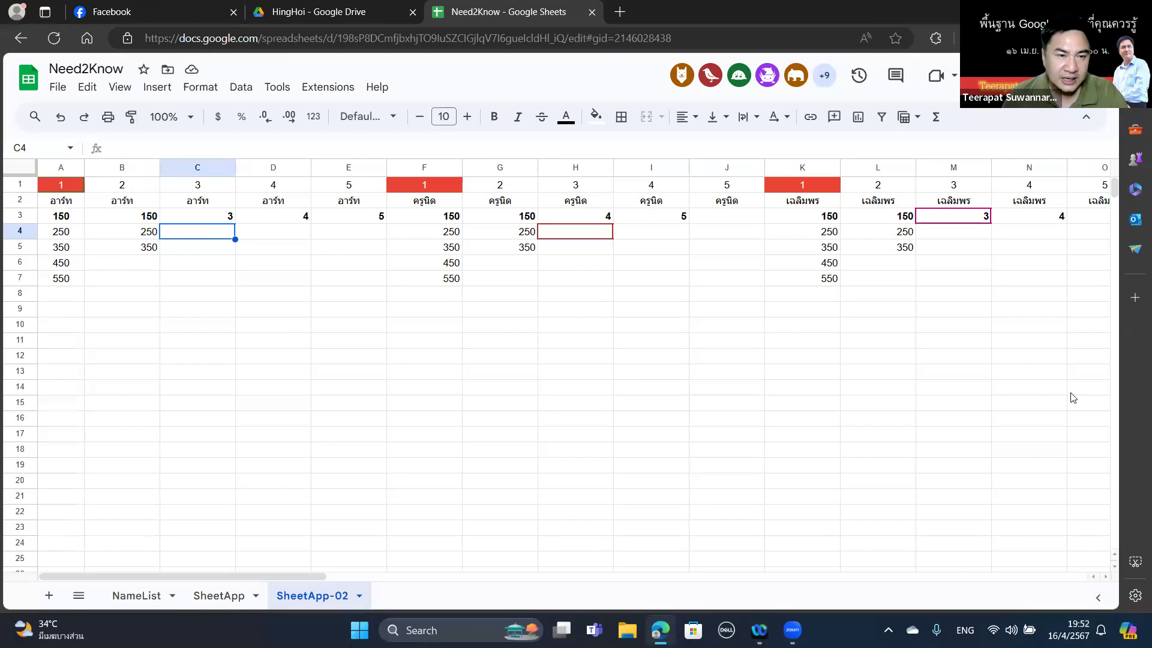
Fill the cell range C4:E6 with a light cornflower blue background.
{"action": "left_click_drag", "start_coordinate": [192, 237], "coordinate": [350, 269]}
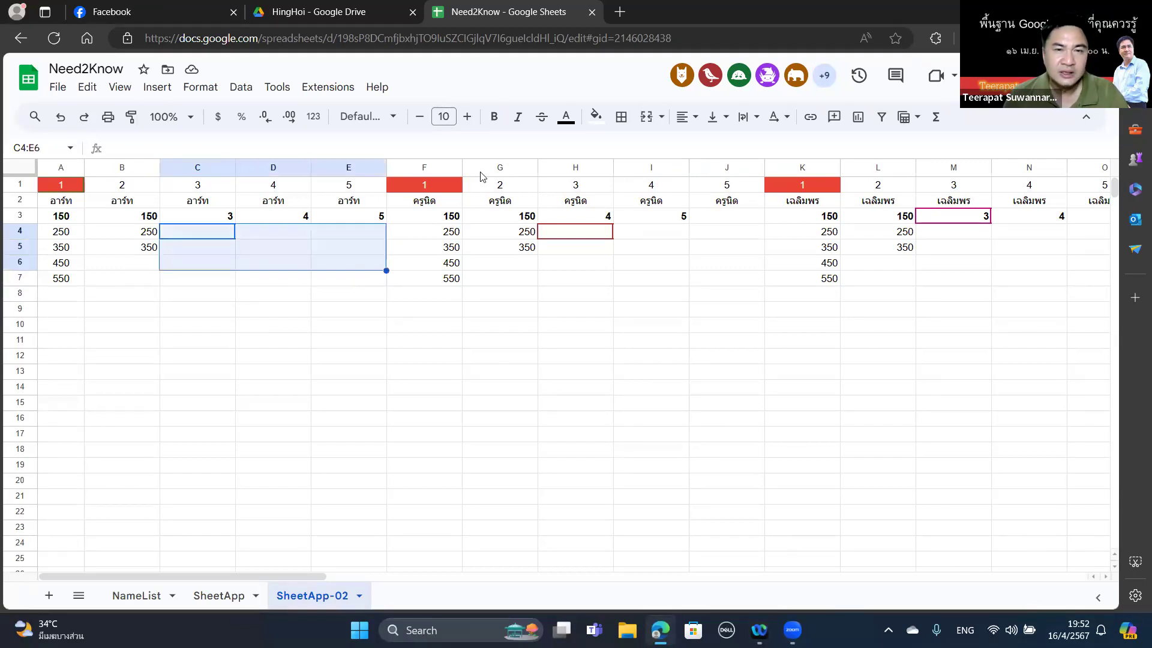
{"action": "left_click", "coordinate": [596, 117]}
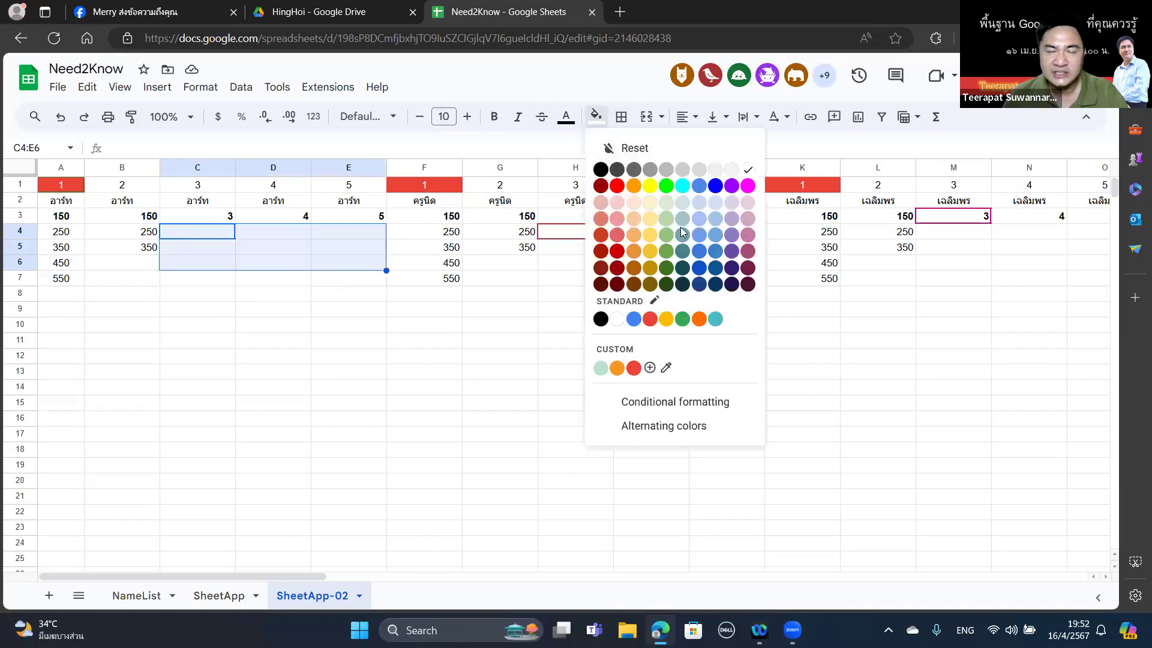
{"action": "left_click", "coordinate": [700, 203]}
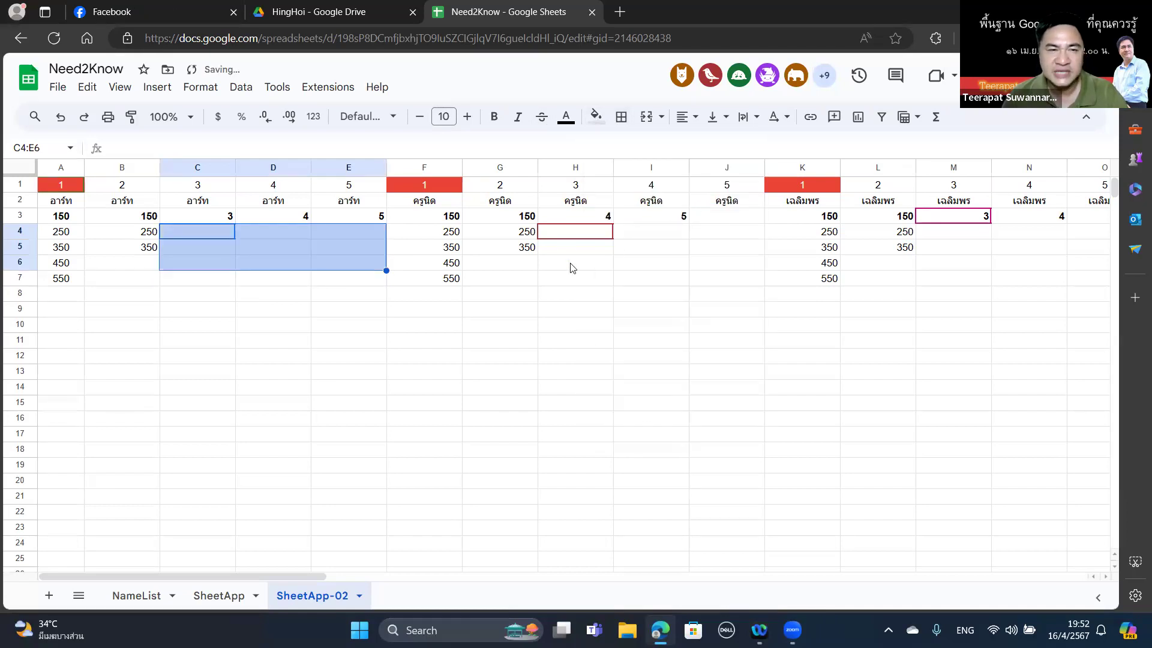
Begin an array formula in C4 with the row ={1,2,3}.
{"action": "left_click", "coordinate": [201, 233]}
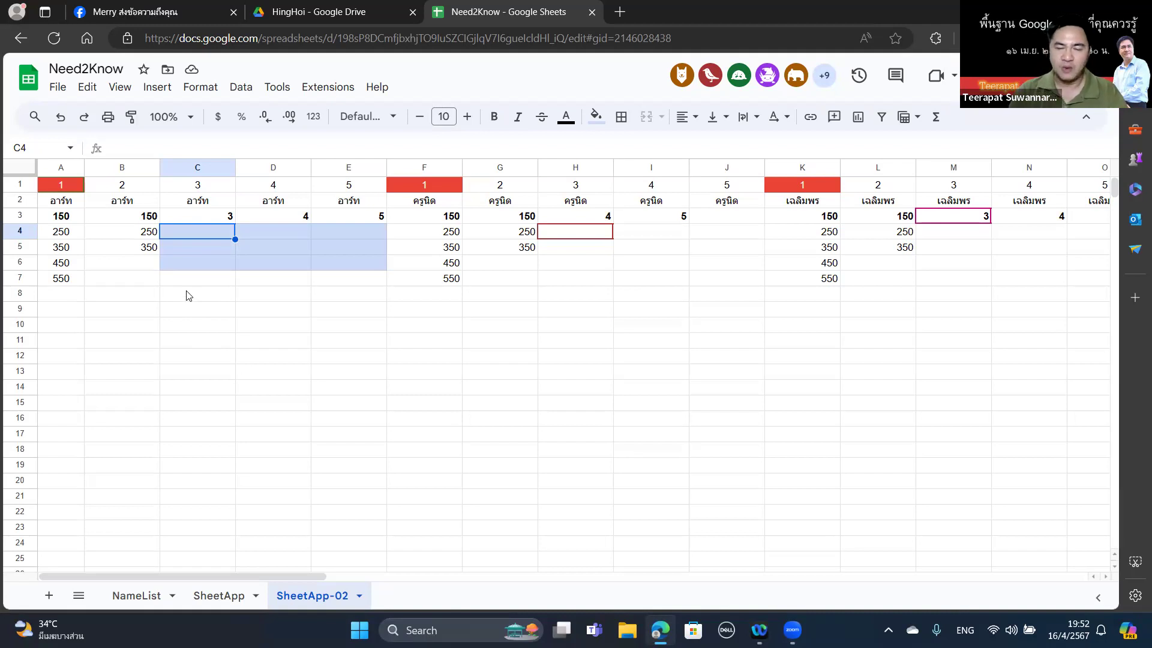
{"action": "type", "text": "={"}
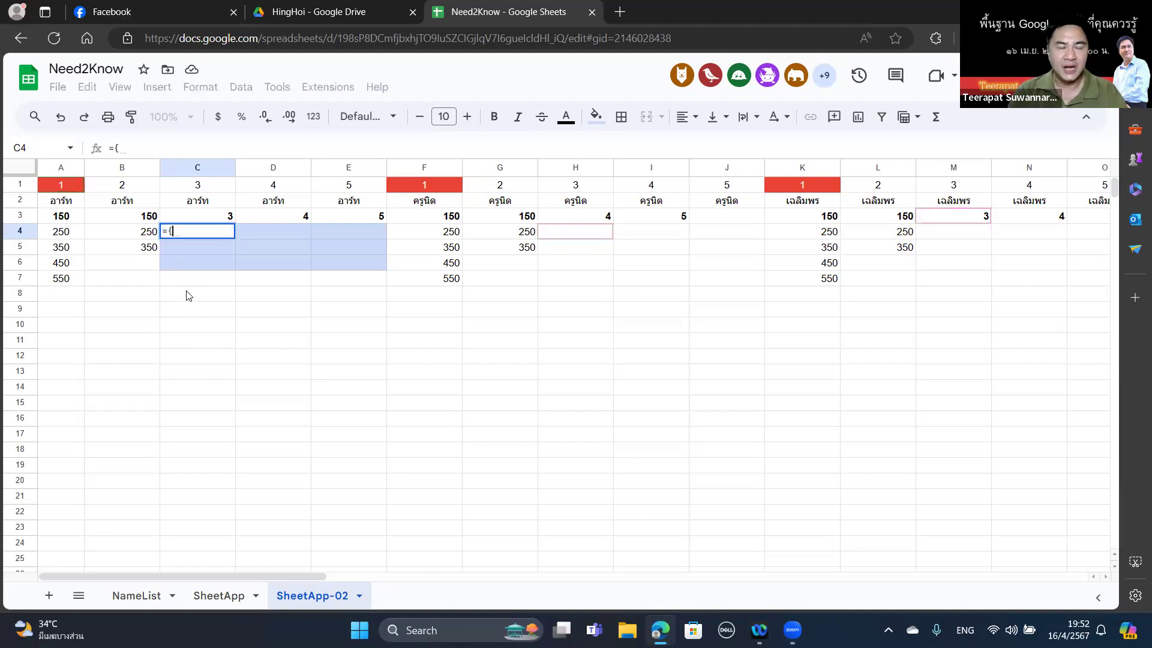
{"action": "type", "text": "1,"}
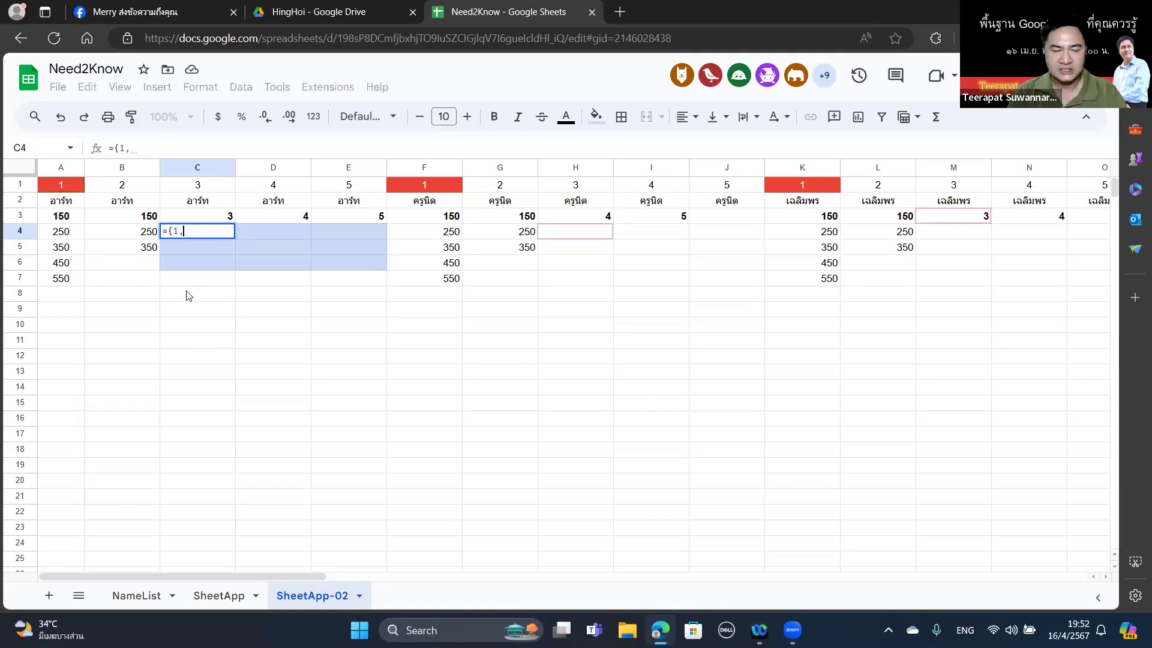
{"action": "type", "text": "2,3"}
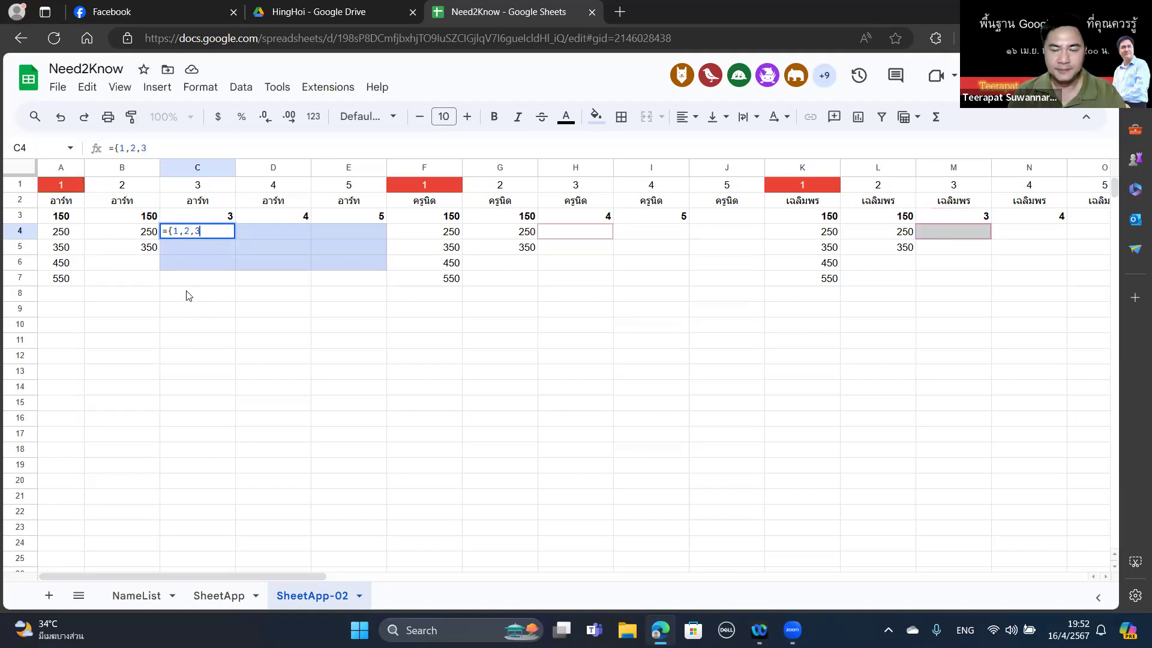
{"action": "type", "text": "}"}
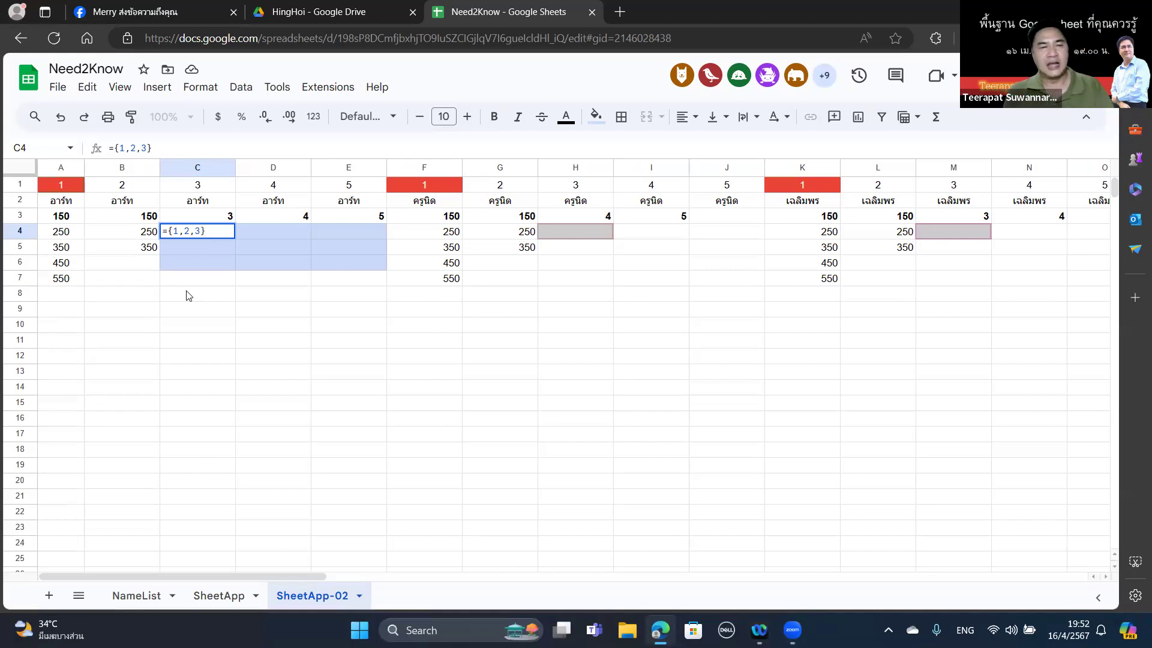
Extend the C4 formula with the rows {4,5,6} and {7,8,9}, separated by semicolons, and add the outer closing brace.
{"action": "type", "text": ";"}
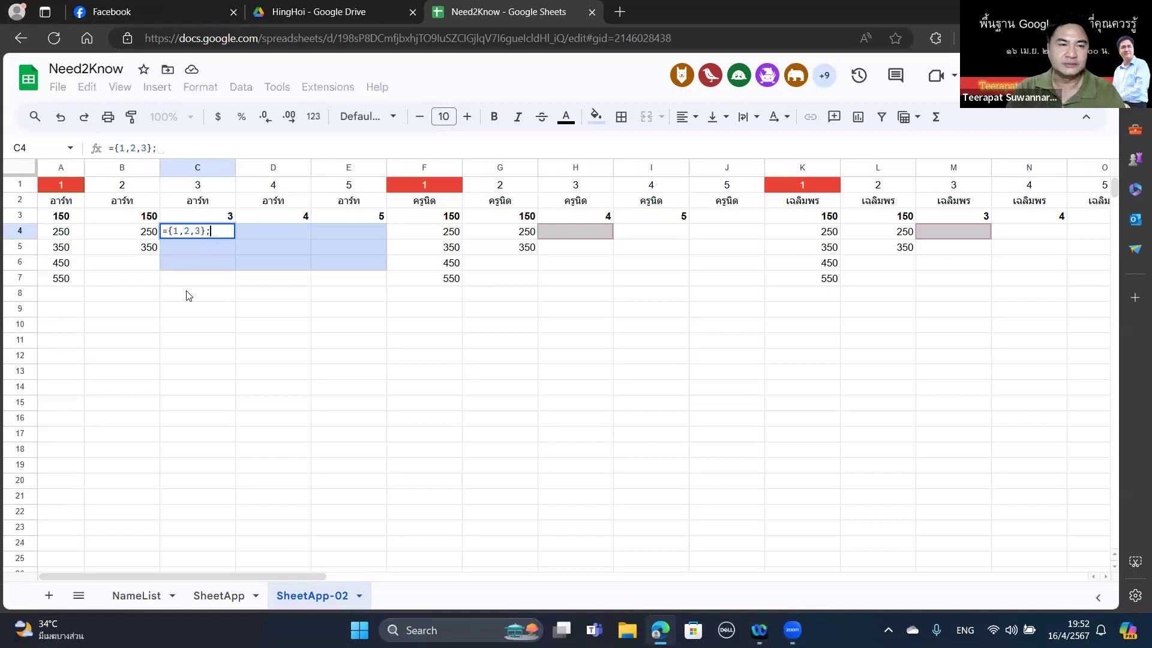
{"action": "type", "text": "{"}
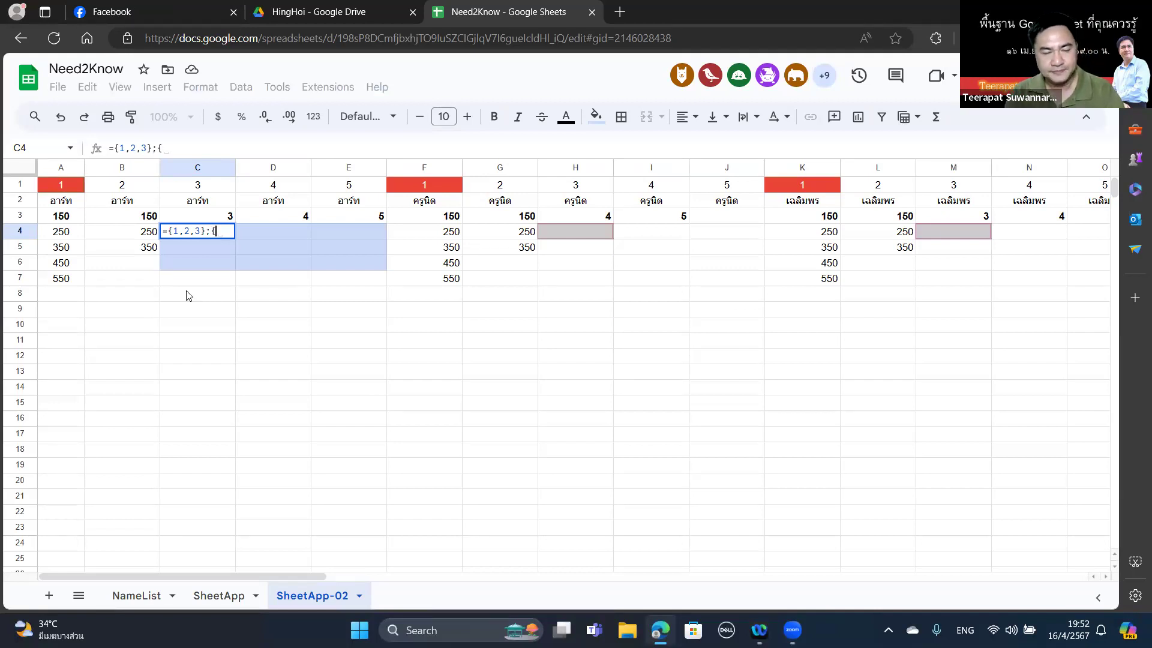
{"action": "type", "text": "4,5"}
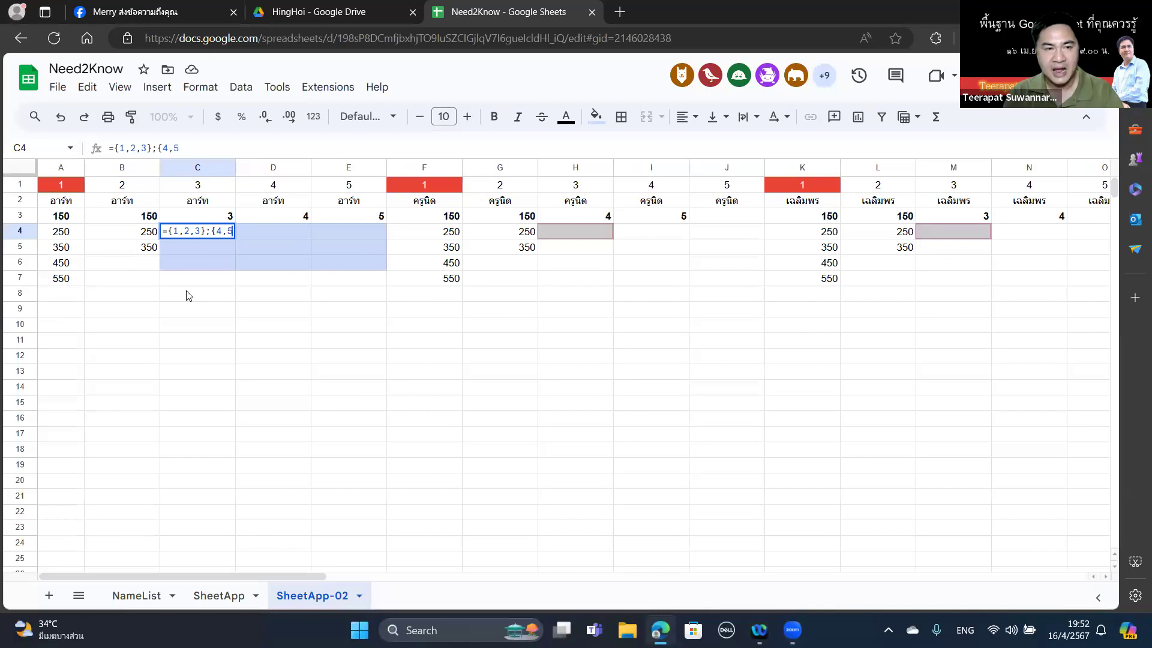
{"action": "type", "text": ","}
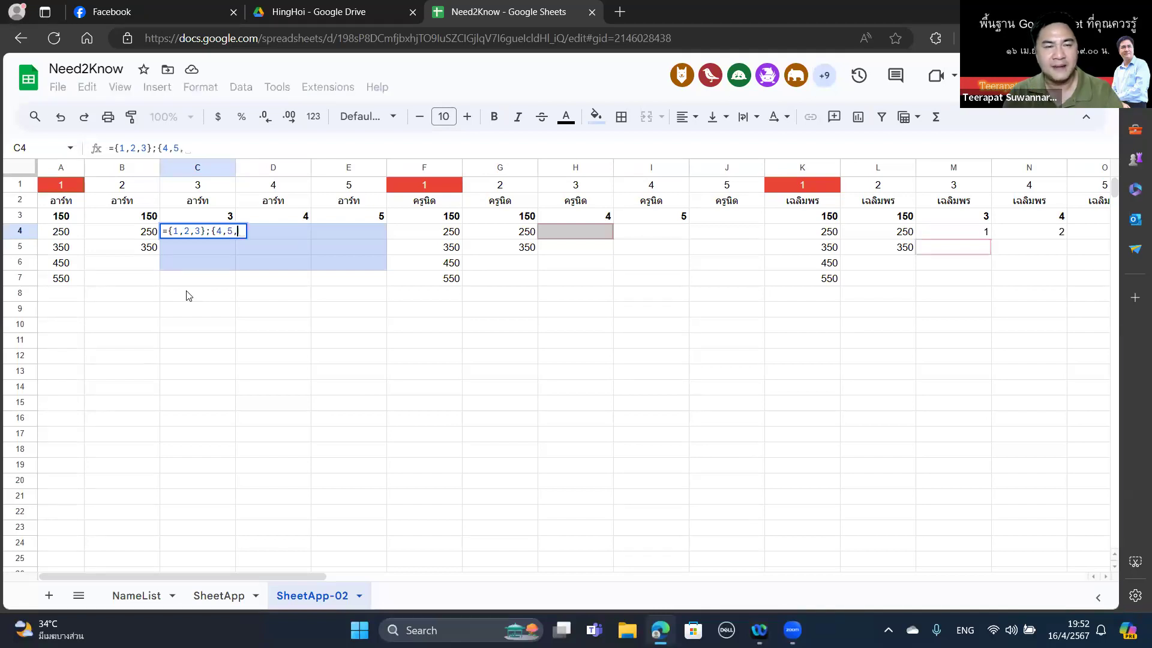
{"action": "type", "text": "6}"}
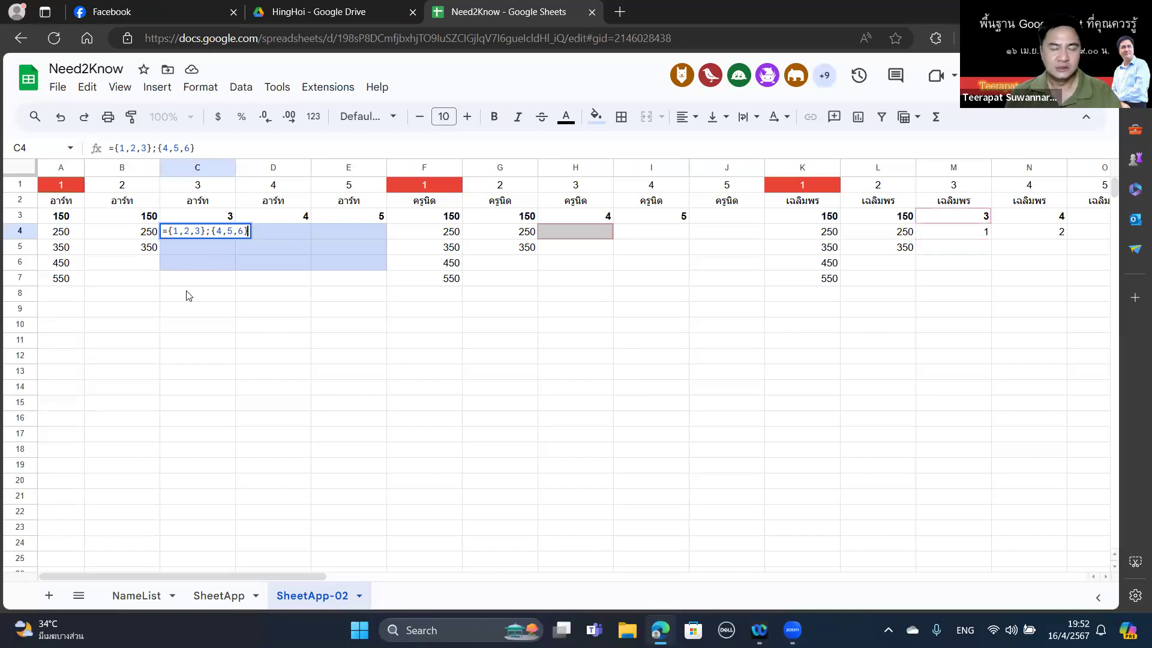
{"action": "type", "text": ";"}
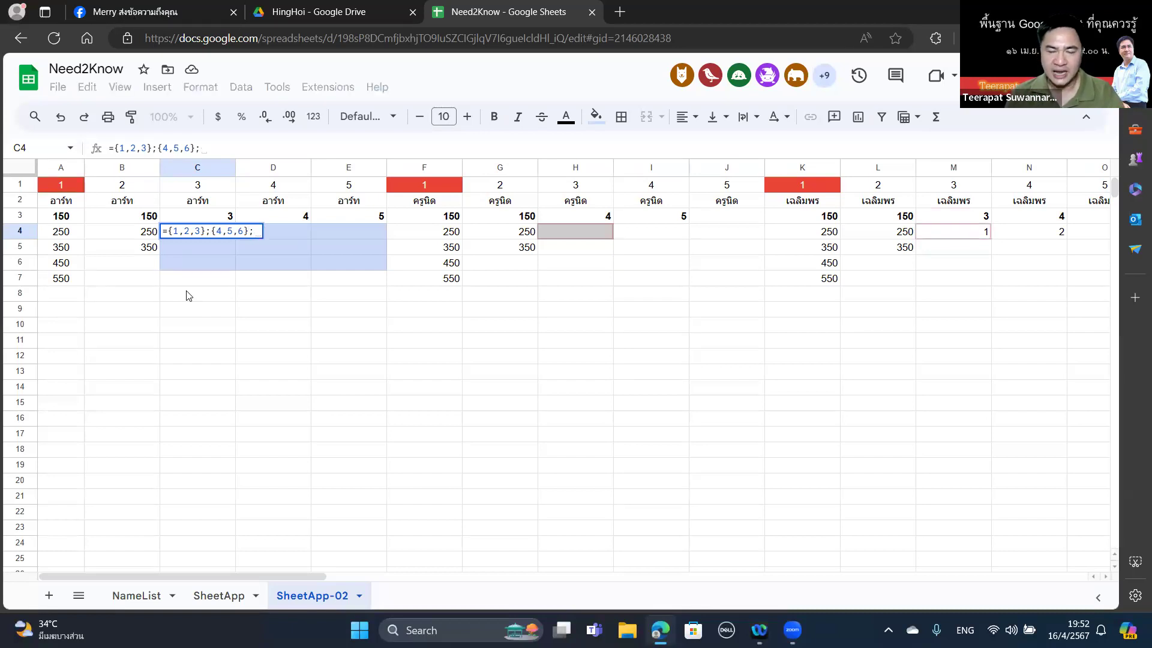
{"action": "type", "text": "{"}
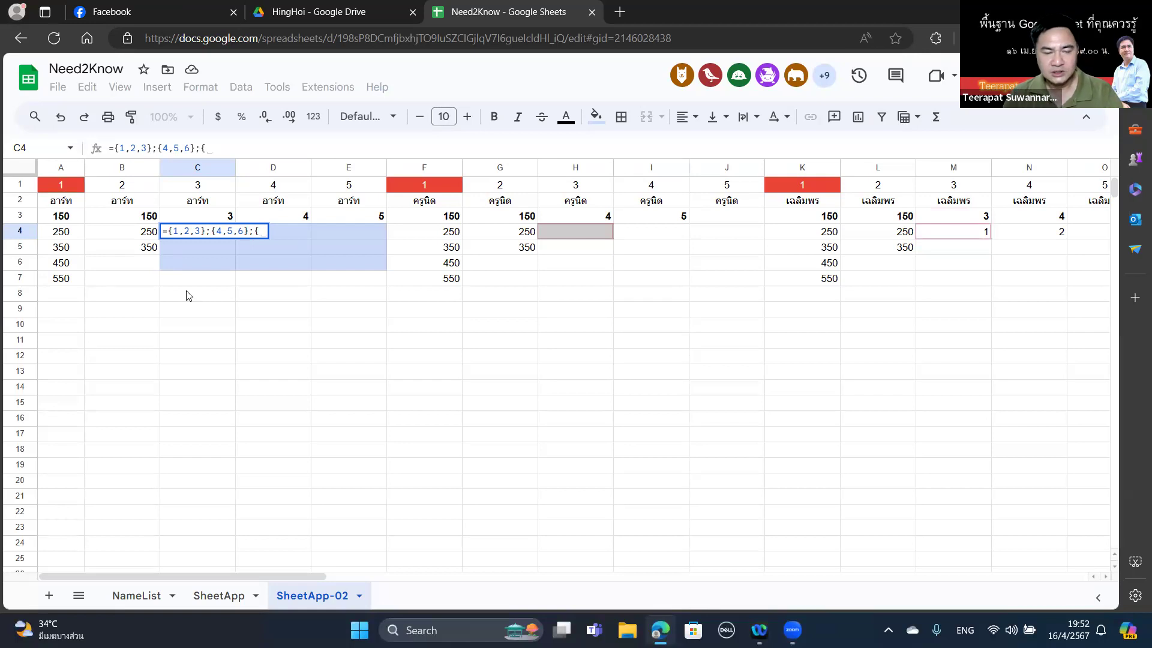
{"action": "type", "text": "7,"}
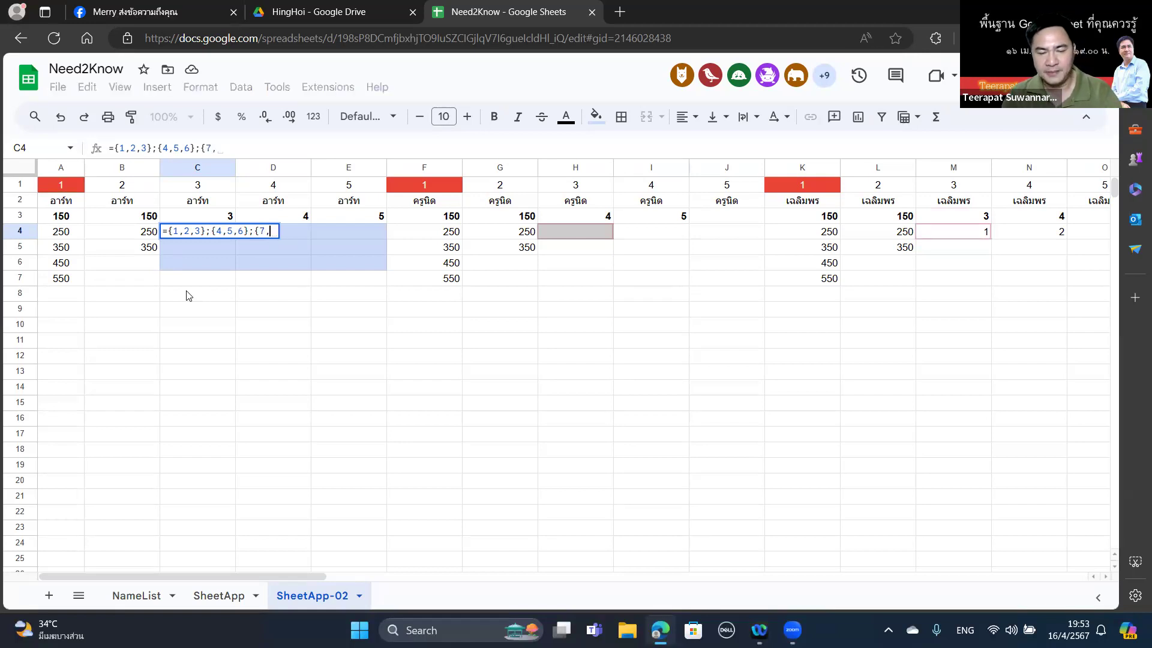
{"action": "type", "text": "8,9}"}
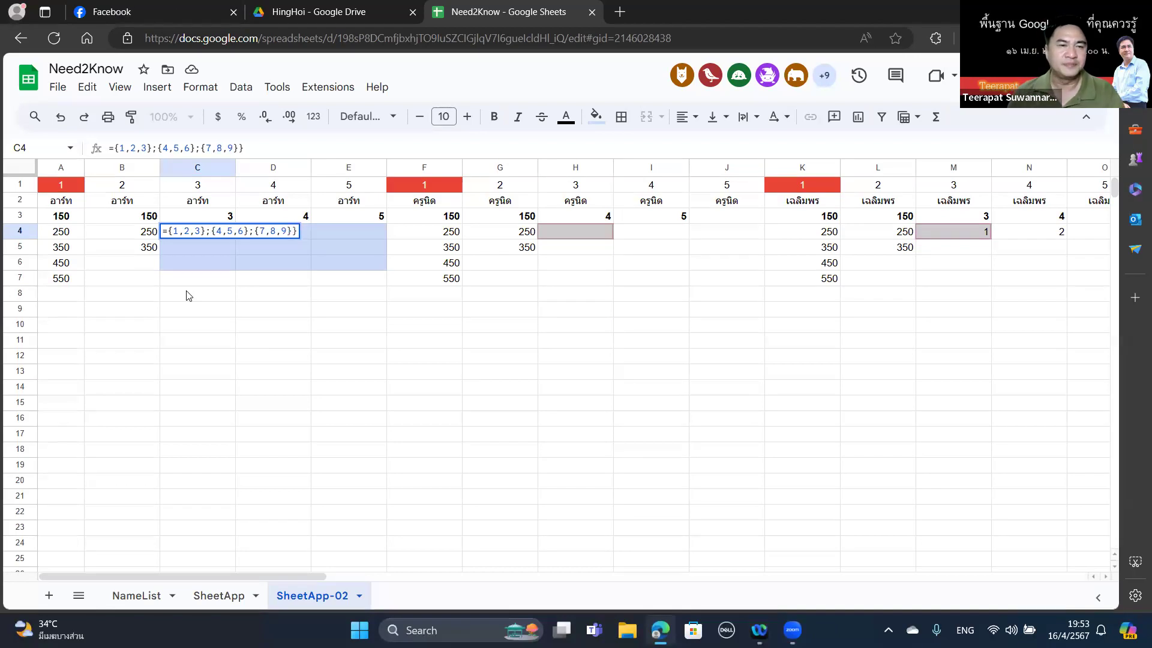
Add the outer opening brace and commit the C4 formula as ={{1,2,3};{4,5,6};{7,8,9}}.
{"action": "left_click", "coordinate": [168, 231]}
{"action": "type", "text": "{"}
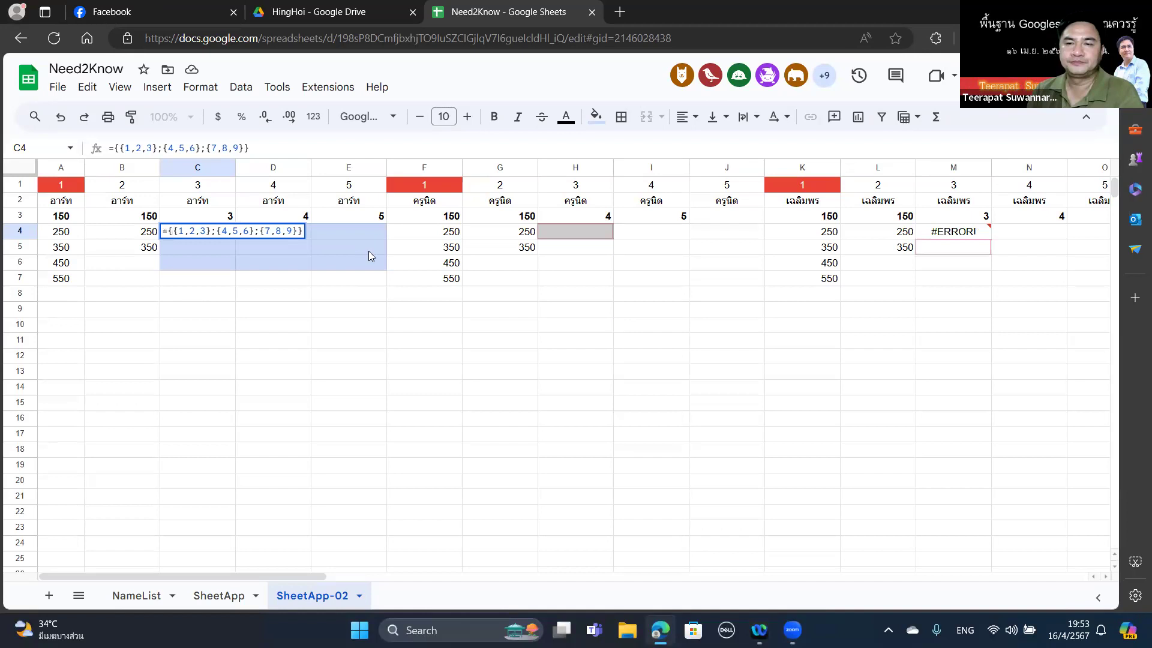
{"action": "key", "text": "Return"}
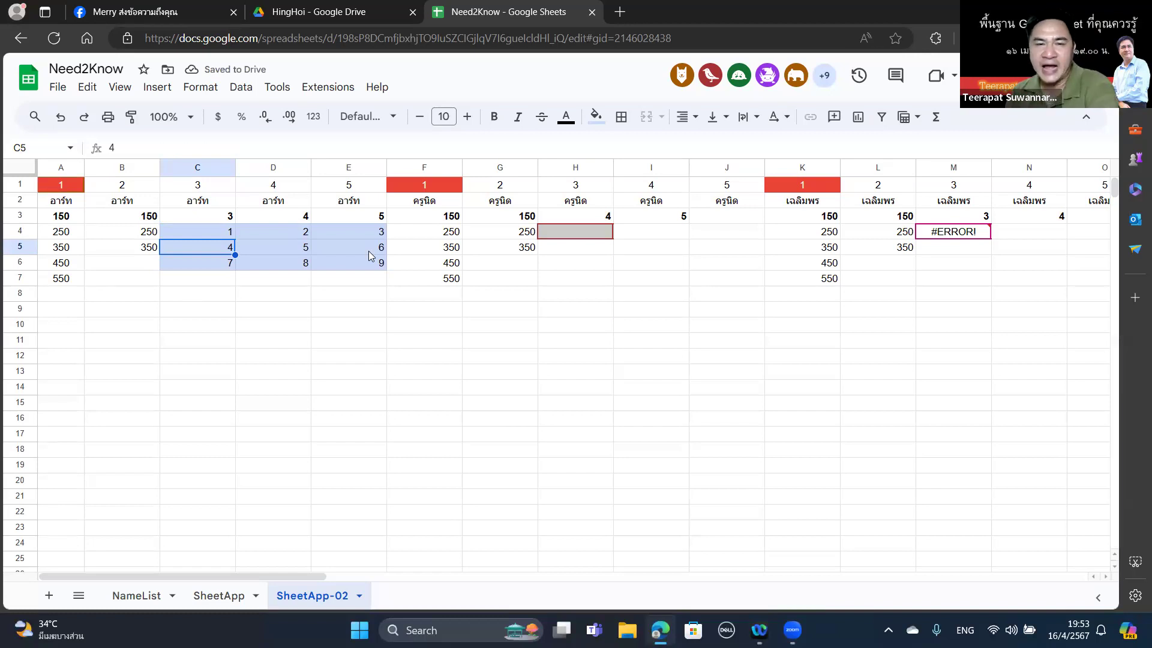
Examine the array formulas in M4 and R4, the error detail on R4, and the other participants' 3x3 grids across the sheet.
{"action": "left_click", "coordinate": [948, 229]}
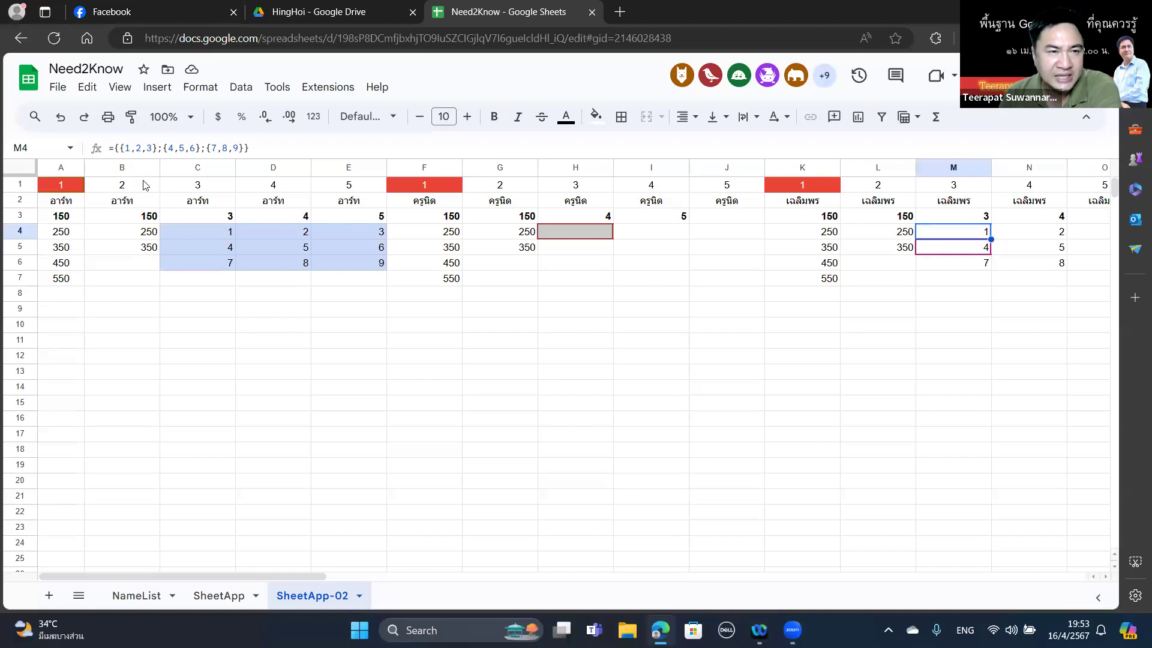
{"action": "left_click", "coordinate": [623, 344]}
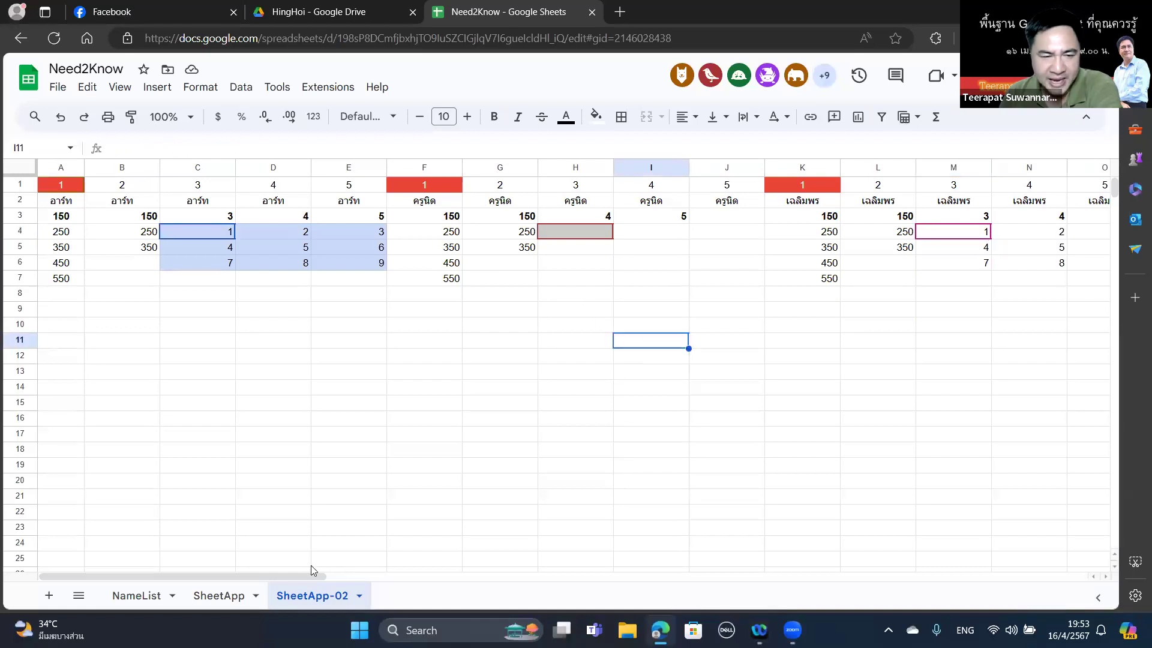
{"action": "left_click_drag", "start_coordinate": [311, 575], "coordinate": [529, 602]}
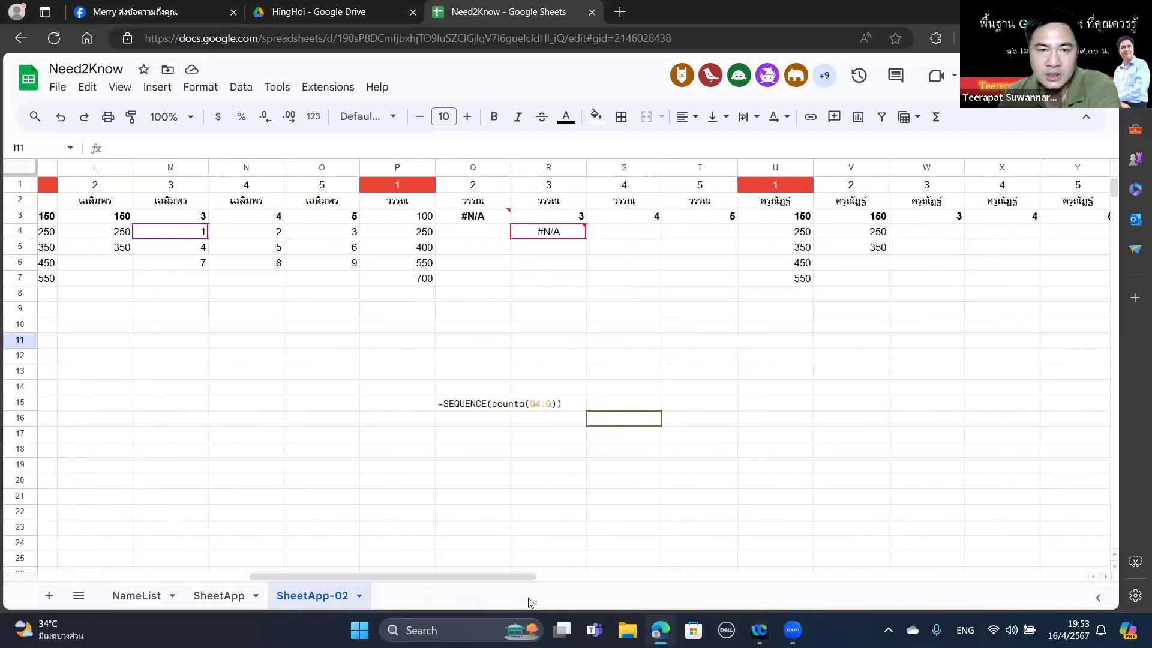
{"action": "left_click", "coordinate": [561, 238]}
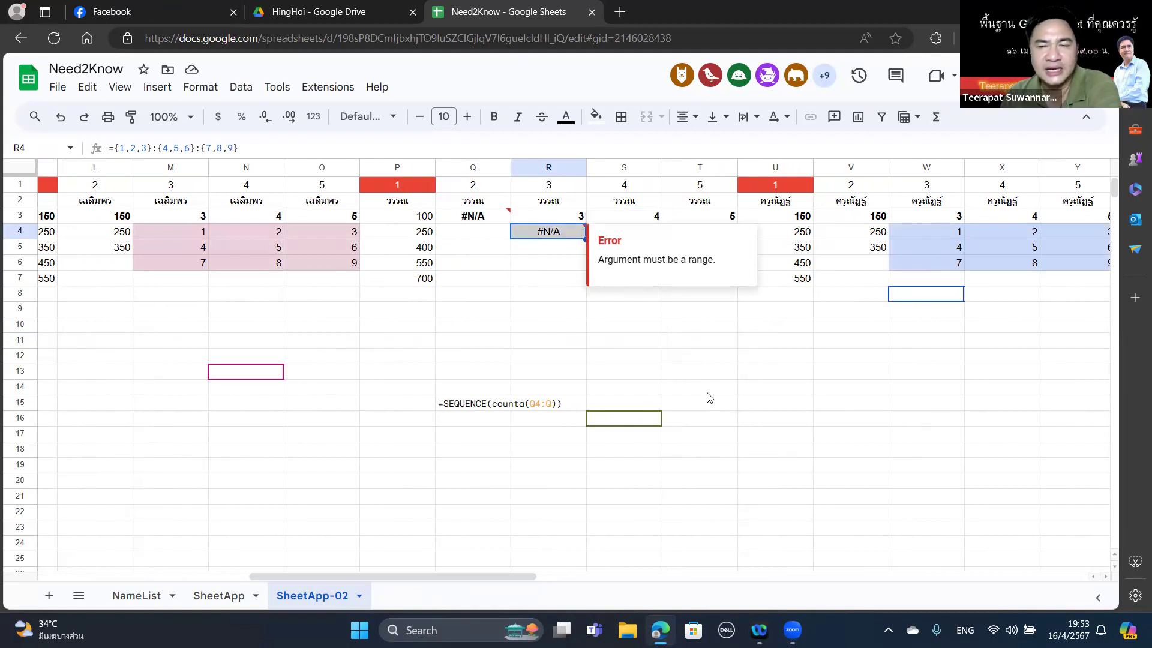
{"action": "left_click_drag", "start_coordinate": [484, 573], "coordinate": [1053, 628]}
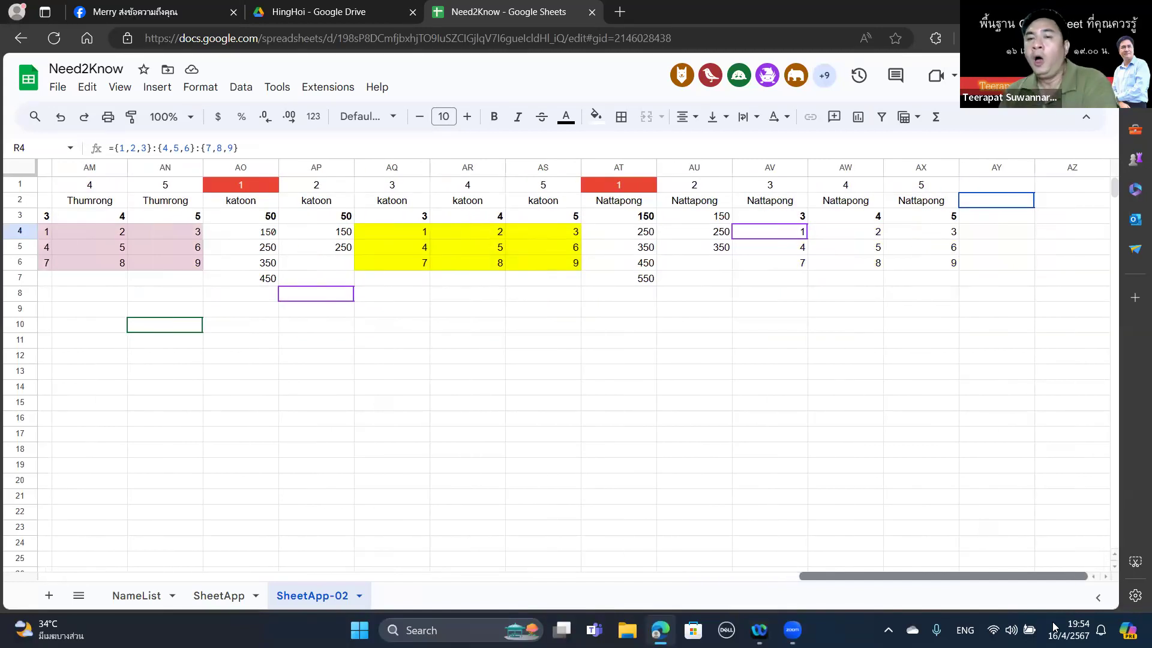
{"action": "scroll", "coordinate": [175, 504], "scroll_direction": "left", "scroll_amount": 20}
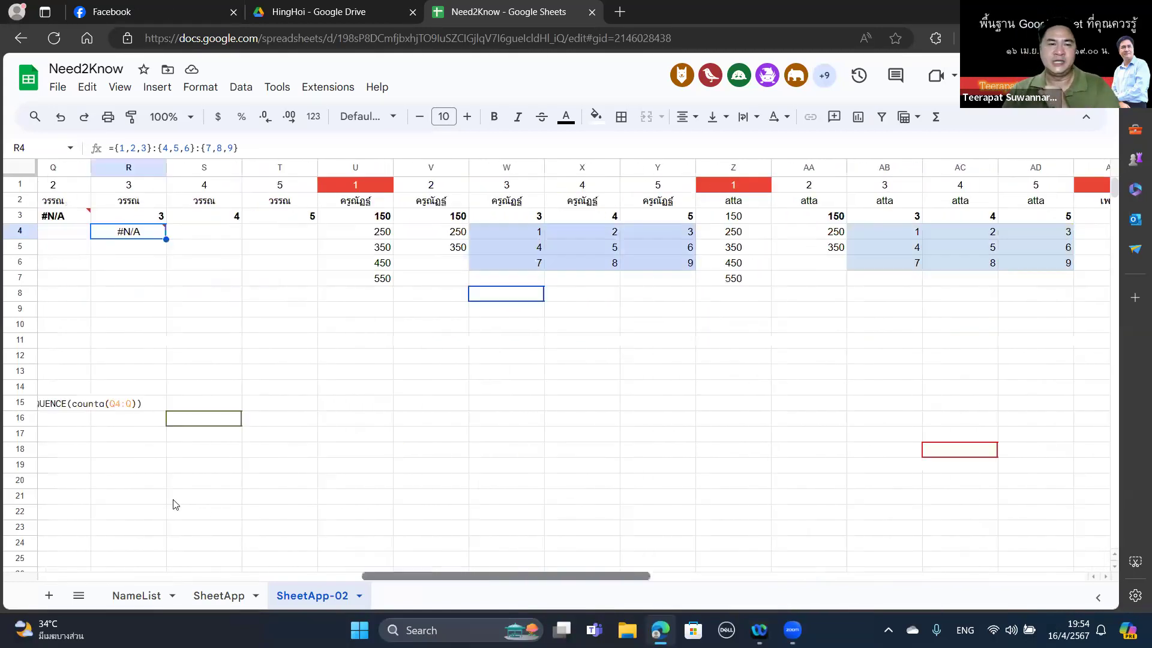
{"action": "scroll", "coordinate": [232, 505], "scroll_direction": "right", "scroll_amount": 2}
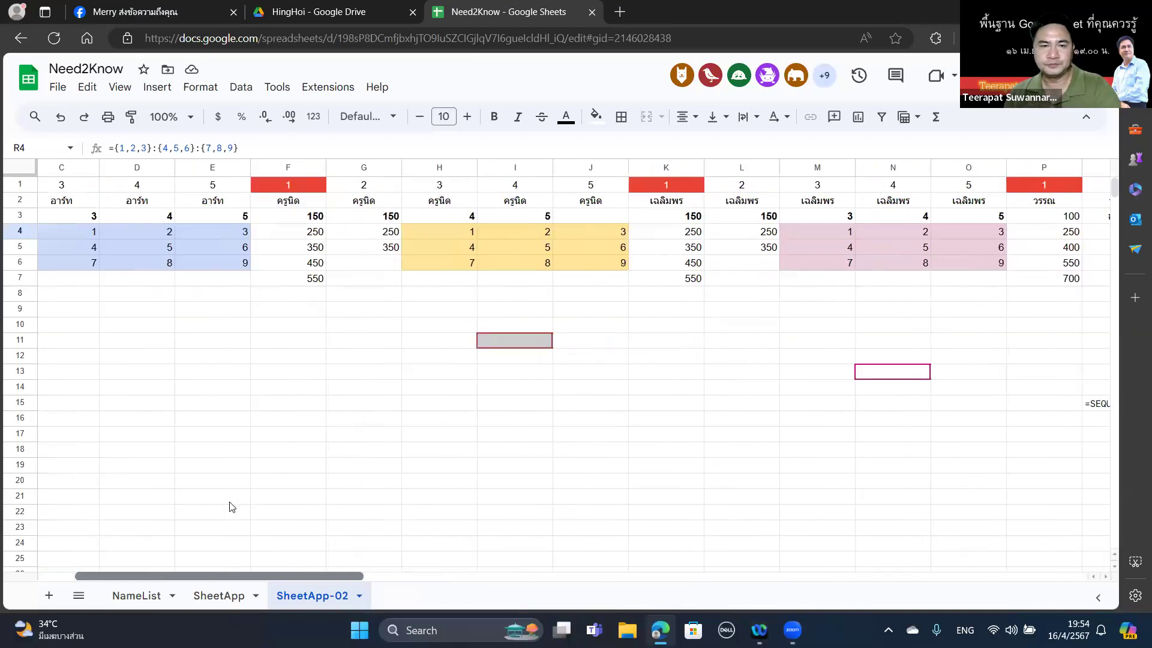
{"action": "scroll", "coordinate": [232, 506], "scroll_direction": "right", "scroll_amount": 11}
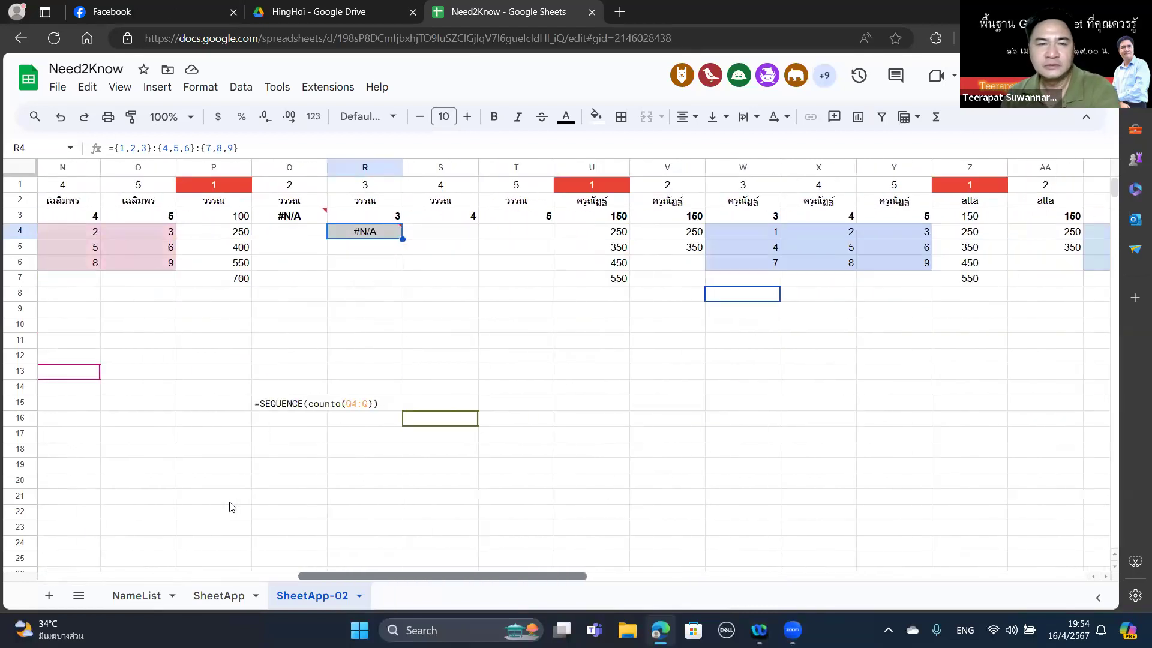
{"action": "mouse_move", "coordinate": [368, 233]}
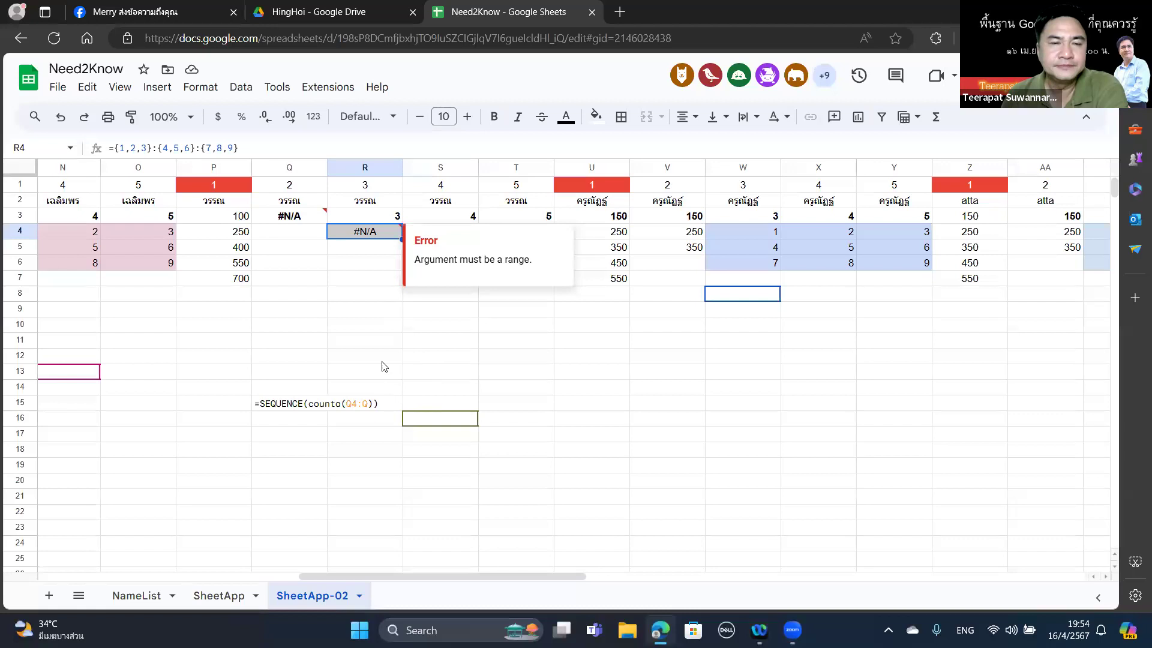
{"action": "left_click", "coordinate": [377, 329]}
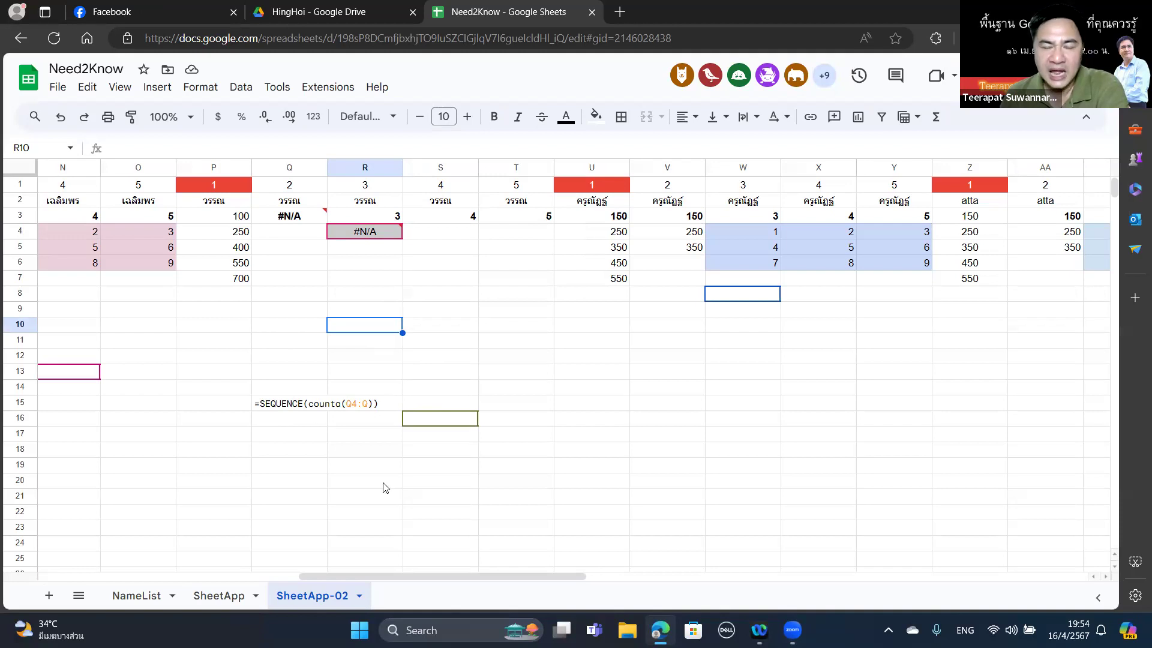
Fill the cell range C8:E10 with a light yellow background.
{"action": "left_click_drag", "start_coordinate": [480, 573], "coordinate": [36, 507]}
{"action": "left_click_drag", "start_coordinate": [182, 294], "coordinate": [355, 334]}
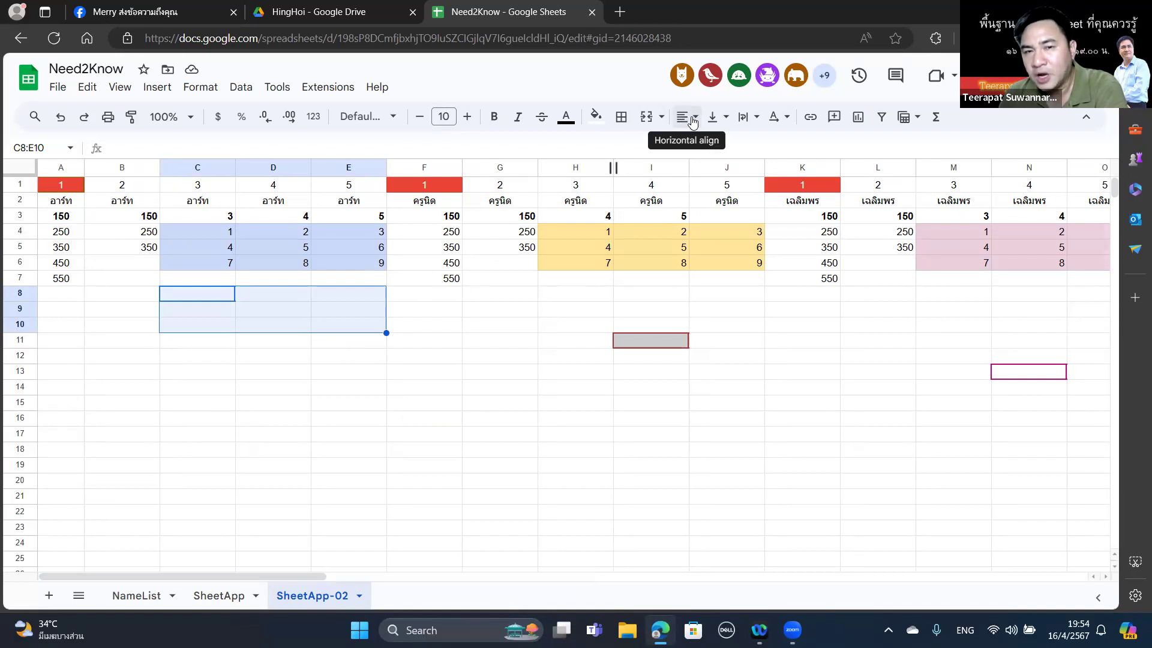
{"action": "left_click", "coordinate": [596, 116]}
{"action": "left_click", "coordinate": [653, 205]}
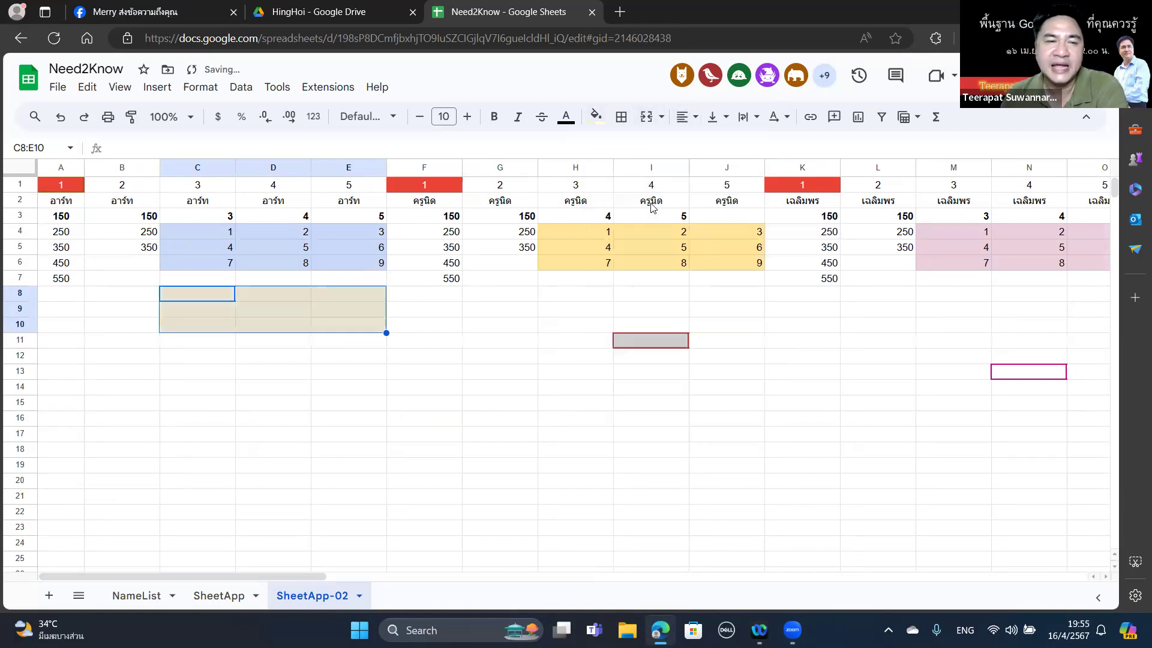
Enter the single-column array formula ={1;4;7} in cell C8.
{"action": "left_click", "coordinate": [211, 298]}
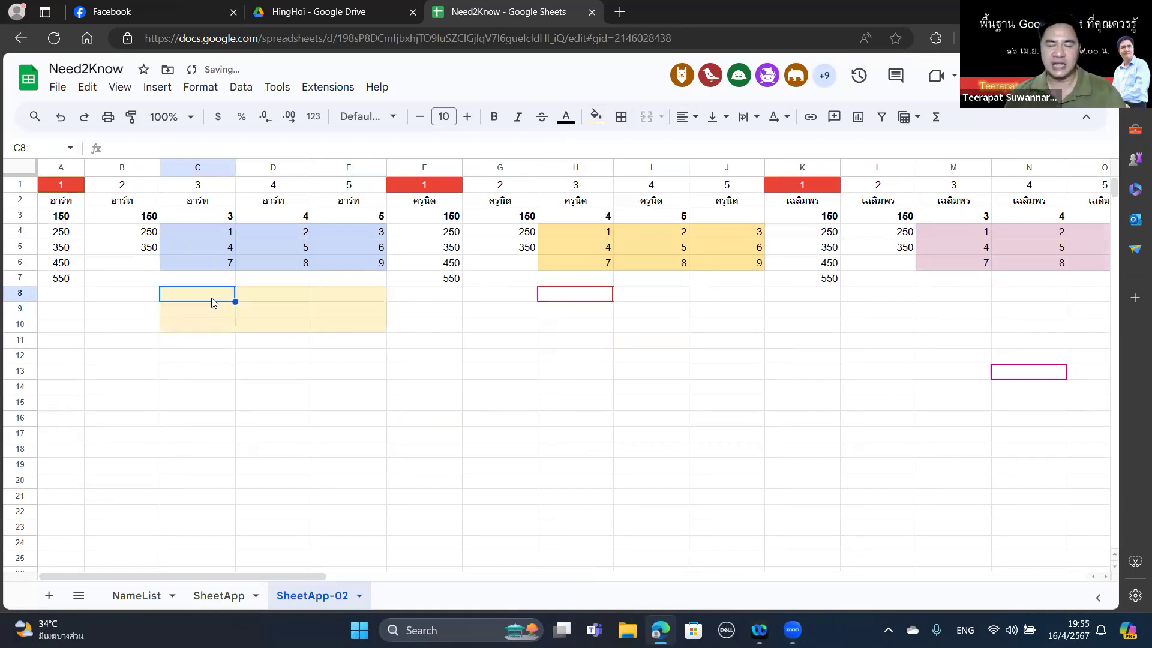
{"action": "type", "text": "="}
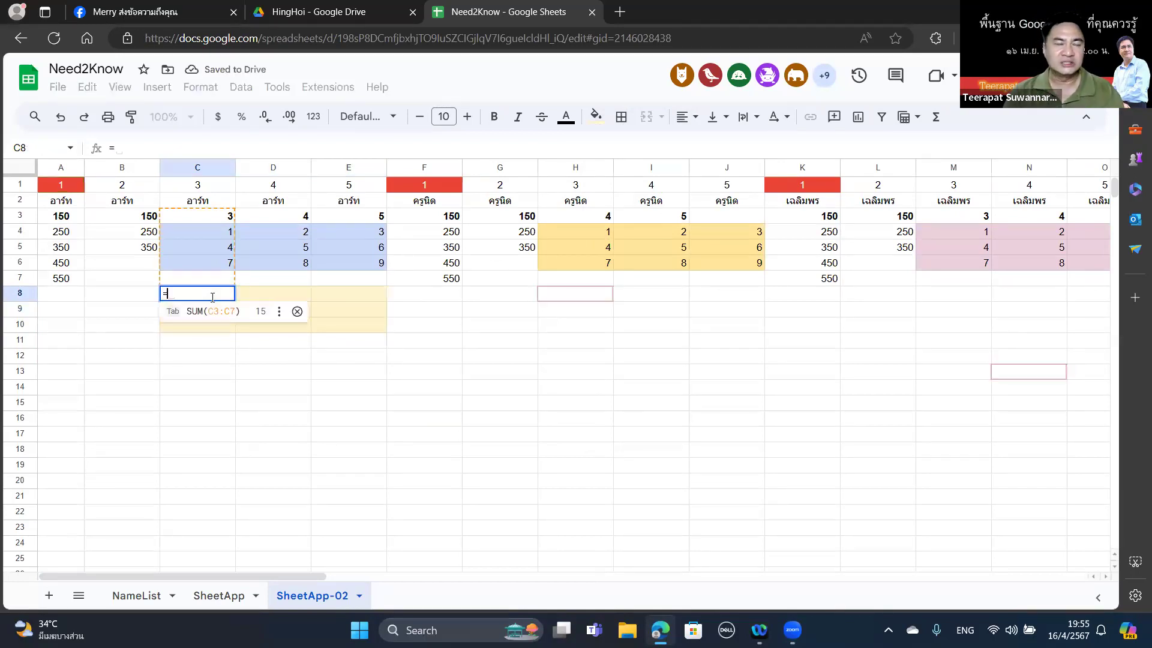
{"action": "type", "text": "{"}
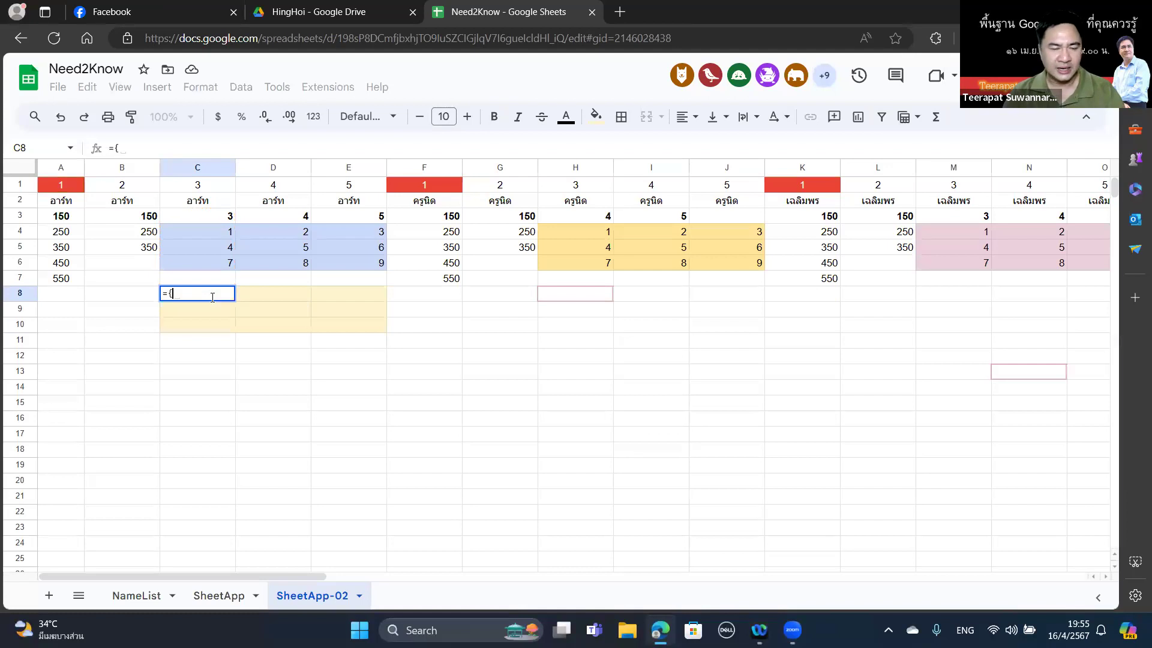
{"action": "type", "text": "1;4;7}"}
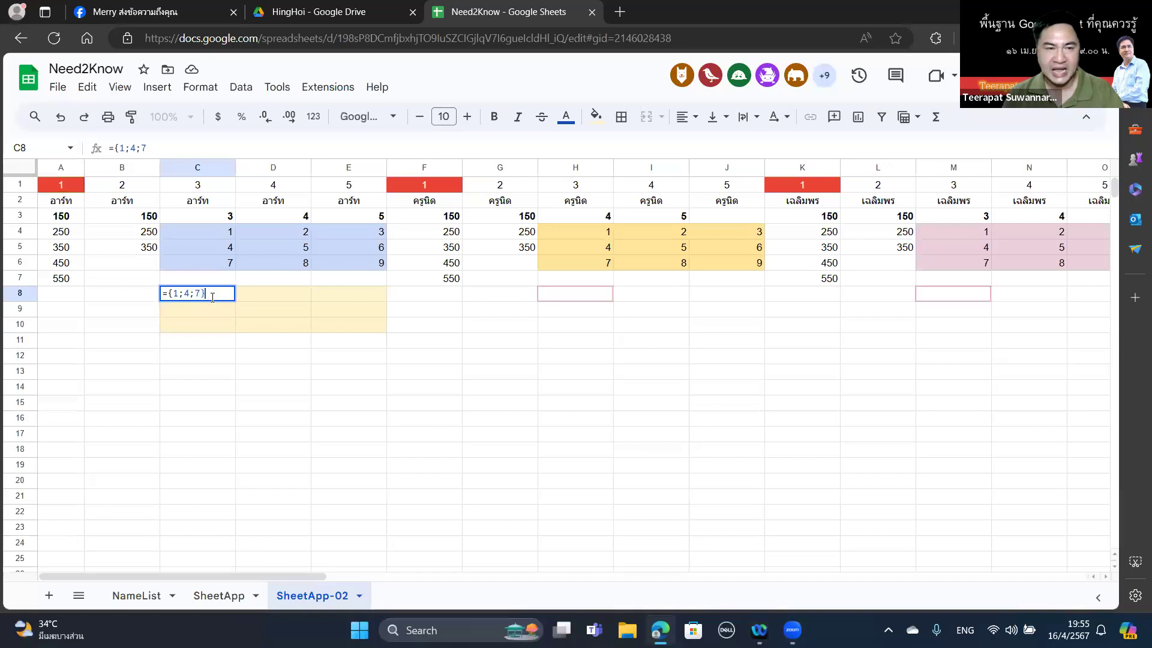
{"action": "key", "text": "Return"}
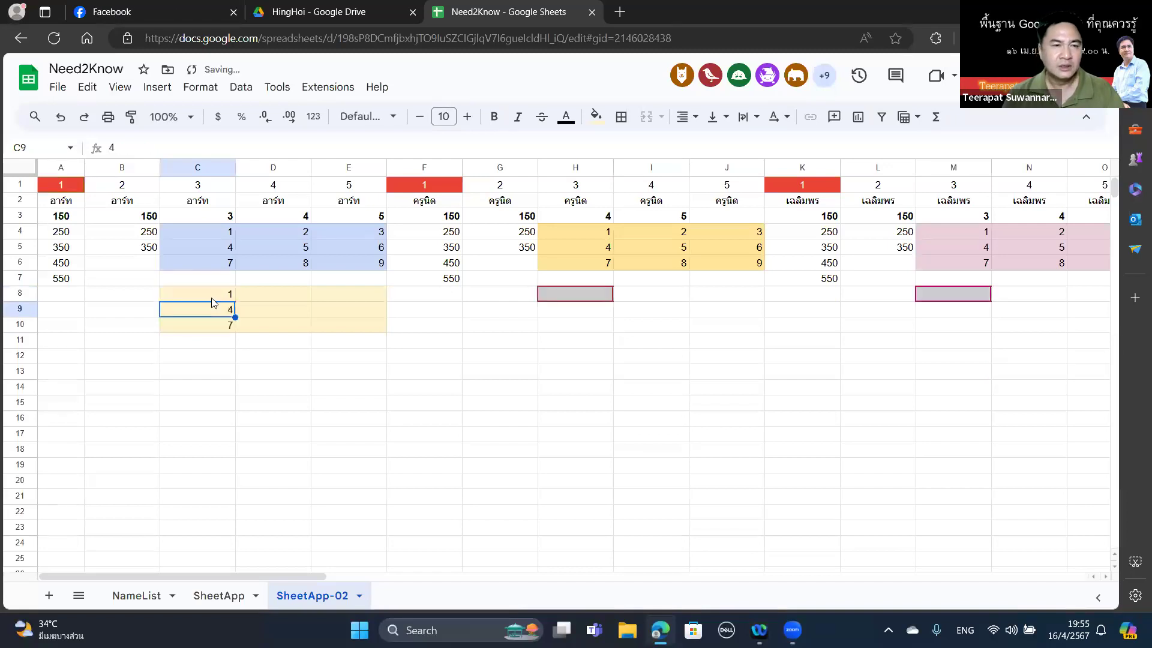
Extend the C8 formula with a second column and wrap it in outer braces, giving ={{1;4;7},{2;5;8}}.
{"action": "left_click", "coordinate": [212, 298]}
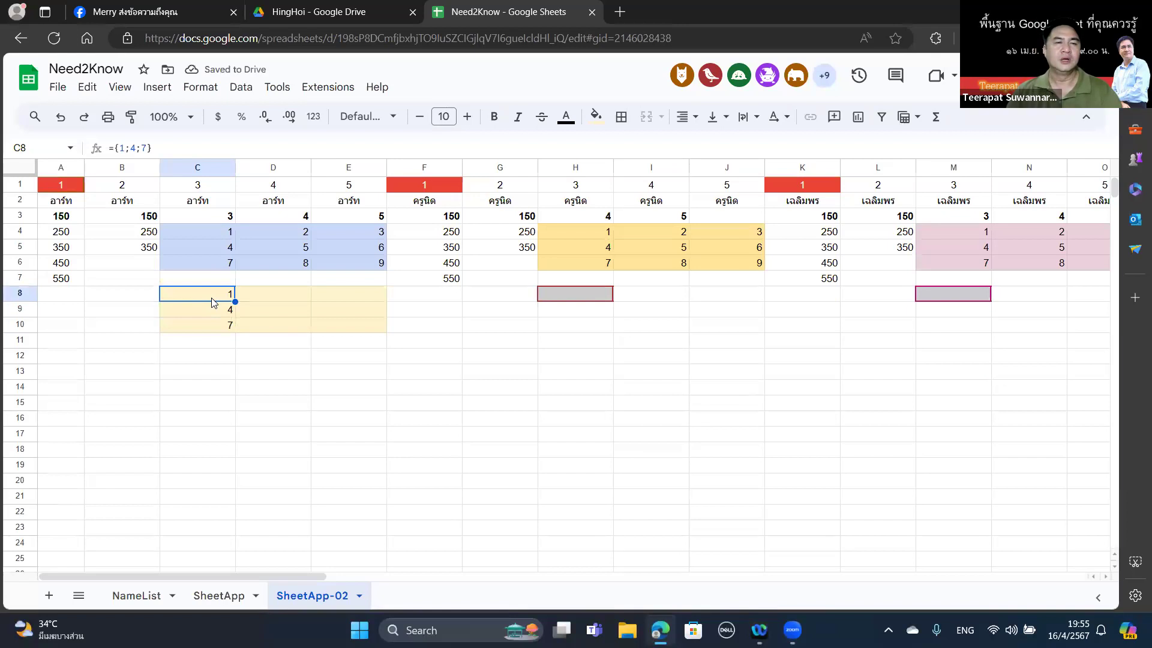
{"action": "left_click", "coordinate": [192, 150]}
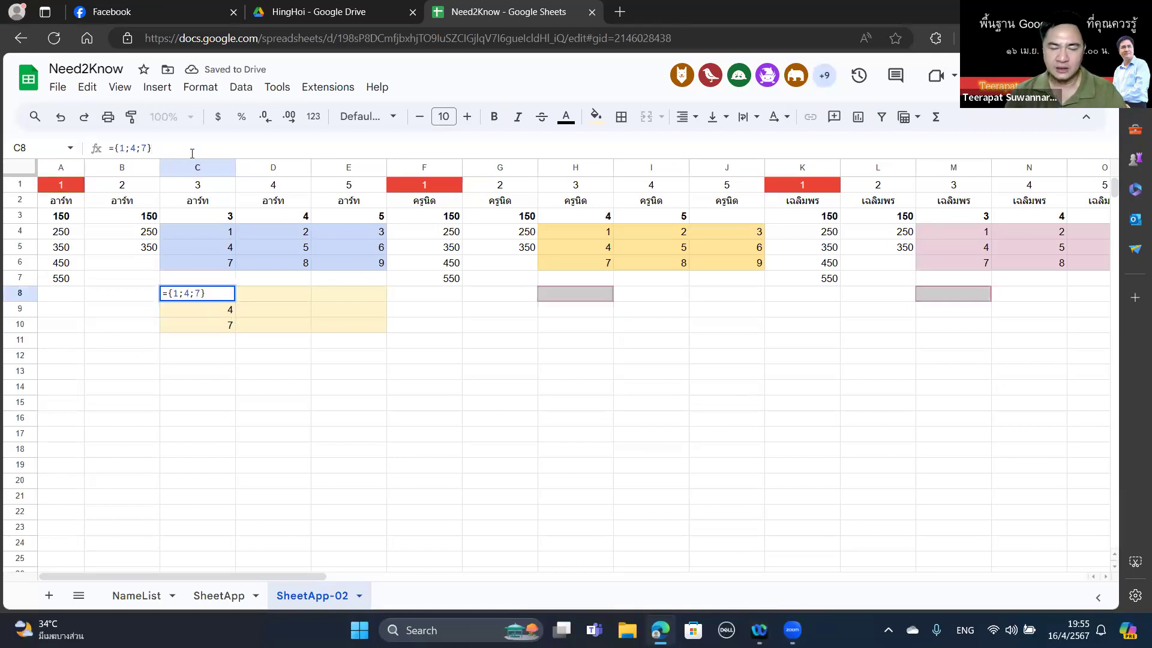
{"action": "type", "text": ","}
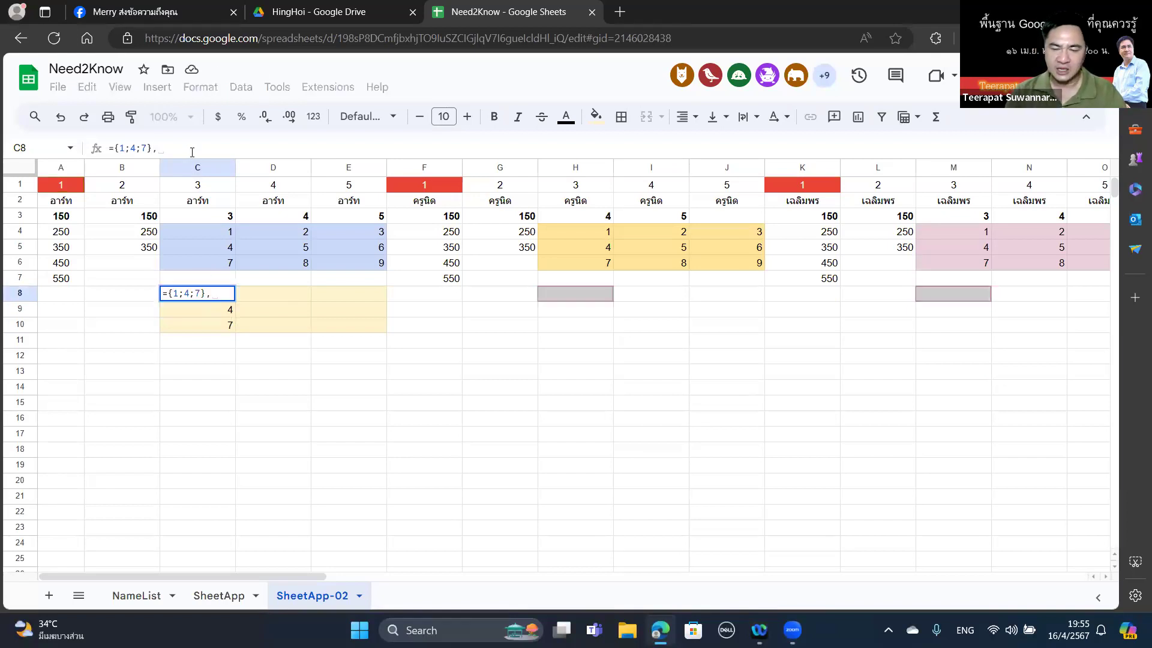
{"action": "type", "text": "{"}
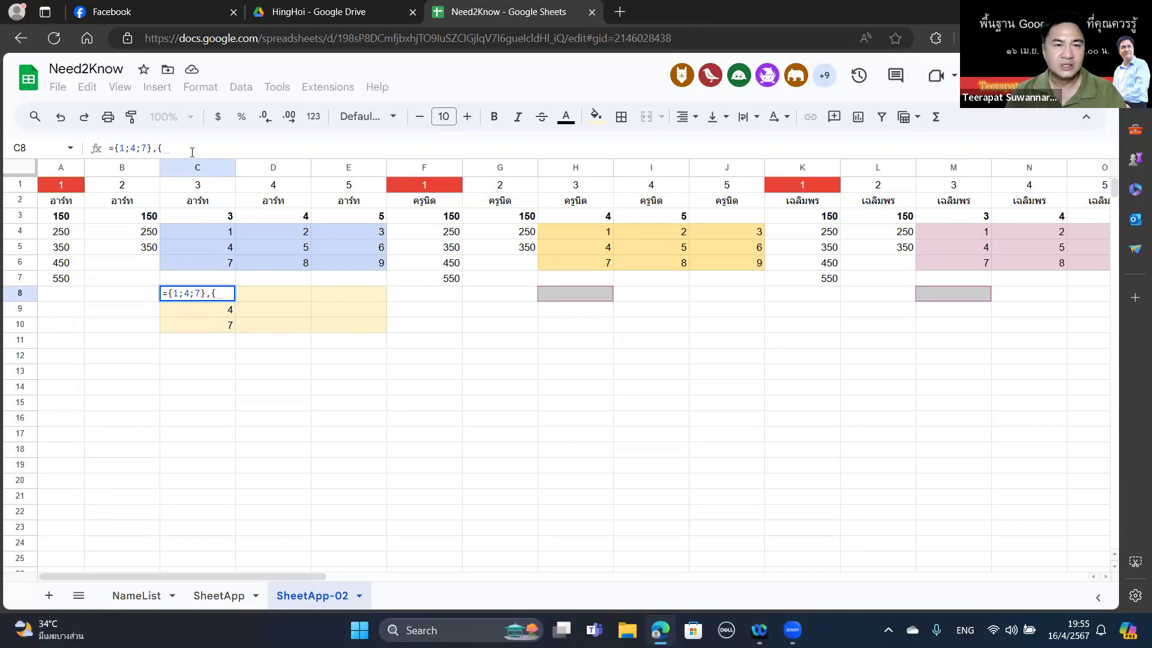
{"action": "type", "text": "2;5;8}"}
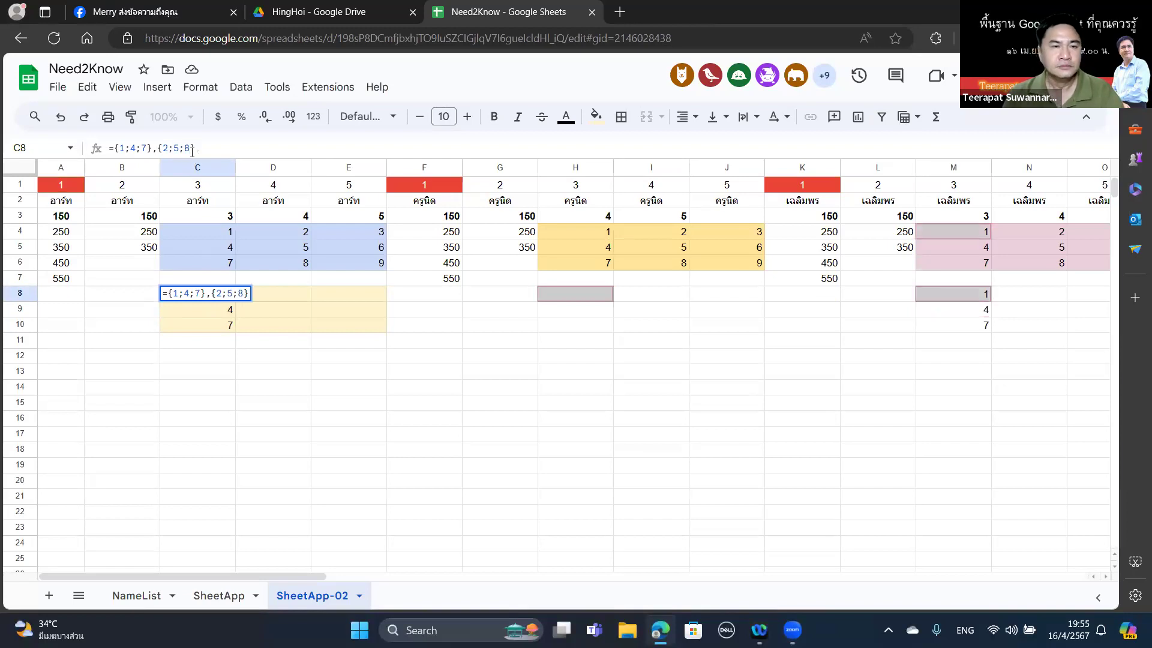
{"action": "type", "text": "}"}
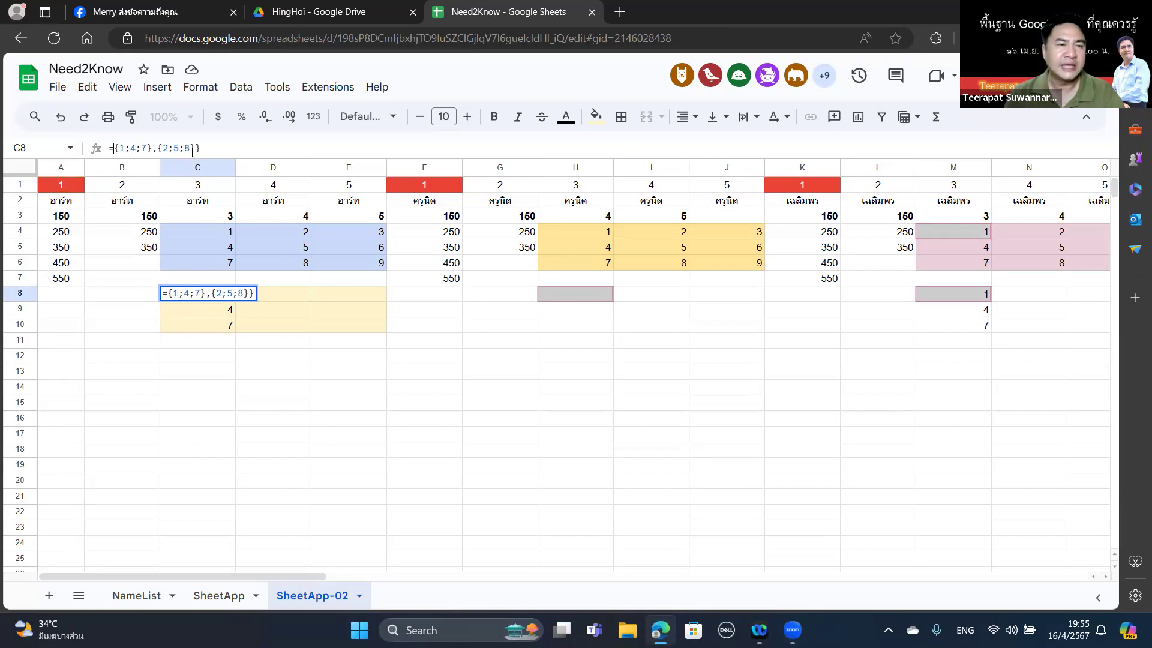
{"action": "key", "text": "Return"}
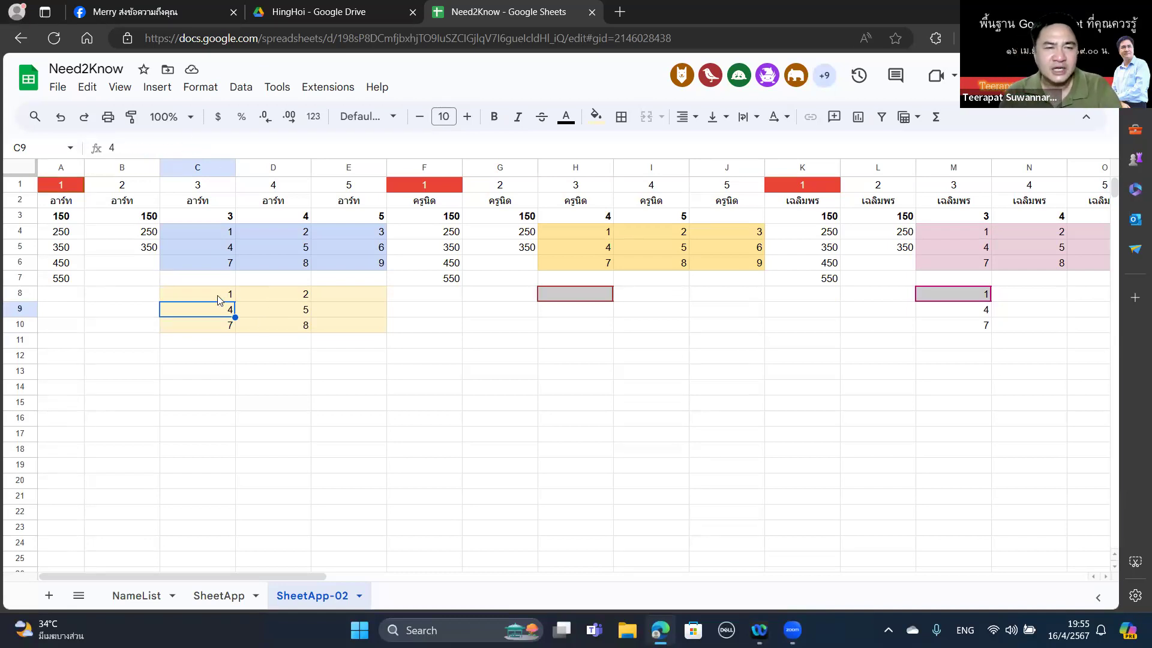
Add the third column {3;6;9} inside the outer braces of the C8 formula and commit it as ={{1;4;7},{2;5;8},{3;6;9}}.
{"action": "key", "text": "Up"}
{"action": "key", "text": "F2"}
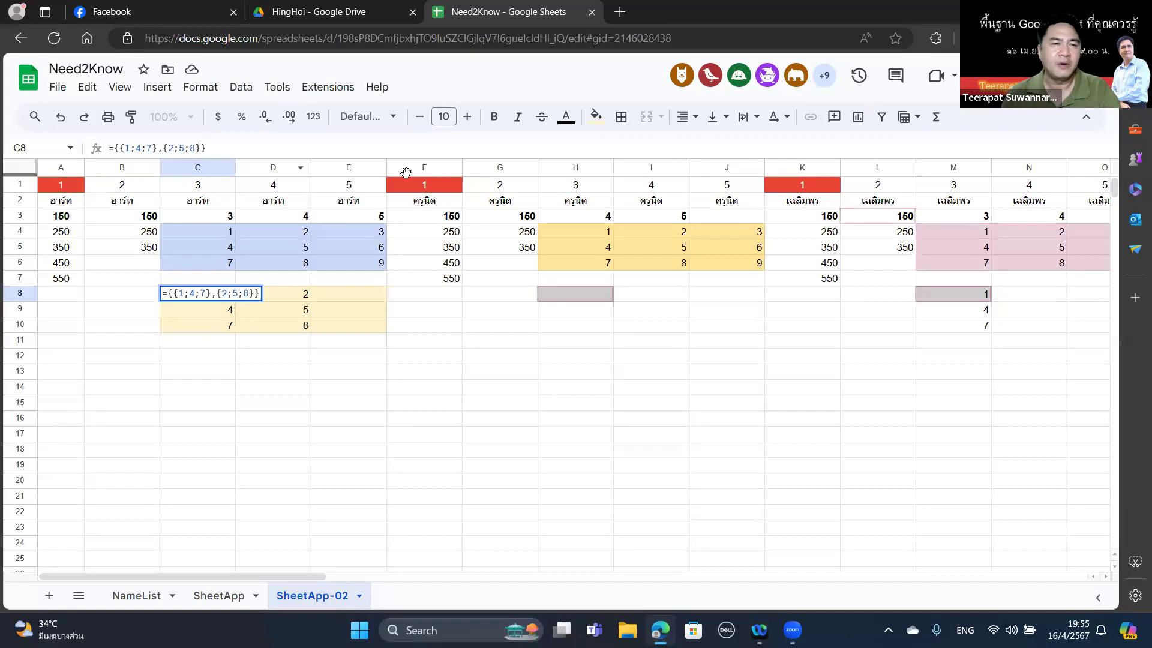
{"action": "type", "text": ",{}"}
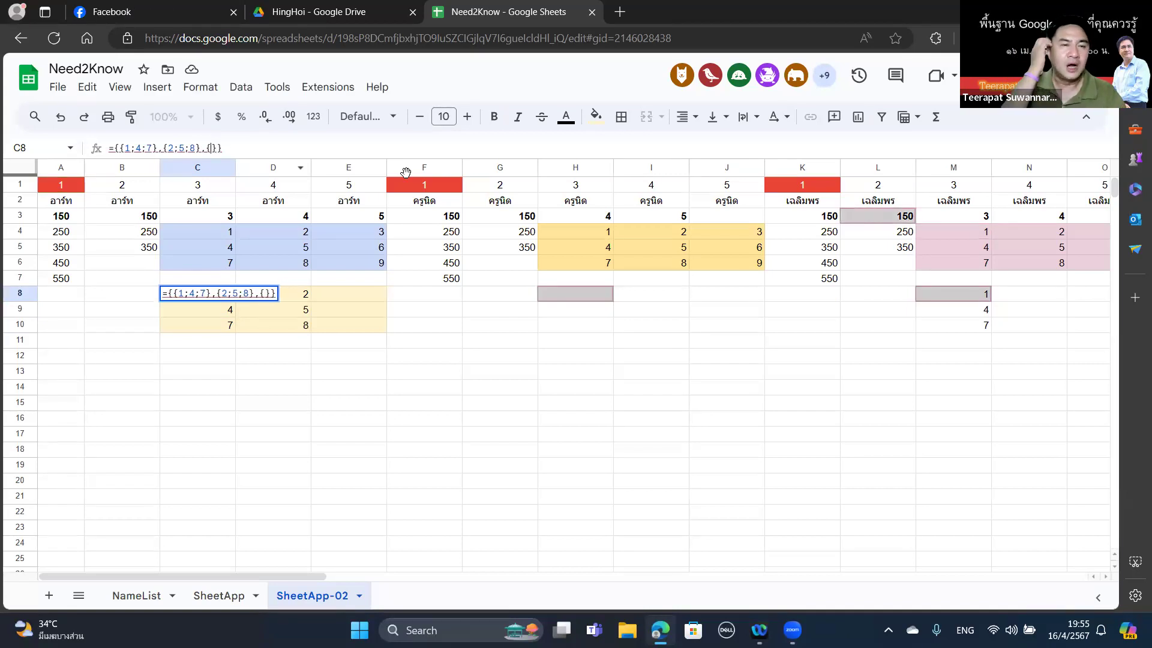
{"action": "type", "text": "3;"}
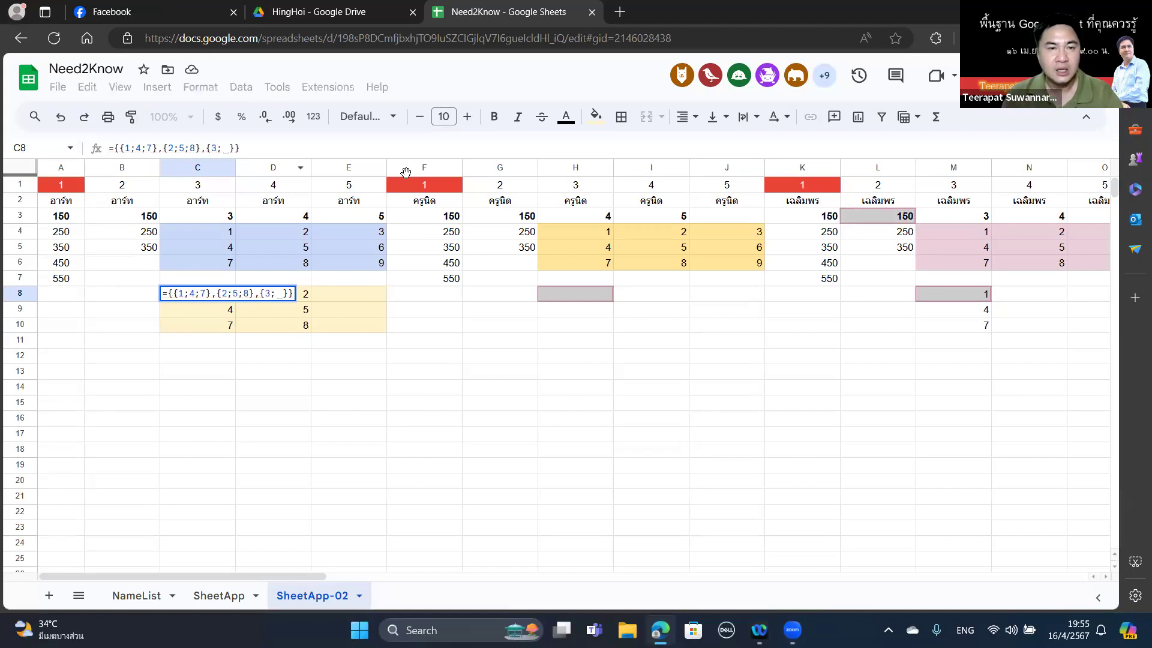
{"action": "type", "text": "4"}
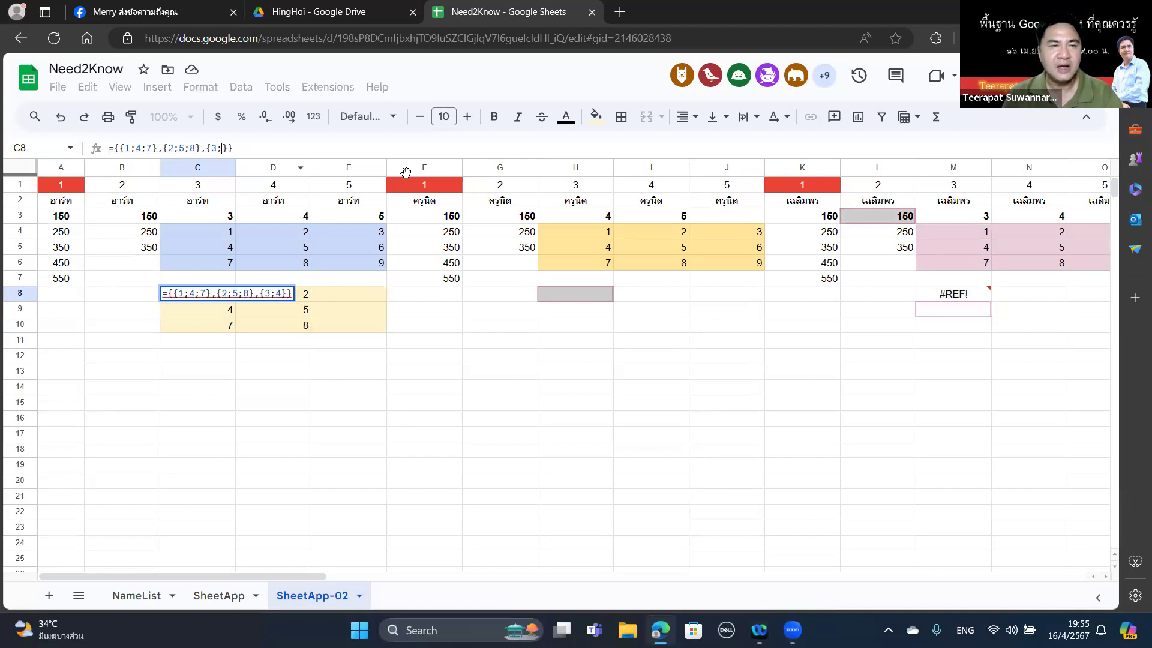
{"action": "type", "text": "6;"}
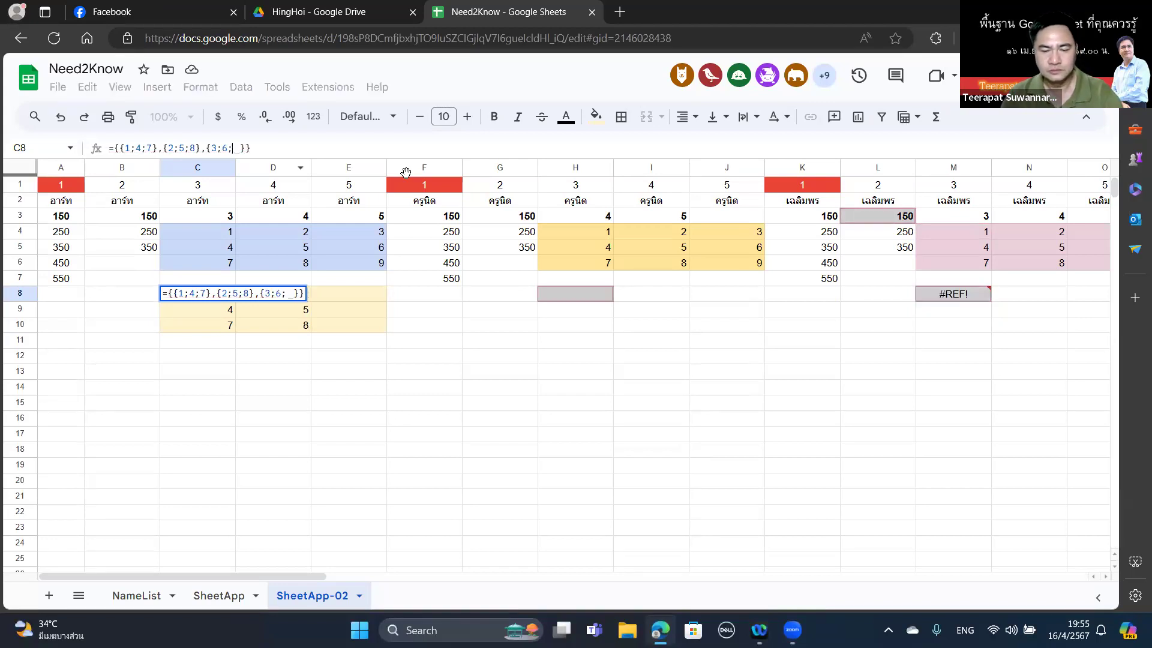
{"action": "type", "text": "9"}
{"action": "key", "text": "Return"}
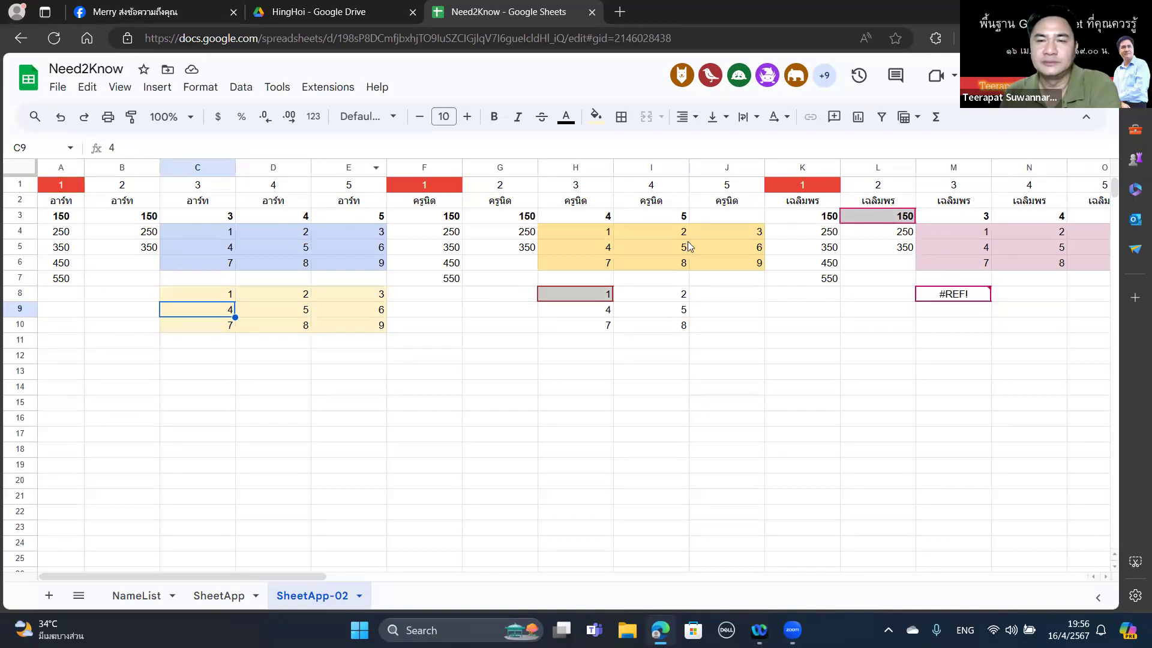
Clear the stray SEQUENCE formula text from cell Q15.
{"action": "left_click_drag", "start_coordinate": [304, 574], "coordinate": [506, 581]}
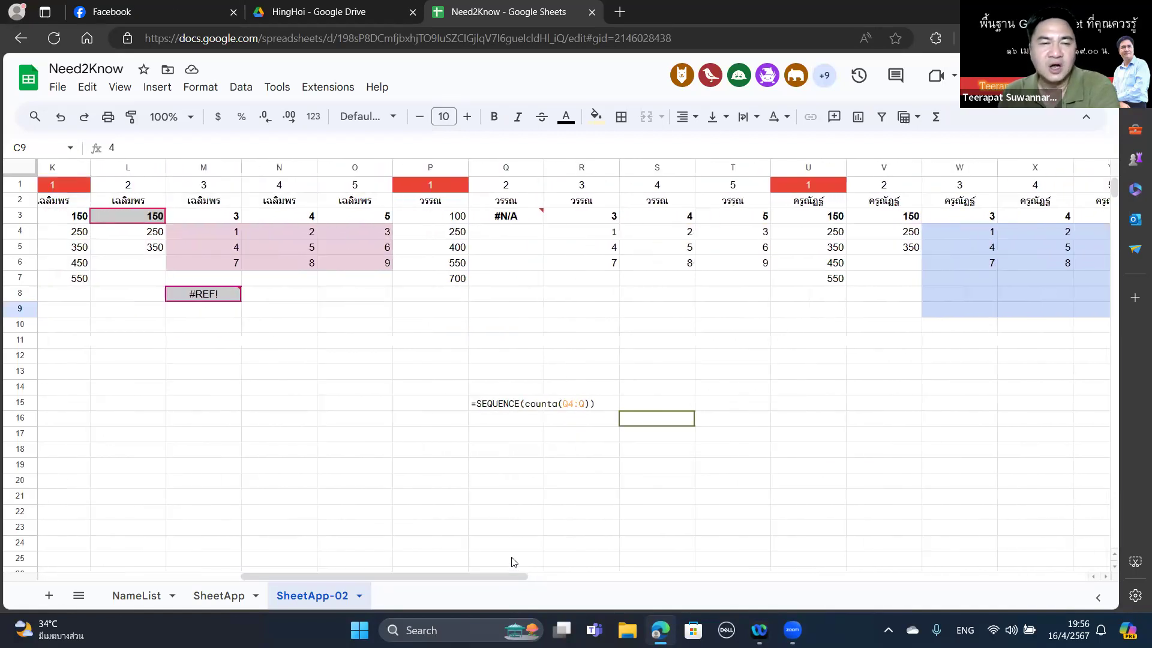
{"action": "mouse_move", "coordinate": [223, 305]}
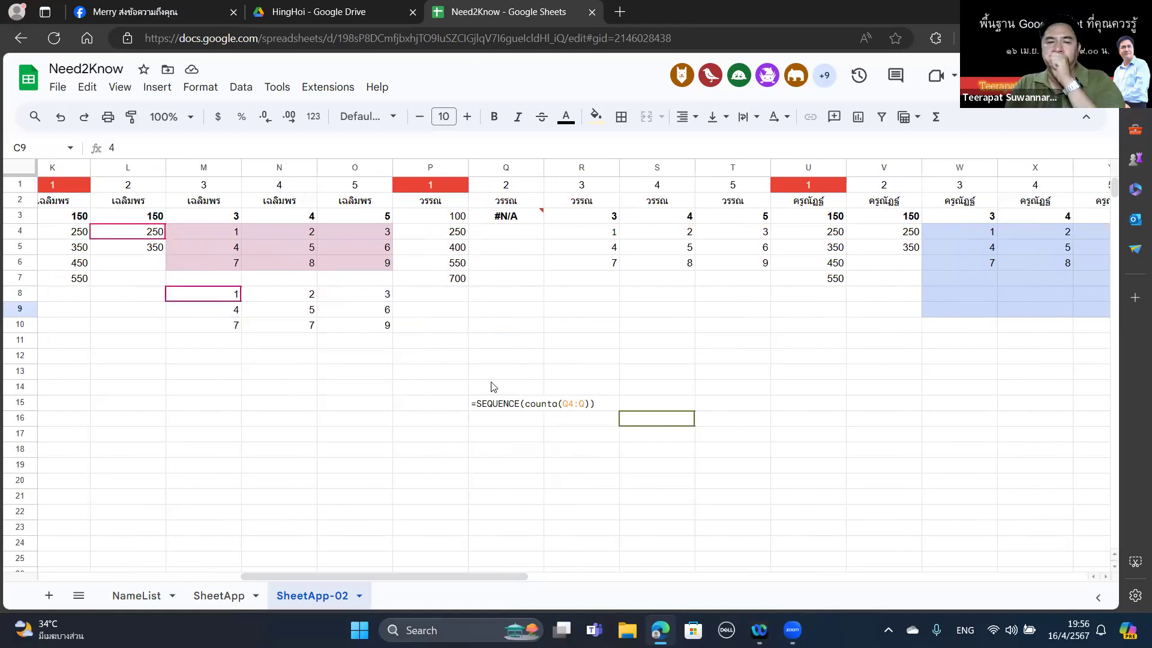
{"action": "left_click", "coordinate": [495, 408]}
{"action": "key", "text": "Delete"}
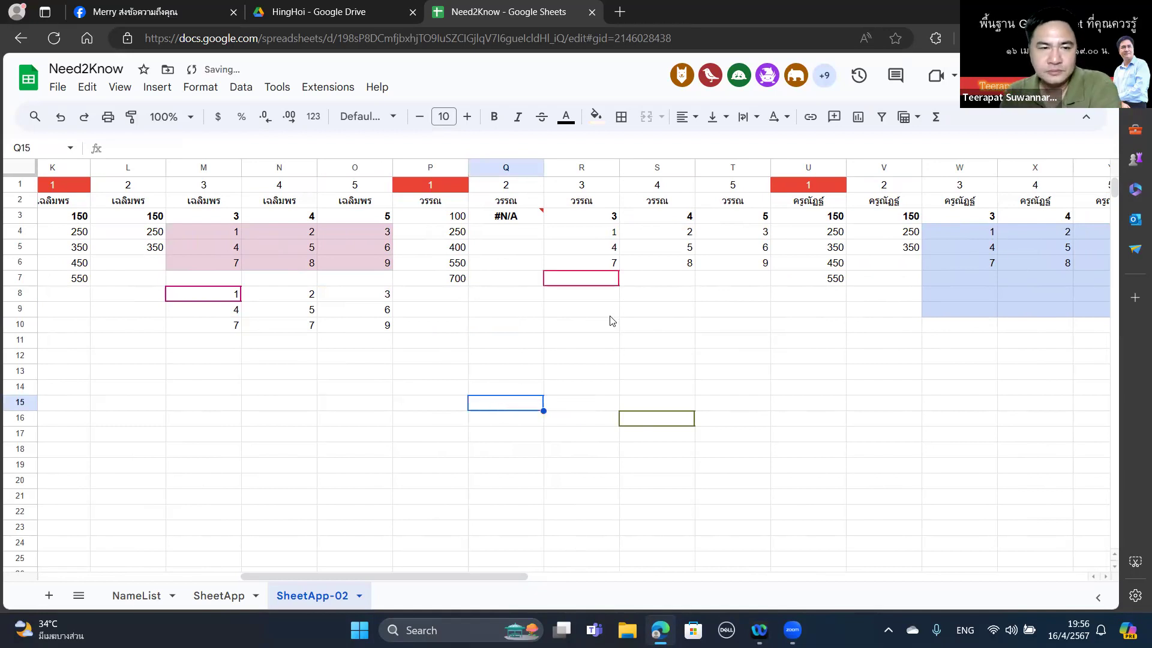
Fill the cell range R8:T10 with a light yellow background.
{"action": "left_click", "coordinate": [615, 295]}
{"action": "left_click_drag", "start_coordinate": [618, 298], "coordinate": [756, 332]}
{"action": "left_click", "coordinate": [594, 116]}
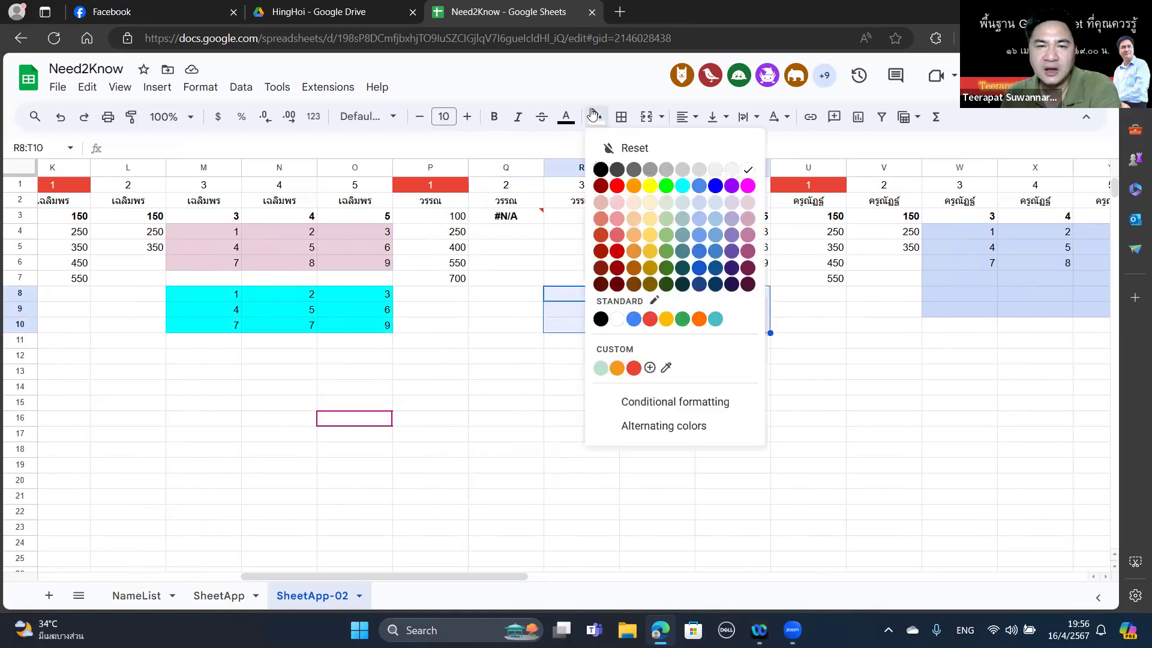
{"action": "left_click", "coordinate": [652, 205]}
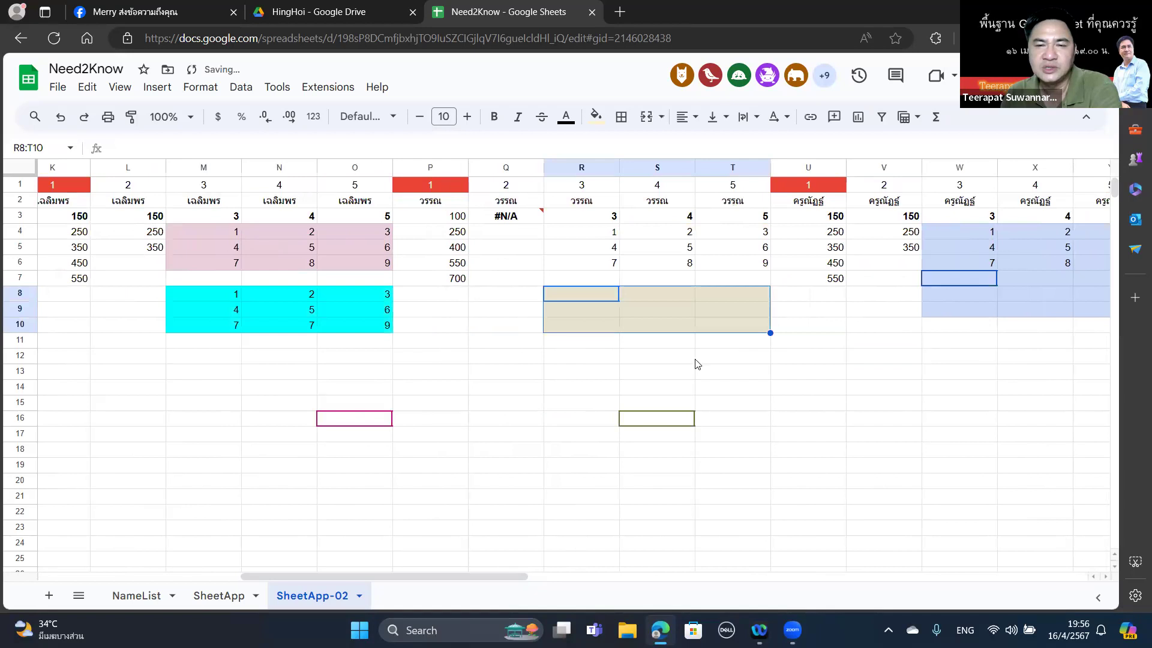
{"action": "left_click", "coordinate": [668, 388]}
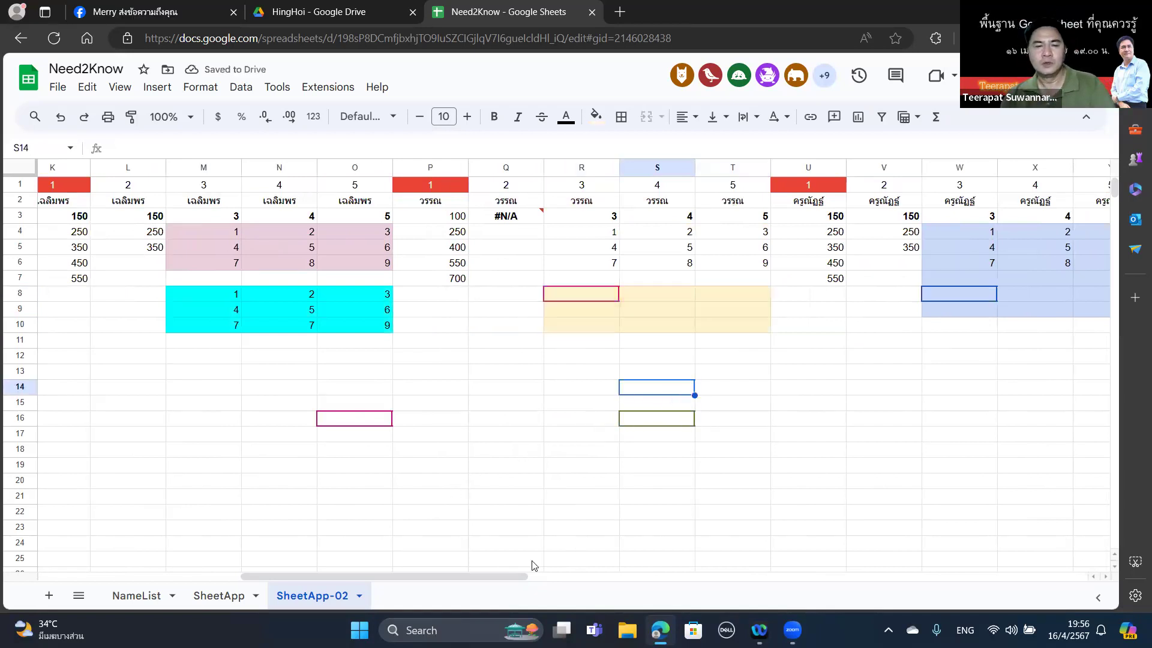
Fill the cell range C12:E14 with a light pink background.
{"action": "left_click_drag", "start_coordinate": [518, 576], "coordinate": [3, 534]}
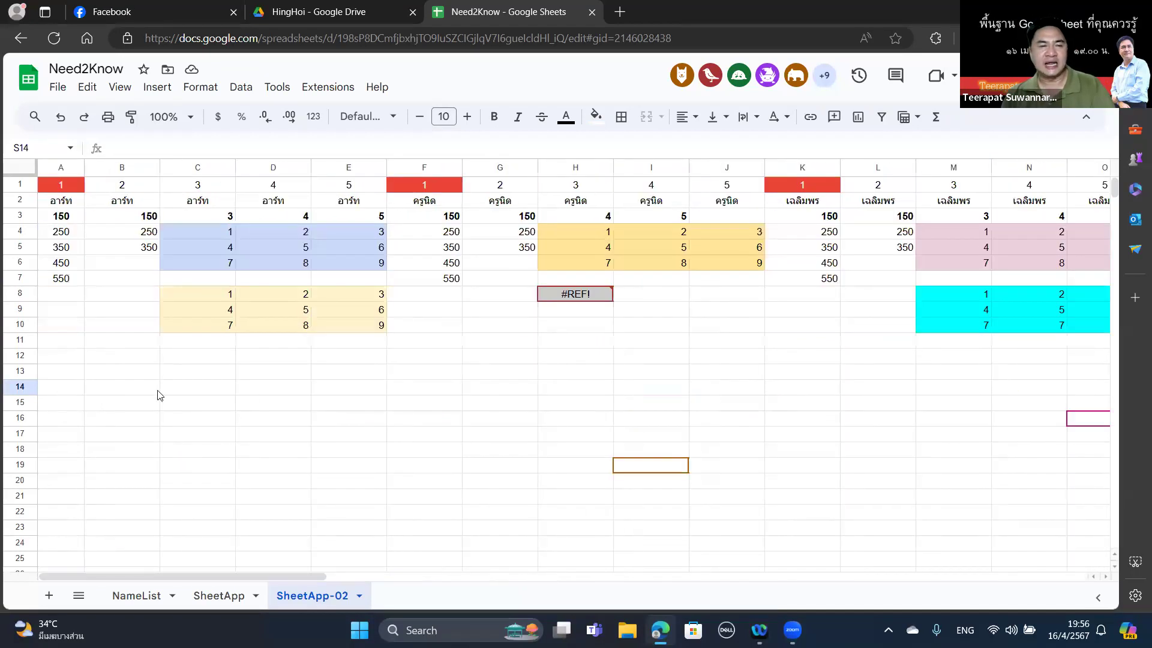
{"action": "left_click_drag", "start_coordinate": [181, 360], "coordinate": [382, 390]}
{"action": "left_click", "coordinate": [596, 116]}
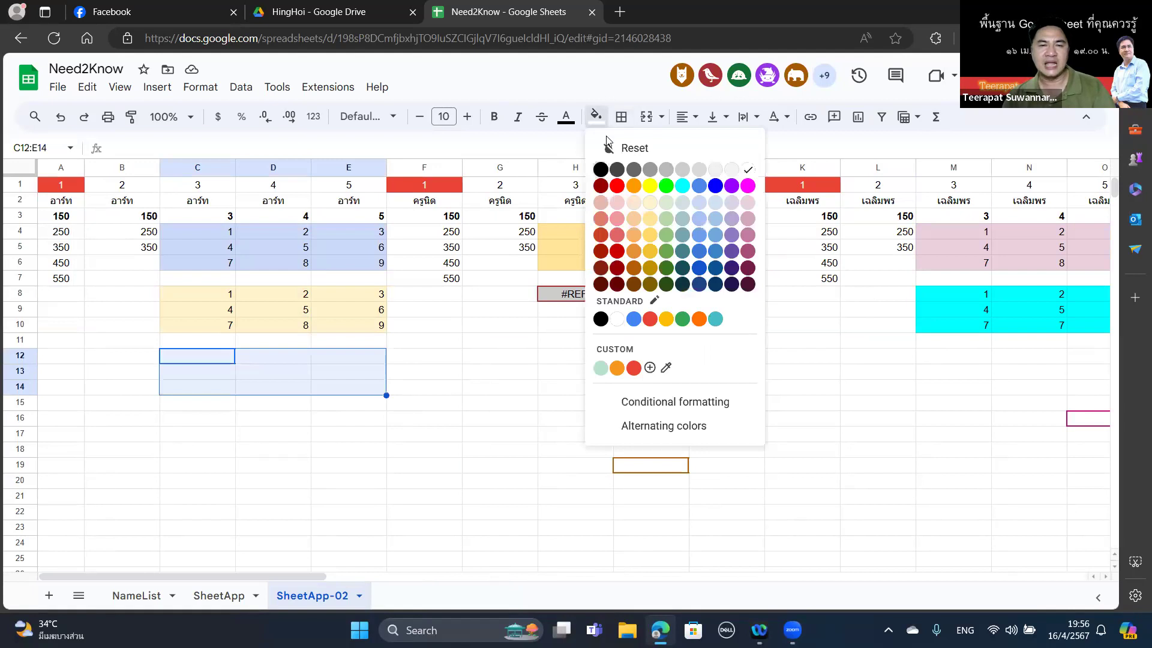
{"action": "left_click", "coordinate": [748, 204]}
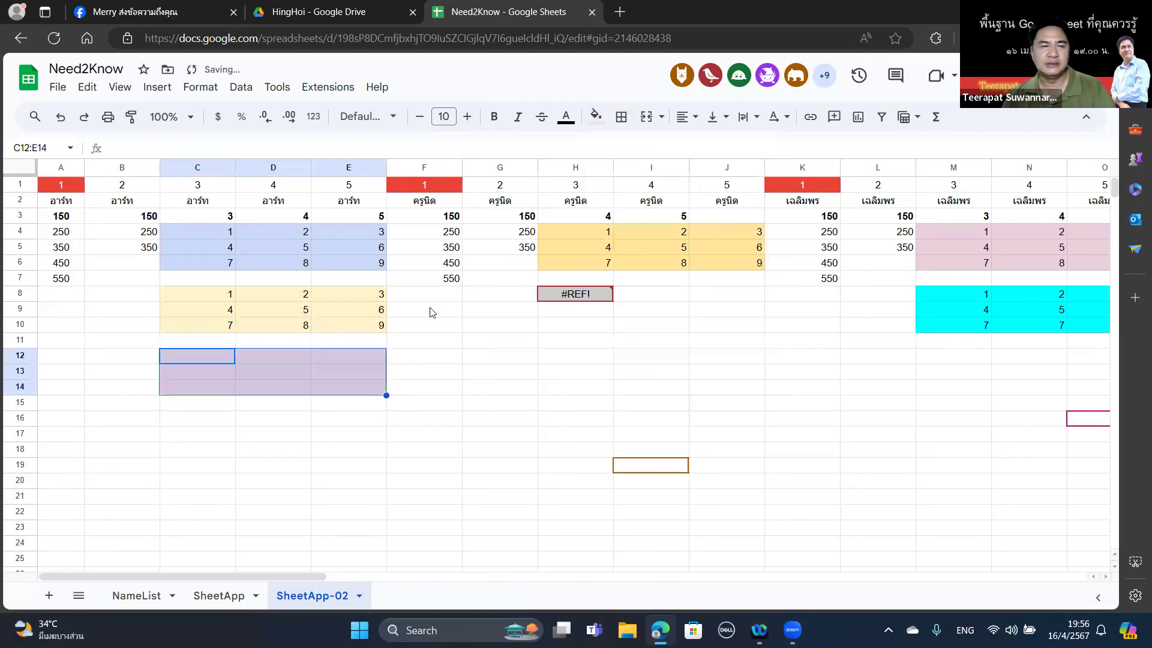
Enter =SEQUENCE(1,3,1,1) in cell C12 to generate the first row of the pink grid.
{"action": "left_click", "coordinate": [182, 360]}
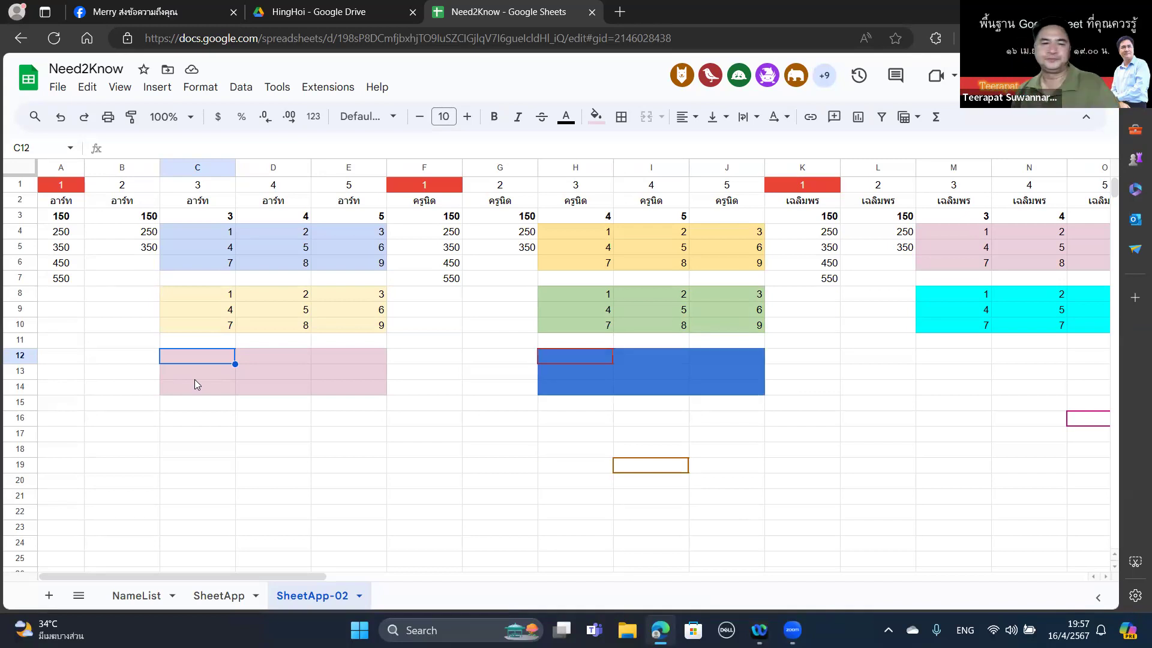
{"action": "type", "text": "="}
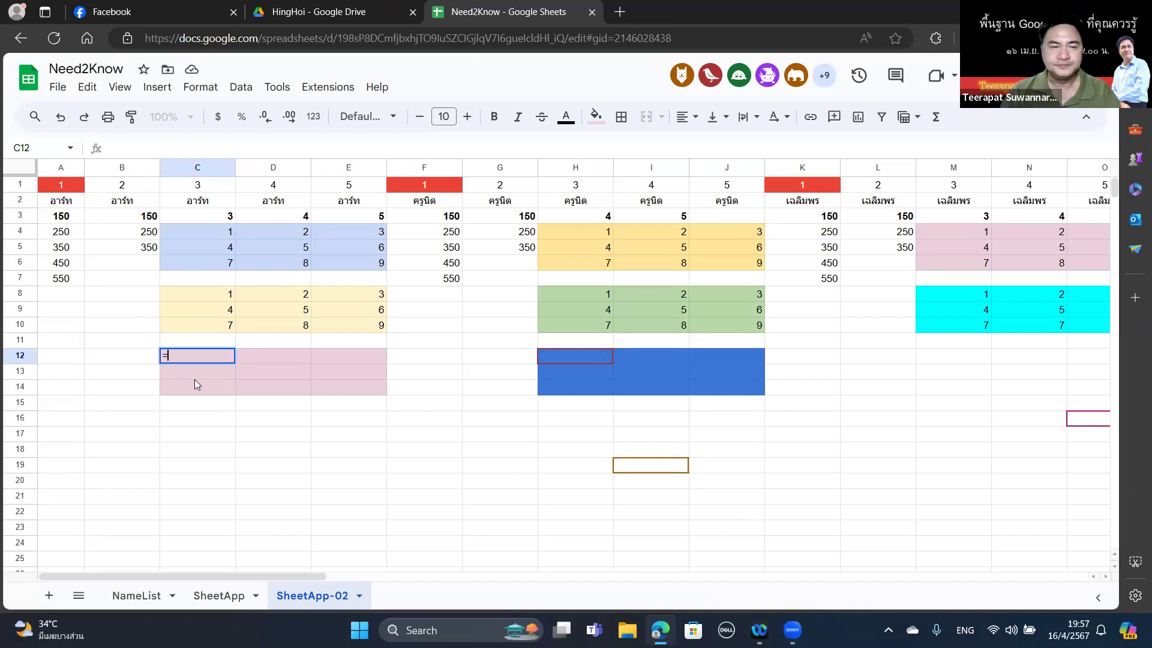
{"action": "type", "text": "sq"}
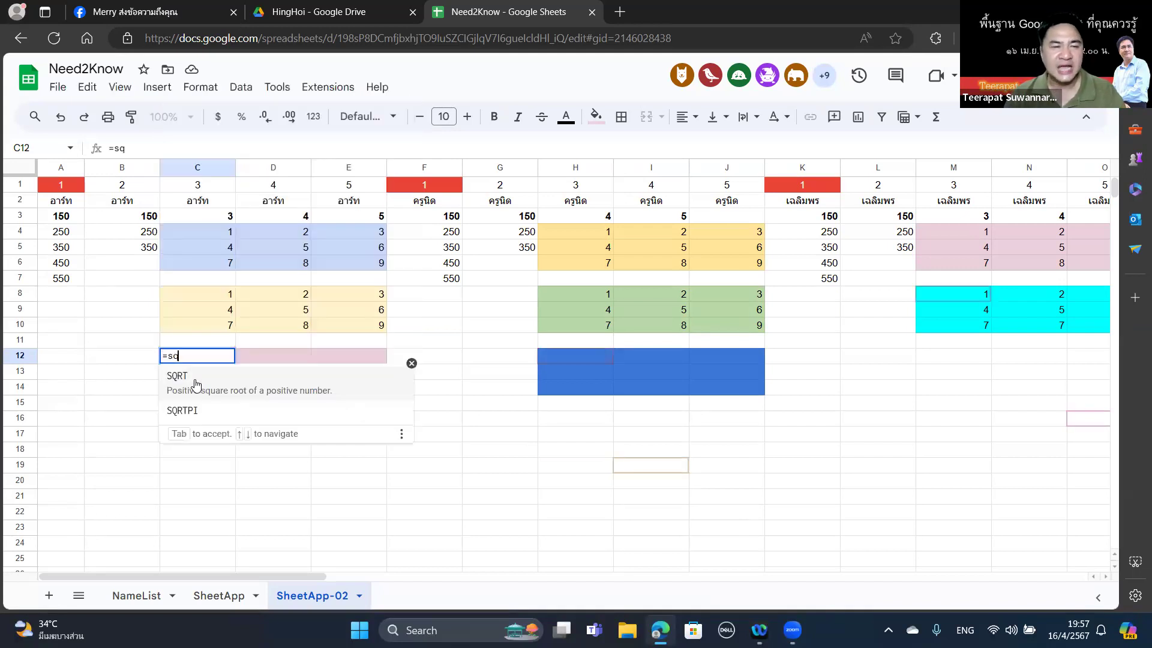
{"action": "key", "text": "BackSpace"}
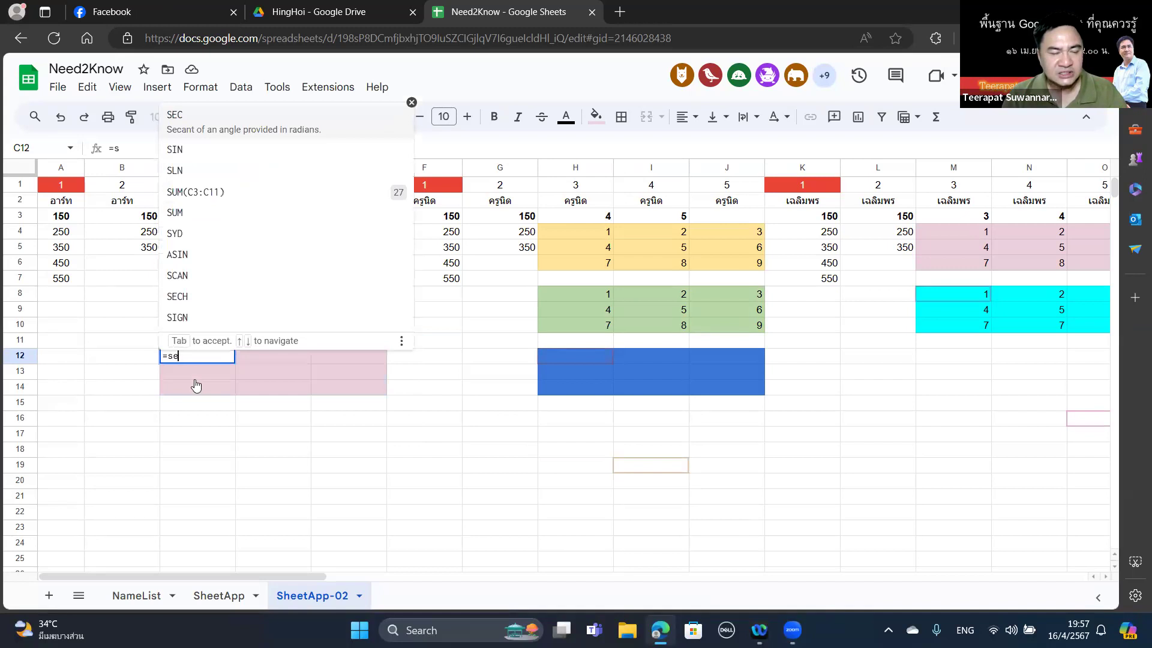
{"action": "type", "text": "eq"}
{"action": "key", "text": "Tab"}
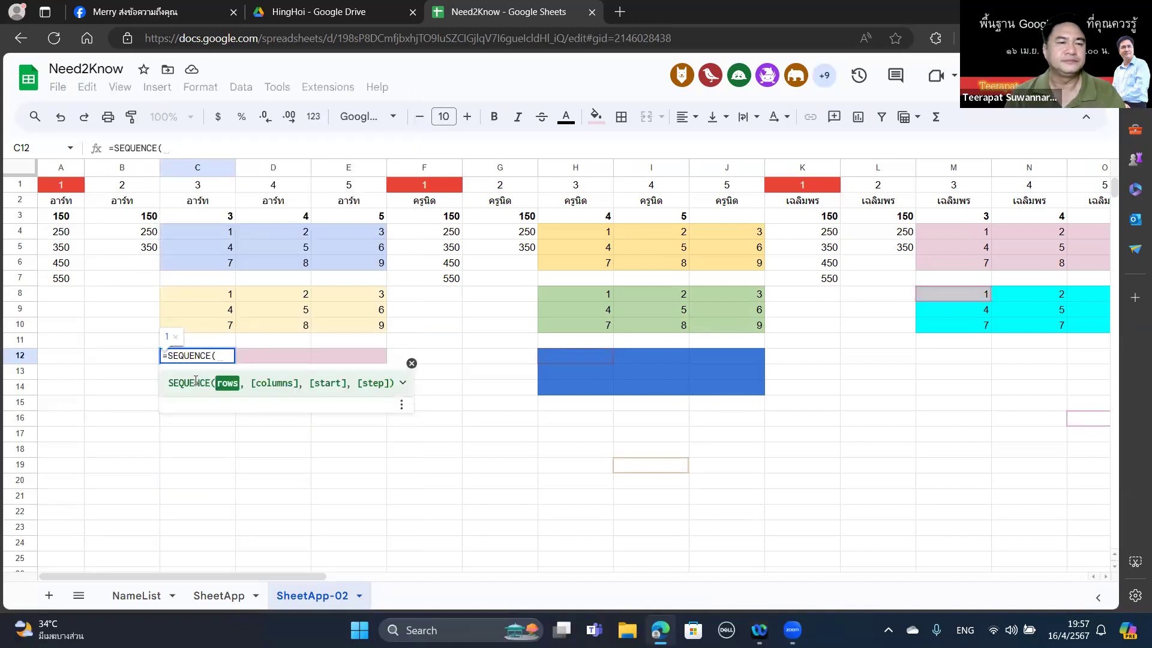
{"action": "type", "text": "1"}
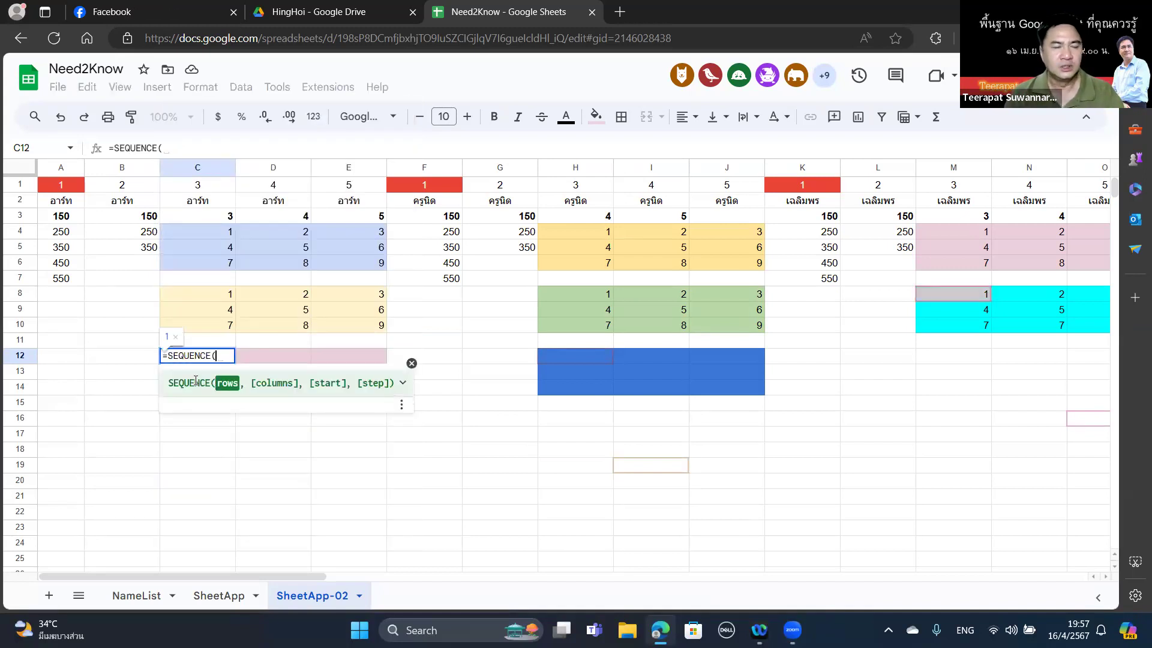
{"action": "type", "text": ",3,"}
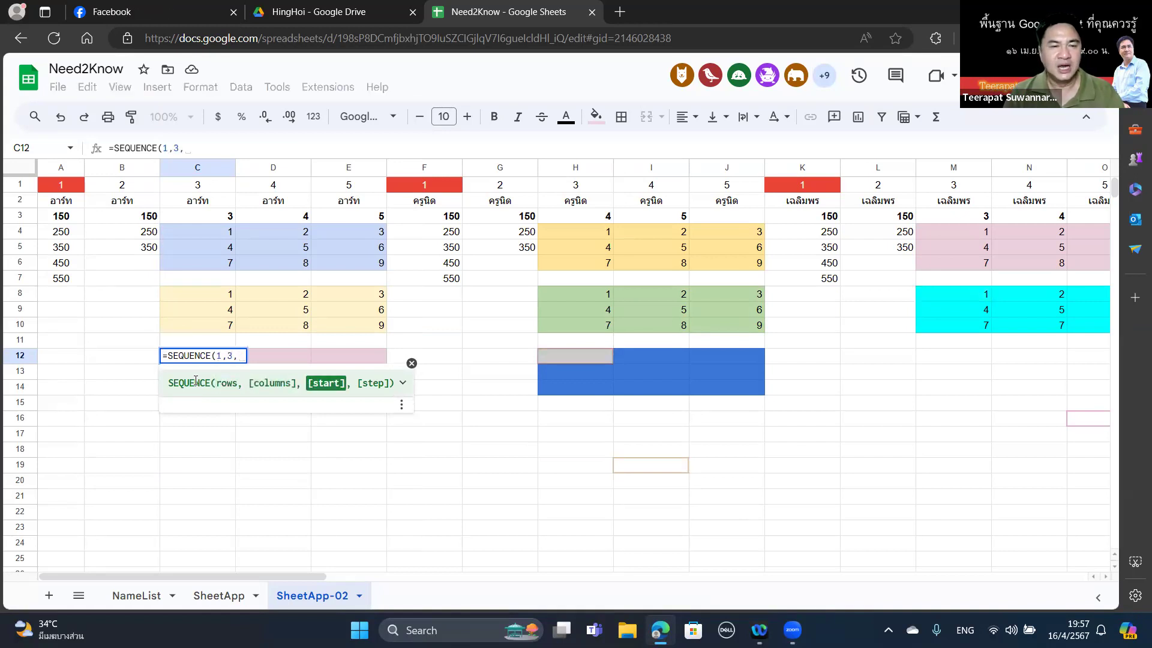
{"action": "type", "text": "1"}
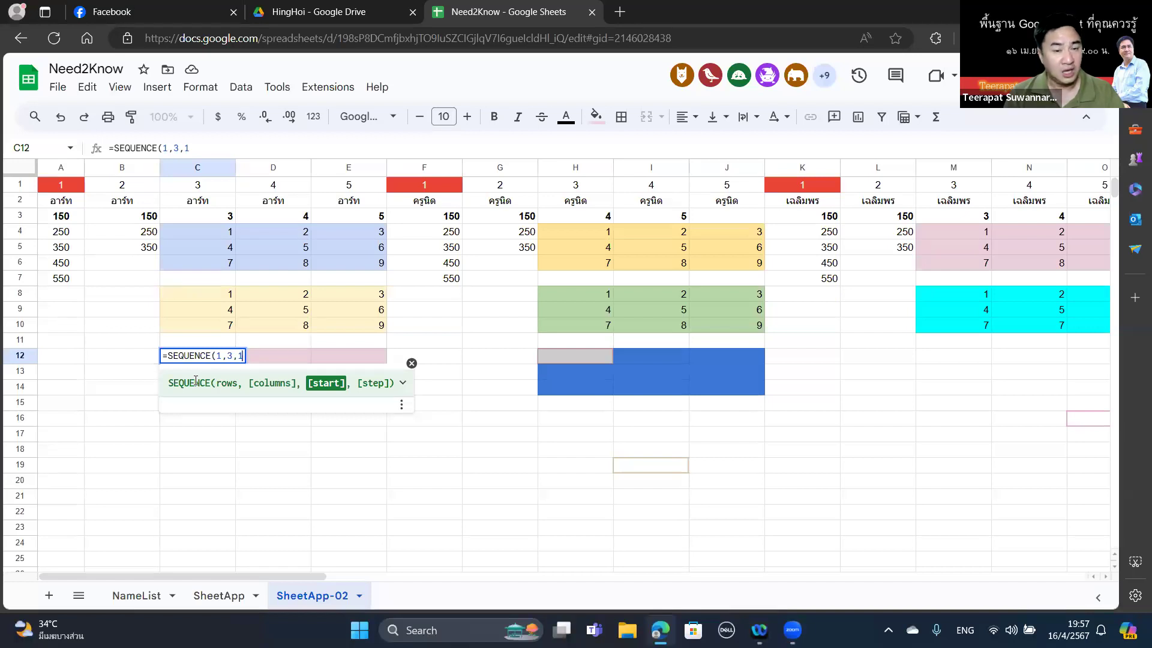
{"action": "type", "text": ",1"}
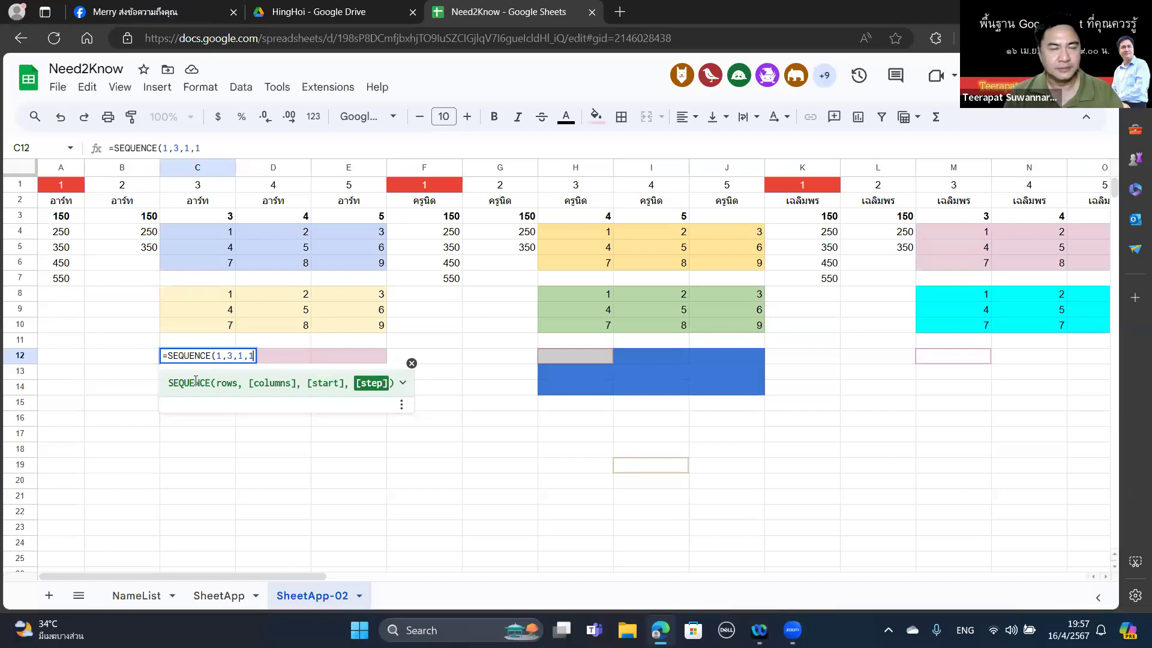
{"action": "type", "text": ")"}
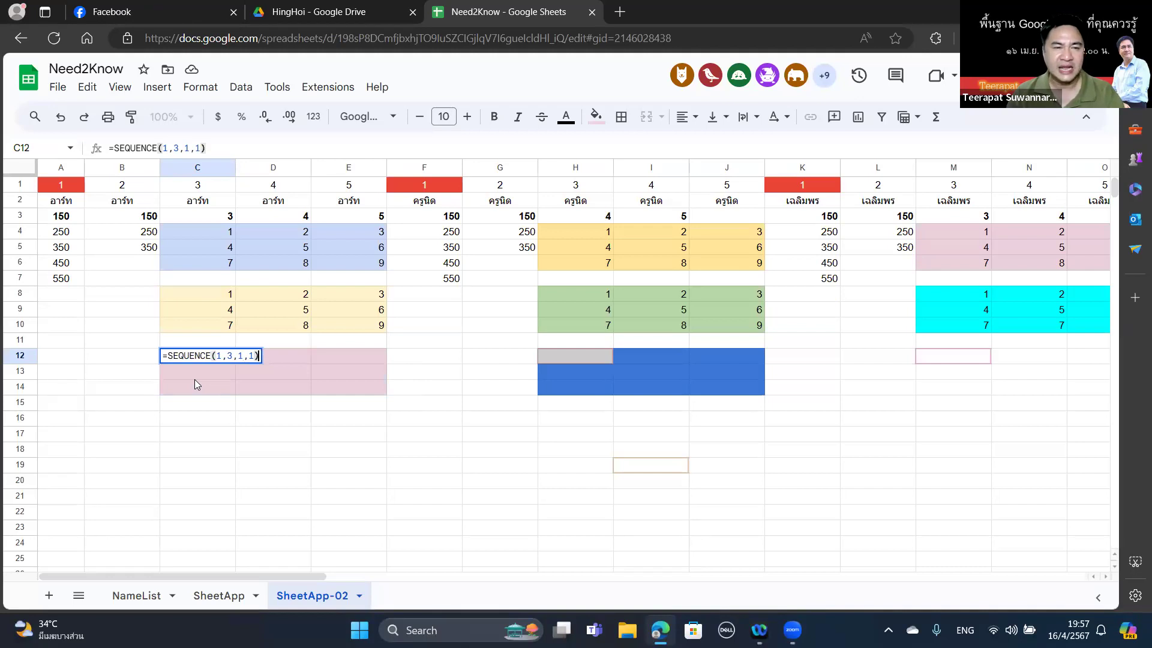
{"action": "key", "text": "Return"}
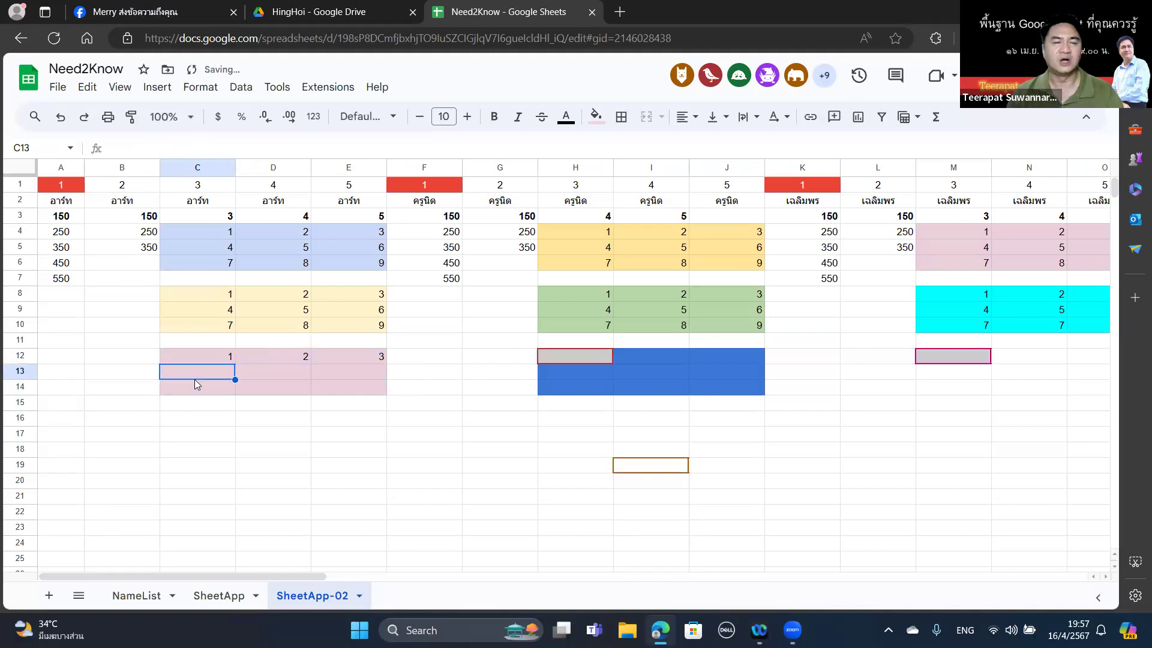
Append a semicolon and a second function, SEQUENCE(1,3,4,1), to the end of the C12 formula.
{"action": "key", "text": "Up"}
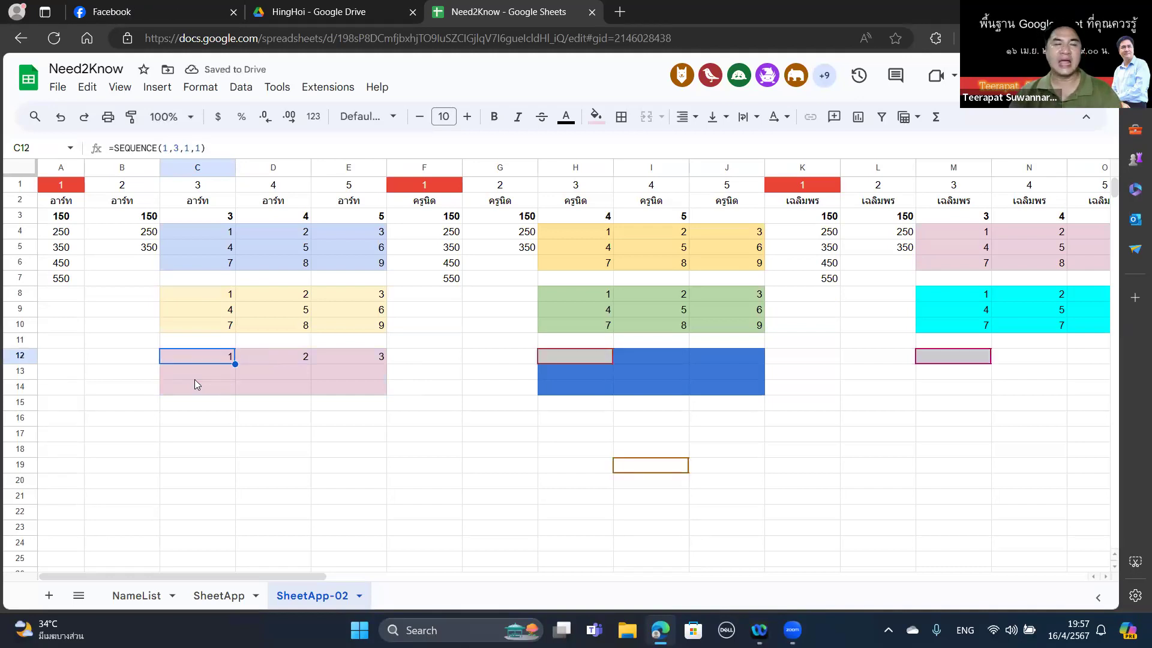
{"action": "left_click", "coordinate": [249, 148]}
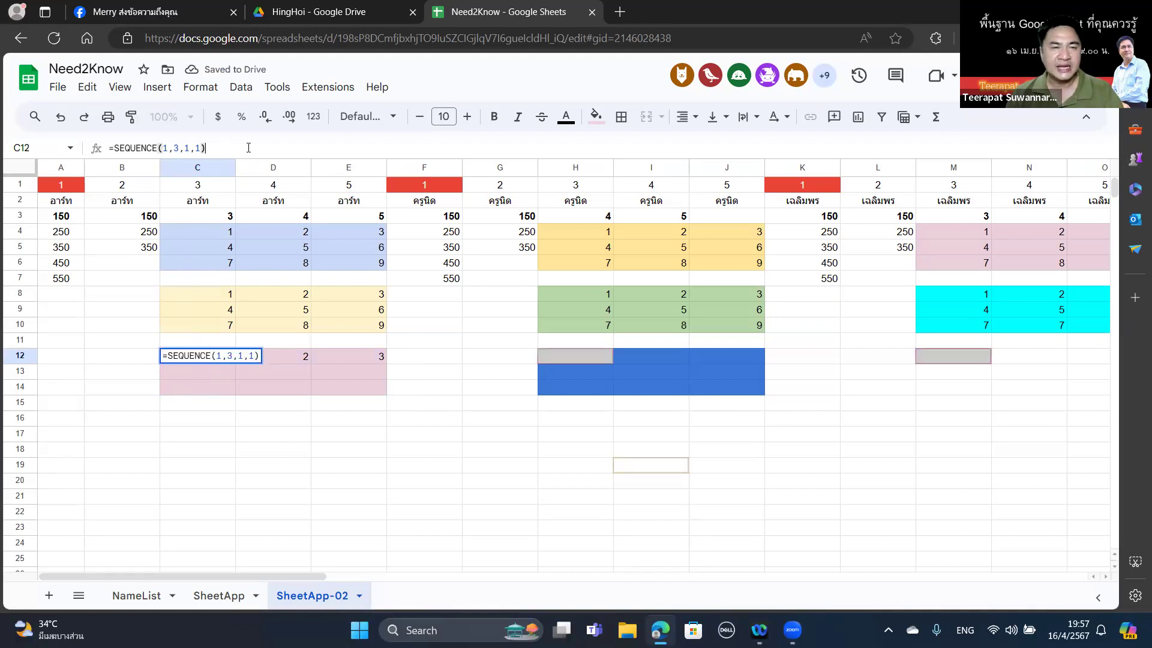
{"action": "type", "text": ";"}
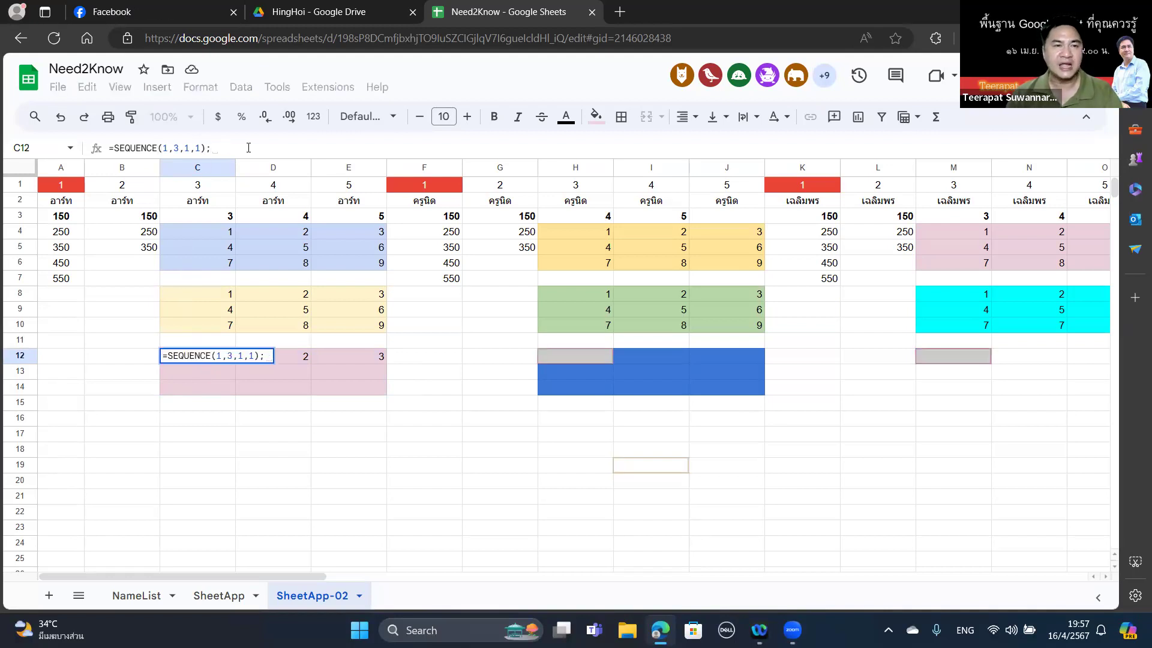
{"action": "type", "text": "s"}
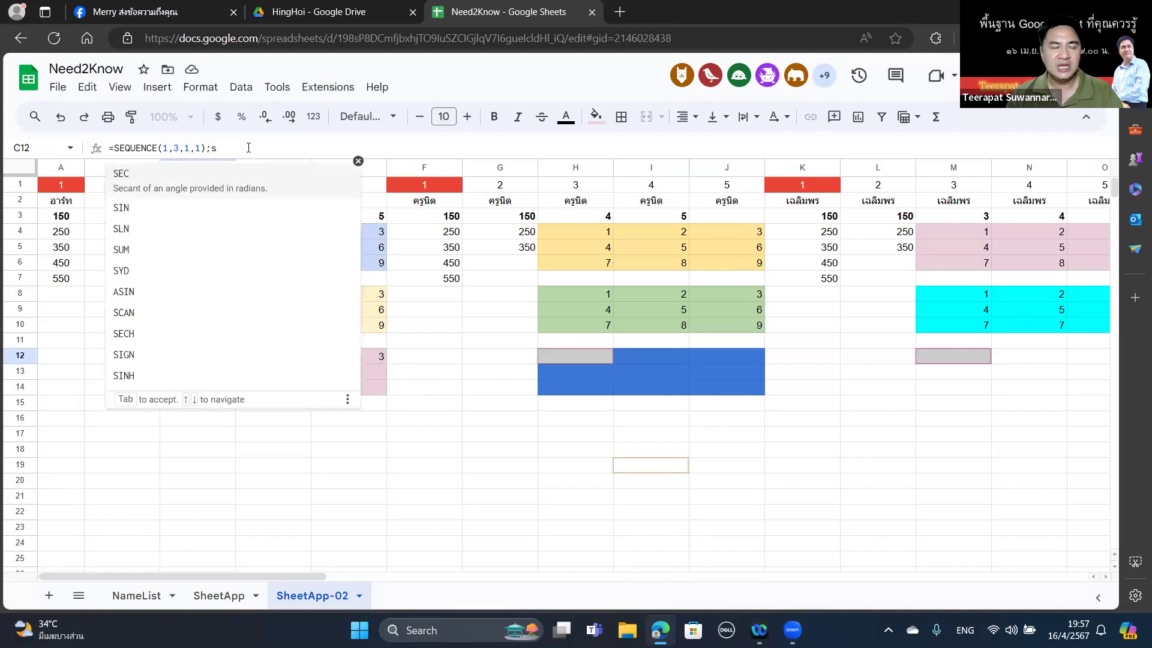
{"action": "type", "text": "eq"}
{"action": "key", "text": "Tab"}
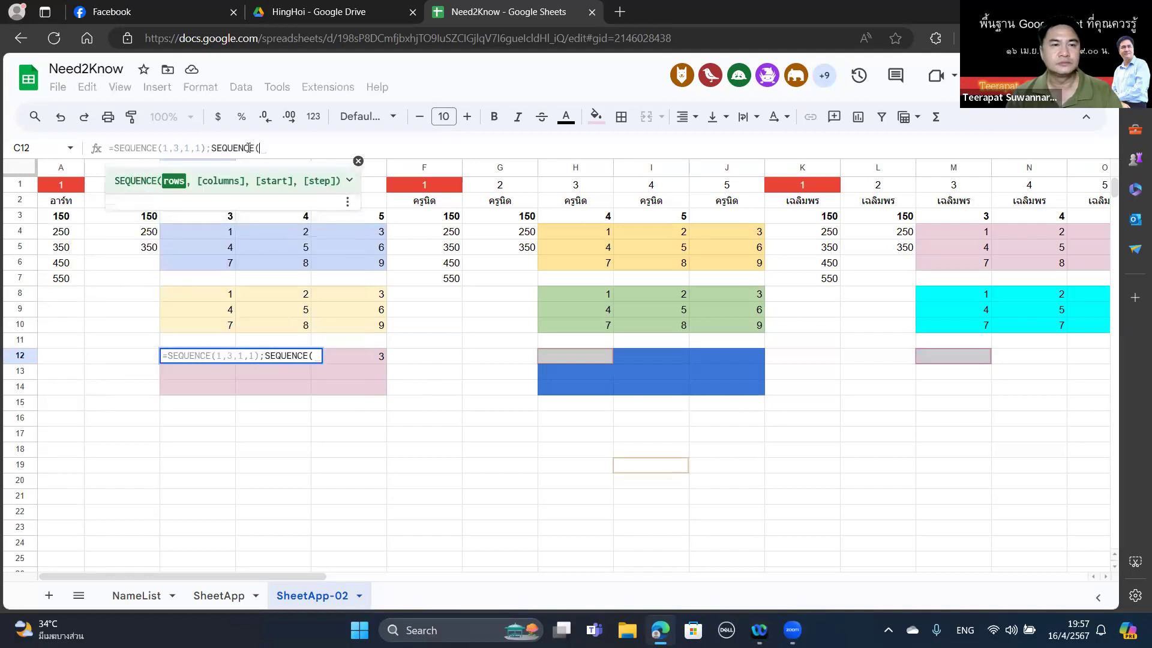
{"action": "type", "text": "1,3"}
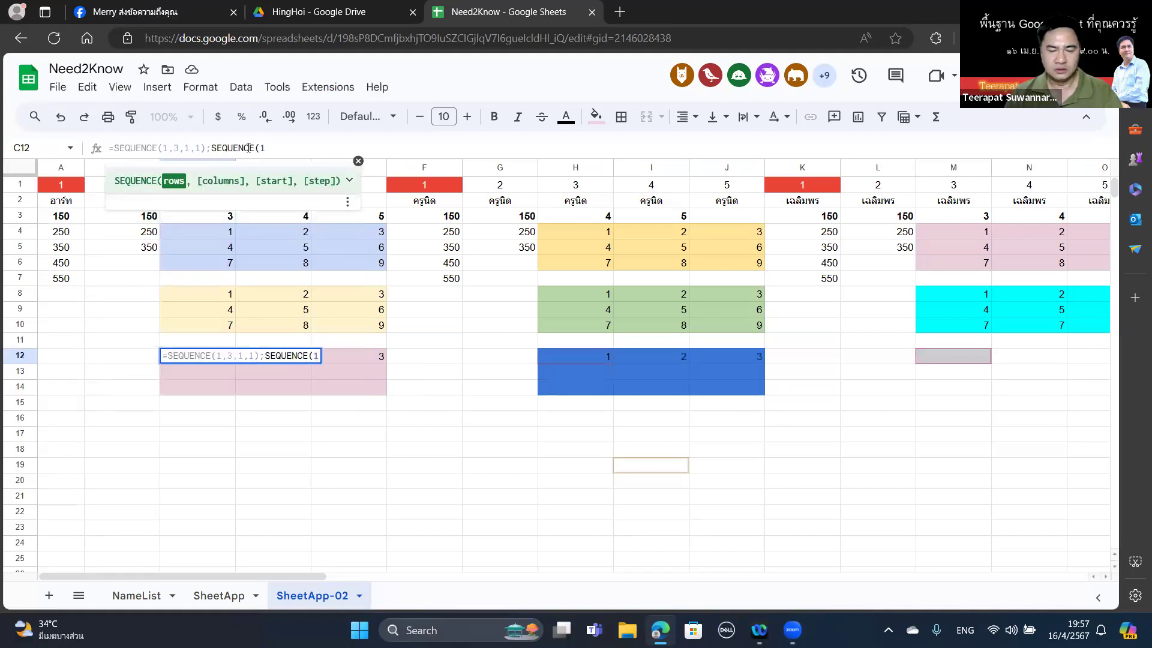
{"action": "type", "text": ","}
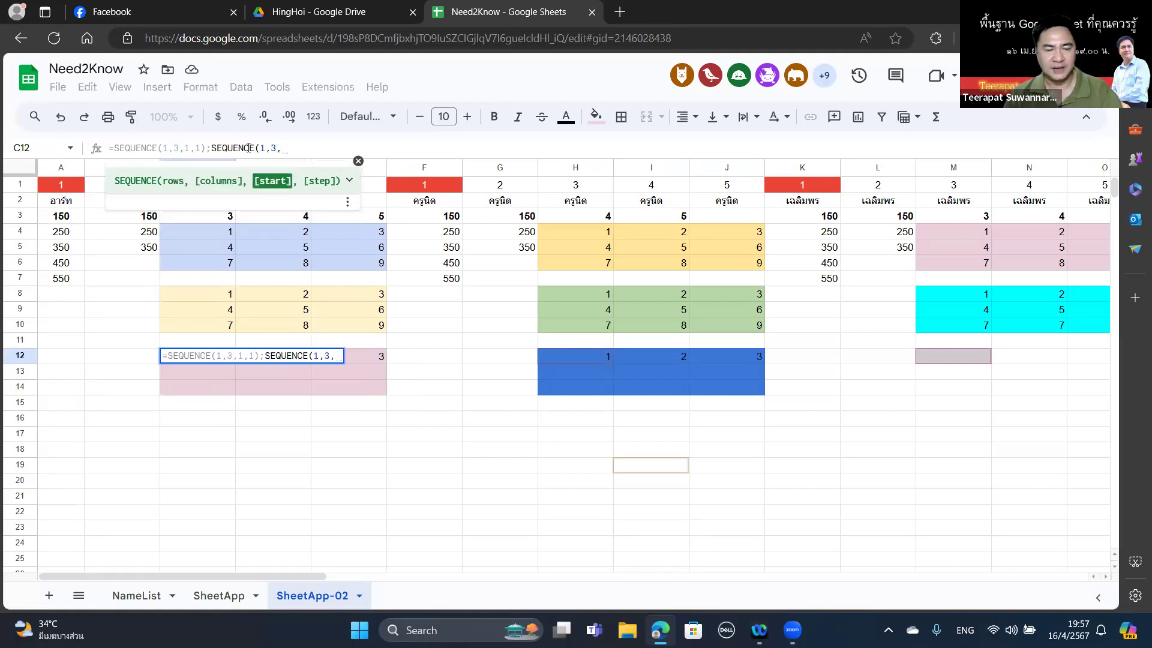
{"action": "type", "text": "4,1"}
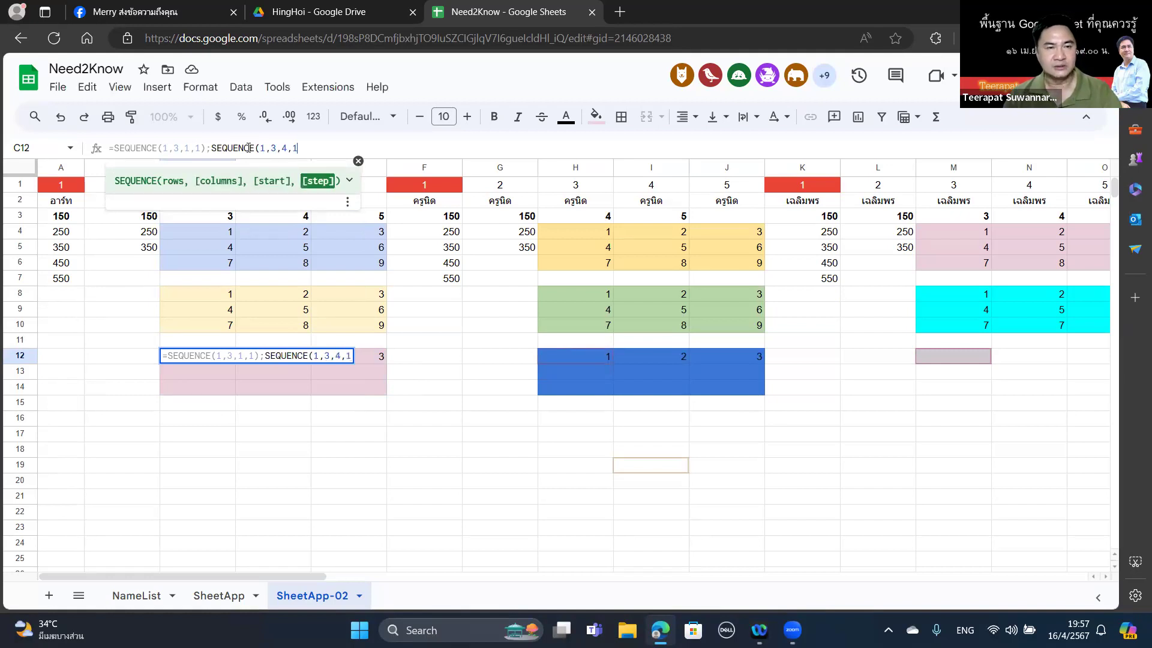
{"action": "type", "text": ")"}
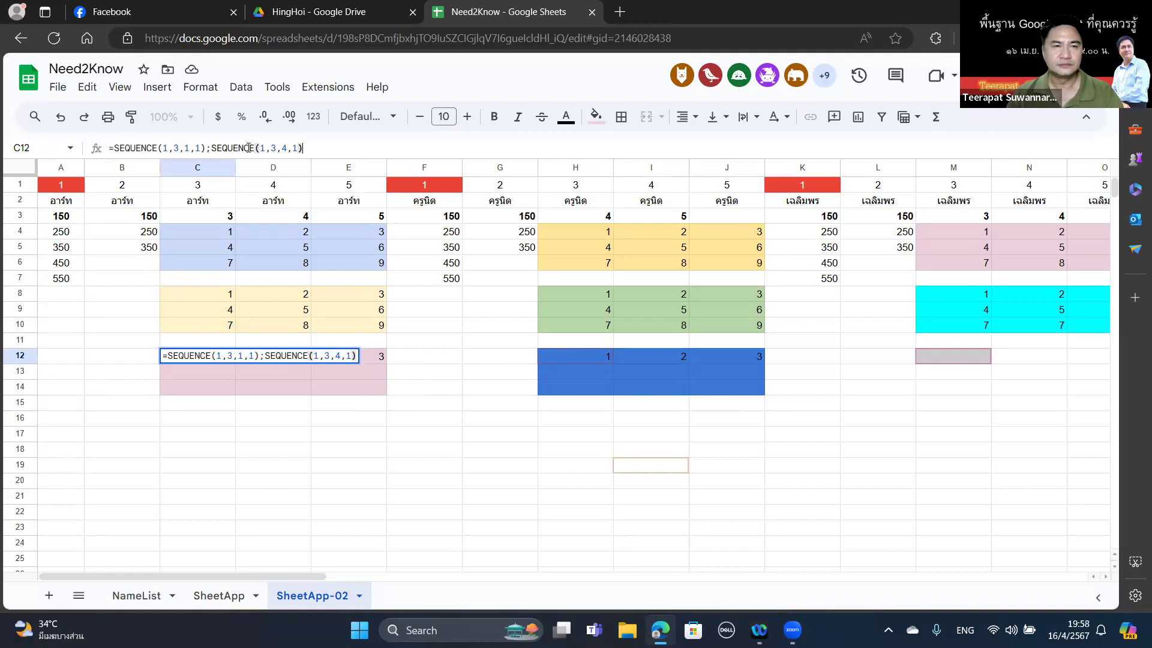
Wrap both SEQUENCE functions in curly braces and commit C12 as ={SEQUENCE(1,3,1,1);SEQUENCE(1,3,4,1)}.
{"action": "type", "text": "}"}
{"action": "key", "text": "Home"}
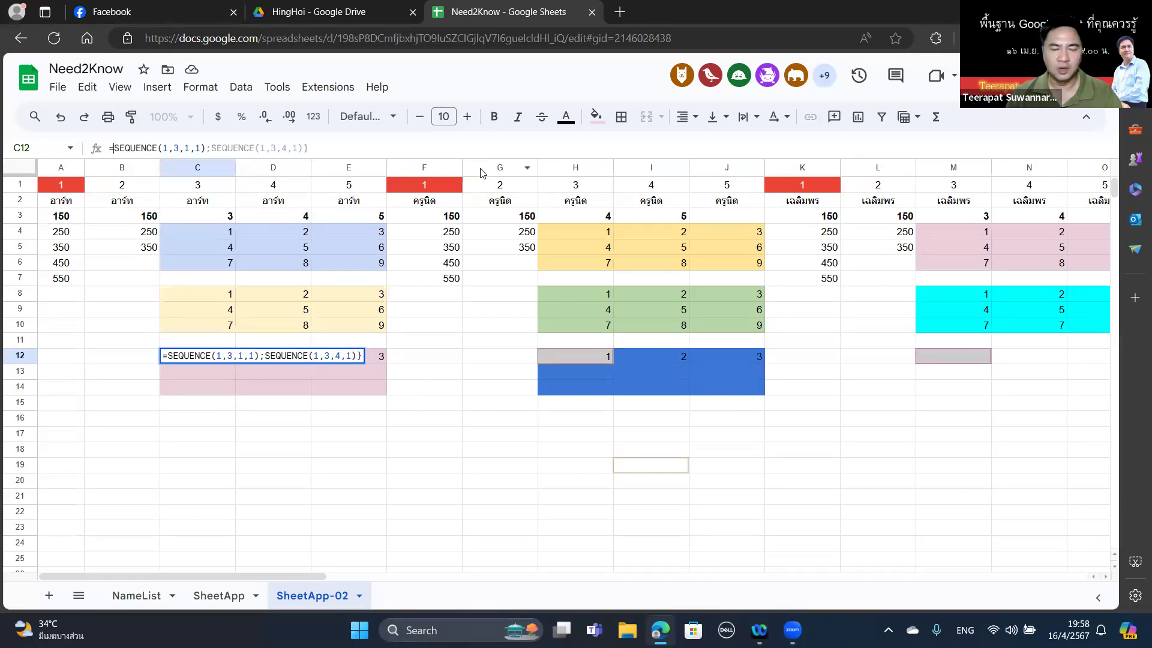
{"action": "type", "text": "{"}
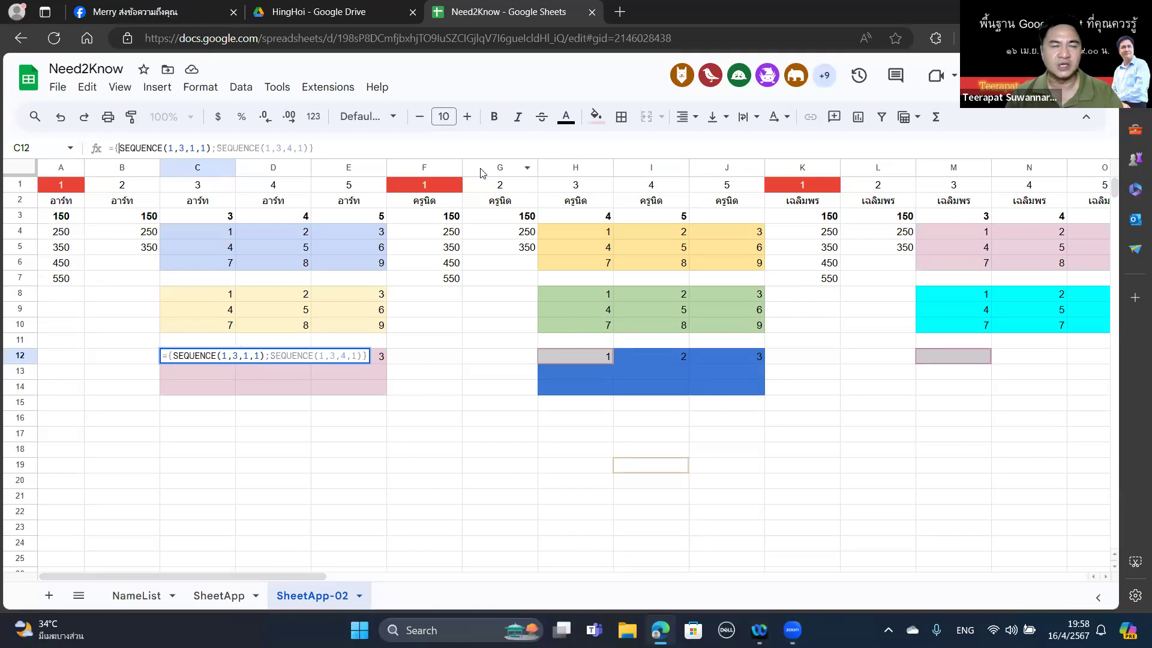
{"action": "key", "text": "Return"}
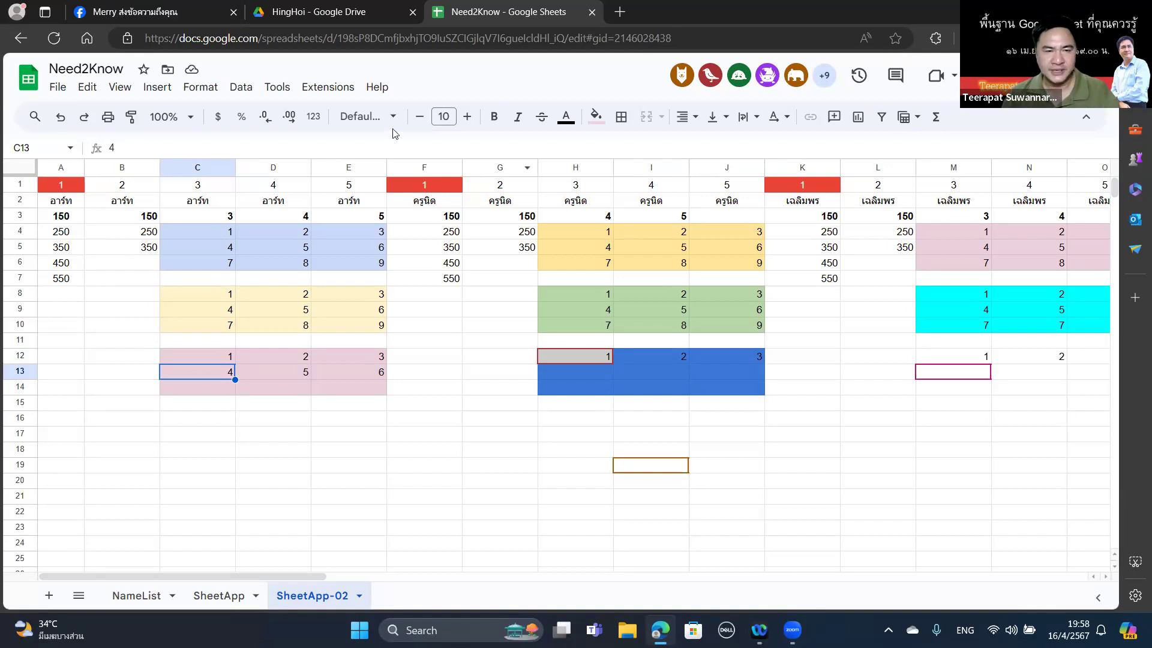
{"action": "left_click", "coordinate": [217, 361]}
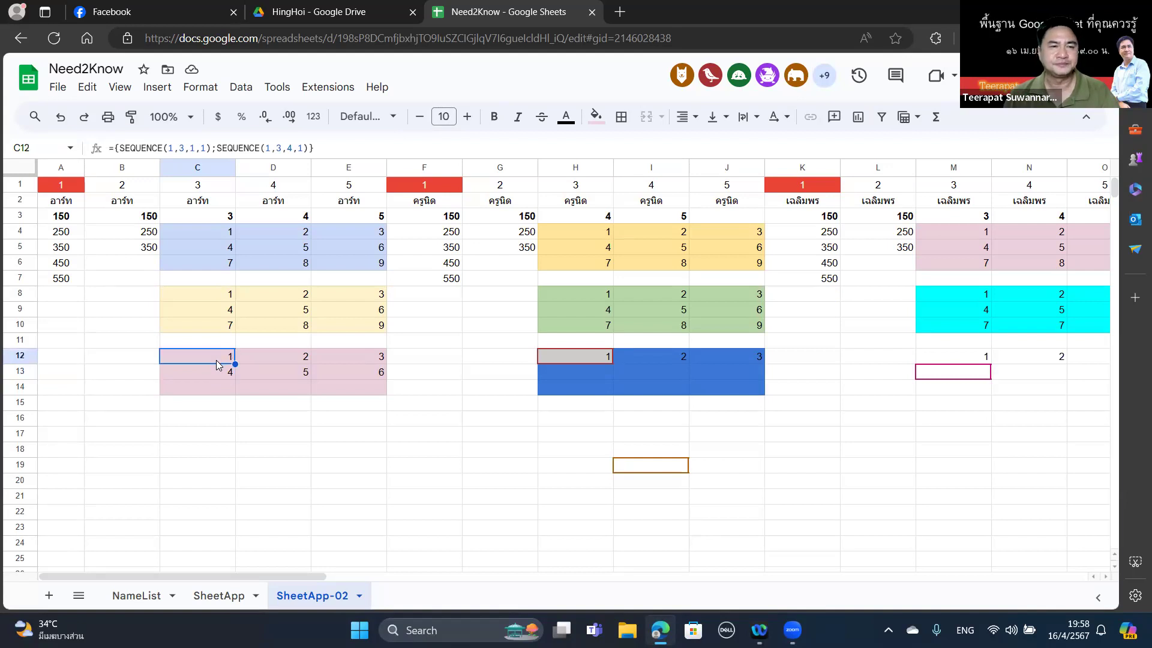
Show the text of the C12 formula in cell C17 with FORMULATEXT(C12).
{"action": "left_click", "coordinate": [227, 438]}
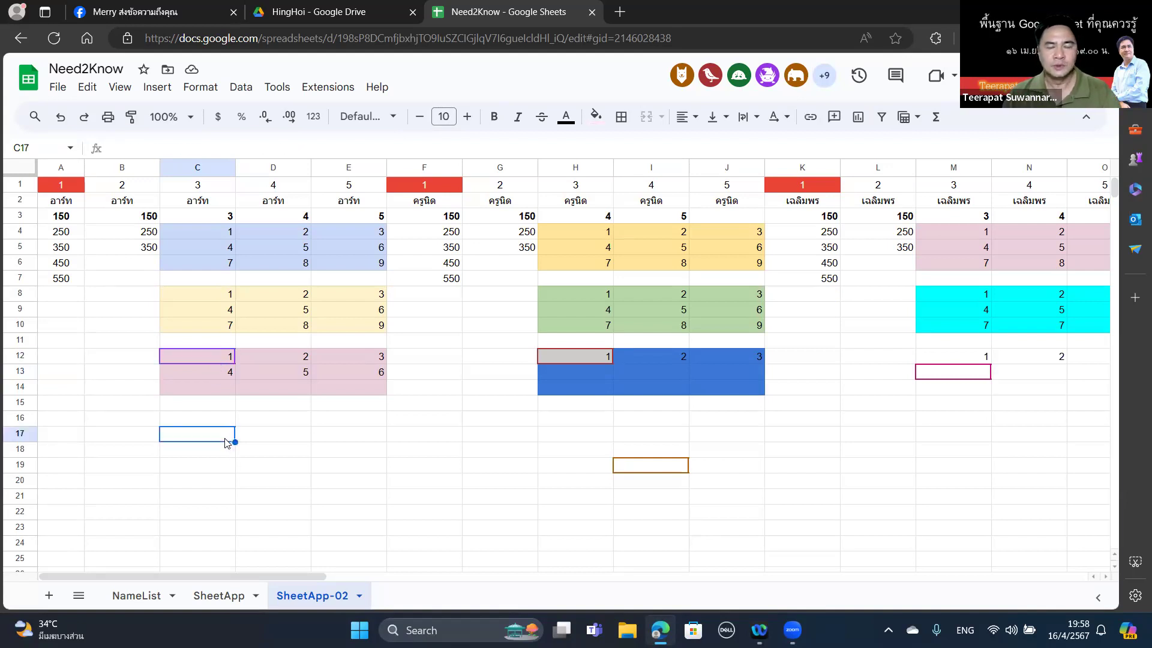
{"action": "type", "text": "=for"}
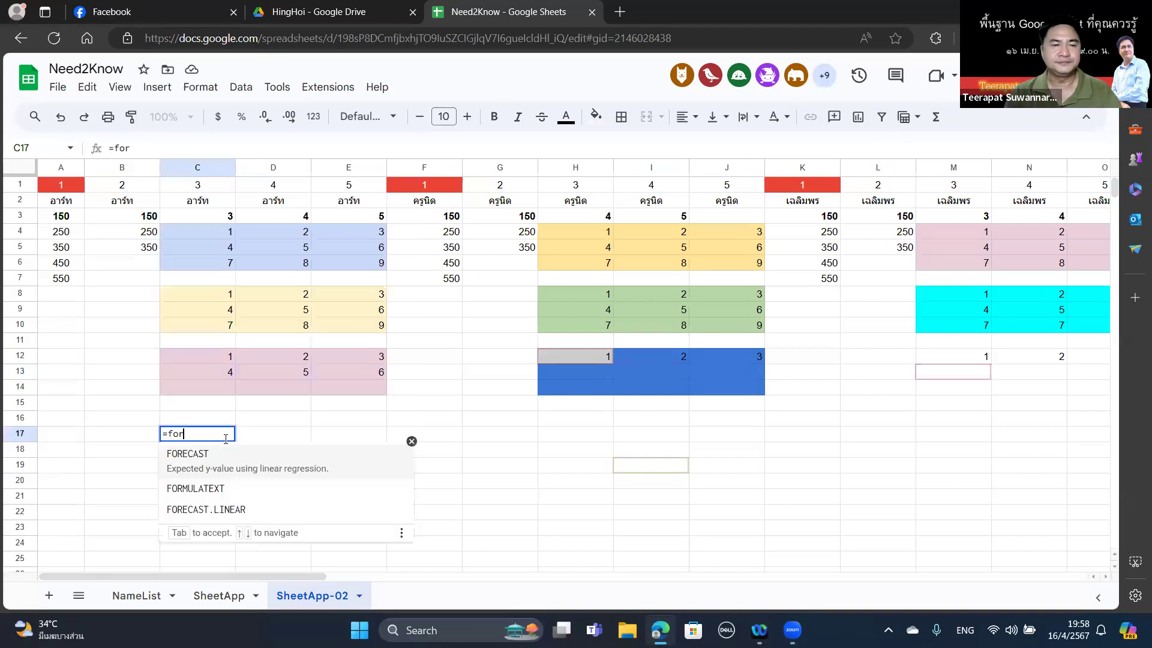
{"action": "type", "text": "m"}
{"action": "key", "text": "Tab"}
{"action": "key", "text": "Up"}
{"action": "key", "text": "Up"}
{"action": "key", "text": "Up"}
{"action": "key", "text": "Up"}
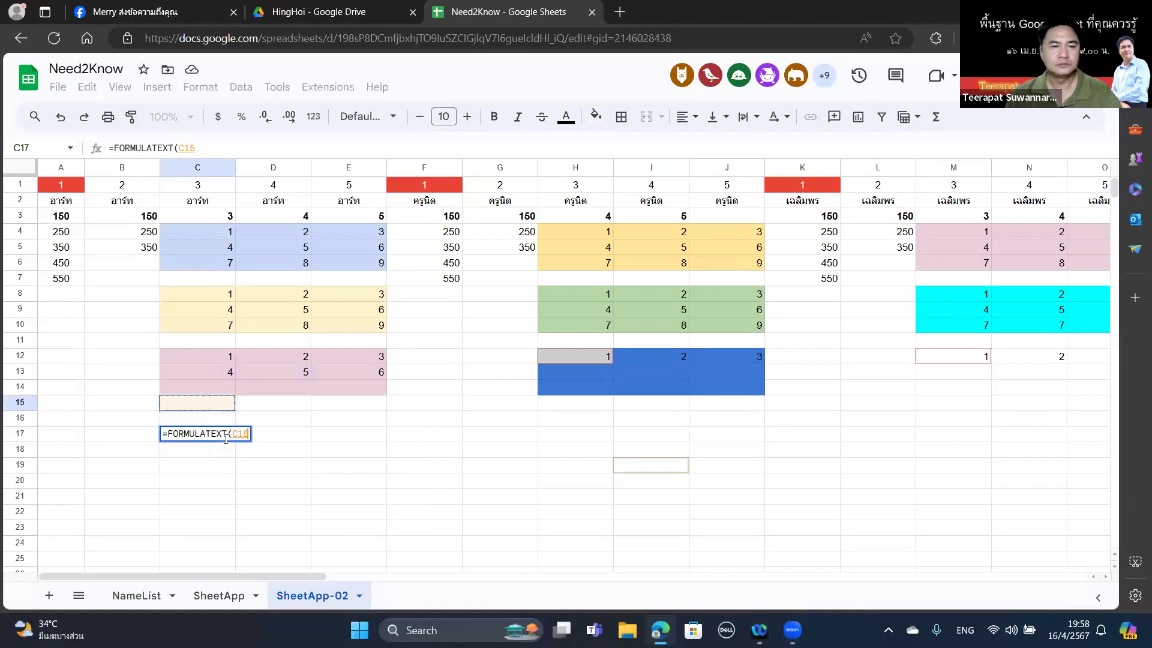
{"action": "key", "text": "Return"}
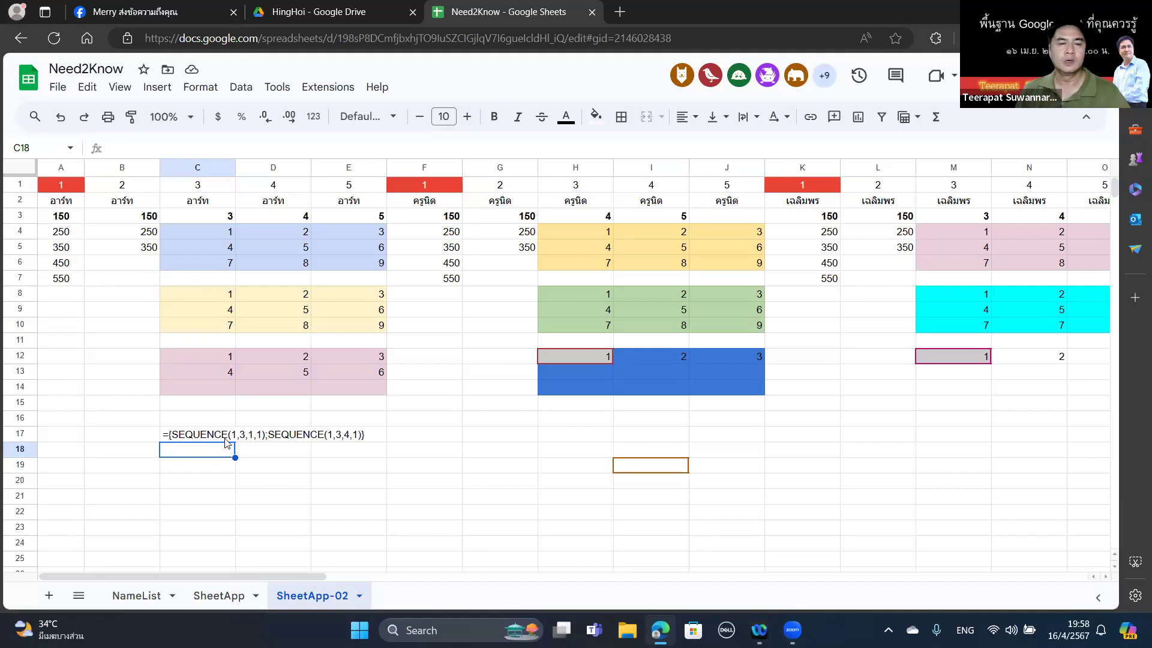
Add ;SEQUENCE(1,3,7,1) before the closing brace of the C12 formula and commit it to produce the third row.
{"action": "left_click", "coordinate": [215, 342]}
{"action": "left_click", "coordinate": [210, 360]}
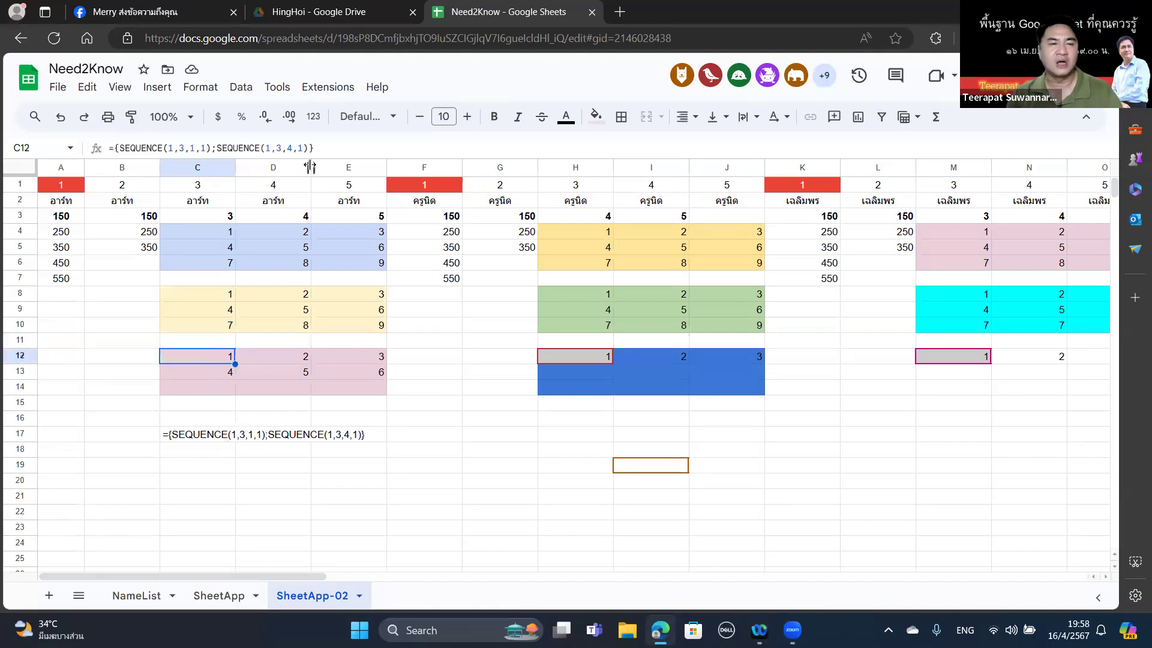
{"action": "key", "text": "Return"}
{"action": "type", "text": ";seq"}
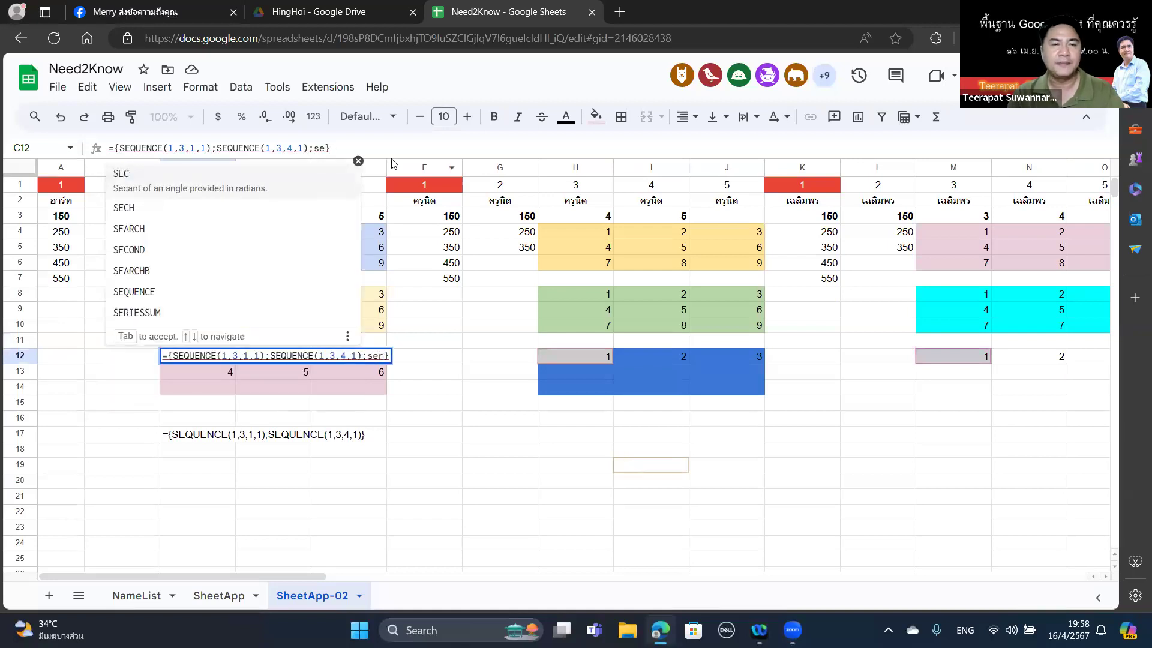
{"action": "key", "text": "Tab"}
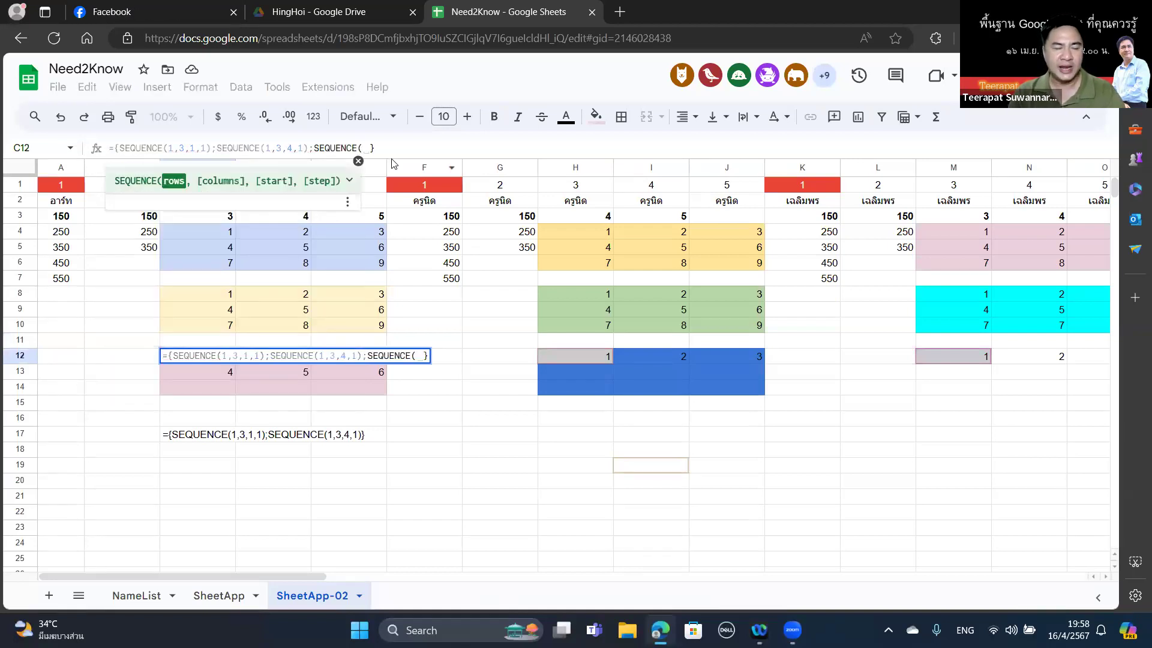
{"action": "type", "text": "1,3,"}
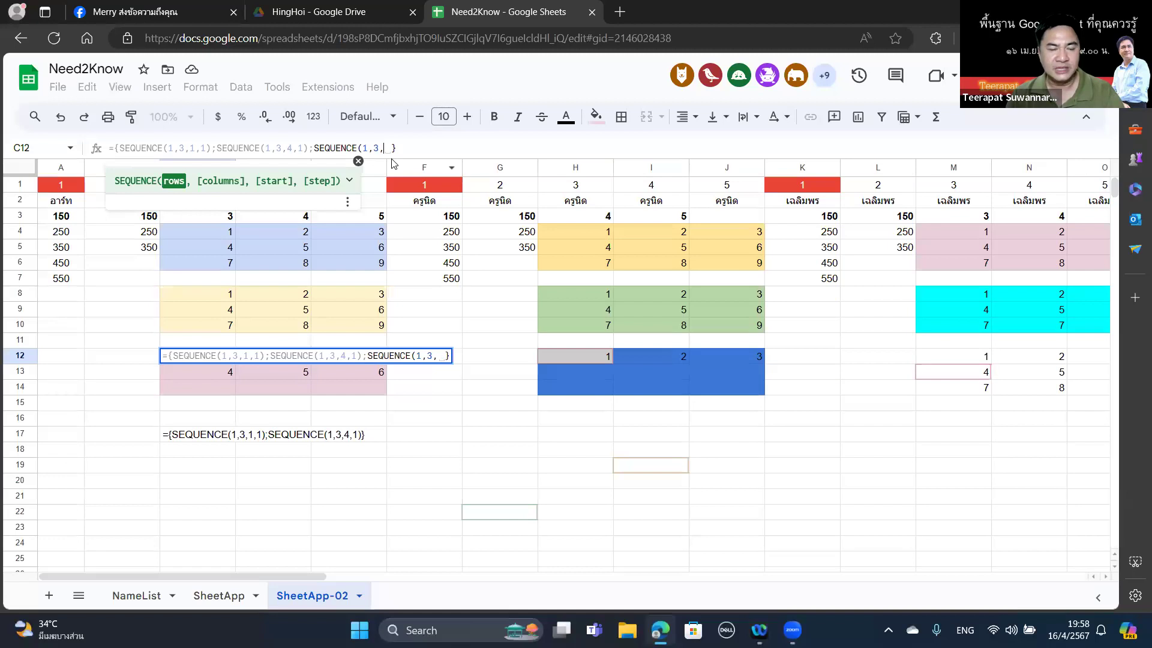
{"action": "type", "text": "7,1"}
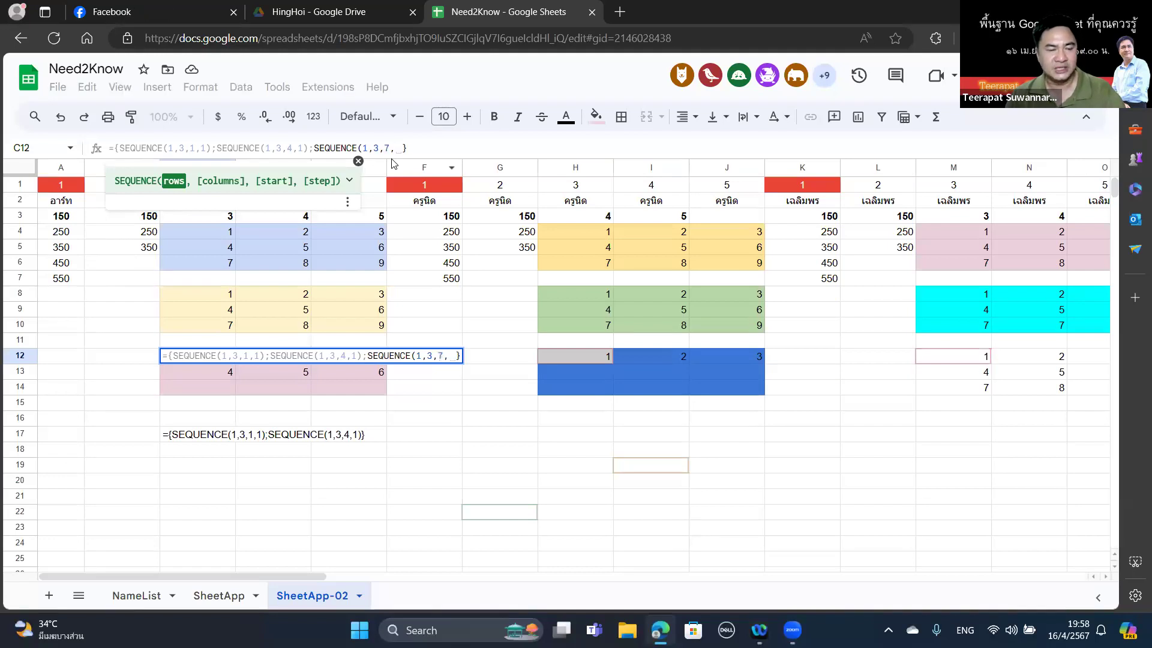
{"action": "type", "text": ")"}
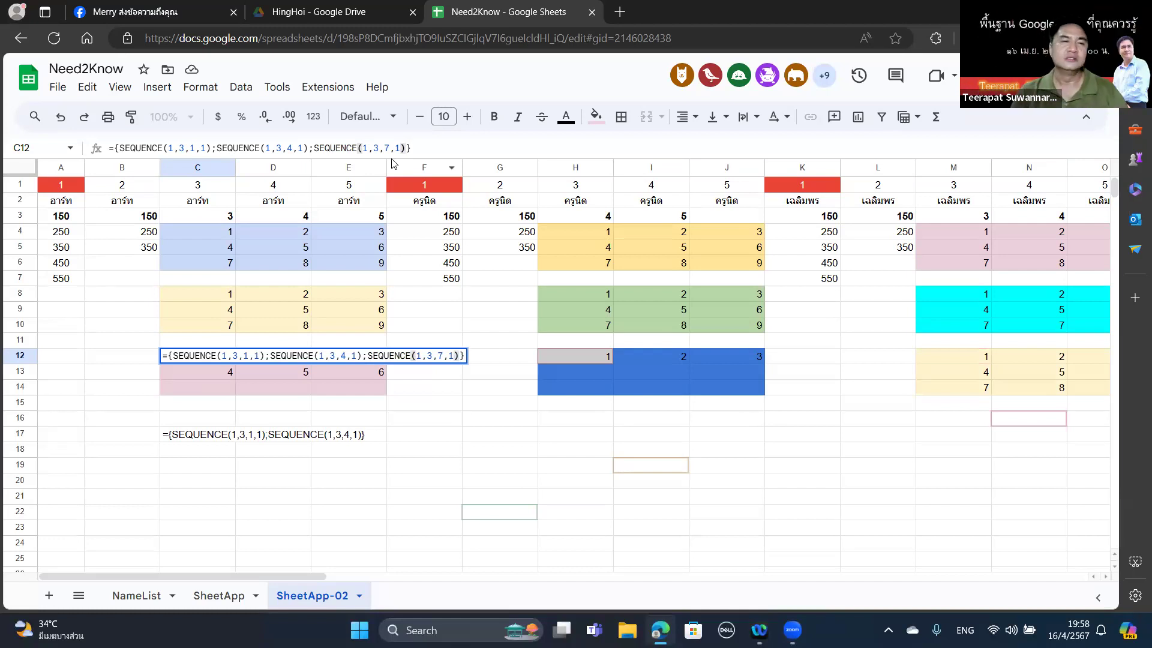
{"action": "key", "text": "Return"}
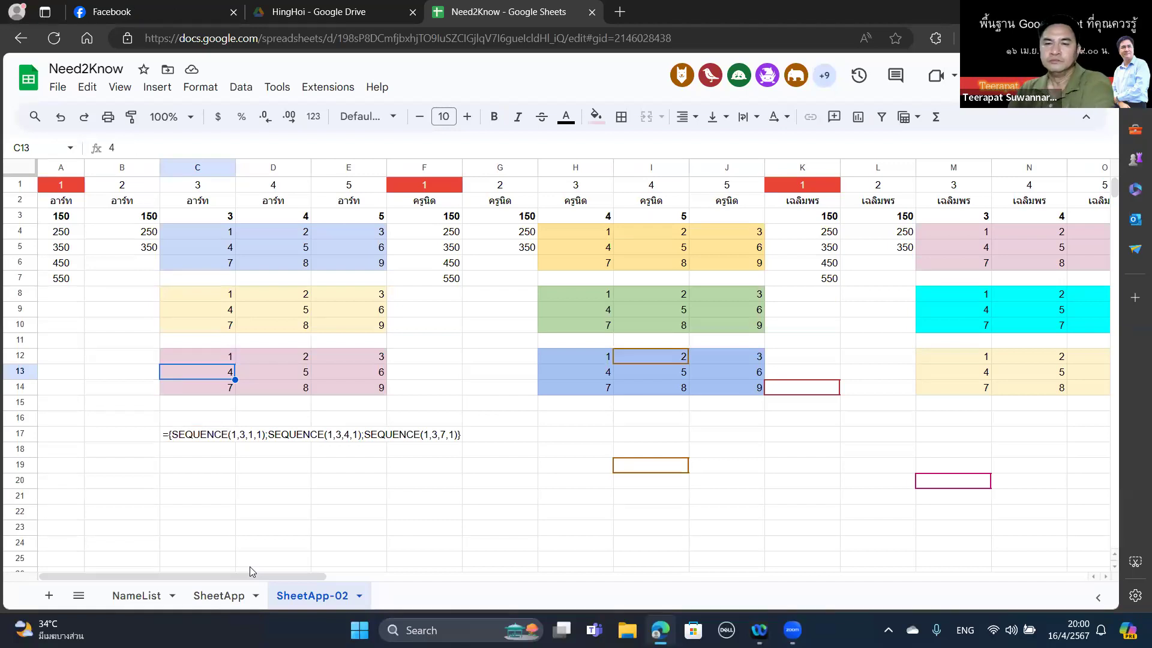
Correct the closing bracket and brace in the AV12 formula so it reads ={SEQUENCE(1,3,1,1);SEQUENCE(1,3,4,1);SEQUENCE(1,3,7,1)}.
{"action": "left_click_drag", "start_coordinate": [230, 575], "coordinate": [791, 626]}
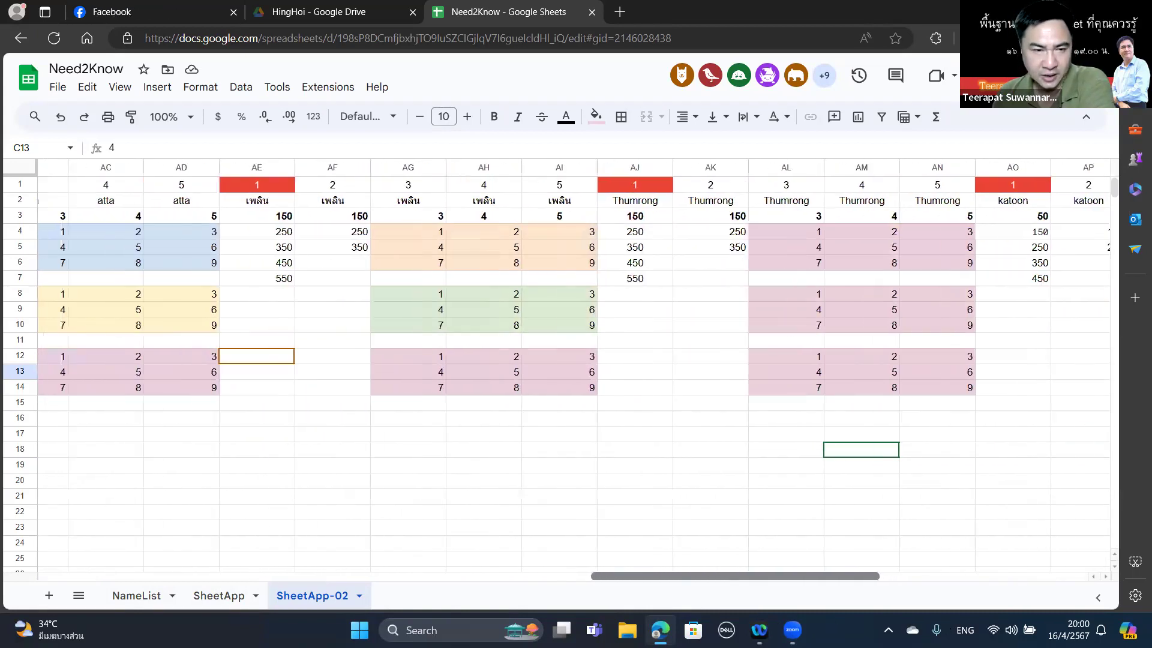
{"action": "scroll", "coordinate": [576, 369], "scroll_direction": "right", "scroll_amount": 10}
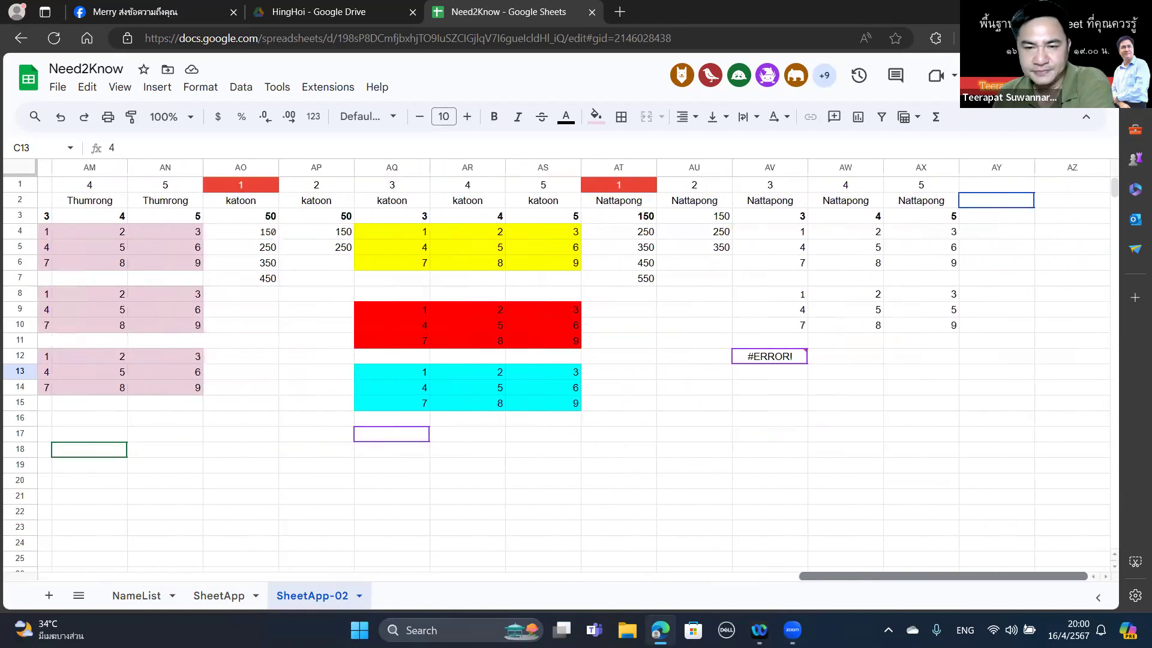
{"action": "left_click", "coordinate": [774, 358]}
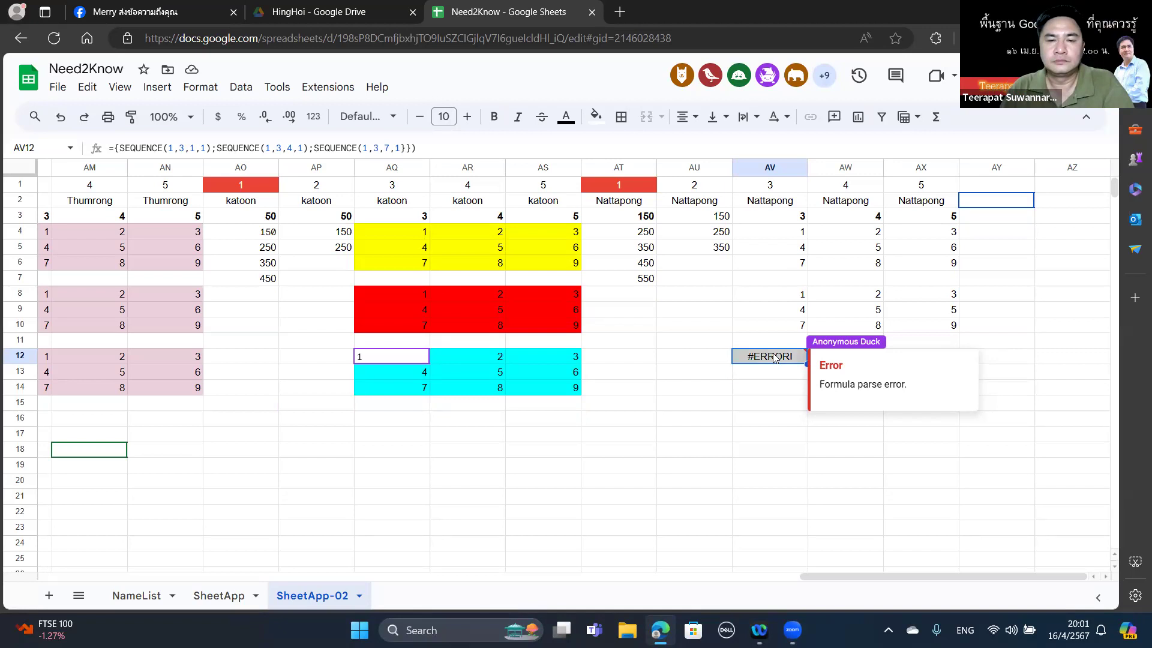
{"action": "left_click", "coordinate": [690, 356]}
{"action": "left_click", "coordinate": [766, 361]}
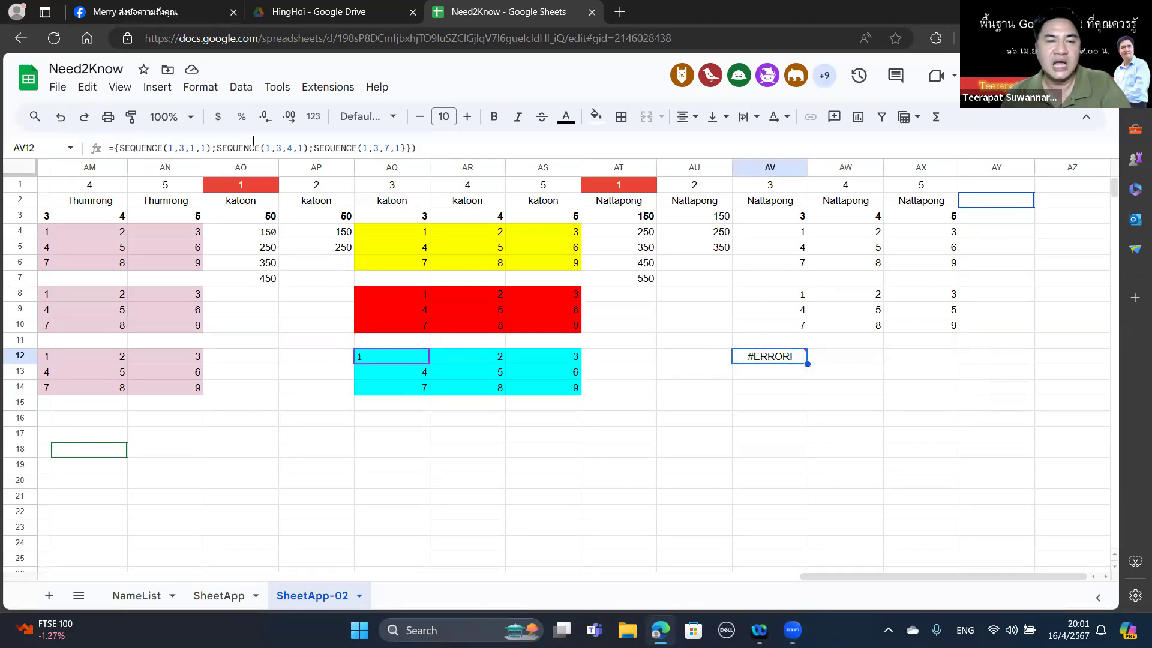
{"action": "left_click", "coordinate": [409, 150]}
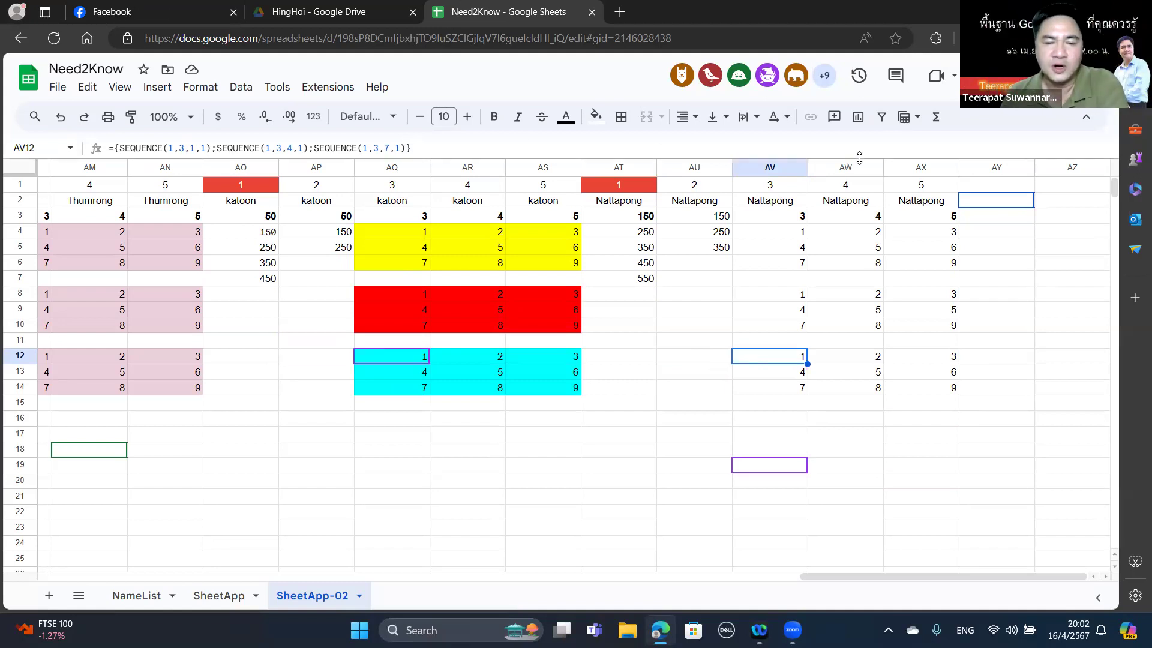
Switch to the SheetApp sheet and duplicate it within the spreadsheet.
{"action": "left_click_drag", "start_coordinate": [804, 578], "coordinate": [70, 447]}
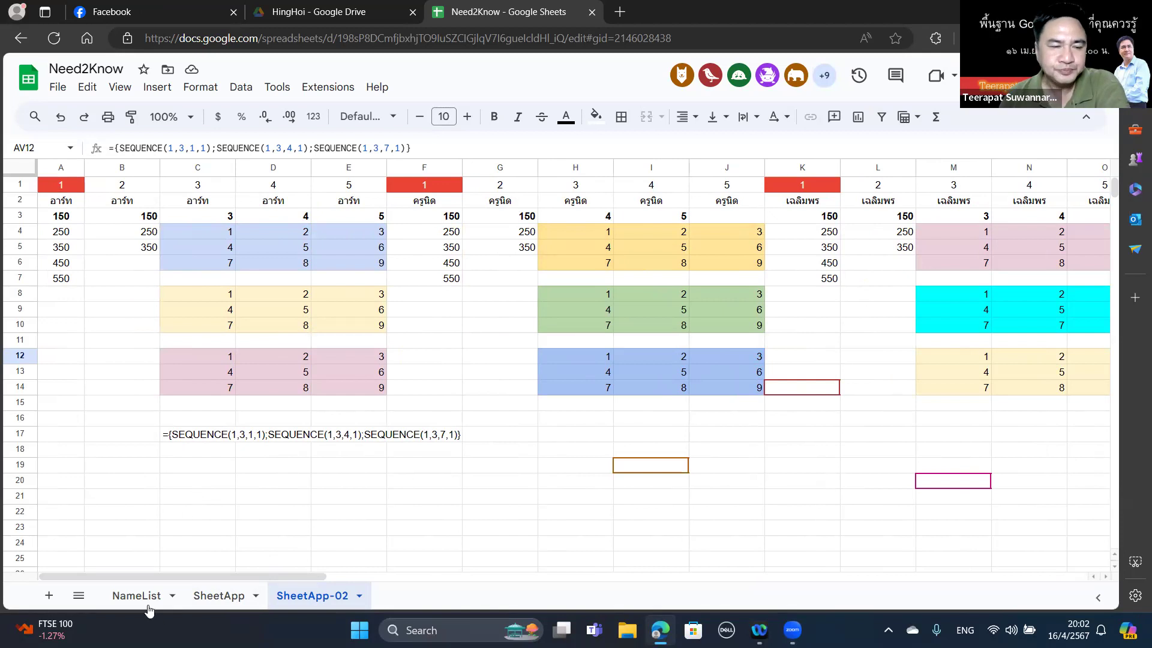
{"action": "left_click", "coordinate": [203, 600]}
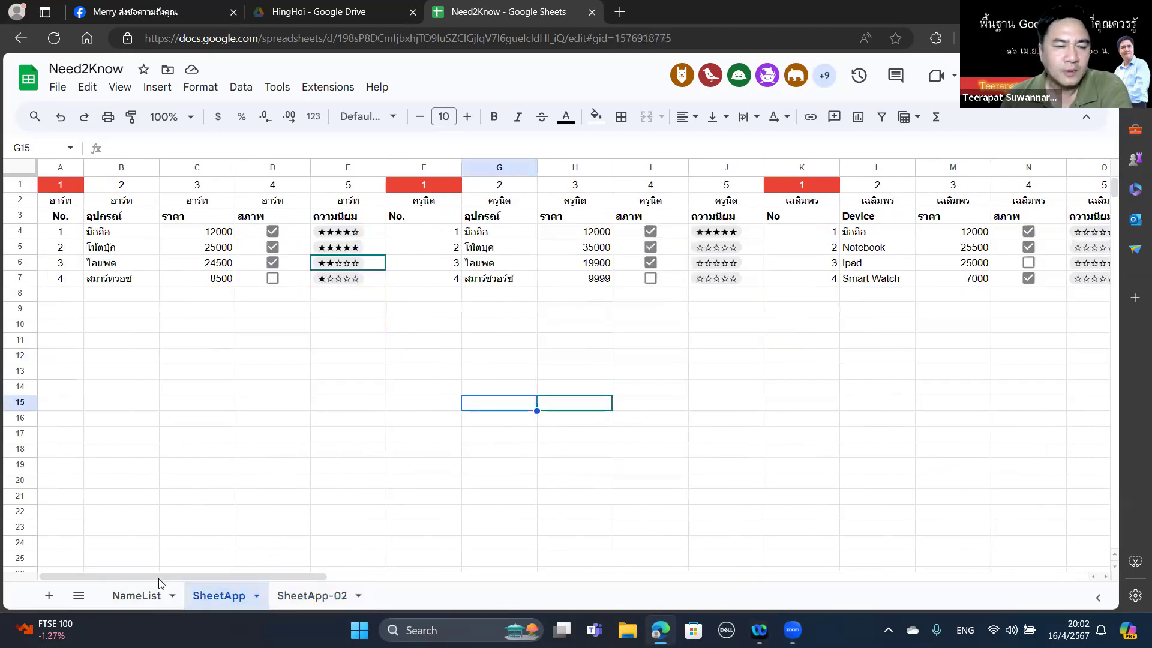
{"action": "right_click", "coordinate": [214, 595]}
{"action": "left_click", "coordinate": [221, 361]}
Rename the duplicated sheet as SheetApp-03.
{"action": "double_click", "coordinate": [327, 596]}
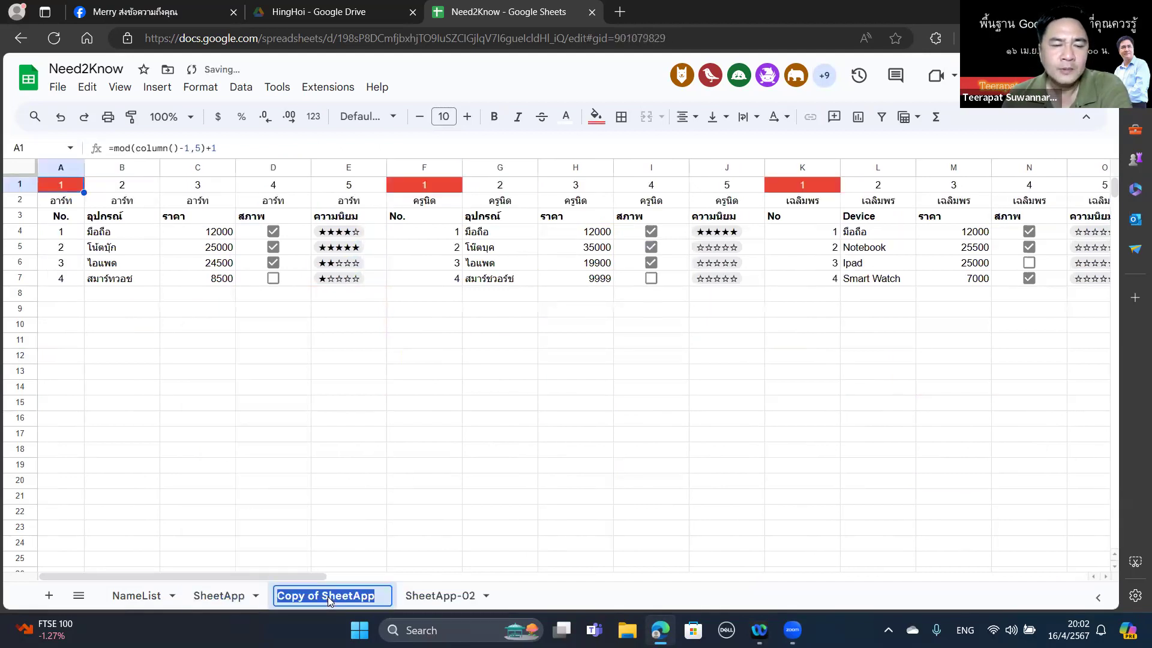
{"action": "left_click_drag", "start_coordinate": [277, 596], "coordinate": [323, 597]}
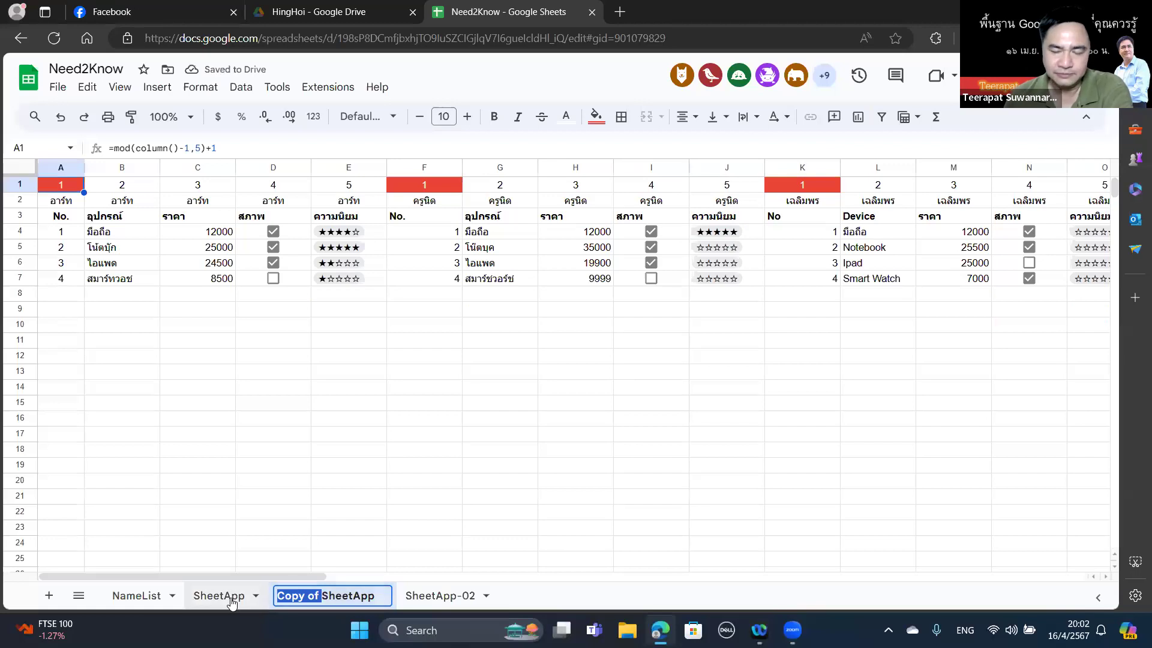
{"action": "key", "text": "BackSpace"}
{"action": "key", "text": "Right"}
{"action": "key", "text": "Right"}
{"action": "key", "text": "Right"}
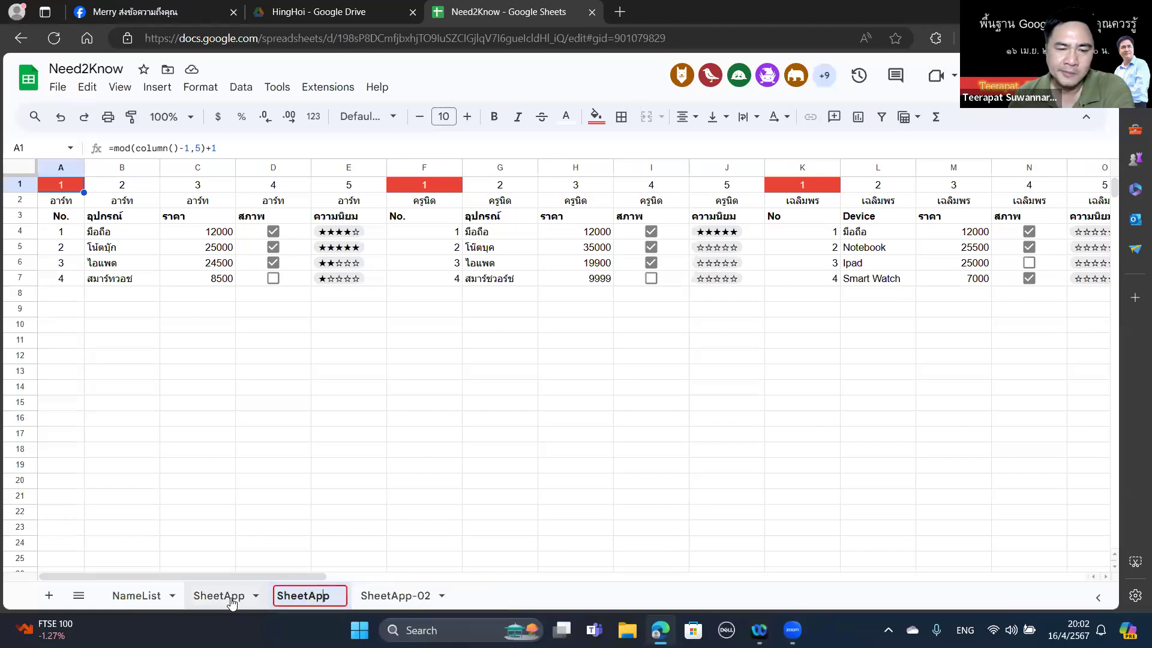
{"action": "type", "text": "-03"}
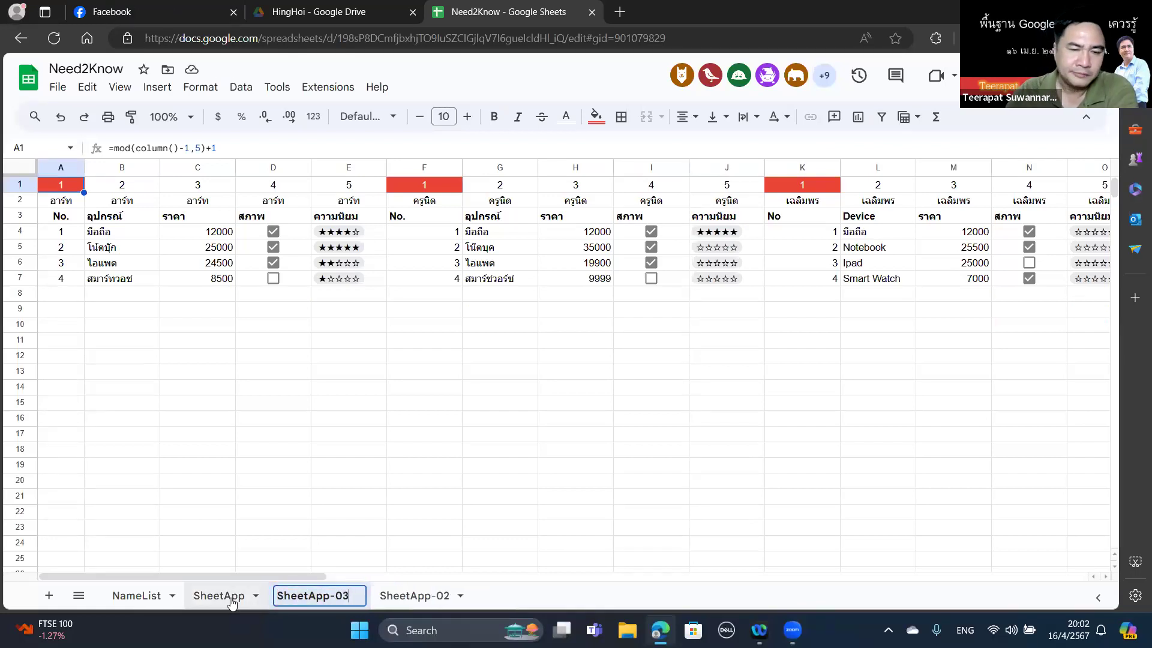
{"action": "key", "text": "Return"}
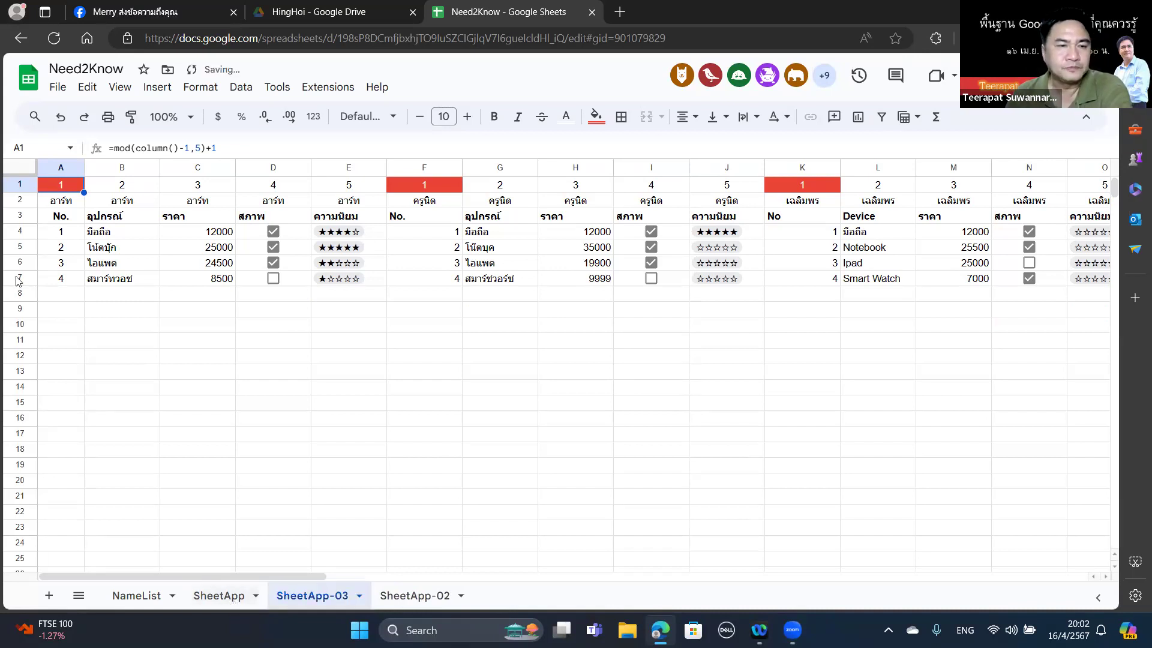
Clear the row-numbering formulas in cells A4, F4 and K4 of SheetApp-03.
{"action": "left_click_drag", "start_coordinate": [13, 234], "coordinate": [18, 287]}
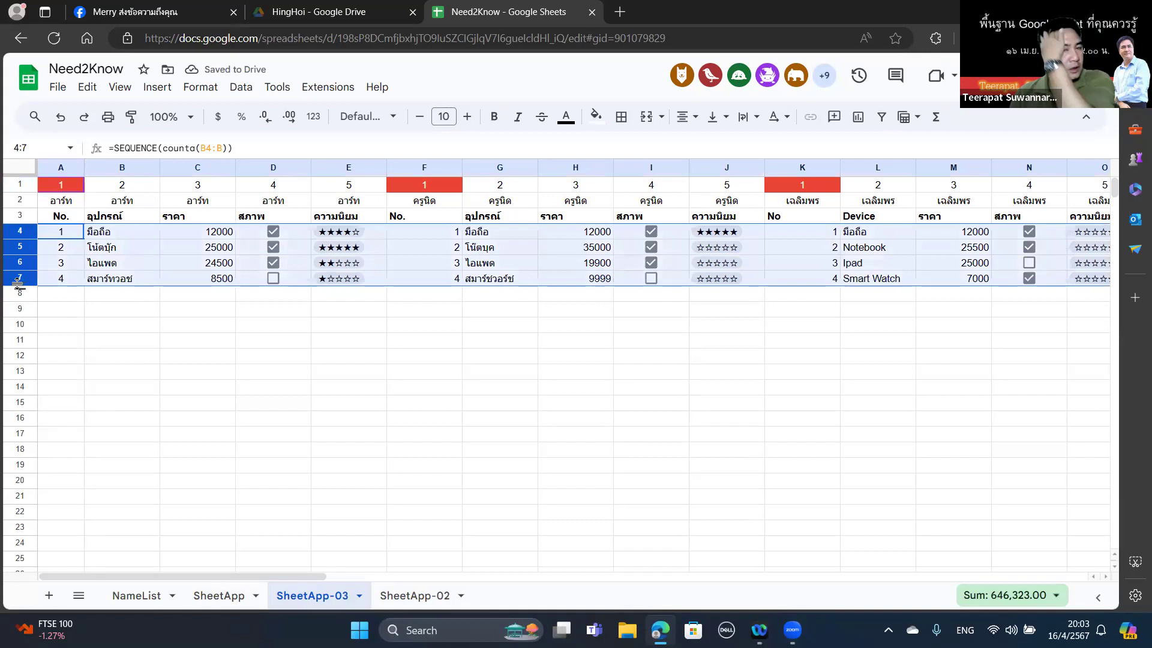
{"action": "left_click", "coordinate": [460, 402]}
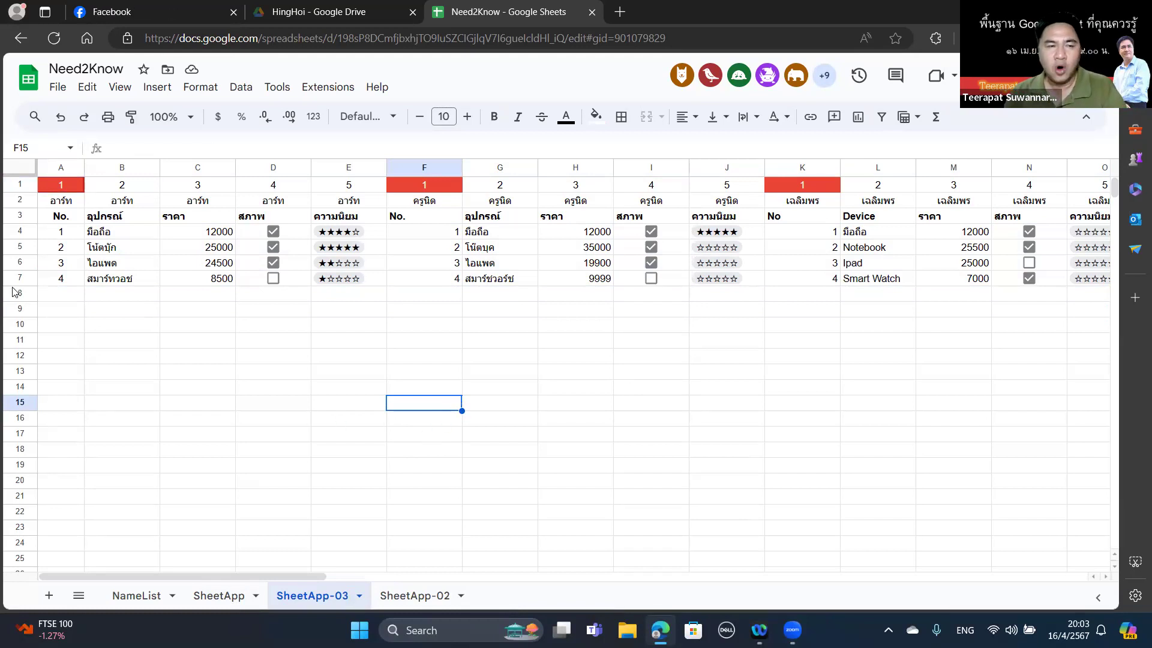
{"action": "left_click", "coordinate": [61, 237]}
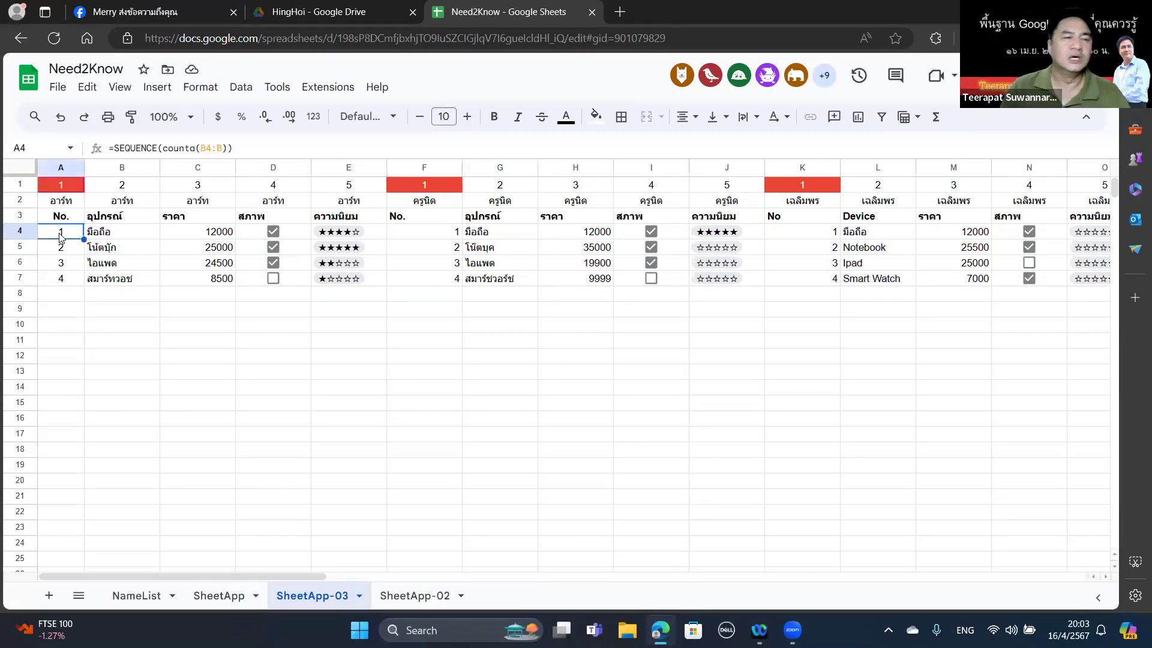
{"action": "key", "text": "Delete"}
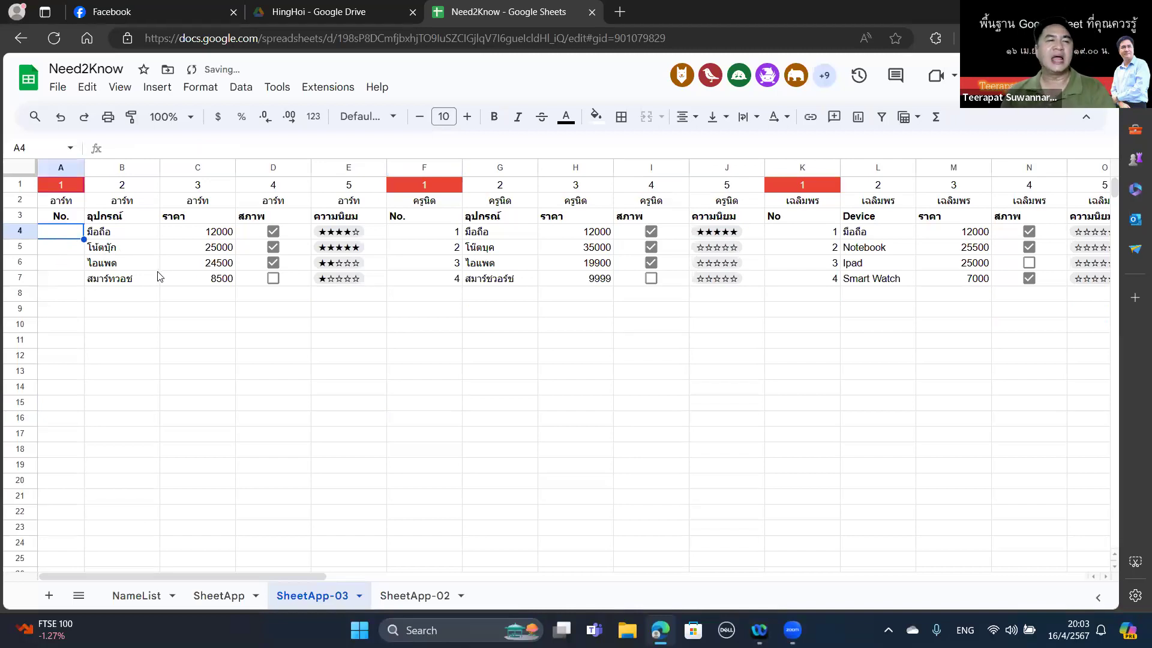
{"action": "left_click", "coordinate": [421, 240]}
{"action": "key", "text": "Delete"}
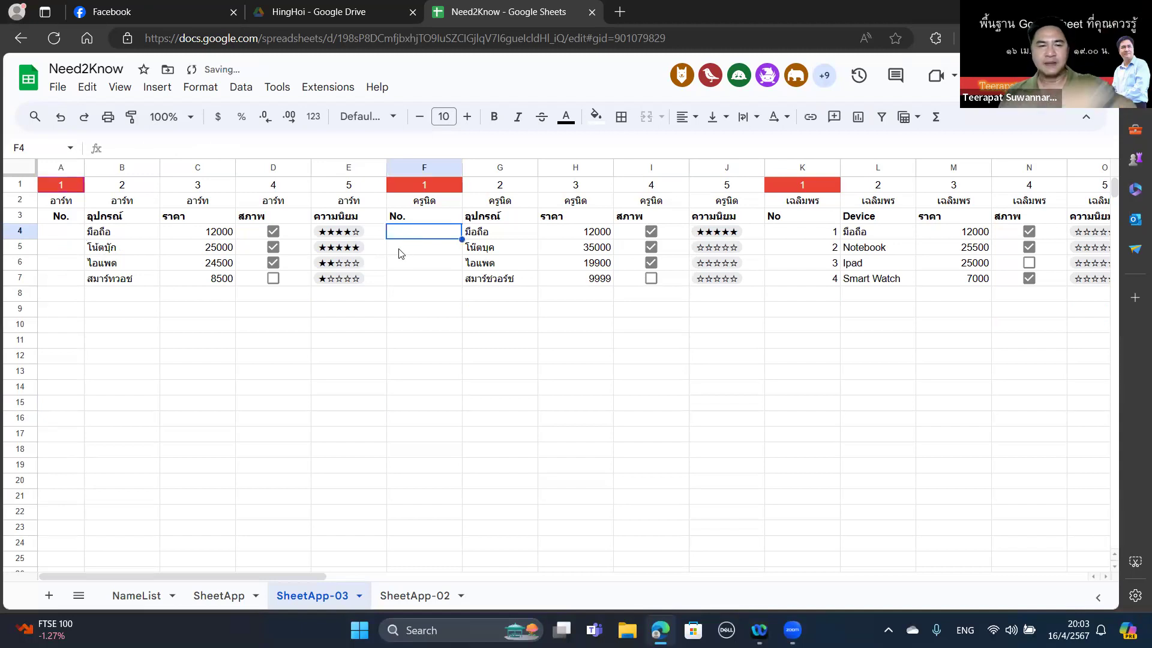
{"action": "left_click", "coordinate": [820, 236]}
{"action": "key", "text": "Delete"}
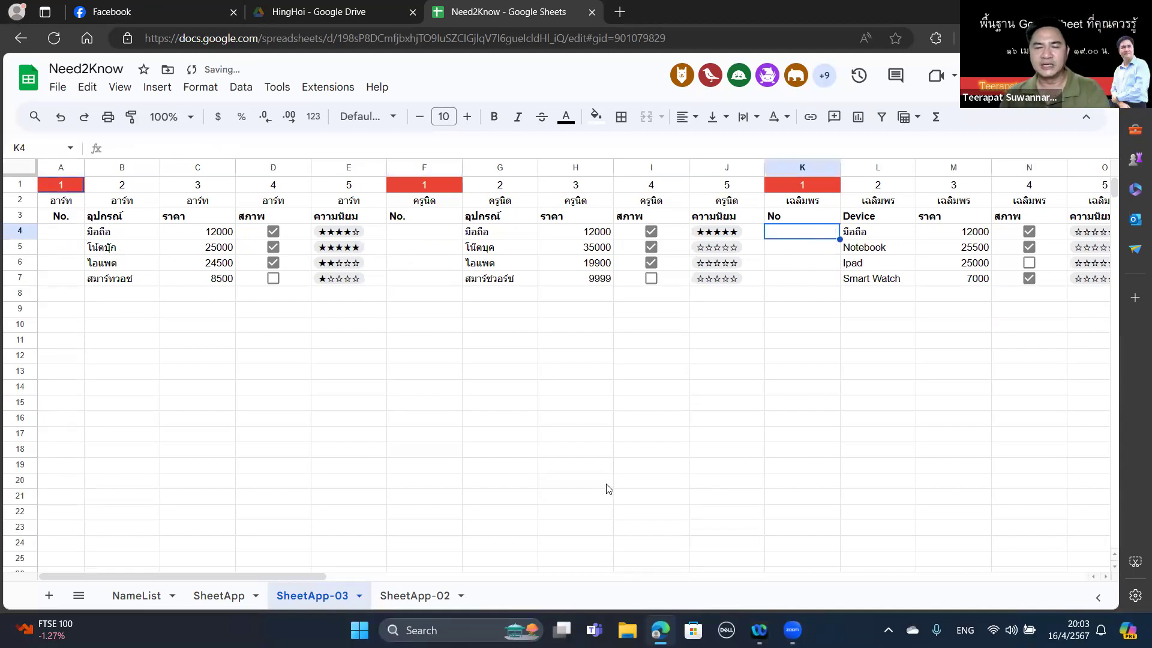
Clear the row numbering in cell P4 and in the range U4:U10.
{"action": "left_click_drag", "start_coordinate": [326, 575], "coordinate": [484, 571]}
{"action": "left_click", "coordinate": [527, 239]}
{"action": "key", "text": "Delete"}
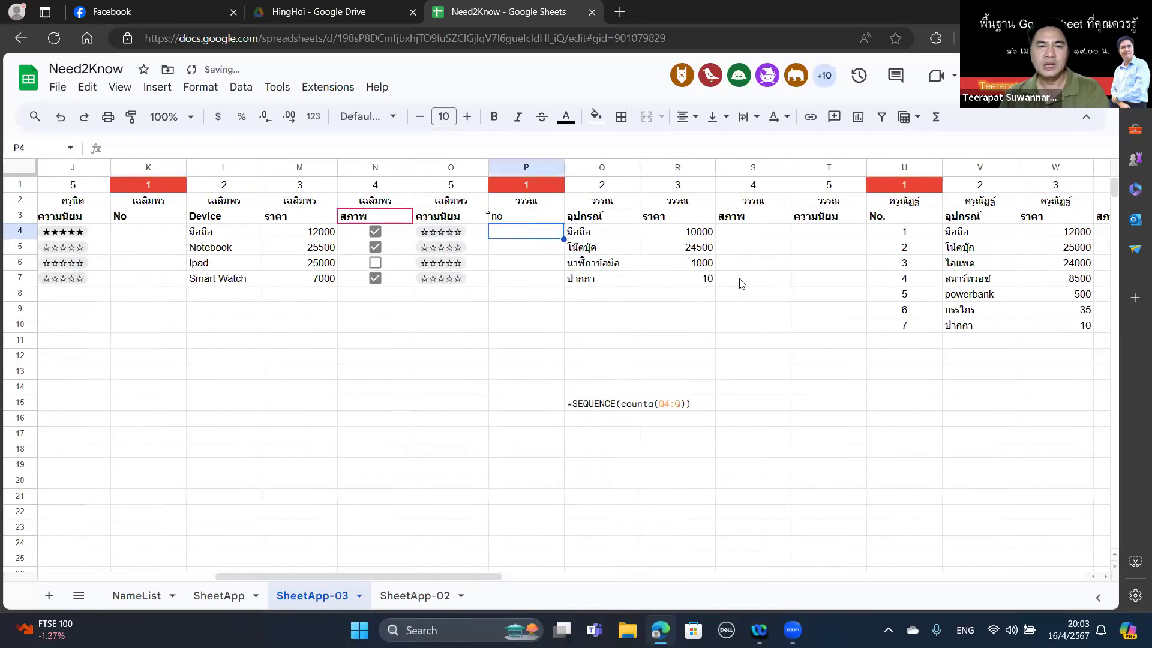
{"action": "left_click", "coordinate": [881, 234]}
{"action": "key", "text": "Delete"}
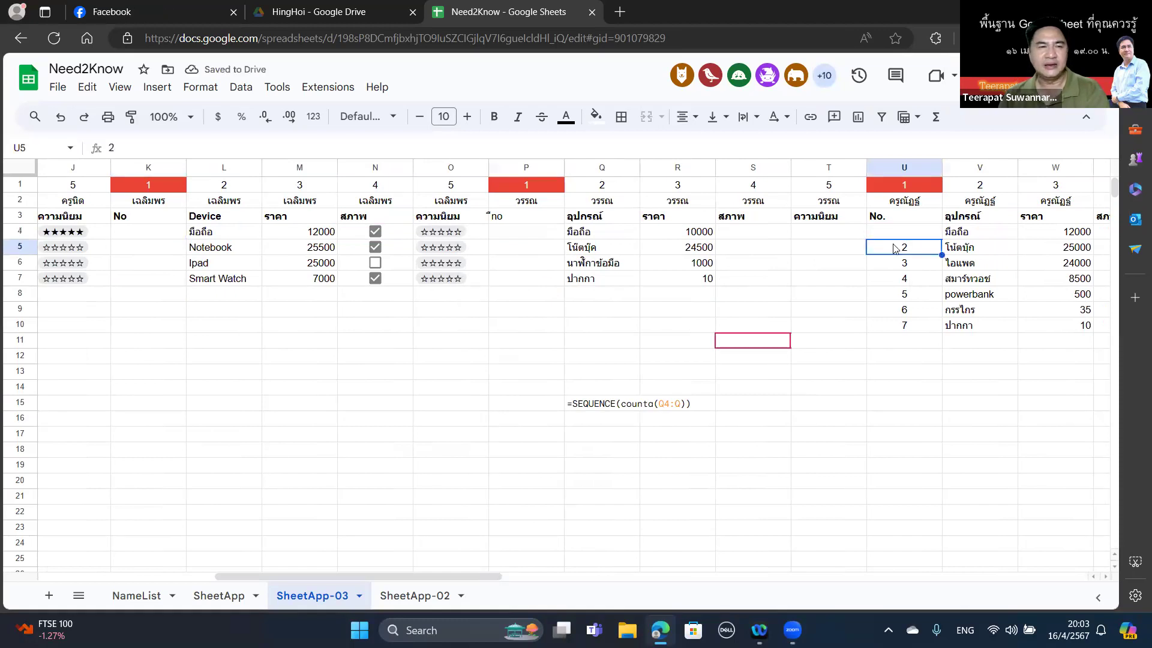
{"action": "left_click_drag", "start_coordinate": [893, 233], "coordinate": [893, 327]}
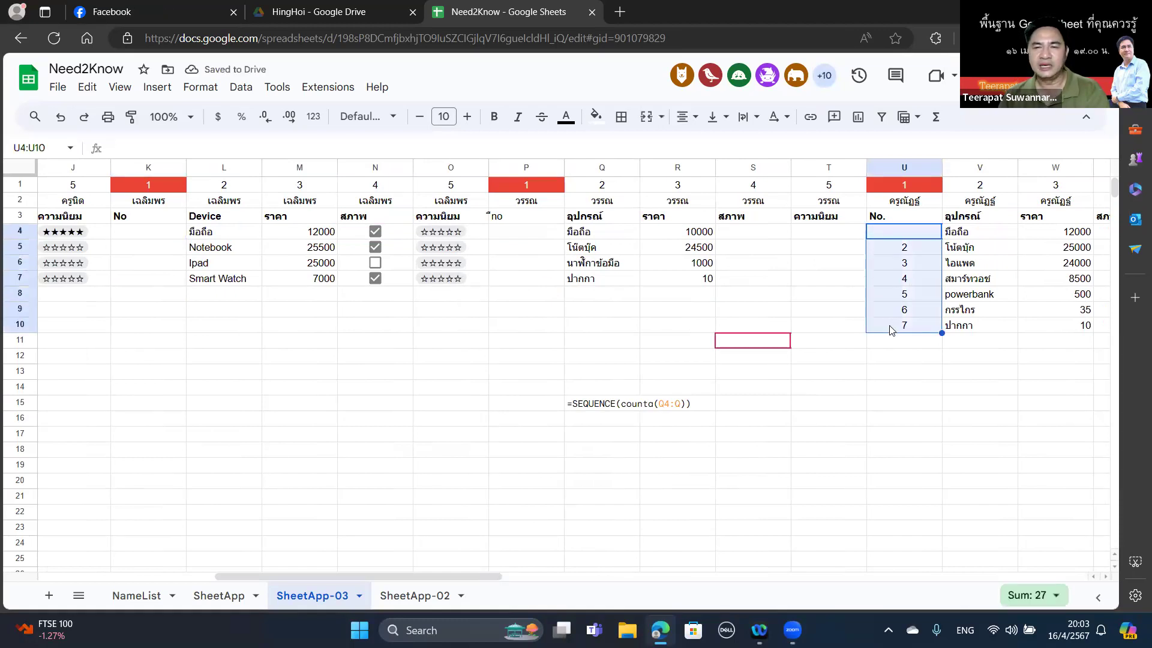
{"action": "key", "text": "Delete"}
Clear the row-numbering formulas in cells Z4 and AE4.
{"action": "left_click_drag", "start_coordinate": [480, 575], "coordinate": [654, 575]}
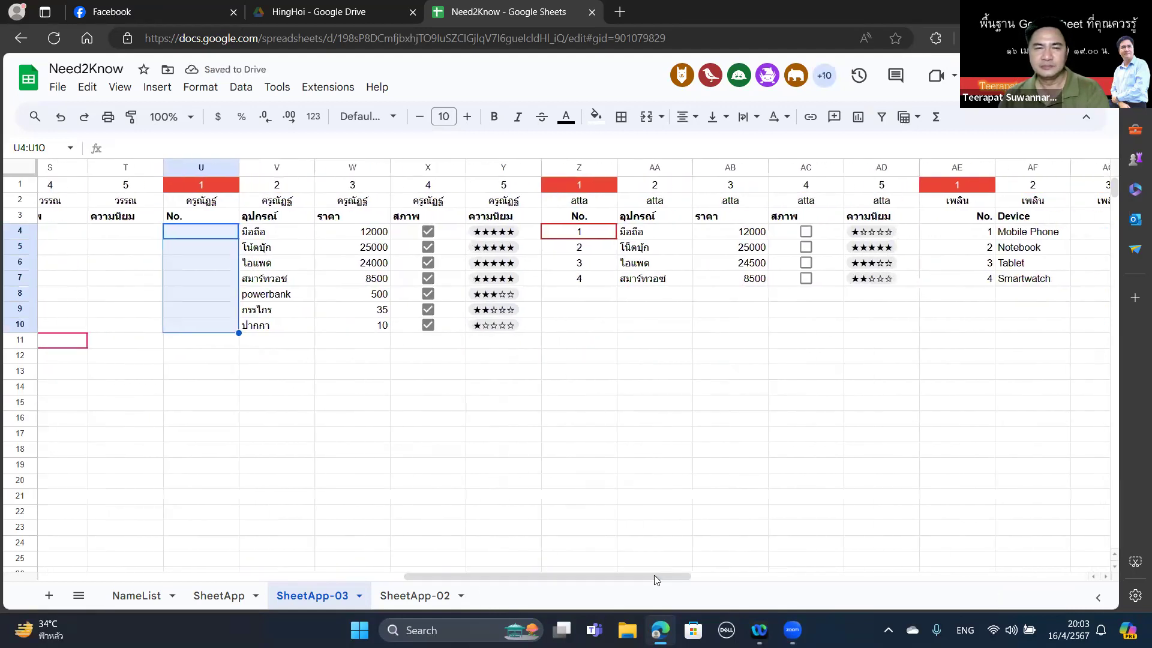
{"action": "left_click", "coordinate": [575, 234]}
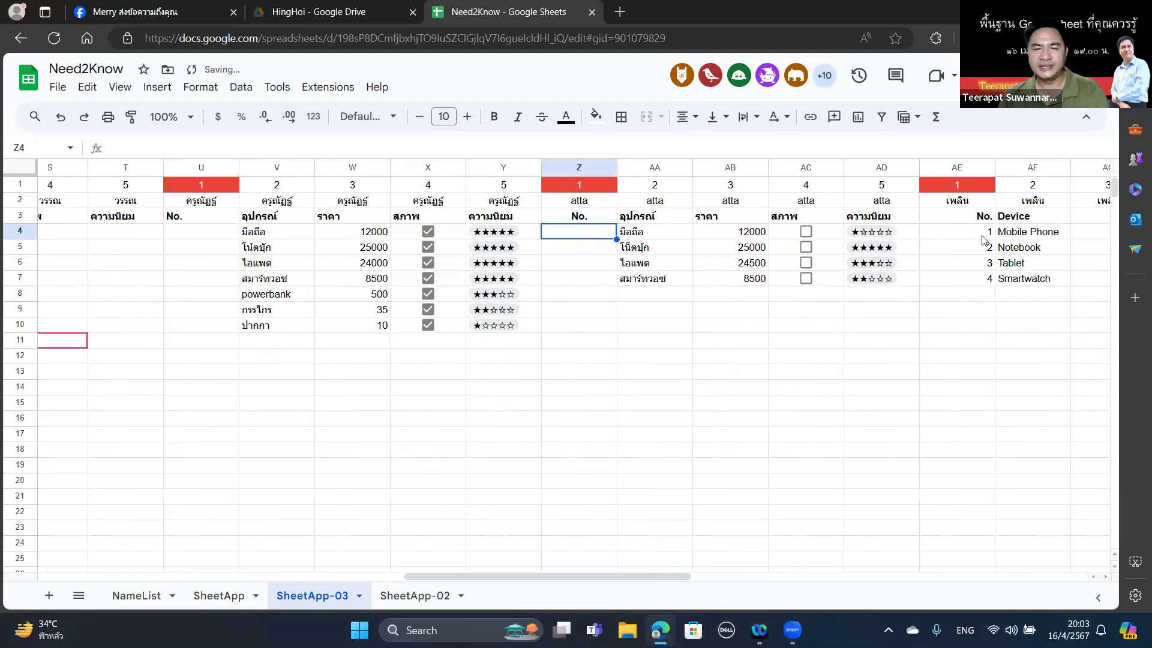
{"action": "left_click", "coordinate": [983, 237]}
{"action": "key", "text": "Delete"}
Clear the row numbering starting in cell AJ4.
{"action": "left_click_drag", "start_coordinate": [669, 576], "coordinate": [804, 569]}
{"action": "scroll", "coordinate": [788, 567], "scroll_direction": "right", "scroll_amount": 5}
{"action": "scroll", "coordinate": [792, 570], "scroll_direction": "left", "scroll_amount": 4}
{"action": "key", "text": "Right"}
{"action": "key", "text": "Right"}
{"action": "key", "text": "Right"}
{"action": "key", "text": "Right"}
{"action": "key", "text": "Right"}
{"action": "key", "text": "Delete"}
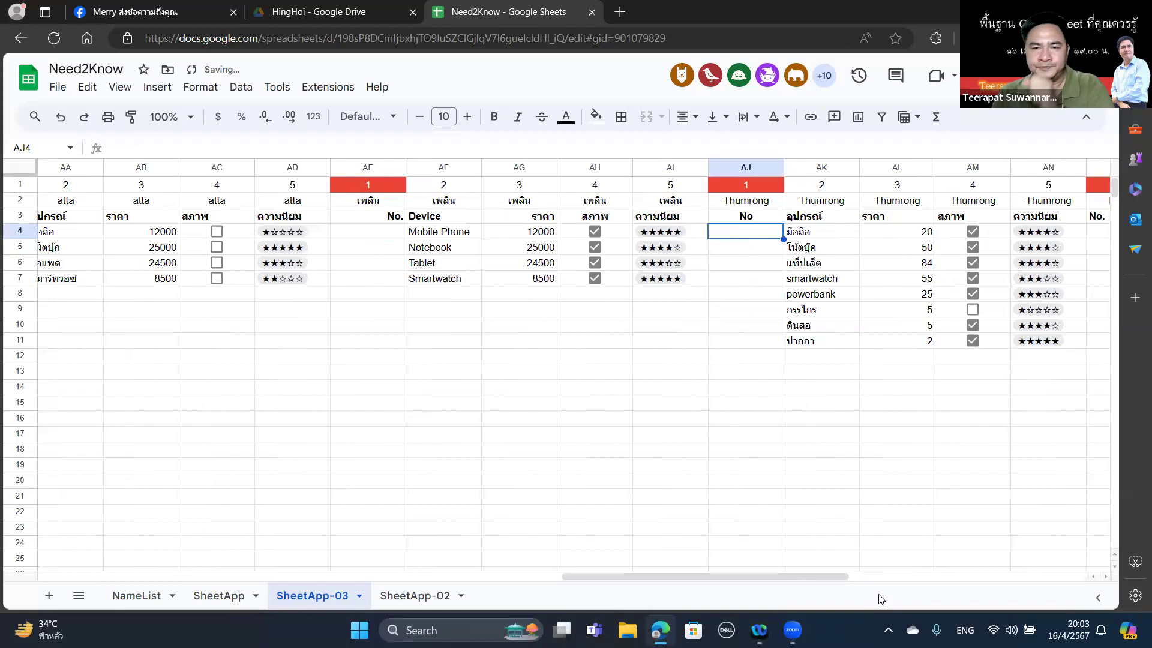
Clear the row numbering starting in cell AO4.
{"action": "scroll", "coordinate": [744, 270], "scroll_direction": "right", "scroll_amount": 5}
{"action": "scroll", "coordinate": [741, 248], "scroll_direction": "right", "scroll_amount": 1}
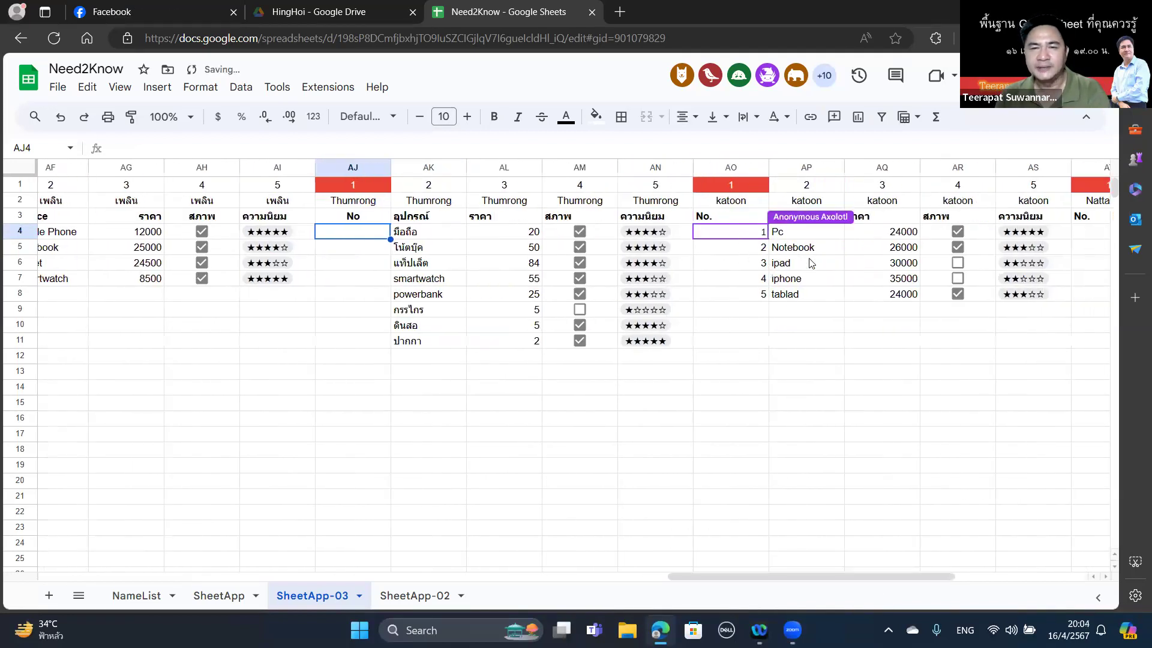
{"action": "key", "text": "Right"}
{"action": "key", "text": "Right"}
{"action": "key", "text": "Right"}
{"action": "key", "text": "Right"}
{"action": "key", "text": "Right"}
{"action": "key", "text": "Delete"}
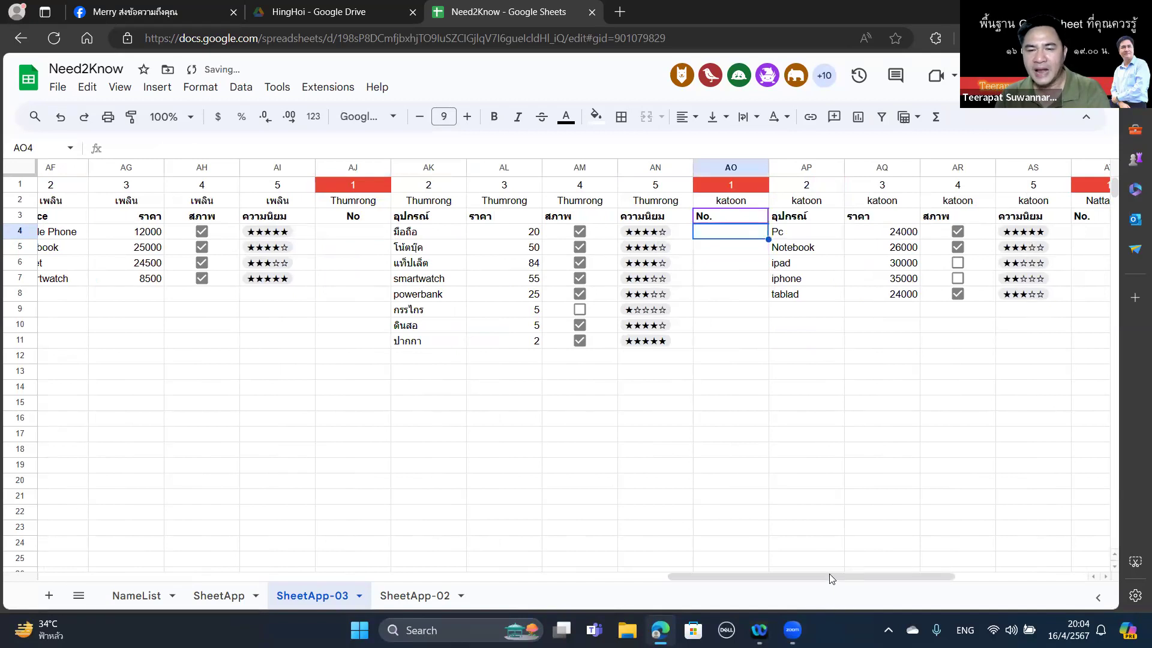
Convert the header text in cell A3 into the formula ="No." and commit it.
{"action": "scroll", "coordinate": [923, 572], "scroll_direction": "right", "scroll_amount": 6}
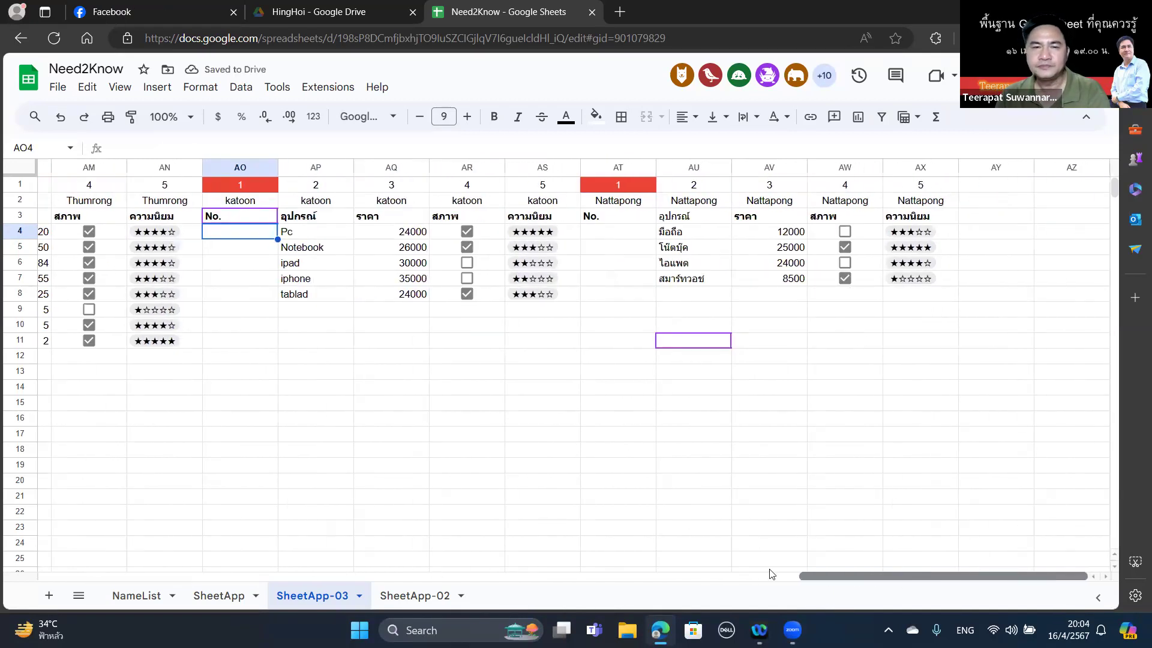
{"action": "scroll", "coordinate": [773, 575], "scroll_direction": "left", "scroll_amount": 4}
{"action": "scroll", "coordinate": [576, 360], "scroll_direction": "left", "scroll_amount": 15}
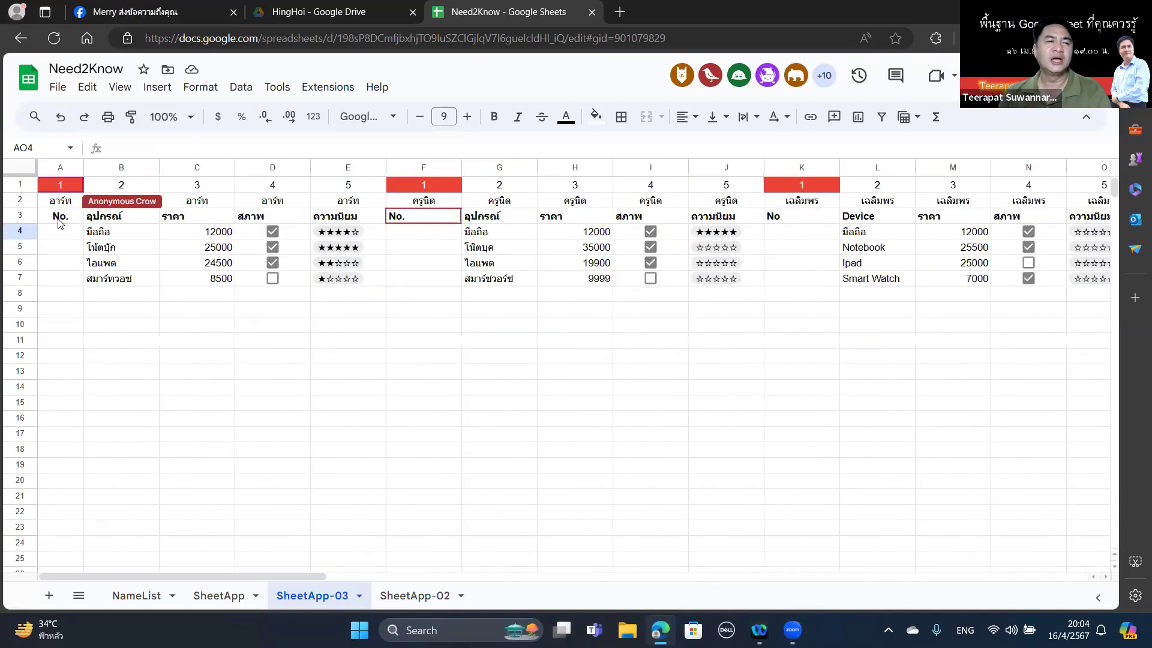
{"action": "left_click", "coordinate": [58, 219]}
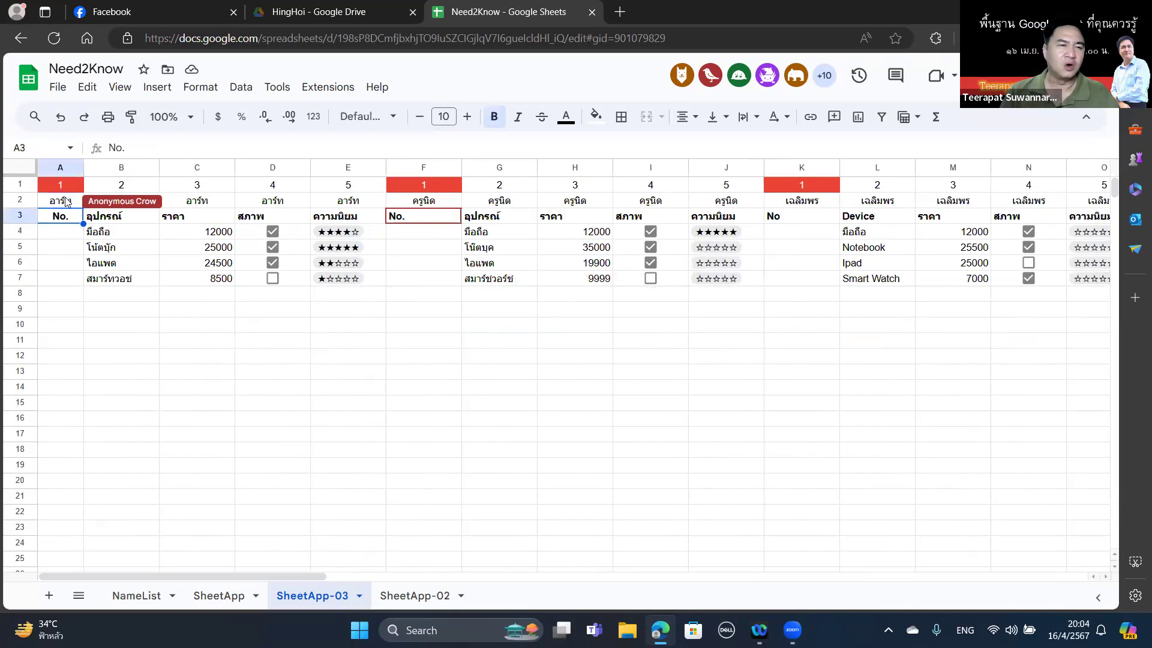
{"action": "double_click", "coordinate": [111, 146]}
{"action": "left_click", "coordinate": [110, 147]}
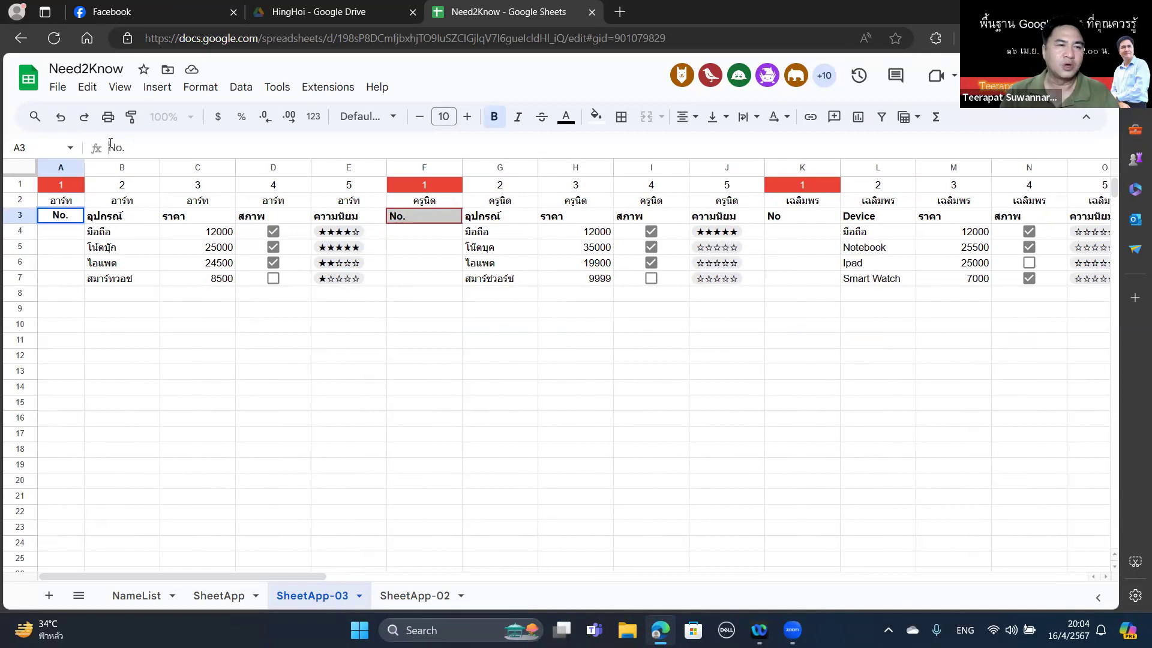
{"action": "type", "text": "\""}
{"action": "left_click", "coordinate": [181, 154]}
{"action": "type", "text": "\""}
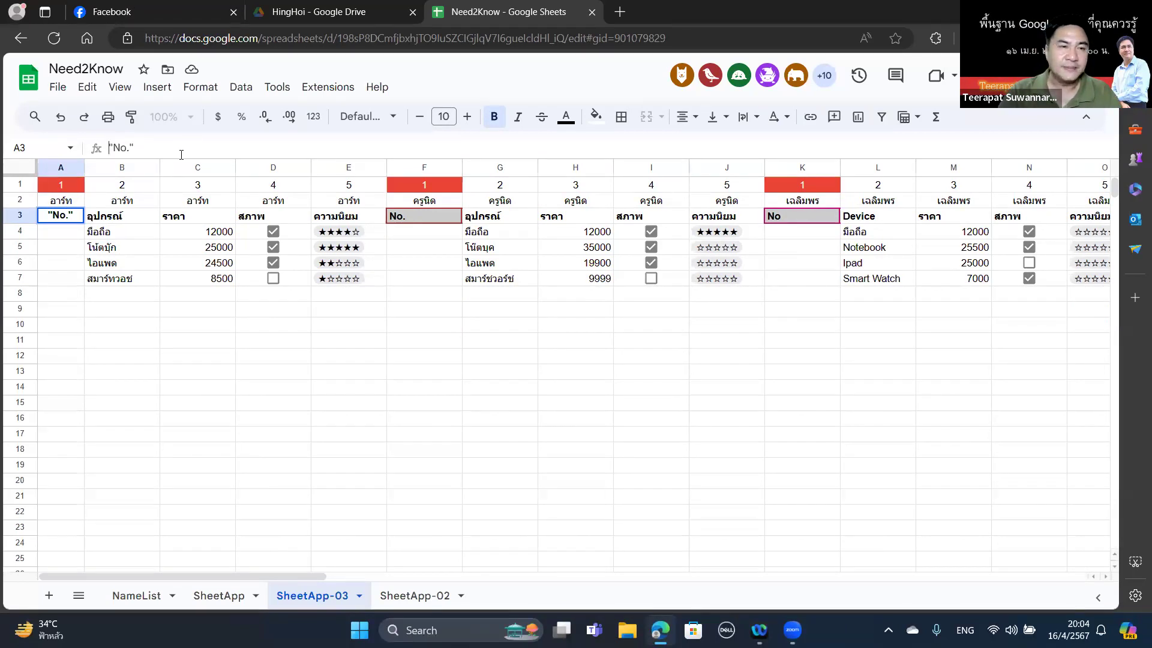
{"action": "type", "text": "="}
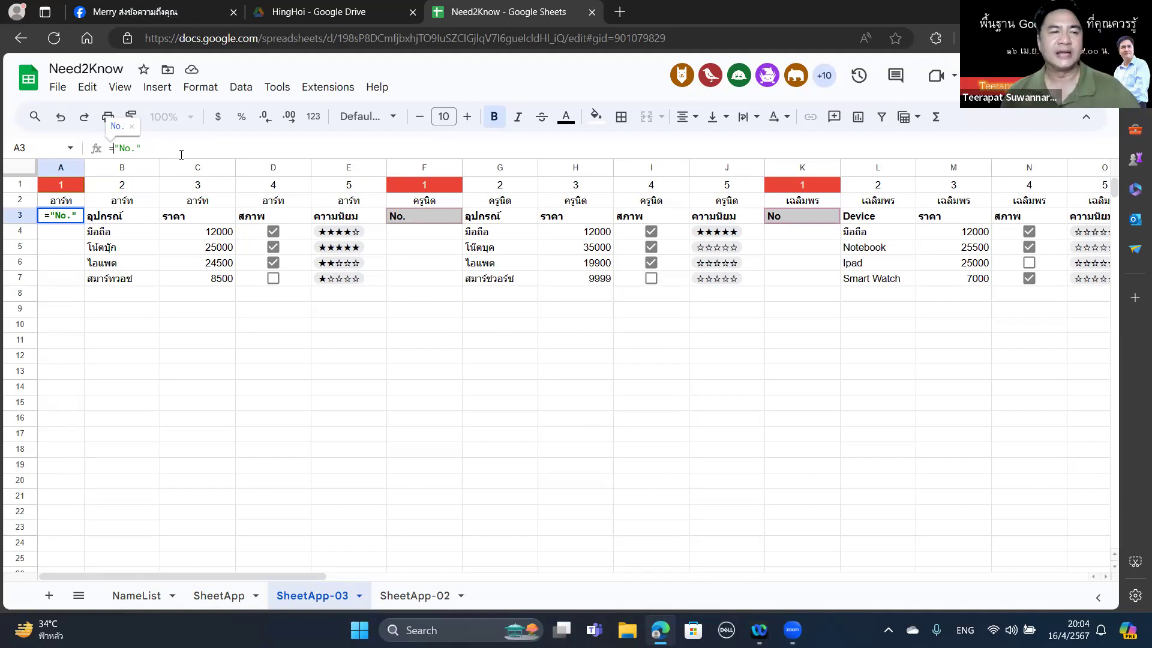
{"action": "key", "text": "Return"}
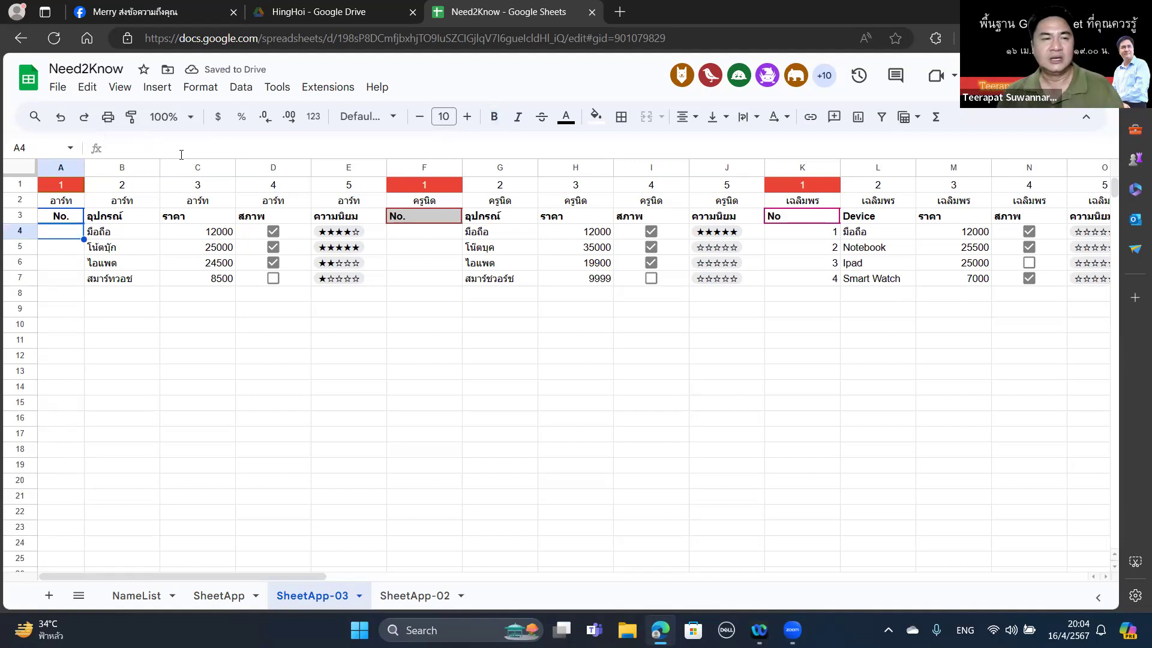
Wrap the header formula in cell A3 in array braces so it reads ={"No."}.
{"action": "key", "text": "Up"}
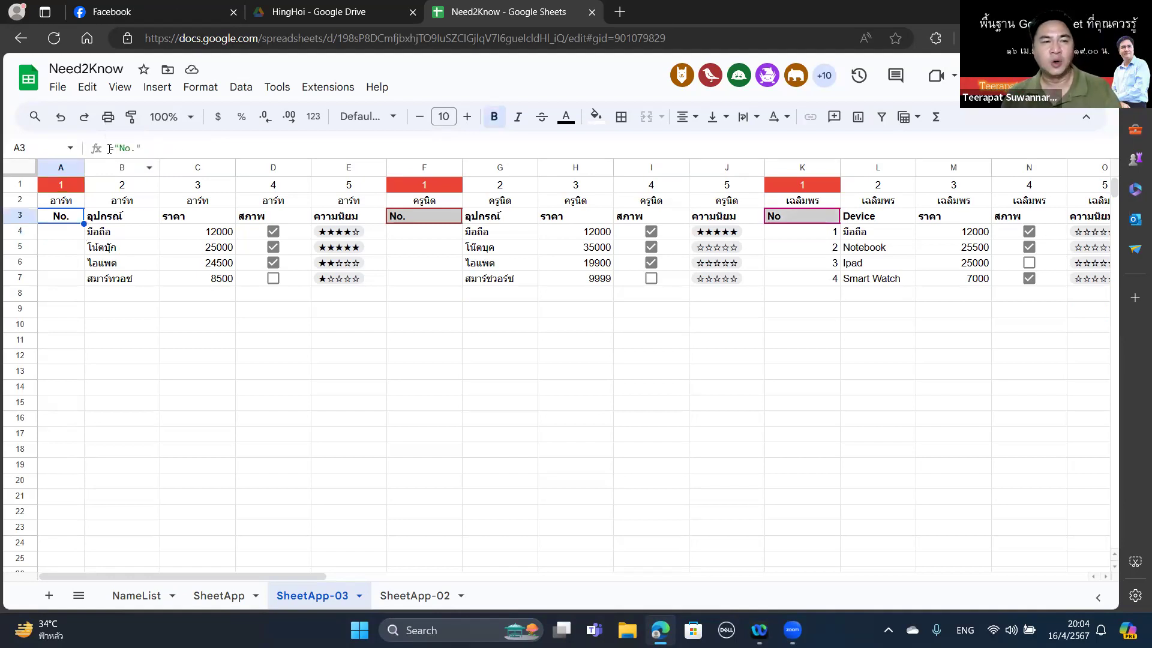
{"action": "left_click", "coordinate": [115, 148]}
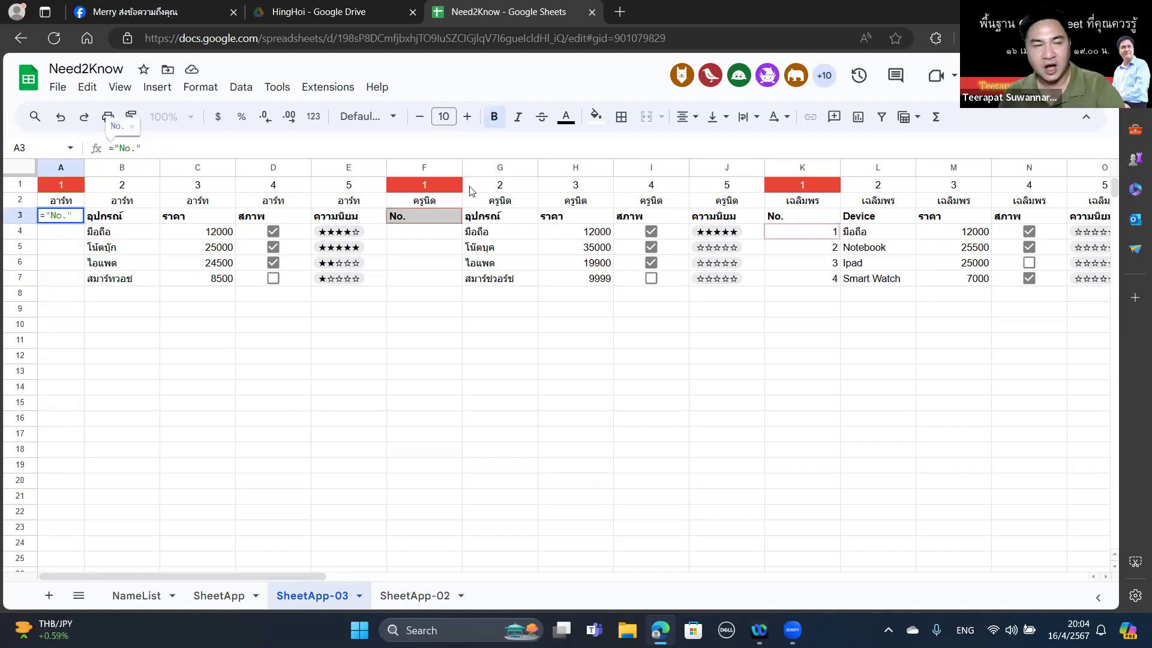
{"action": "type", "text": "{"}
{"action": "key", "text": "Right"}
{"action": "key", "text": "Right"}
{"action": "key", "text": "Right"}
{"action": "key", "text": "Right"}
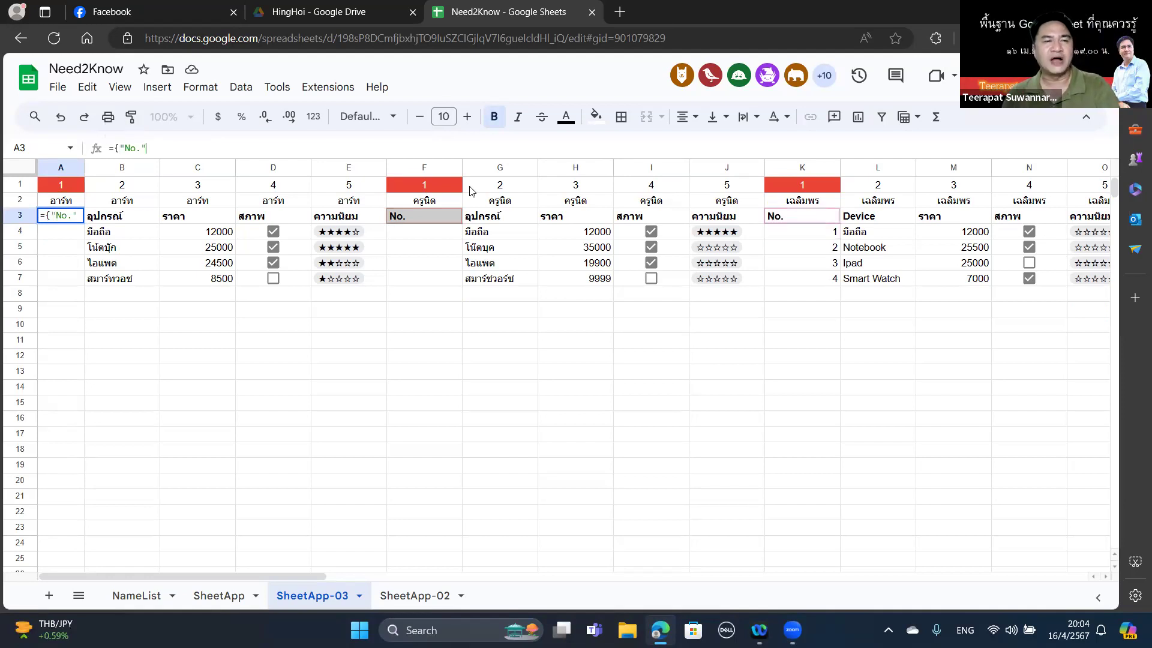
{"action": "type", "text": "}"}
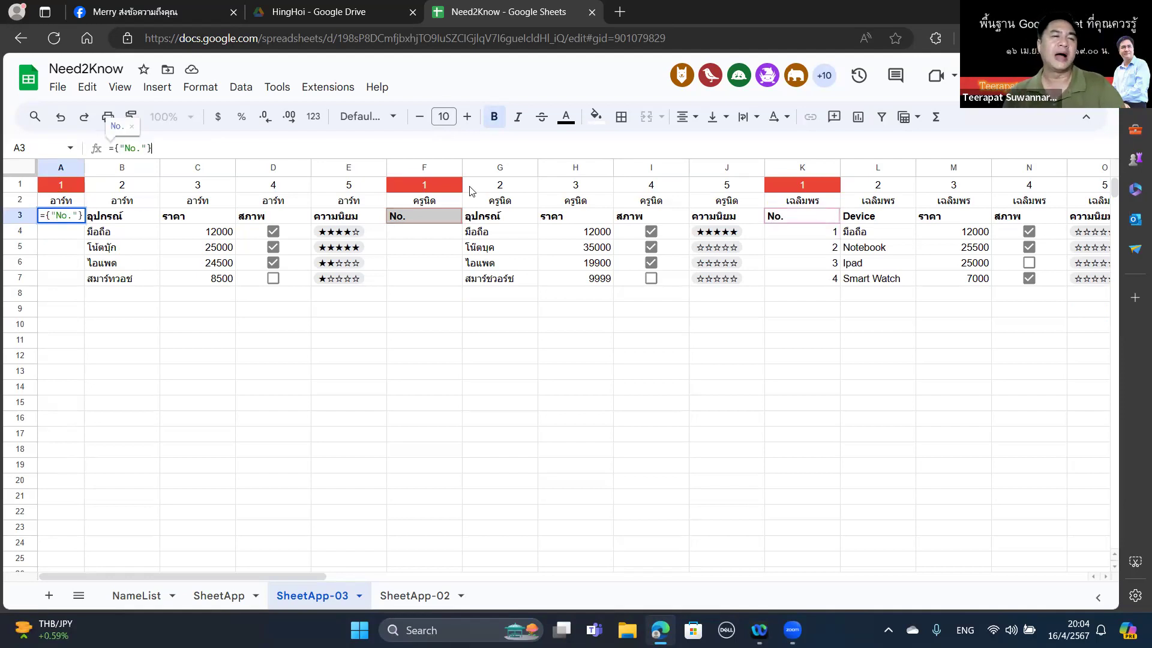
{"action": "key", "text": "Return"}
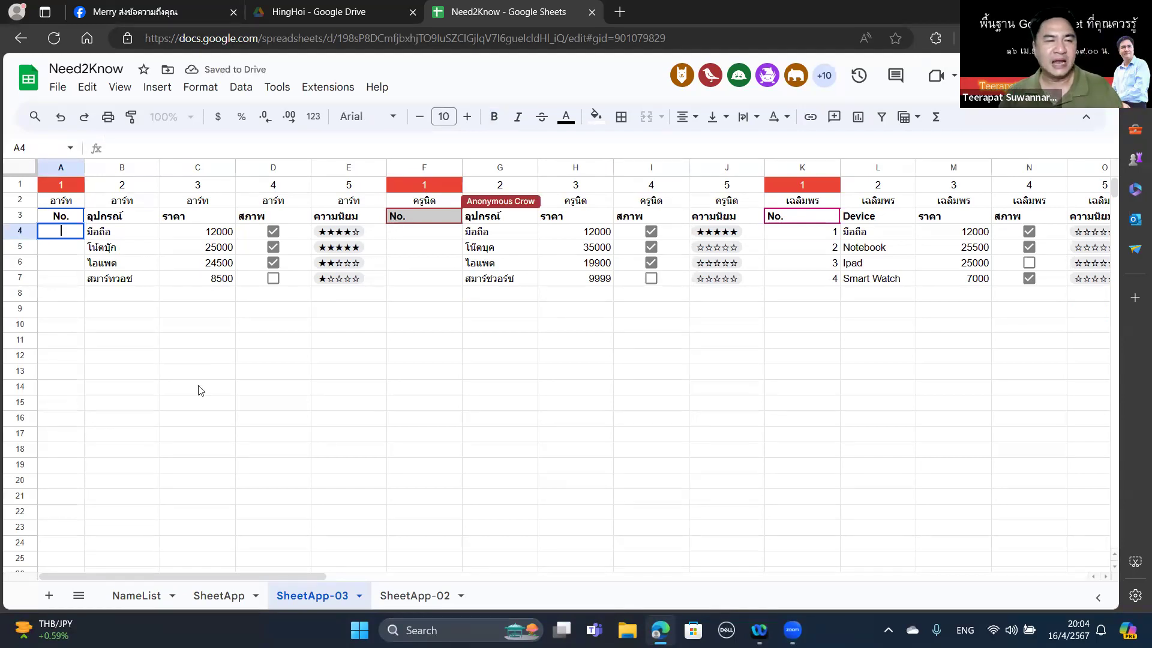
Write the three header variants as plain-text notes in B11:B13: No., ="No." and ={"No."}.
{"action": "left_click", "coordinate": [114, 341]}
{"action": "type", "text": "No."}
{"action": "key", "text": "Return"}
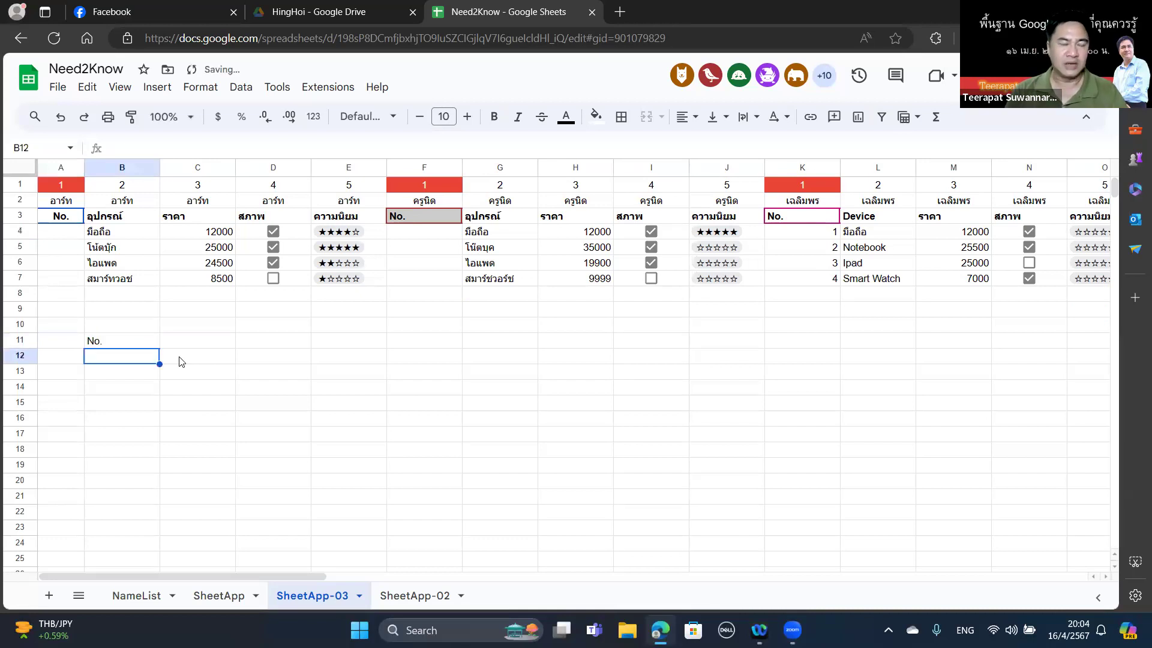
{"action": "type", "text": "'"}
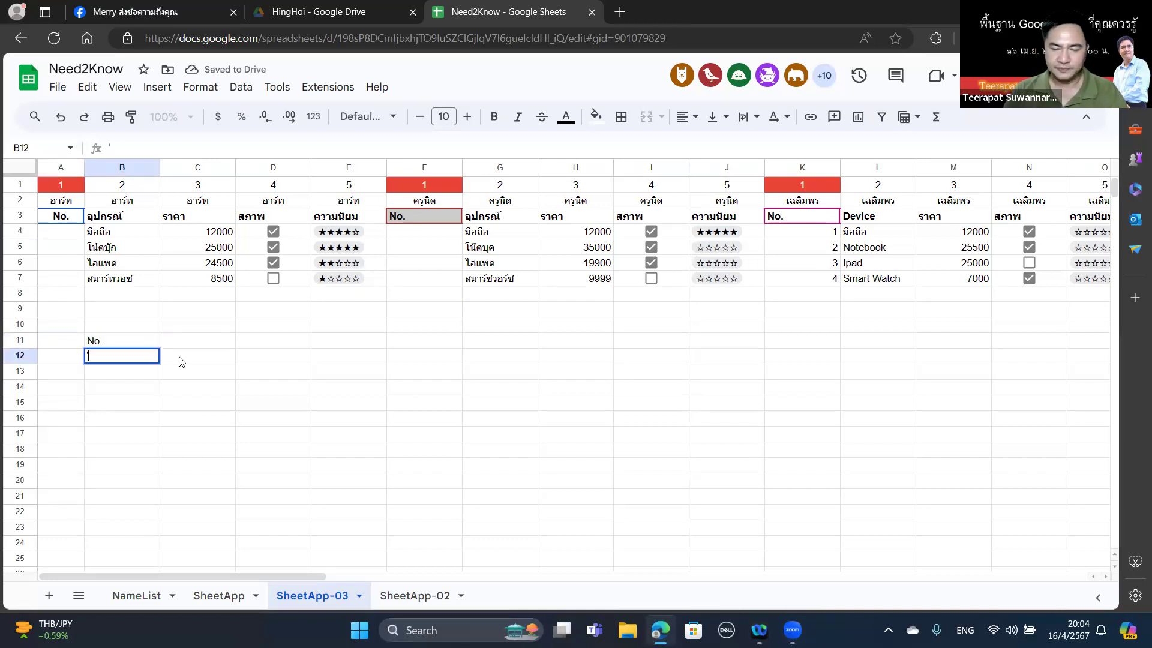
{"action": "type", "text": "=\"No,"}
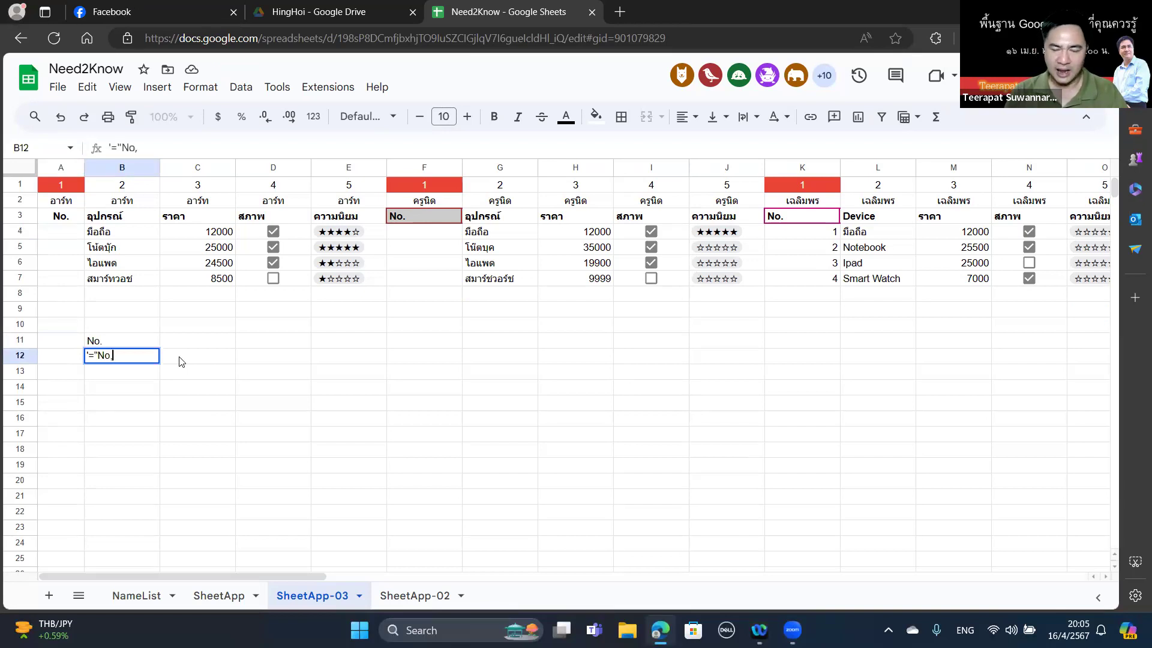
{"action": "key", "text": "BackSpace"}
{"action": "type", "text": ".\""}
{"action": "key", "text": "Return"}
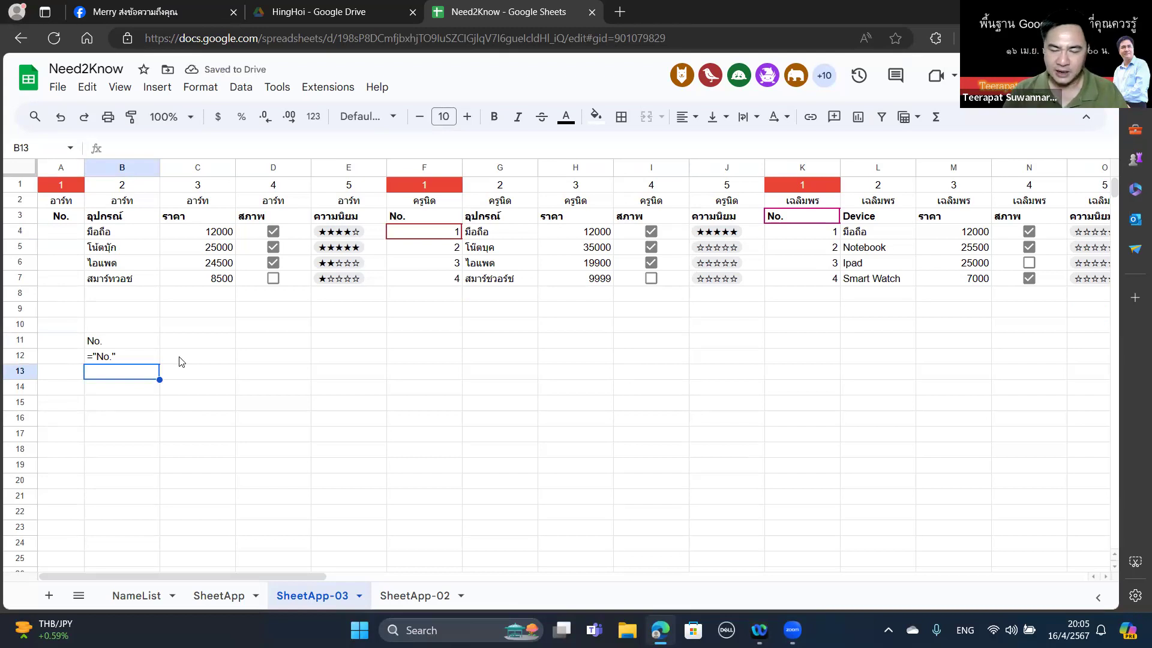
{"action": "type", "text": "'={\"No."}
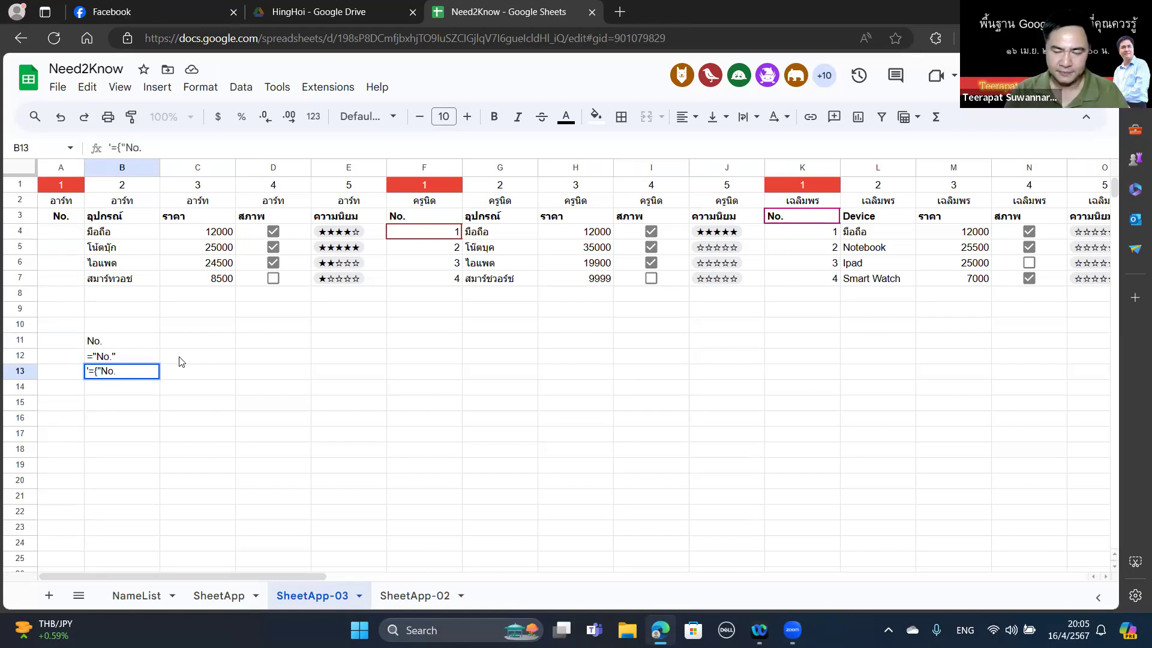
{"action": "type", "text": "\"}"}
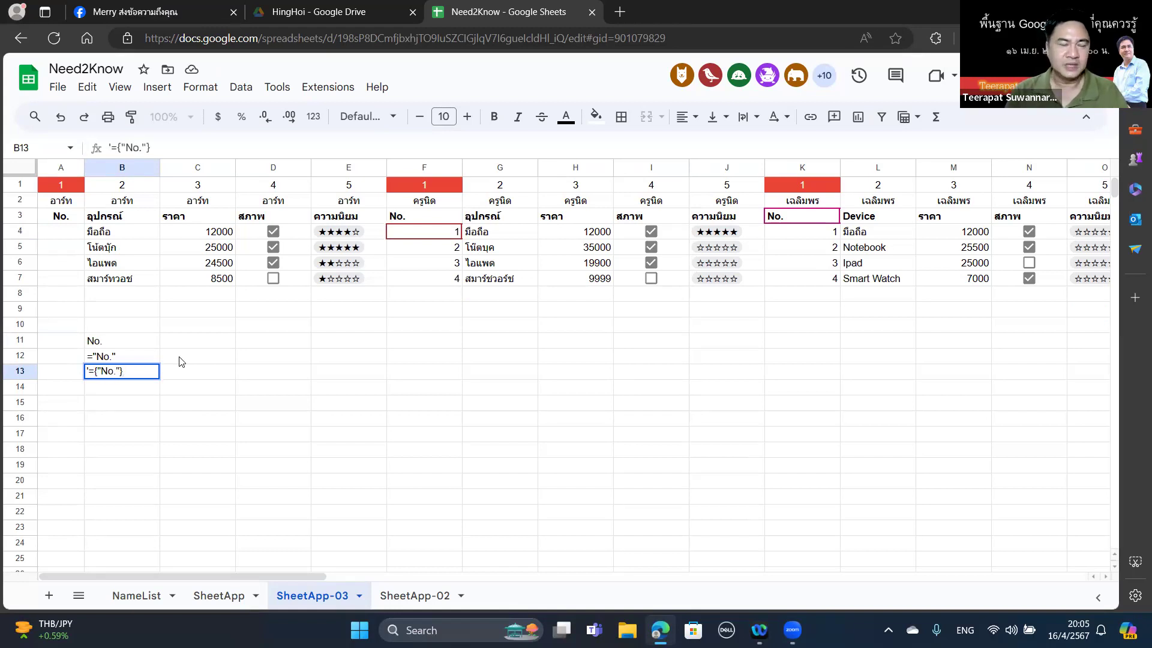
{"action": "key", "text": "Return"}
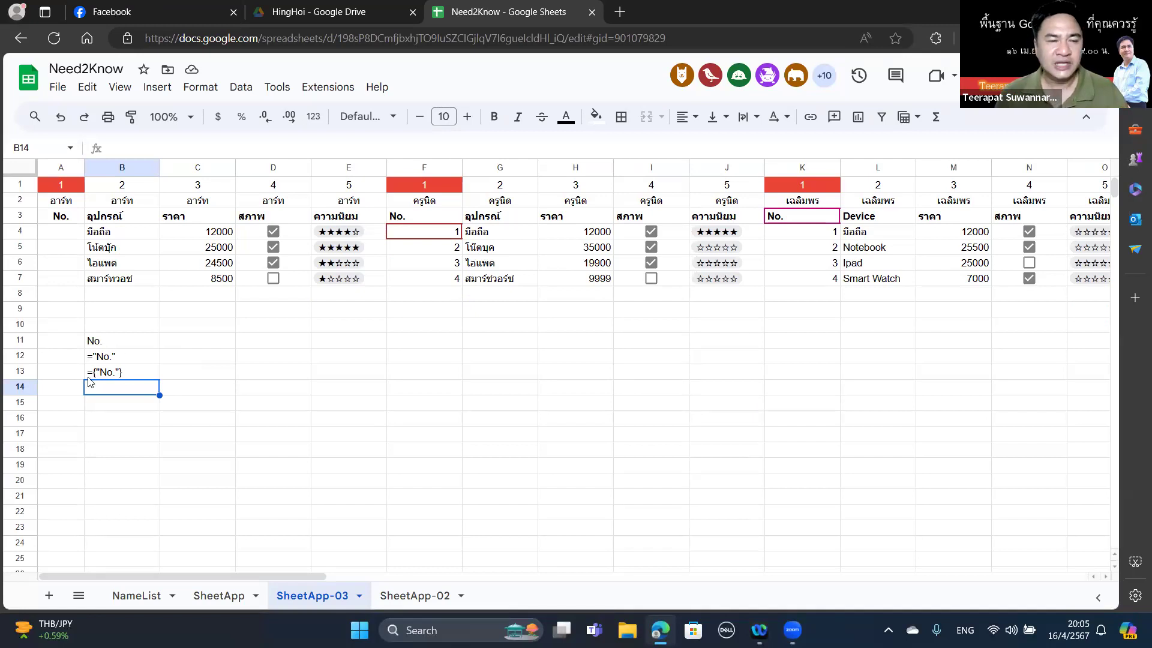
Extend the array formula in cell A3 to ={"No.";SEQUENCE(counta(b4:b))} and commit it.
{"action": "double_click", "coordinate": [67, 221]}
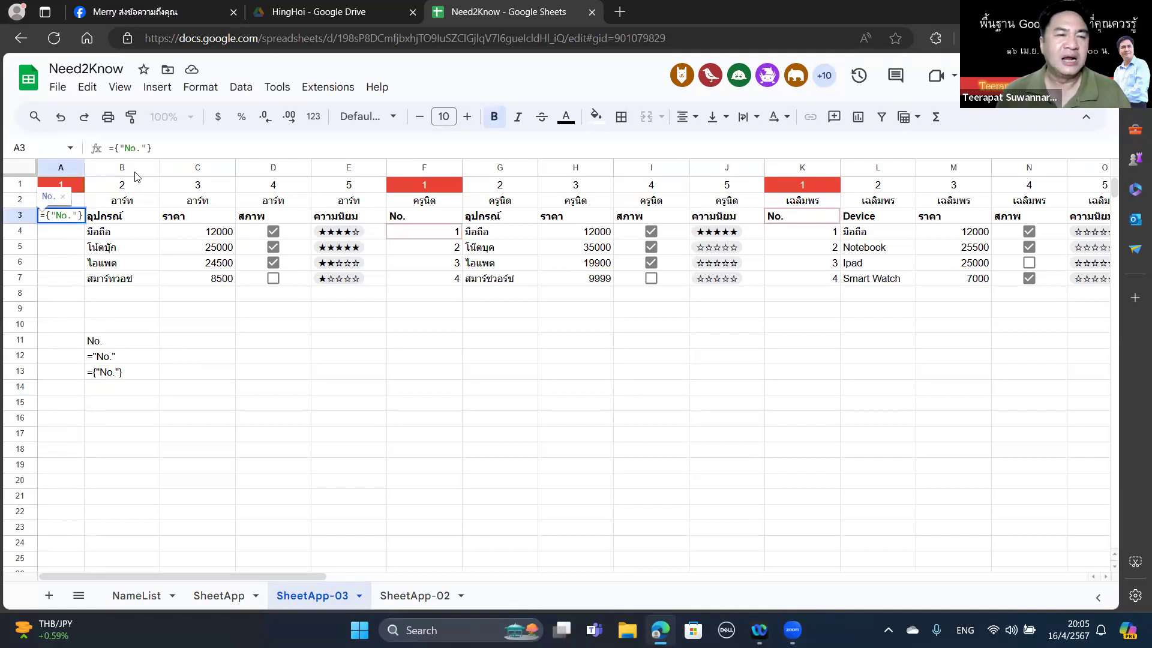
{"action": "left_click", "coordinate": [147, 150]}
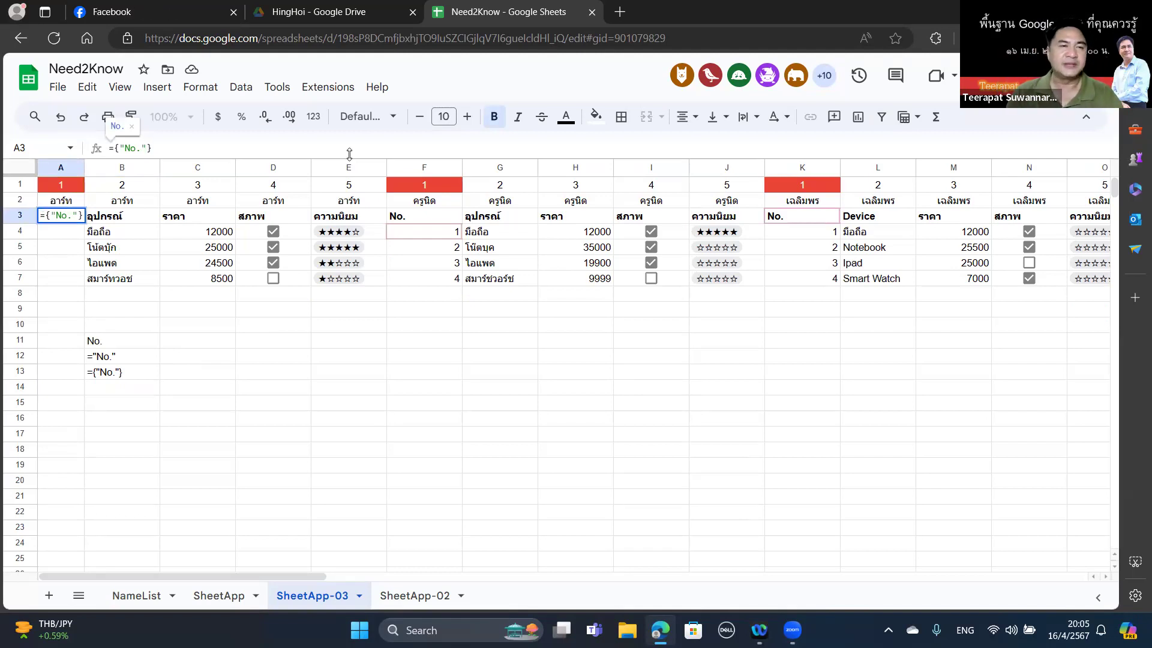
{"action": "type", "text": "; "}
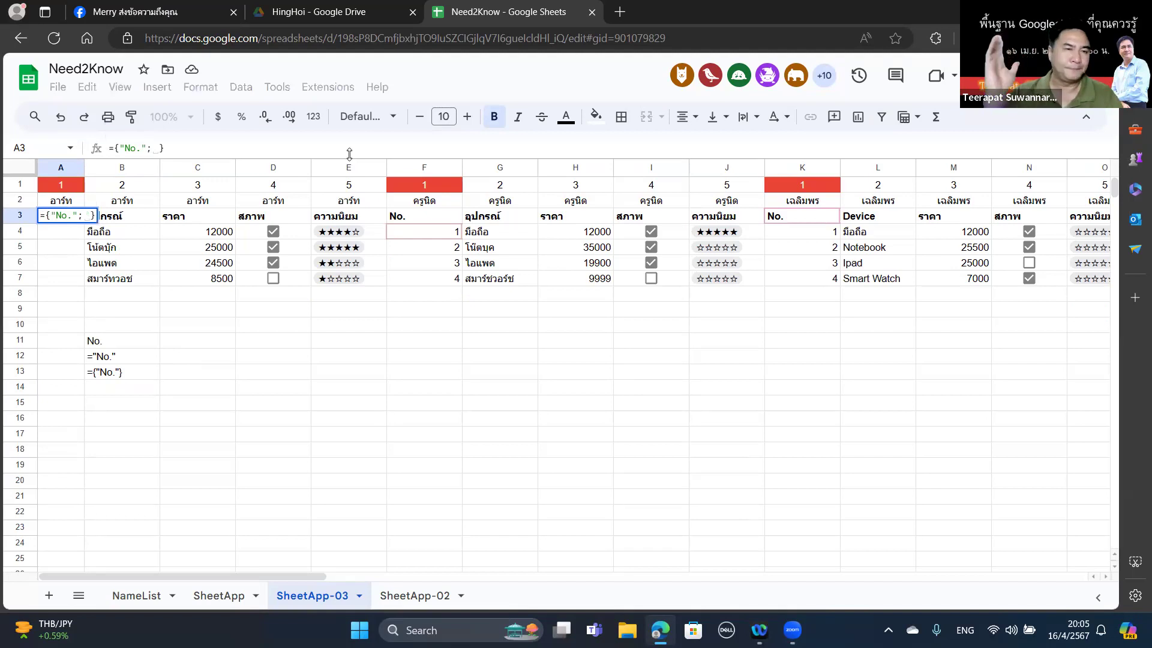
{"action": "type", "text": "sequ"}
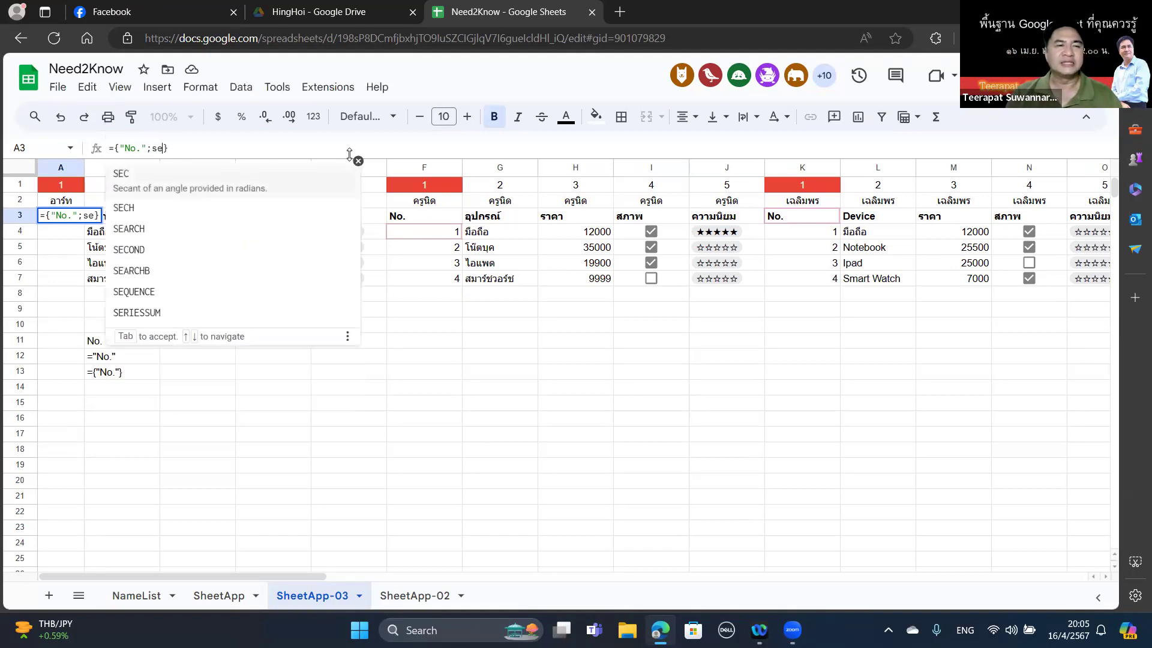
{"action": "type", "text": "enc"}
{"action": "key", "text": "Tab"}
{"action": "type", "text": "counta("}
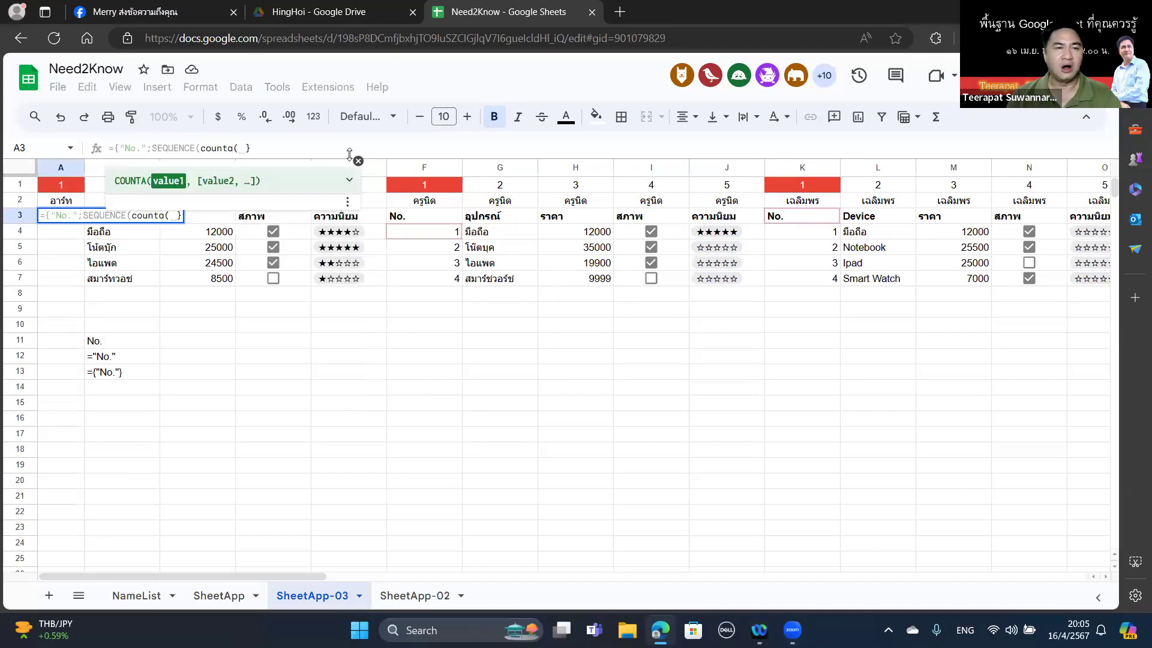
{"action": "key", "text": "BackSpace"}
{"action": "type", "text": "b"}
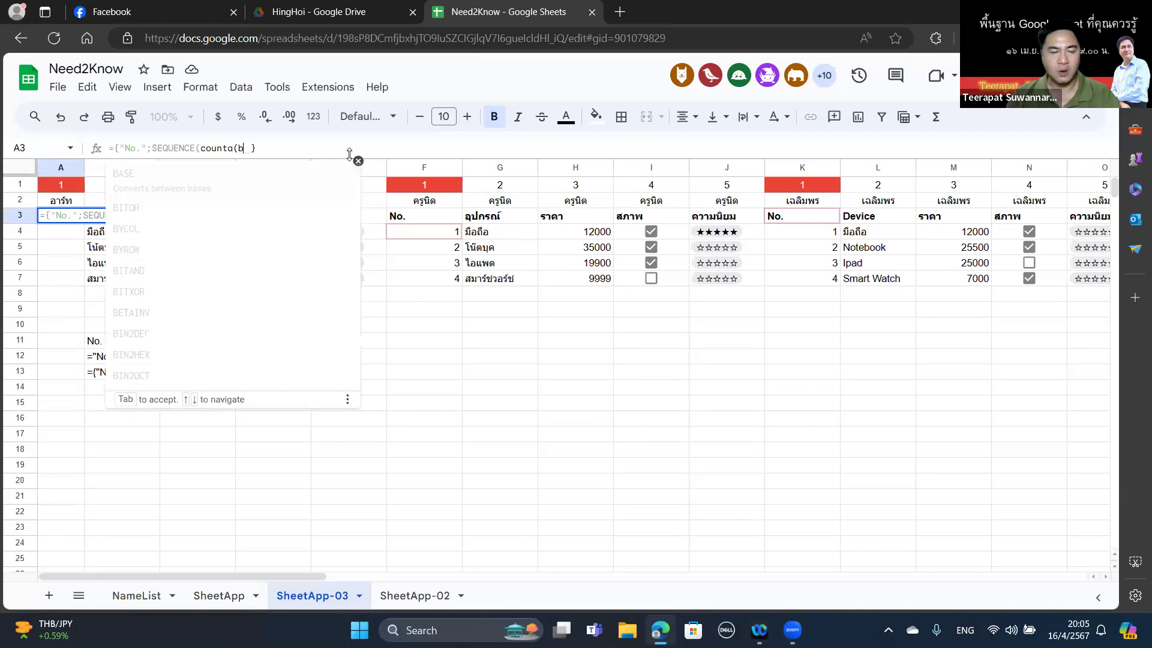
{"action": "type", "text": "4:b"}
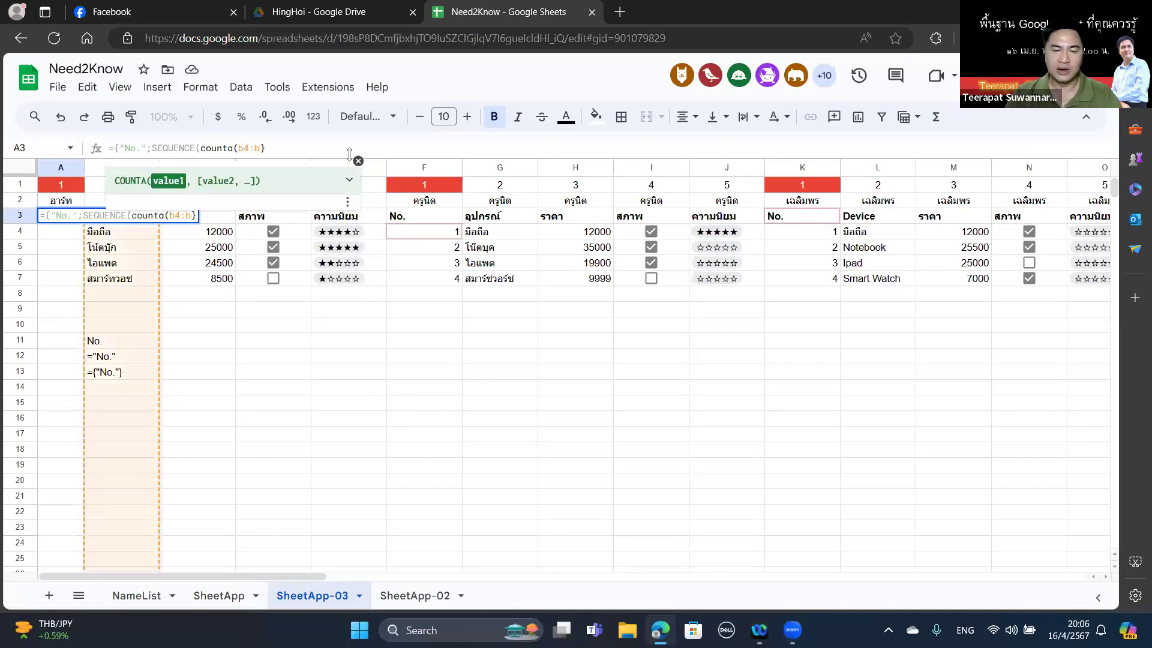
{"action": "type", "text": "))"}
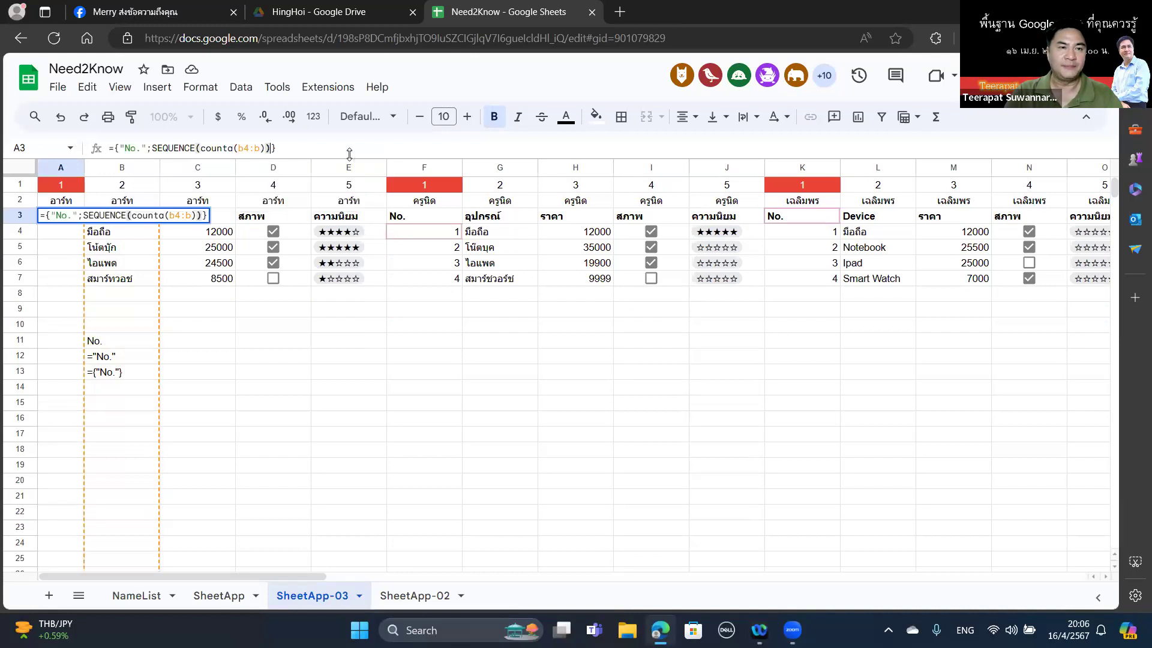
{"action": "key", "text": "Return"}
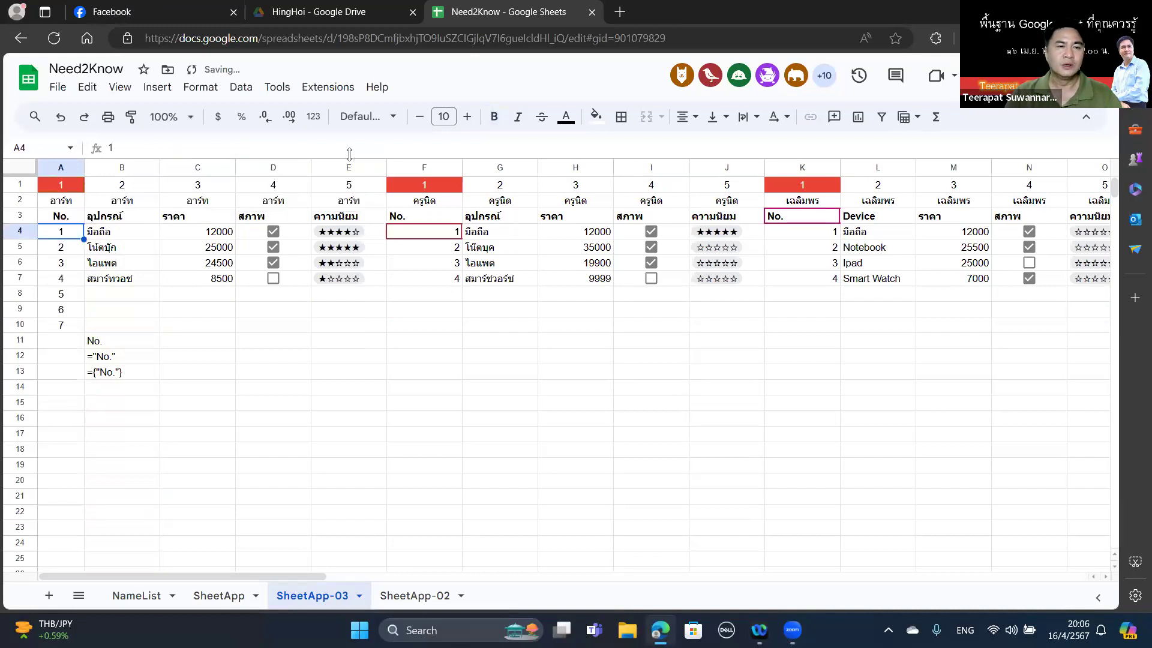
Move the three notes from B11:B13 to C12:C14, out of the counted column B.
{"action": "key", "text": "Down"}
{"action": "key", "text": "Down"}
{"action": "key", "text": "Down"}
{"action": "key", "text": "Down"}
{"action": "key", "text": "Down"}
{"action": "key", "text": "Down"}
{"action": "key", "text": "Down"}
{"action": "key", "text": "Down"}
{"action": "key", "text": "Right"}
{"action": "key", "text": "Up"}
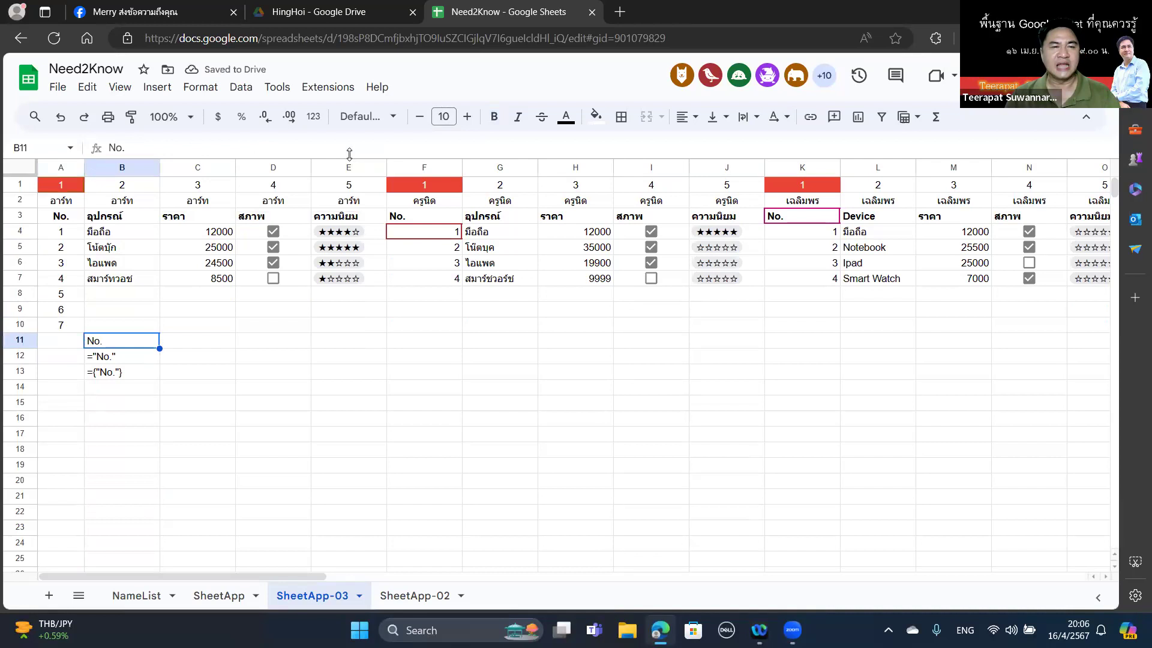
{"action": "key", "text": "shift+Down"}
{"action": "key", "text": "shift+Down"}
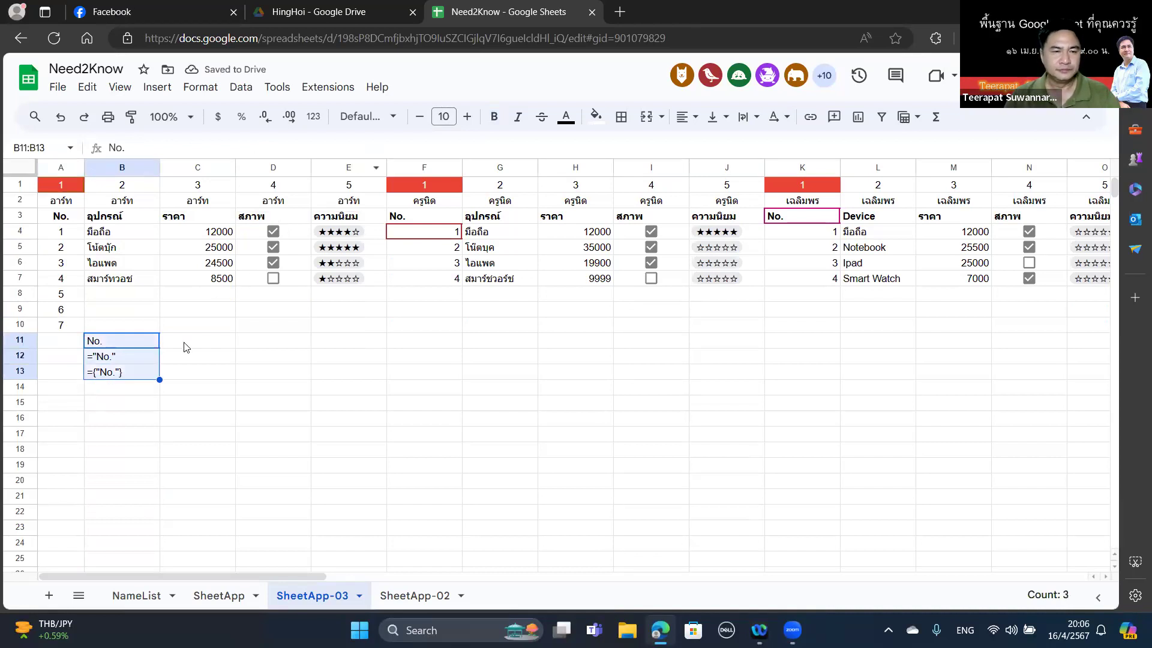
{"action": "key", "text": "ctrl+c"}
{"action": "left_click_drag", "start_coordinate": [160, 355], "coordinate": [183, 371]}
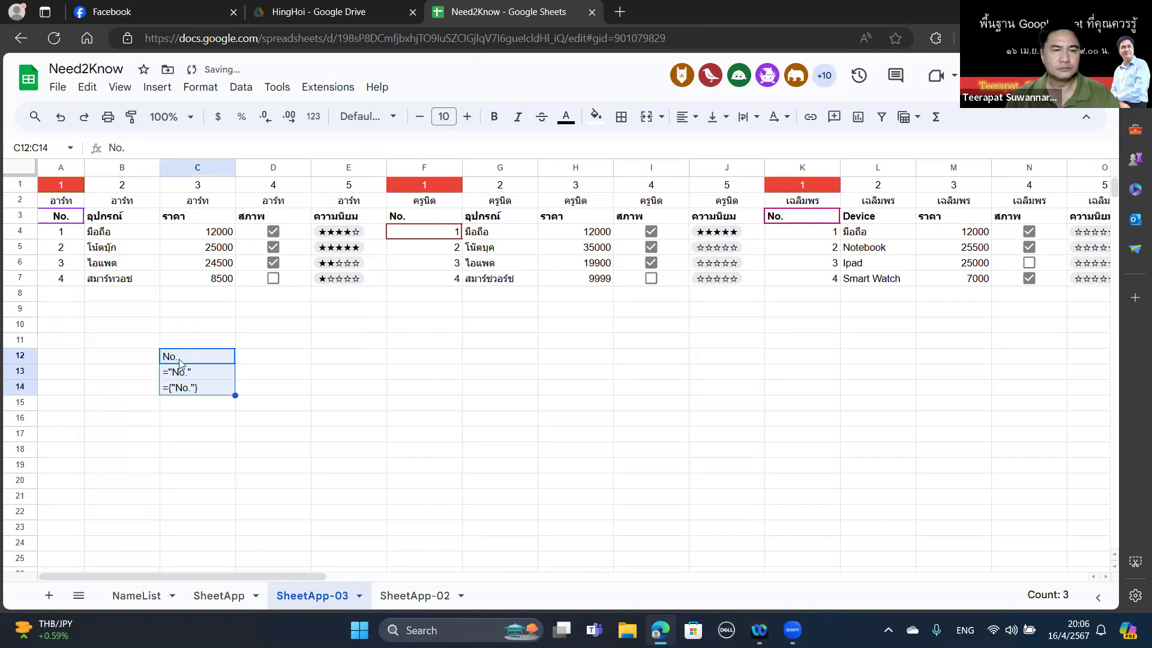
Examine the numbering cells in column A and the array formula in cell A3.
{"action": "left_click", "coordinate": [100, 366]}
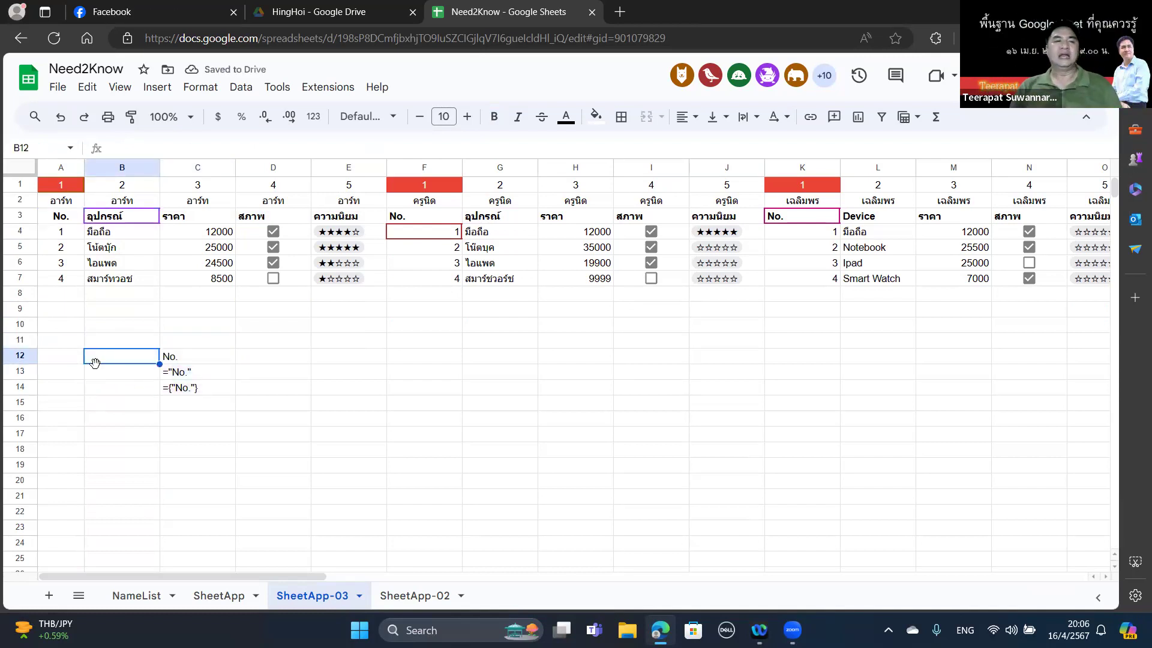
{"action": "key", "text": "Left"}
{"action": "key", "text": "Up"}
{"action": "key", "text": "Up"}
{"action": "key", "text": "Up"}
{"action": "key", "text": "Up"}
{"action": "key", "text": "Up"}
{"action": "key", "text": "Up"}
{"action": "key", "text": "Up"}
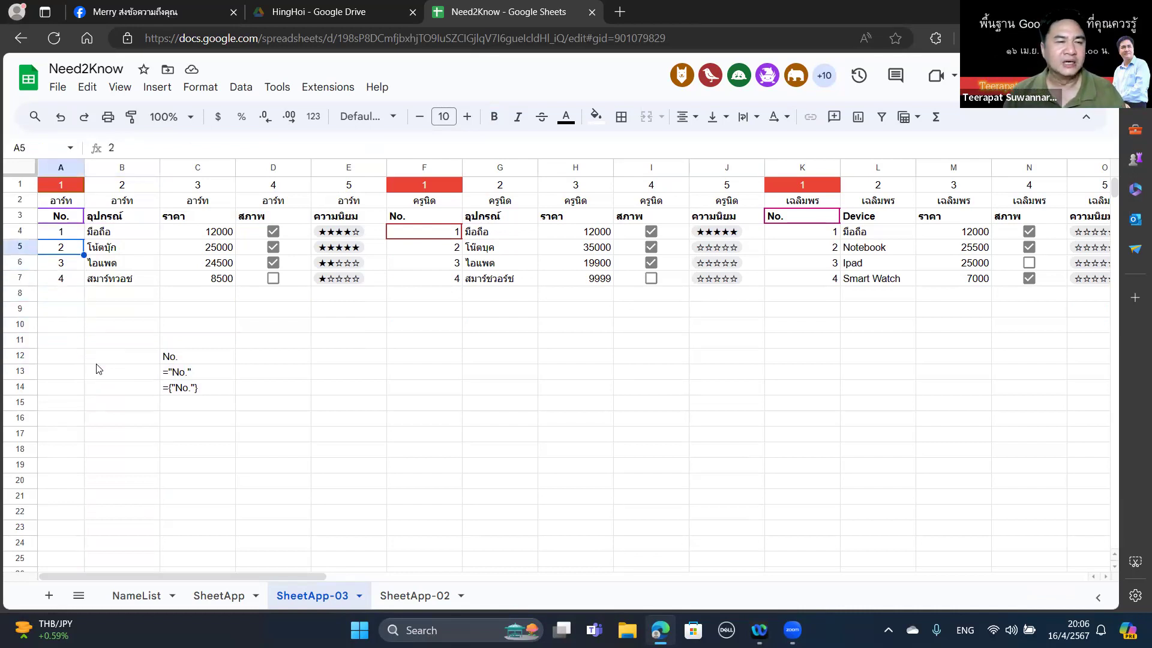
{"action": "key", "text": "Down"}
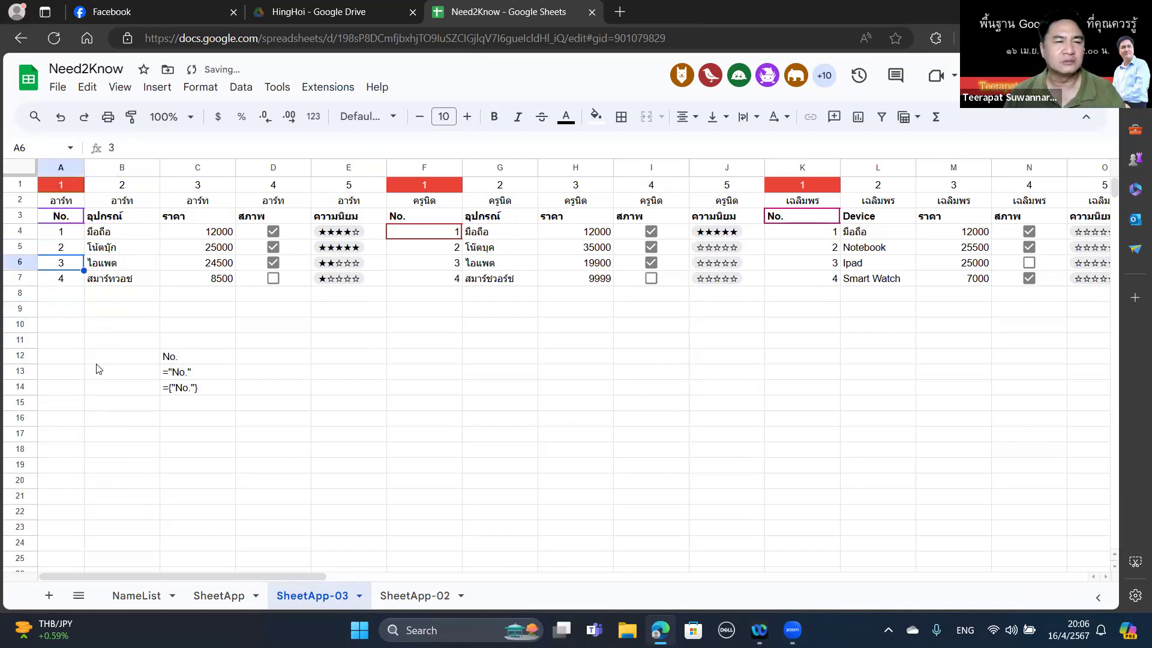
{"action": "key", "text": "Up"}
{"action": "key", "text": "Up"}
{"action": "key", "text": "Up"}
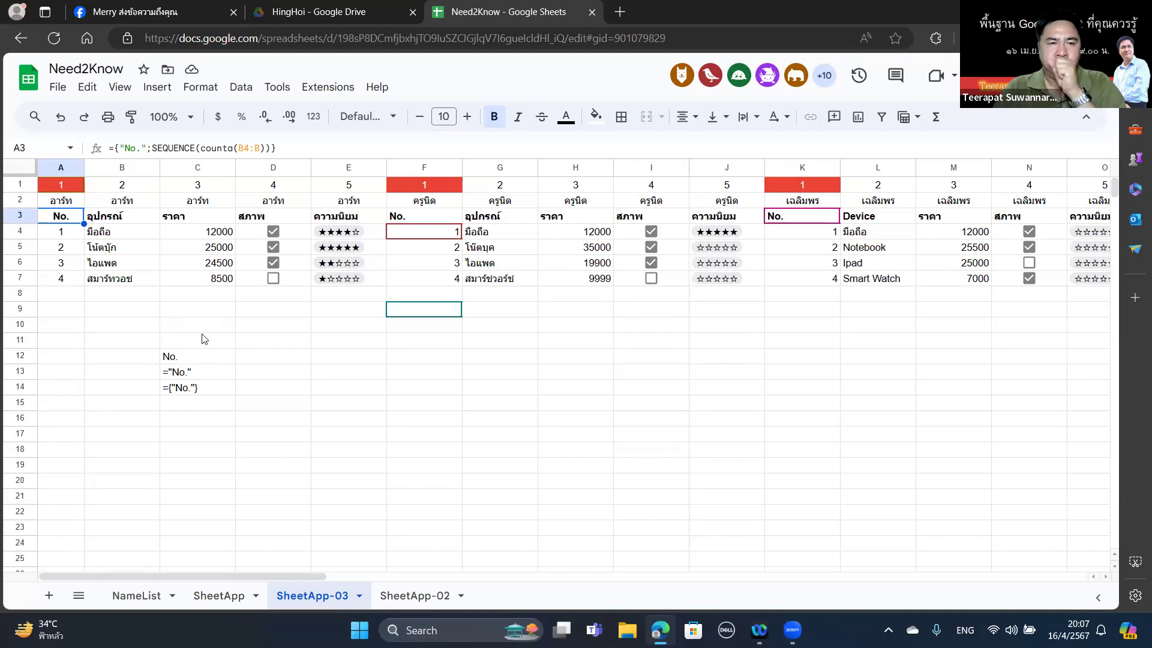
Clear the สภาพ and ความนิยม values in ranges D4:E7, I4:J7 and N4:O7.
{"action": "left_click_drag", "start_coordinate": [260, 239], "coordinate": [331, 282]}
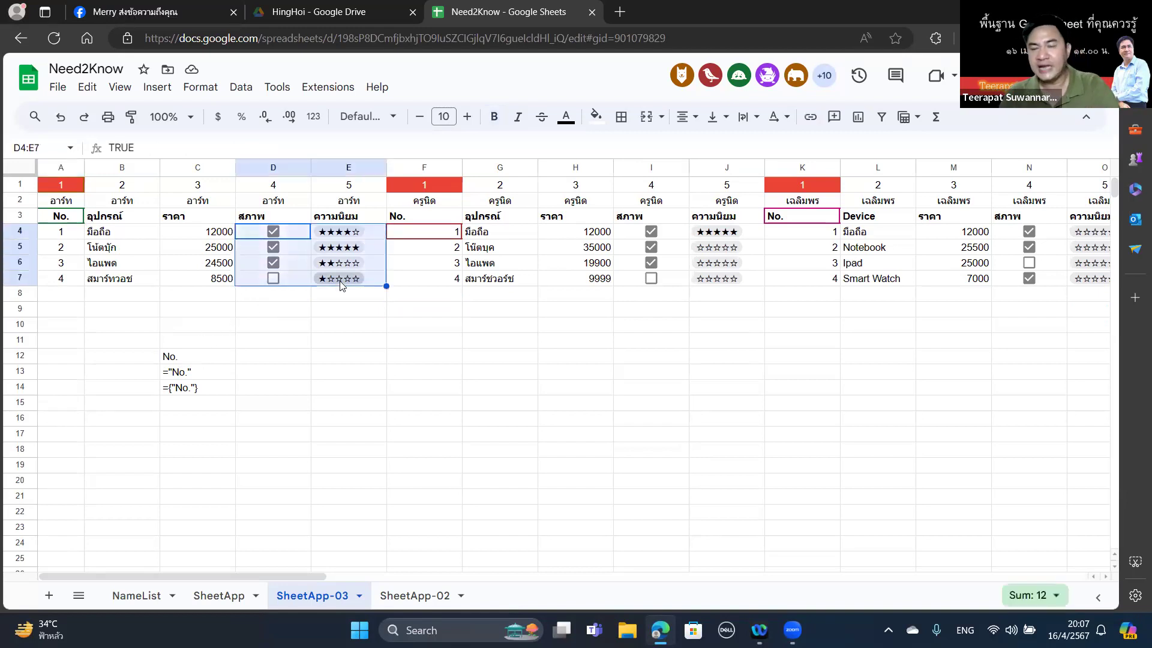
{"action": "key", "text": "Delete"}
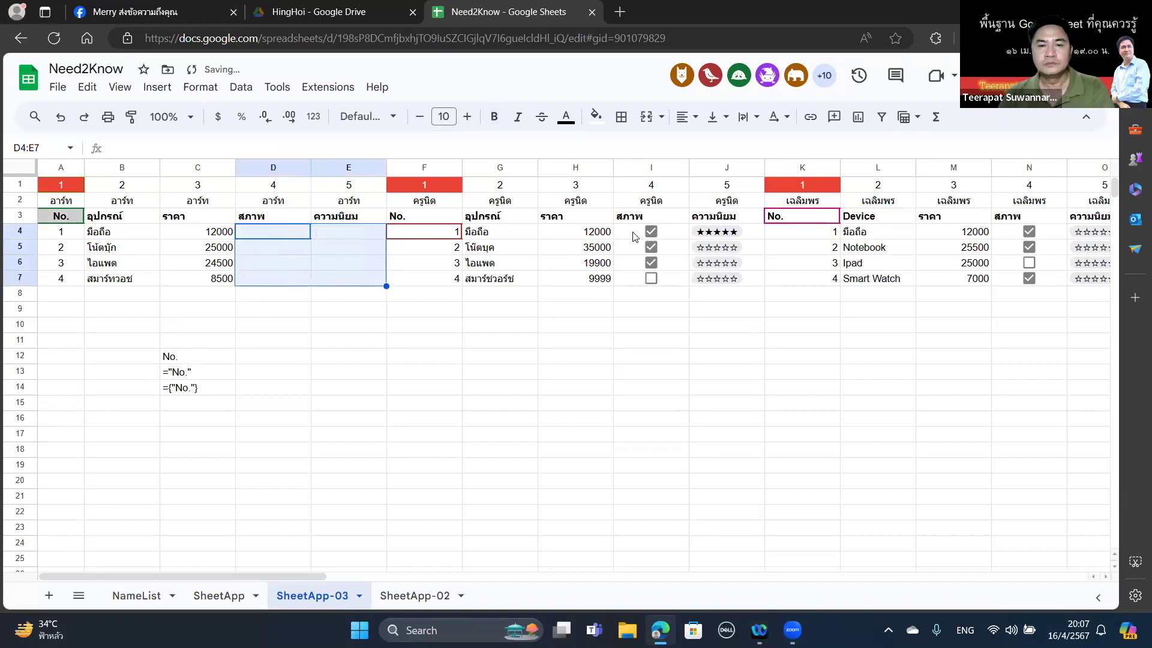
{"action": "left_click_drag", "start_coordinate": [645, 236], "coordinate": [733, 288]}
{"action": "key", "text": "Delete"}
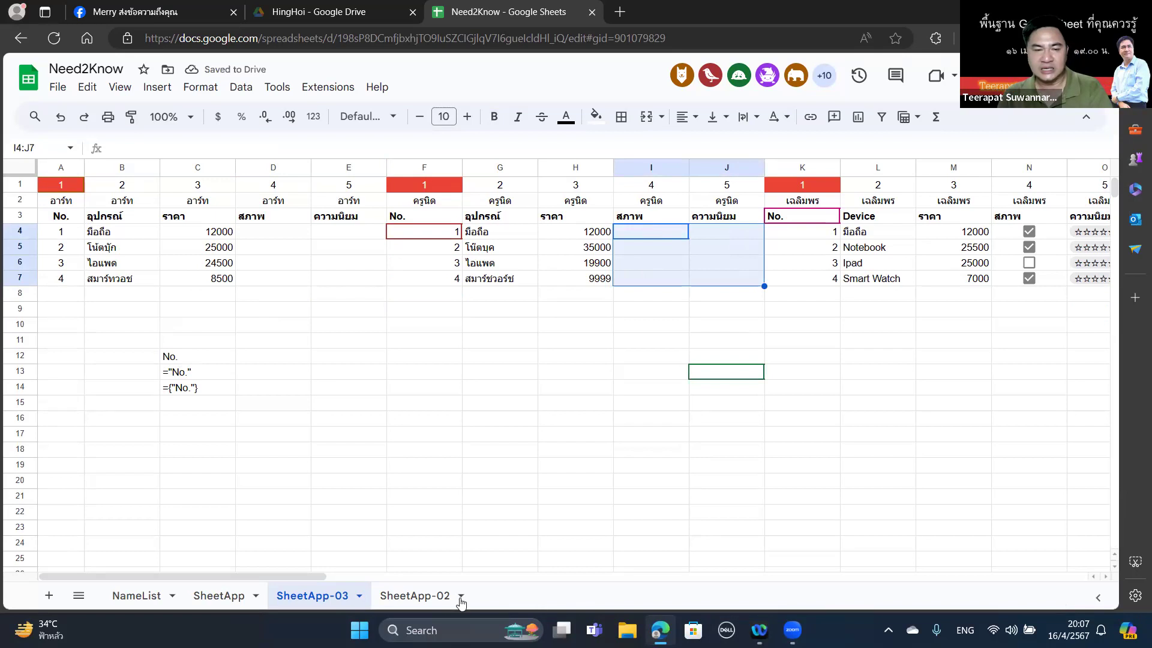
{"action": "left_click_drag", "start_coordinate": [287, 575], "coordinate": [464, 574]}
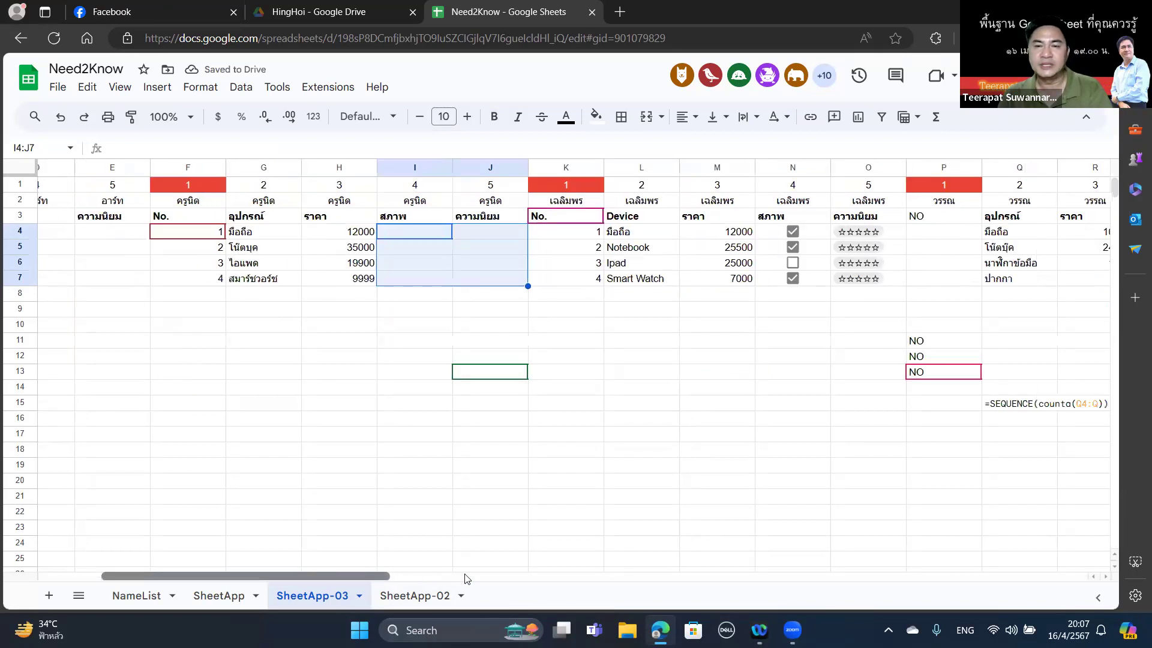
{"action": "left_click_drag", "start_coordinate": [387, 235], "coordinate": [454, 289]}
{"action": "key", "text": "Delete"}
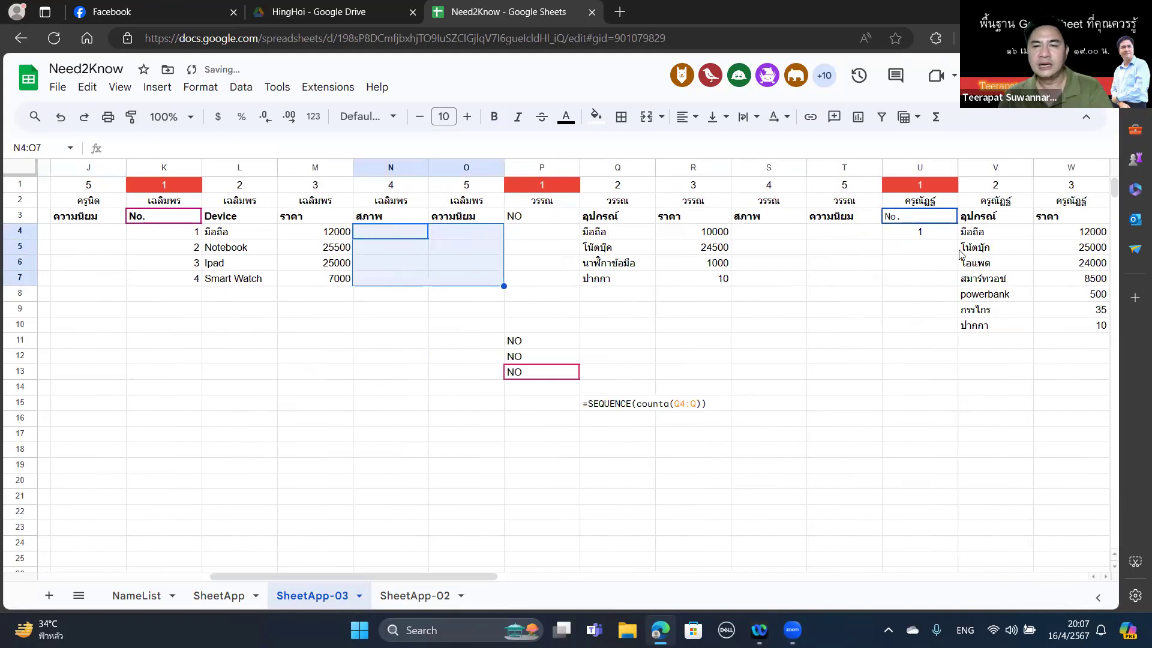
Rename the สภาพ header in cell D3 to มูลค่าสะสม.
{"action": "left_click_drag", "start_coordinate": [489, 576], "coordinate": [830, 577]}
{"action": "scroll", "coordinate": [764, 572], "scroll_direction": "left", "scroll_amount": 15}
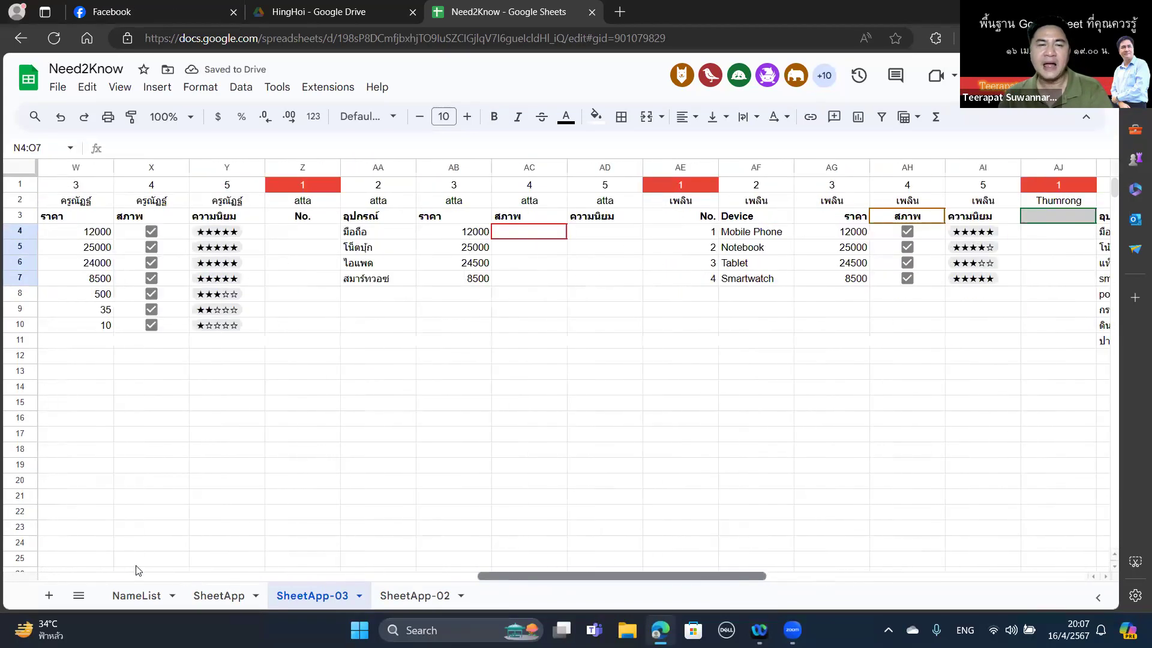
{"action": "left_click", "coordinate": [273, 222]}
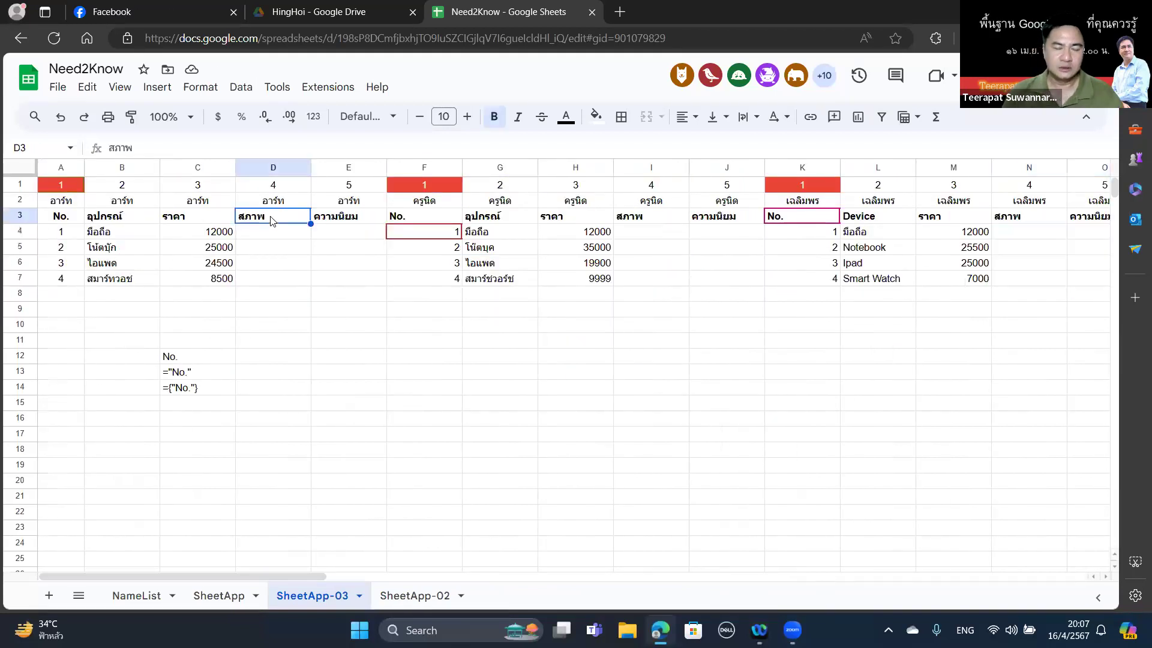
{"action": "key", "text": "grave"}
{"action": "type", "text": "มูล"}
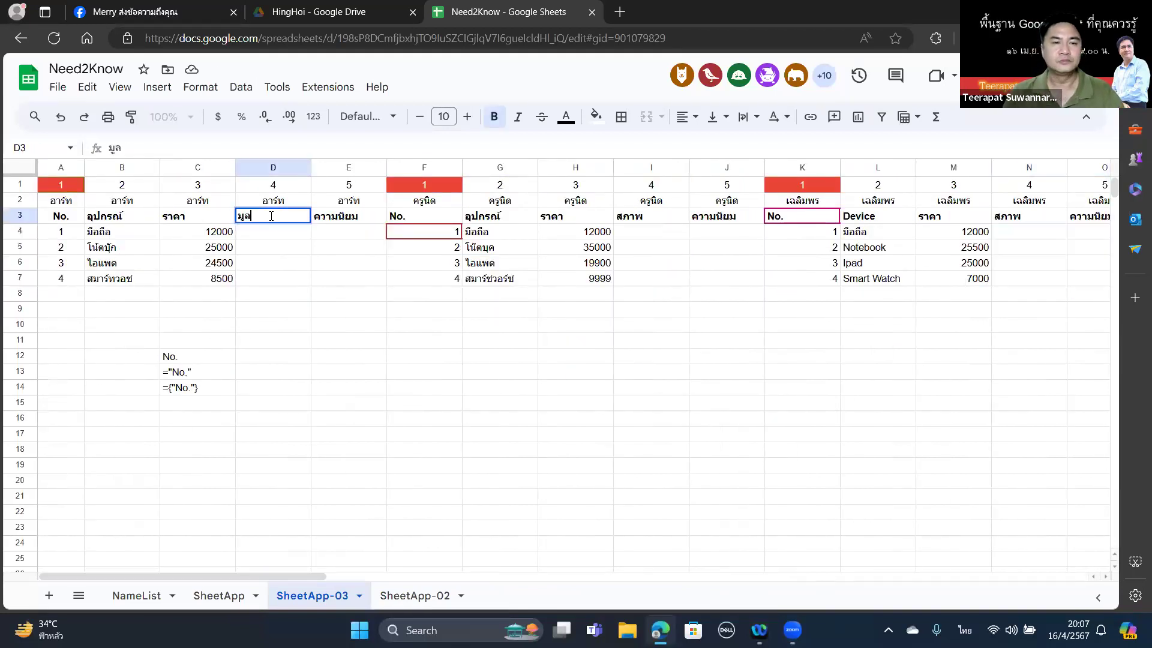
{"action": "type", "text": "ค่าสะสม"}
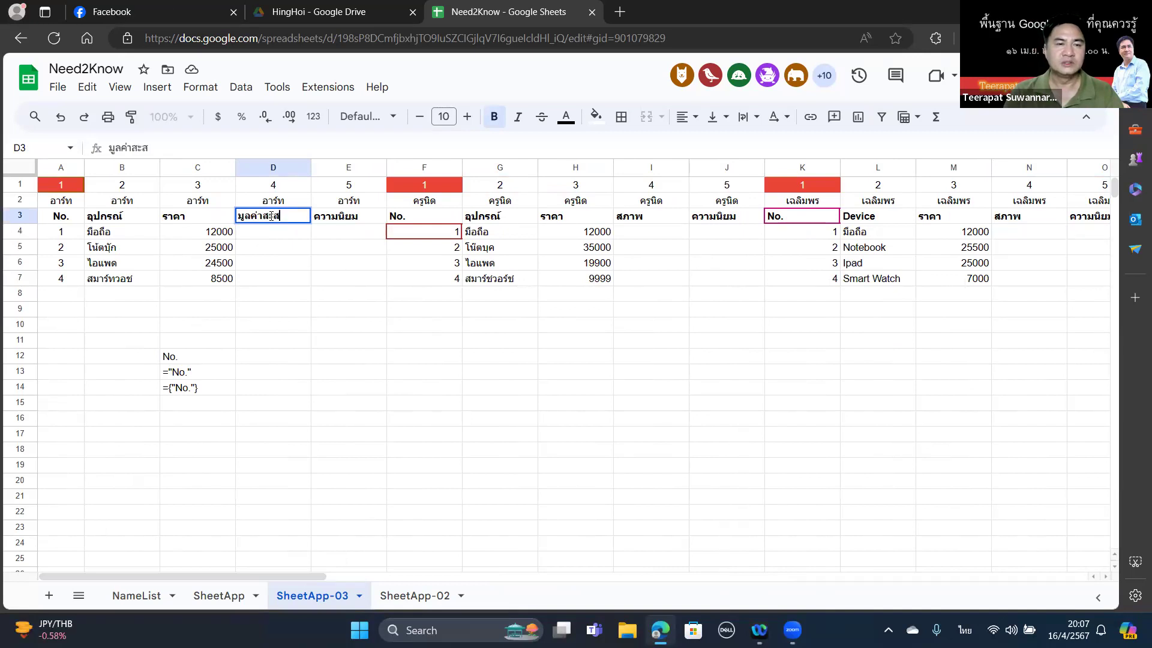
{"action": "key", "text": "Return"}
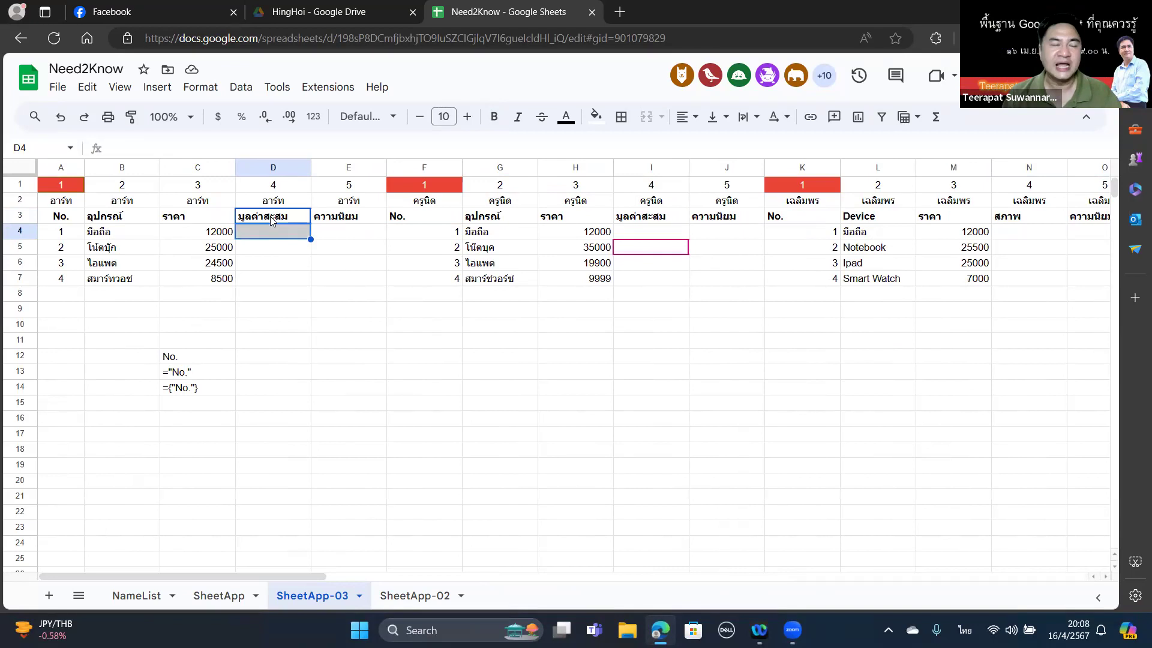
Enter c4 as plain text in cell D4, discarding the header copy filled down from D3.
{"action": "key", "text": "ctrl+d"}
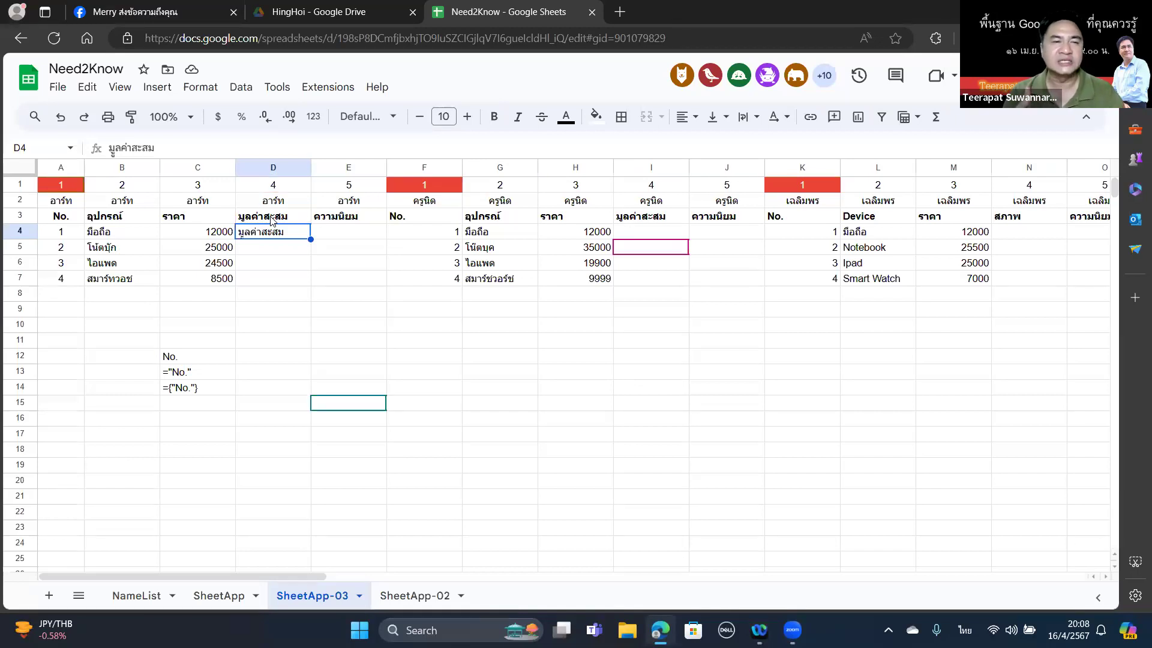
{"action": "key", "text": "Delete"}
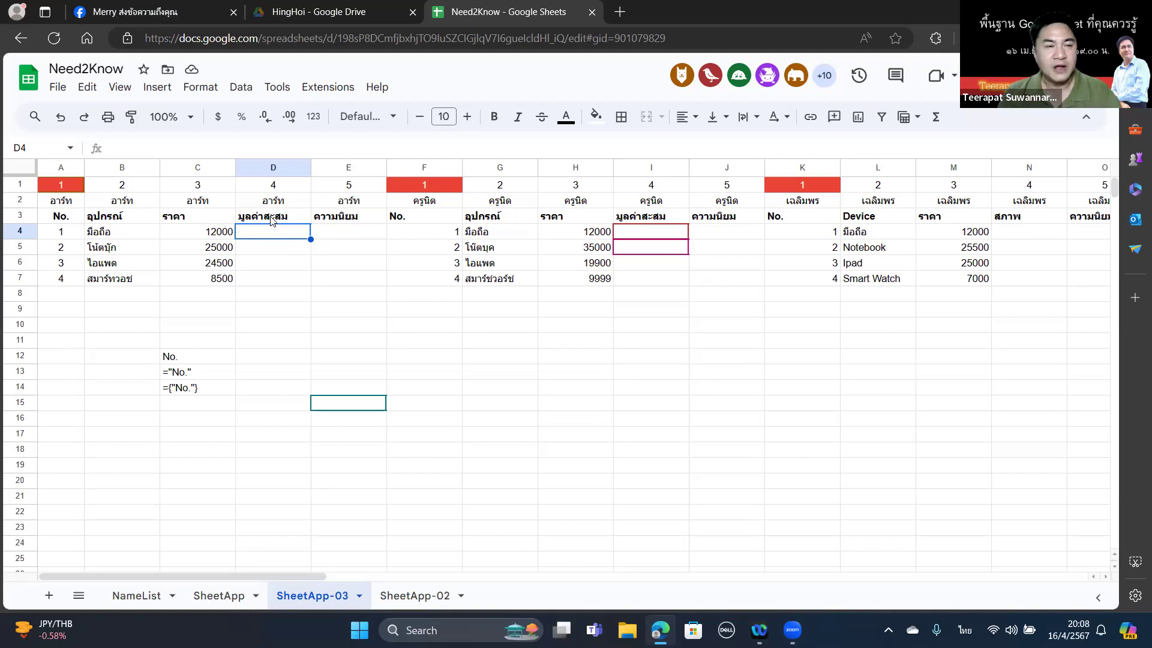
{"action": "type", "text": "ฉก"}
{"action": "key", "text": "BackSpace"}
{"action": "key", "text": "BackSpace"}
{"action": "key", "text": "grave"}
{"action": "type", "text": "c4"}
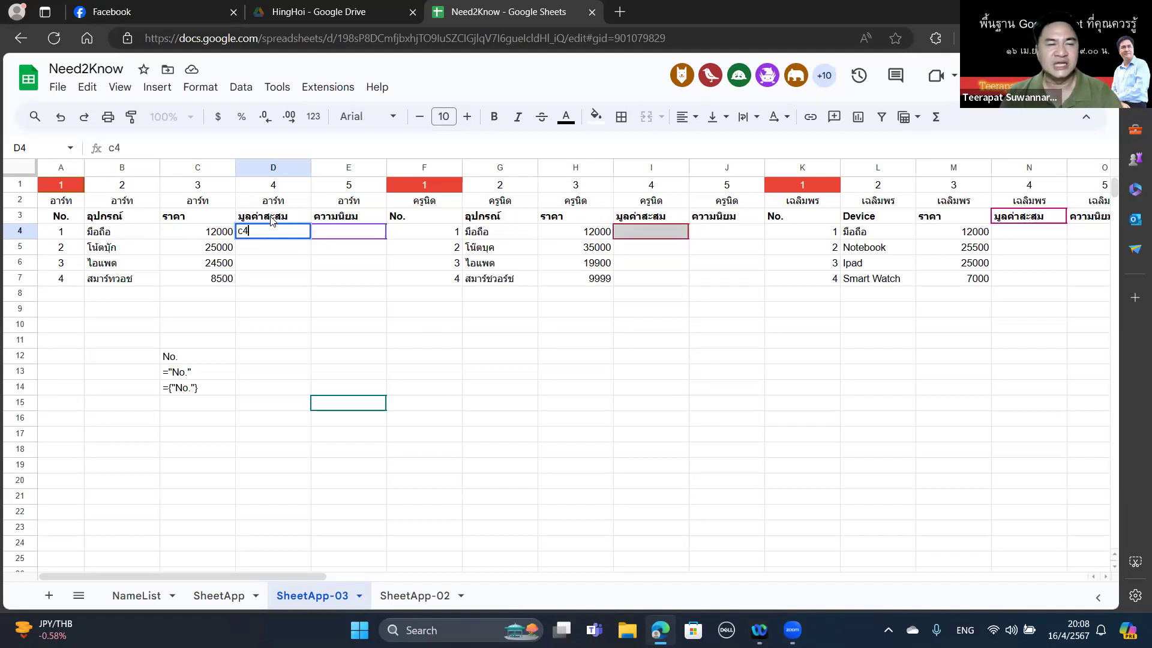
{"action": "key", "text": "Left"}
{"action": "key", "text": "Right"}
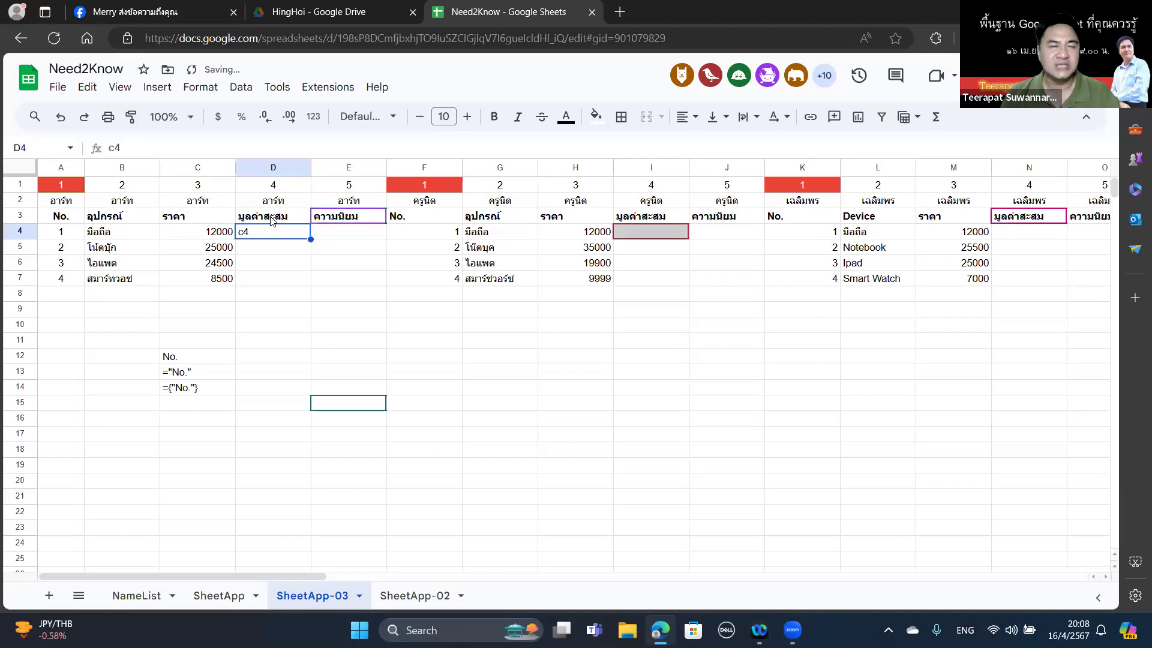
Replace the content of cell D4 with the range text C$4:C4) and commit it.
{"action": "type", "text": "C$4"}
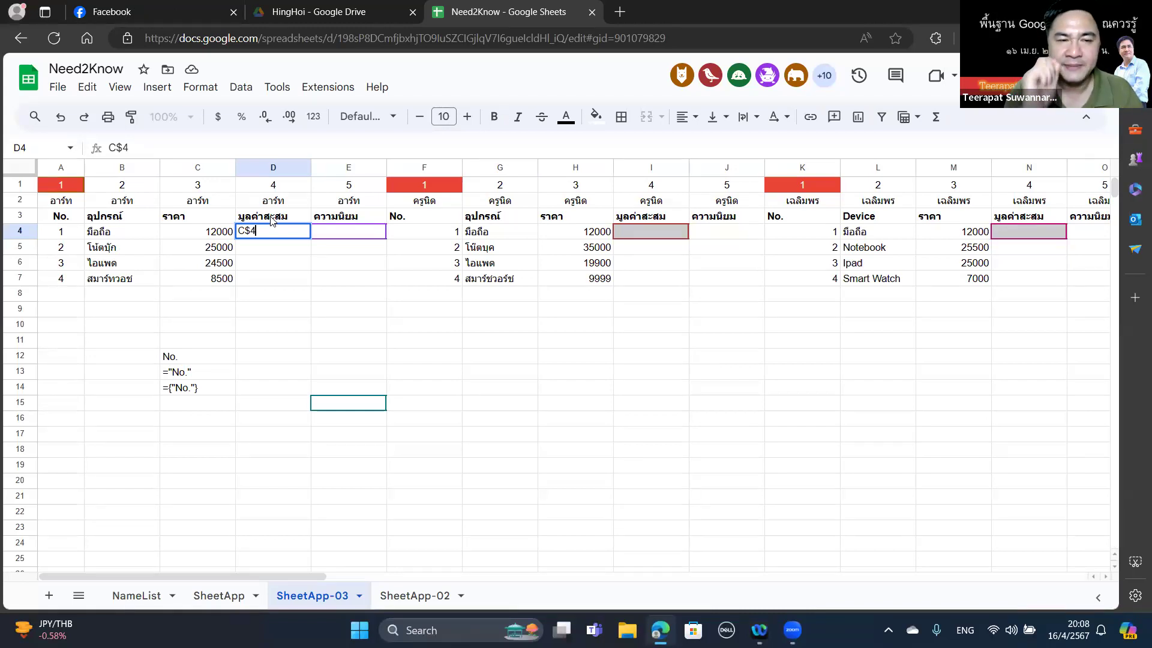
{"action": "type", "text": ":"}
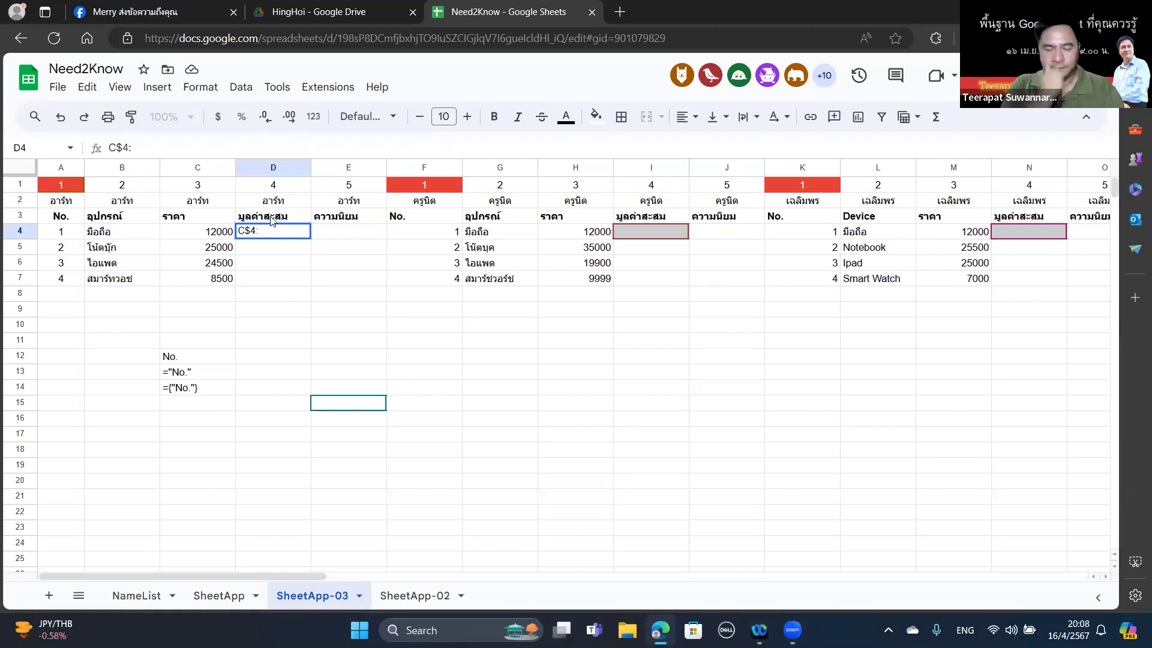
{"action": "type", "text": "C5"}
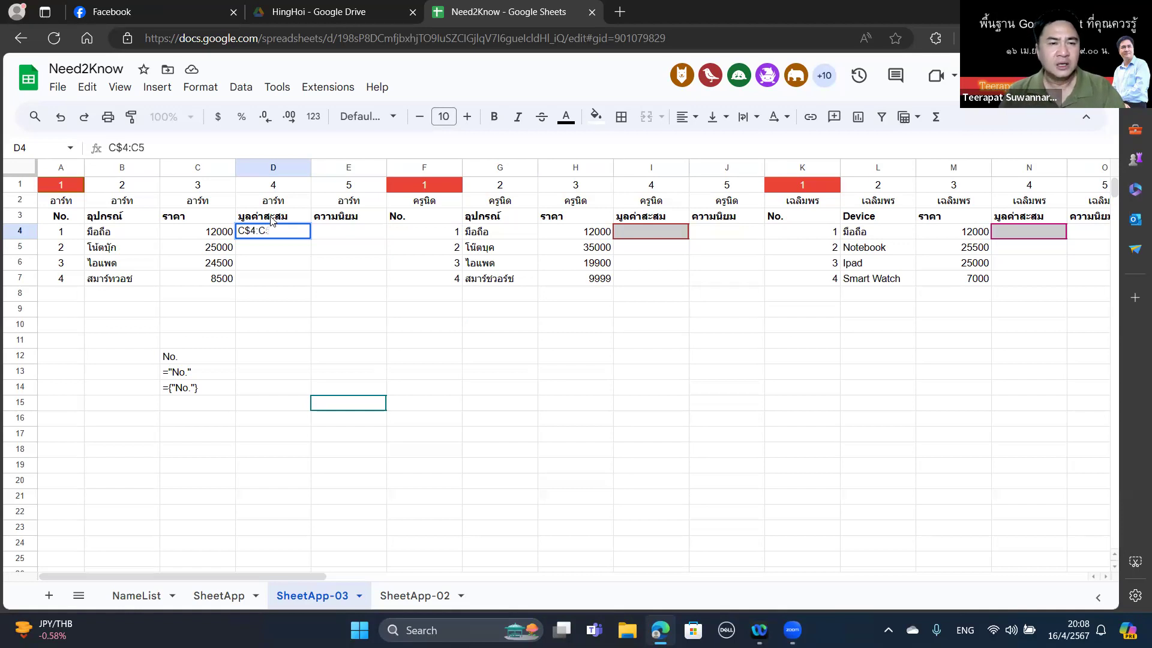
{"action": "key", "text": "BackSpace"}
{"action": "type", "text": "4"}
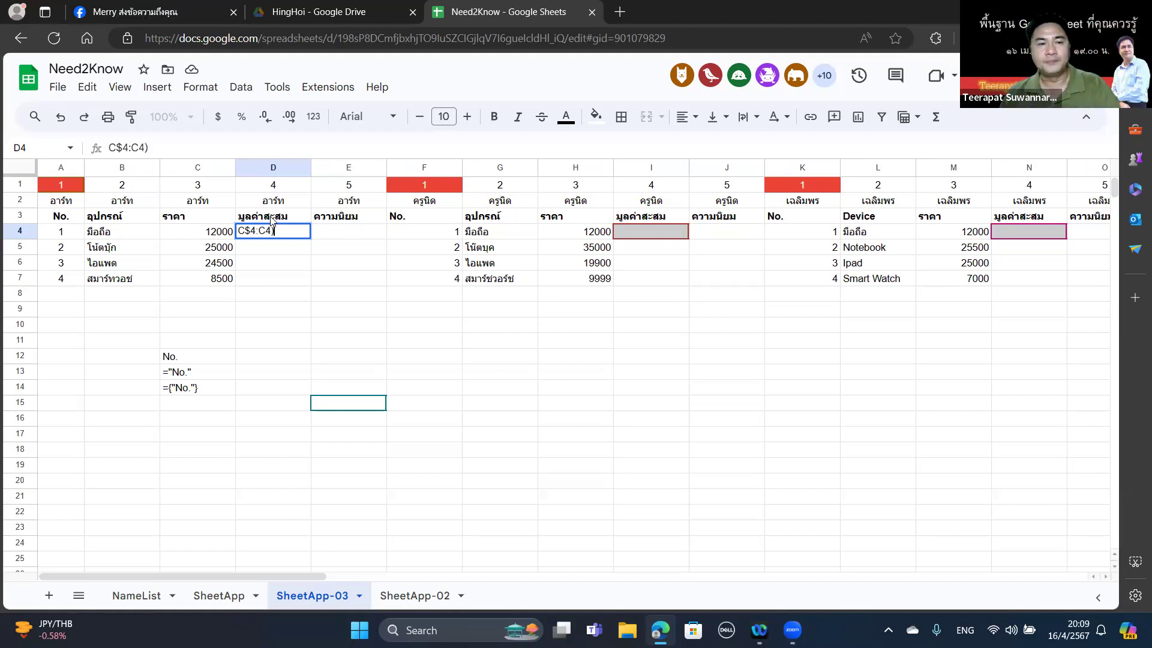
{"action": "type", "text": ")"}
{"action": "key", "text": "ctrl+Return"}
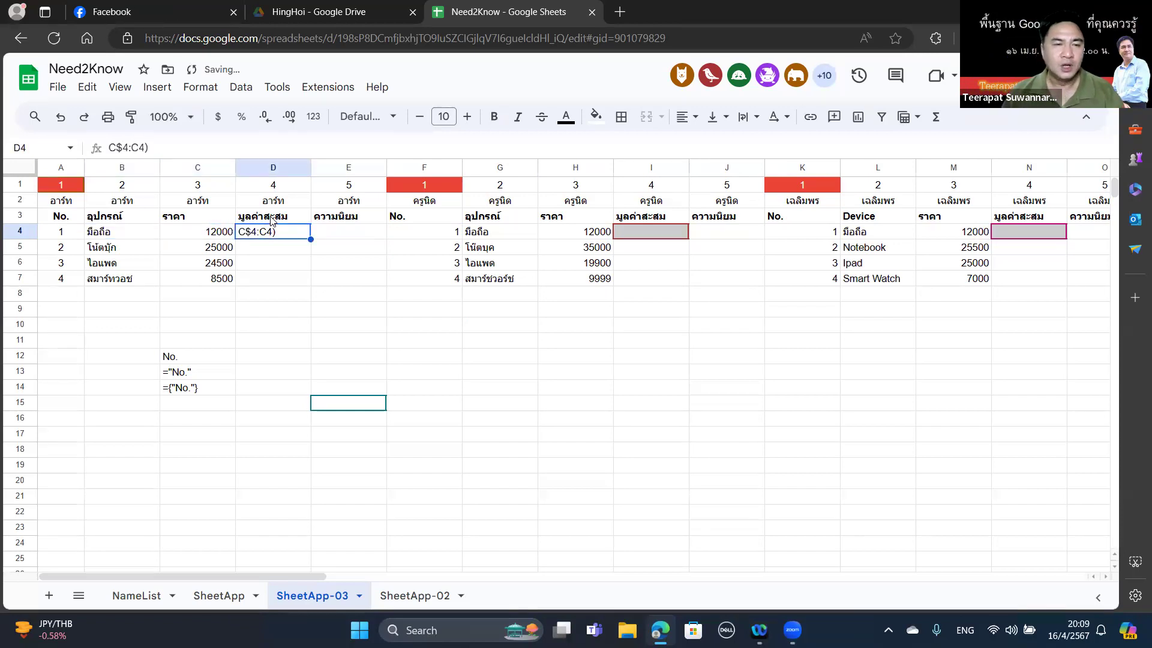
Complete the range text in cell D4 into the running-total formula =sum(C$4:C4) and commit it.
{"action": "double_click", "coordinate": [240, 230]}
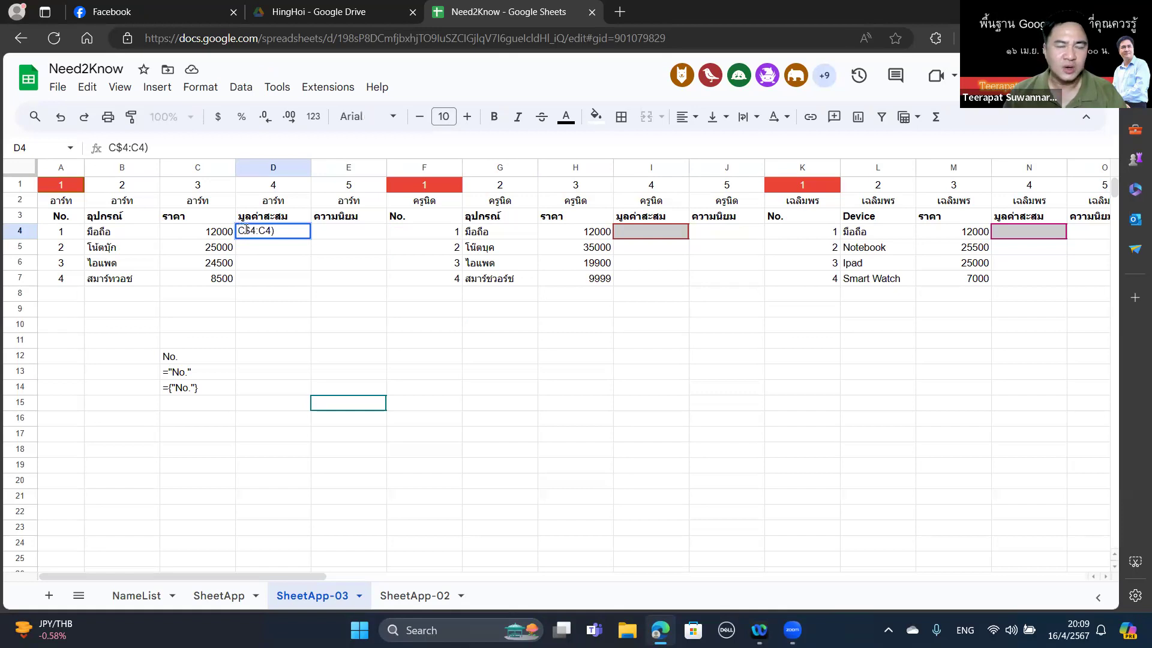
{"action": "type", "text": "("}
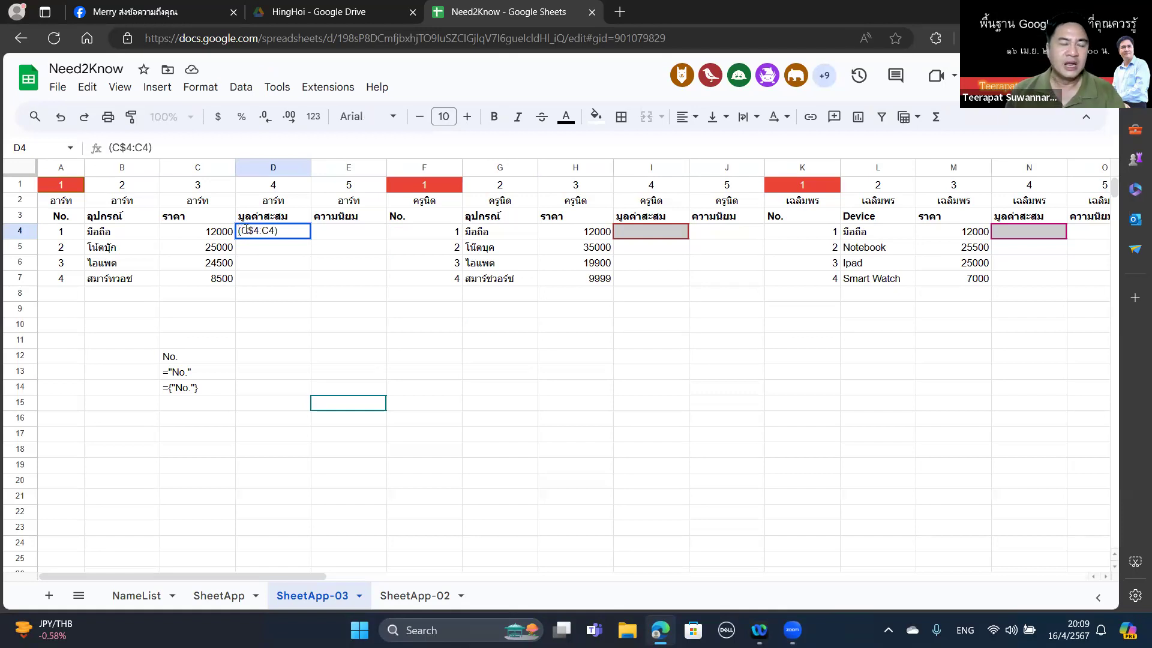
{"action": "type", "text": "sum"}
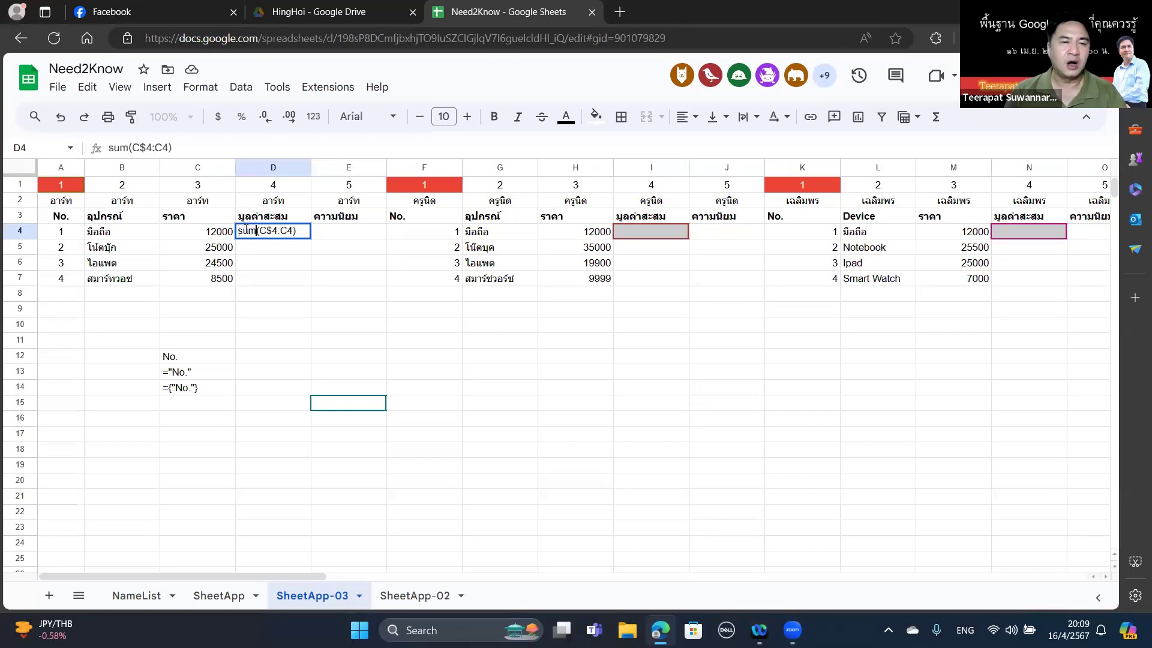
{"action": "key", "text": "Left"}
{"action": "key", "text": "Left"}
{"action": "key", "text": "Left"}
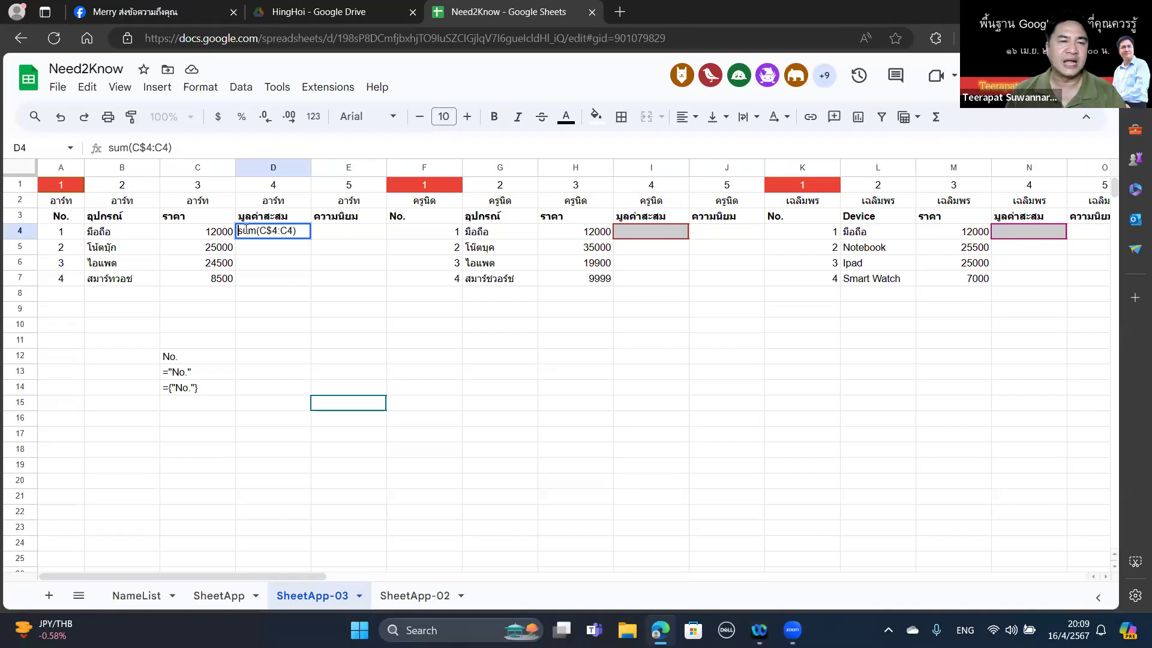
{"action": "type", "text": "="}
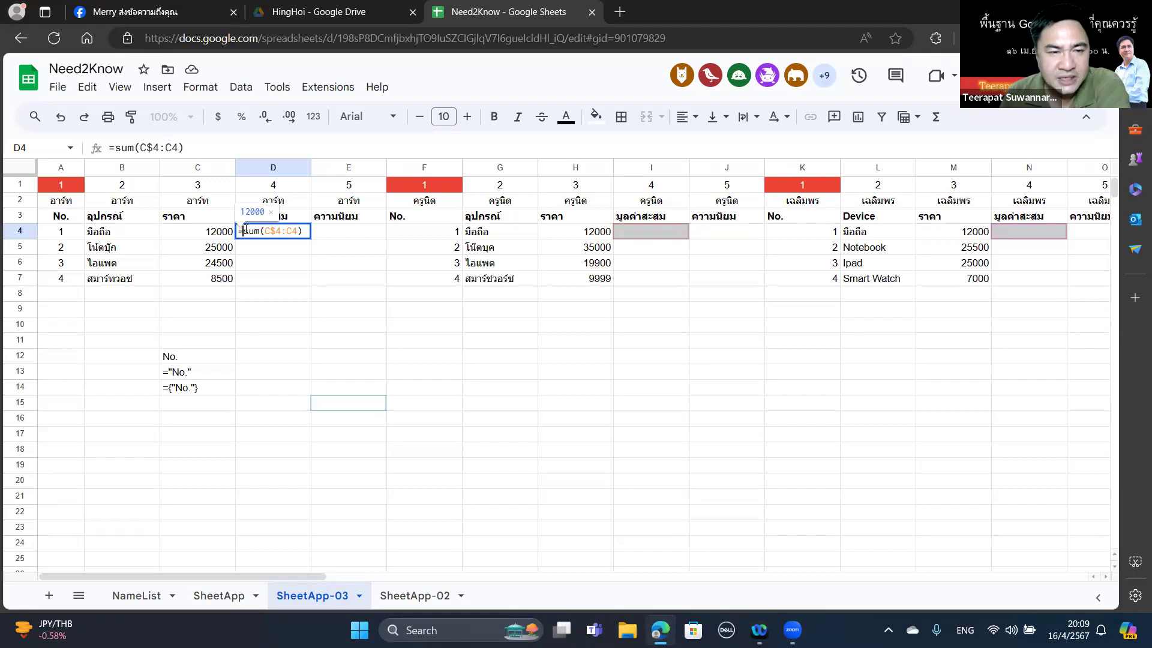
{"action": "key", "text": "Return"}
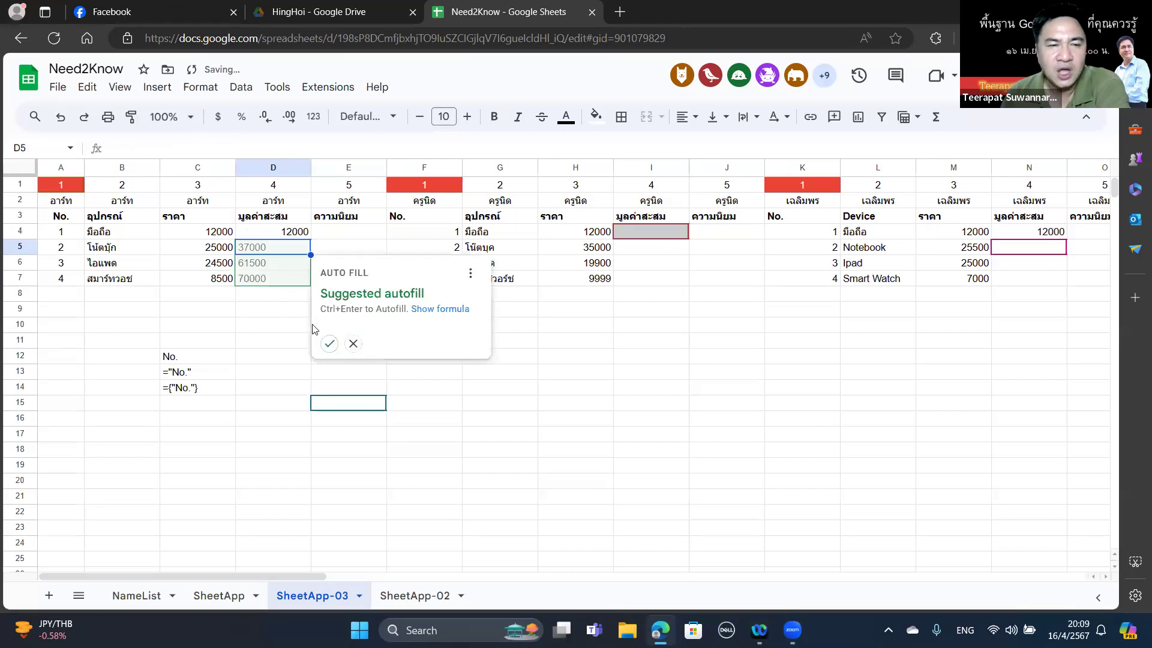
Accept the suggested autofill of the running-total formula in D5:D7 and check the formulas in D6 and D7.
{"action": "left_click", "coordinate": [330, 343]}
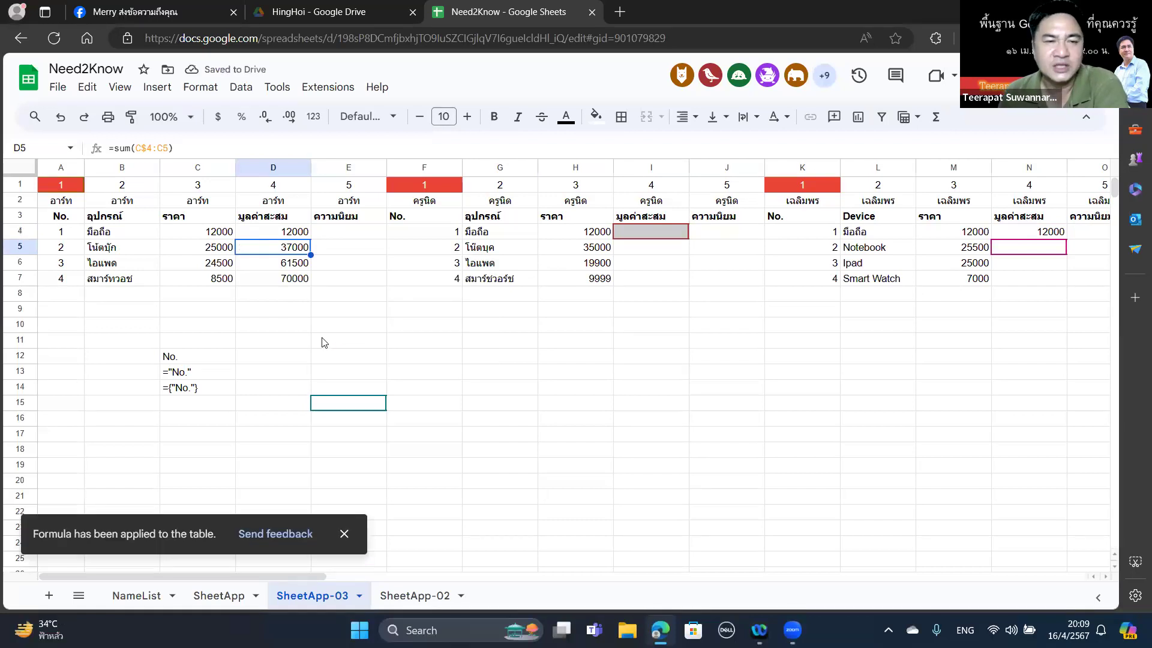
{"action": "left_click", "coordinate": [282, 268]}
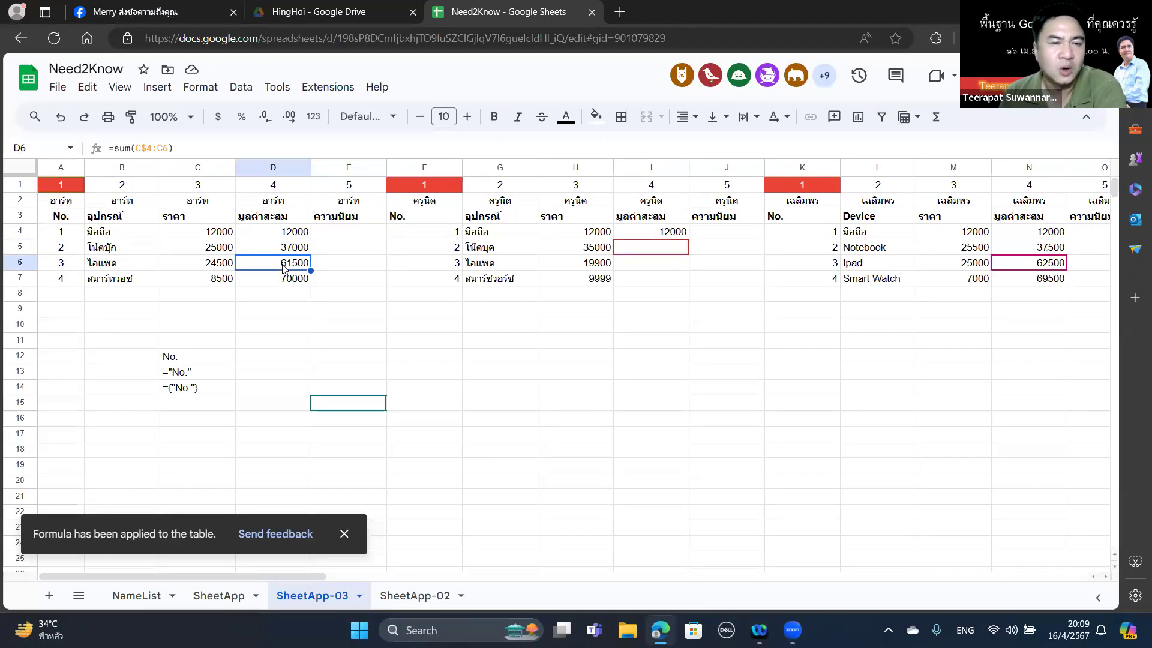
{"action": "left_click", "coordinate": [285, 280]}
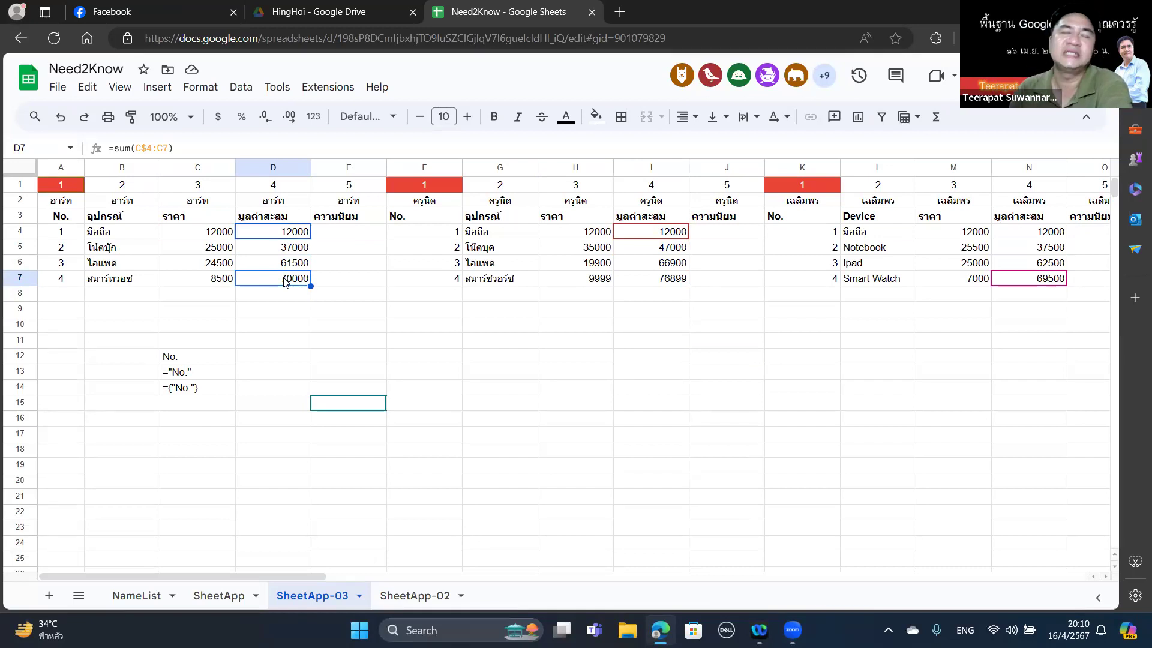
Fill the มูลค่าสะสม header from D3 across into E3 and select cell E4.
{"action": "left_click", "coordinate": [302, 216]}
{"action": "left_click_drag", "start_coordinate": [310, 223], "coordinate": [348, 223]}
{"action": "left_click", "coordinate": [345, 241]}
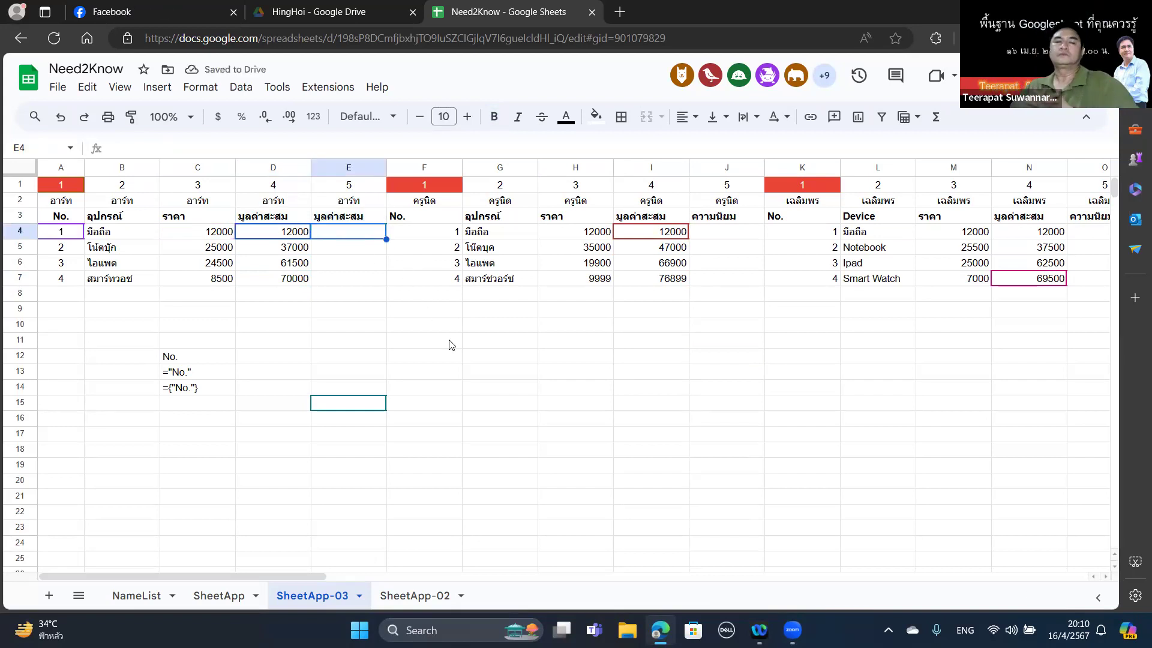
Enter the note title reference in cell D11.
{"action": "left_click", "coordinate": [283, 360]}
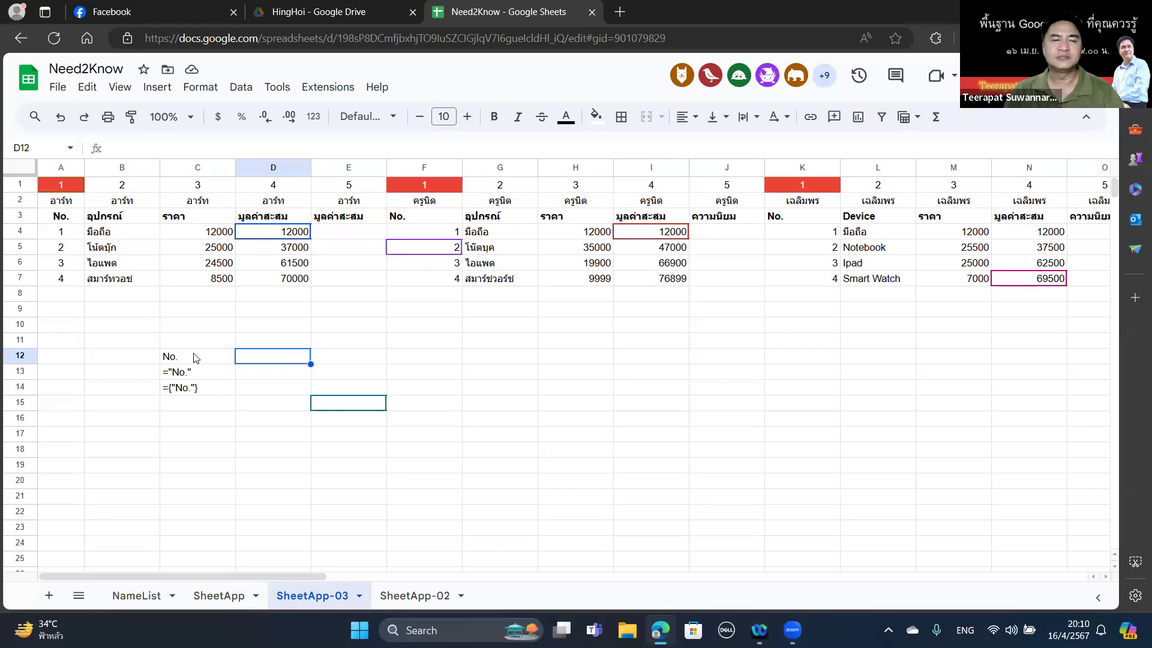
{"action": "left_click", "coordinate": [295, 346]}
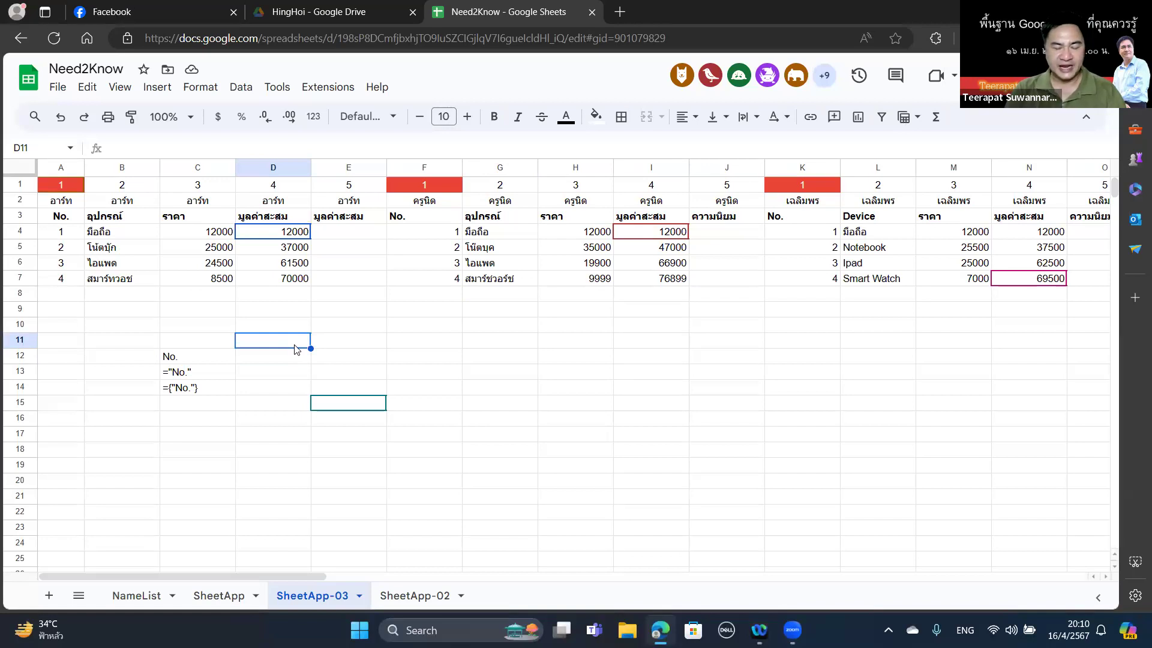
{"action": "type", "text": "red"}
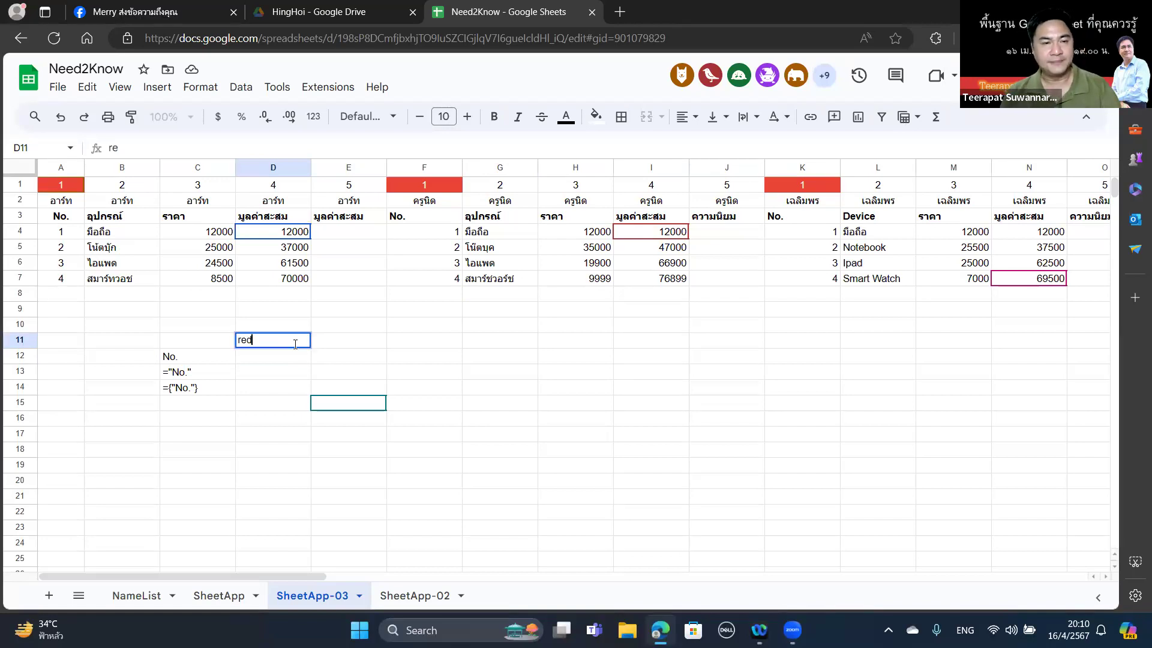
{"action": "type", "text": "e"}
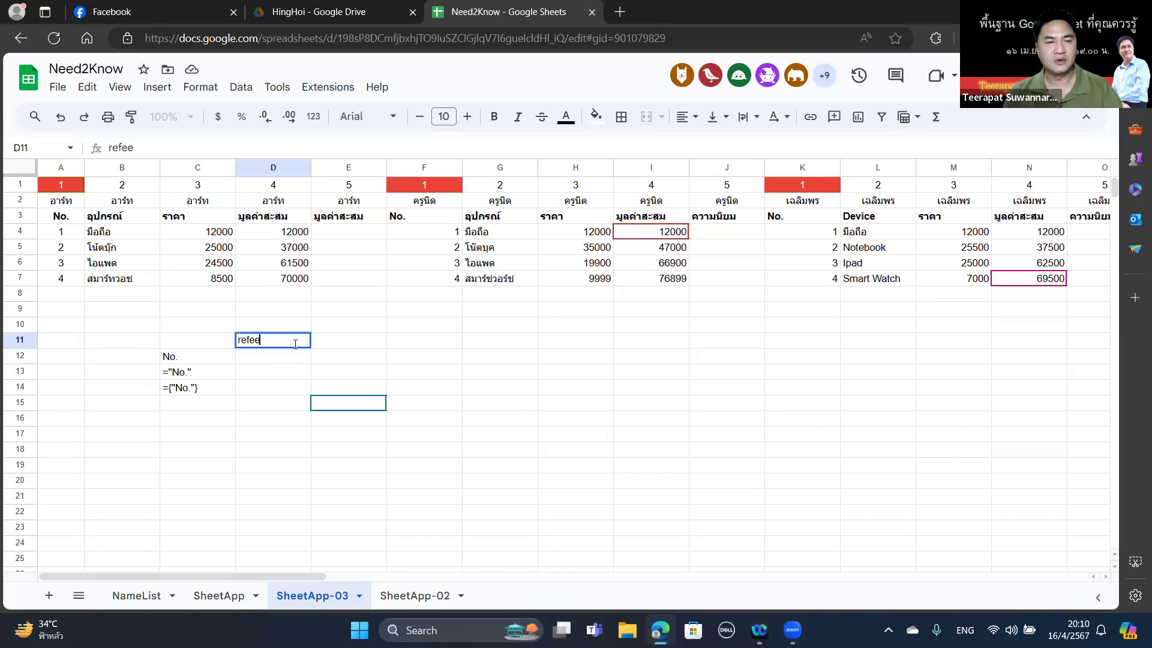
{"action": "key", "text": "BackSpace"}
{"action": "type", "text": "rence"}
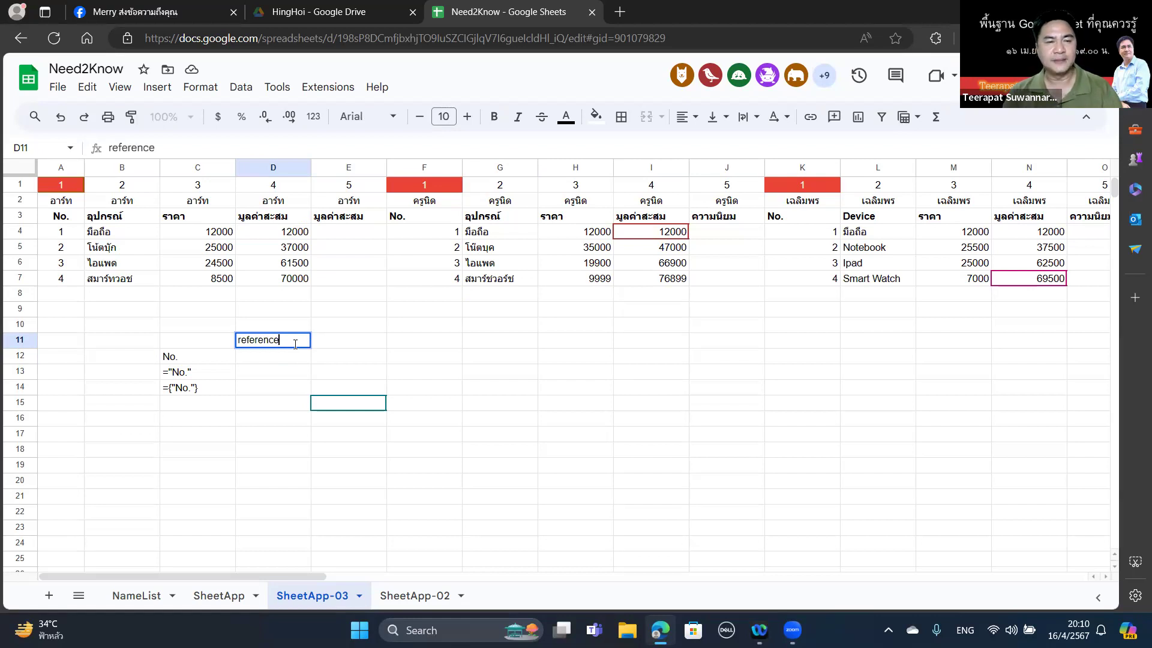
{"action": "key", "text": "Return"}
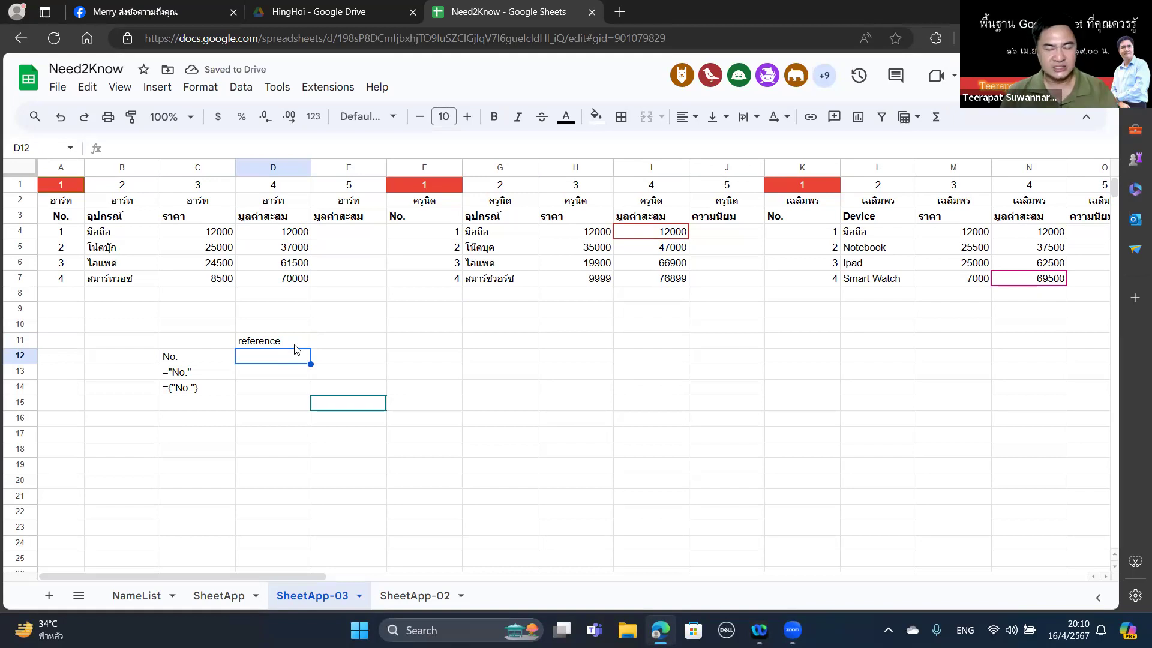
Enter the formula =c4 in cell D12 beneath the reference note.
{"action": "type", "text": "="}
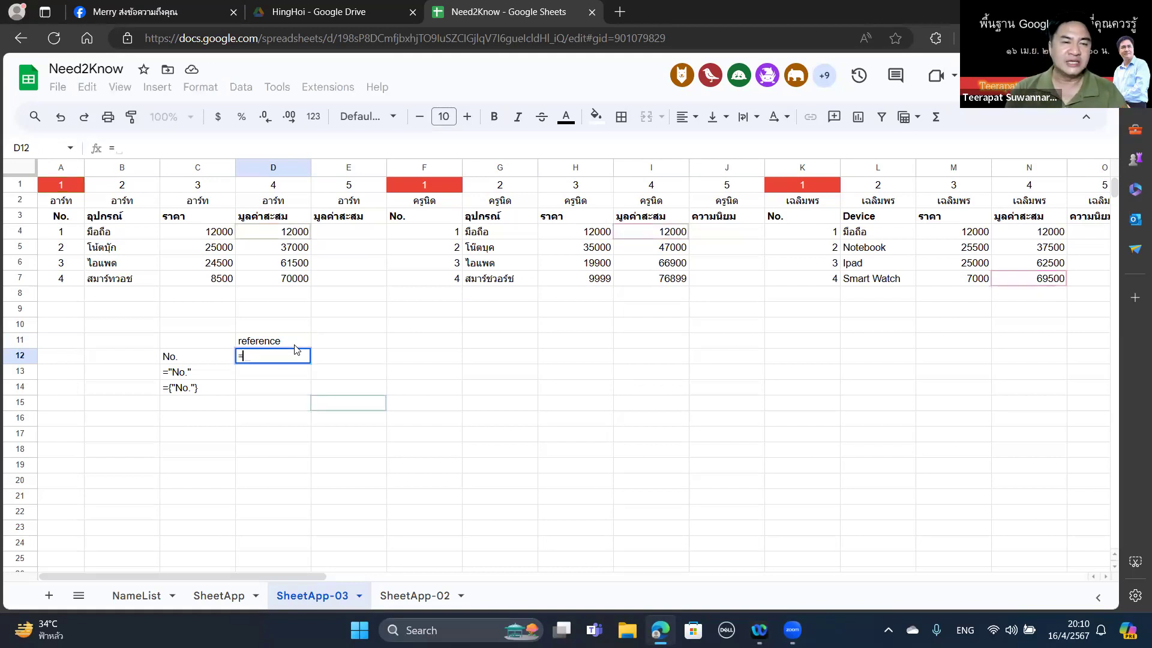
{"action": "type", "text": "C4"}
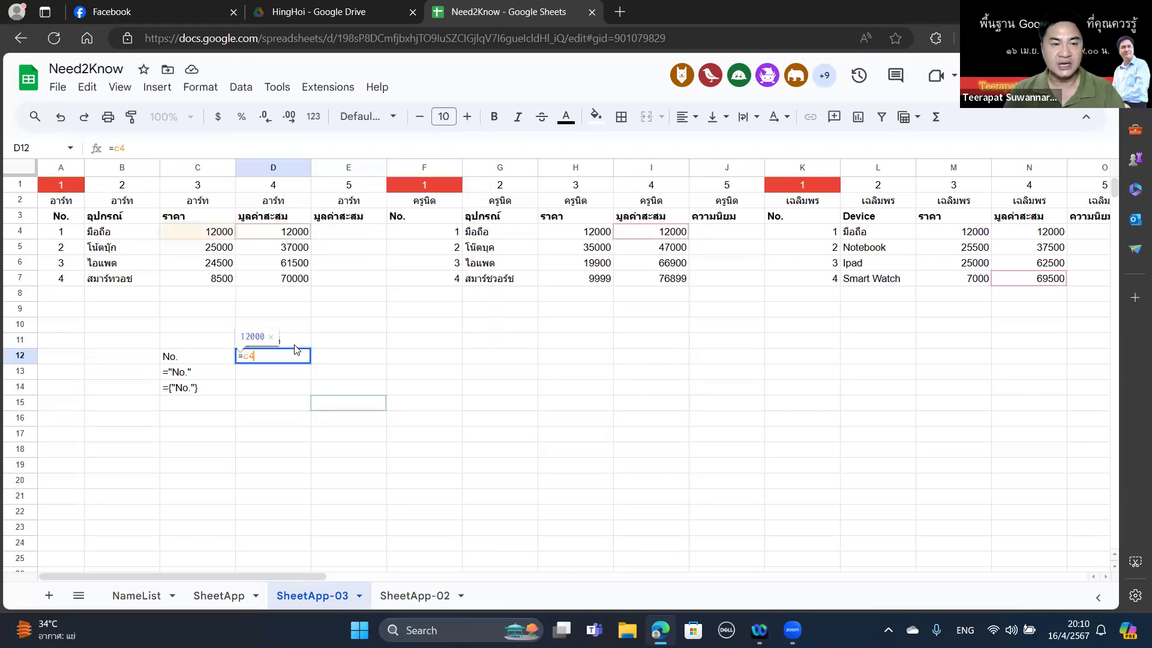
{"action": "key", "text": "Return"}
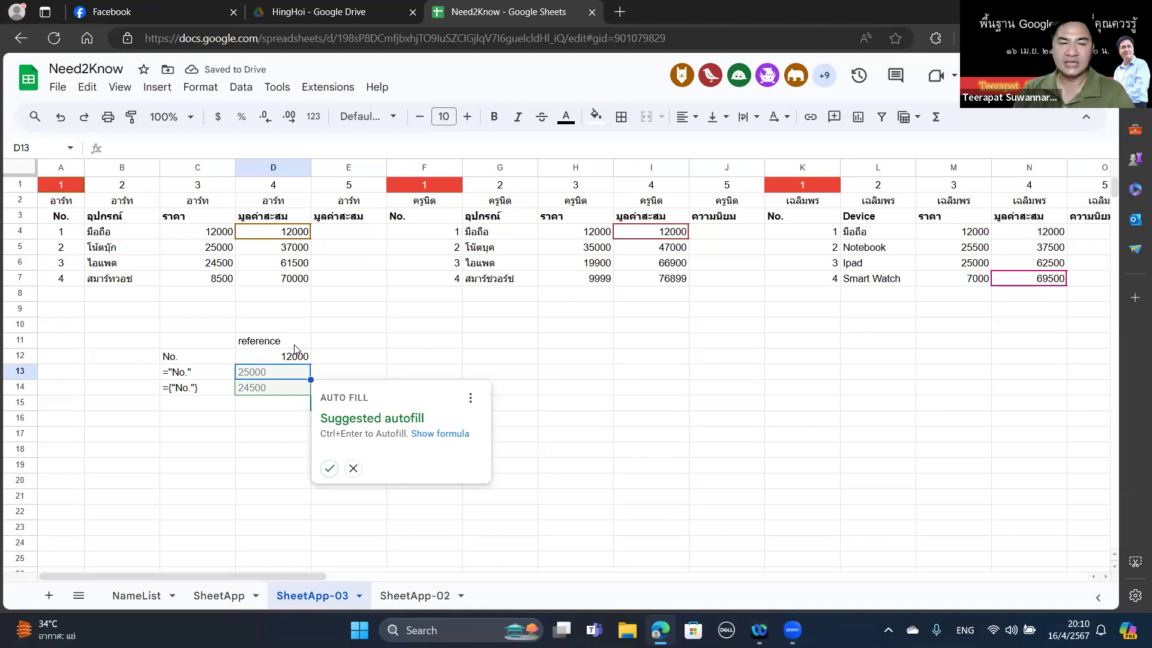
Replace the formula in D12 with the literal text =C4 so the reference itself is shown.
{"action": "left_click", "coordinate": [295, 350]}
{"action": "type", "text": "'"}
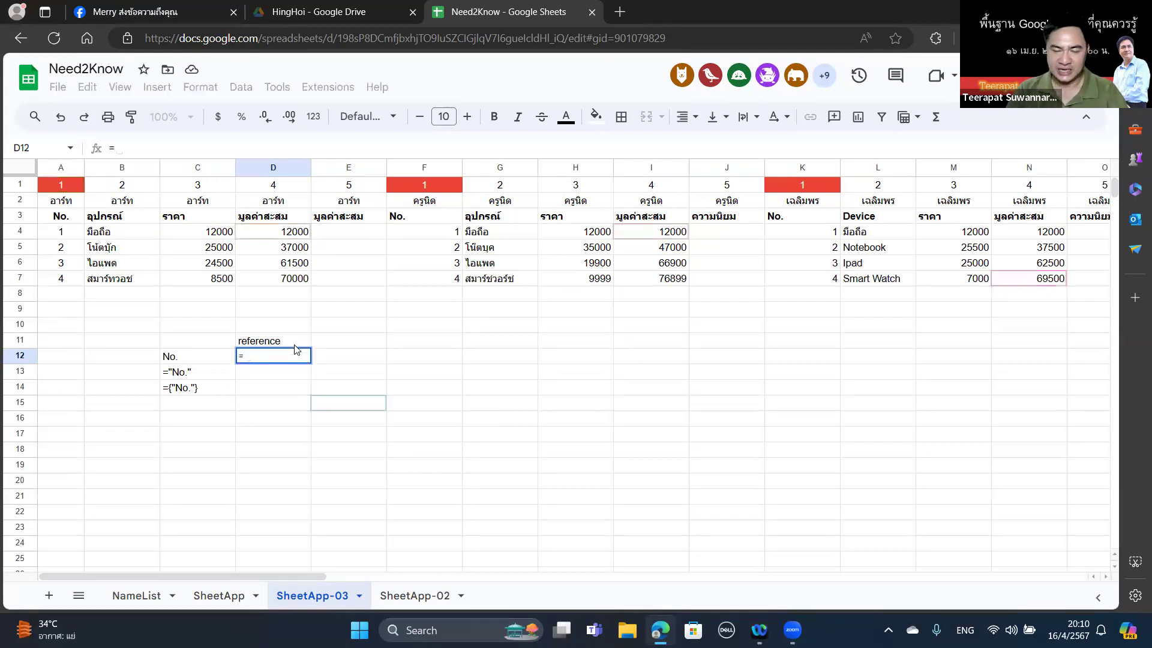
{"action": "type", "text": "=C"}
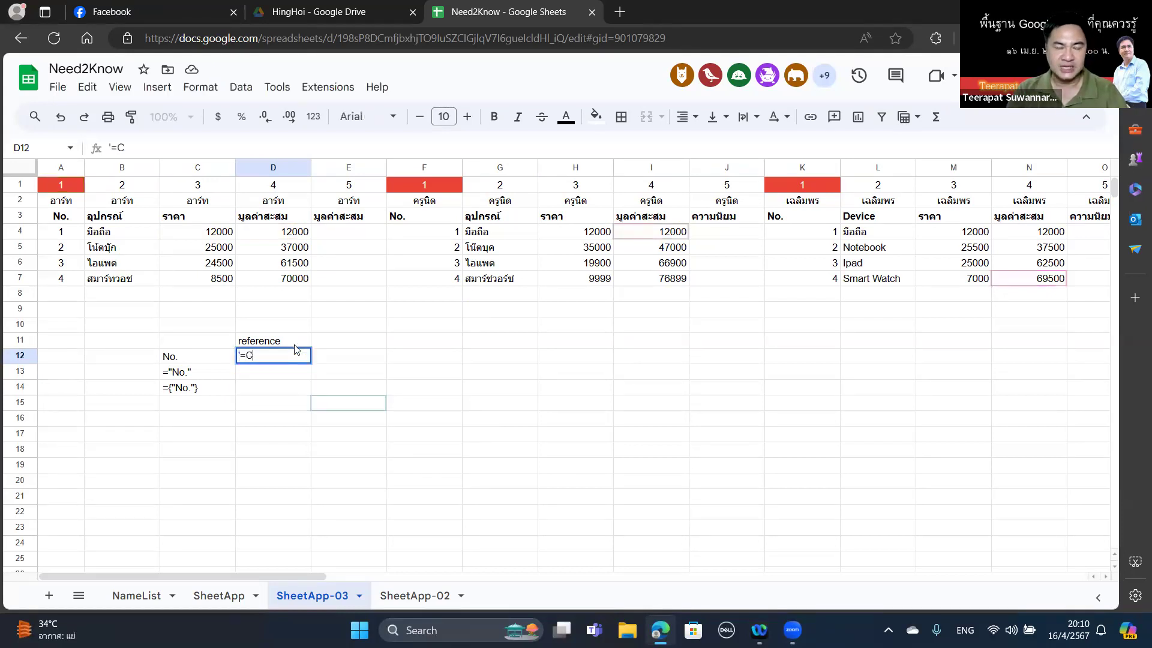
{"action": "type", "text": "4"}
{"action": "key", "text": "Return"}
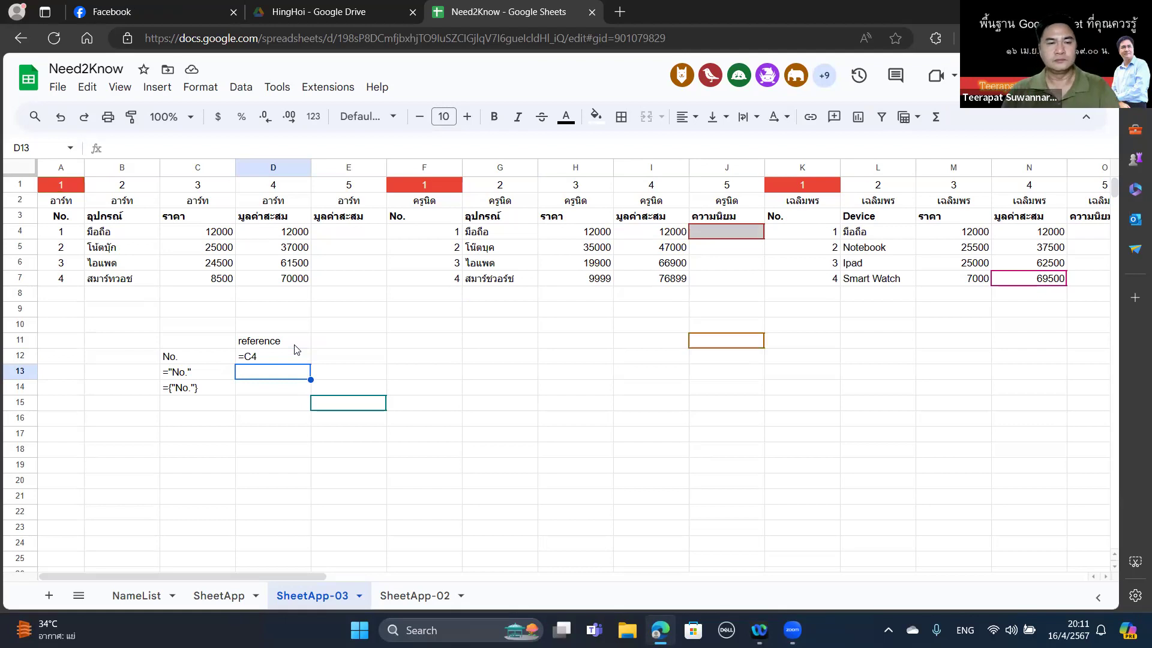
Extend the note title in D11 to reference cell and add the title ref. range in E11.
{"action": "key", "text": "Up"}
{"action": "key", "text": "Up"}
{"action": "double_click", "coordinate": [295, 342]}
{"action": "type", "text": "cell"}
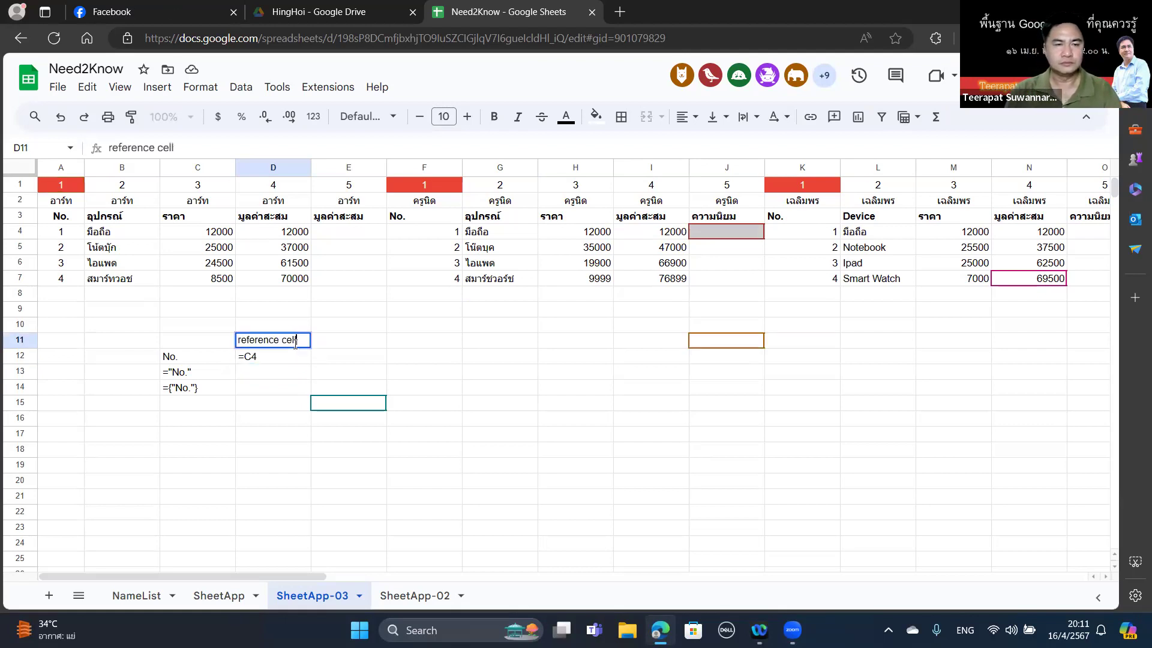
{"action": "key", "text": "Tab"}
{"action": "type", "text": "ref. "}
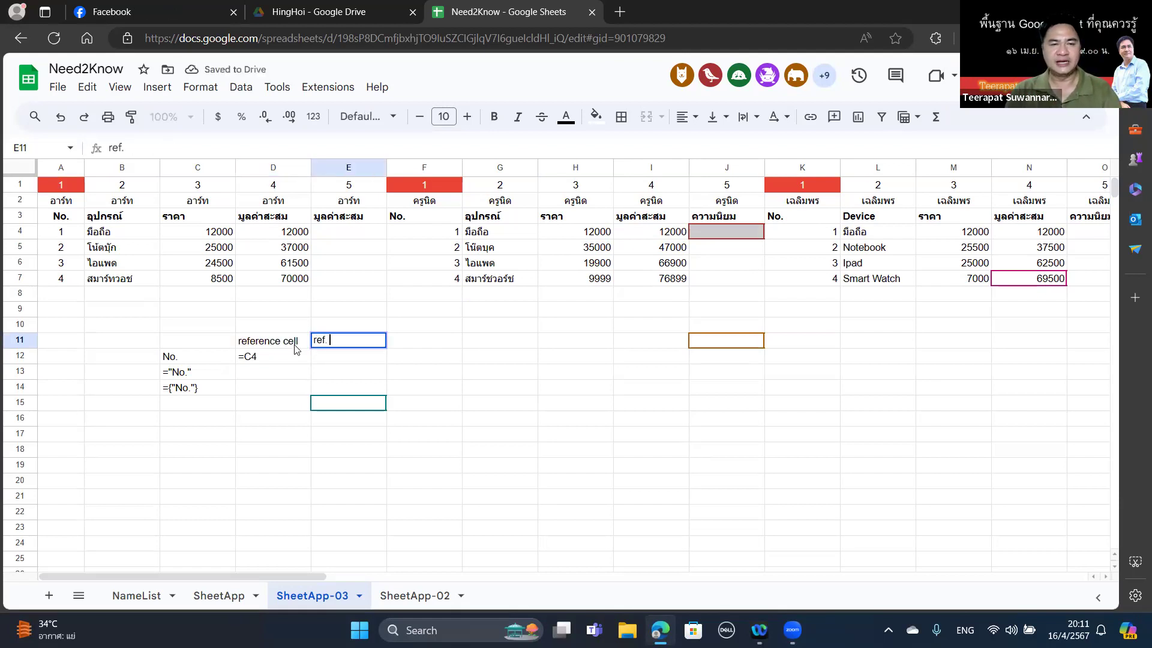
{"action": "type", "text": "range"}
{"action": "key", "text": "Return"}
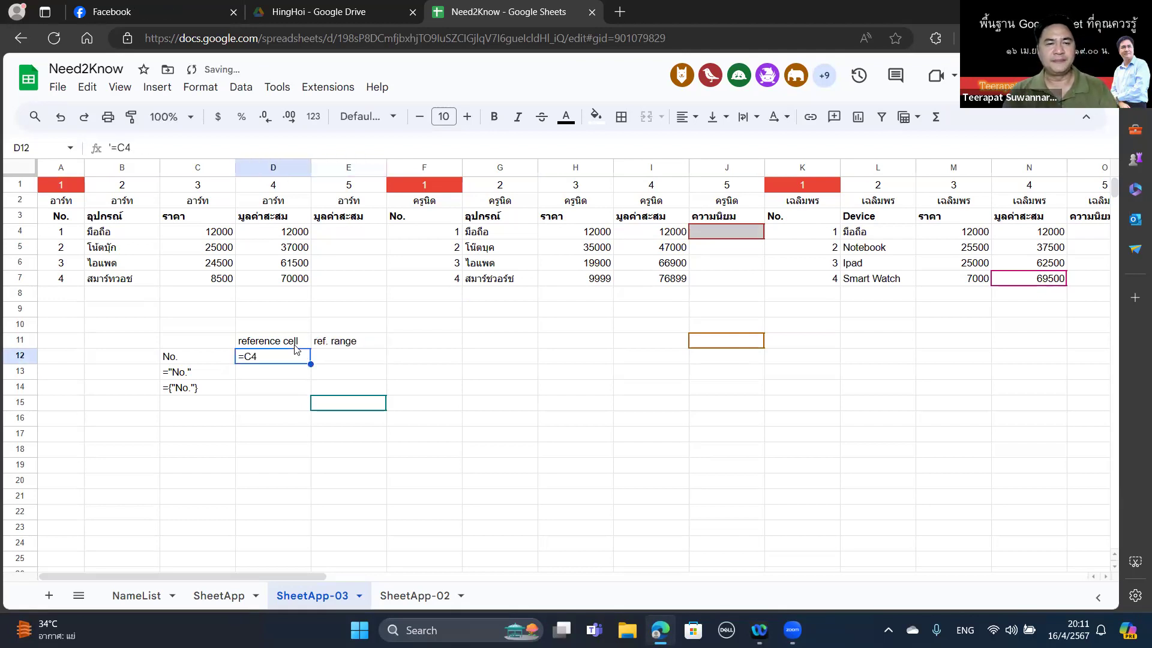
Enter the range formula =C$4:C4 in E12 beneath the ref. range title and check it.
{"action": "key", "text": "Right"}
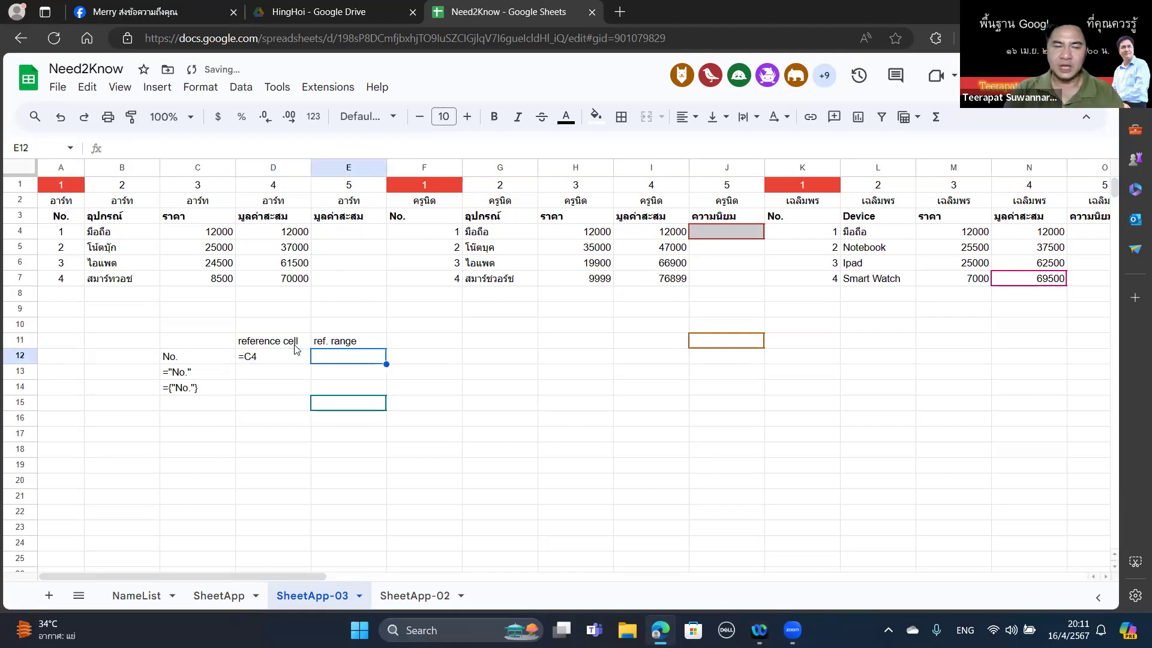
{"action": "type", "text": "=C"}
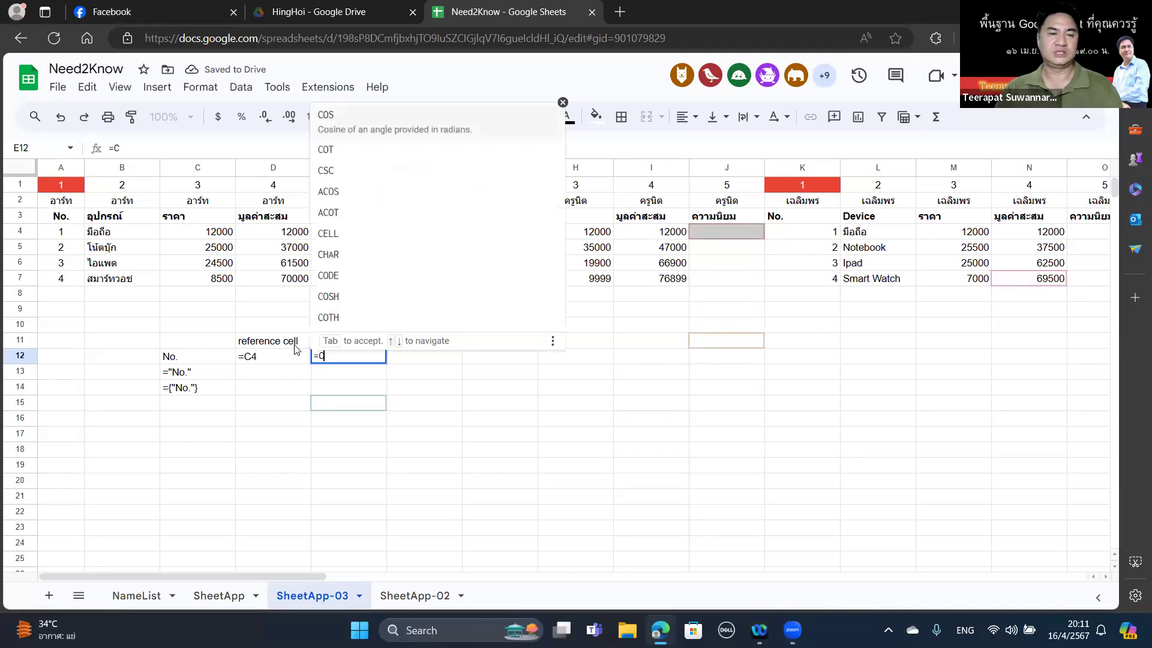
{"action": "type", "text": "4"}
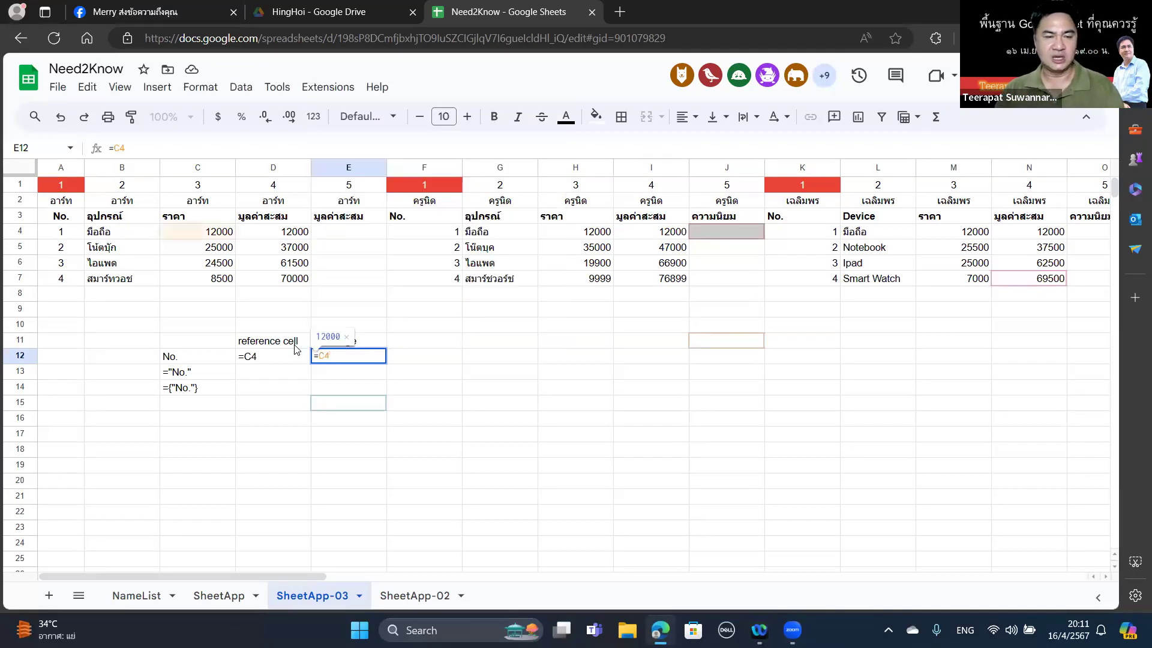
{"action": "key", "text": "BackSpace"}
{"action": "type", "text": "$"}
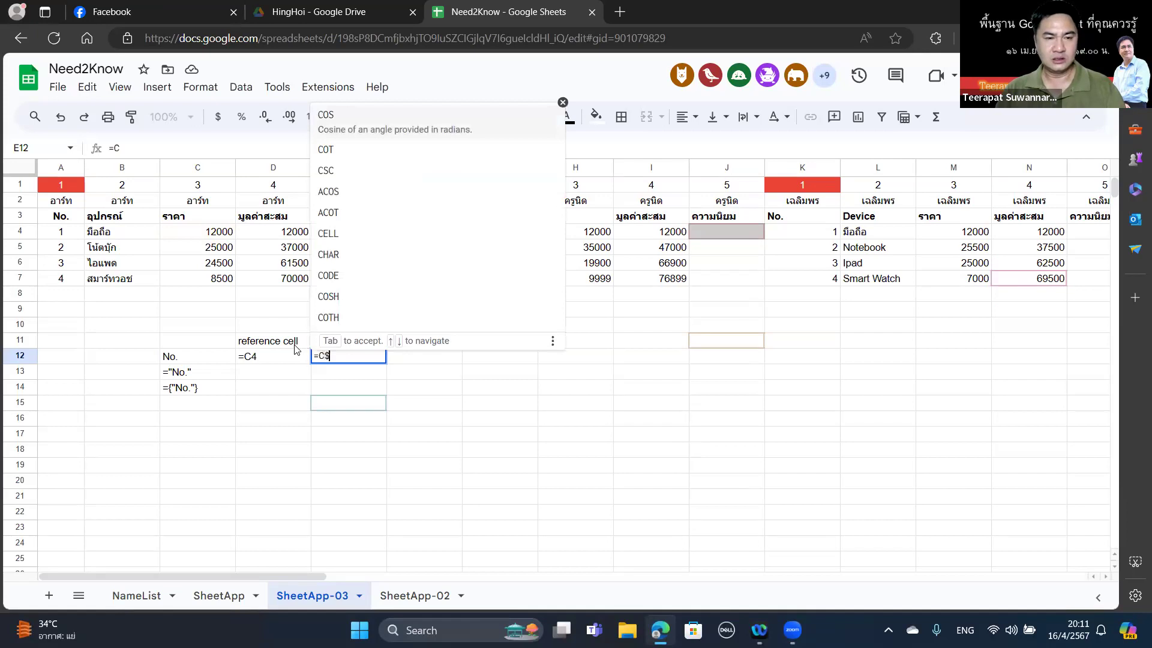
{"action": "type", "text": "4:"}
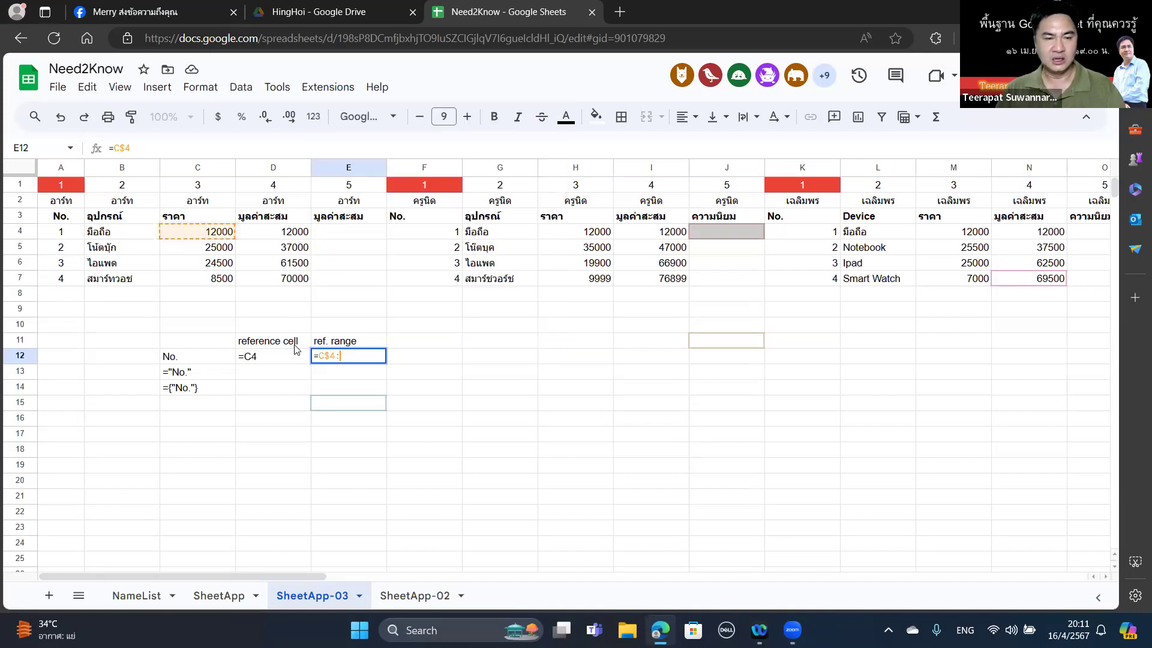
{"action": "type", "text": "c4"}
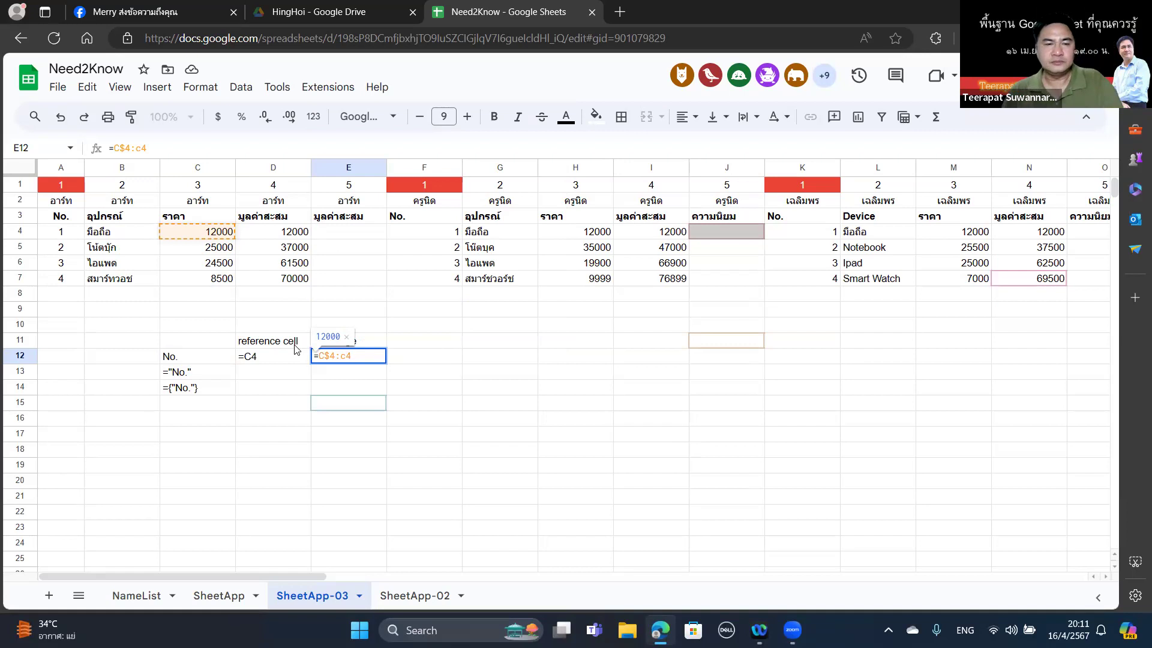
{"action": "key", "text": "Return"}
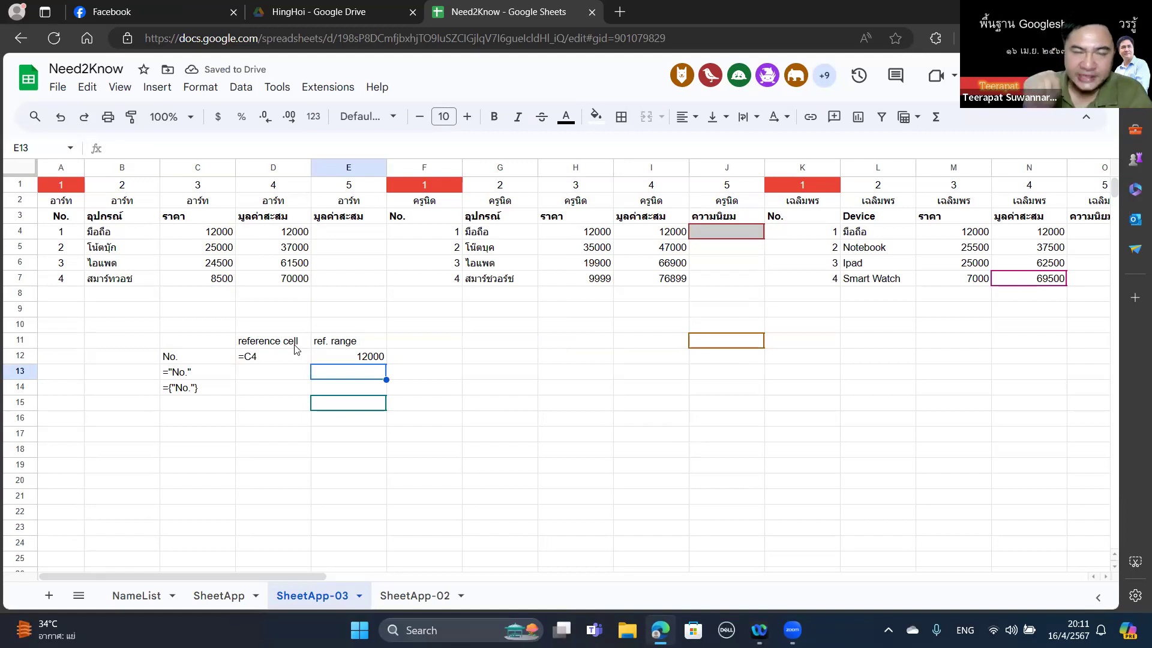
{"action": "key", "text": "Up"}
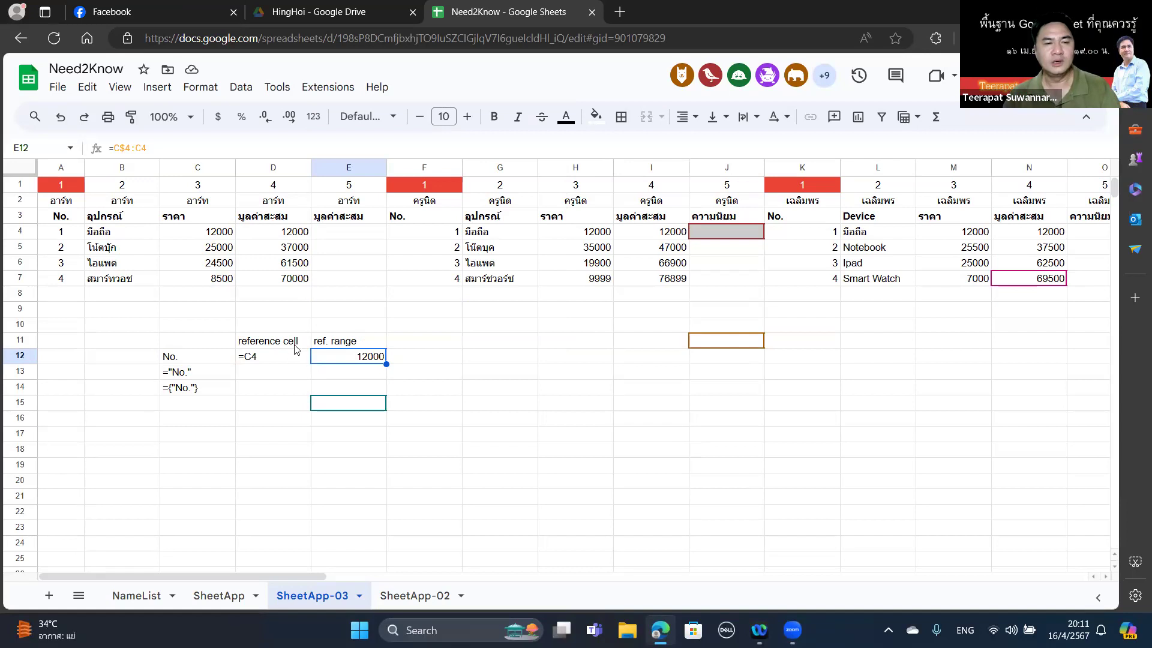
Enter the literal text =C5 in D13 beneath the =C4 note.
{"action": "left_click", "coordinate": [286, 371]}
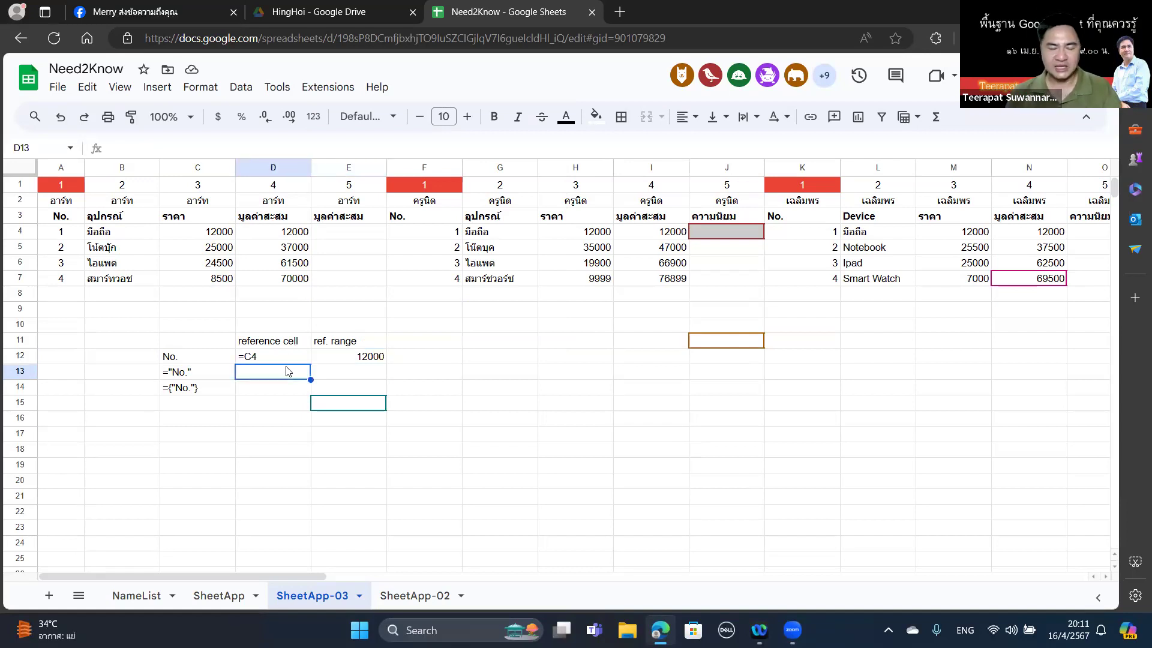
{"action": "type", "text": "'=C4"}
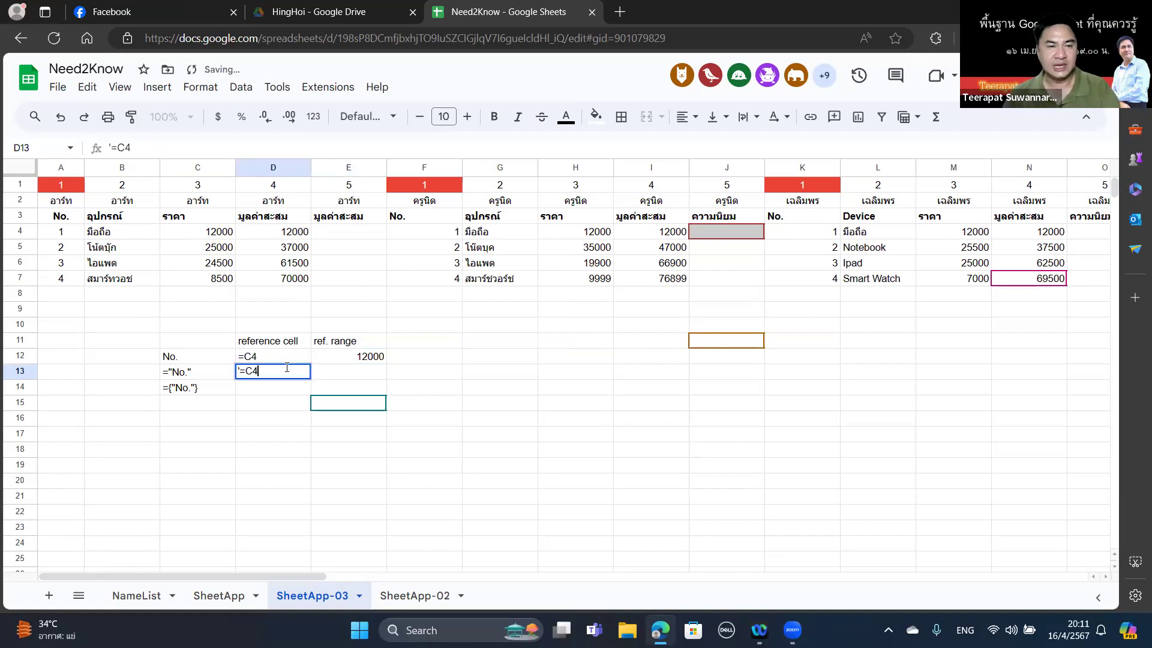
{"action": "key", "text": "BackSpace"}
{"action": "type", "text": "5"}
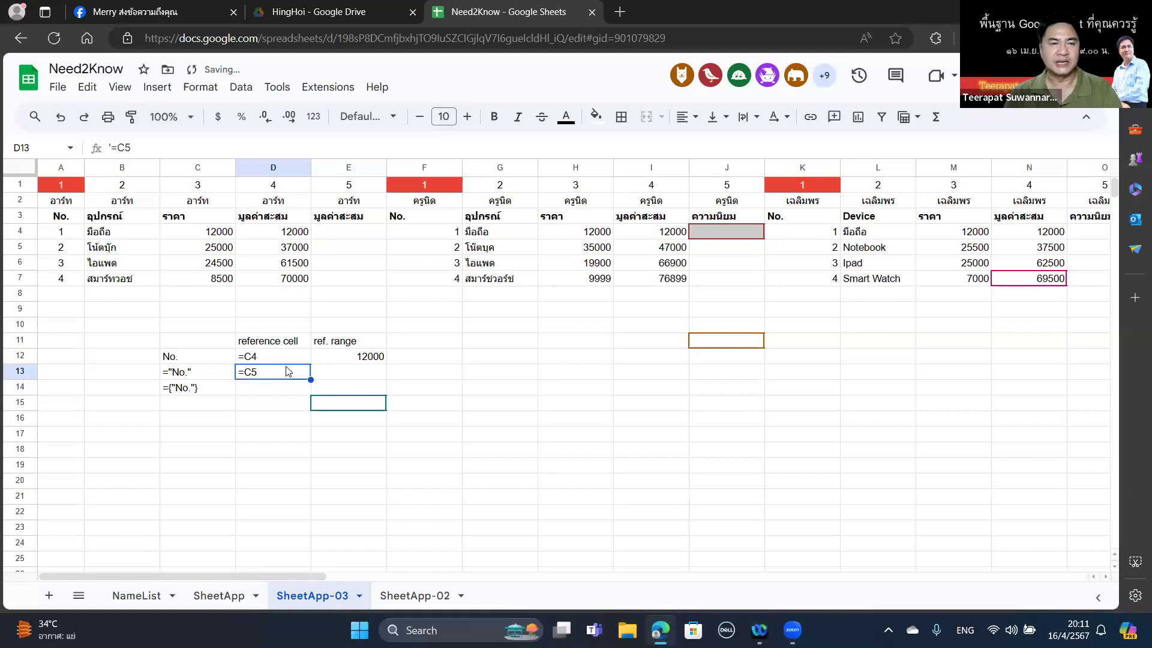
{"action": "key", "text": "Tab"}
Fill the range formula from E12 down into E13 and inspect the cells its range covers.
{"action": "key", "text": "ctrl+d"}
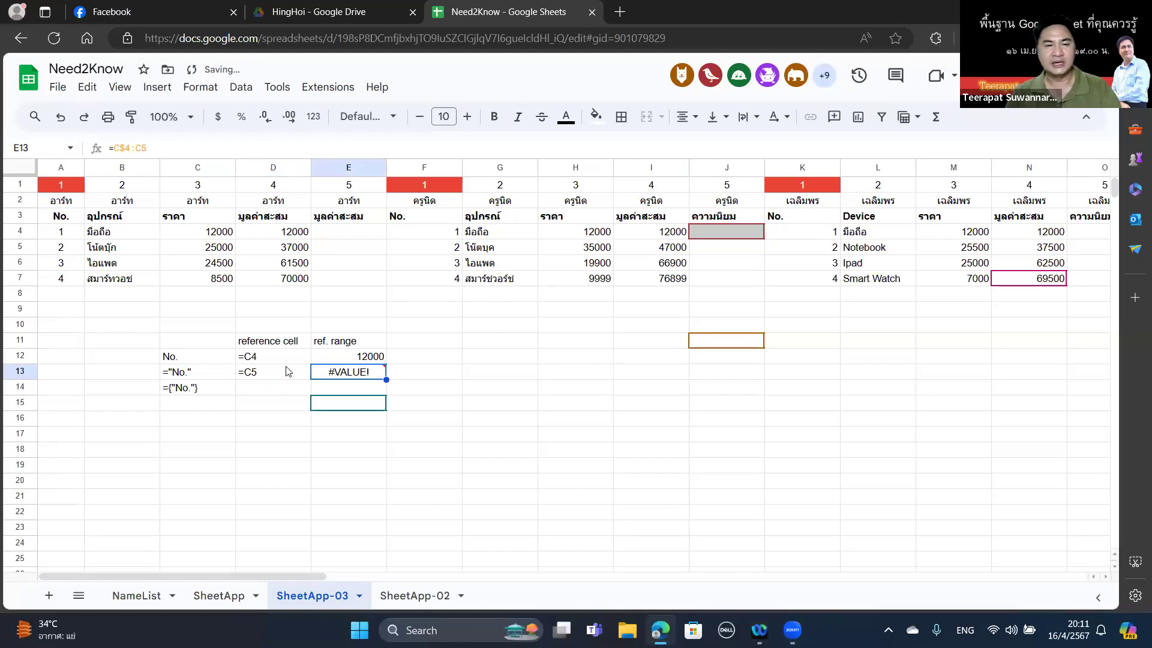
{"action": "left_click", "coordinate": [338, 358]}
{"action": "left_click", "coordinate": [351, 370]}
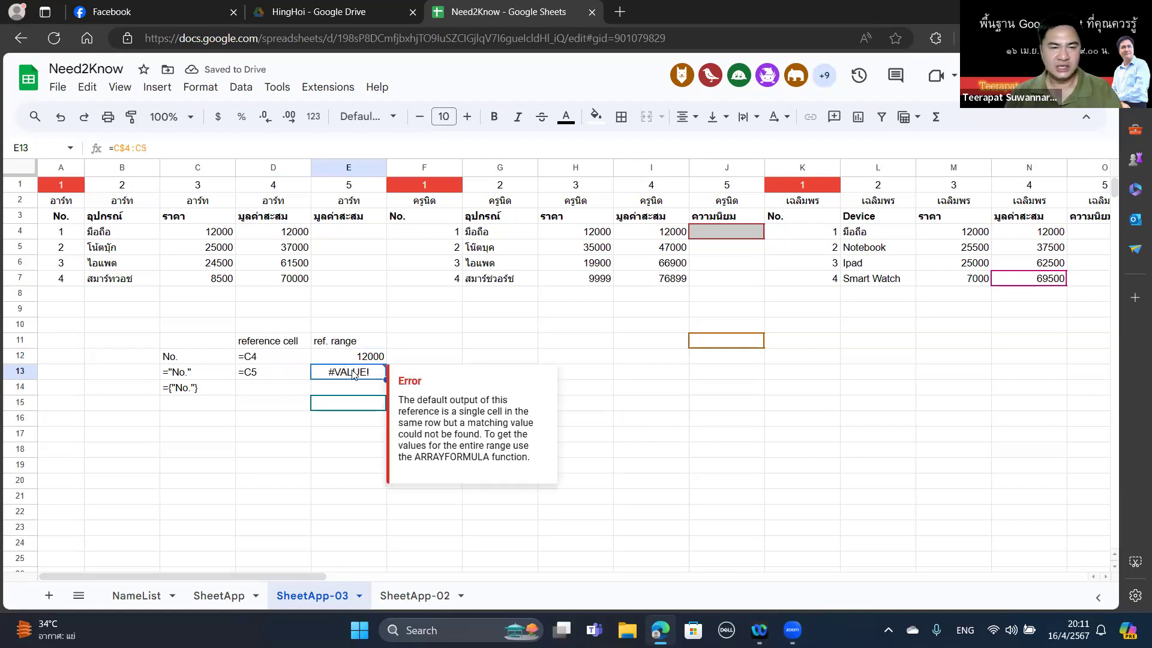
{"action": "double_click", "coordinate": [353, 373]}
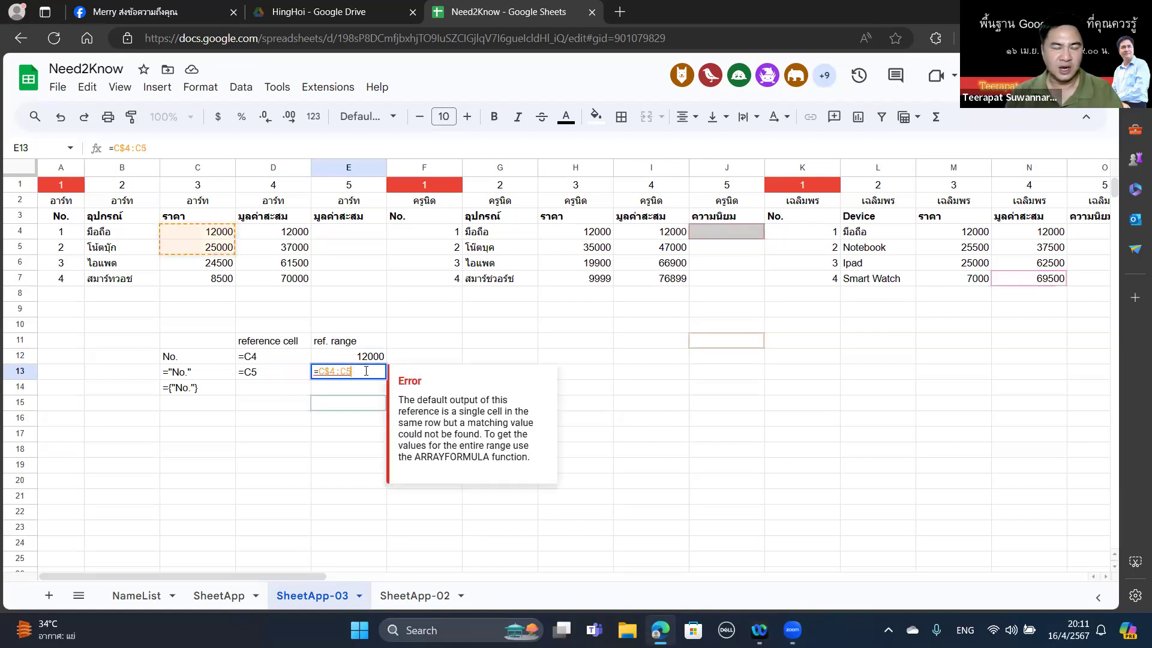
{"action": "key", "text": "Return"}
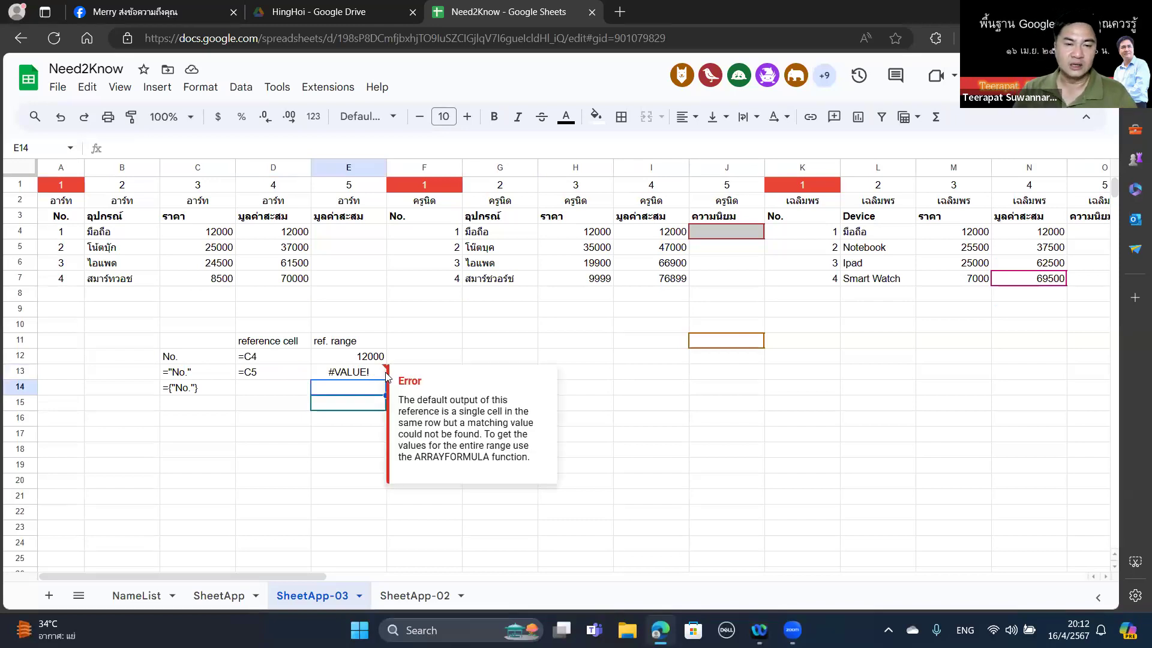
Wrap the range in E12 in curly braces so the formula reads ={C$4:C4}.
{"action": "left_click", "coordinate": [373, 359]}
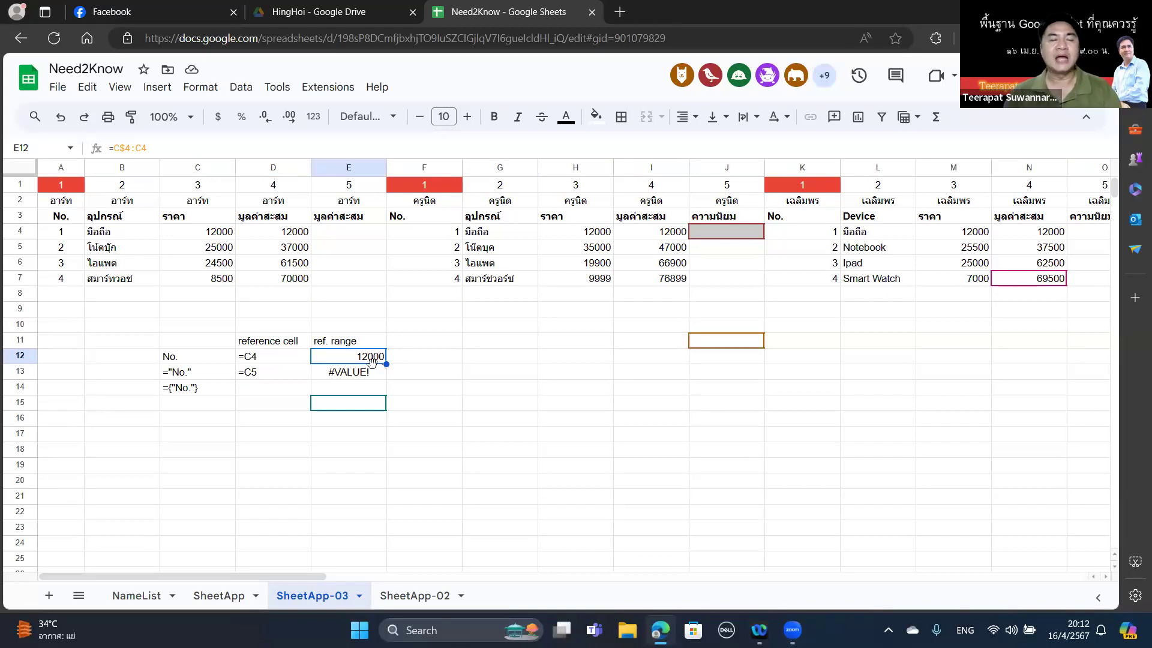
{"action": "double_click", "coordinate": [371, 358]}
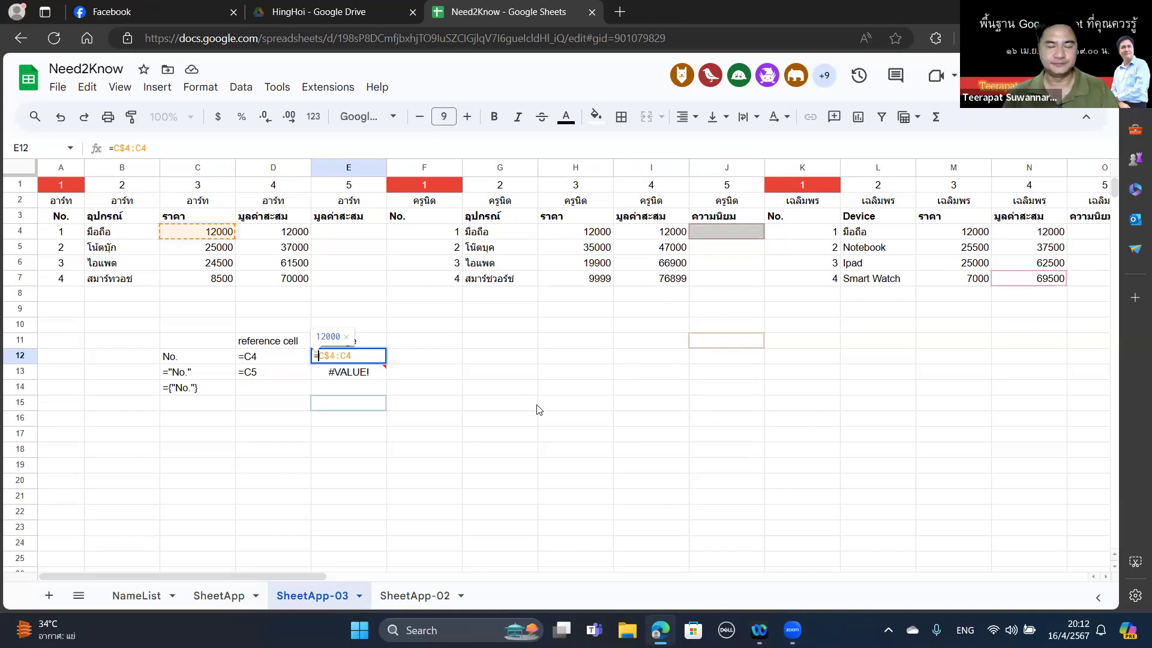
{"action": "type", "text": "{"}
{"action": "key", "text": "Right"}
{"action": "key", "text": "Right"}
{"action": "key", "text": "Right"}
{"action": "key", "text": "Right"}
{"action": "key", "text": "Right"}
{"action": "key", "text": "Right"}
{"action": "type", "text": "}"}
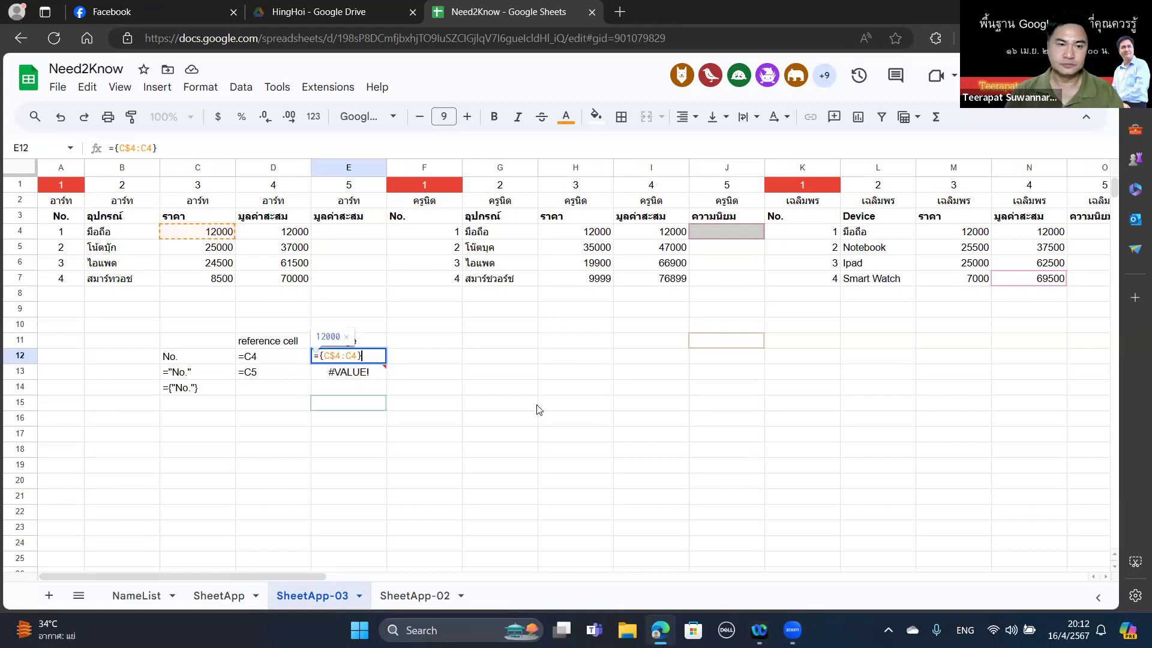
{"action": "key", "text": "Return"}
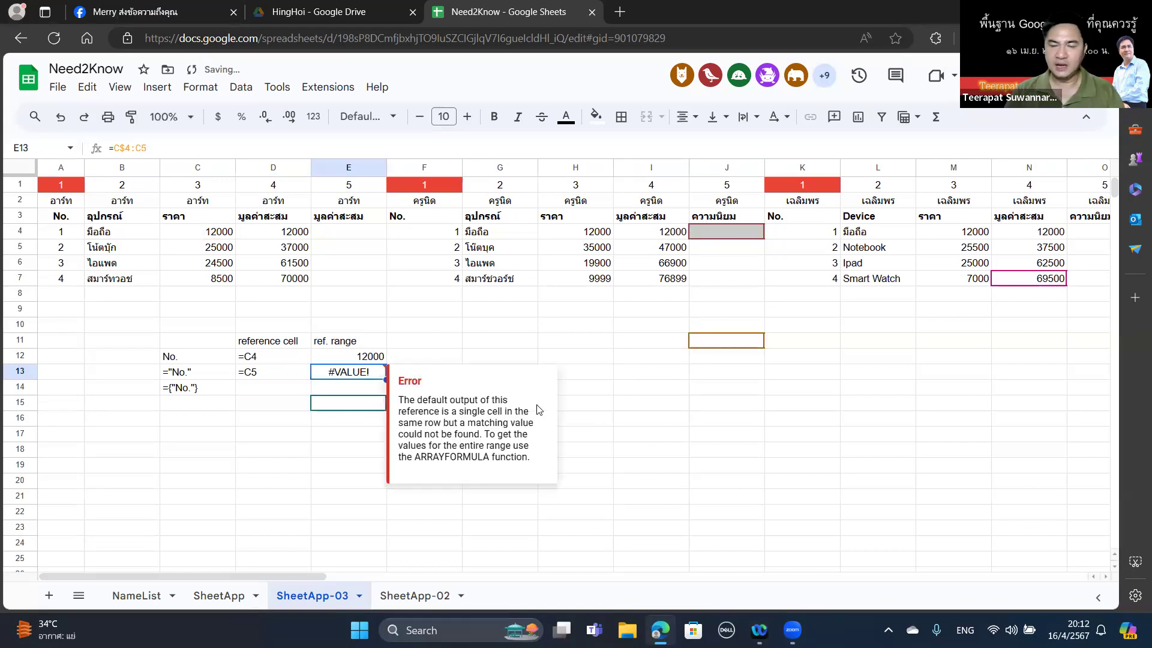
Replace the formula in E13 with ={C$4:C5} and move its output range up to E12:E13.
{"action": "key", "text": "Delete"}
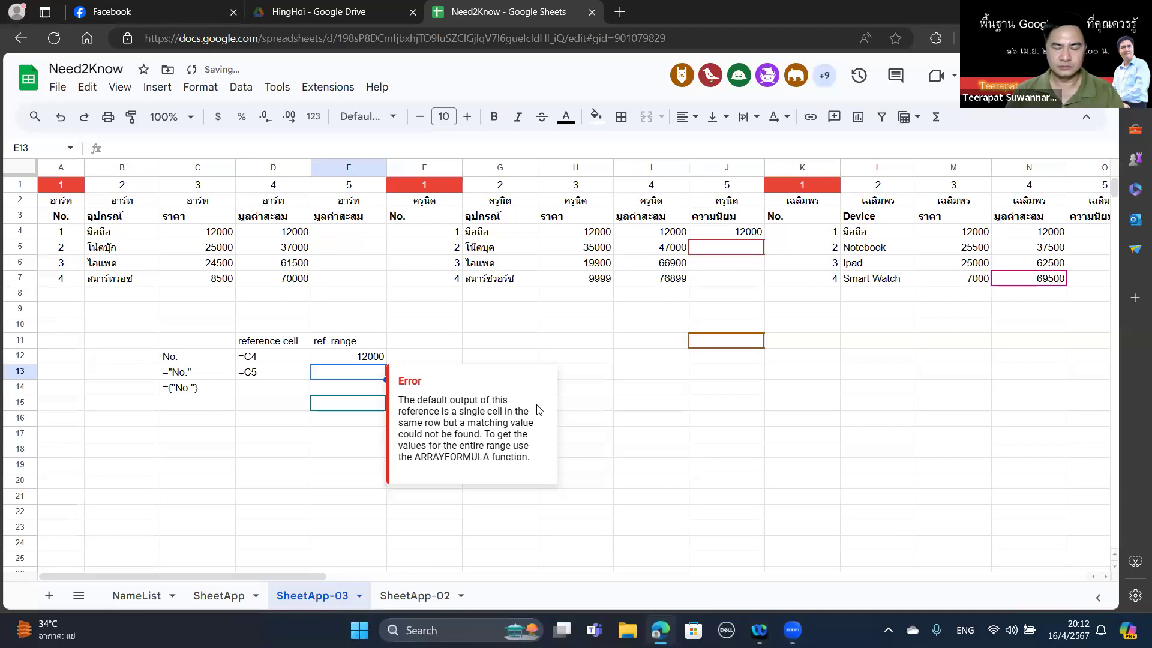
{"action": "type", "text": "={C$4:C5}"}
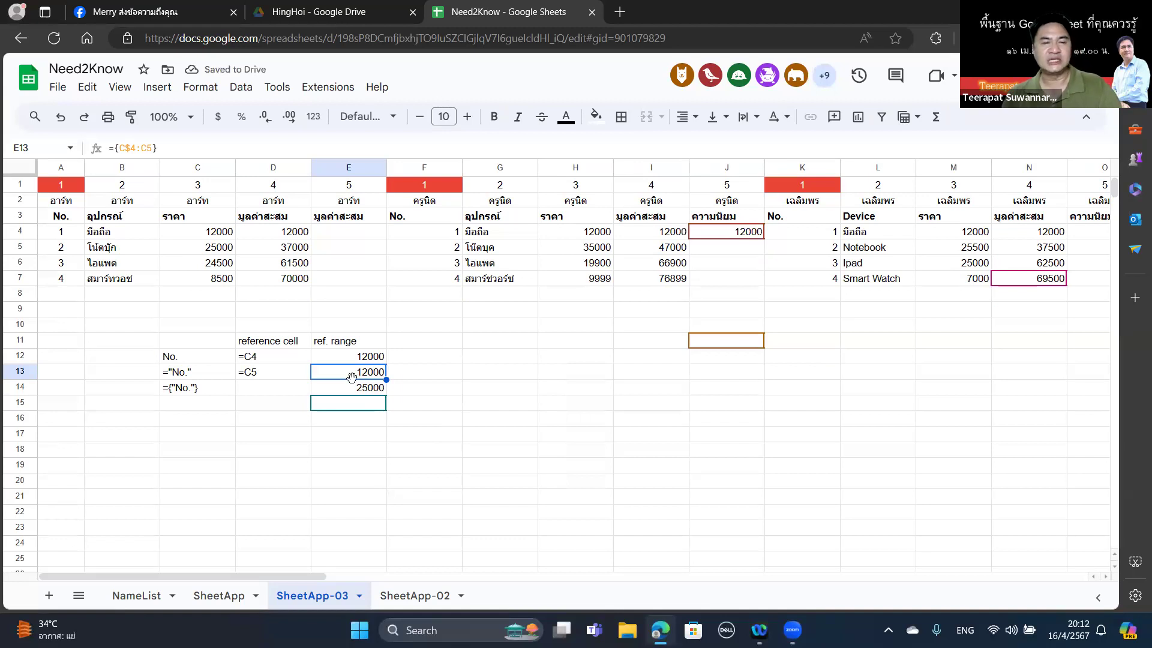
{"action": "left_click_drag", "start_coordinate": [360, 375], "coordinate": [362, 390]}
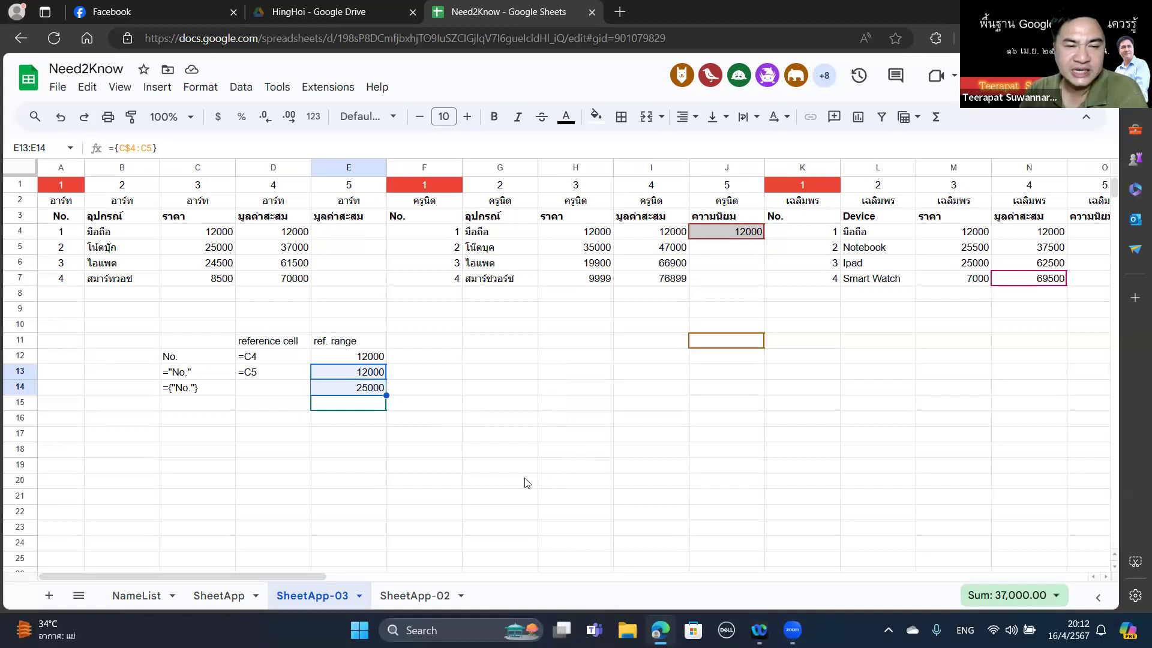
{"action": "left_click_drag", "start_coordinate": [337, 364], "coordinate": [340, 358]}
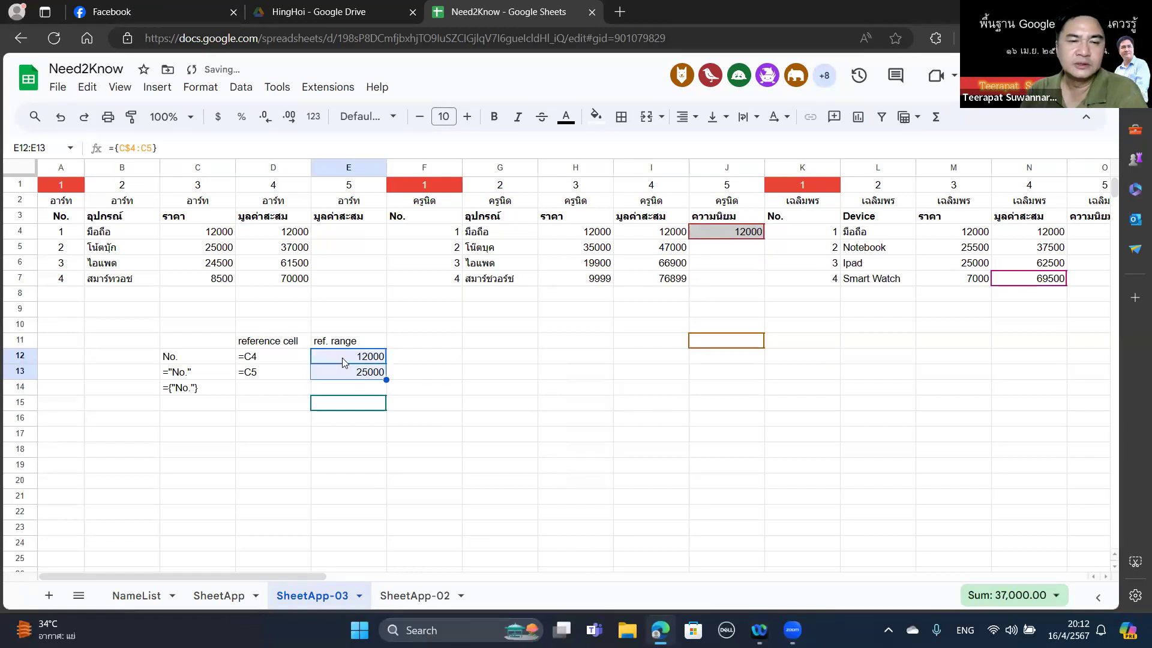
Enter =FORMULATEXT(E12) in F12 to display the array formula as text.
{"action": "left_click", "coordinate": [423, 362]}
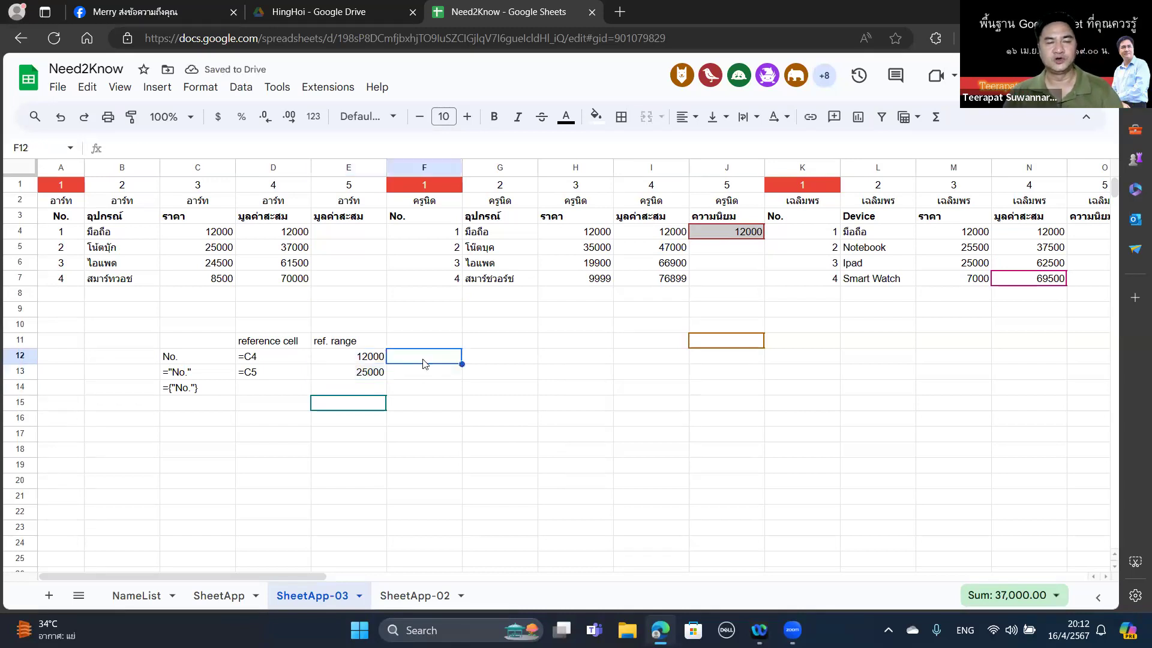
{"action": "type", "text": "=FO"}
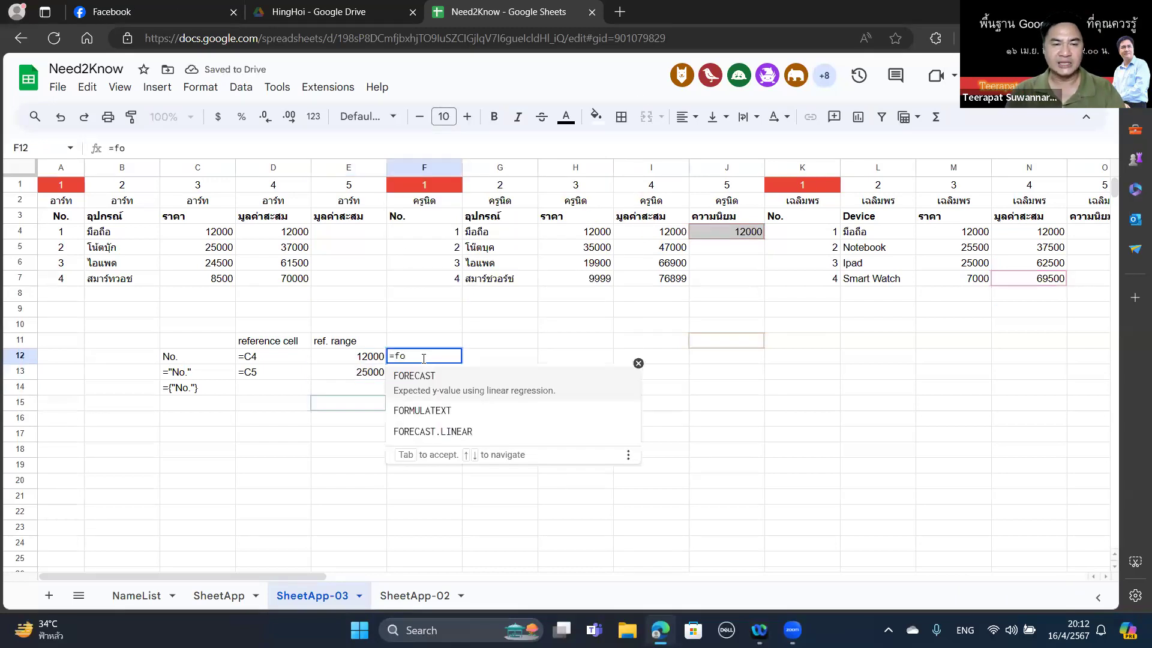
{"action": "key", "text": "Down"}
{"action": "key", "text": "Tab"}
{"action": "key", "text": "Left"}
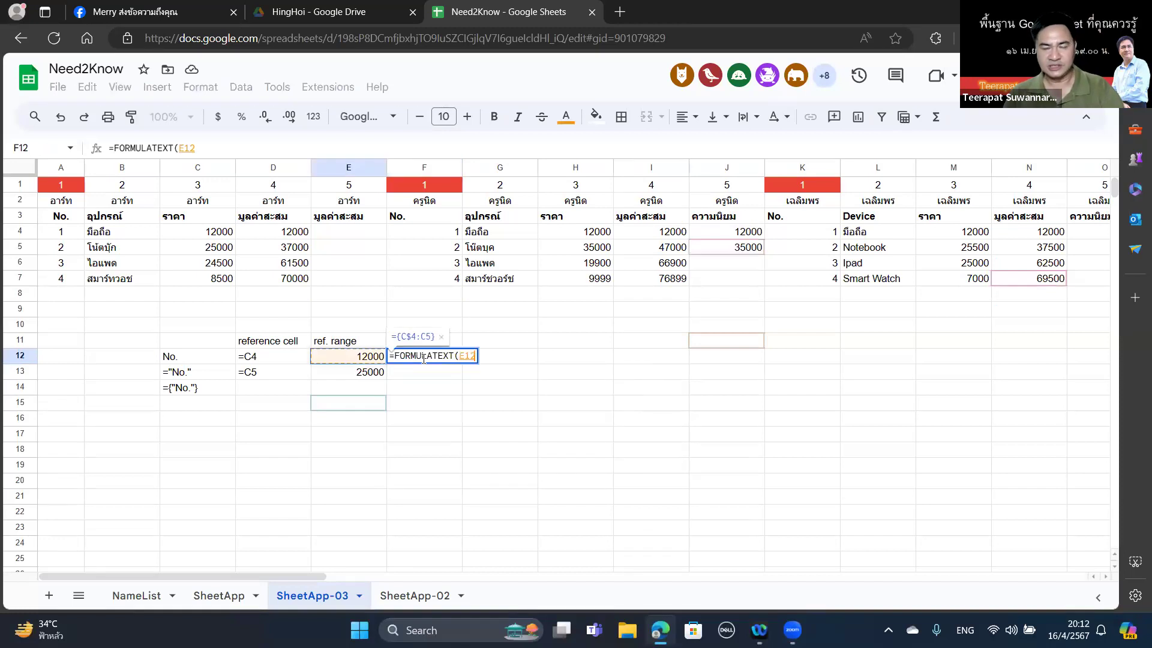
{"action": "type", "text": ")"}
{"action": "key", "text": "Return"}
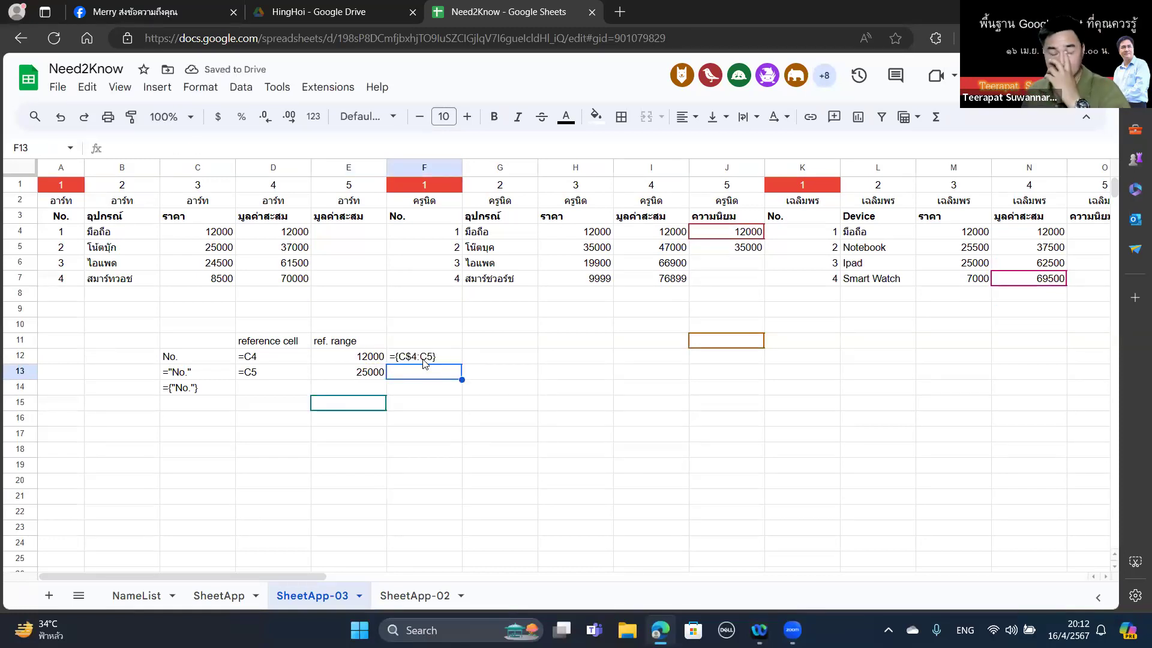
Enter =indirect("C6") in D14 as literal text, using a leading apostrophe so it is not evaluated.
{"action": "key", "text": "Down"}
{"action": "key", "text": "Down"}
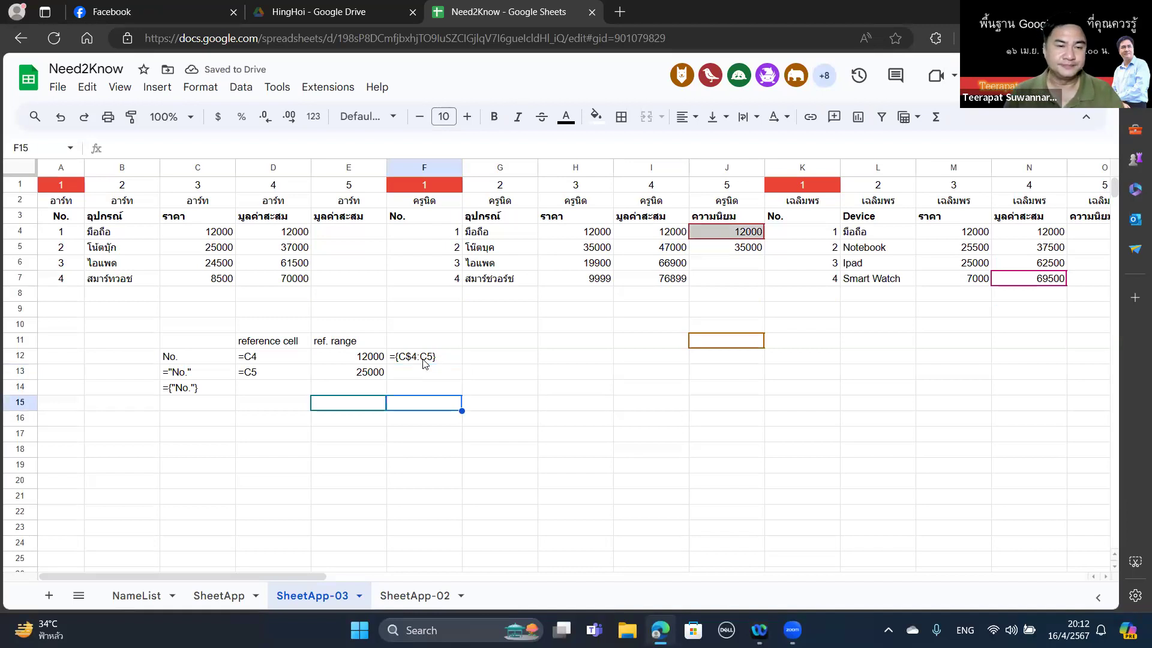
{"action": "key", "text": "Up"}
{"action": "key", "text": "Left"}
{"action": "key", "text": "Left"}
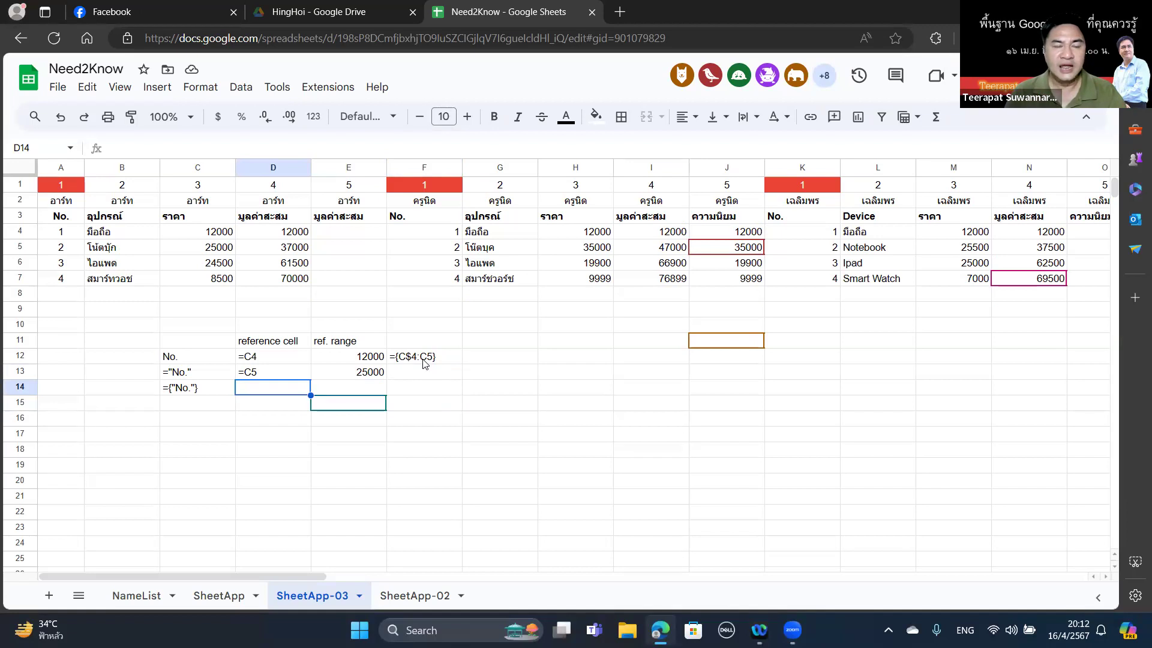
{"action": "type", "text": "=ind"}
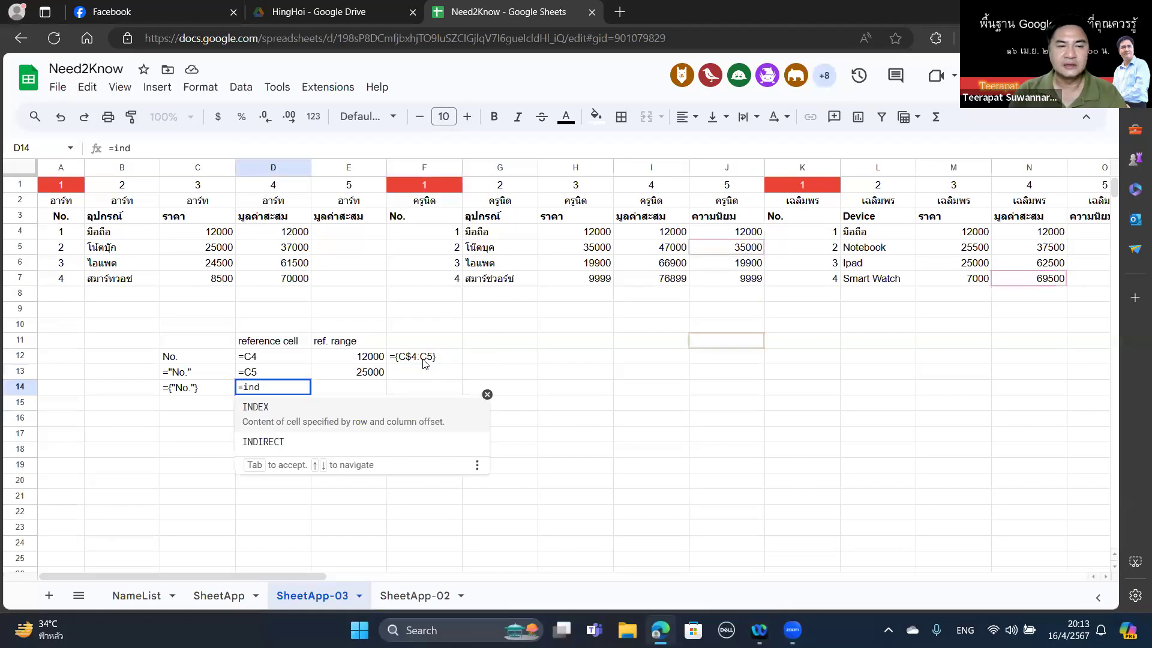
{"action": "type", "text": "irect"}
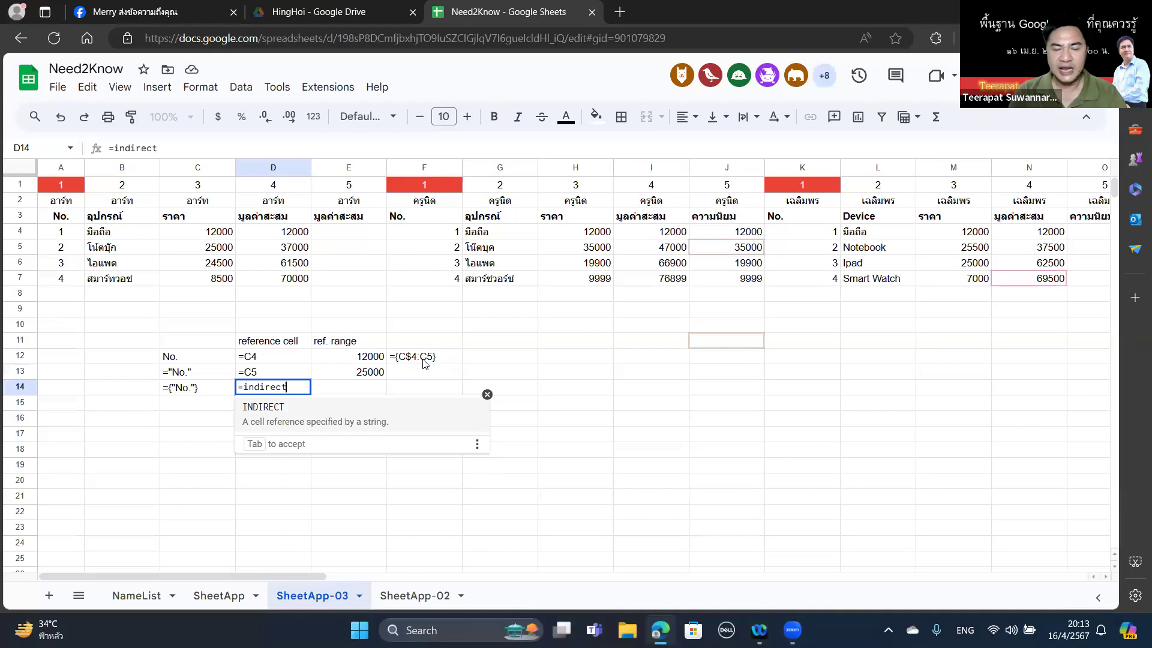
{"action": "type", "text": "("}
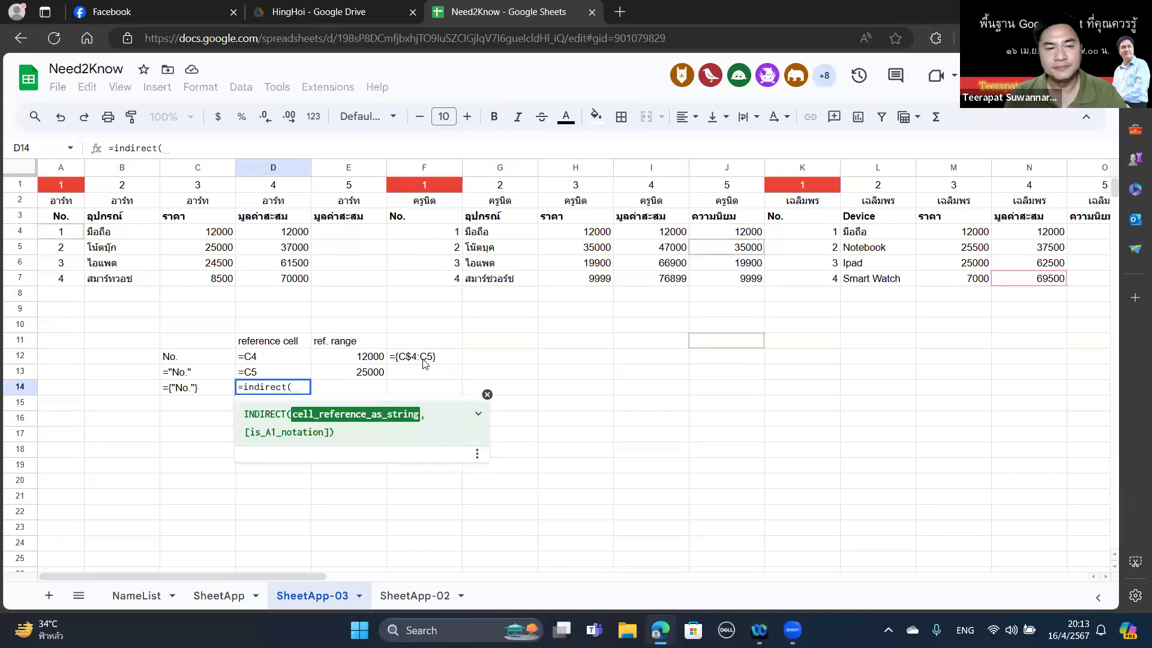
{"action": "type", "text": "\"C"}
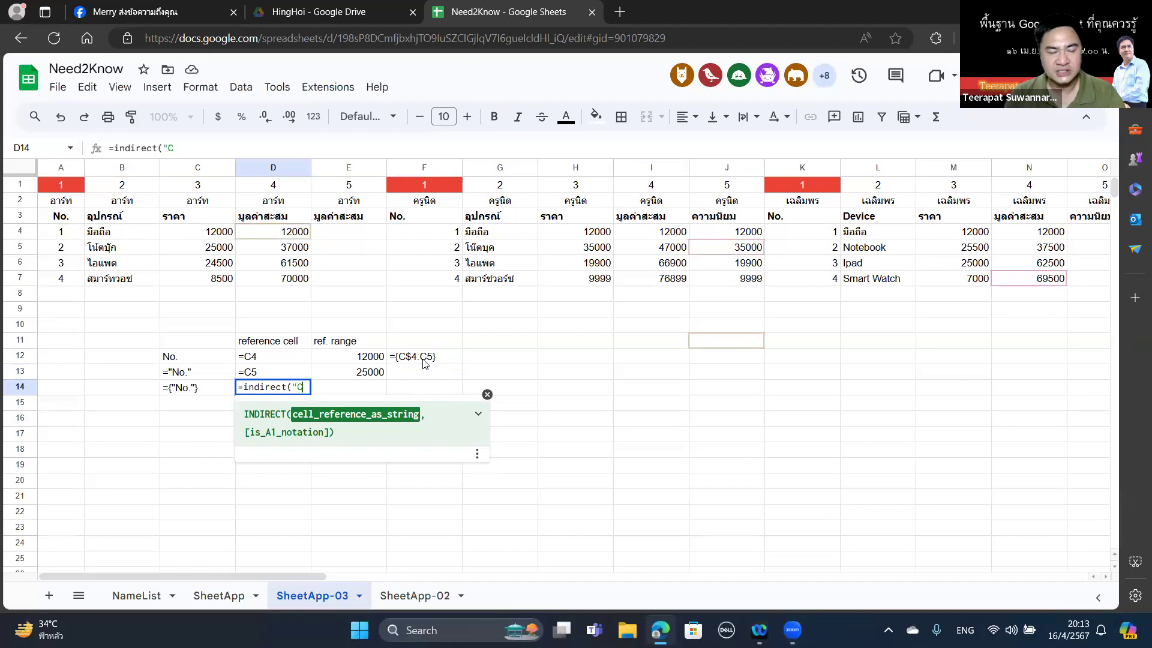
{"action": "type", "text": "6\""}
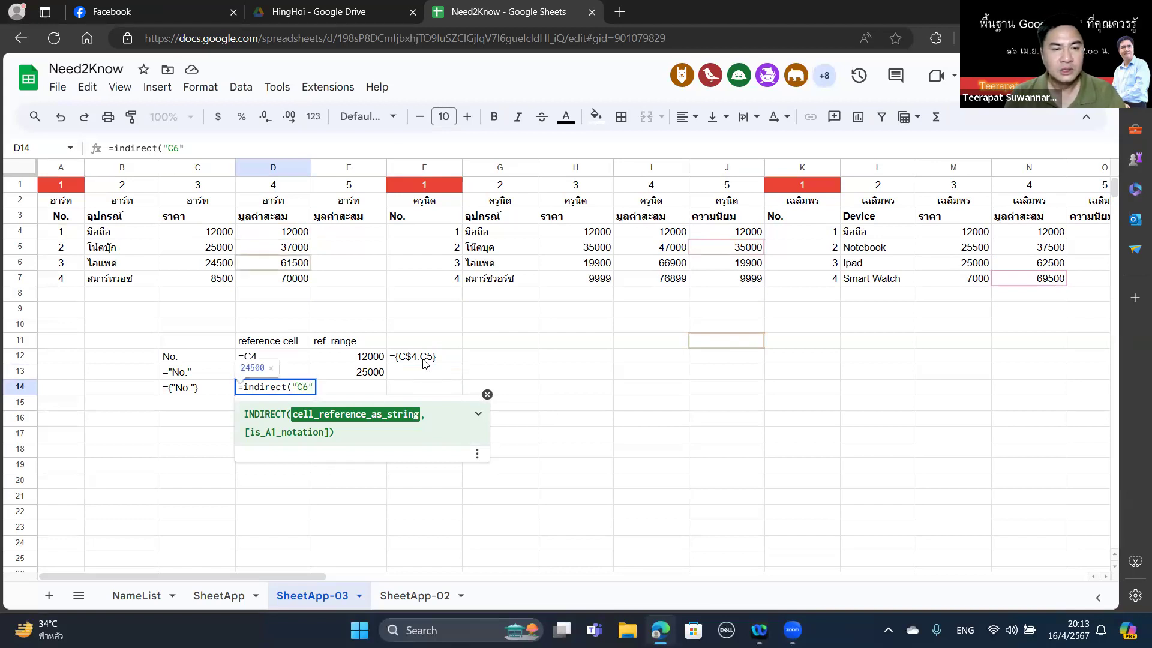
{"action": "type", "text": ")"}
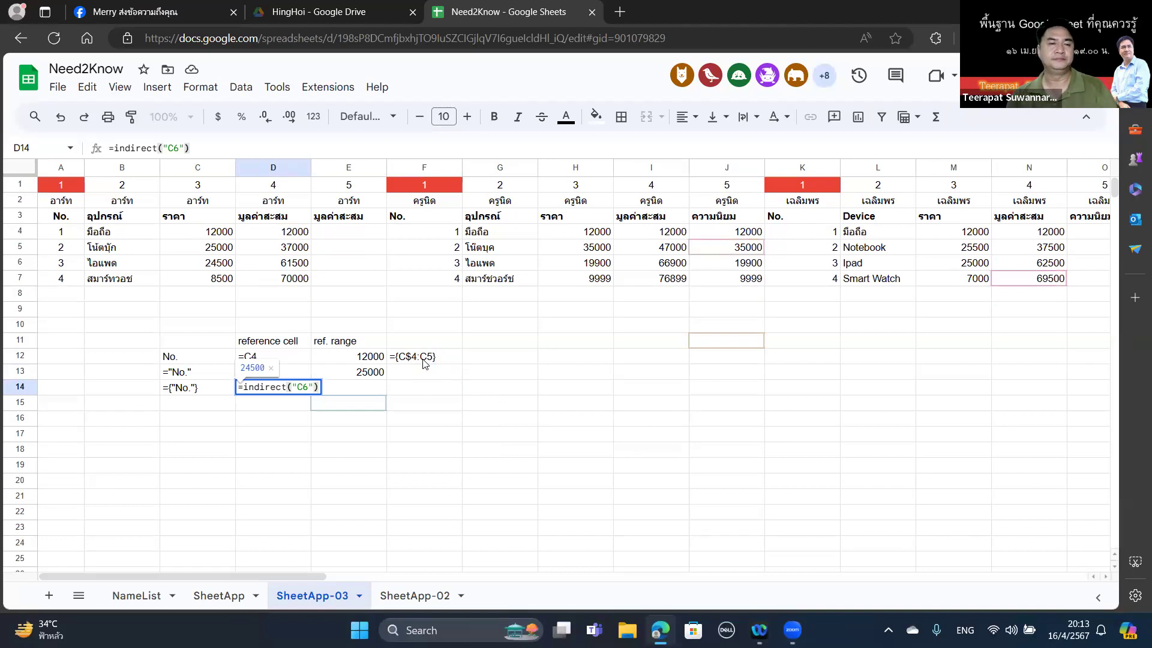
{"action": "left_click", "coordinate": [240, 387]}
{"action": "type", "text": "'"}
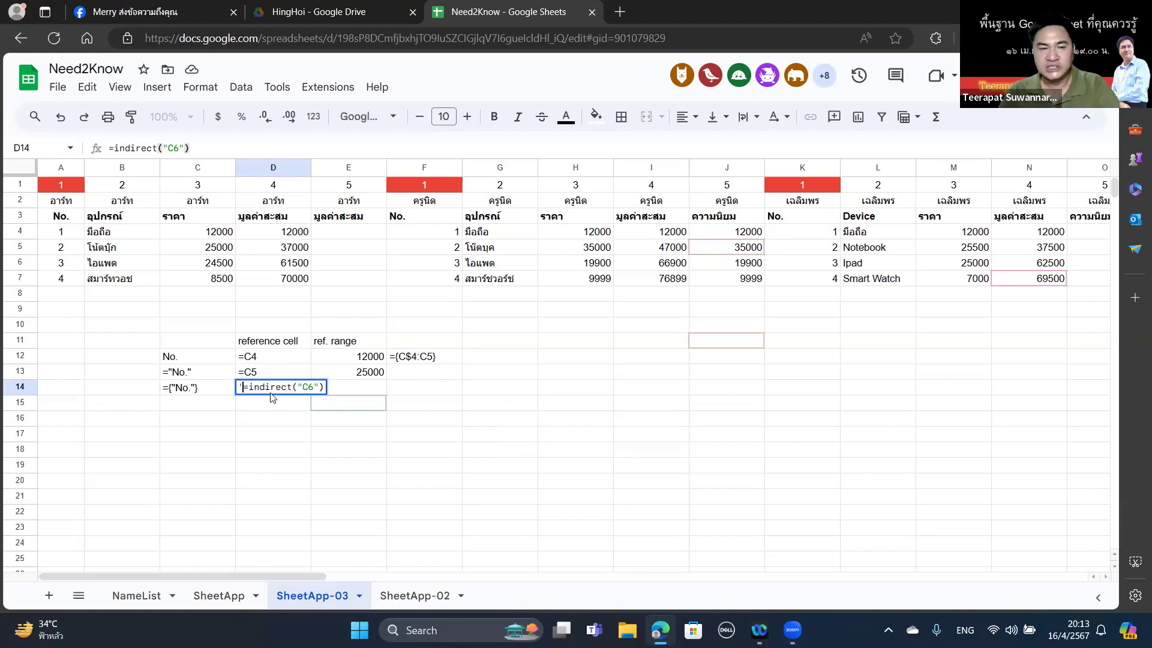
{"action": "key", "text": "Return"}
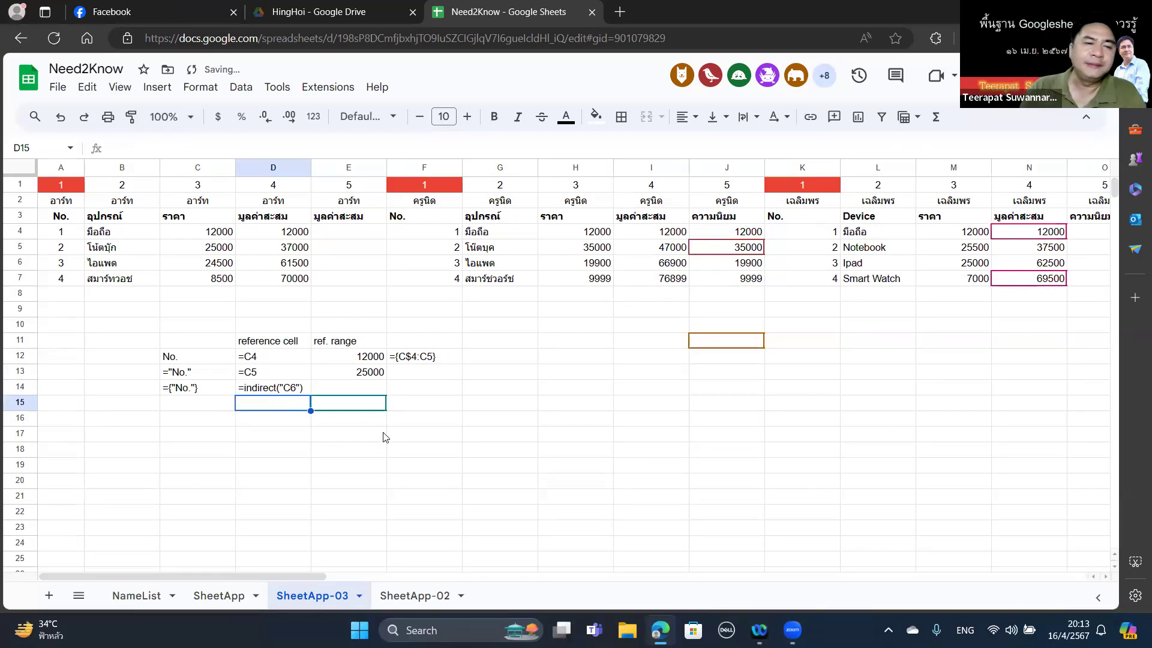
Copy the text note from D14 into D15 and change its reference so it reads =indirect("C7").
{"action": "type", "text": "'=indirect(\"C6\")"}
{"action": "double_click", "coordinate": [298, 402]}
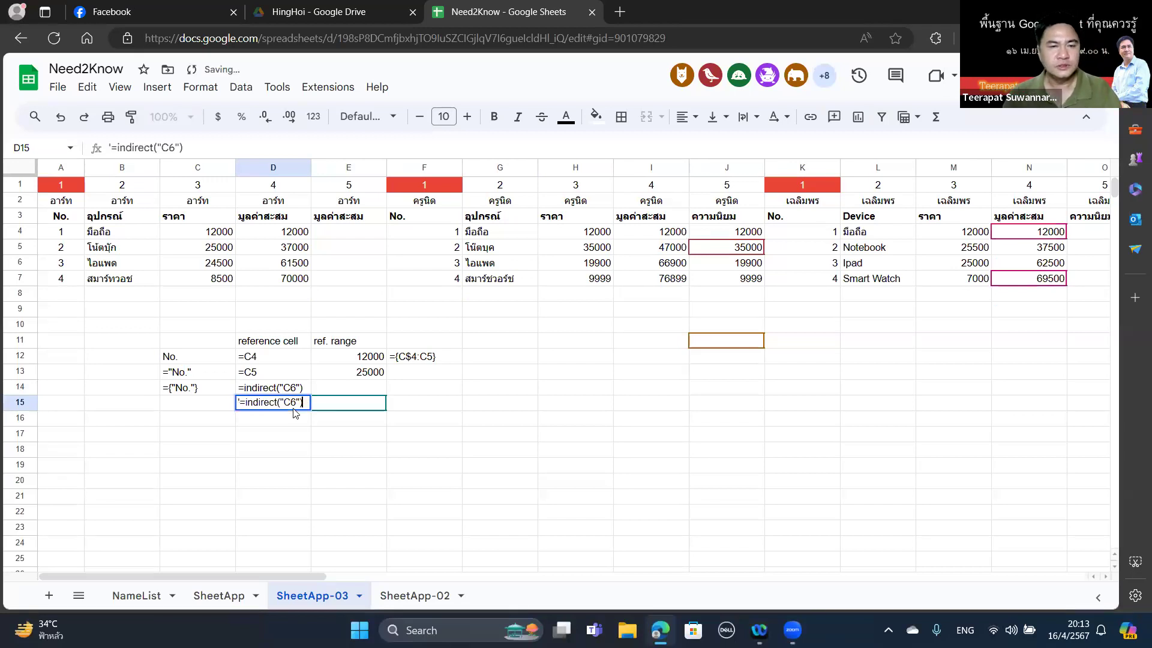
{"action": "left_click_drag", "start_coordinate": [298, 402], "coordinate": [291, 405]}
{"action": "type", "text": "7"}
{"action": "key", "text": "Return"}
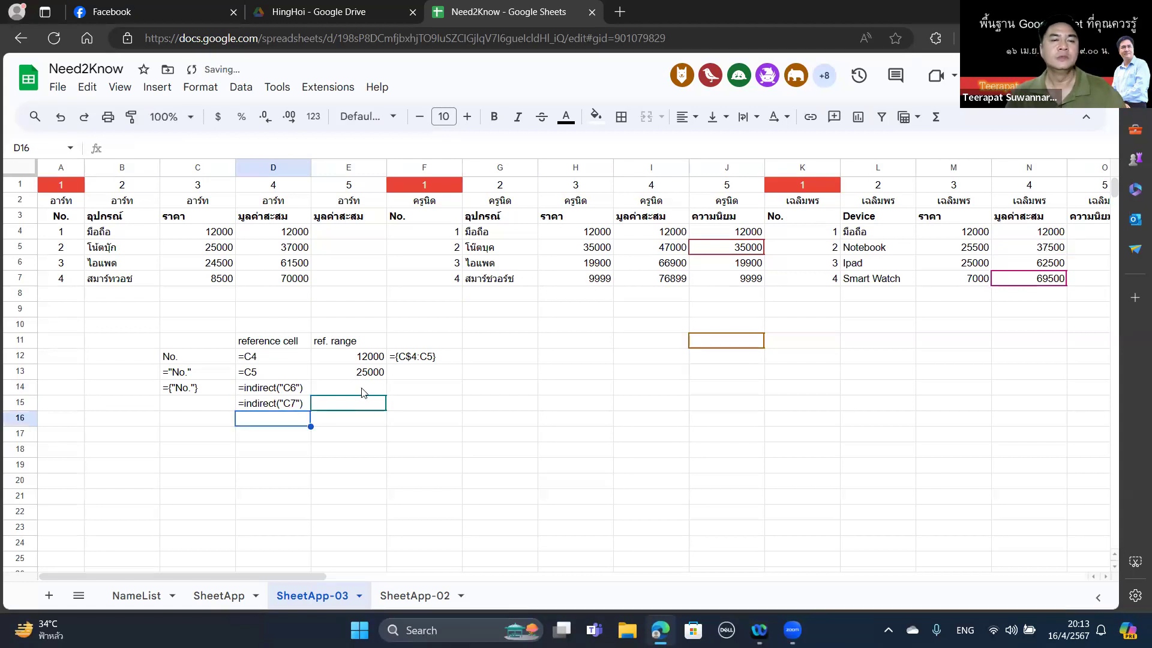
Enter the formula =INDIRECT("C$4:C5") in E14 under the ref. range heading.
{"action": "left_click", "coordinate": [363, 391]}
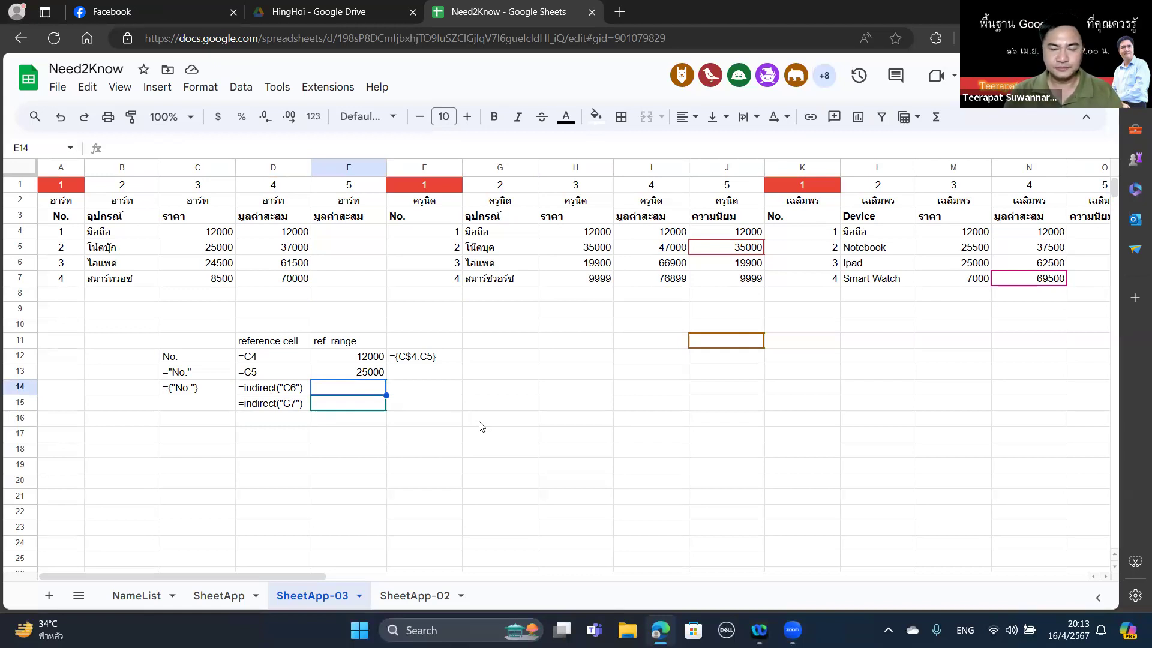
{"action": "type", "text": "=indi"}
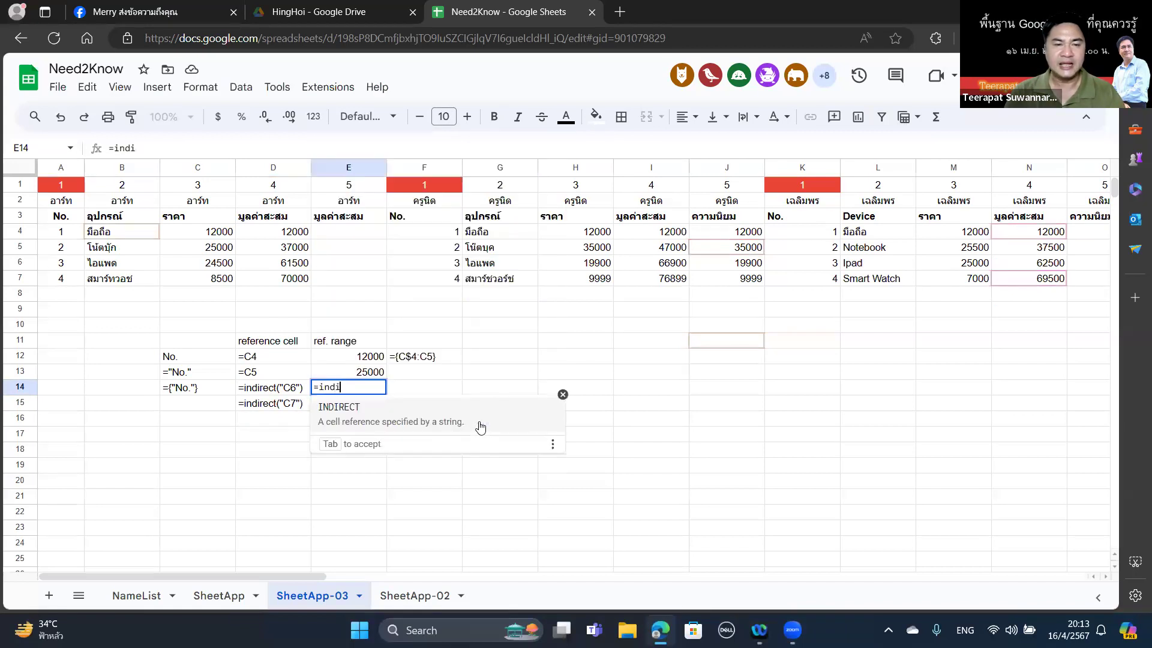
{"action": "left_click", "coordinate": [480, 427]}
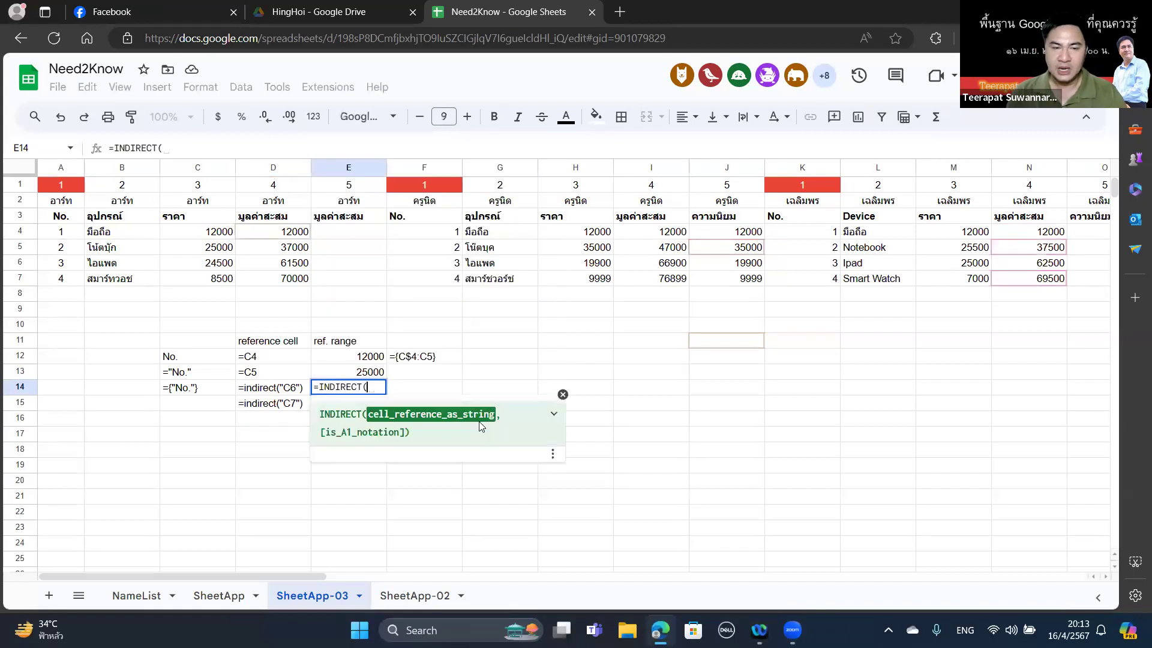
{"action": "type", "text": "\"C$"}
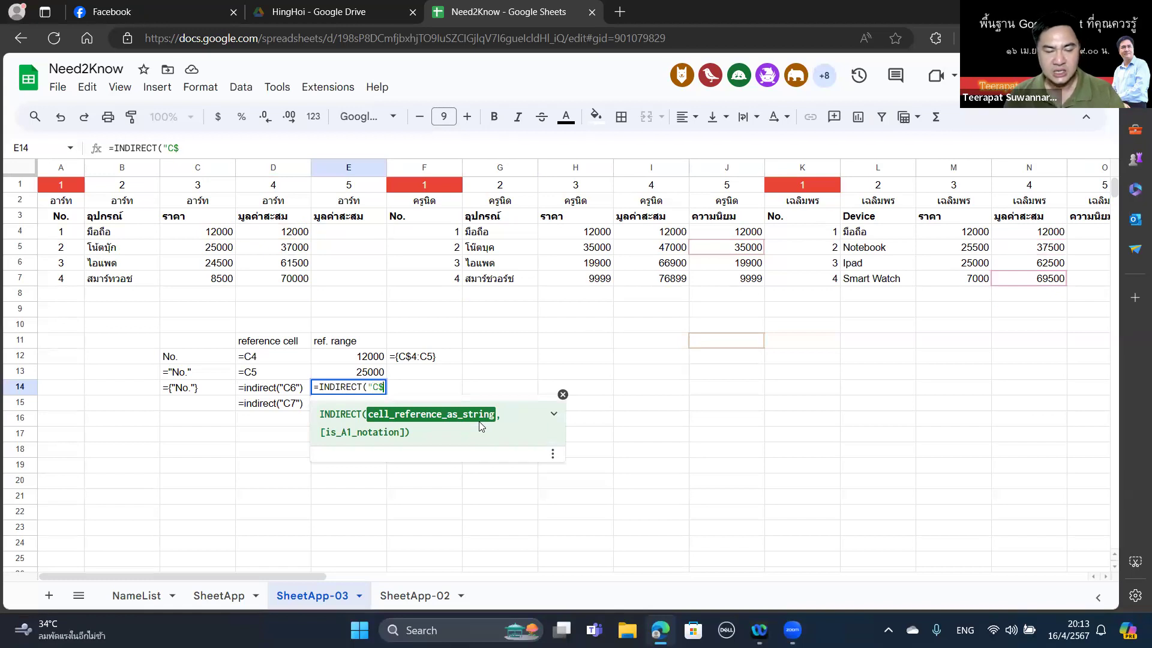
{"action": "type", "text": "4"}
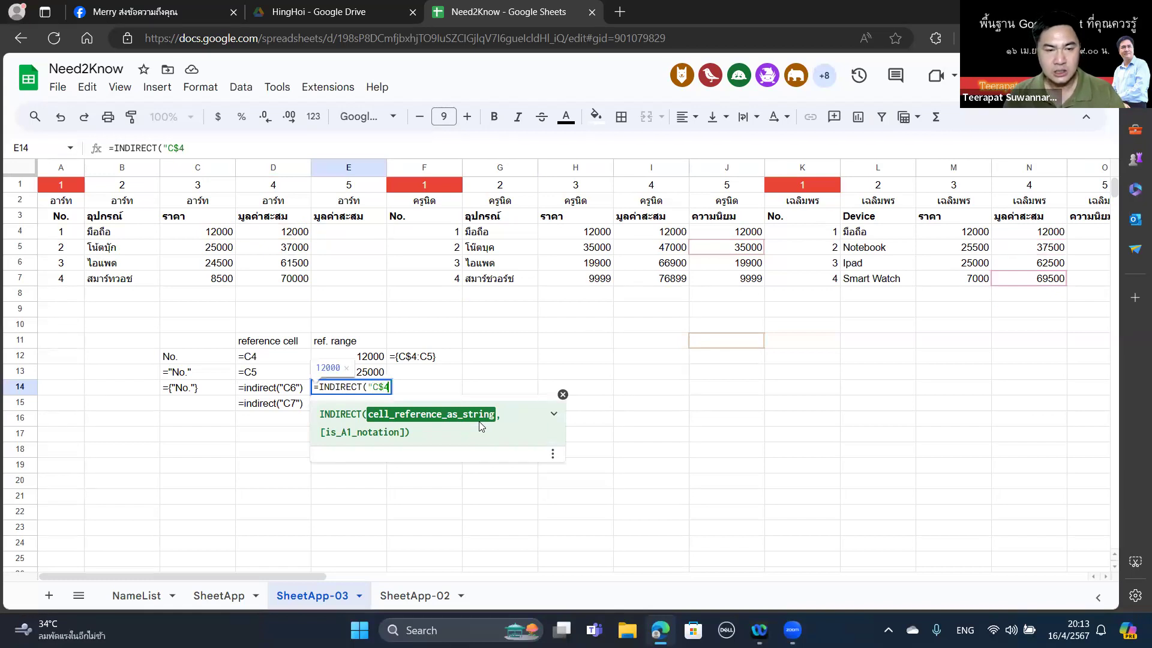
{"action": "type", "text": ":C5\""}
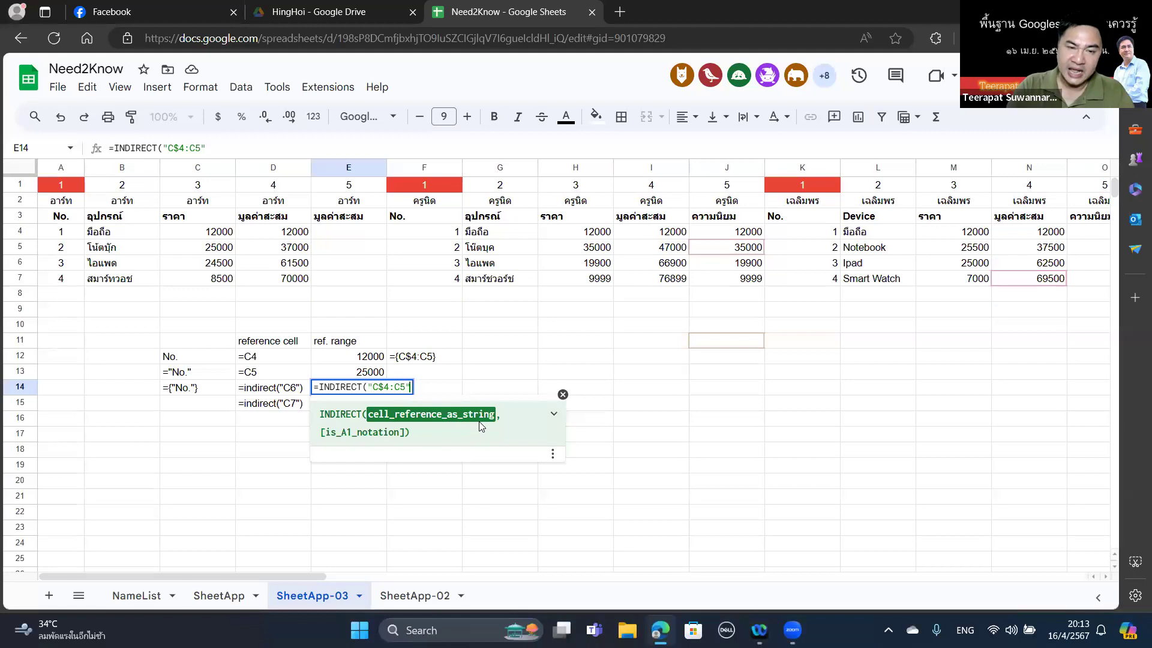
{"action": "type", "text": ")"}
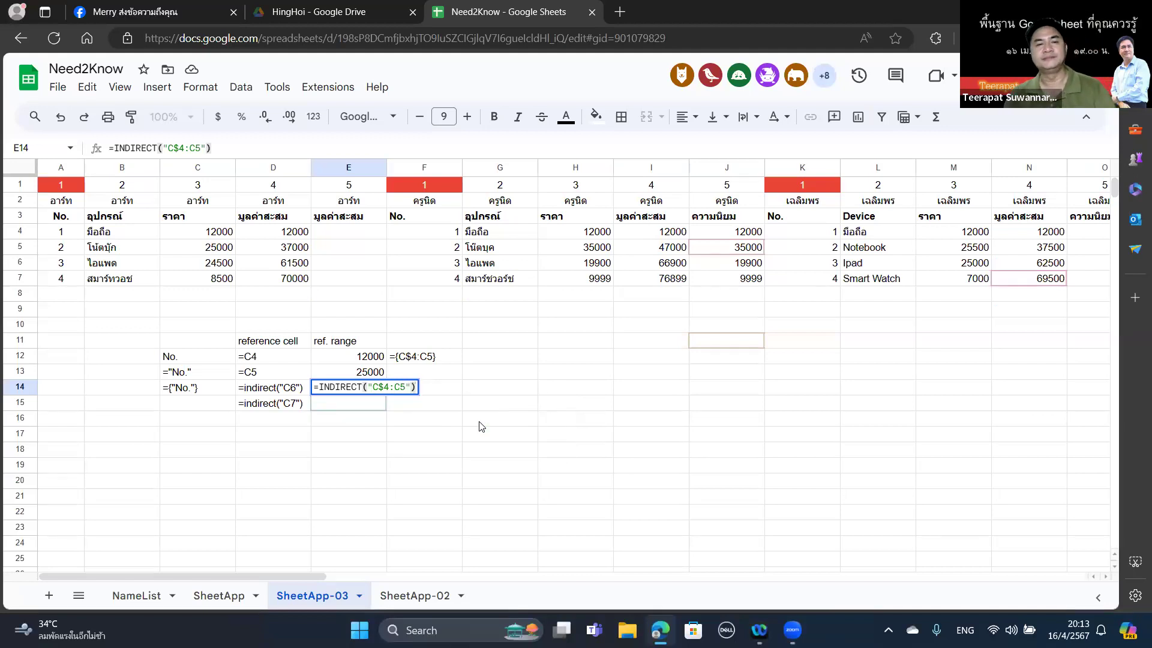
{"action": "key", "text": "Return"}
Copy the FORMULATEXT formula from F12 into F14 so it reads =FORMULATEXT(E14).
{"action": "key", "text": "Up"}
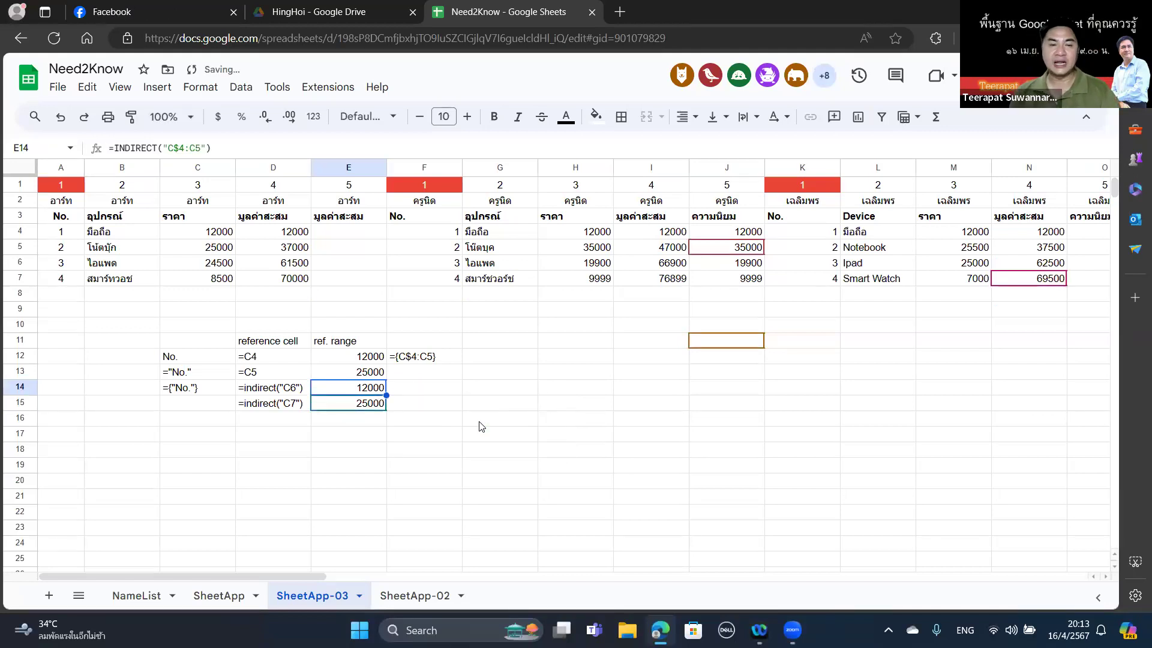
{"action": "key", "text": "Right"}
{"action": "key", "text": "Up"}
{"action": "key", "text": "Up"}
{"action": "key", "text": "ctrl+Down"}
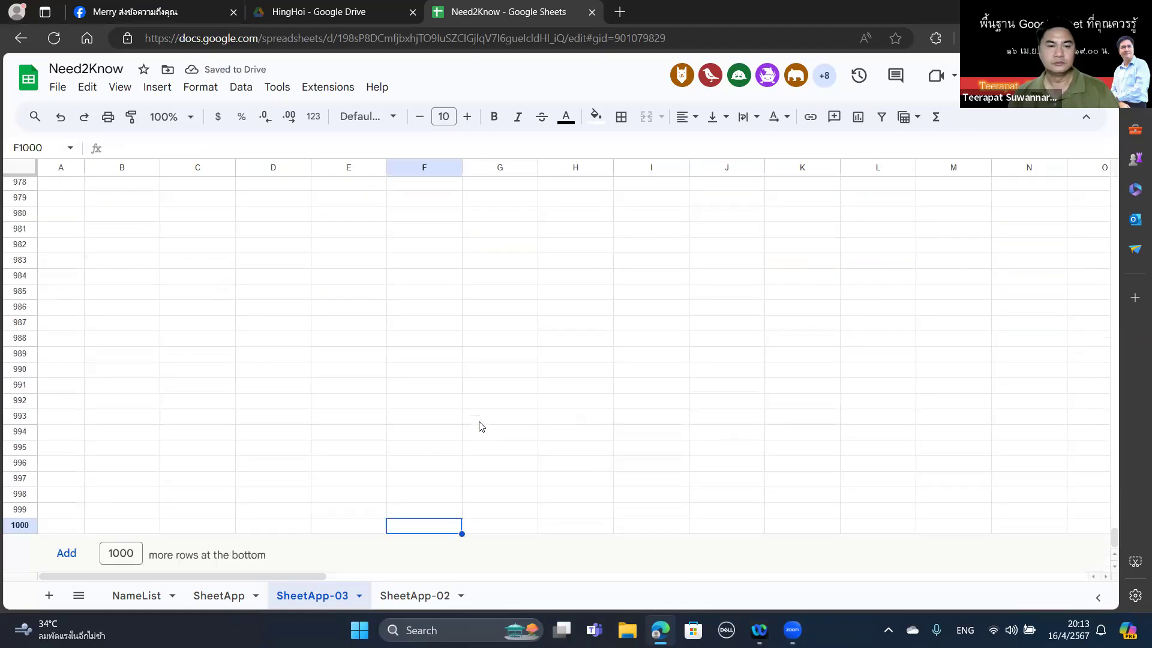
{"action": "key", "text": "ctrl+Up"}
{"action": "key", "text": "Down"}
{"action": "key", "text": "Down"}
{"action": "type", "text": "=FORMULATEXT(E14)"}
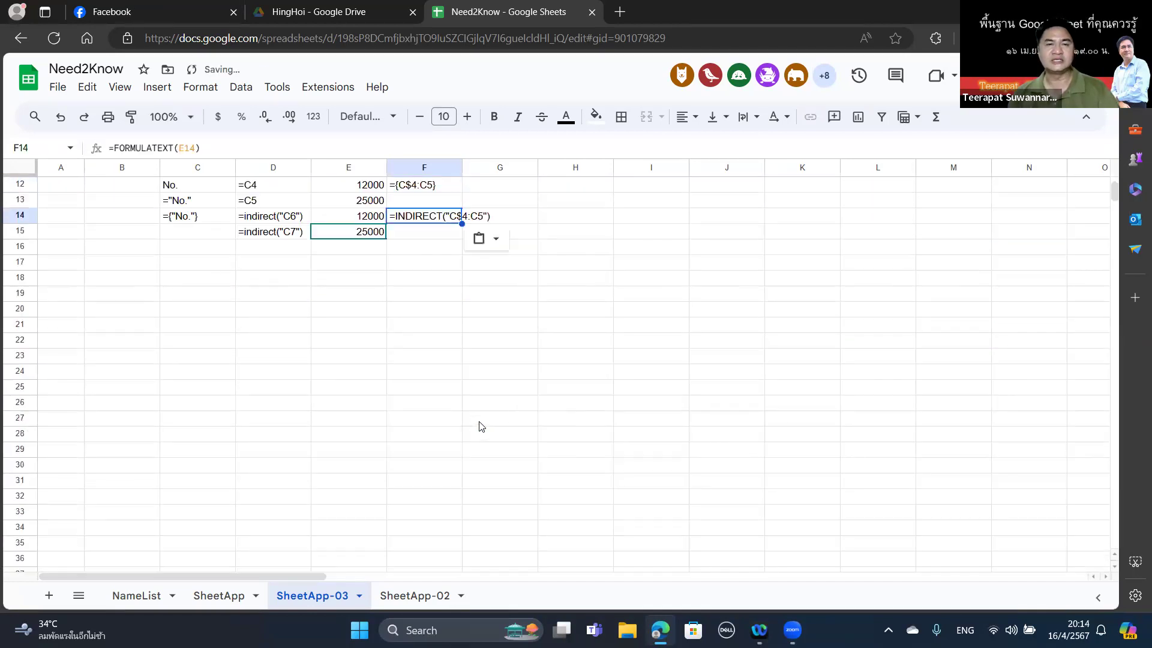
Start an OFFSET formula in D16 with d7 as its cell reference.
{"action": "key", "text": "Left"}
{"action": "key", "text": "Left"}
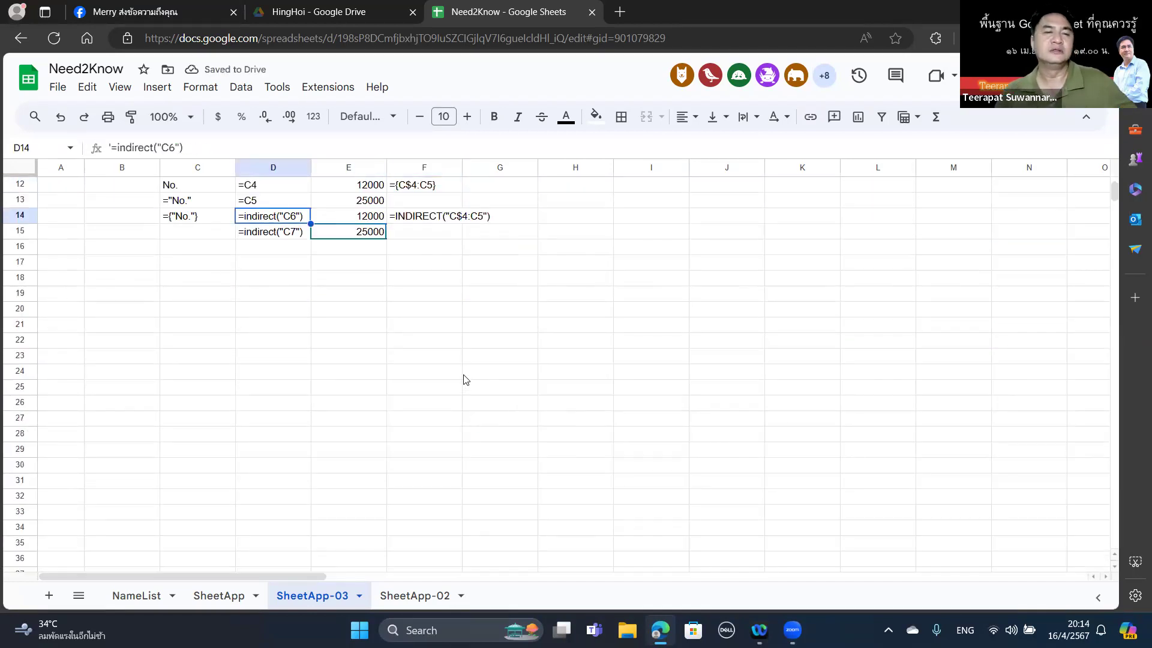
{"action": "scroll", "coordinate": [418, 327], "scroll_direction": "up", "scroll_amount": 3}
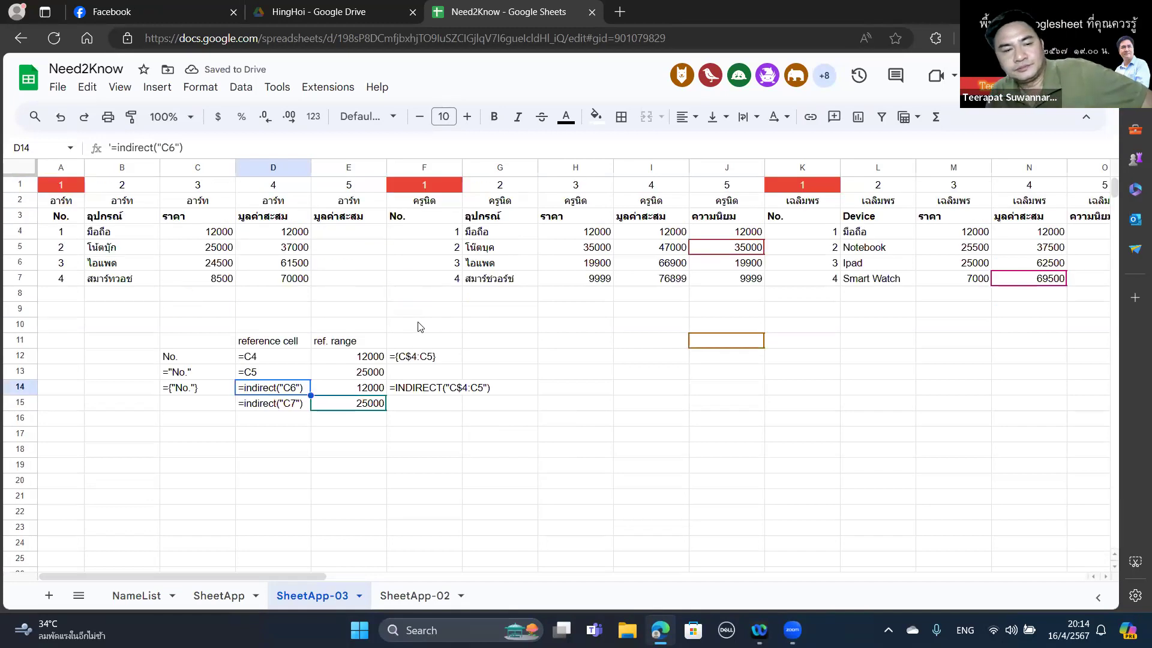
{"action": "scroll", "coordinate": [418, 327], "scroll_direction": "down", "scroll_amount": 2}
{"action": "left_click", "coordinate": [274, 329]}
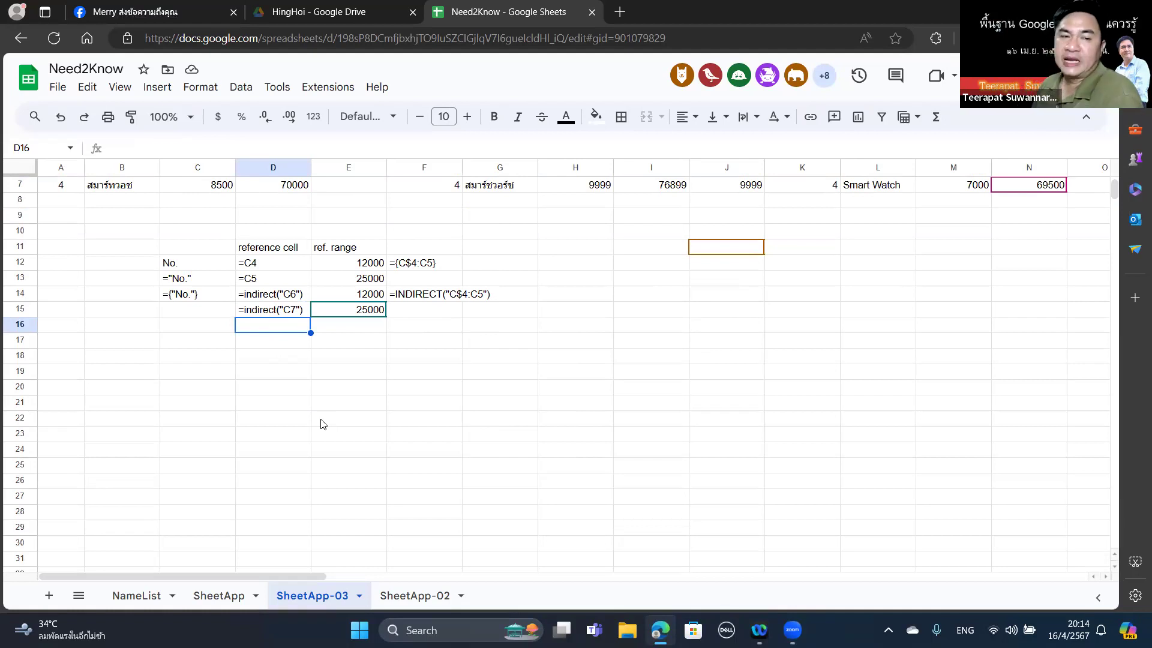
{"action": "type", "text": "="}
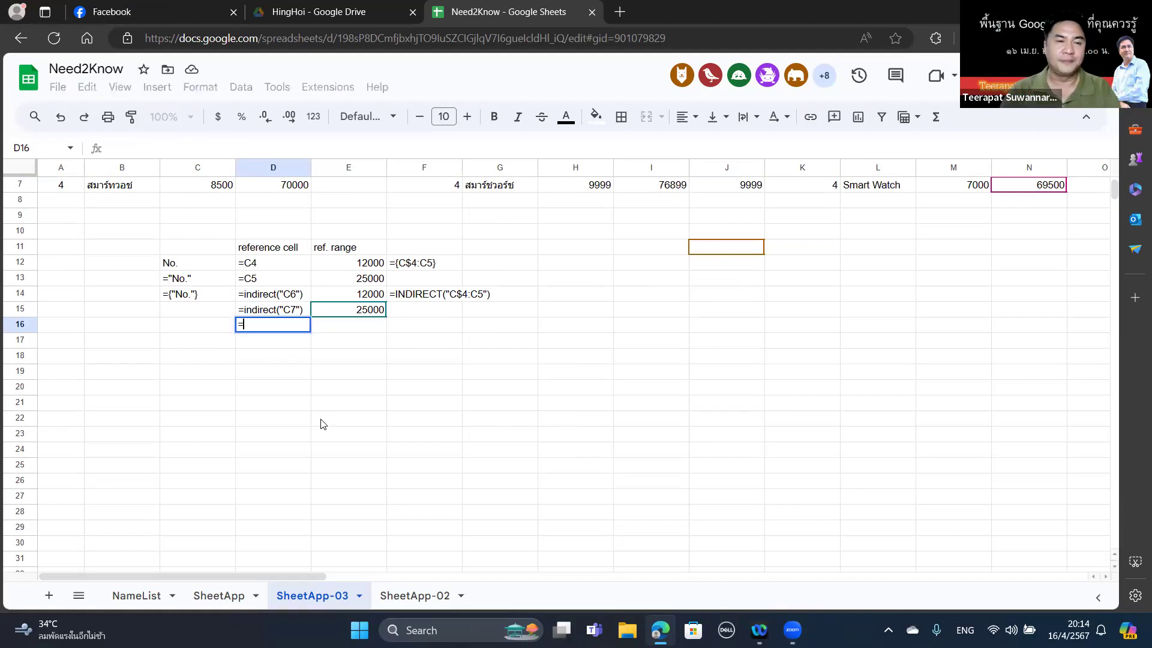
{"action": "type", "text": "offset("}
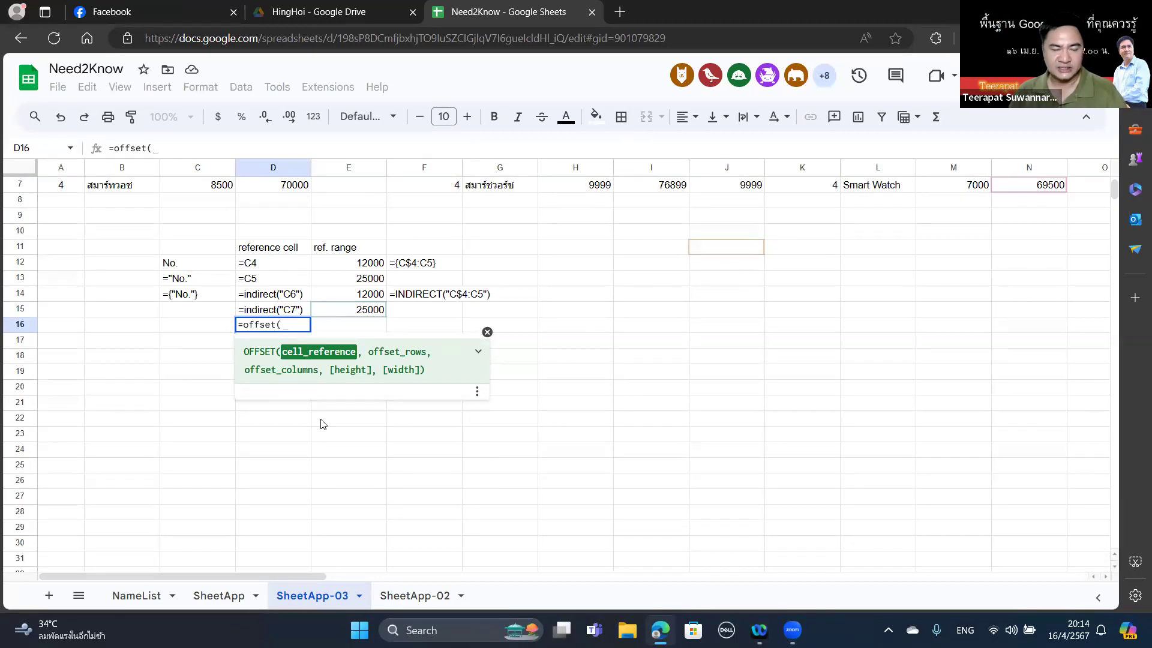
{"action": "type", "text": "d7"}
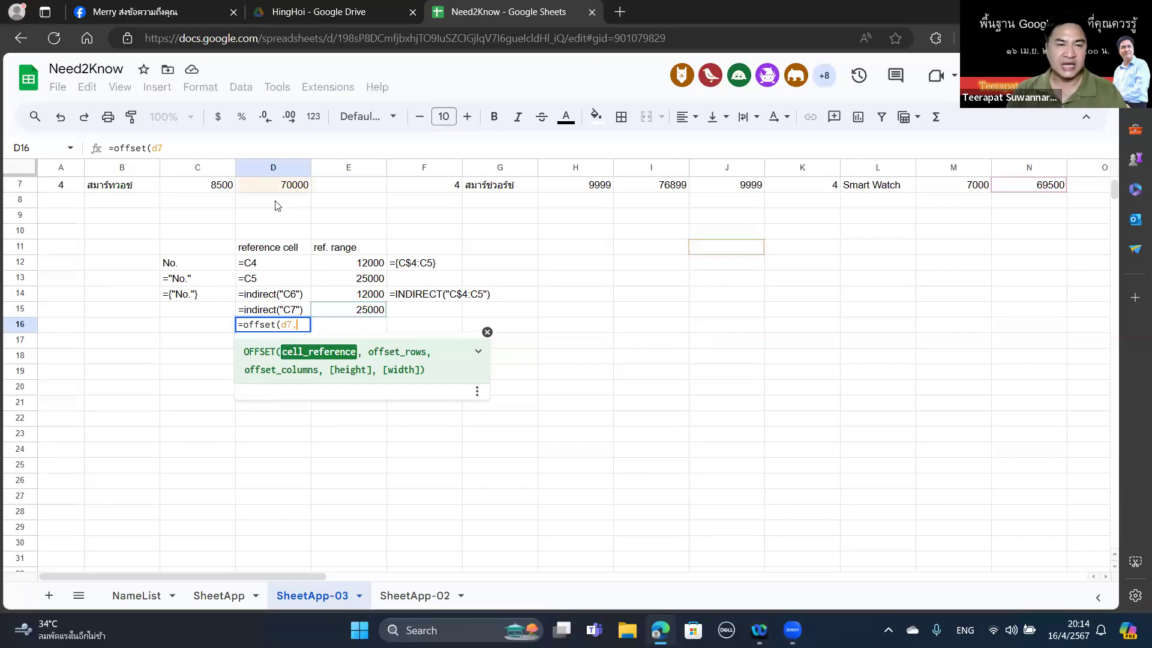
{"action": "type", "text": ","}
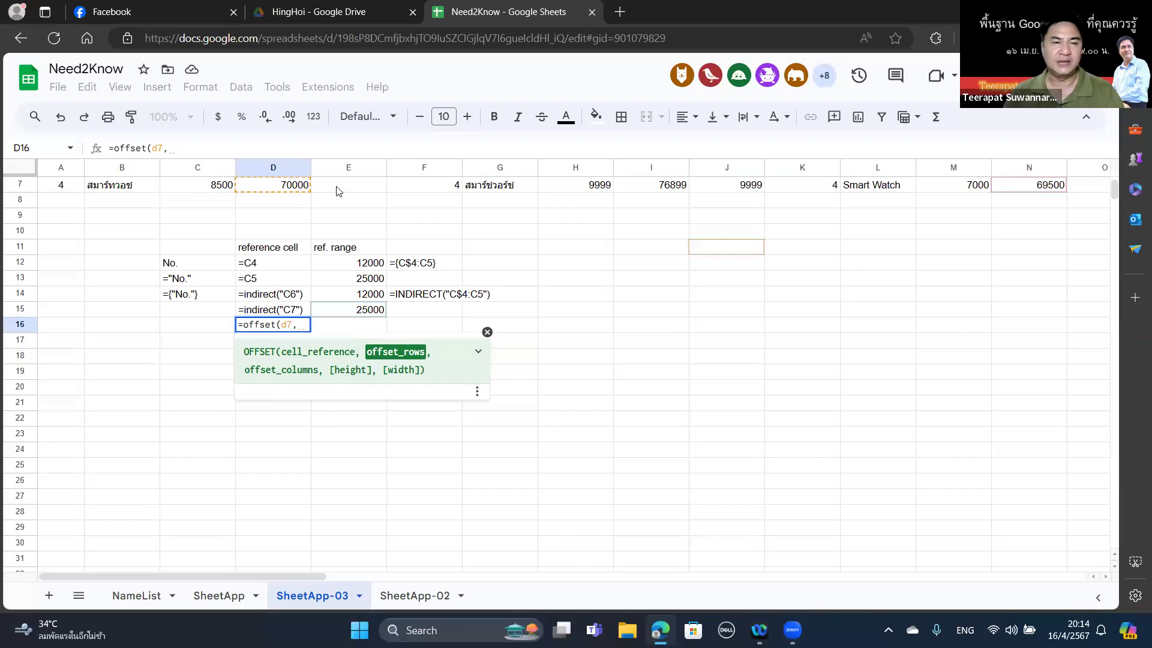
Complete the OFFSET formula in D16 with a row offset of -3 and a column offset of -1.
{"action": "scroll", "coordinate": [365, 311], "scroll_direction": "up", "scroll_amount": 2}
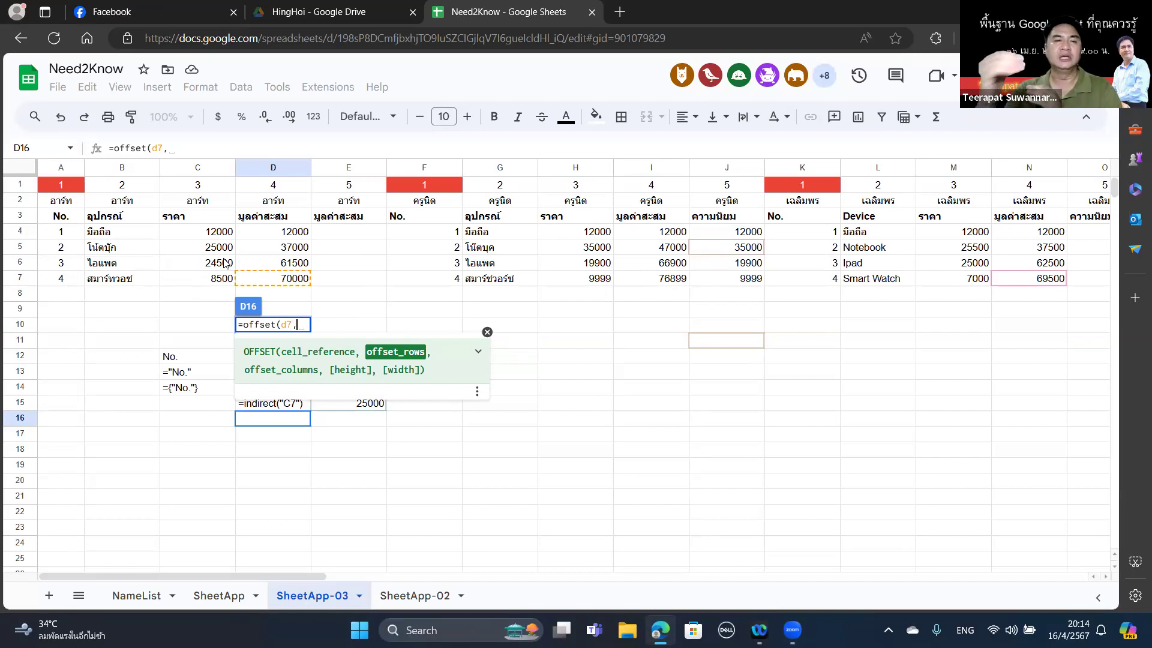
{"action": "type", "text": "-3"}
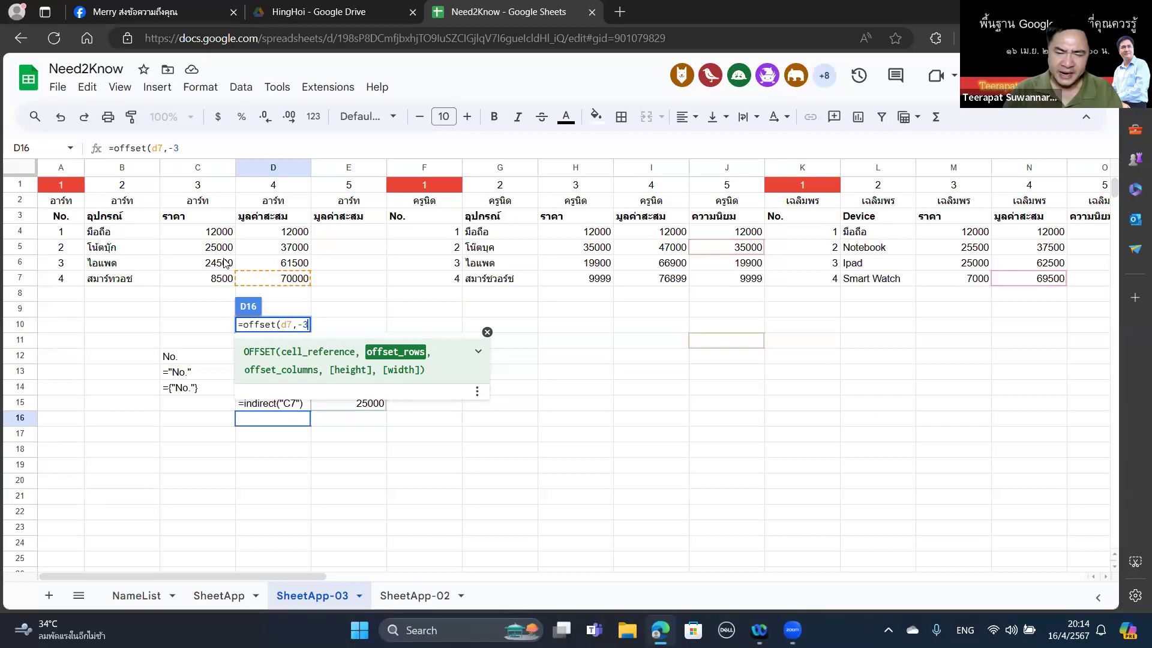
{"action": "type", "text": "-"}
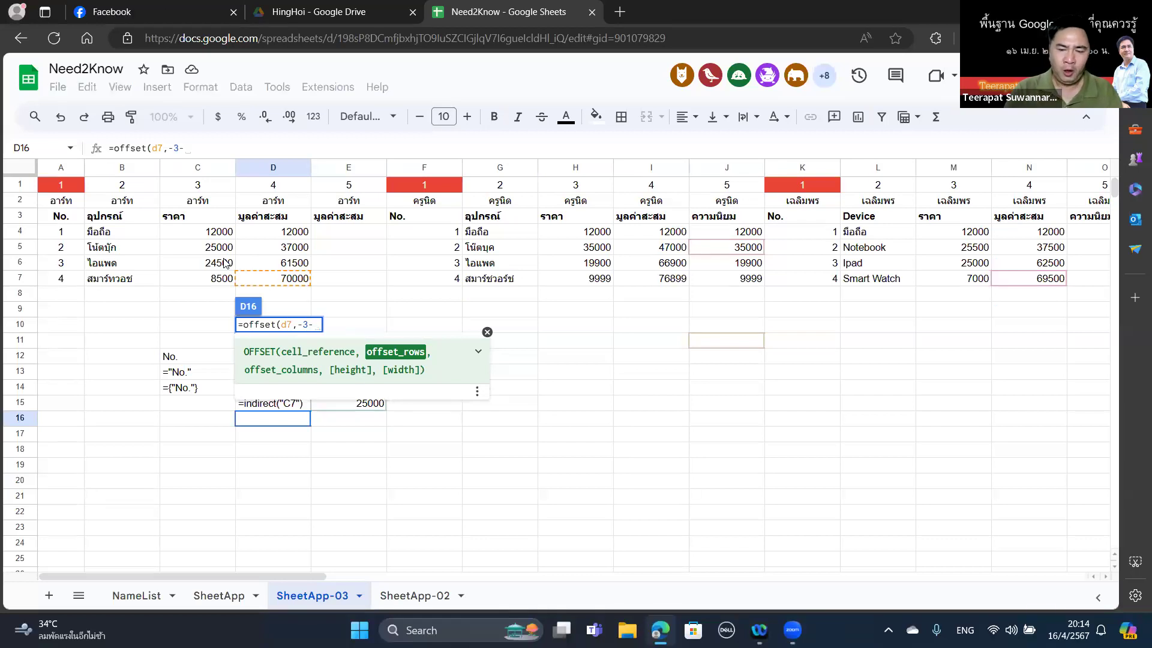
{"action": "key", "text": "BackSpace"}
{"action": "type", "text": ",=1"}
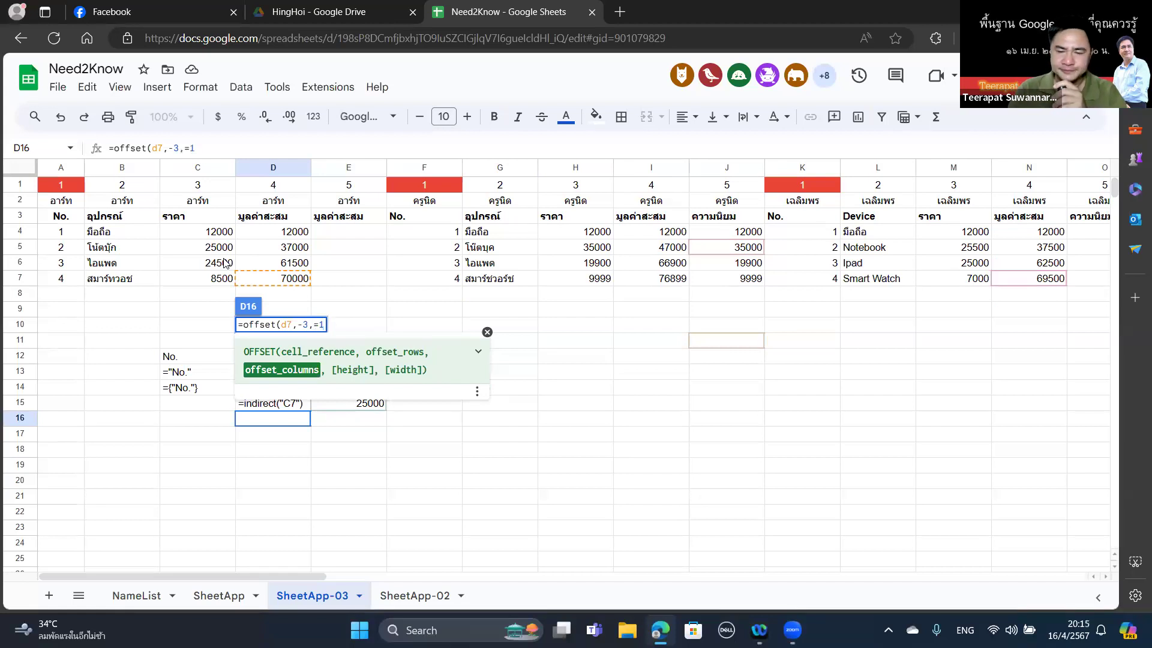
{"action": "key", "text": "BackSpace"}
{"action": "key", "text": "BackSpace"}
{"action": "key", "text": "BackSpace"}
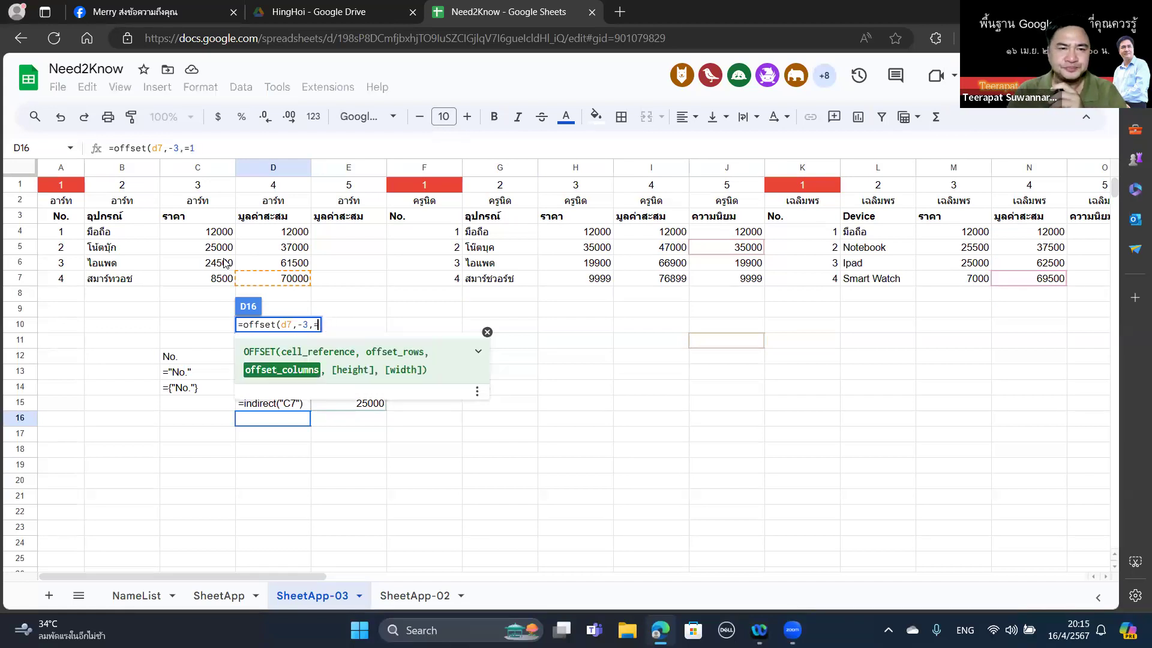
{"action": "type", "text": "-1"}
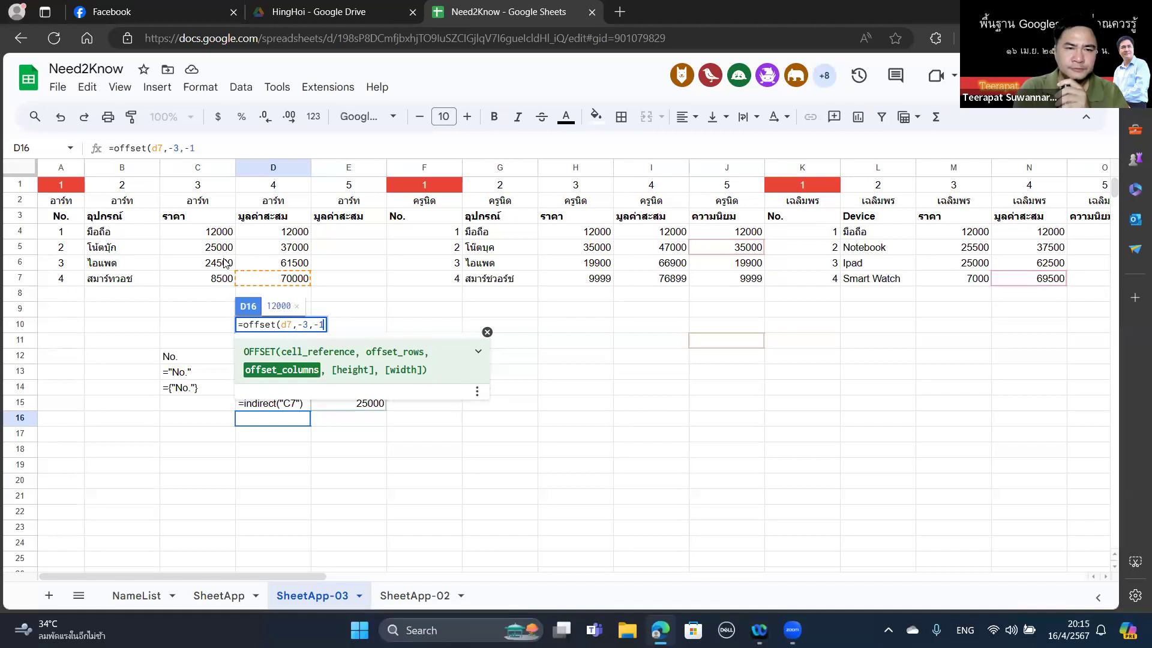
{"action": "type", "text": ")"}
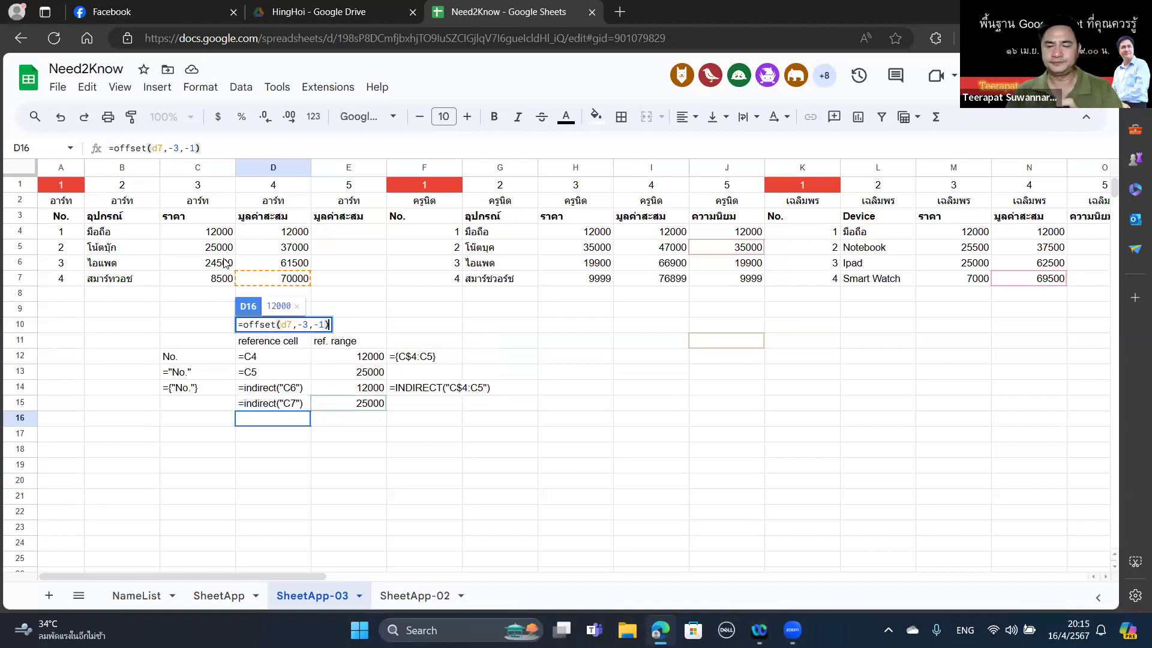
{"action": "key", "text": "Return"}
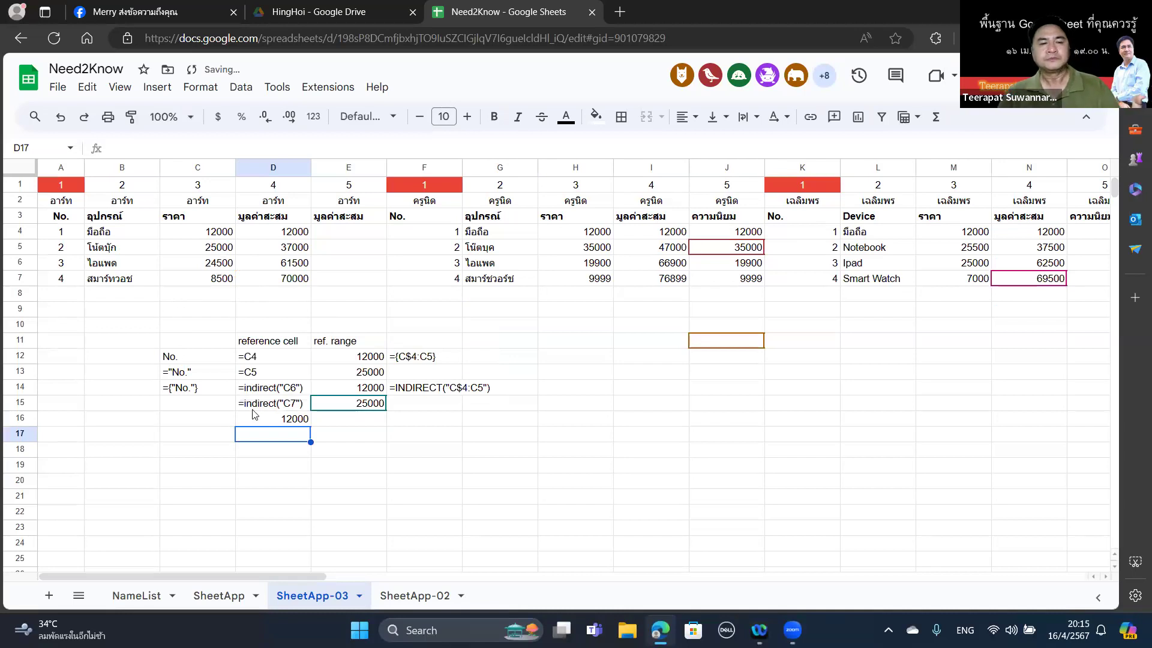
Turn the D16 formula into a text note reading =offset(D7,-3,-1) and widen column D to fit it.
{"action": "left_click", "coordinate": [253, 417]}
{"action": "double_click", "coordinate": [253, 417]}
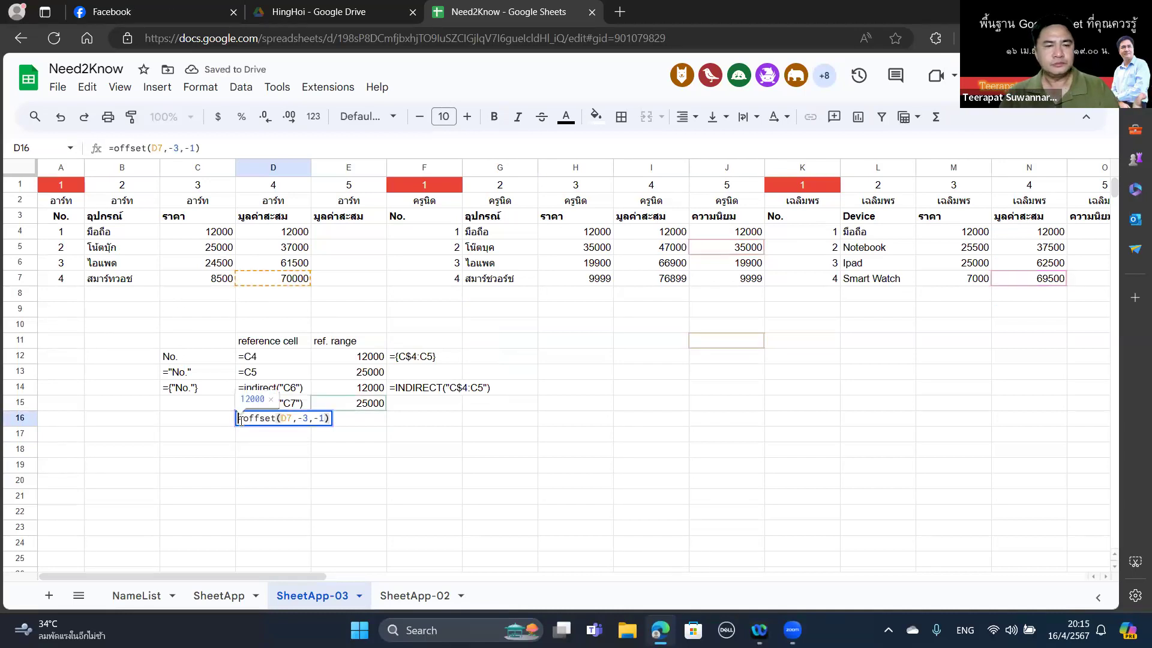
{"action": "type", "text": "'"}
{"action": "key", "text": "Return"}
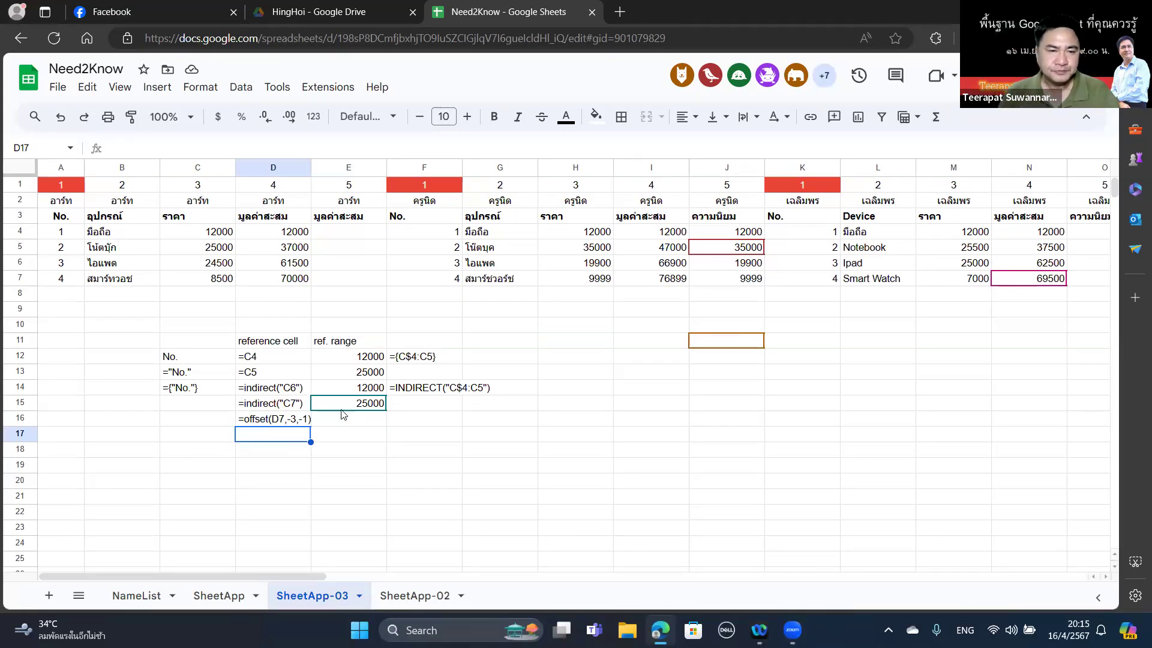
{"action": "left_click_drag", "start_coordinate": [311, 168], "coordinate": [332, 168]}
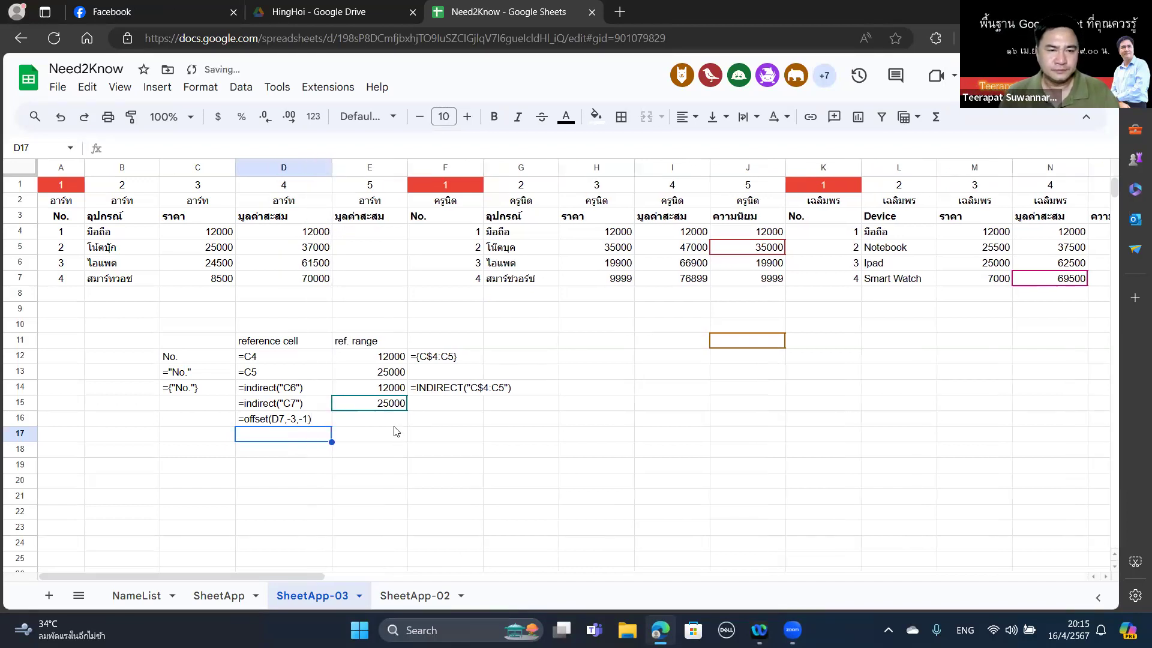
Enter the formula =offset(D7,-3,-1,3,1) in E16, reusing the D16 text with a height of 3 and a width of 1.
{"action": "left_click", "coordinate": [398, 420]}
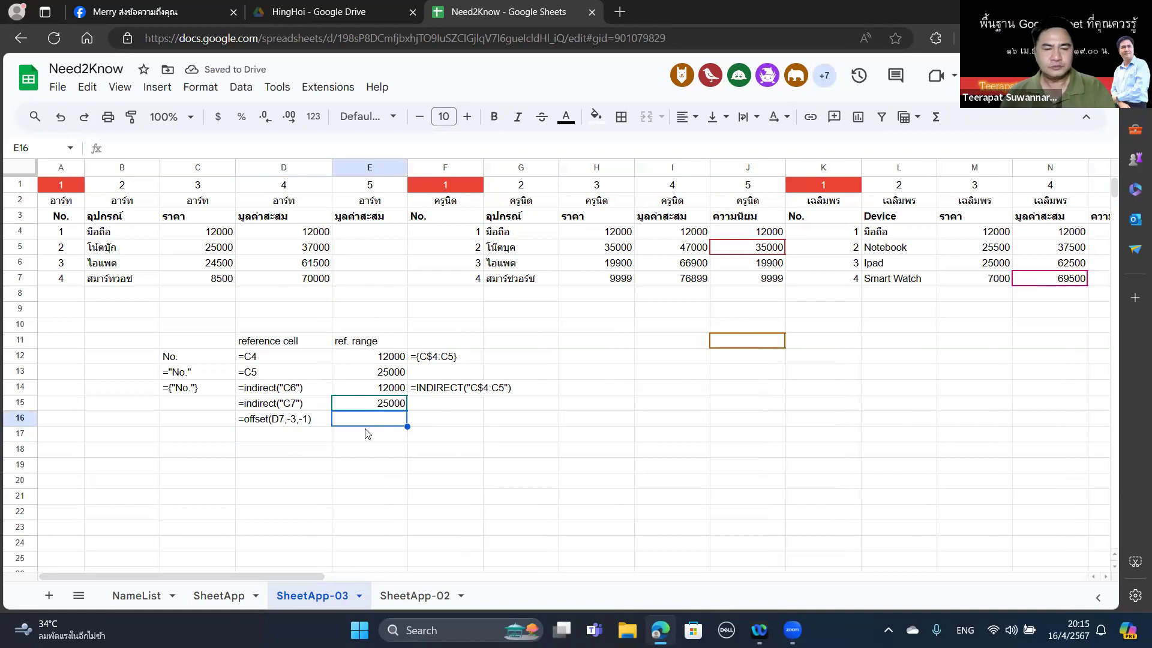
{"action": "type", "text": "'=offset(D7,-3,-1)"}
{"action": "double_click", "coordinate": [393, 421]}
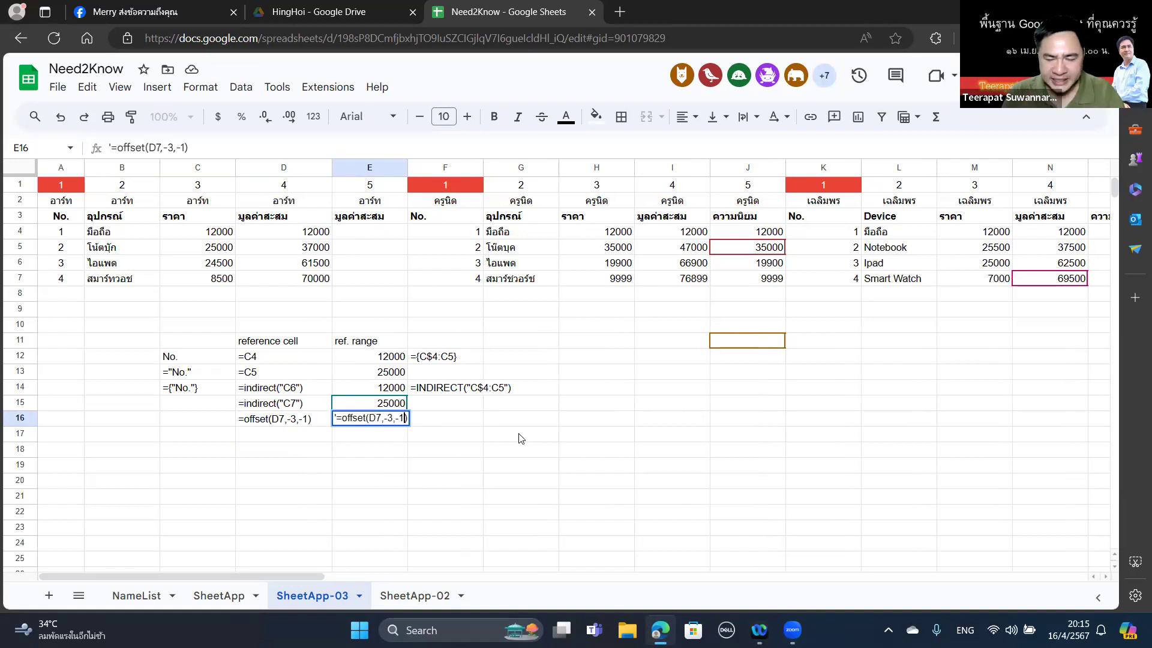
{"action": "type", "text": ","}
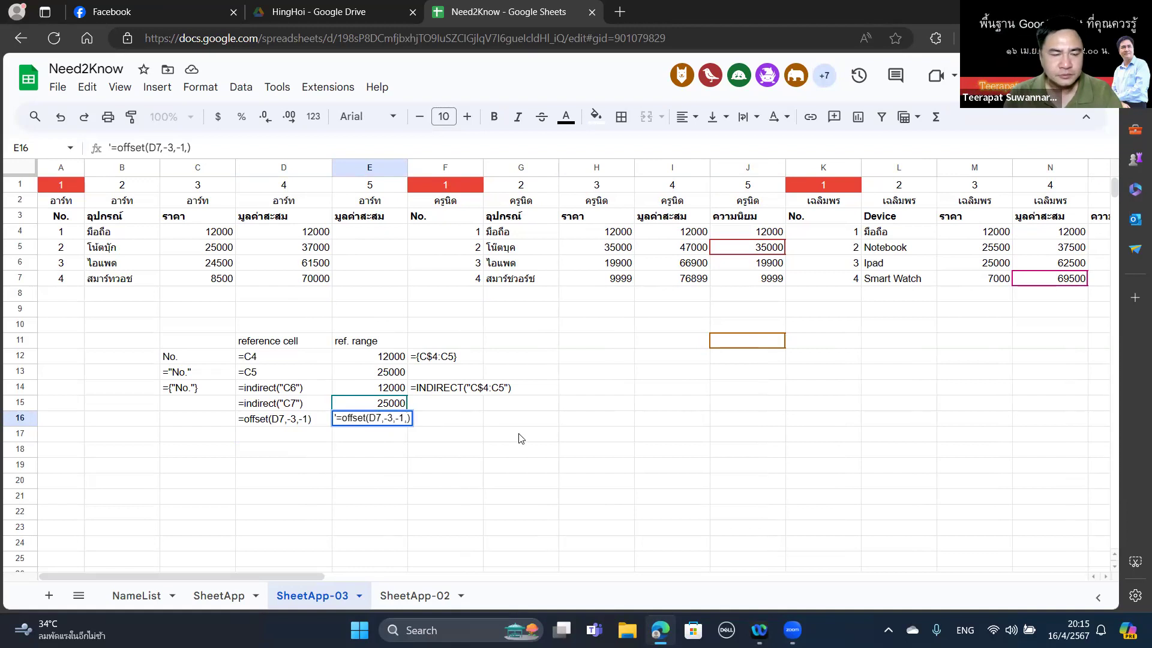
{"action": "type", "text": "3,1"}
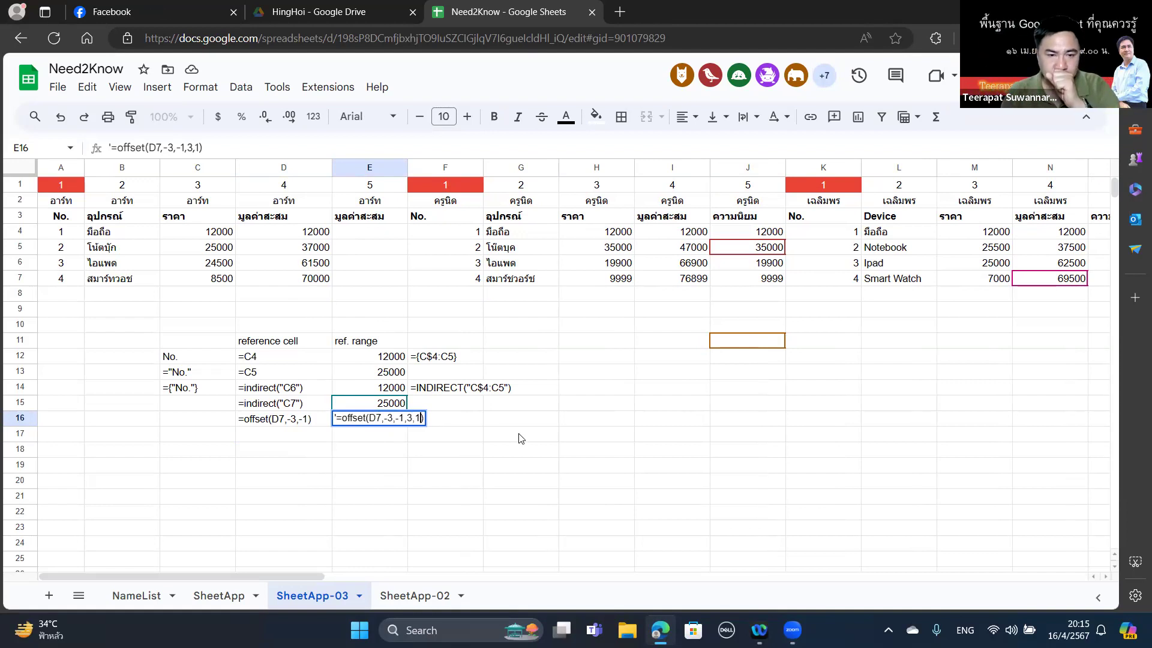
{"action": "key", "text": "BackSpace"}
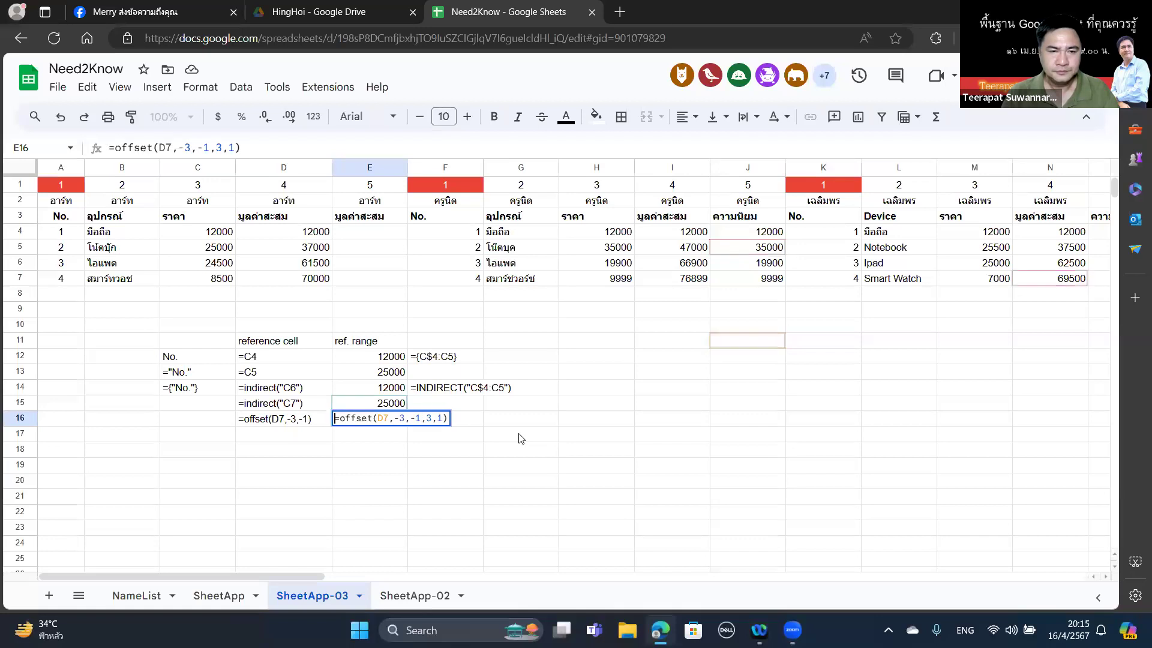
{"action": "key", "text": "Return"}
Copy the FORMULATEXT formula into F16 so it reads =FORMULATEXT(E16).
{"action": "key", "text": "Up"}
{"action": "key", "text": "Right"}
{"action": "key", "text": "Up"}
{"action": "key", "text": "Up"}
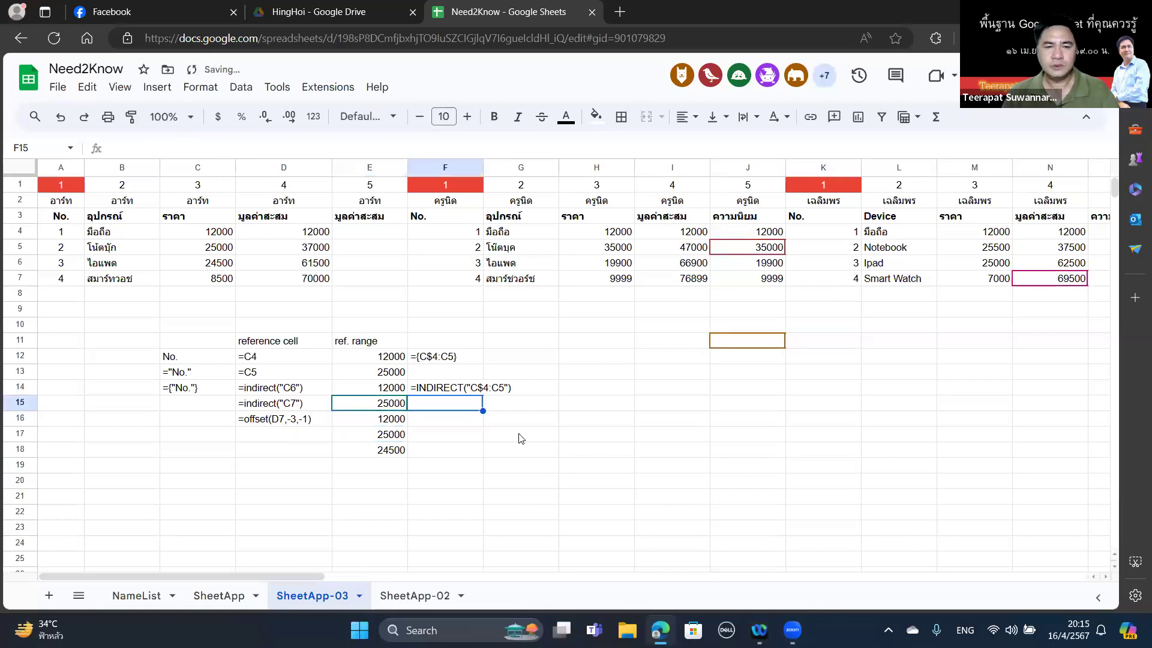
{"action": "key", "text": "ctrl+Down"}
{"action": "key", "text": "ctrl+Up"}
{"action": "key", "text": "Down"}
{"action": "key", "text": "Down"}
{"action": "type", "text": "=FORMULATEXT(E16)"}
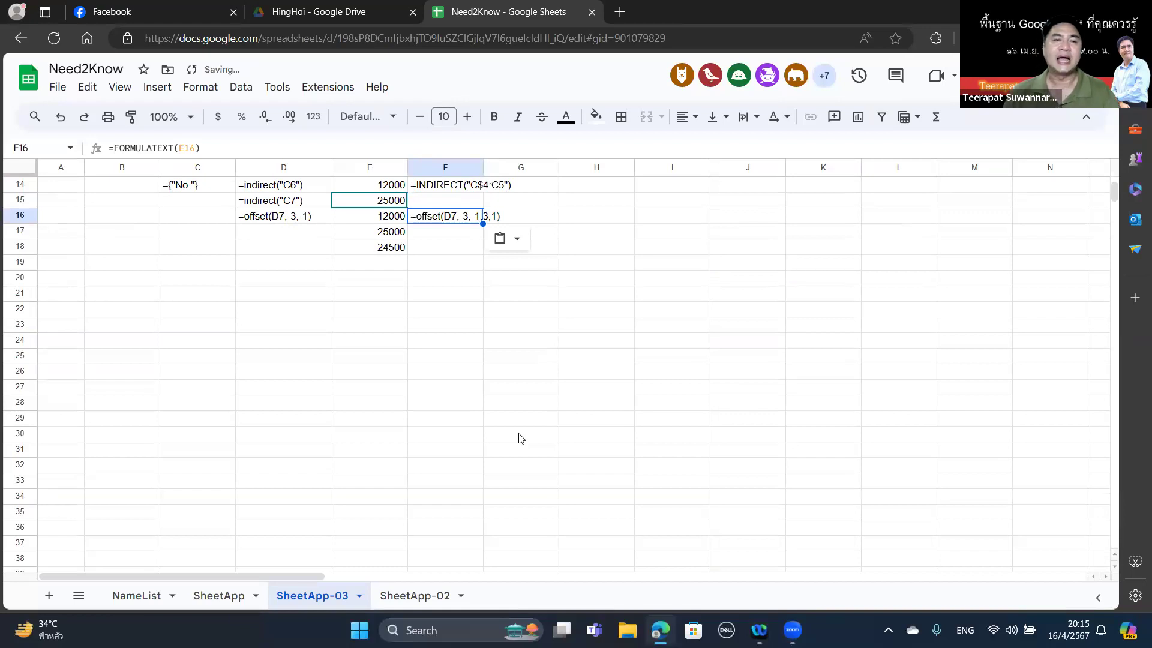
{"action": "scroll", "coordinate": [519, 489], "scroll_direction": "up", "scroll_amount": 3}
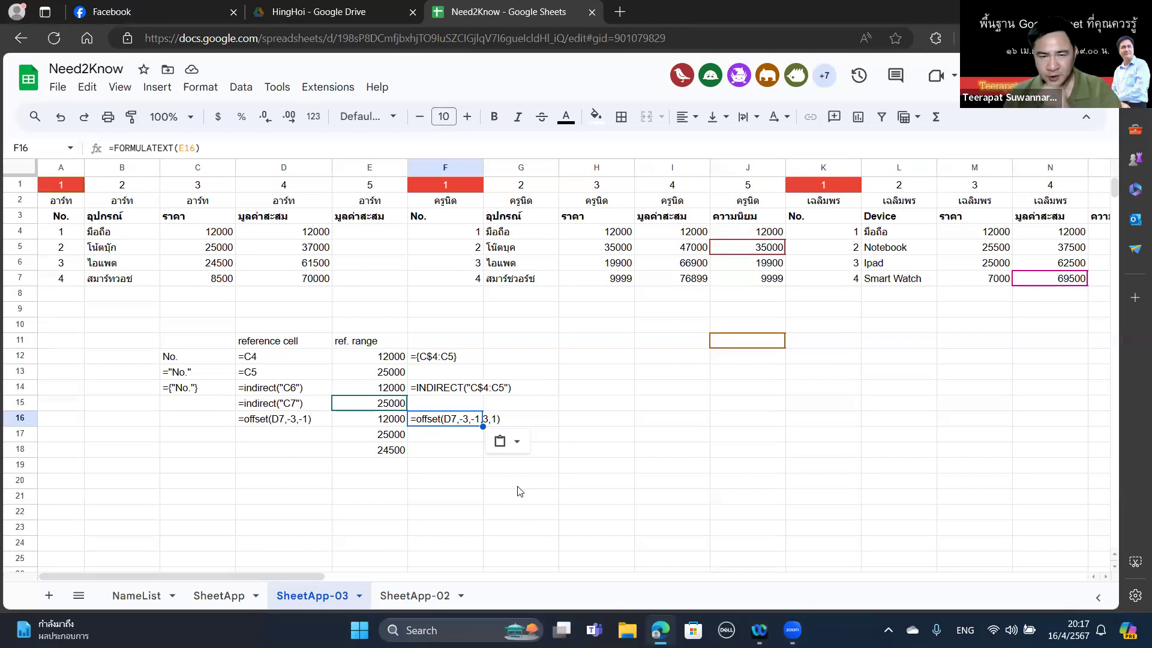
{"action": "key", "text": "Left"}
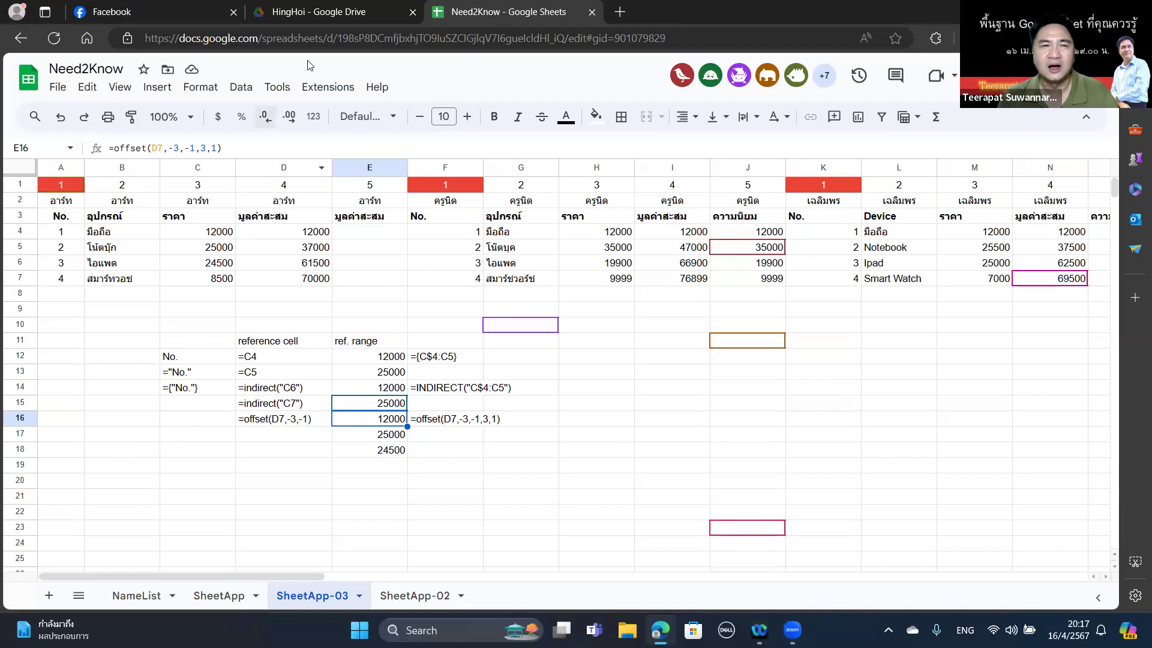
{"action": "mouse_move", "coordinate": [371, 13]}
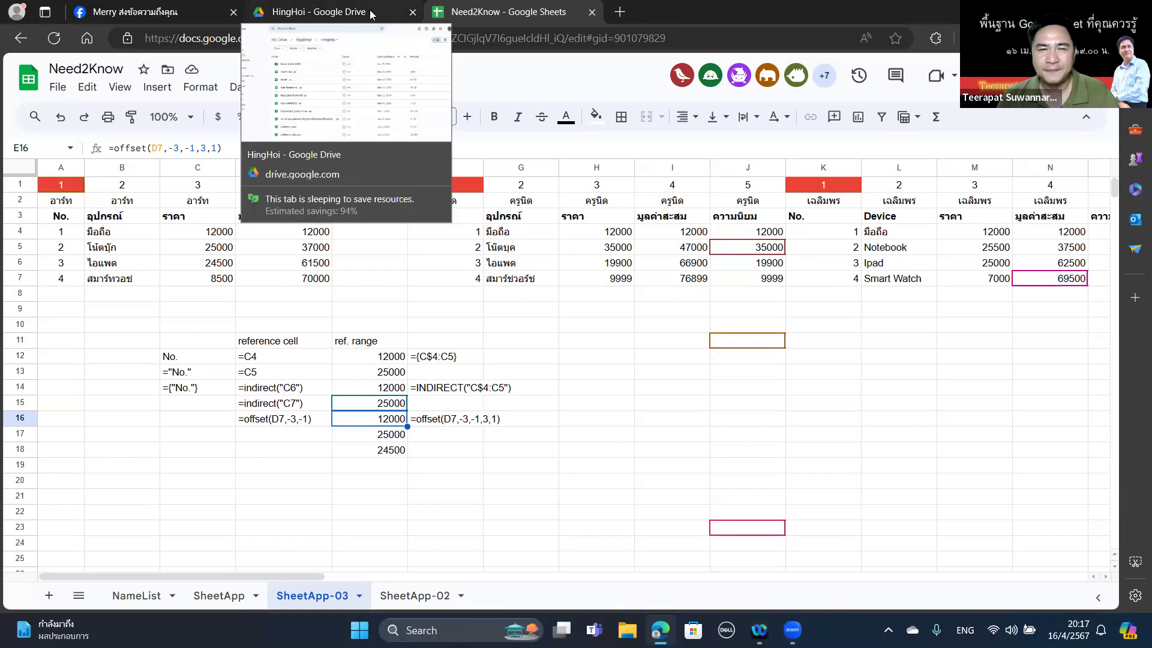